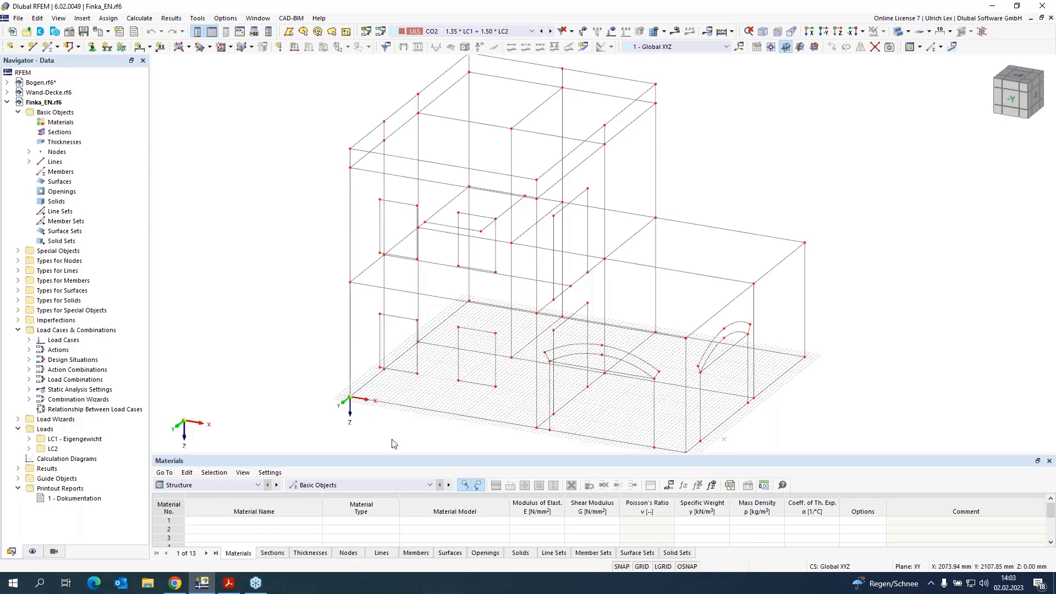
Step: Activate the Masonry Design add-on in the model's base data
{"action": "middle_click_drag", "start_coordinate": [394, 443], "coordinate": [395, 427], "text": "ctrl"}
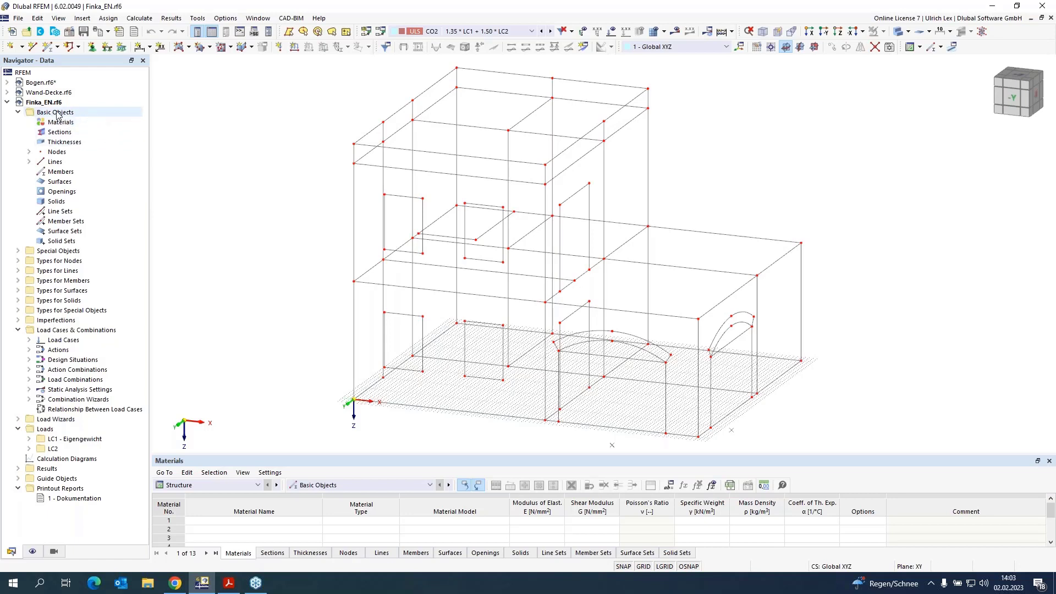
{"action": "right_click", "coordinate": [43, 103]}
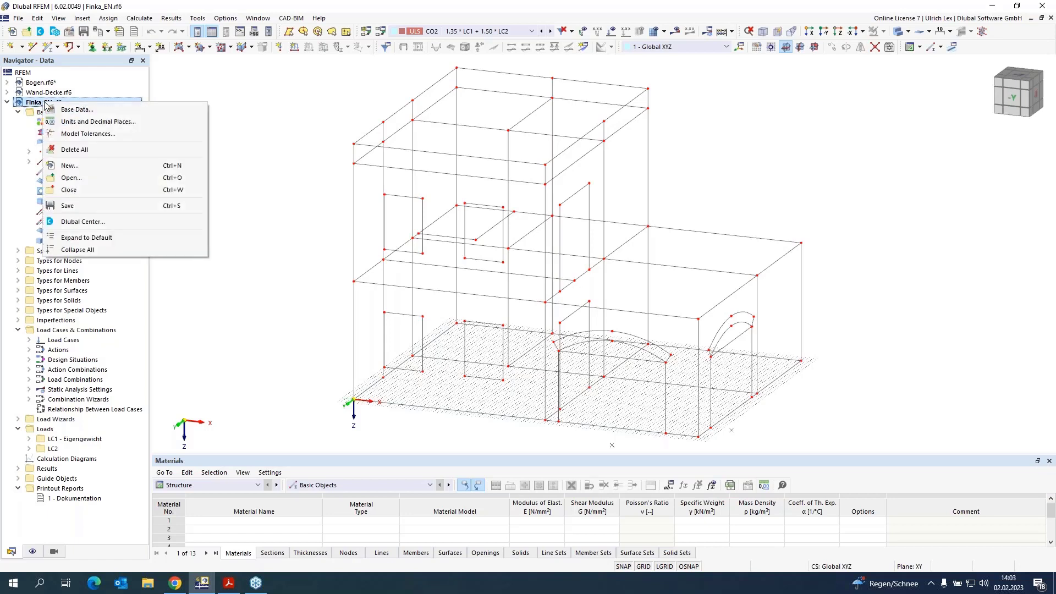
{"action": "left_click", "coordinate": [75, 109]}
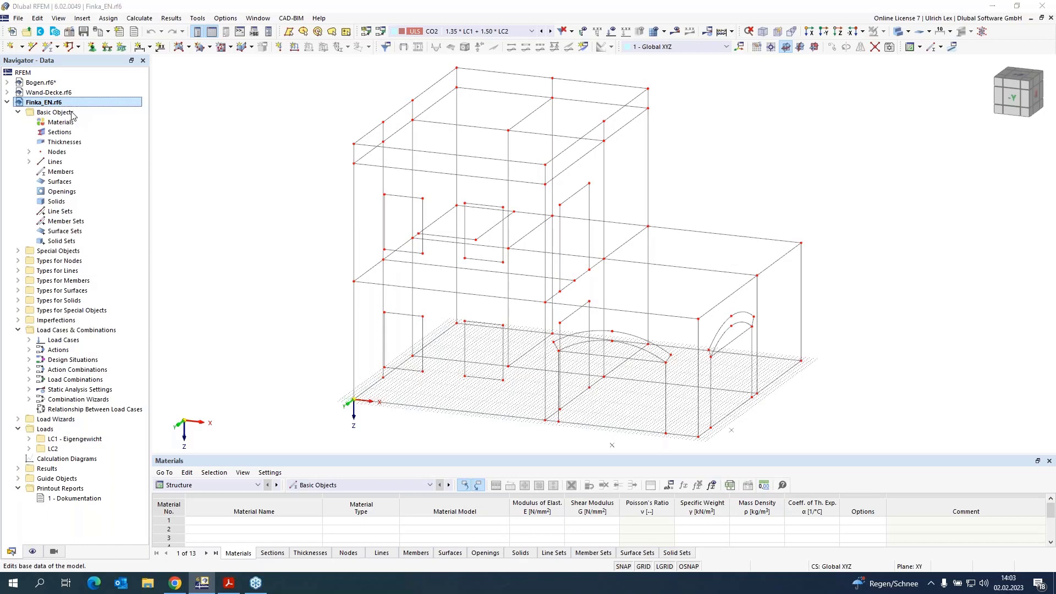
{"action": "left_click", "coordinate": [339, 78]}
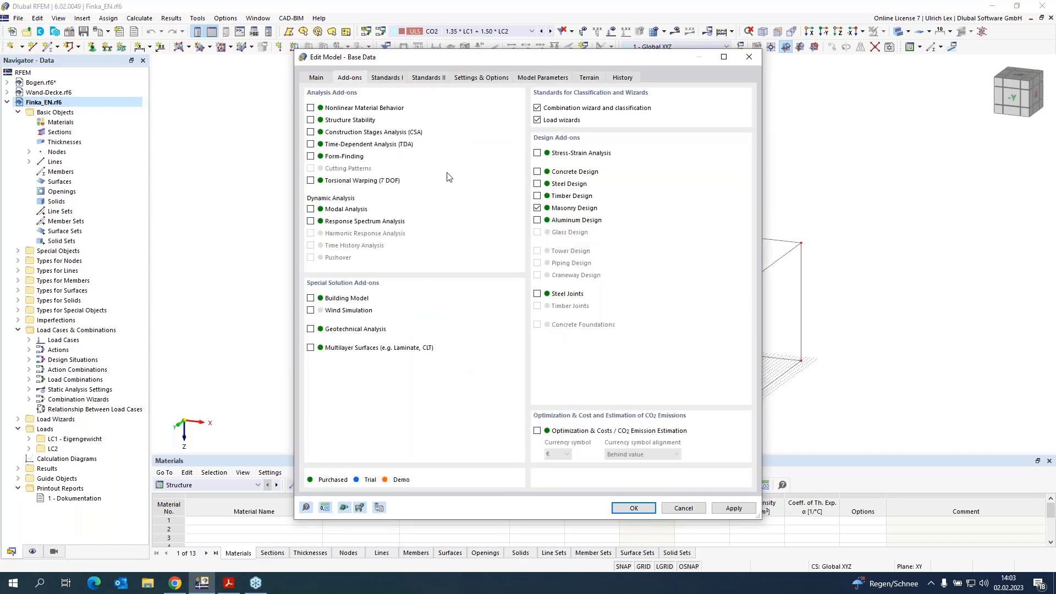
{"action": "left_click", "coordinate": [538, 208]}
{"action": "left_click_drag", "start_coordinate": [539, 54], "coordinate": [558, 43]}
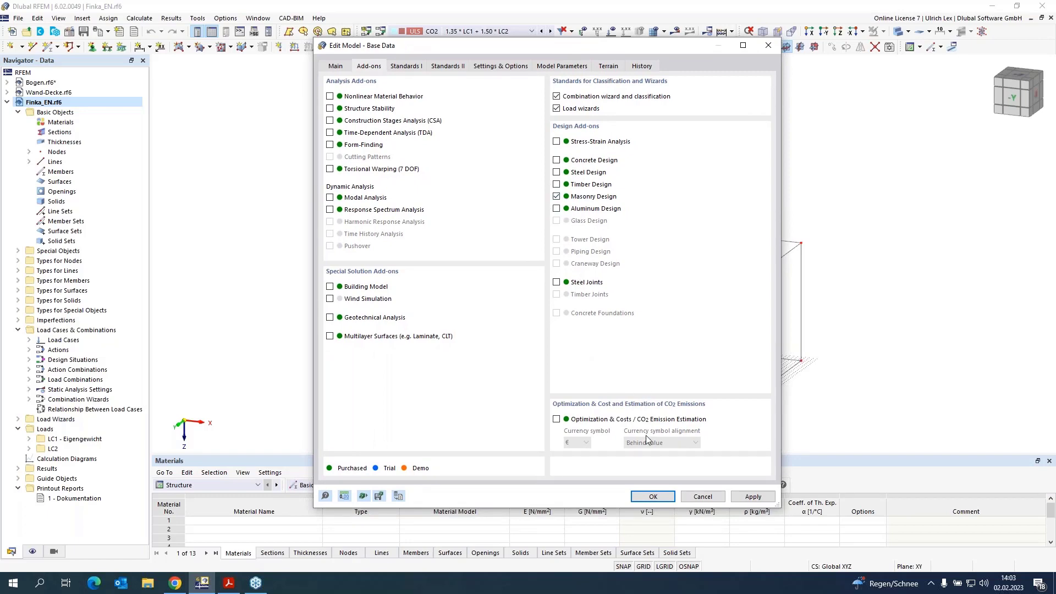
{"action": "left_click", "coordinate": [668, 498]}
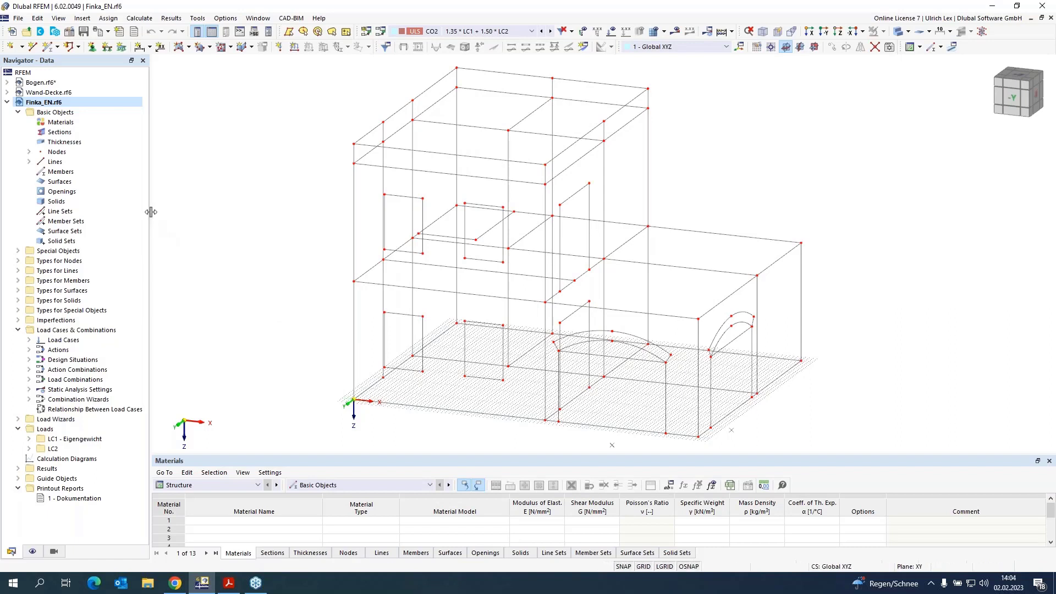
Step: Create a new material with material type Masonry and material model Orthotropic | Masonry | Plastic (Surfaces)
{"action": "right_click", "coordinate": [70, 123]}
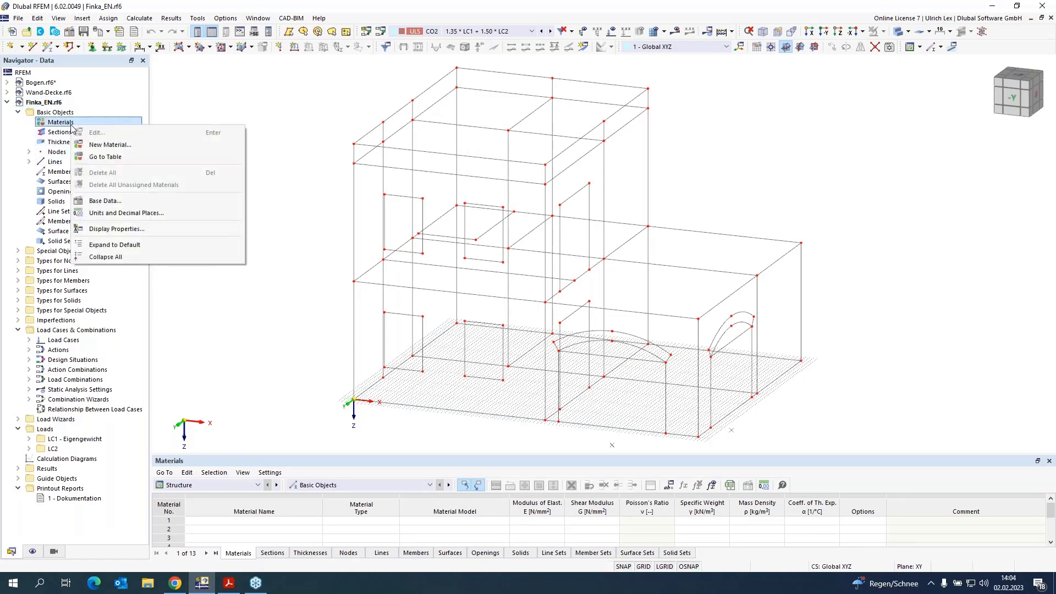
{"action": "left_click", "coordinate": [129, 148]}
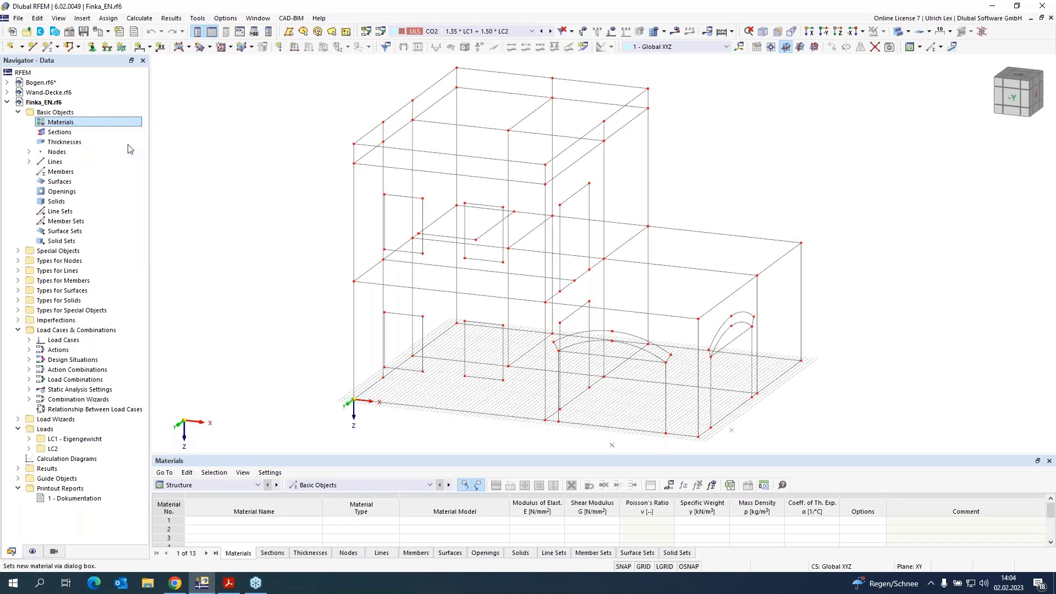
{"action": "left_click_drag", "start_coordinate": [437, 60], "coordinate": [324, 59]}
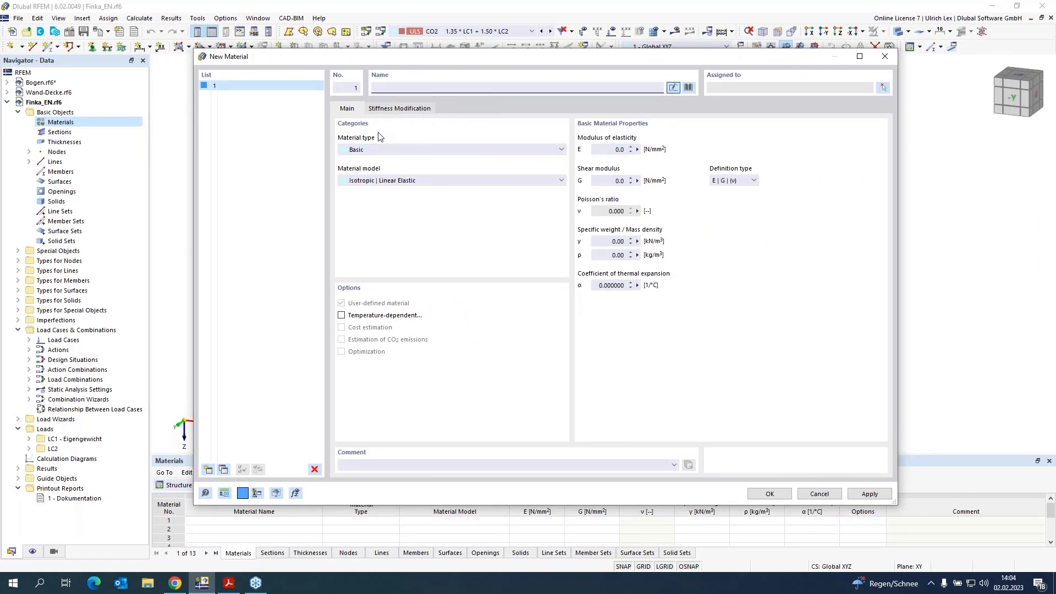
{"action": "left_click", "coordinate": [382, 151]}
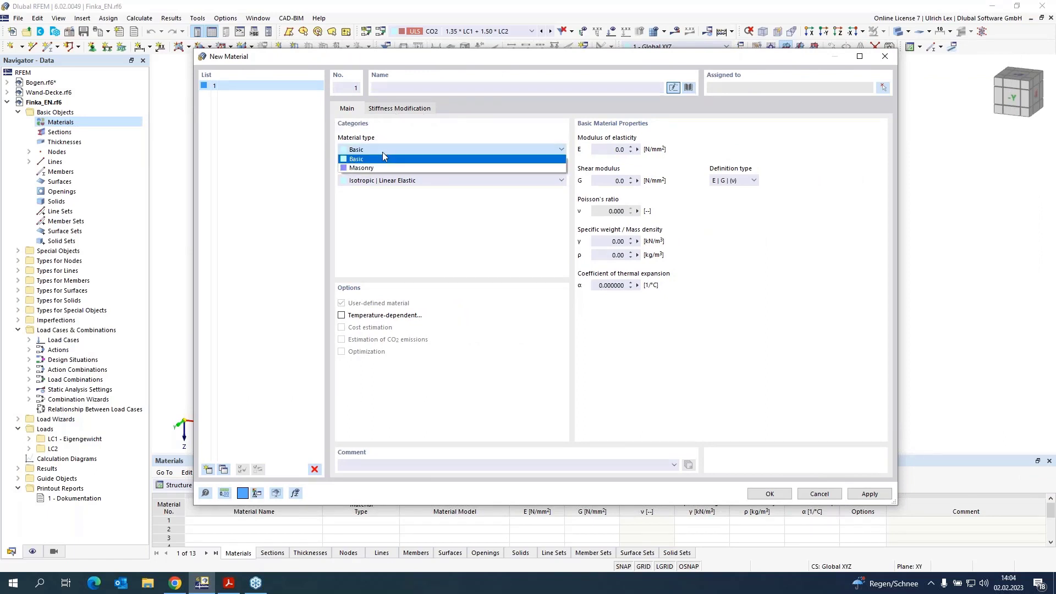
{"action": "left_click", "coordinate": [381, 166]}
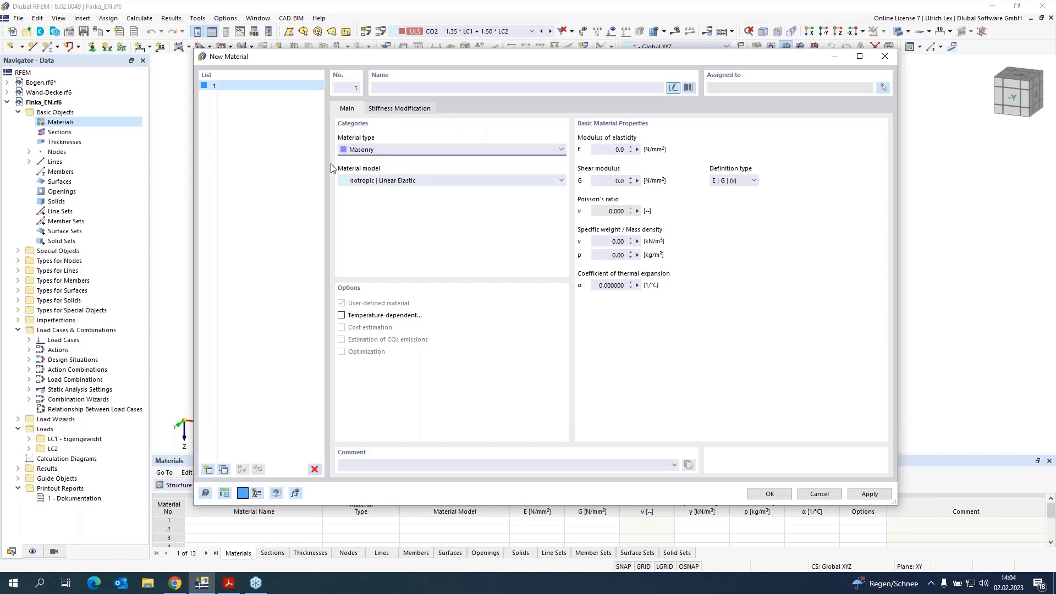
{"action": "left_click", "coordinate": [447, 182]}
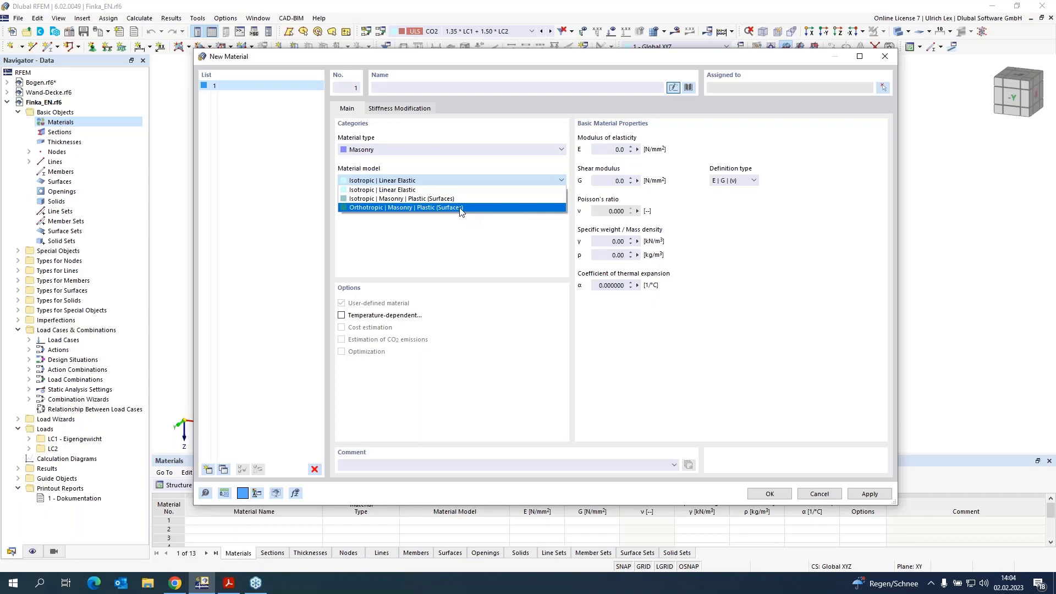
{"action": "left_click", "coordinate": [484, 209]}
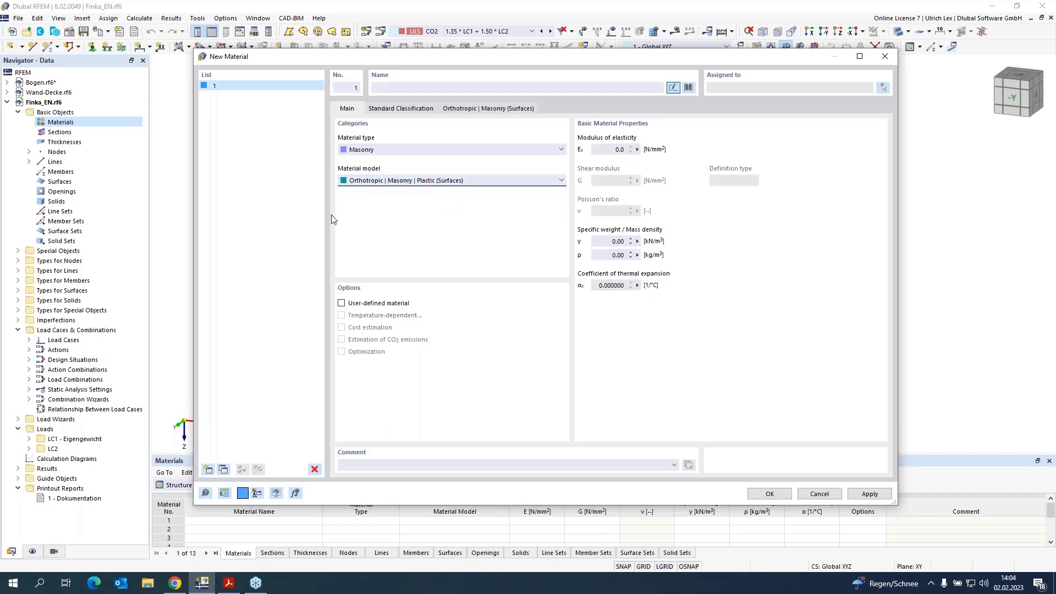
Step: Import Porotherm 38 Plan, Thin Layer Mortar 1-3 mm from the library, filtering to Wienerberger Österreich masonry
{"action": "left_click", "coordinate": [688, 87]}
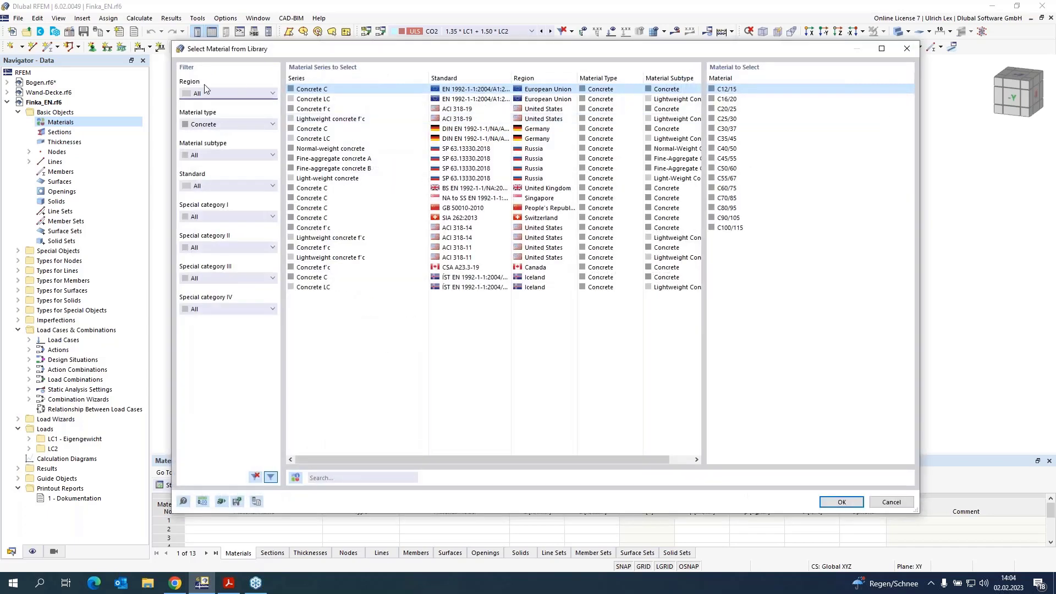
{"action": "left_click", "coordinate": [231, 129]}
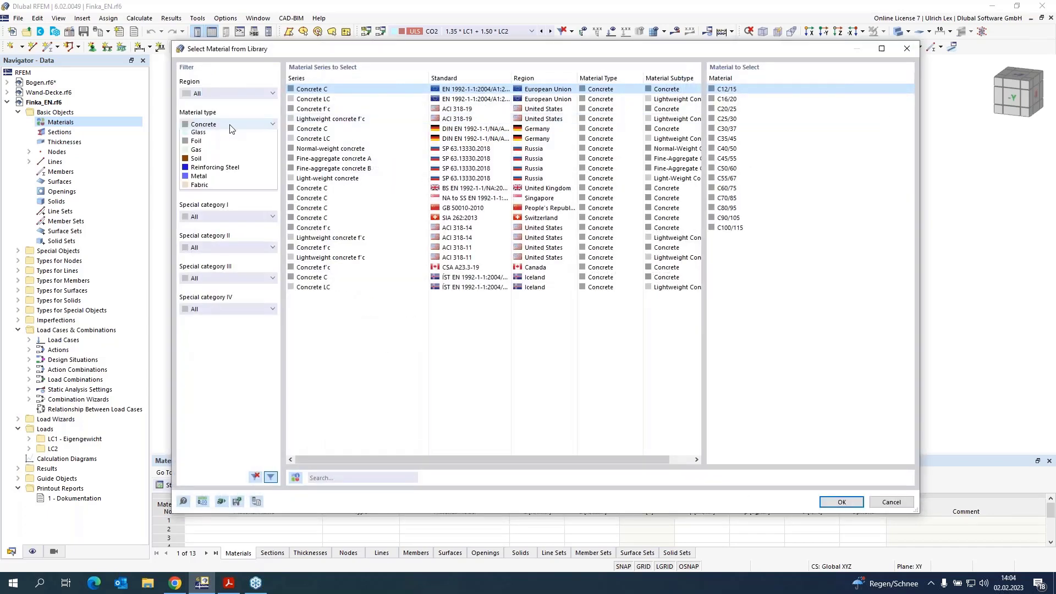
{"action": "left_click", "coordinate": [233, 182]}
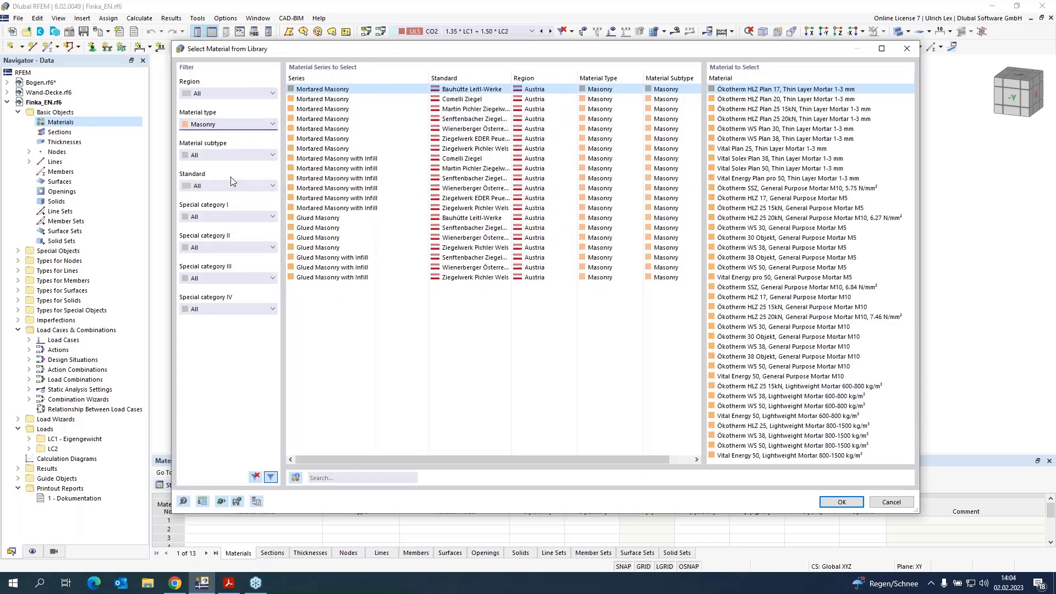
{"action": "left_click", "coordinate": [362, 128]}
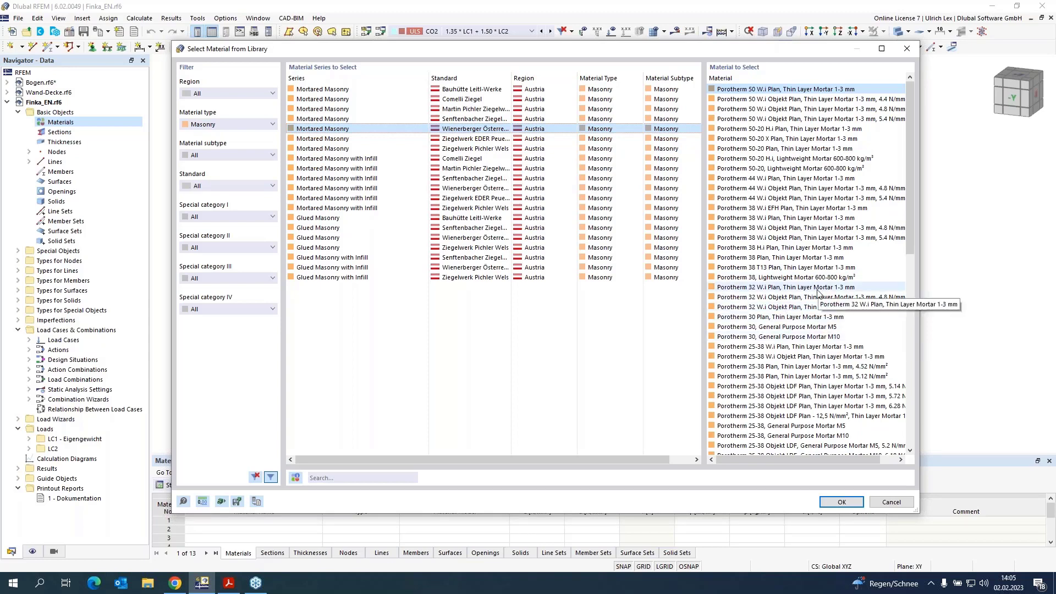
{"action": "left_click", "coordinate": [861, 258]}
{"action": "left_click", "coordinate": [841, 502]}
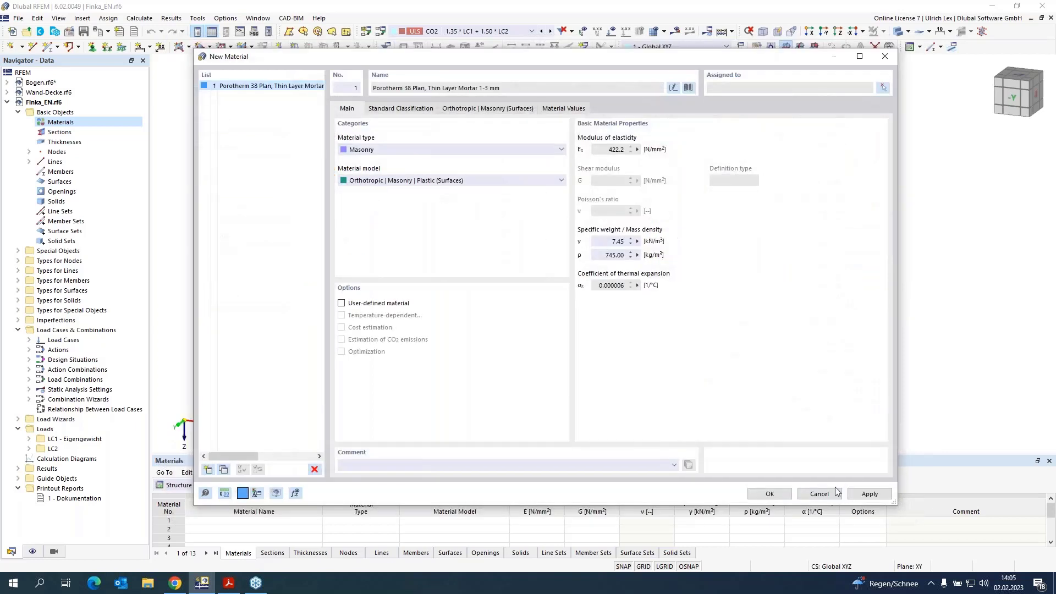
Step: Review the material's standard classification parameters, including the brickwork grouping options
{"action": "left_click", "coordinate": [672, 88]}
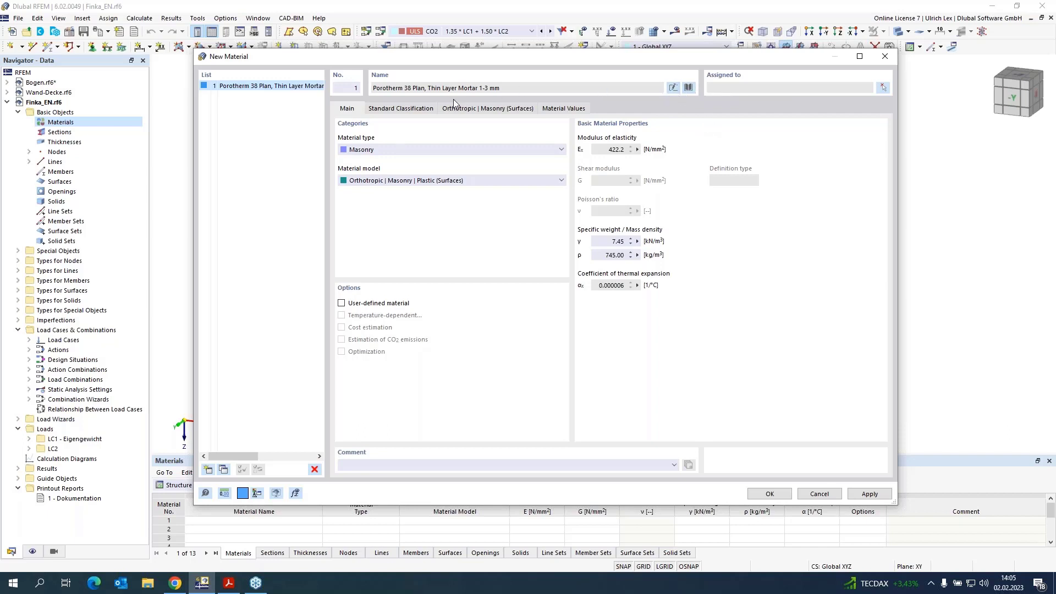
{"action": "left_click", "coordinate": [419, 108]}
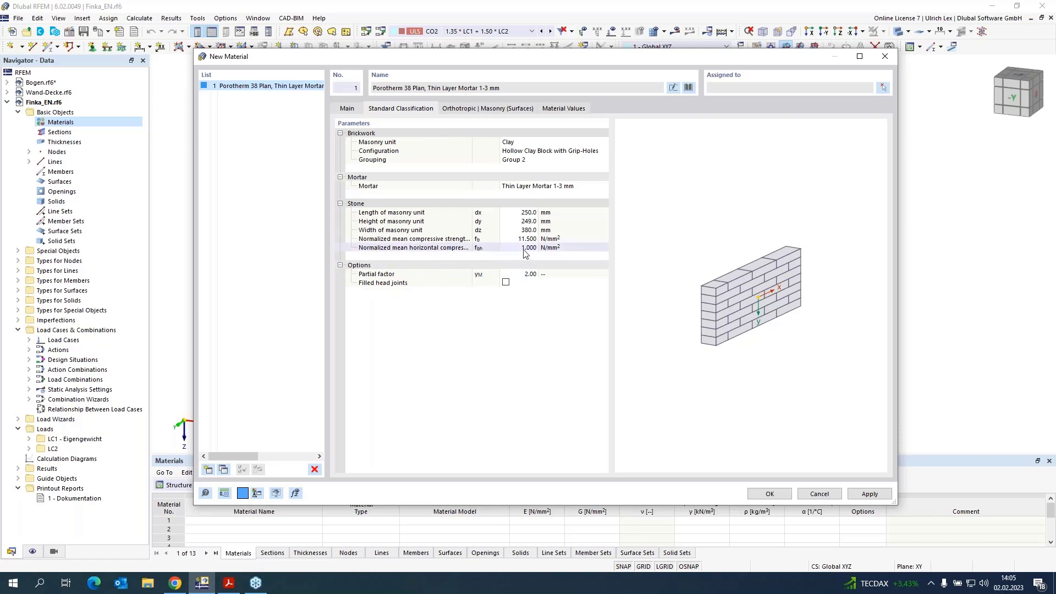
{"action": "left_click_drag", "start_coordinate": [473, 214], "coordinate": [488, 214]}
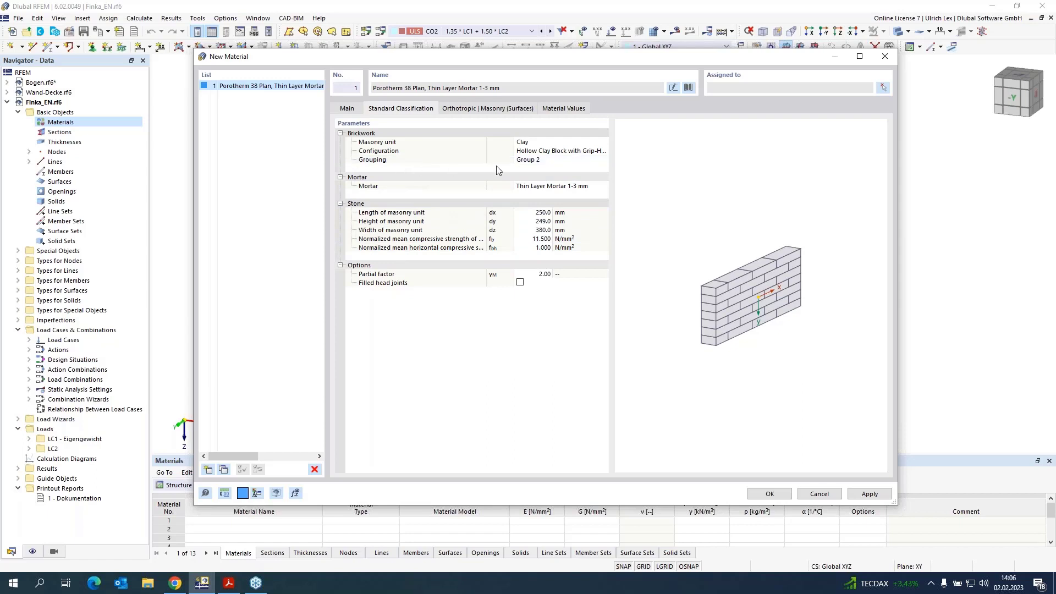
{"action": "left_click", "coordinate": [552, 161]}
{"action": "left_click", "coordinate": [603, 160]}
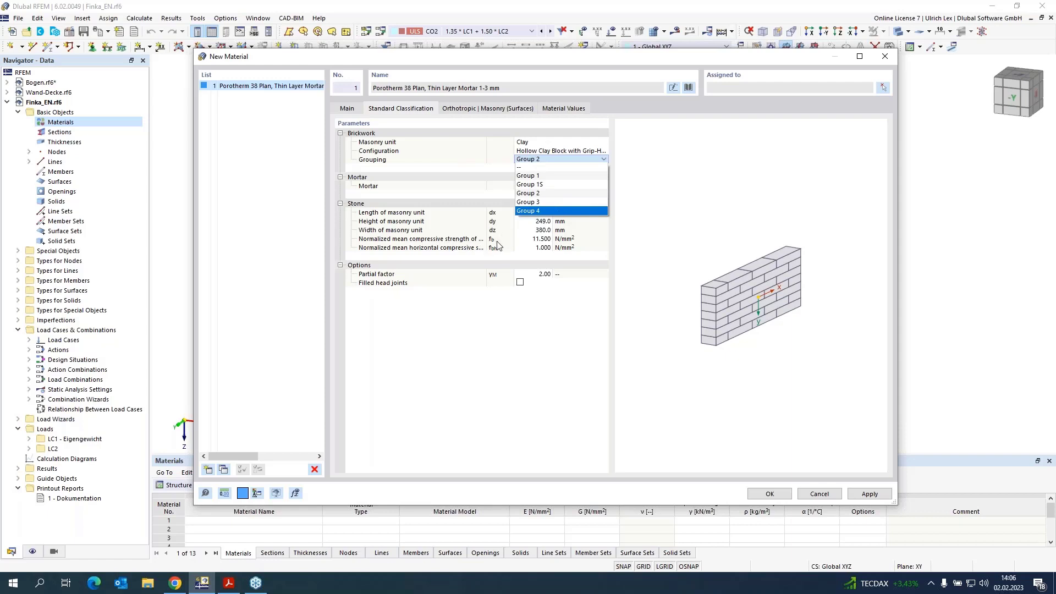
{"action": "left_click", "coordinate": [540, 326]}
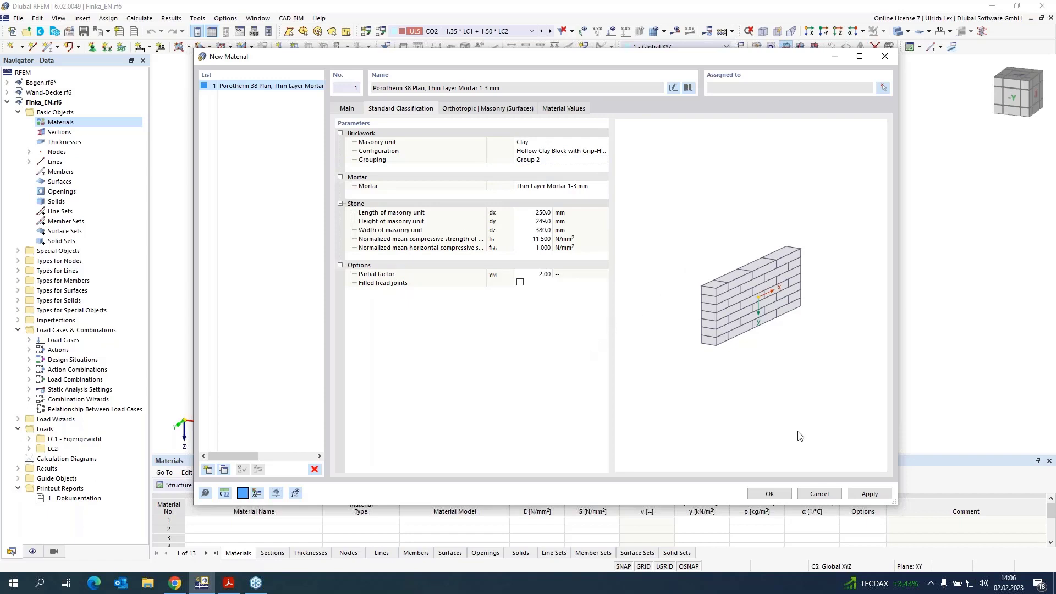
Step: Replace material 1 with Porotherm 17-50 Plan, Thin Layer Mortar 1-3 mm, 4.95 N/mm² from the library and apply it
{"action": "left_click", "coordinate": [878, 497]}
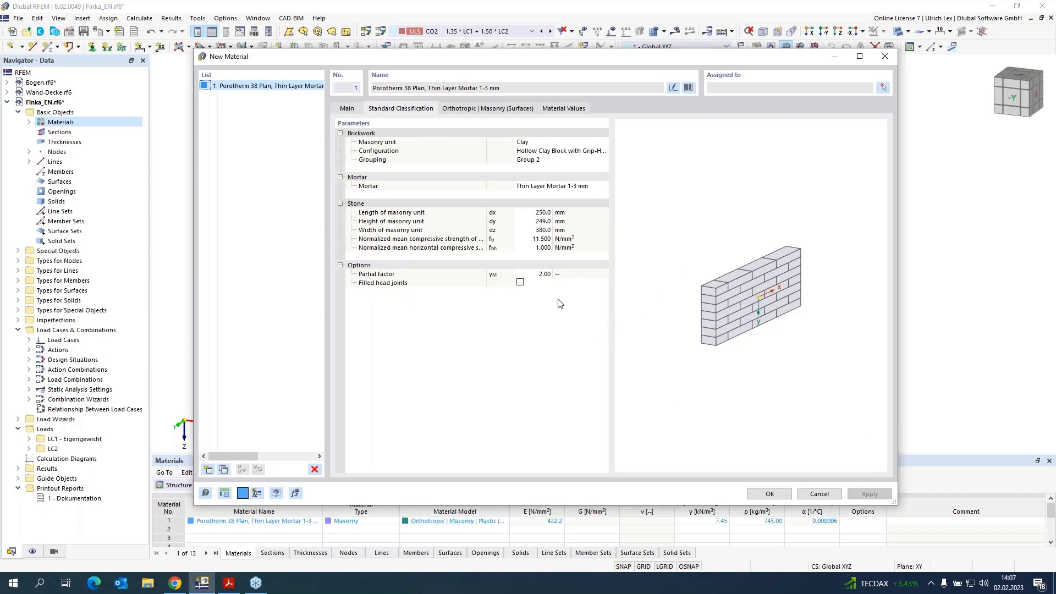
{"action": "left_click", "coordinate": [688, 87]}
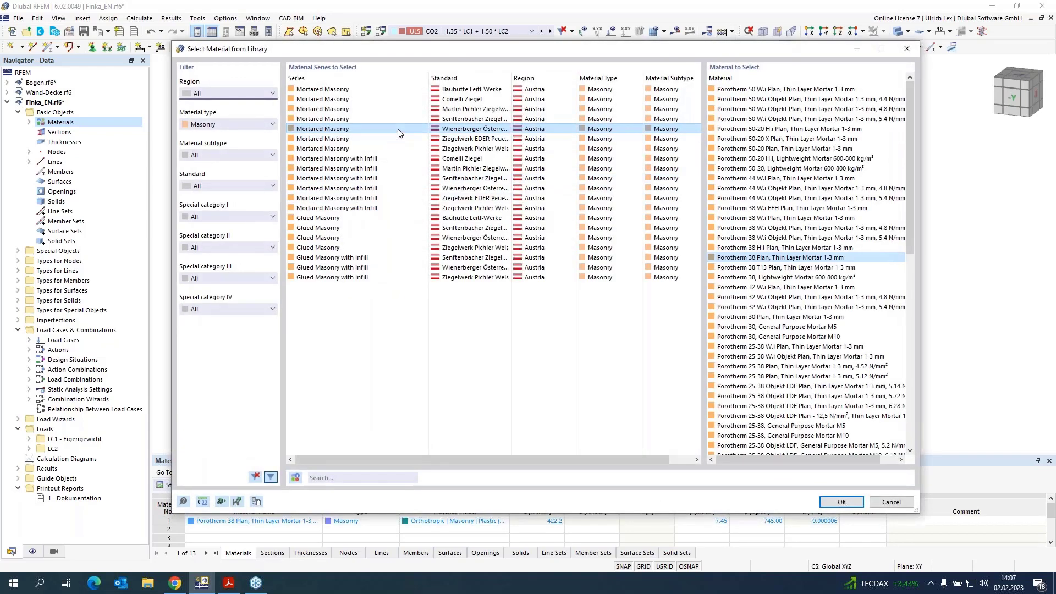
{"action": "scroll", "coordinate": [818, 248], "scroll_direction": "down", "scroll_amount": 10}
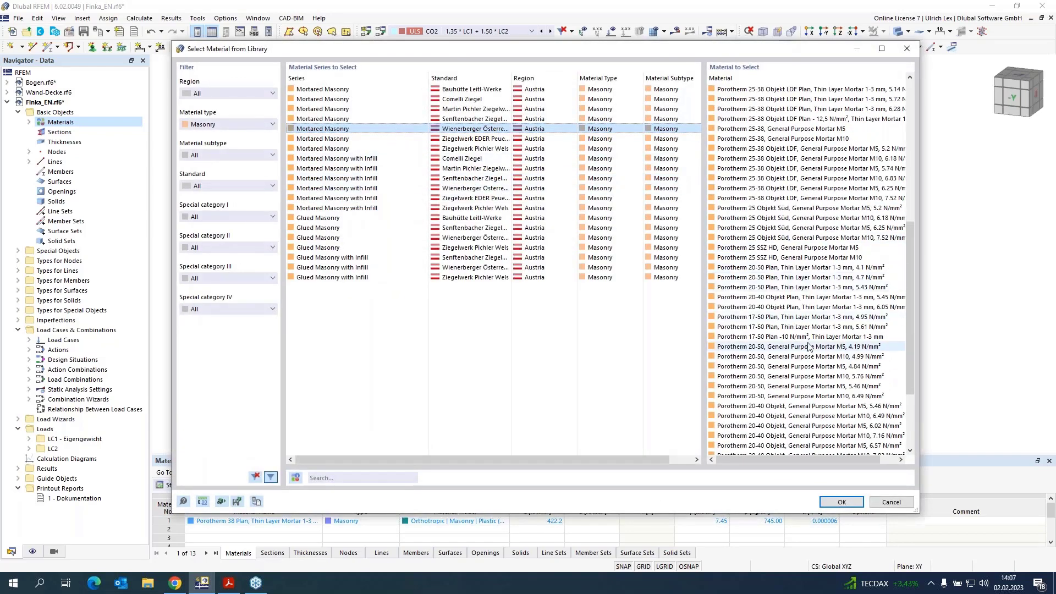
{"action": "left_click", "coordinate": [820, 318]}
{"action": "left_click", "coordinate": [841, 502]}
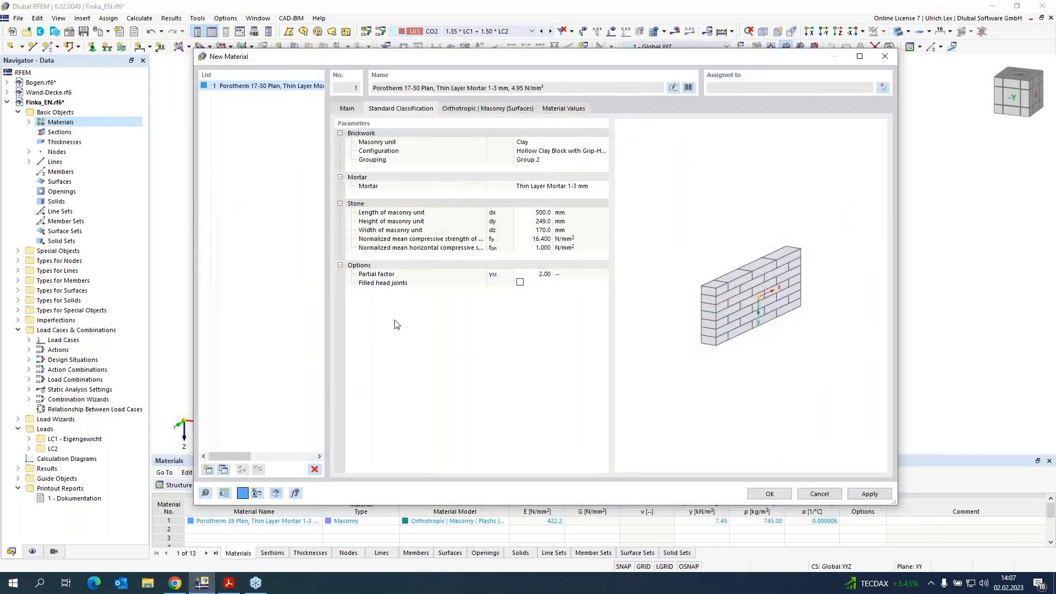
{"action": "left_click", "coordinate": [870, 494]}
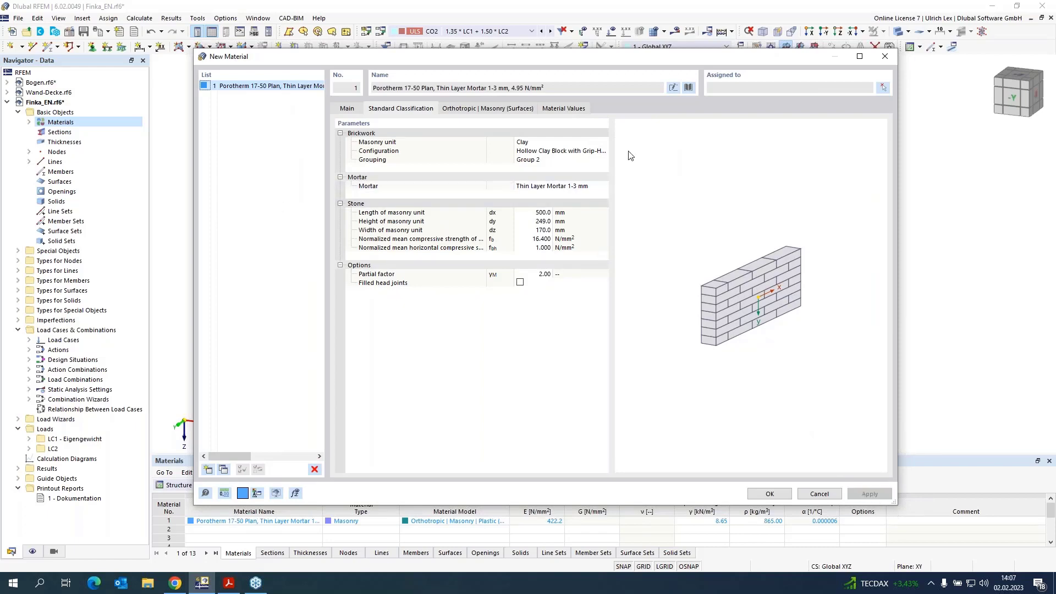
Step: Add a second material, Porotherm 38 Plan, Thin Layer Mortar 1-3 mm, from the Wienerberger Österreich mortared masonry library series
{"action": "left_click", "coordinate": [687, 88]}
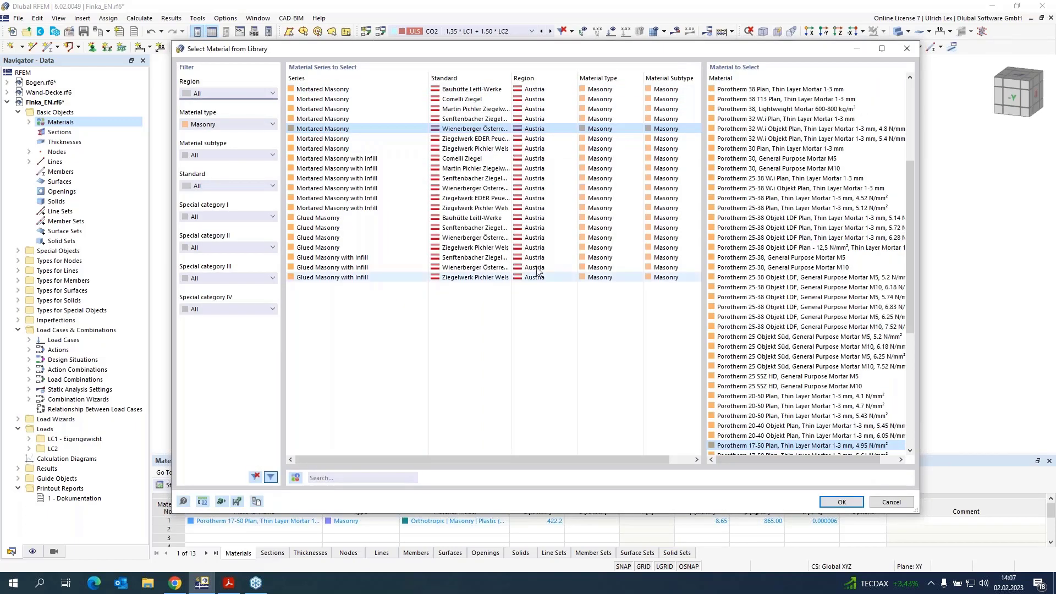
{"action": "left_click", "coordinate": [841, 502]}
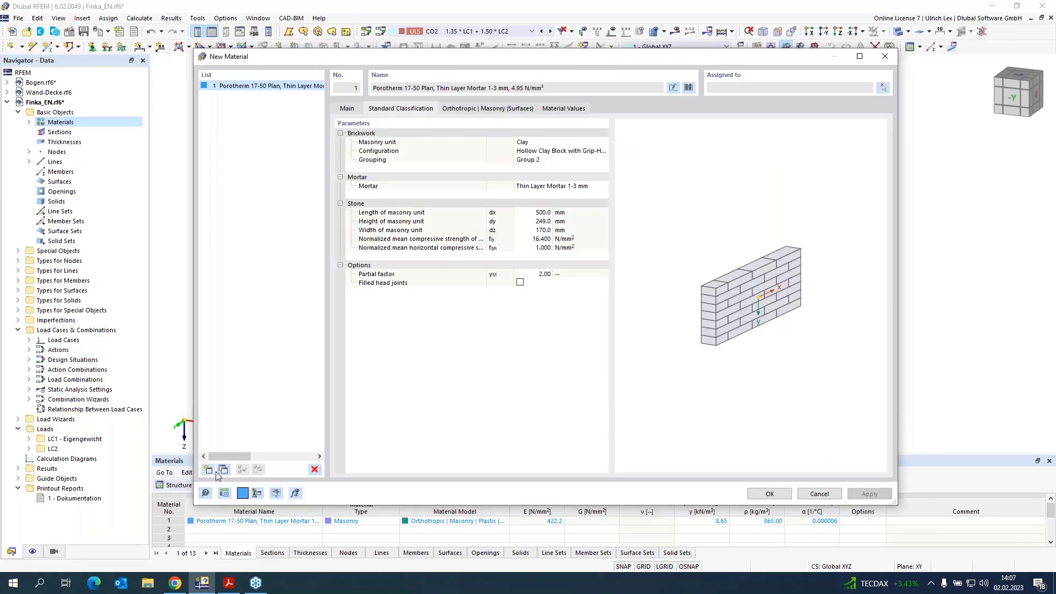
{"action": "left_click", "coordinate": [209, 471]}
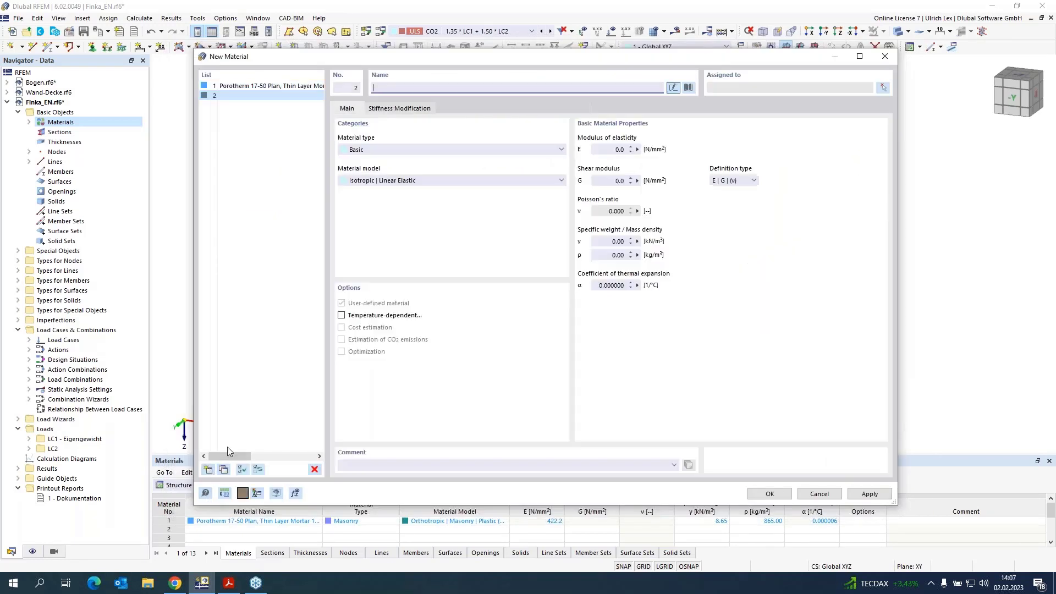
{"action": "left_click", "coordinate": [687, 88]}
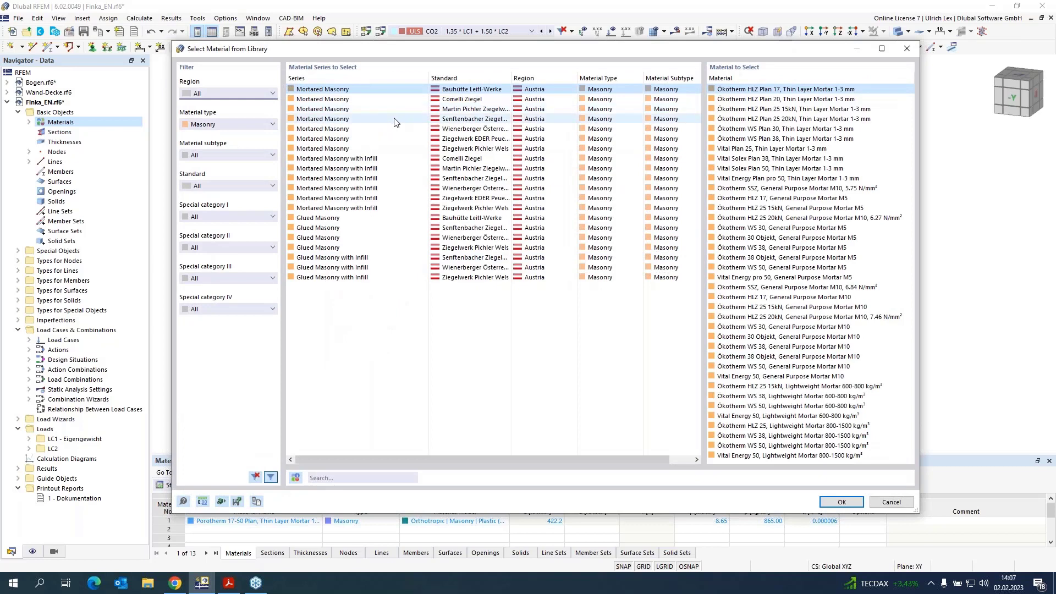
{"action": "left_click", "coordinate": [399, 129]}
{"action": "scroll", "coordinate": [775, 330], "scroll_direction": "down", "scroll_amount": 2}
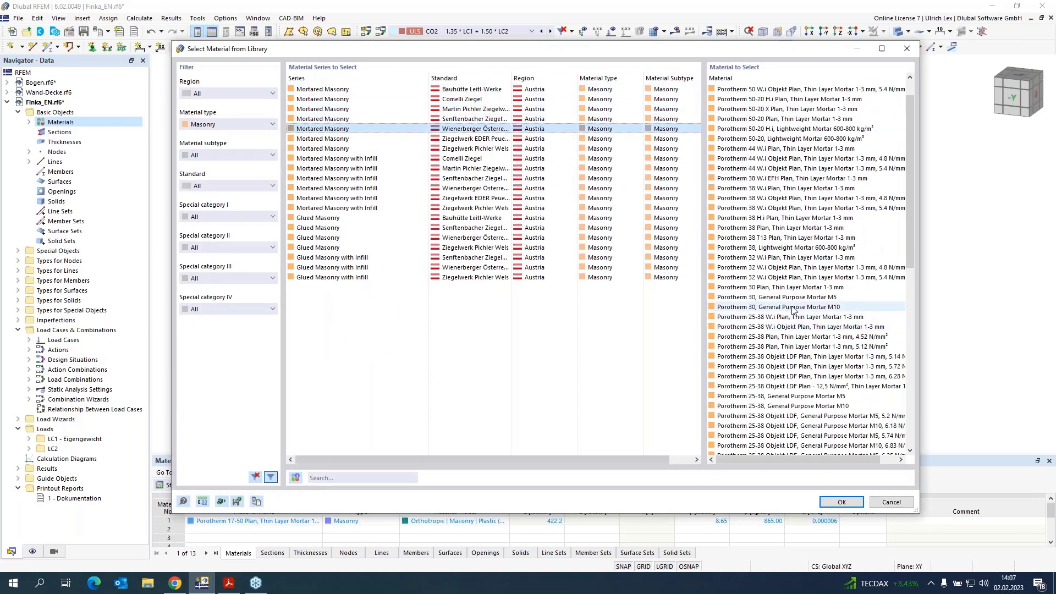
{"action": "scroll", "coordinate": [820, 281], "scroll_direction": "up", "scroll_amount": 3}
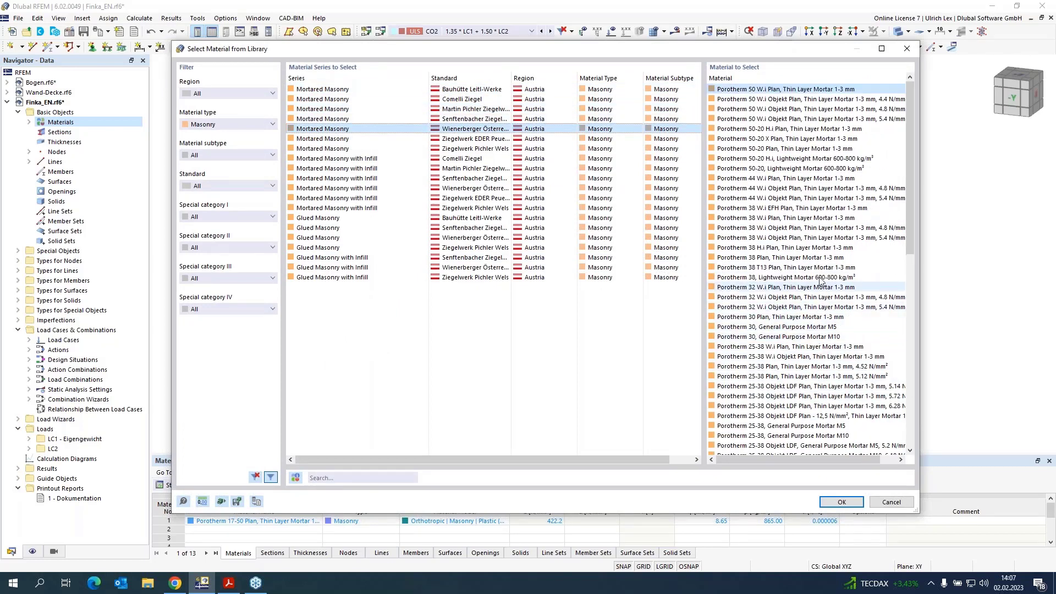
{"action": "left_click", "coordinate": [859, 257]}
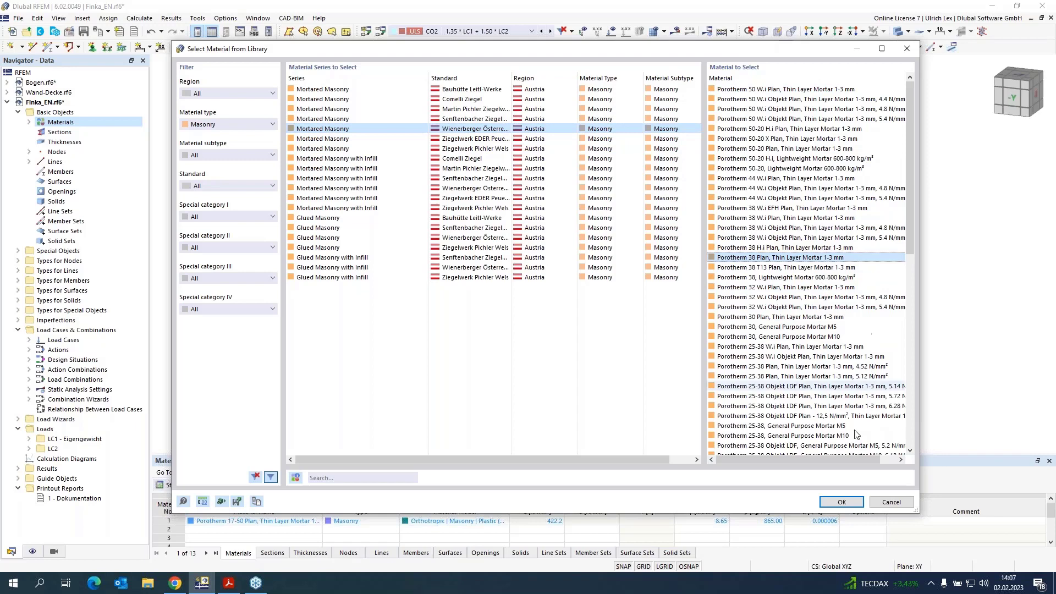
{"action": "left_click", "coordinate": [841, 502]}
Step: Add a third material, Mauerziegel voll, General Purpose Mortar M10, from the same Wienerberger Österreich masonry series
{"action": "left_click", "coordinate": [208, 469]}
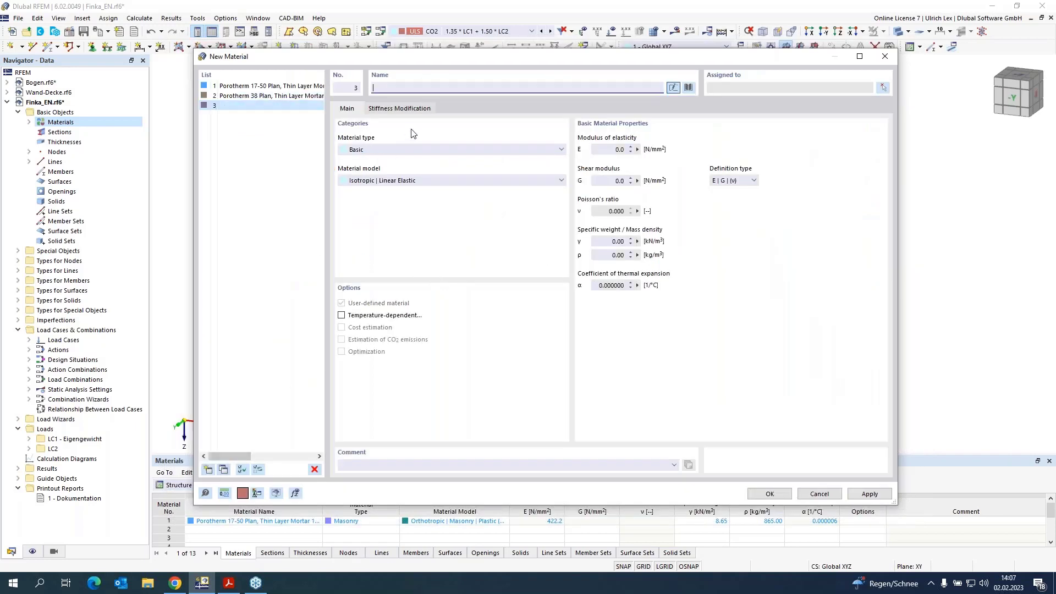
{"action": "left_click", "coordinate": [688, 88]}
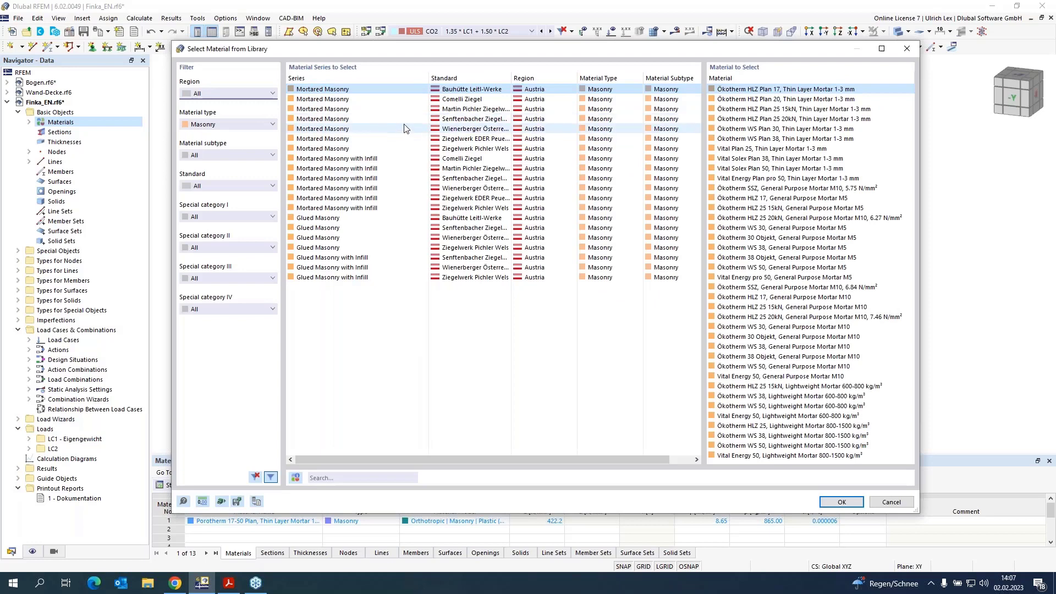
{"action": "left_click", "coordinate": [344, 128]}
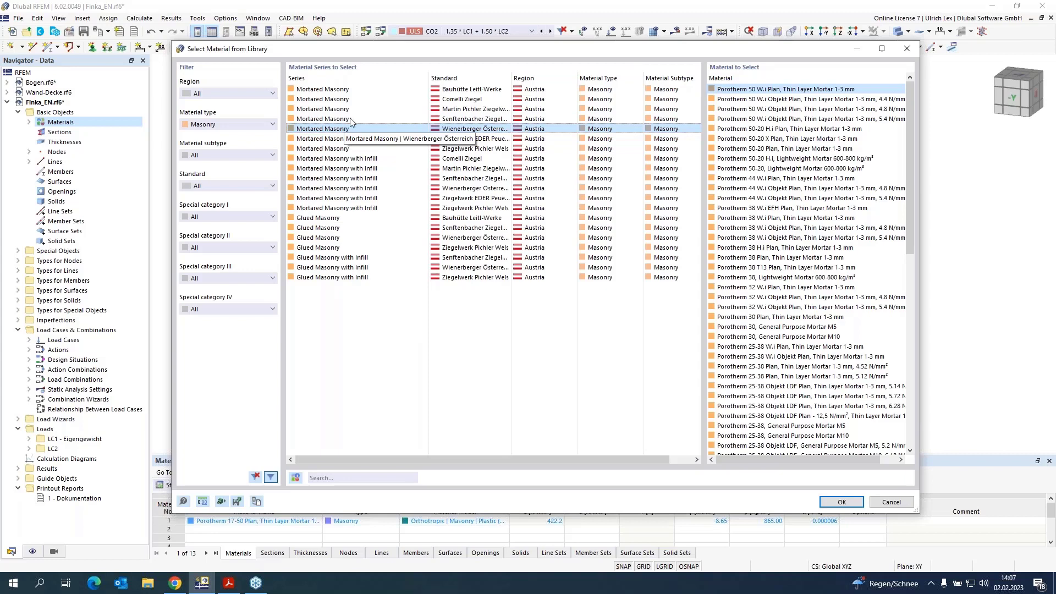
{"action": "scroll", "coordinate": [865, 337], "scroll_direction": "down", "scroll_amount": 9}
{"action": "scroll", "coordinate": [864, 337], "scroll_direction": "down", "scroll_amount": 5}
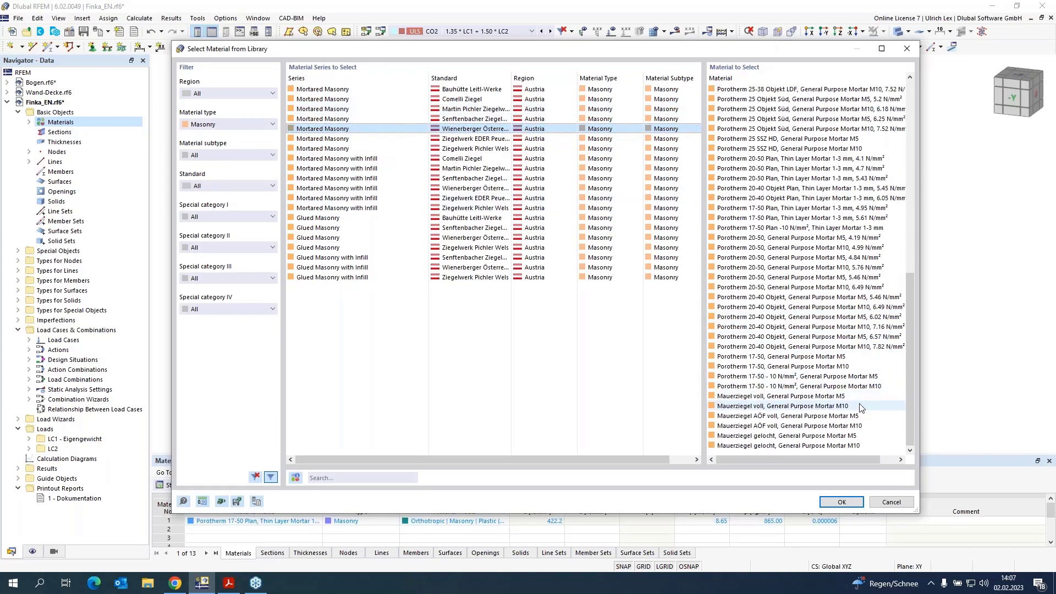
{"action": "left_click", "coordinate": [862, 405]}
{"action": "left_click", "coordinate": [844, 501]}
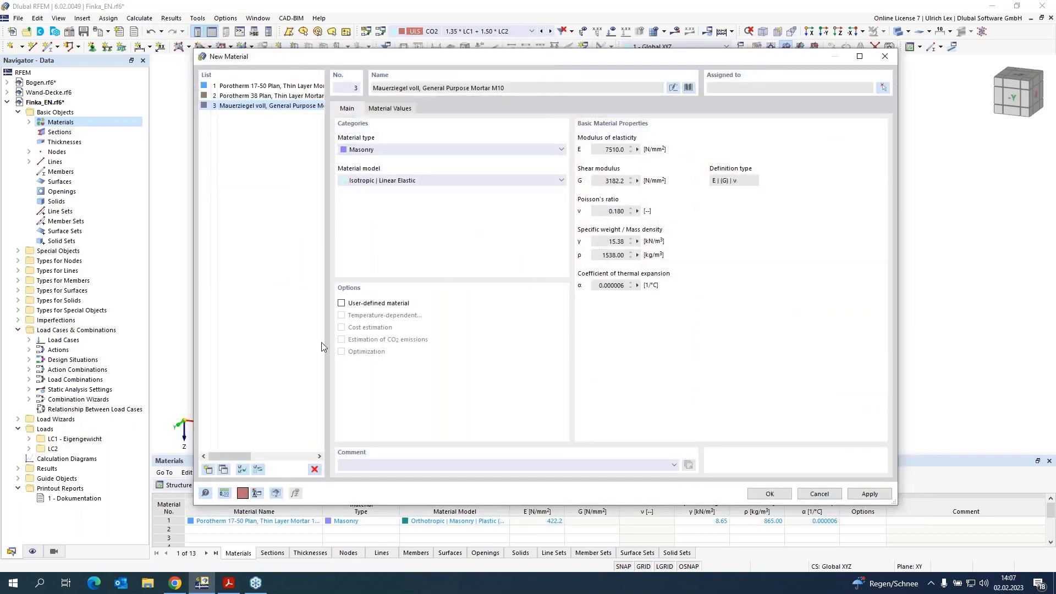
Step: Add a fourth material, concrete C25/30, by filtering the library to the Concrete material type
{"action": "left_click", "coordinate": [209, 467]}
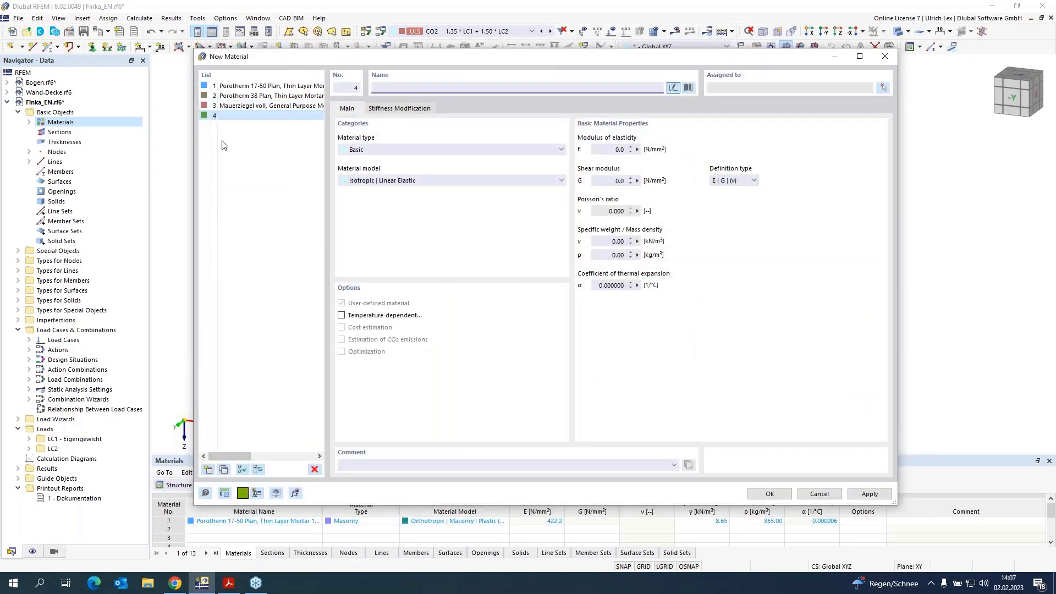
{"action": "left_click", "coordinate": [688, 88]}
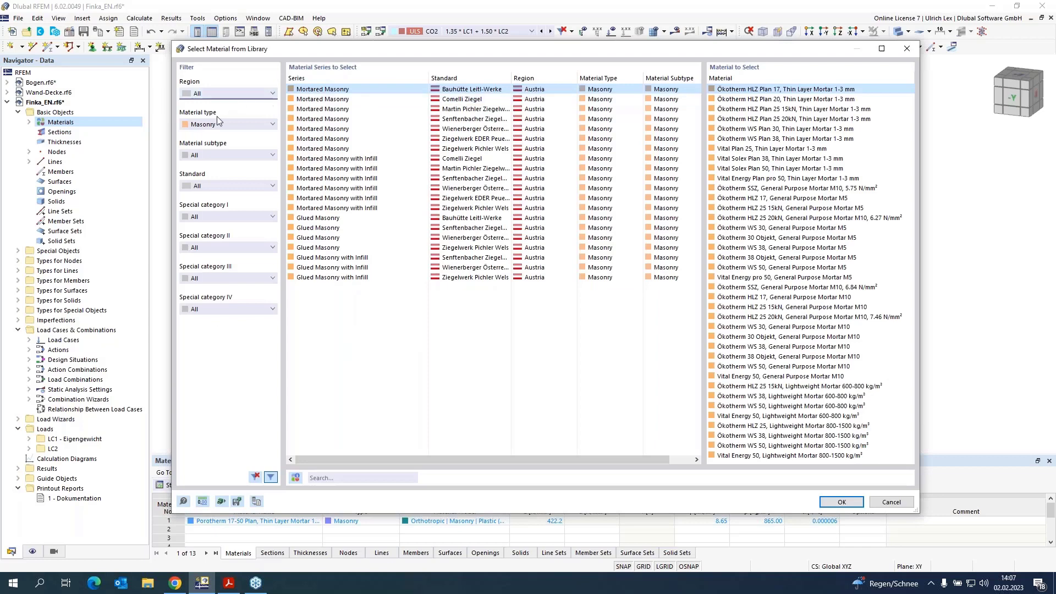
{"action": "left_click", "coordinate": [220, 124]}
{"action": "left_click", "coordinate": [219, 143]}
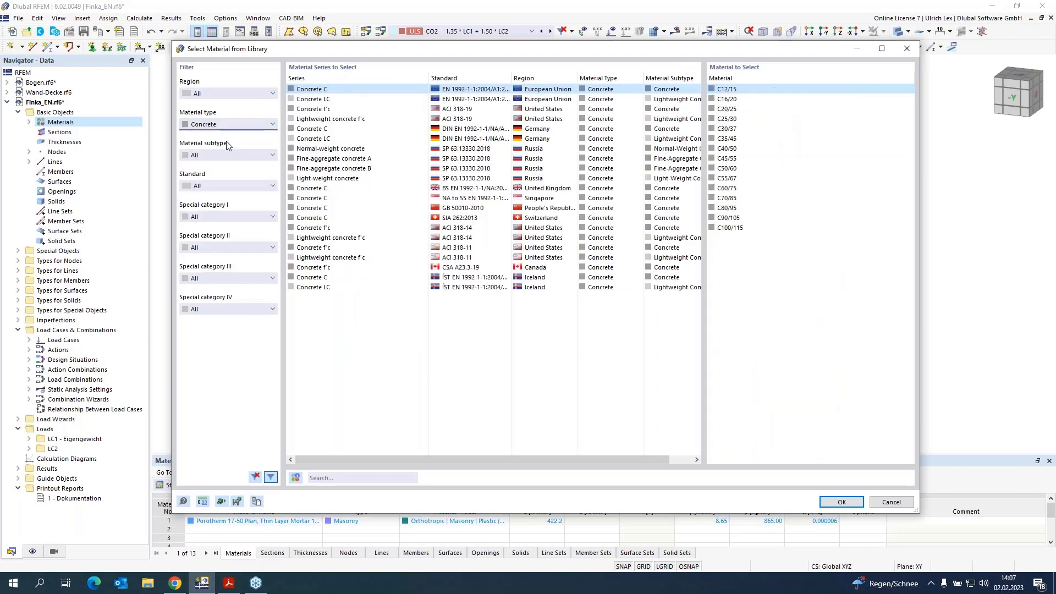
{"action": "left_click", "coordinate": [747, 119]}
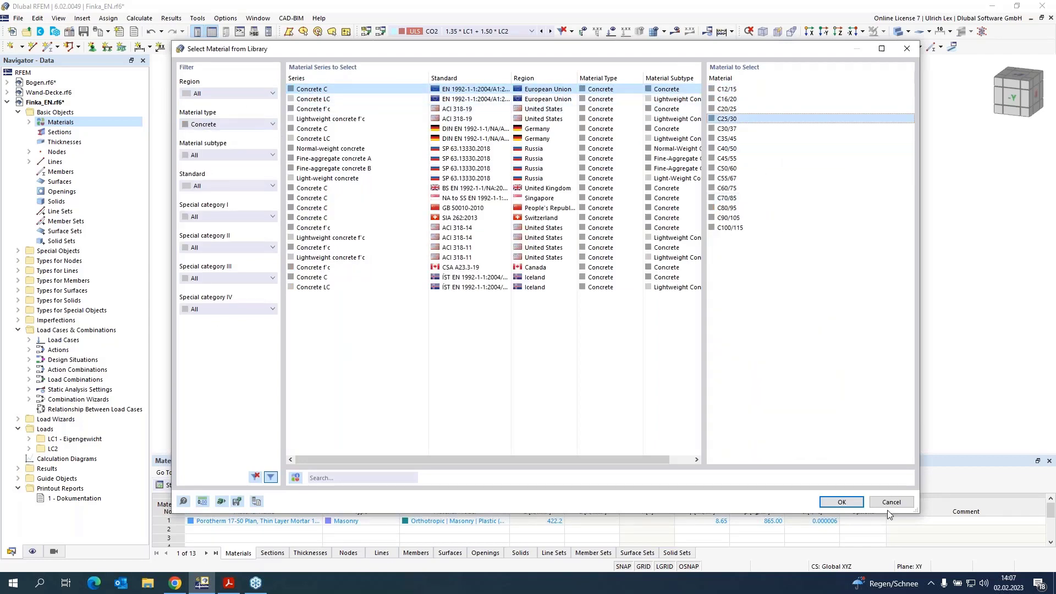
{"action": "left_click", "coordinate": [842, 502]}
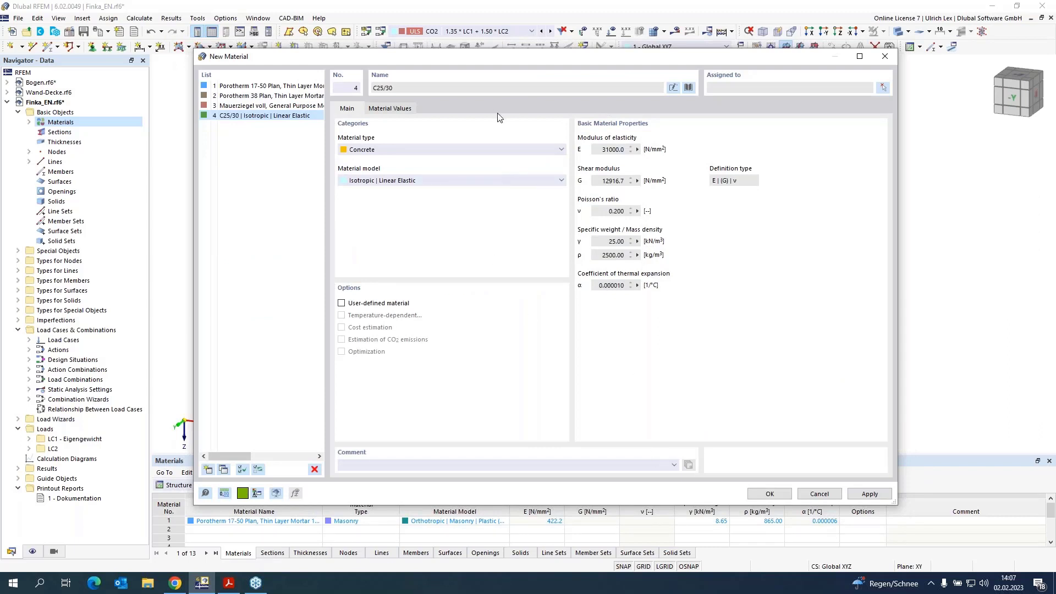
Step: Set the material model of materials 1 to 3 to Orthotropic | Masonry | Plastic (Surfaces) and confirm
{"action": "left_click", "coordinate": [306, 105]}
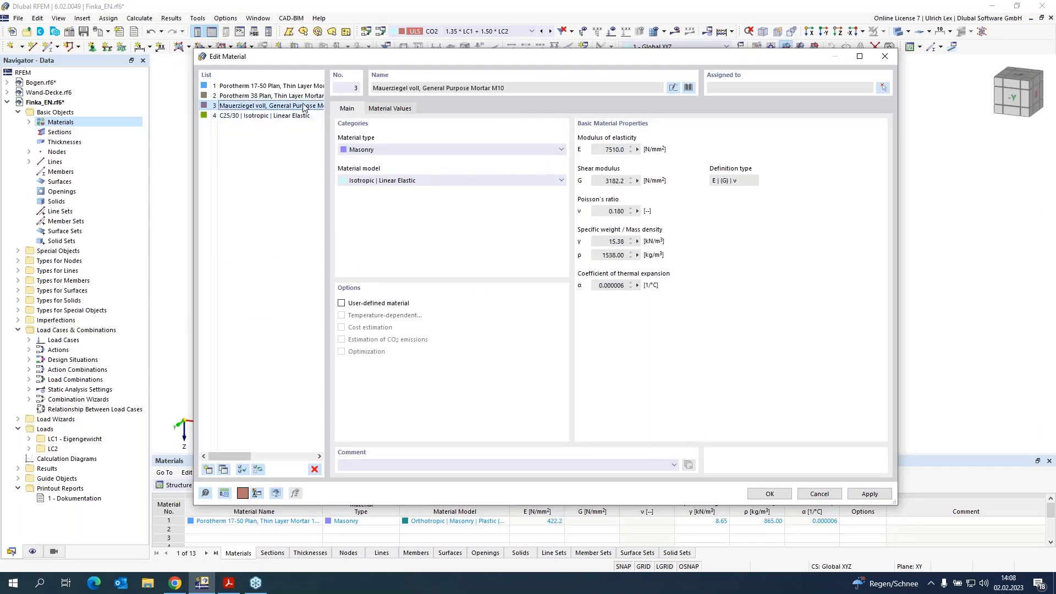
{"action": "left_click", "coordinate": [304, 86], "text": "shift"}
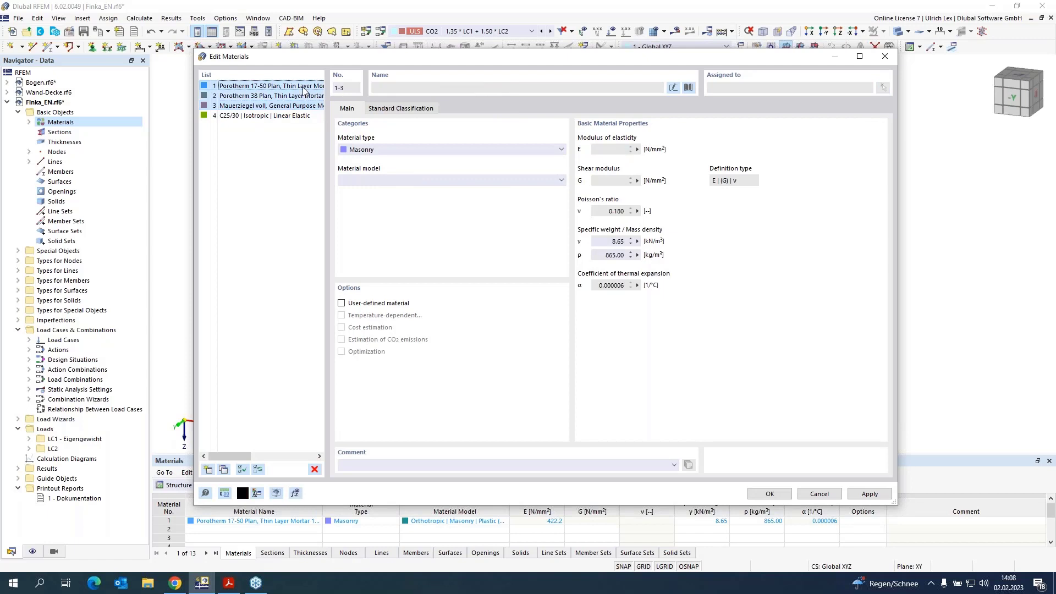
{"action": "left_click", "coordinate": [400, 181]}
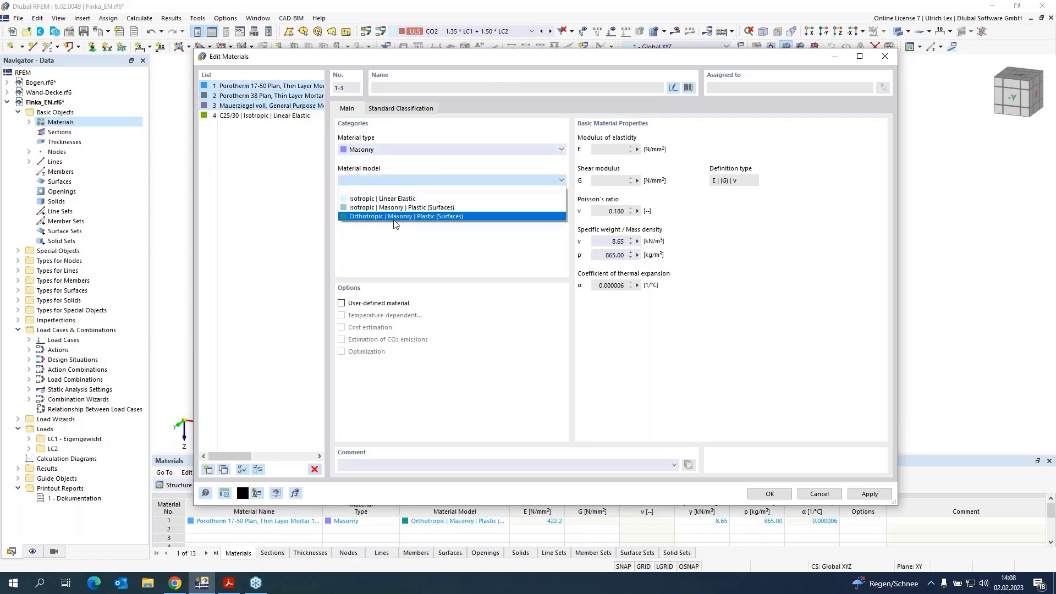
{"action": "left_click", "coordinate": [484, 216]}
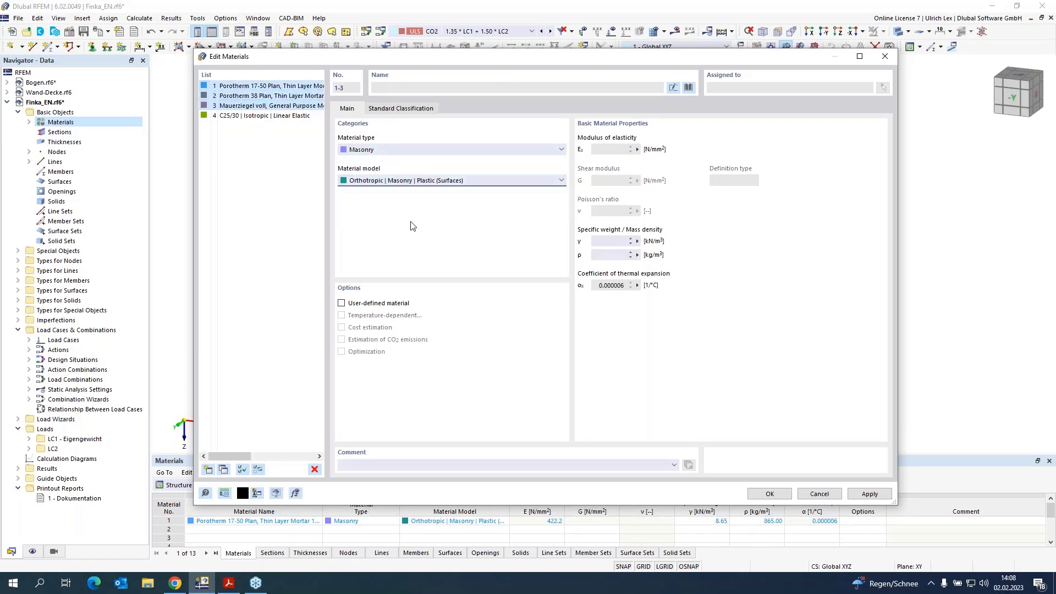
{"action": "left_click", "coordinate": [769, 499]}
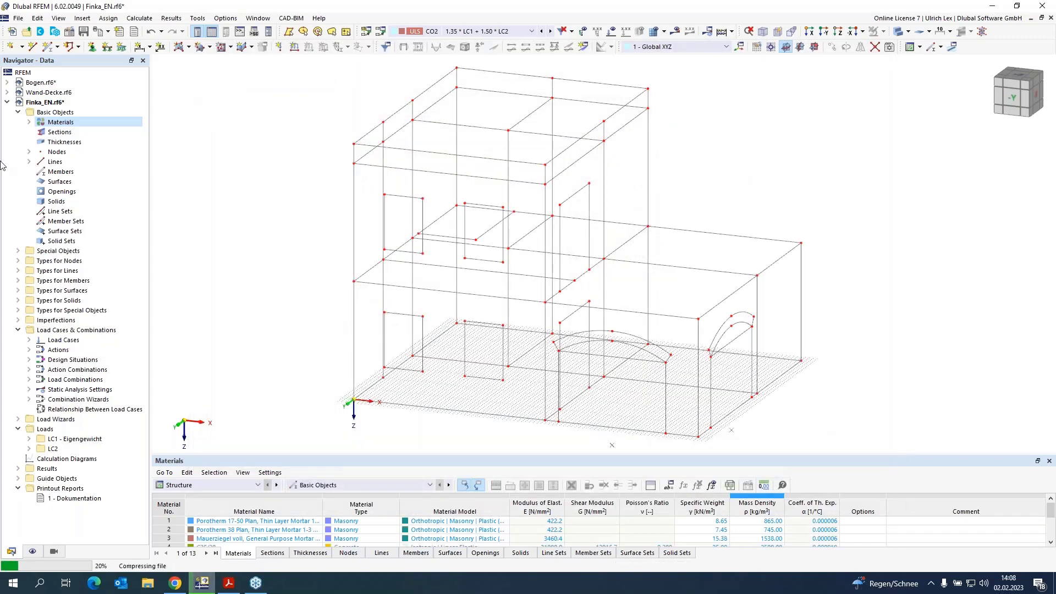
Step: Create a uniform thickness of 380 mm using material 2, Porotherm 38 Plan, and apply it
{"action": "right_click", "coordinate": [73, 143]}
{"action": "left_click", "coordinate": [108, 161]}
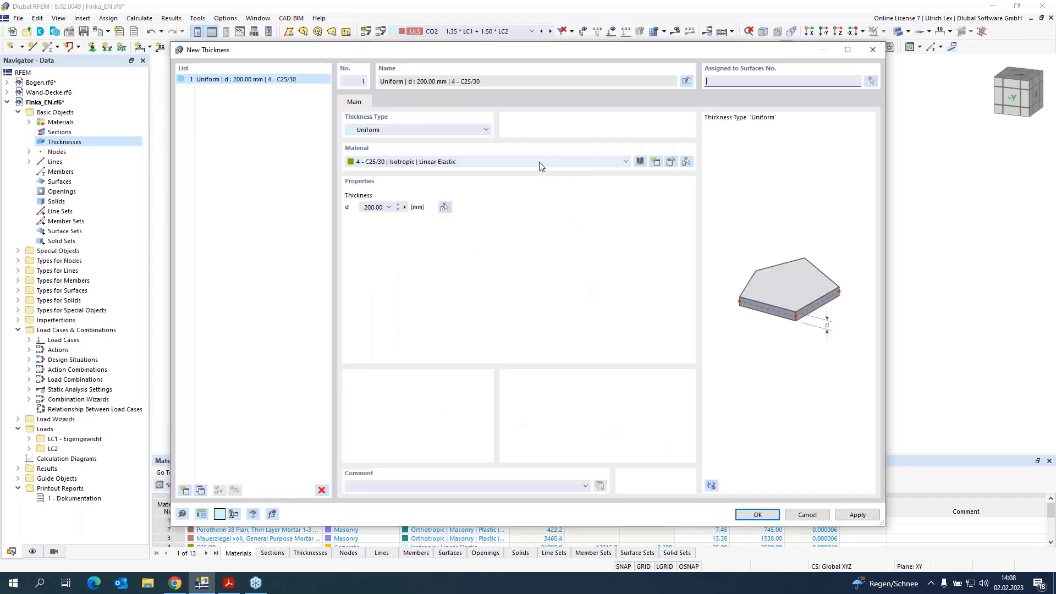
{"action": "left_click", "coordinate": [519, 161]}
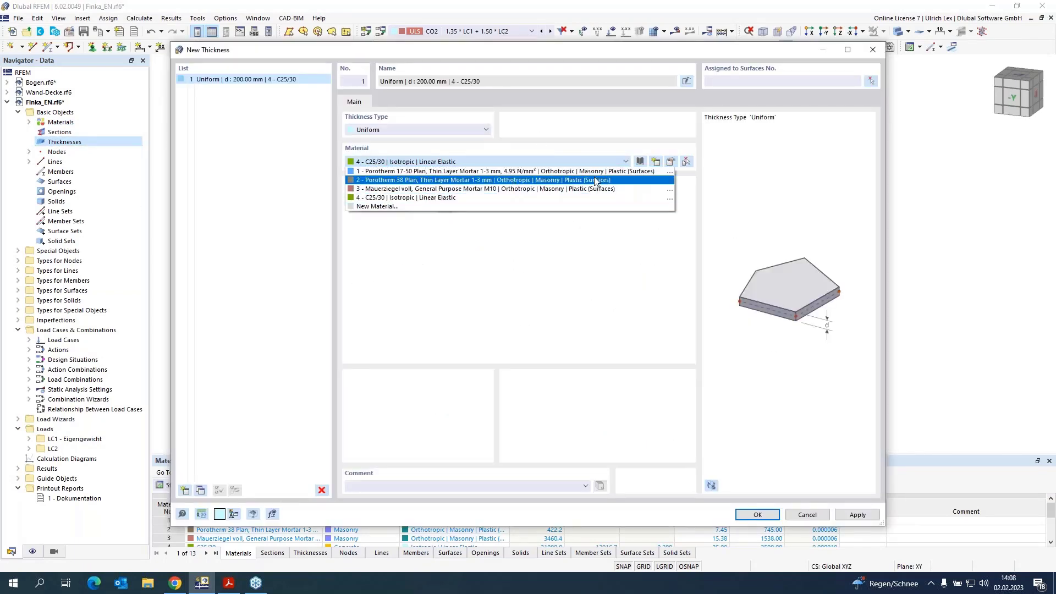
{"action": "left_click", "coordinate": [631, 181]}
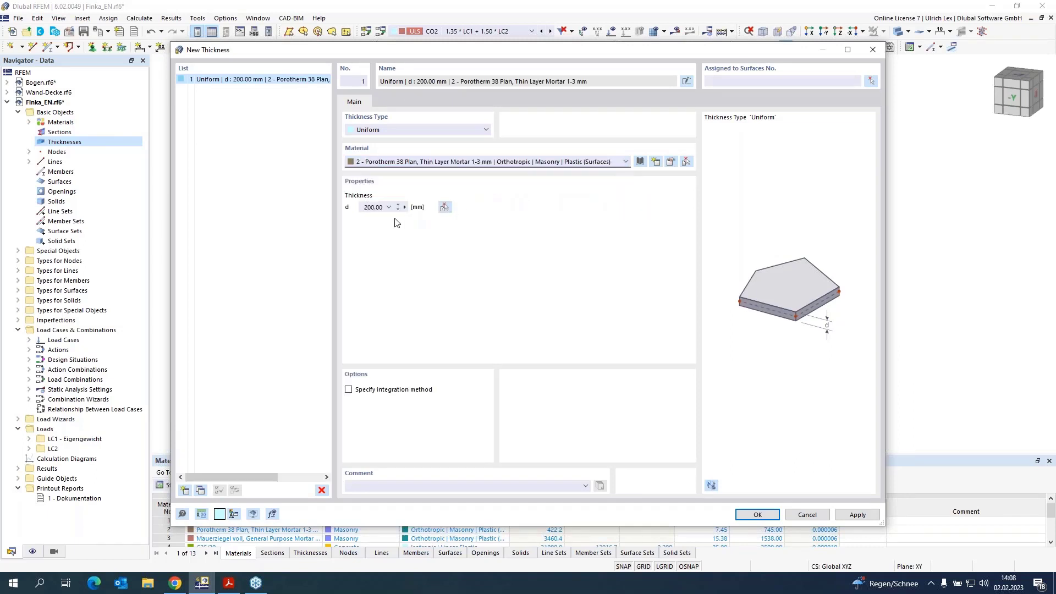
{"action": "double_click", "coordinate": [372, 208]}
{"action": "left_click", "coordinate": [855, 513]}
Step: Add a second uniform thickness of 170 mm using material 1, Porotherm 17-50 Plan
{"action": "left_click", "coordinate": [185, 489]}
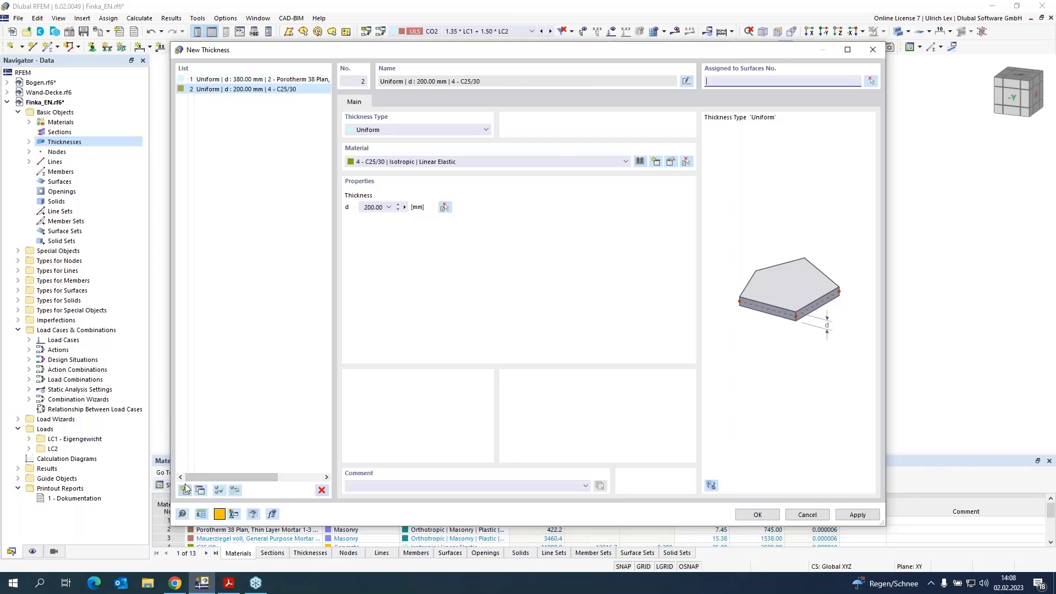
{"action": "left_click", "coordinate": [471, 161]}
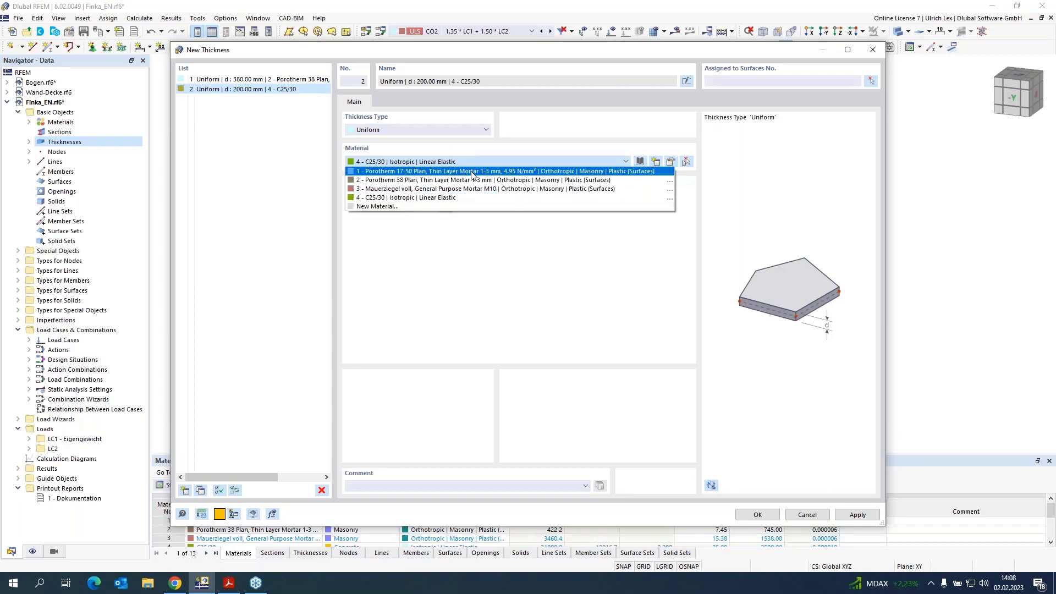
{"action": "left_click", "coordinate": [472, 171]}
{"action": "left_click_drag", "start_coordinate": [364, 208], "coordinate": [370, 210]}
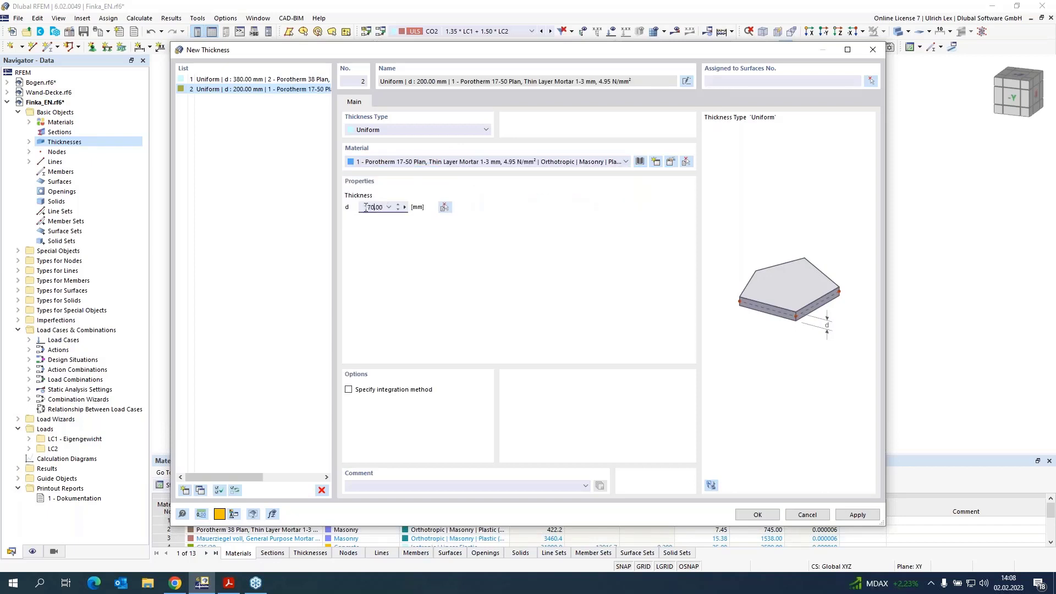
Step: Add a 250 mm thickness with material 3, Mauerziegel voll, and a 200 mm C25/30 thickness, then confirm
{"action": "left_click", "coordinate": [185, 491]}
{"action": "left_click", "coordinate": [452, 161]}
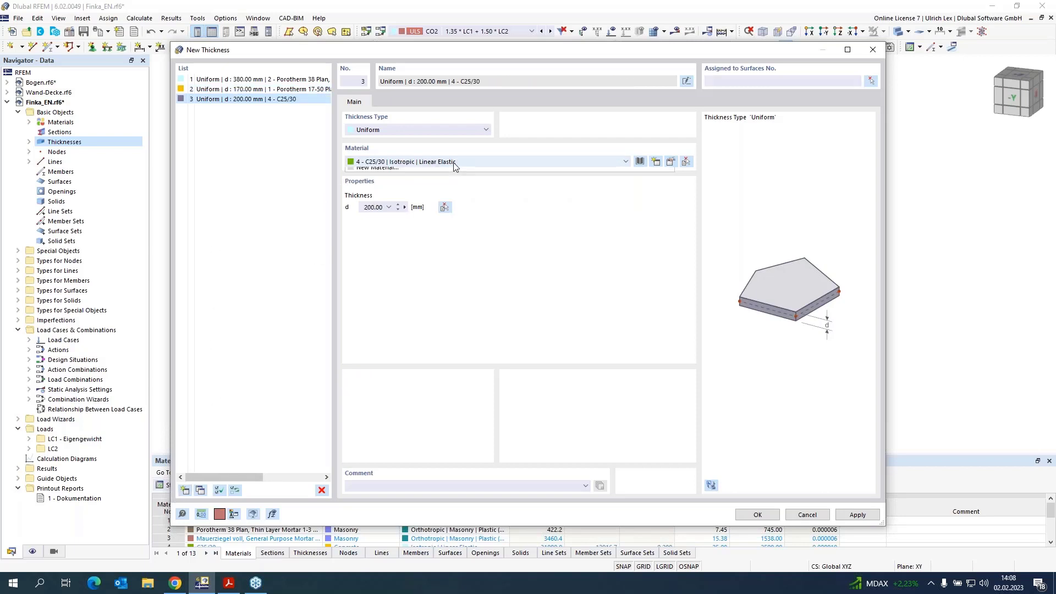
{"action": "left_click", "coordinate": [449, 189]}
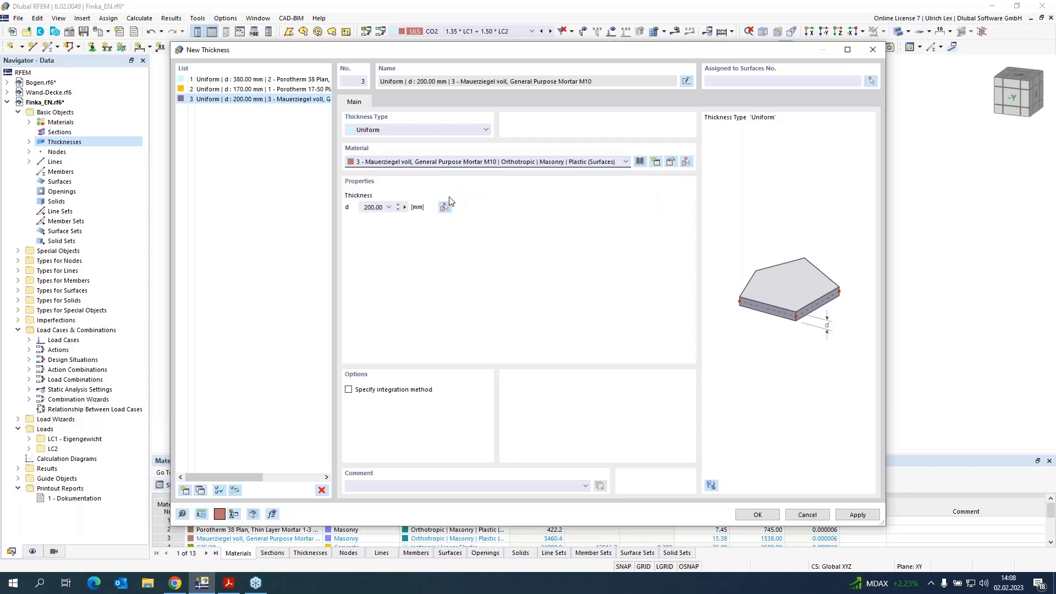
{"action": "double_click", "coordinate": [370, 209]}
{"action": "left_click", "coordinate": [185, 490]}
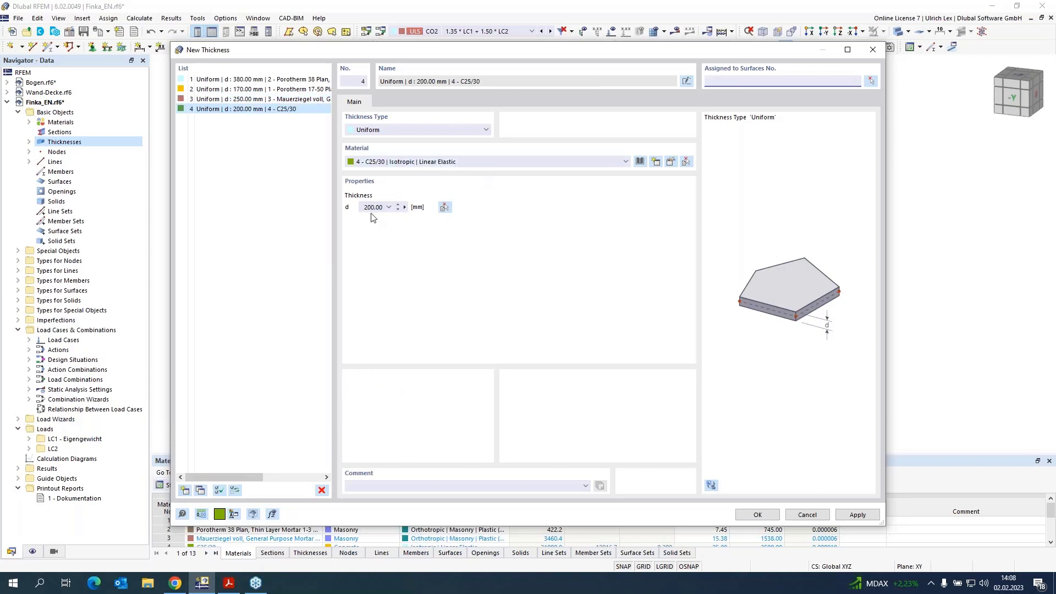
{"action": "left_click", "coordinate": [752, 514]}
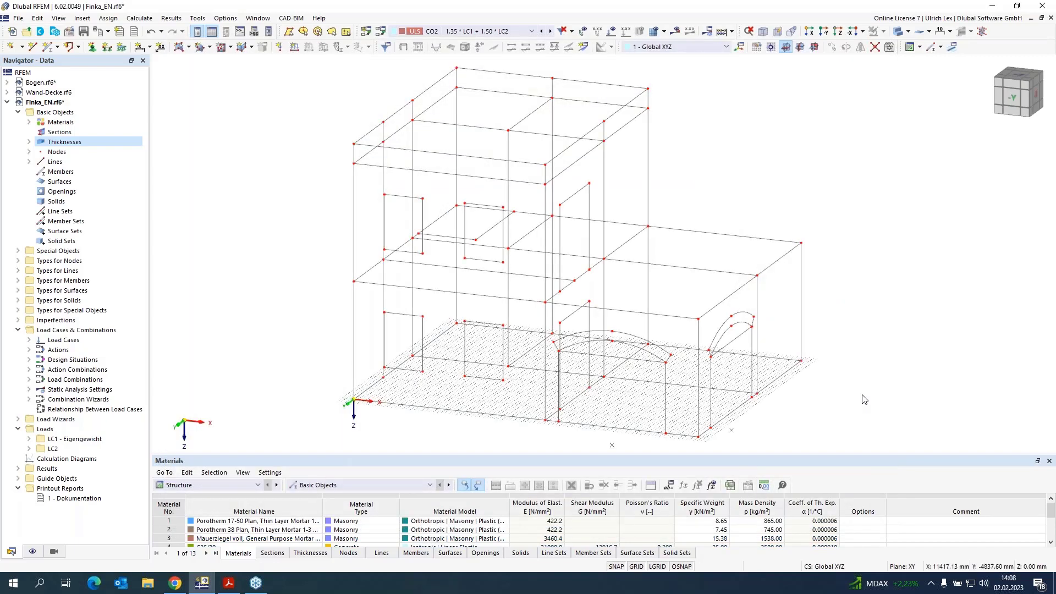
Step: Expand the materials and thicknesses in the navigator to review them
{"action": "left_click", "coordinate": [29, 122]}
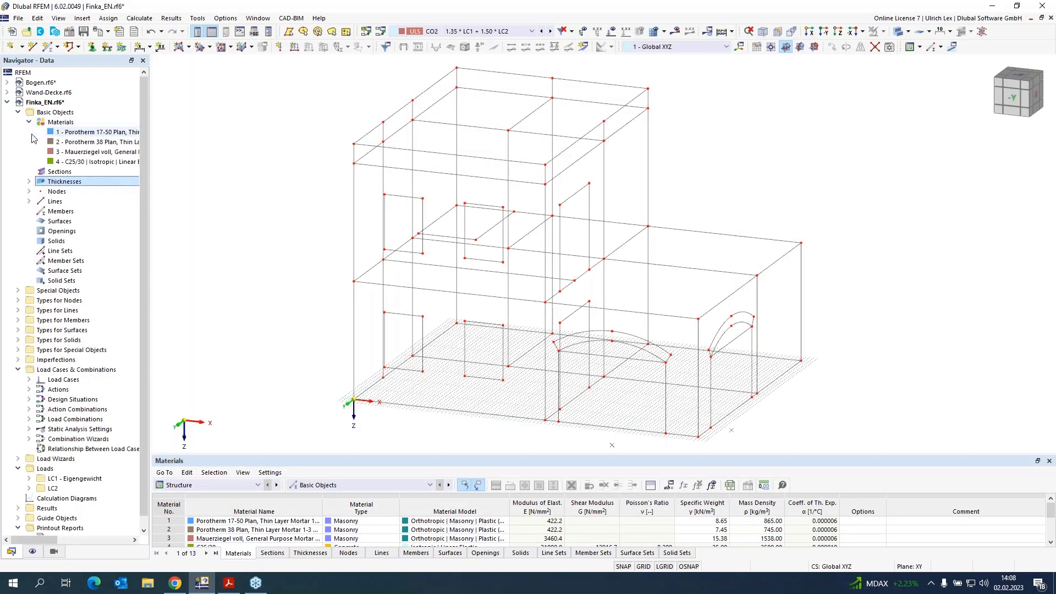
{"action": "left_click", "coordinate": [28, 181]}
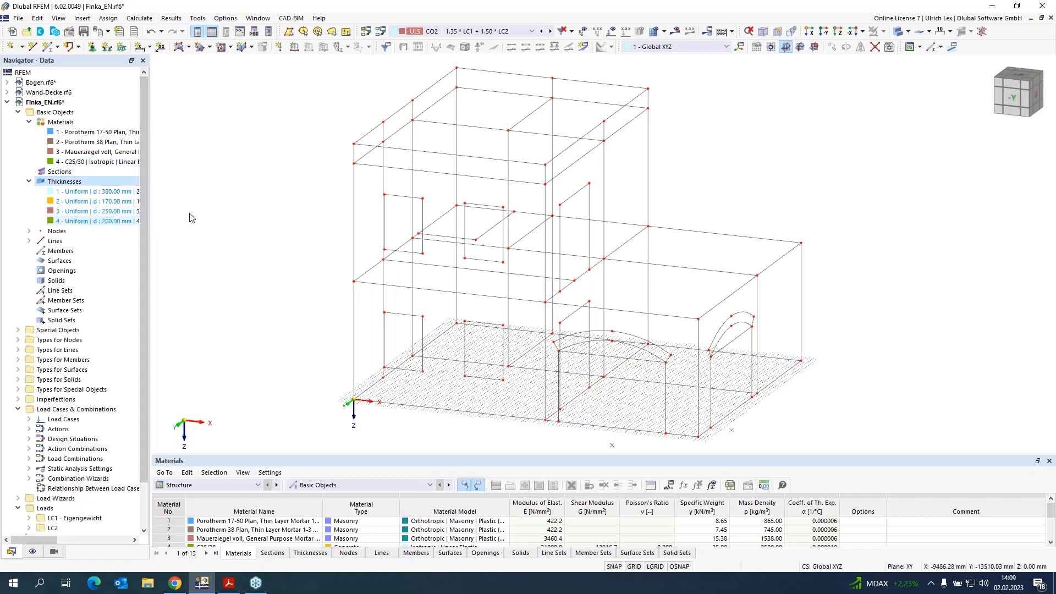
Step: Start the boundary-selection surface command with the 380 mm Porotherm 38 Plan thickness and create the long ground-floor wall by selecting its lines
{"action": "left_click", "coordinate": [189, 48]}
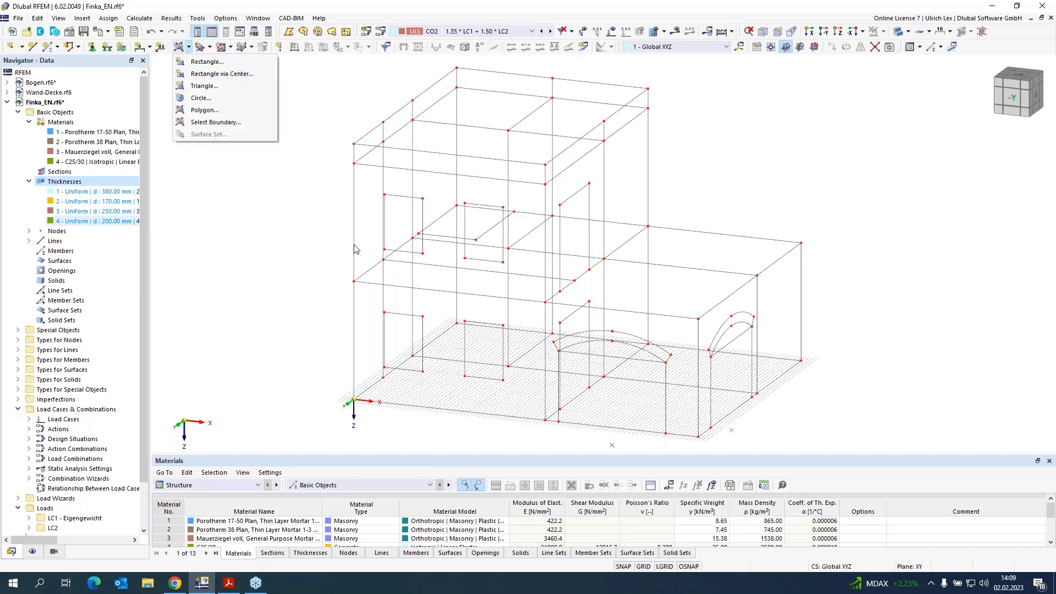
{"action": "left_click", "coordinate": [242, 127]}
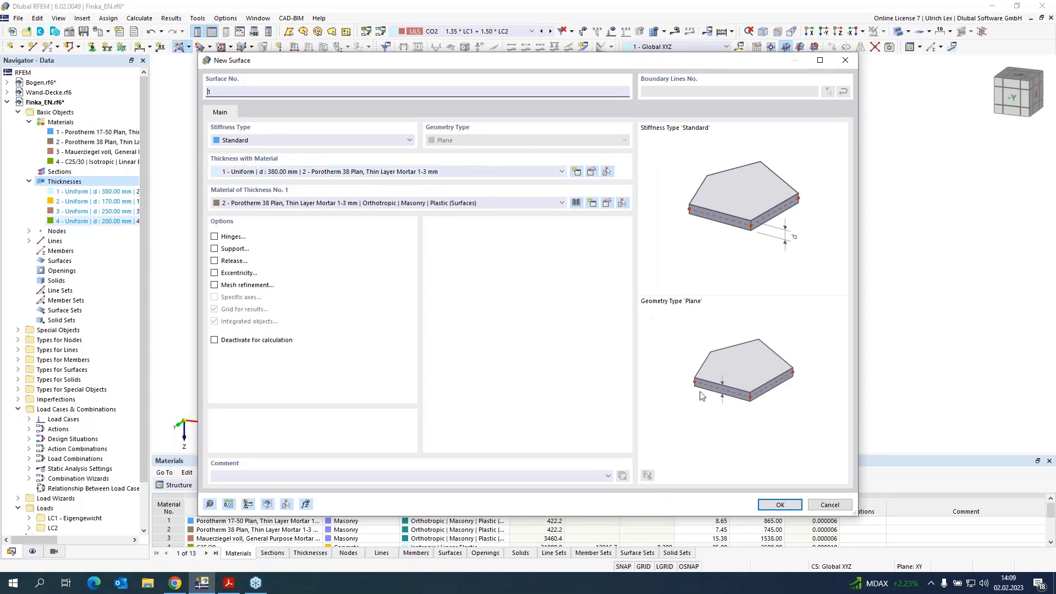
{"action": "left_click", "coordinate": [779, 505]}
{"action": "scroll", "coordinate": [816, 325], "scroll_direction": "up", "scroll_amount": 4}
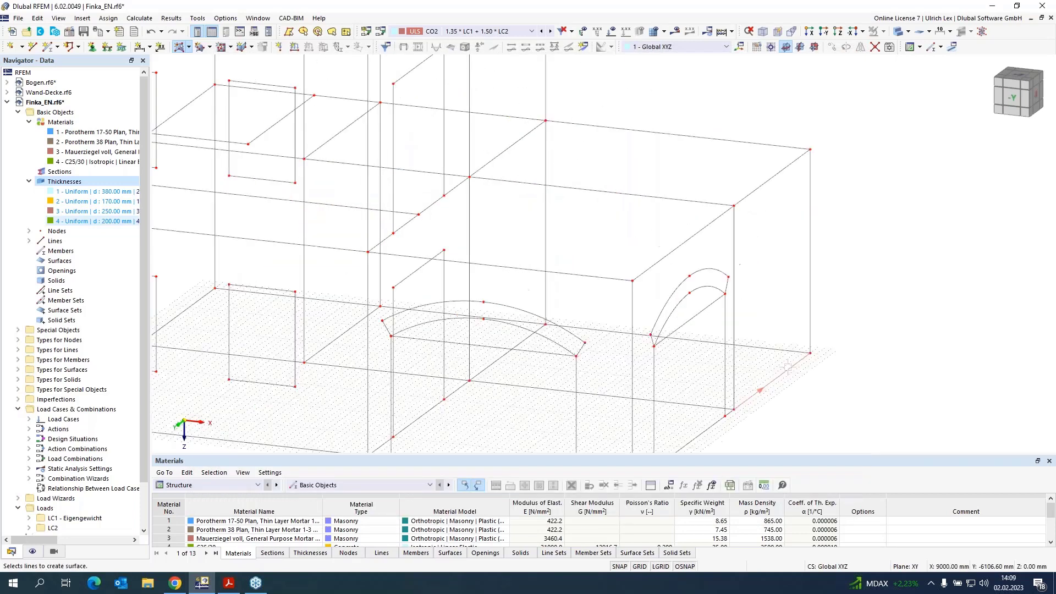
{"action": "left_click", "coordinate": [815, 325]}
{"action": "left_click", "coordinate": [765, 99]}
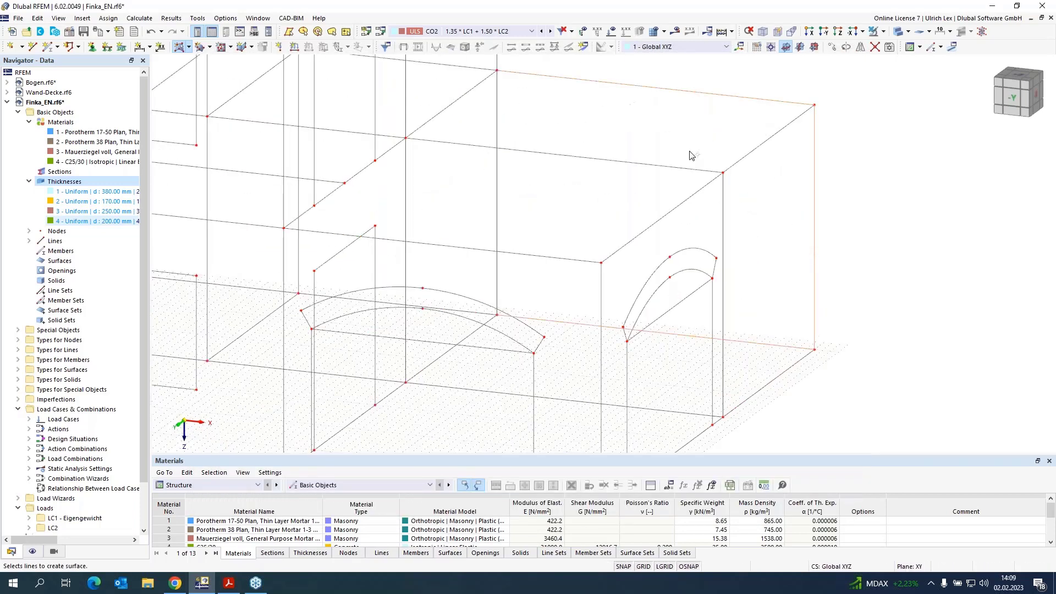
{"action": "scroll", "coordinate": [691, 155], "scroll_direction": "down", "scroll_amount": 5}
{"action": "scroll", "coordinate": [569, 118], "scroll_direction": "up", "scroll_amount": 3}
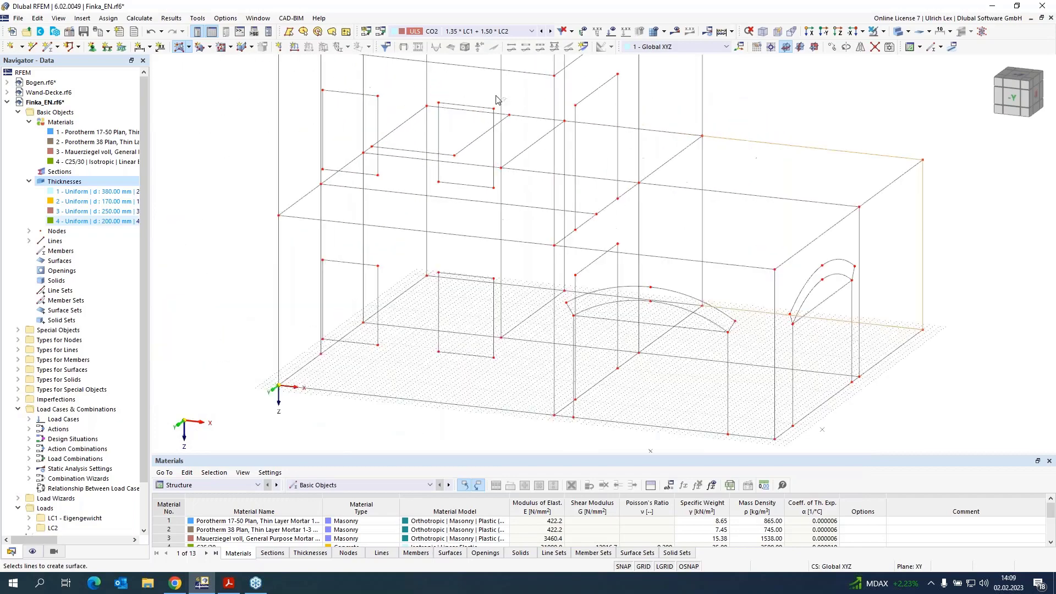
{"action": "left_click", "coordinate": [576, 120]}
{"action": "left_click", "coordinate": [547, 118]}
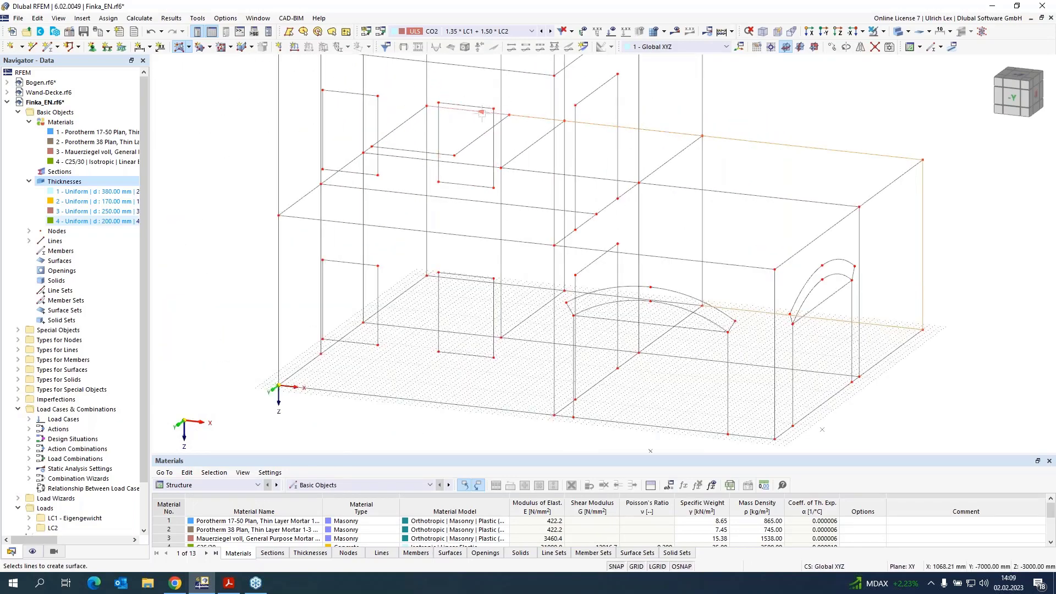
{"action": "scroll", "coordinate": [511, 288], "scroll_direction": "up", "scroll_amount": 4}
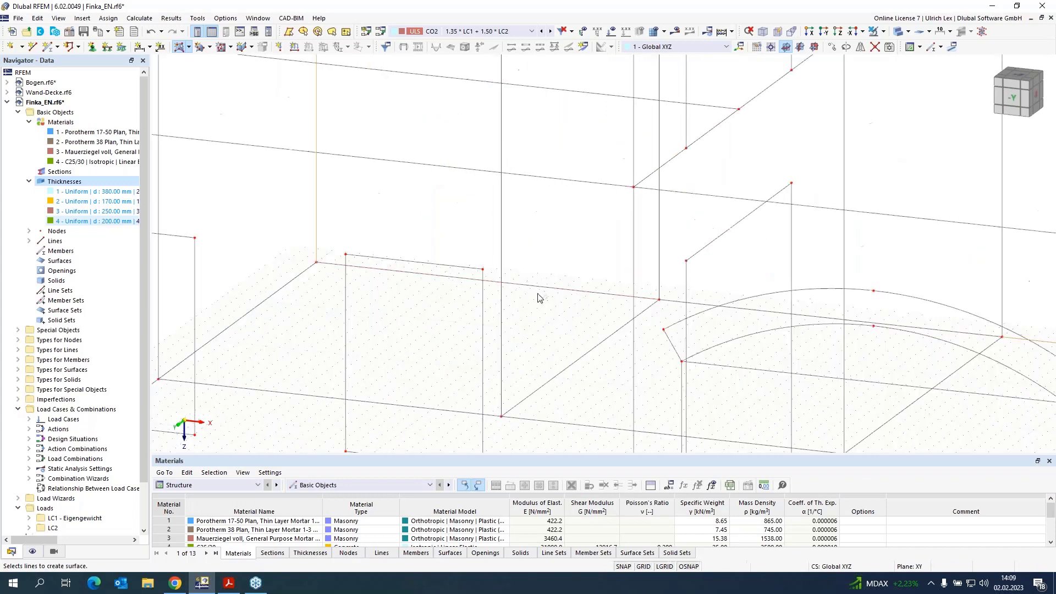
{"action": "left_click", "coordinate": [656, 304]}
{"action": "scroll", "coordinate": [508, 256], "scroll_direction": "down", "scroll_amount": 1}
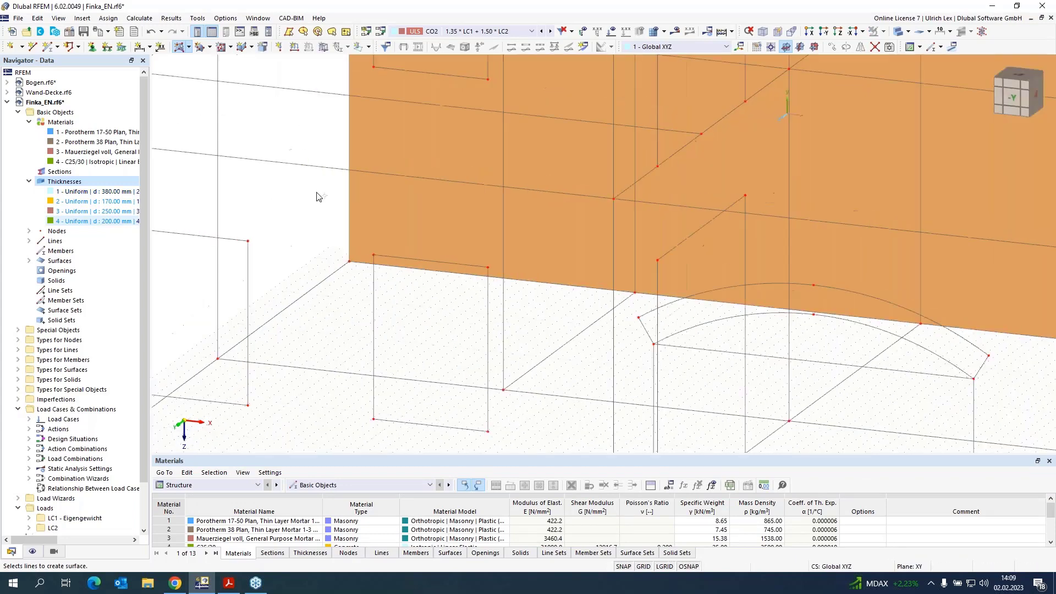
Step: Create the ground-floor wall surface on the left end of the long wall by selecting its boundary line
{"action": "scroll", "coordinate": [318, 197], "scroll_direction": "down", "scroll_amount": 4}
{"action": "scroll", "coordinate": [502, 127], "scroll_direction": "up", "scroll_amount": 2}
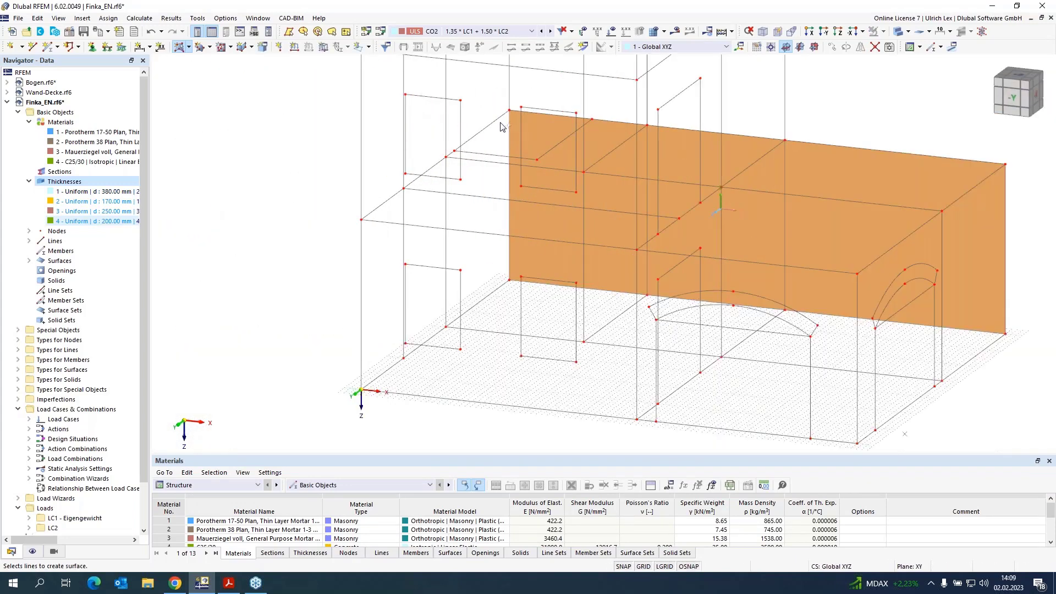
{"action": "scroll", "coordinate": [487, 128], "scroll_direction": "up", "scroll_amount": 4}
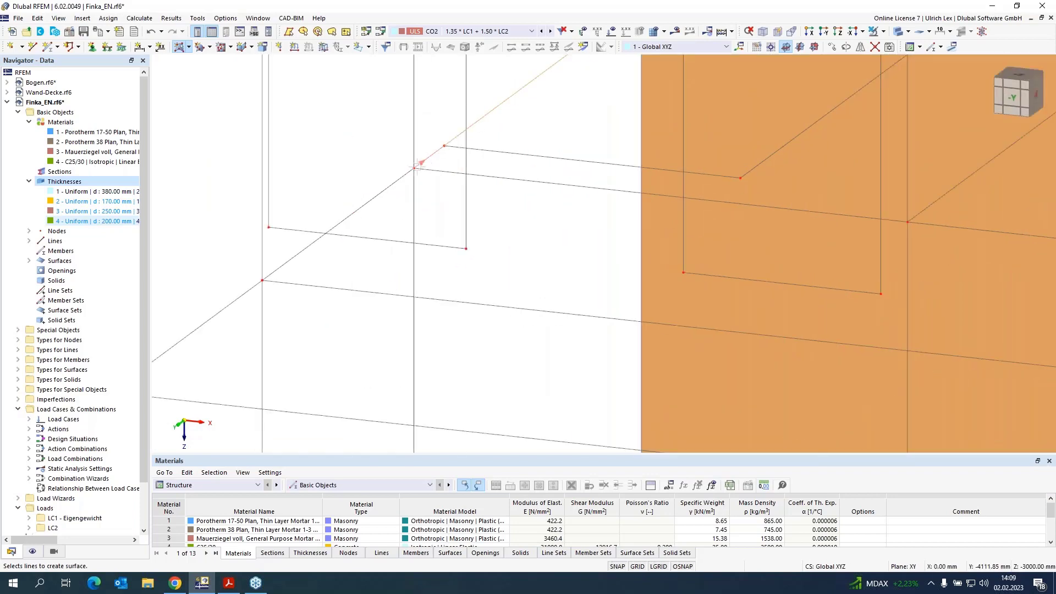
{"action": "scroll", "coordinate": [407, 163], "scroll_direction": "down", "scroll_amount": 2}
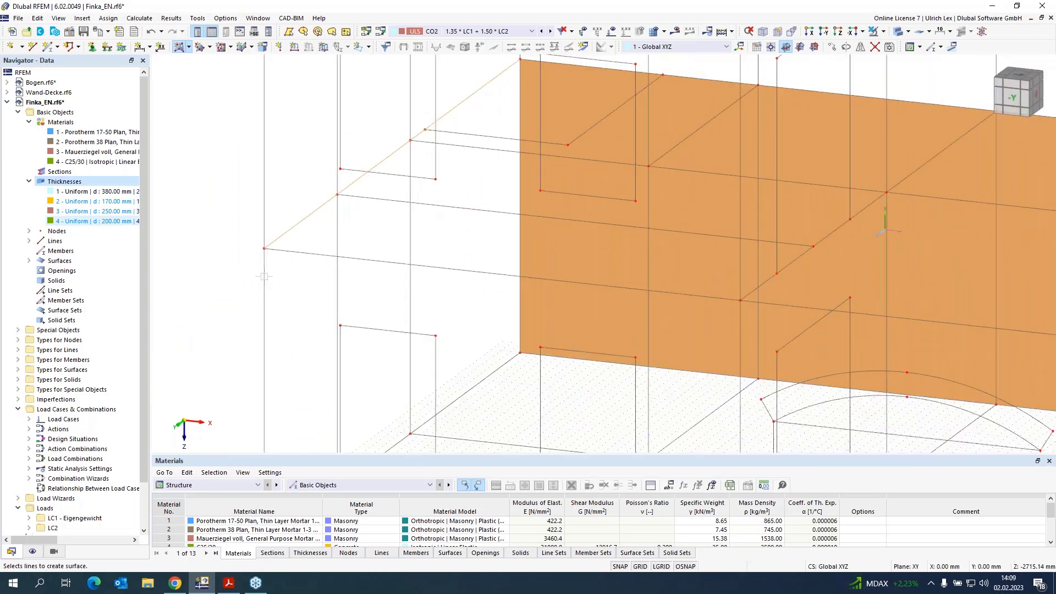
{"action": "scroll", "coordinate": [267, 206], "scroll_direction": "down", "scroll_amount": 3}
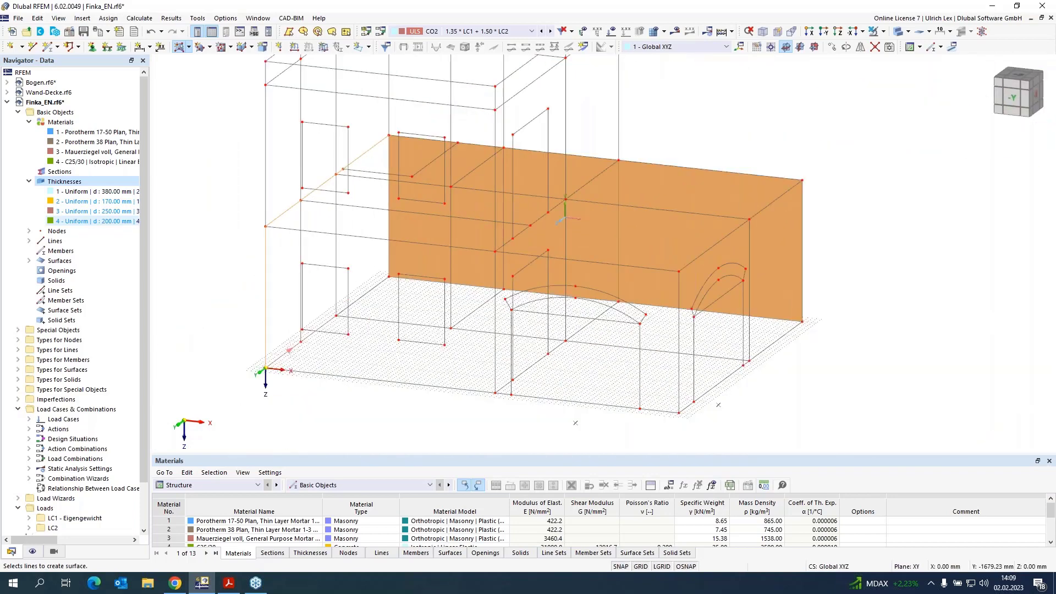
{"action": "scroll", "coordinate": [302, 345], "scroll_direction": "up", "scroll_amount": 3}
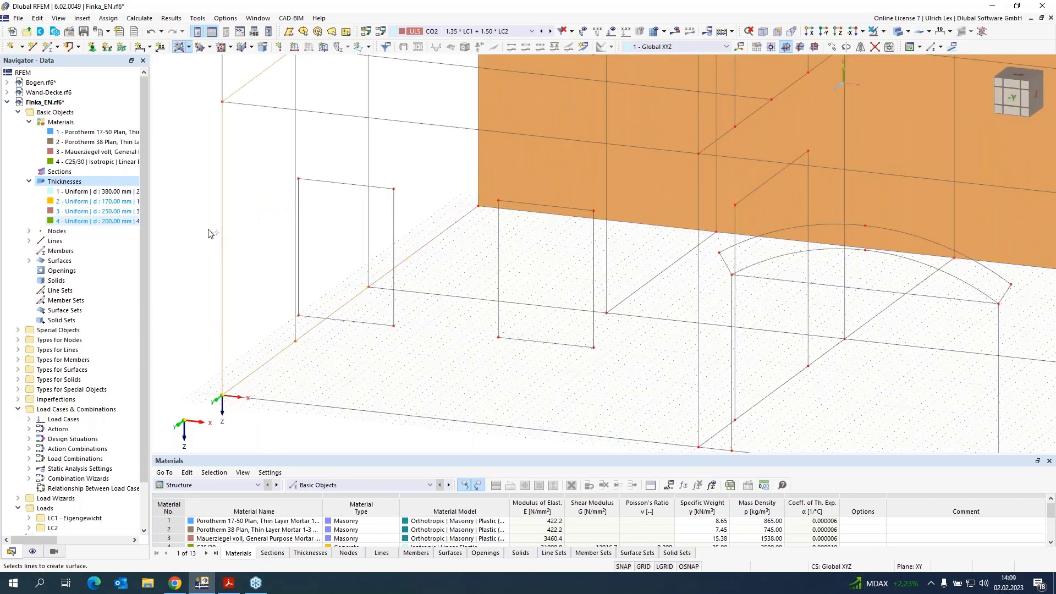
{"action": "scroll", "coordinate": [208, 233], "scroll_direction": "down", "scroll_amount": 2}
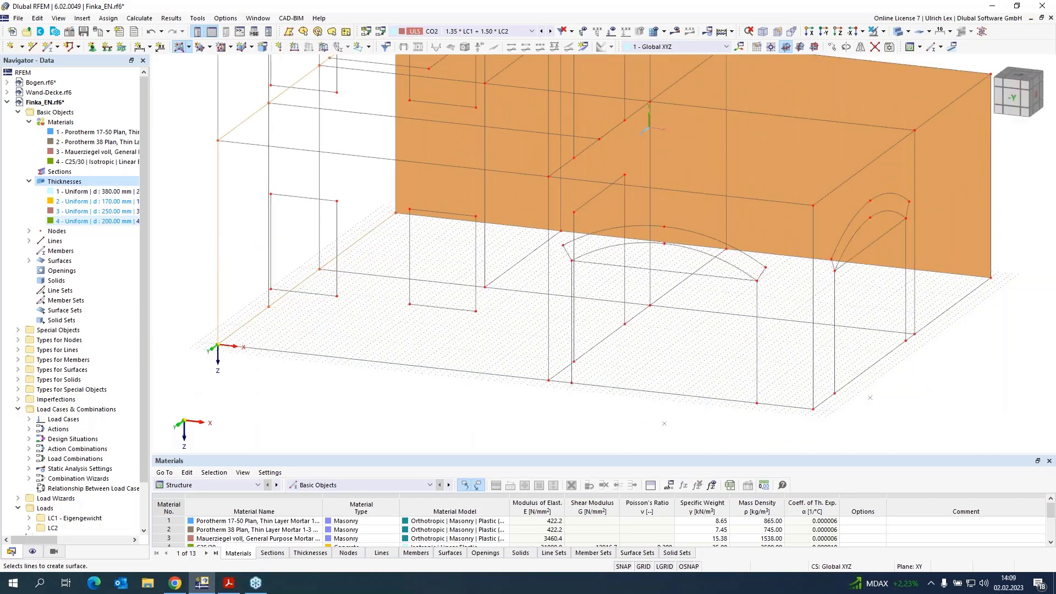
{"action": "left_click", "coordinate": [396, 136]}
{"action": "scroll", "coordinate": [317, 198], "scroll_direction": "down", "scroll_amount": 3}
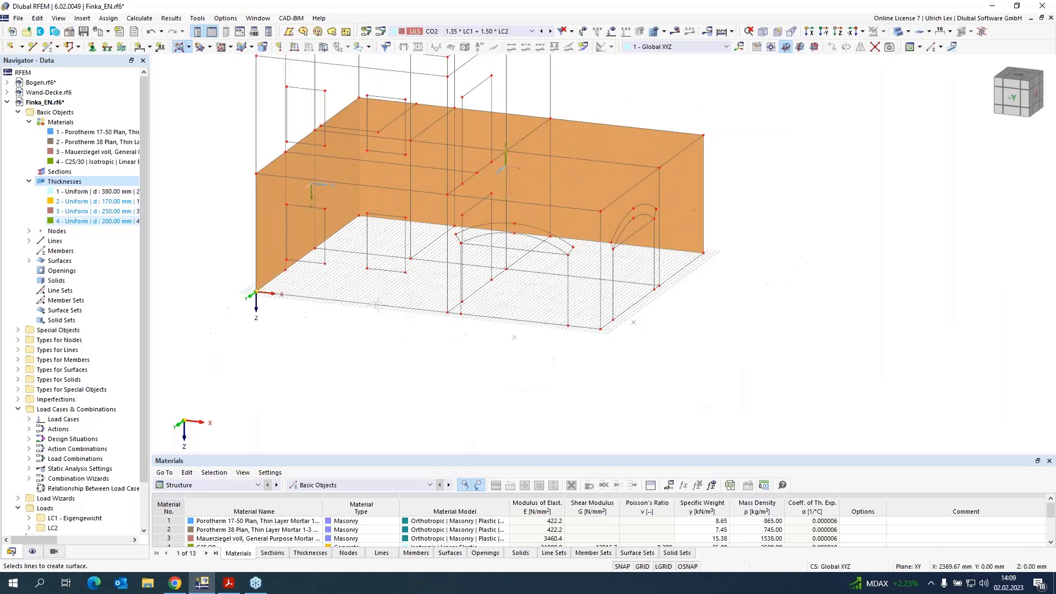
{"action": "scroll", "coordinate": [687, 288], "scroll_direction": "up", "scroll_amount": 4}
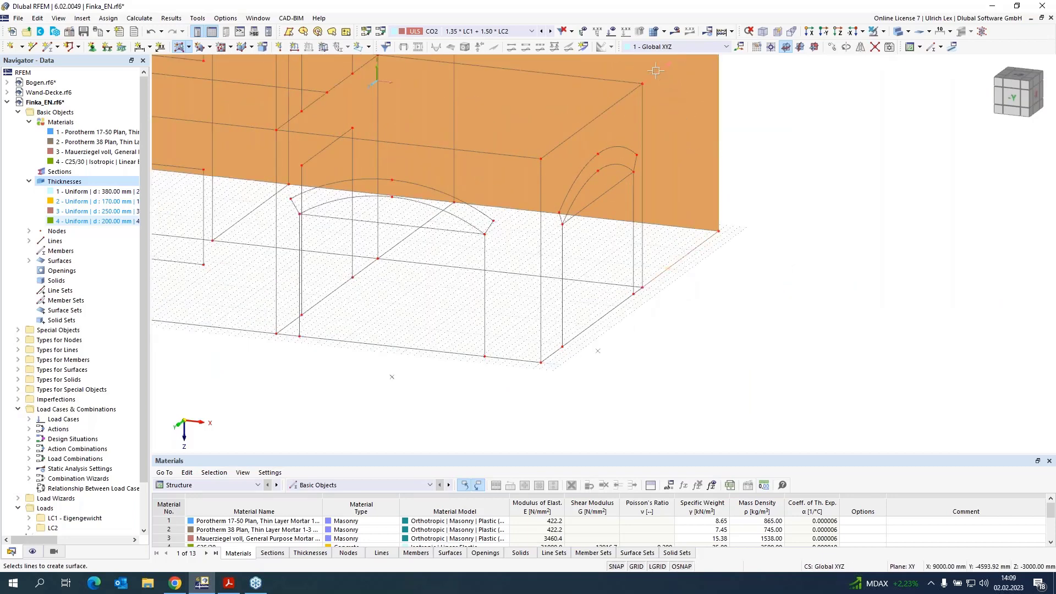
Step: Create the ground-floor wall surface at the right end of the building from its boundary lines
{"action": "left_click", "coordinate": [643, 110]}
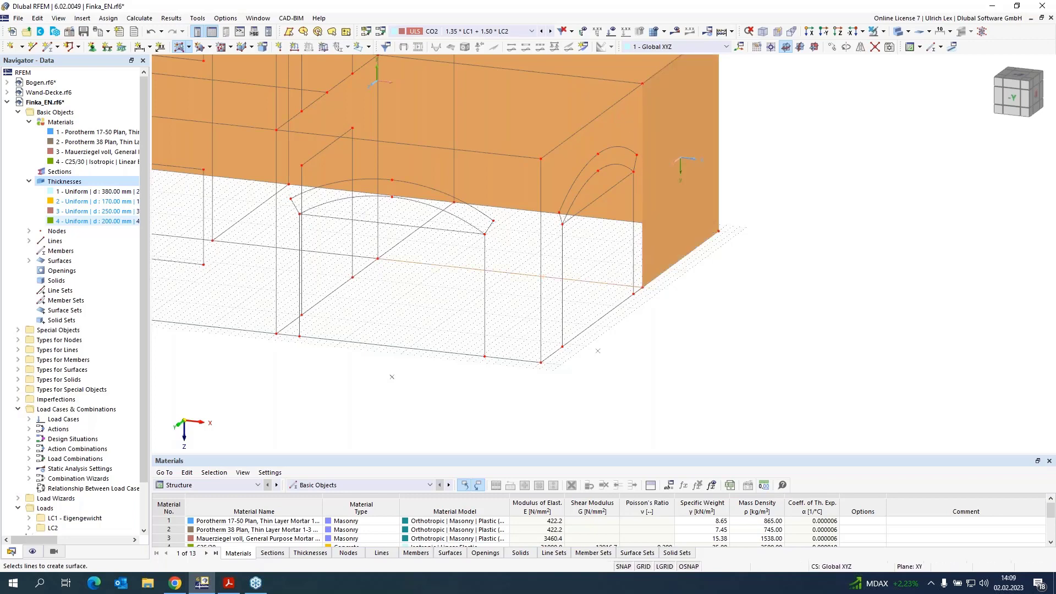
{"action": "left_click", "coordinate": [609, 81]}
{"action": "scroll", "coordinate": [627, 167], "scroll_direction": "down", "scroll_amount": 3}
{"action": "scroll", "coordinate": [495, 114], "scroll_direction": "up", "scroll_amount": 5}
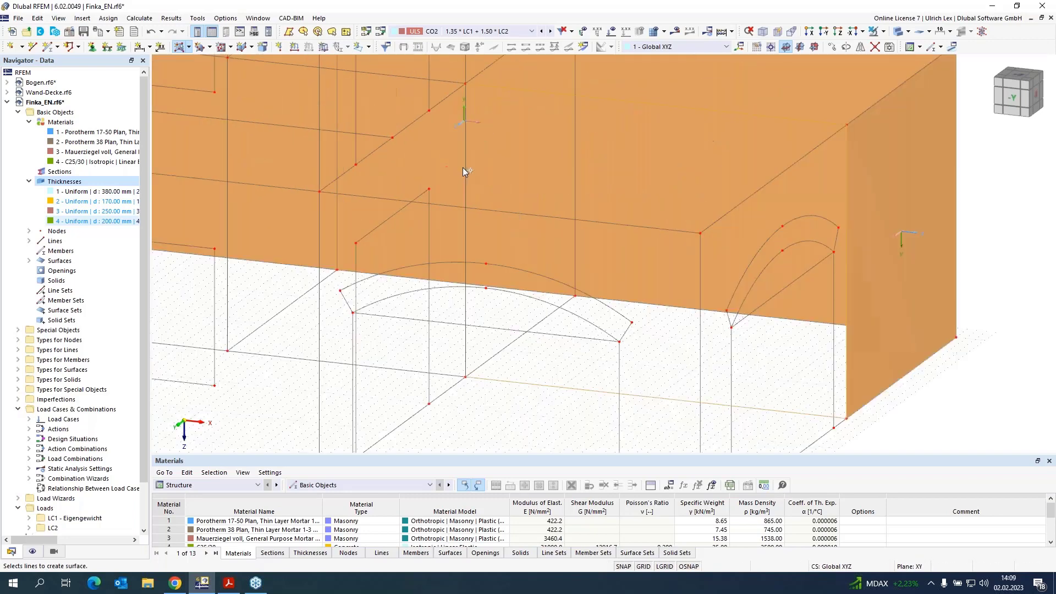
Step: Create the ground-floor wall surface containing the large arched opening
{"action": "left_click", "coordinate": [466, 180]}
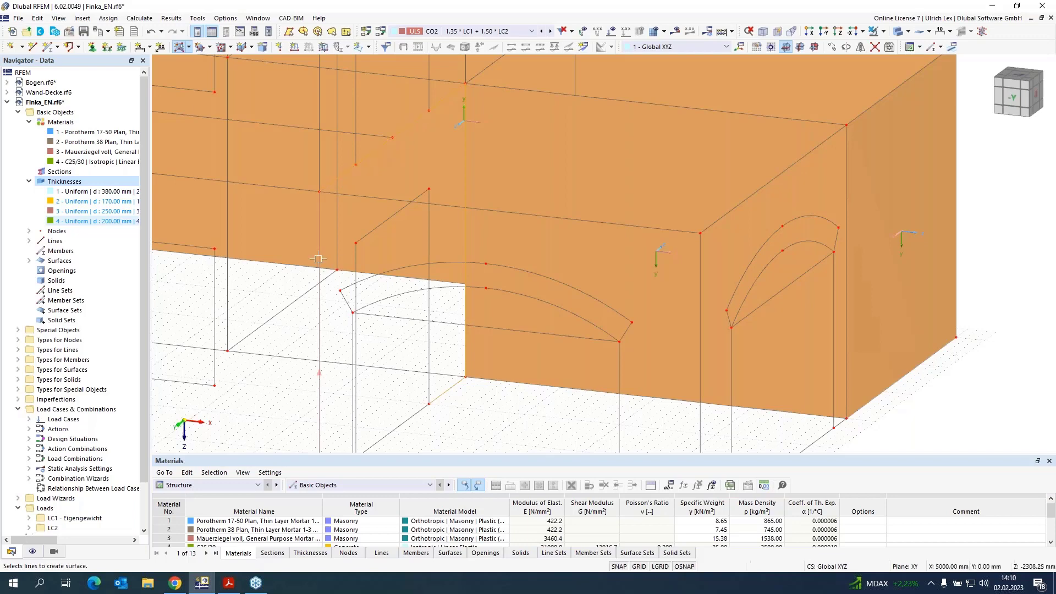
{"action": "scroll", "coordinate": [424, 210], "scroll_direction": "down", "scroll_amount": 3}
{"action": "scroll", "coordinate": [393, 331], "scroll_direction": "up", "scroll_amount": 3}
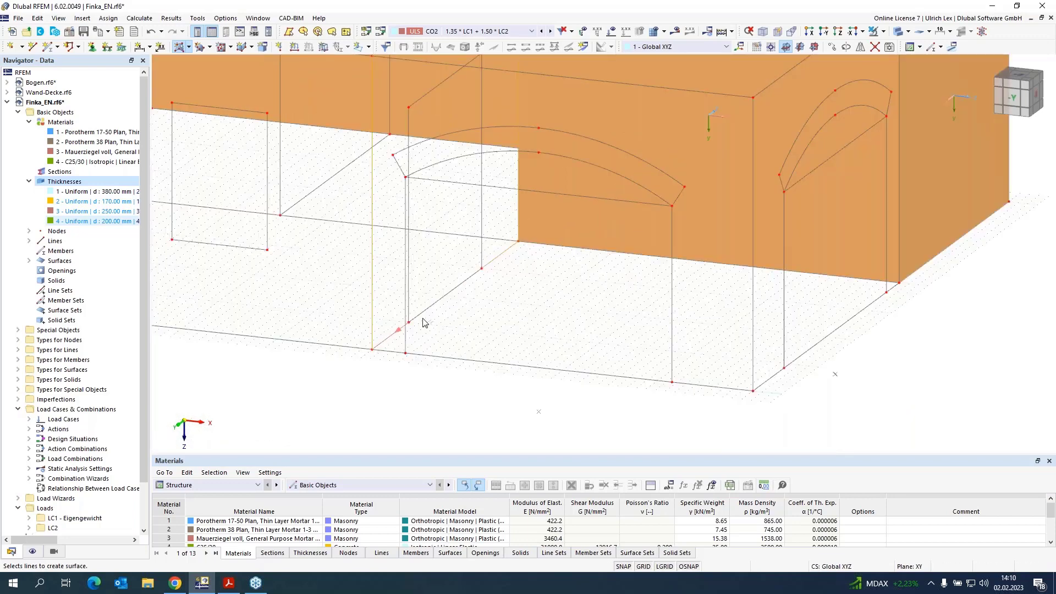
{"action": "scroll", "coordinate": [518, 315], "scroll_direction": "down", "scroll_amount": 3}
{"action": "scroll", "coordinate": [456, 334], "scroll_direction": "up", "scroll_amount": 3}
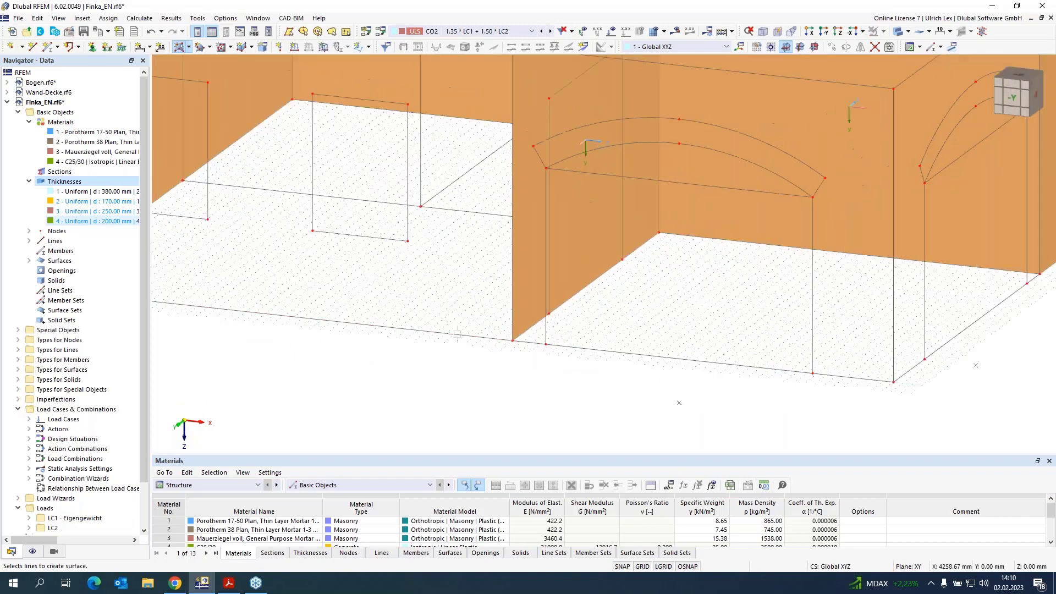
{"action": "scroll", "coordinate": [605, 275], "scroll_direction": "down", "scroll_amount": 3}
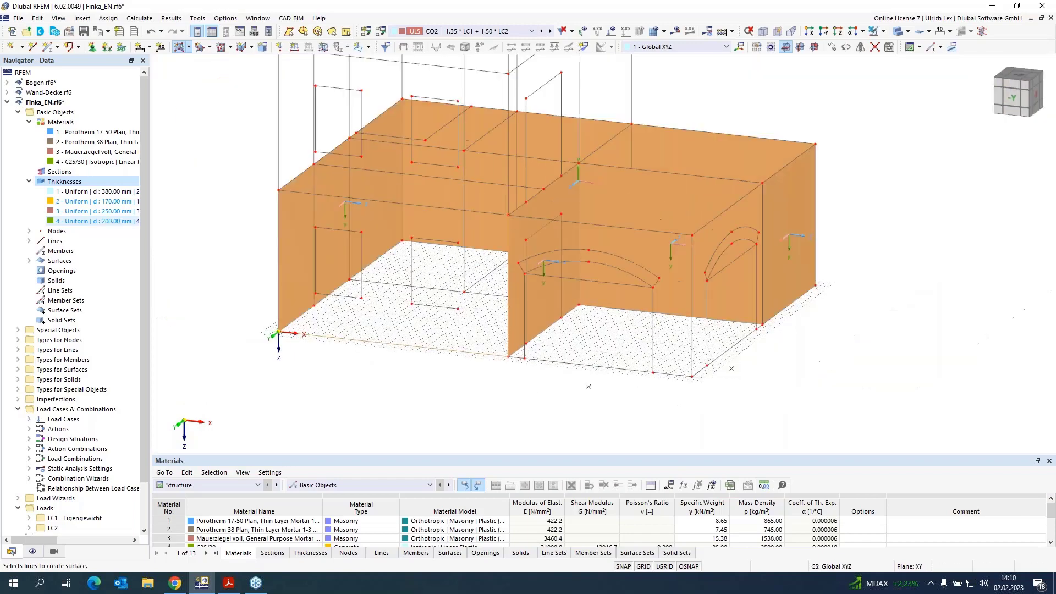
{"action": "scroll", "coordinate": [550, 330], "scroll_direction": "up", "scroll_amount": 4}
{"action": "scroll", "coordinate": [605, 255], "scroll_direction": "down", "scroll_amount": 3}
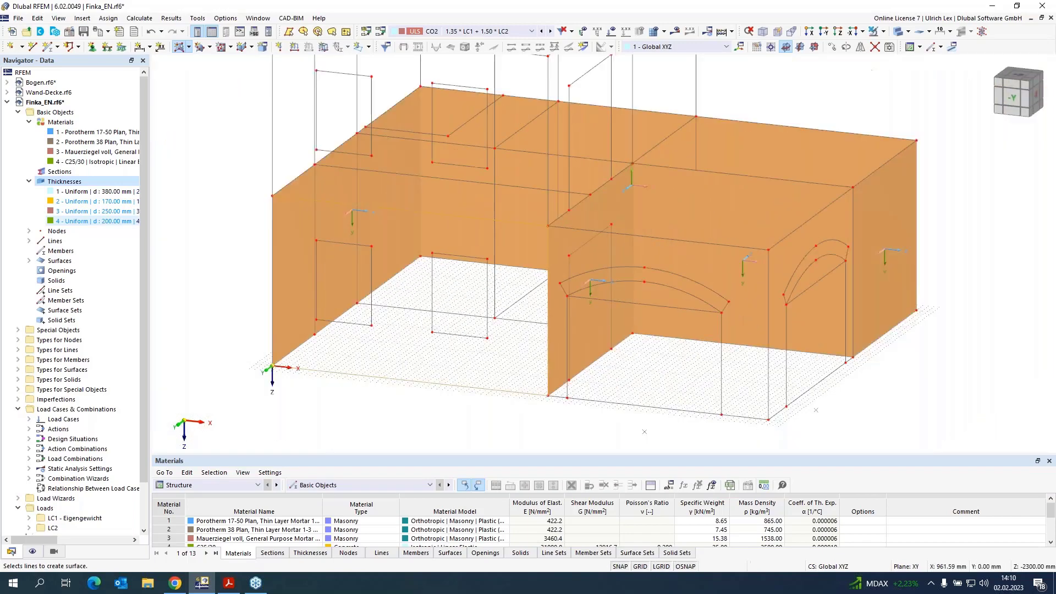
Step: Create the front ground-floor wall with the window openings and the adjoining inner wall surface
{"action": "left_click", "coordinate": [274, 249]}
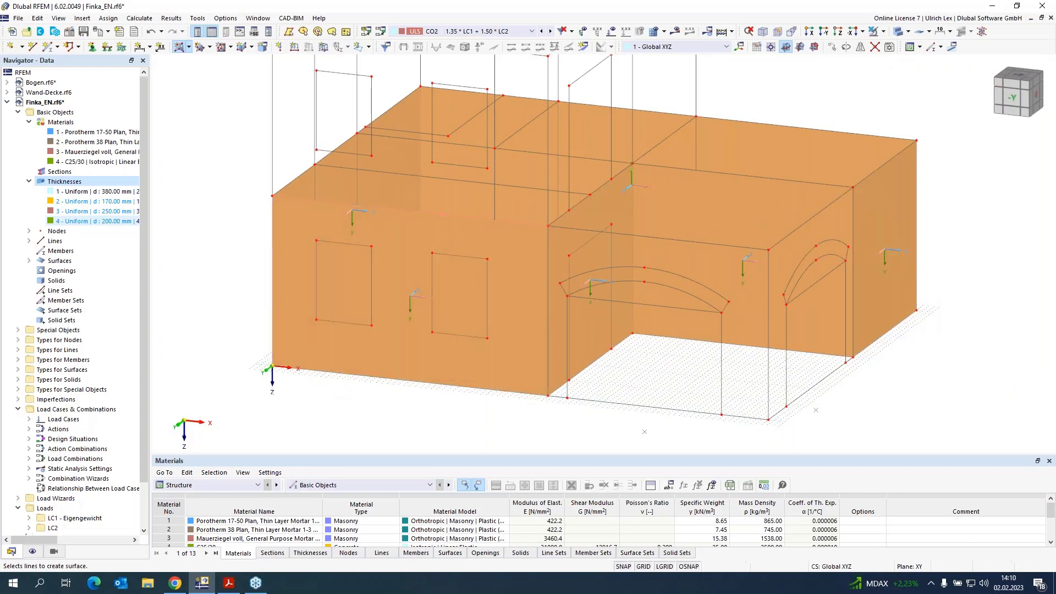
{"action": "left_click", "coordinate": [549, 205]}
{"action": "scroll", "coordinate": [552, 348], "scroll_direction": "down", "scroll_amount": 3}
{"action": "scroll", "coordinate": [537, 169], "scroll_direction": "up", "scroll_amount": 4}
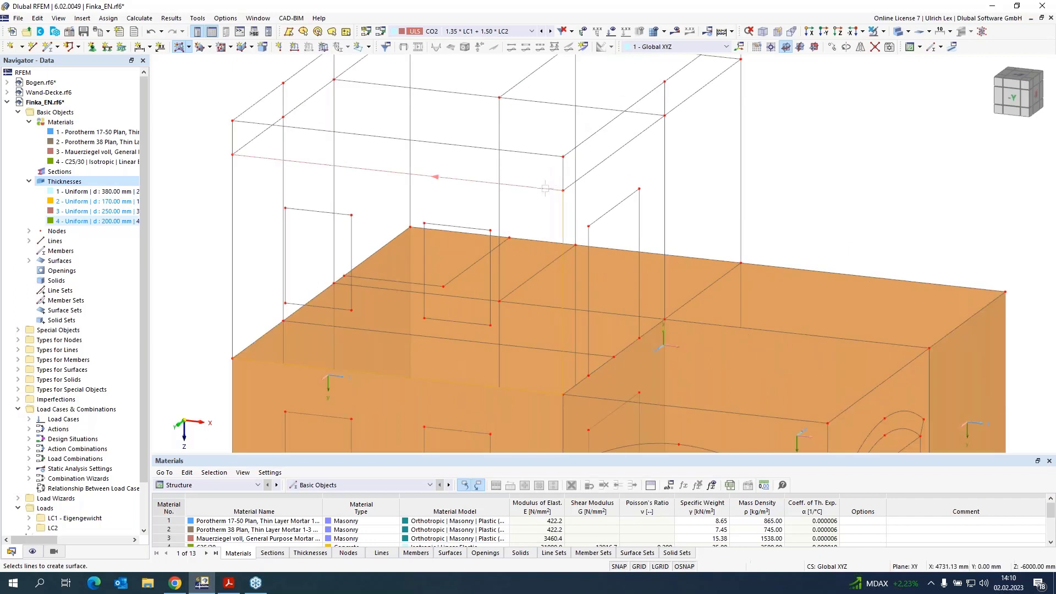
Step: Create the upper-storey front wall and the side wall of the upper block from their boundary lines
{"action": "left_click", "coordinate": [545, 188]}
{"action": "left_click", "coordinate": [238, 208]}
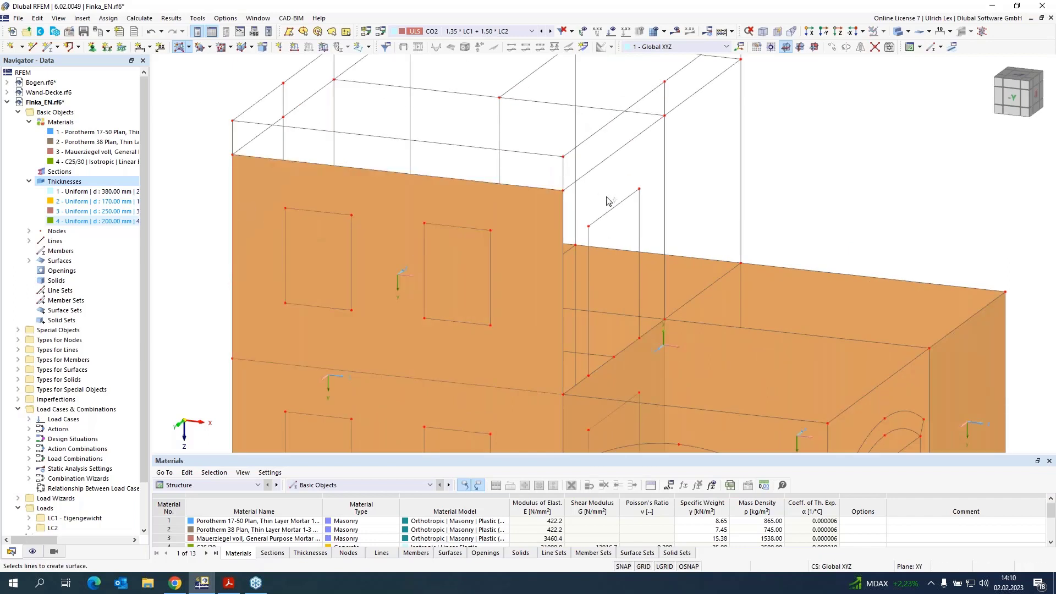
{"action": "left_click", "coordinate": [600, 165]}
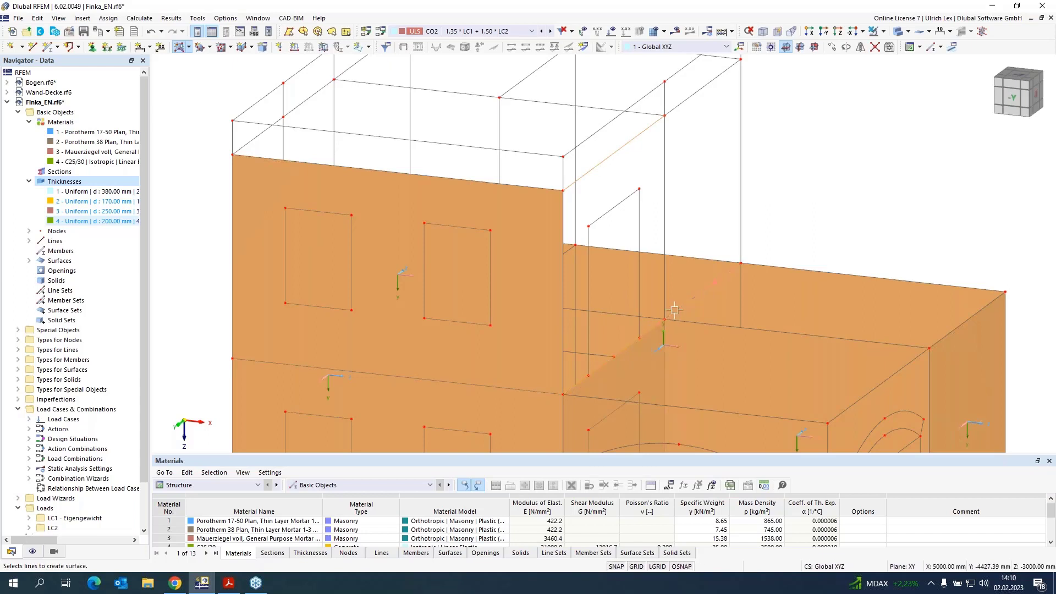
{"action": "left_click", "coordinate": [700, 93]}
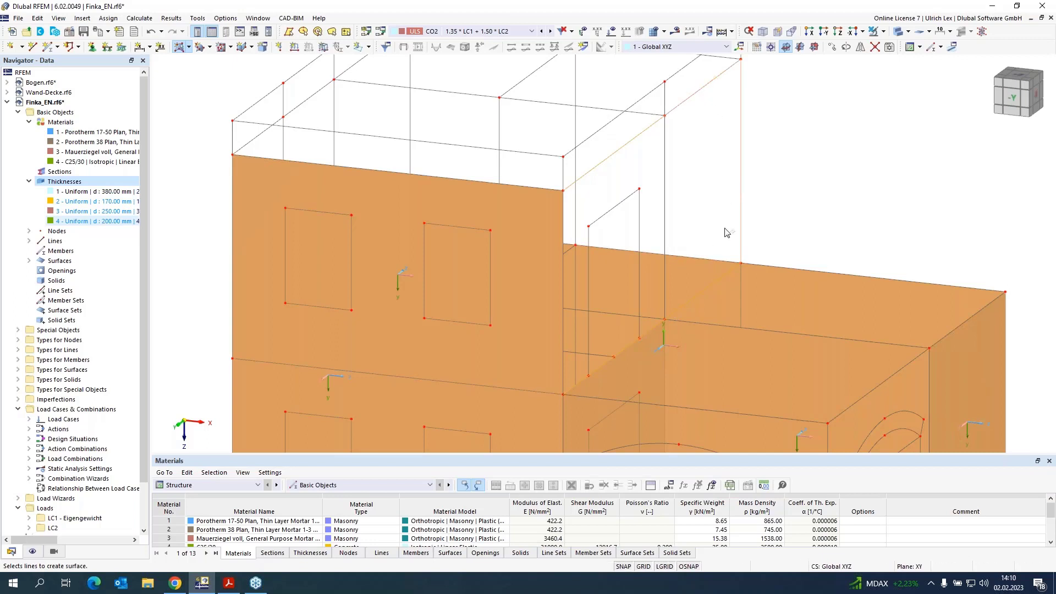
{"action": "left_click", "coordinate": [563, 289]}
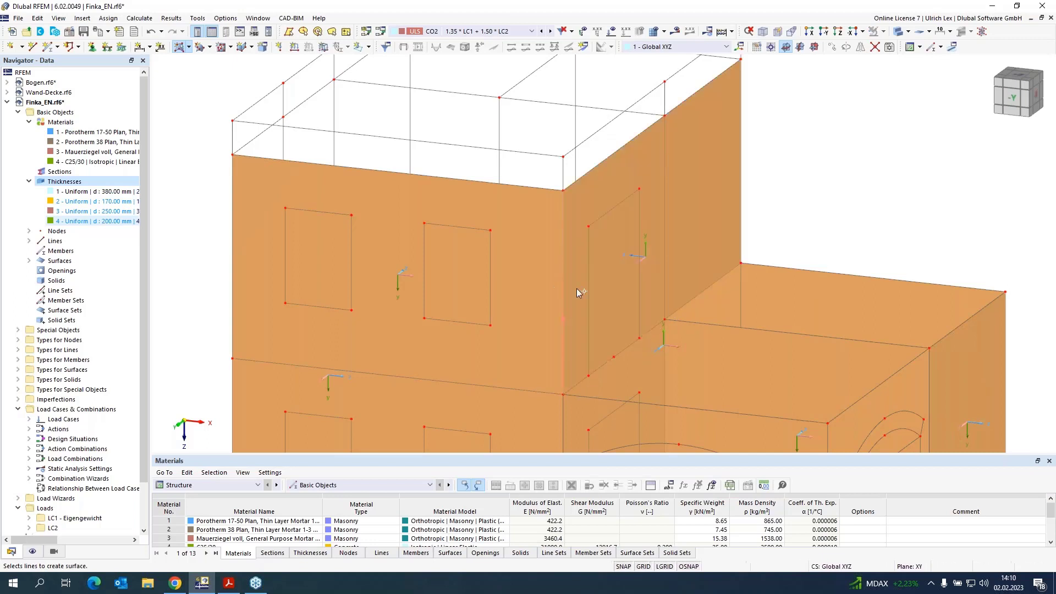
Step: Switch the model to transparent display and create the rear and side walls of the upper storey
{"action": "left_click", "coordinate": [899, 32]}
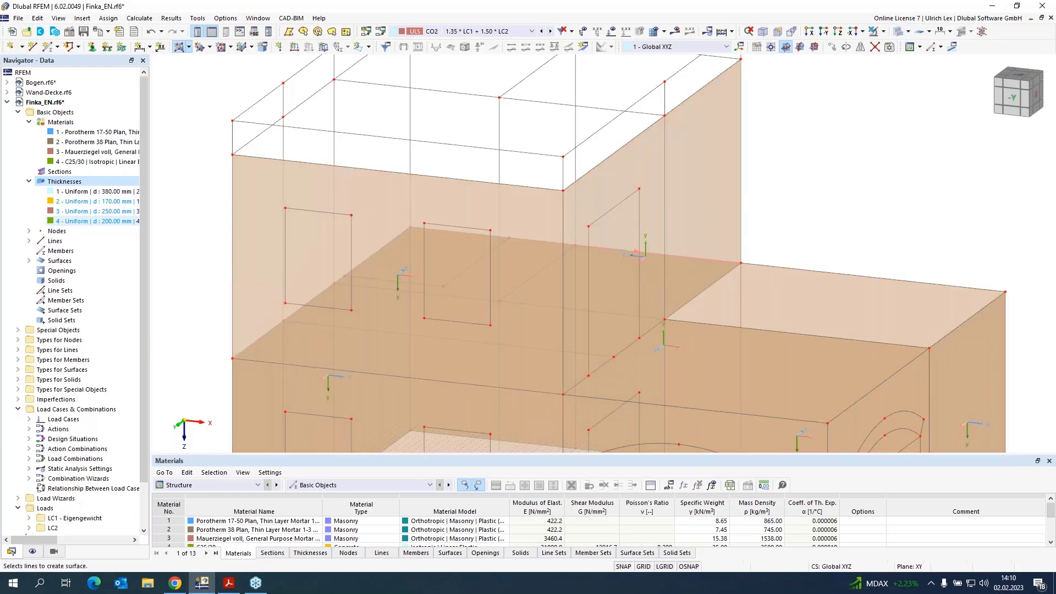
{"action": "scroll", "coordinate": [748, 255], "scroll_direction": "down", "scroll_amount": 2}
{"action": "scroll", "coordinate": [750, 142], "scroll_direction": "up", "scroll_amount": 4}
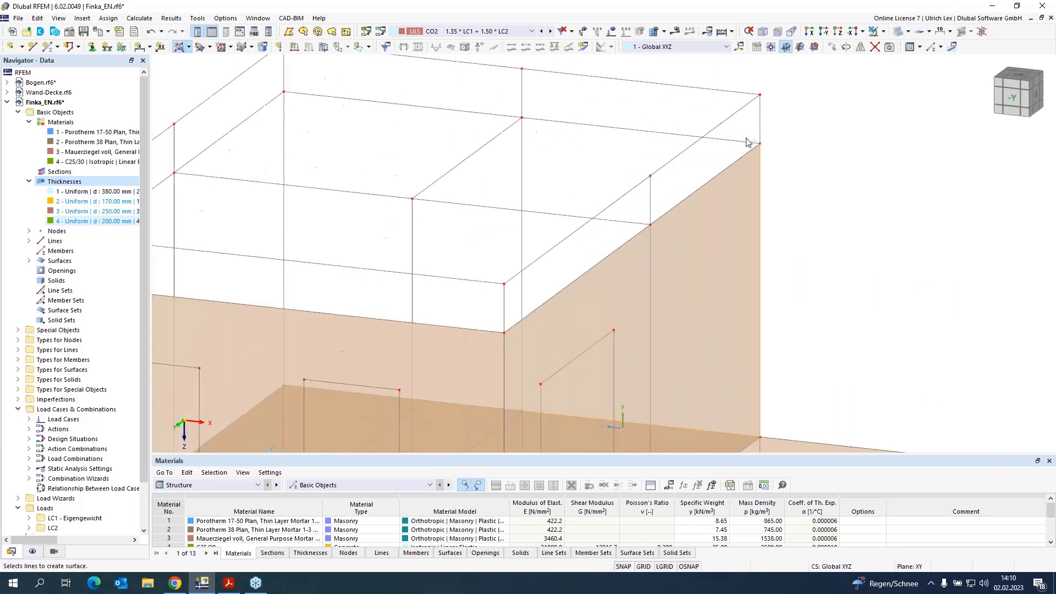
{"action": "left_click", "coordinate": [734, 141]}
{"action": "left_click", "coordinate": [511, 116]}
{"action": "scroll", "coordinate": [366, 252], "scroll_direction": "down", "scroll_amount": 2}
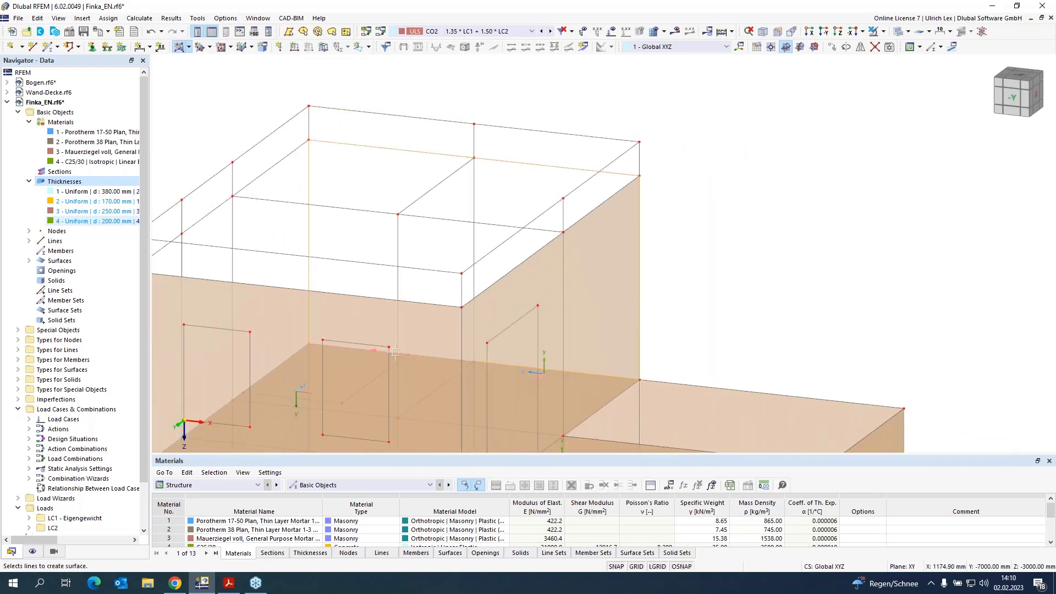
{"action": "left_click", "coordinate": [418, 355]}
Step: Create the remaining upper-storey wall surface on the left side of the building
{"action": "scroll", "coordinate": [417, 355], "scroll_direction": "down", "scroll_amount": 2}
{"action": "scroll", "coordinate": [648, 197], "scroll_direction": "up", "scroll_amount": 5}
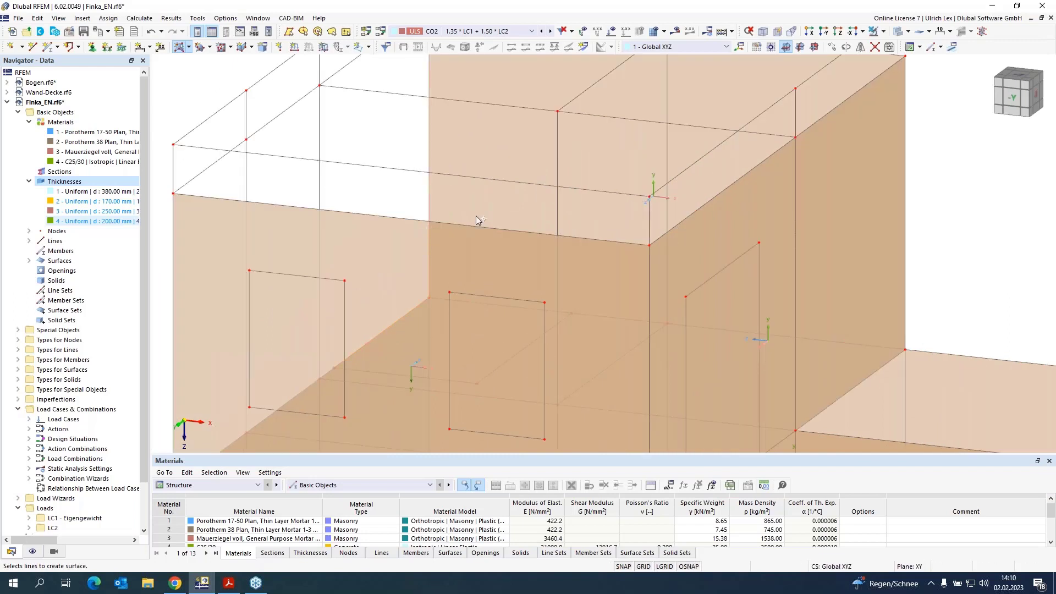
{"action": "scroll", "coordinate": [477, 218], "scroll_direction": "down", "scroll_amount": 2}
{"action": "left_click", "coordinate": [367, 125]}
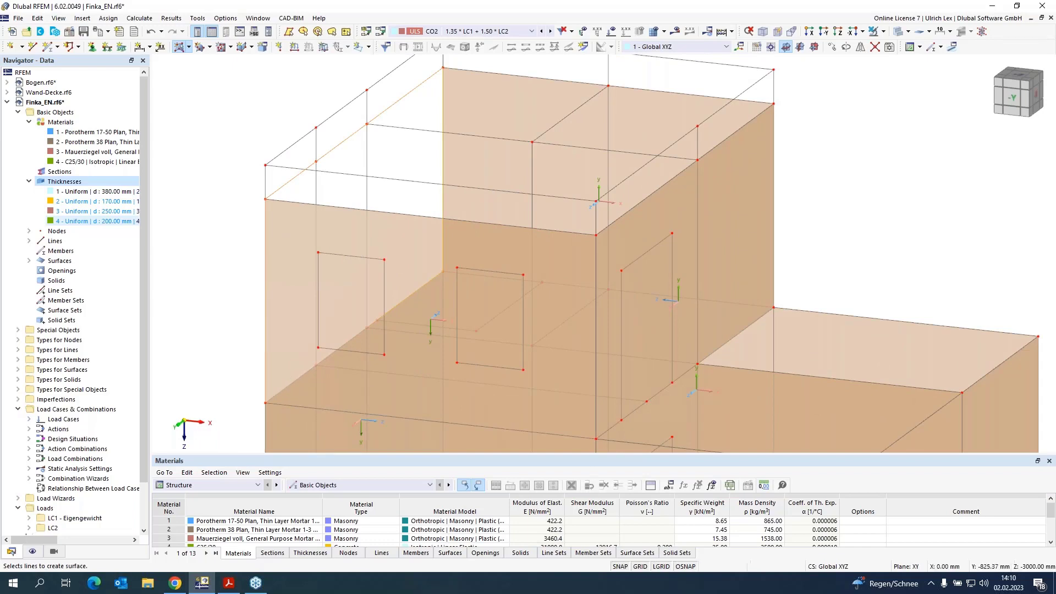
{"action": "left_click", "coordinate": [369, 323]}
{"action": "scroll", "coordinate": [274, 173], "scroll_direction": "down", "scroll_amount": 4}
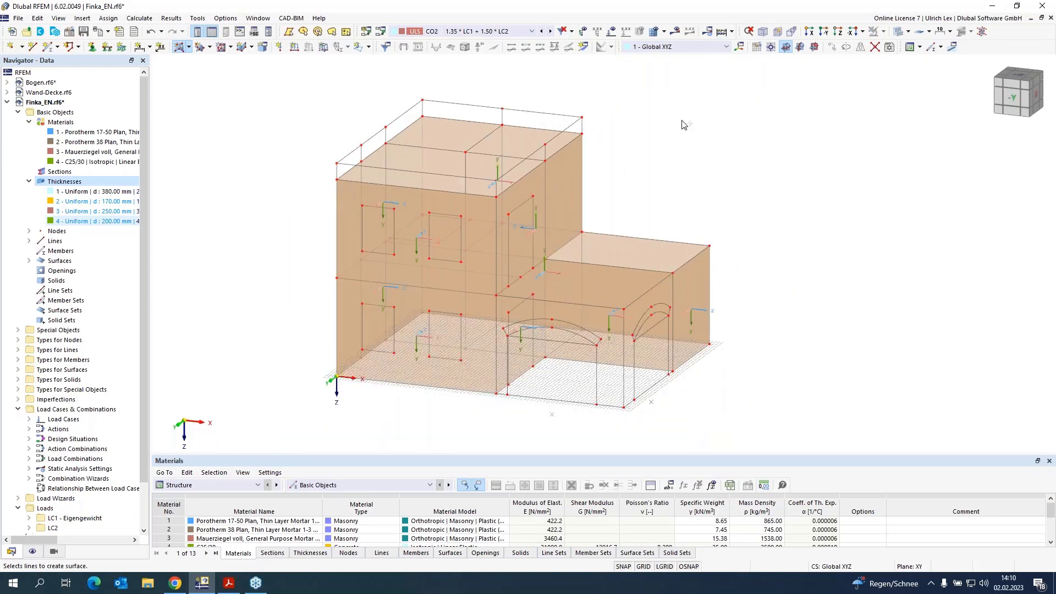
Step: Create a wall surface with the 170 mm Porotherm 17-50 Plan thickness from its boundary lines
{"action": "left_click", "coordinate": [179, 47]}
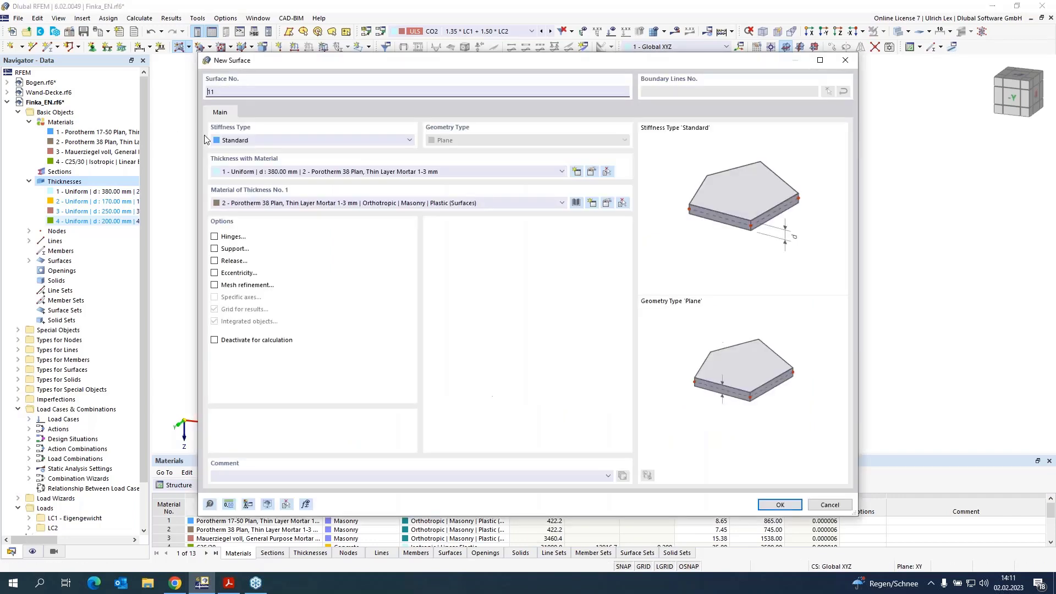
{"action": "left_click", "coordinate": [306, 175]}
{"action": "left_click", "coordinate": [290, 186]}
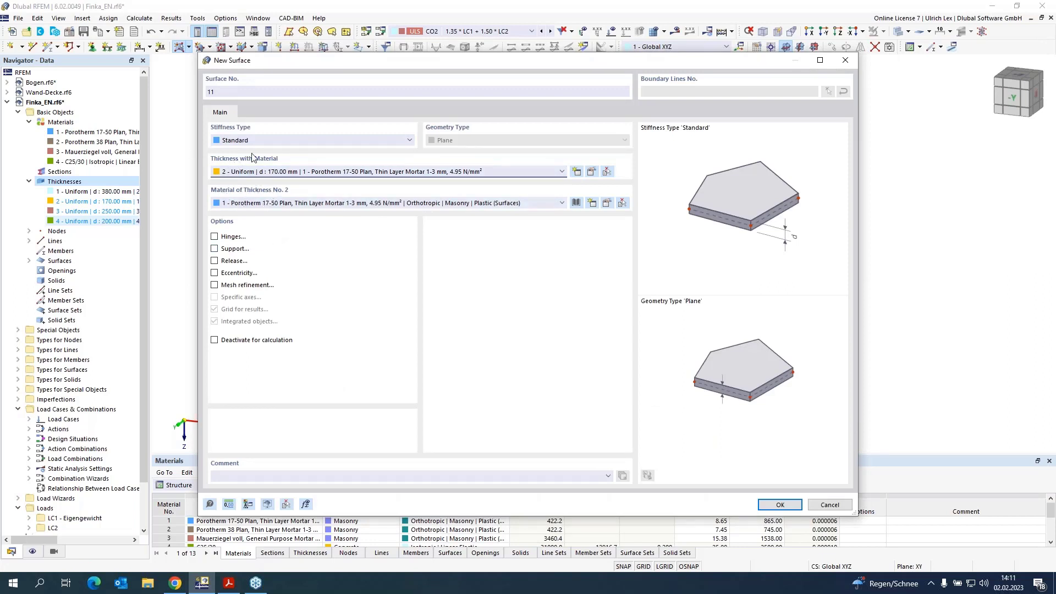
{"action": "left_click", "coordinate": [777, 506]}
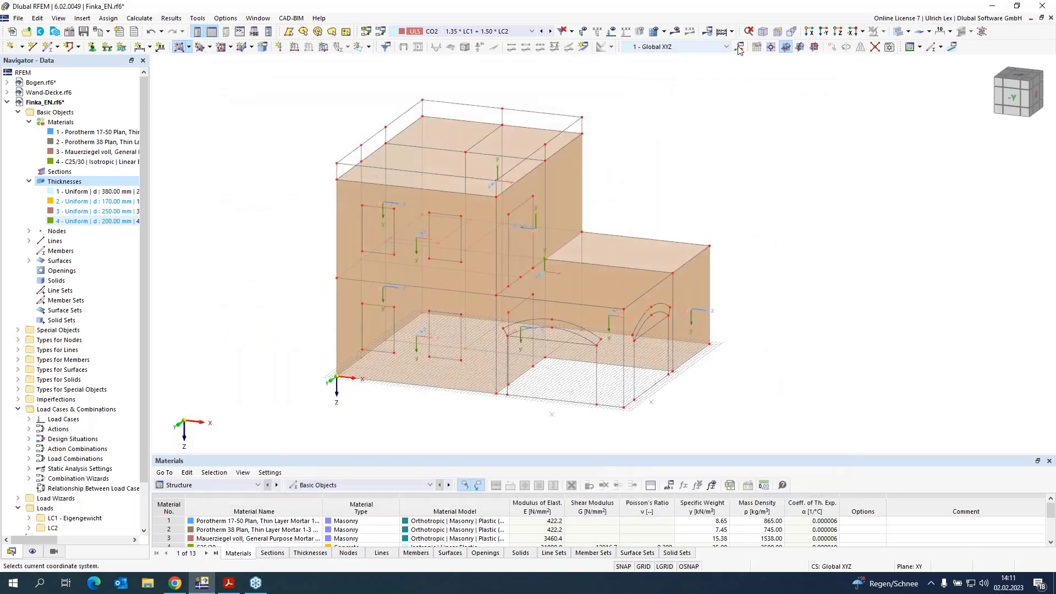
{"action": "scroll", "coordinate": [491, 314], "scroll_direction": "up", "scroll_amount": 4}
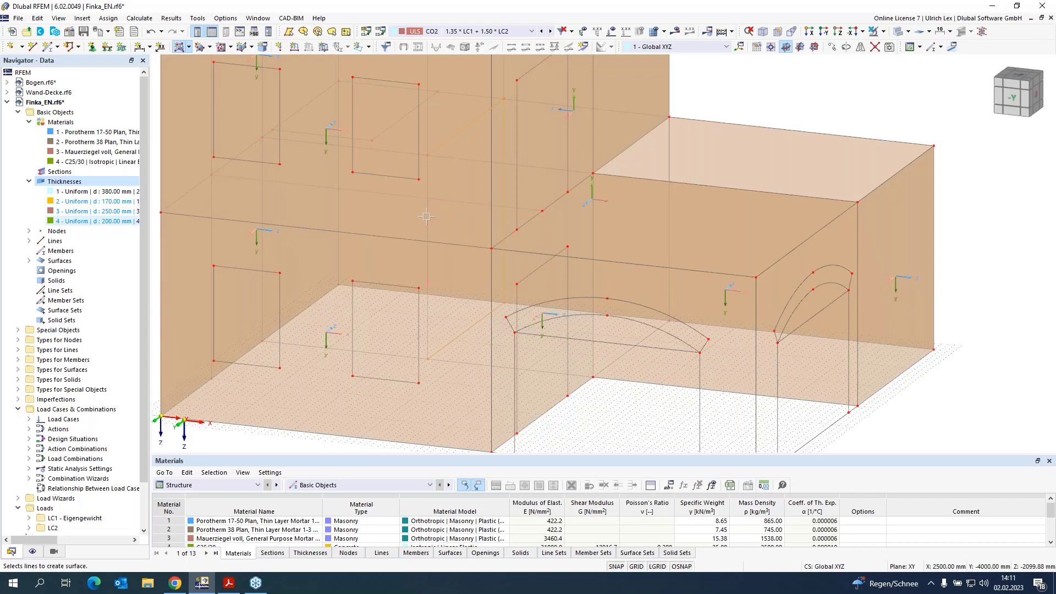
{"action": "scroll", "coordinate": [418, 220], "scroll_direction": "down", "scroll_amount": 5}
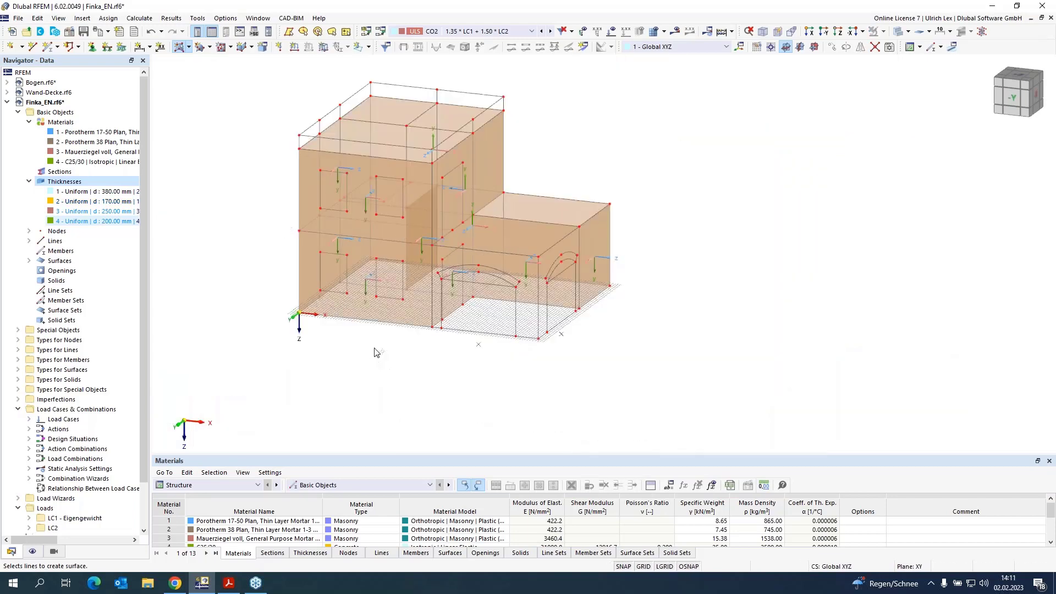
{"action": "left_click", "coordinate": [178, 46]}
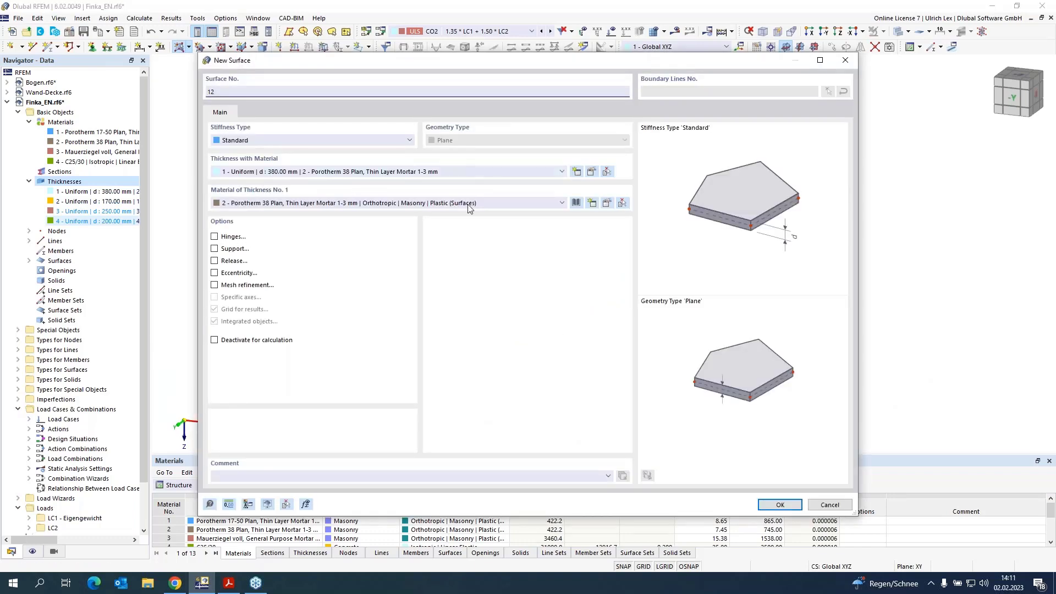
{"action": "left_click", "coordinate": [496, 203]}
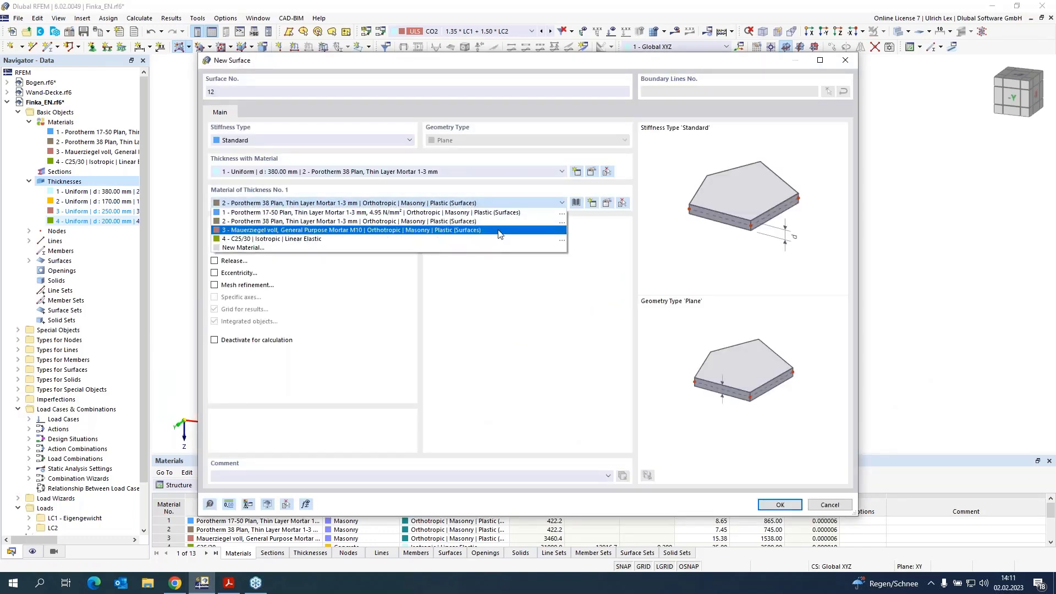
{"action": "left_click", "coordinate": [500, 229]}
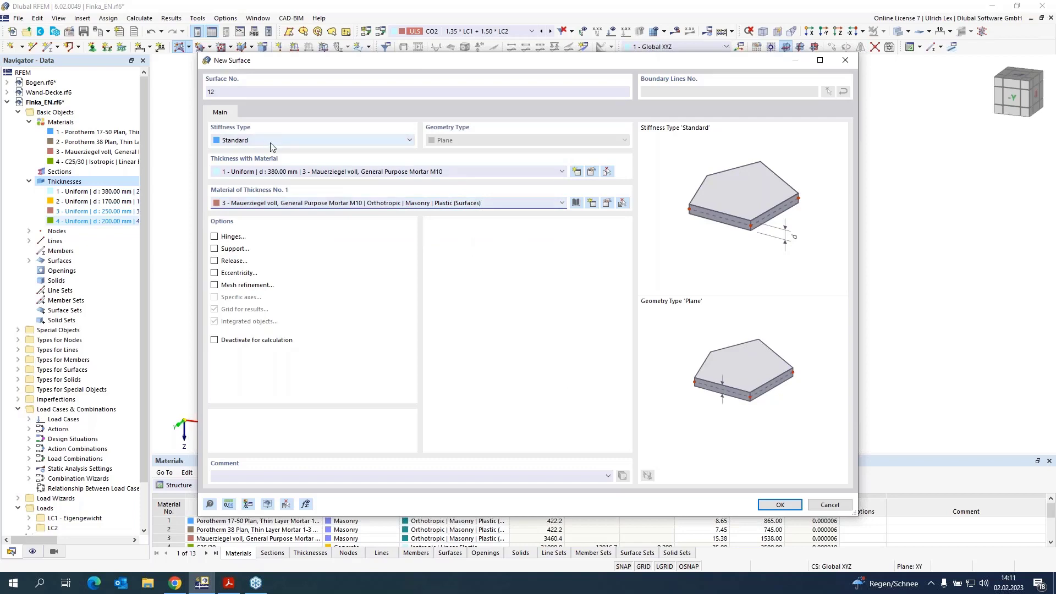
{"action": "left_click", "coordinate": [796, 506]}
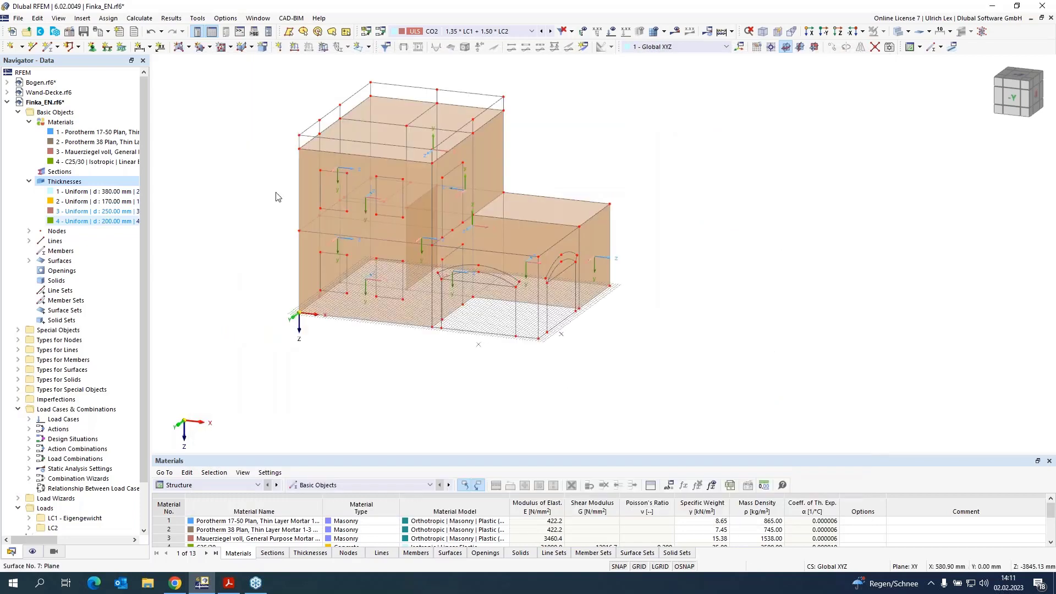
Step: Create a ground-floor inner wall surface with the 250 mm Mauerziegel voll thickness from its boundary lines
{"action": "left_click", "coordinate": [179, 46]}
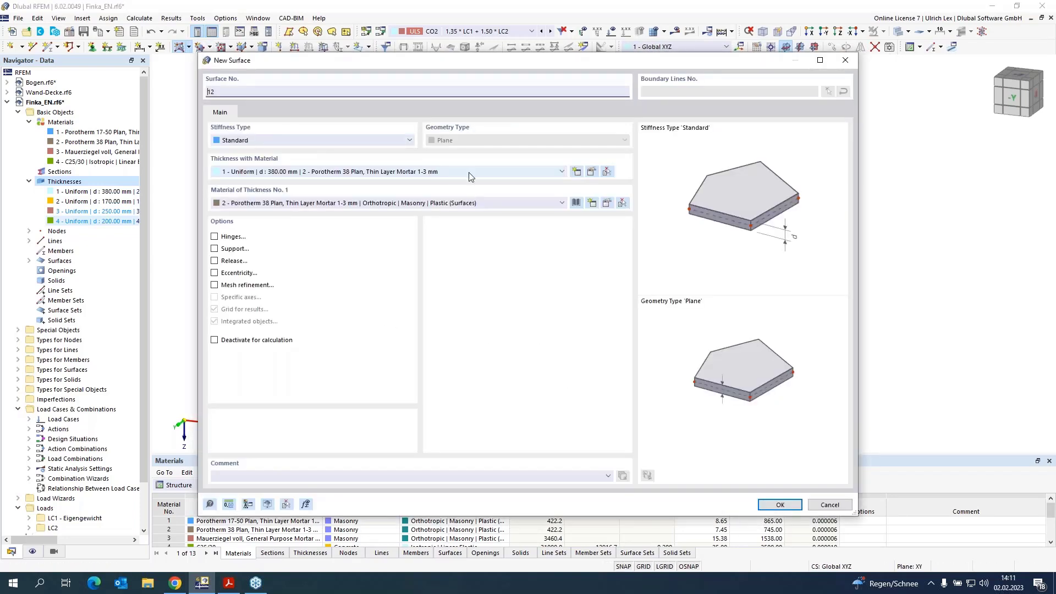
{"action": "left_click", "coordinate": [471, 176]}
{"action": "left_click", "coordinate": [472, 202]}
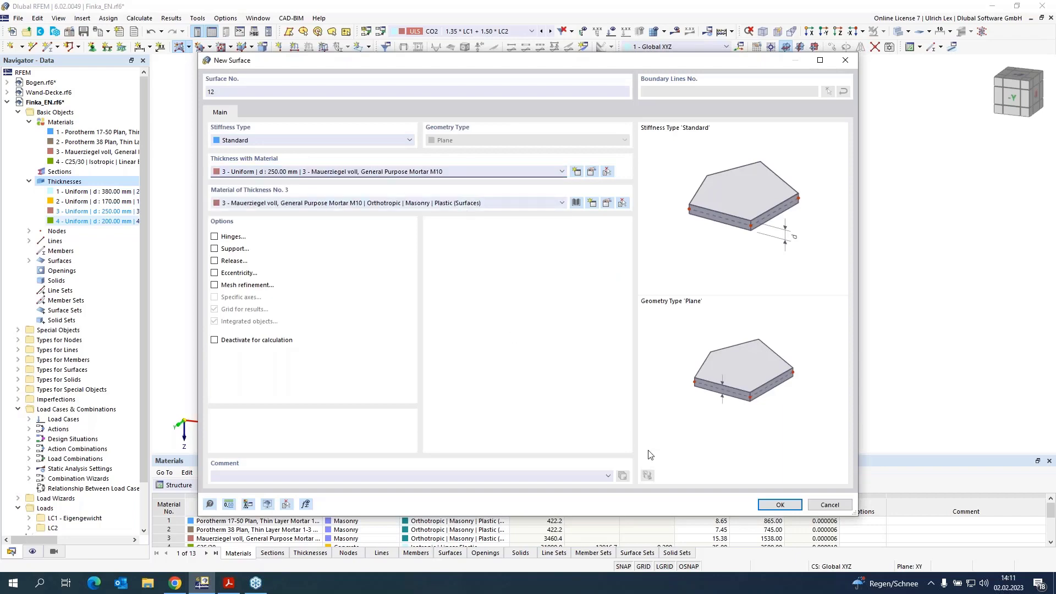
{"action": "left_click", "coordinate": [778, 505]}
{"action": "scroll", "coordinate": [470, 329], "scroll_direction": "up", "scroll_amount": 3}
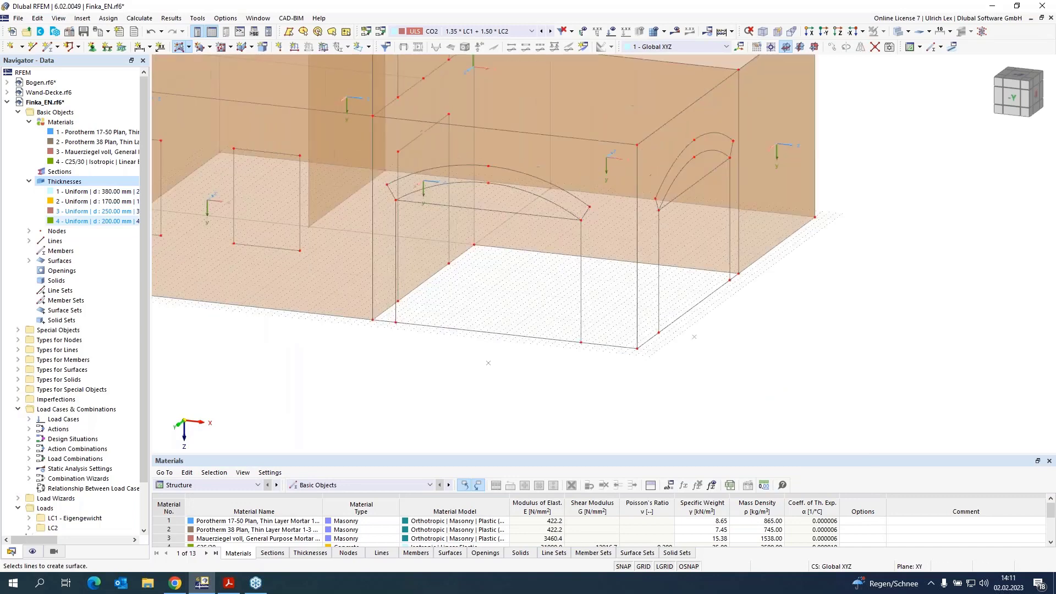
{"action": "left_click", "coordinate": [373, 284]}
{"action": "left_click", "coordinate": [523, 132]}
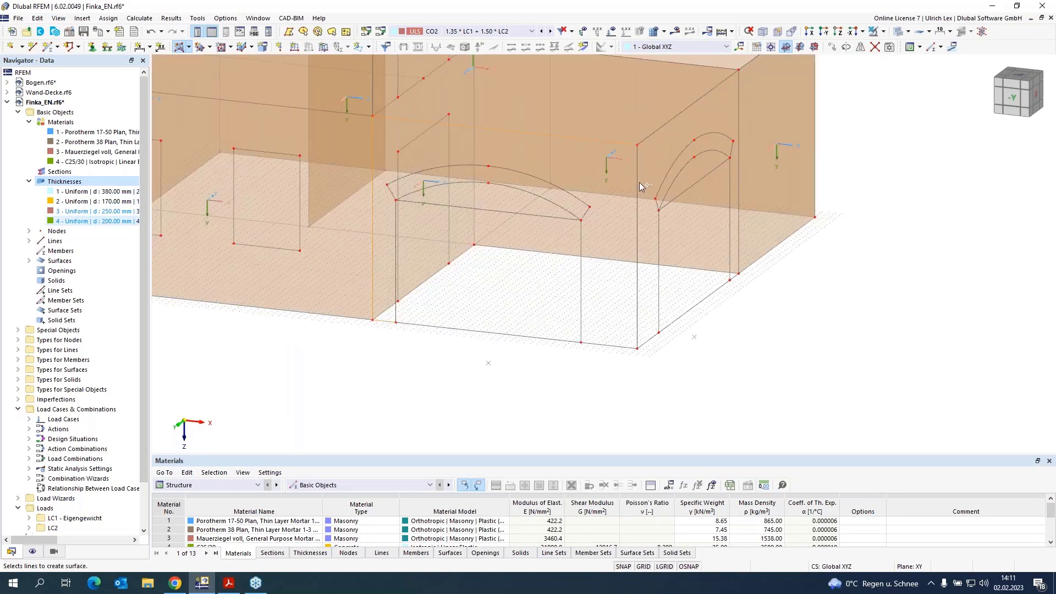
{"action": "left_click", "coordinate": [638, 183]}
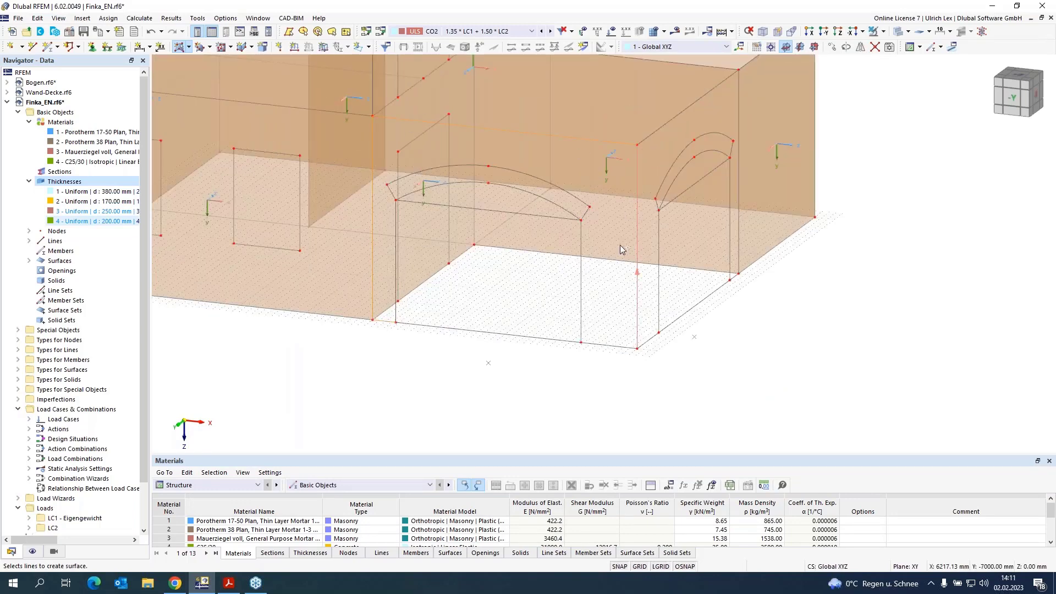
{"action": "left_click", "coordinate": [548, 341]}
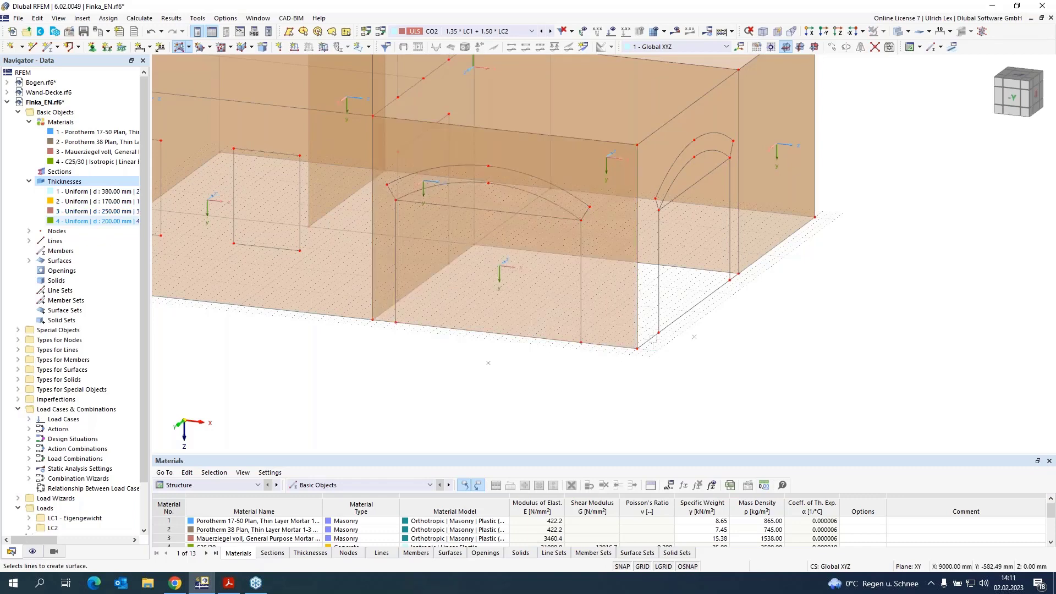
Step: Create a second 250 mm Mauerziegel voll wall surface from the boundary lines beside the arched opening
{"action": "left_click", "coordinate": [660, 135]}
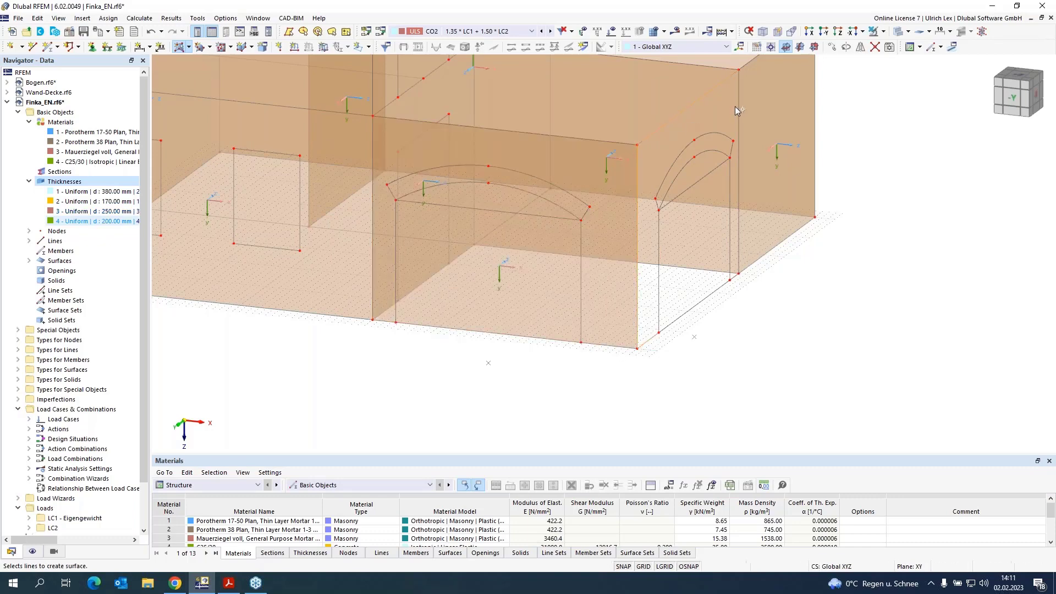
{"action": "left_click", "coordinate": [735, 277]}
{"action": "left_click", "coordinate": [719, 288]}
{"action": "scroll", "coordinate": [627, 396], "scroll_direction": "down", "scroll_amount": 3}
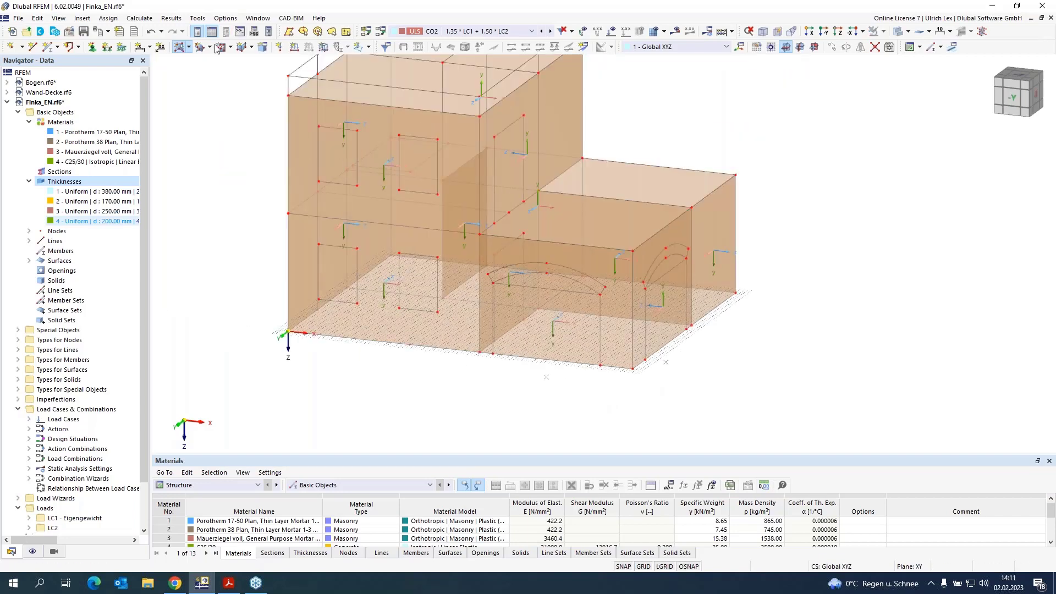
Step: Create the storey floor slab as a 200 mm C25/30 concrete surface from its boundary lines
{"action": "left_click", "coordinate": [188, 47]}
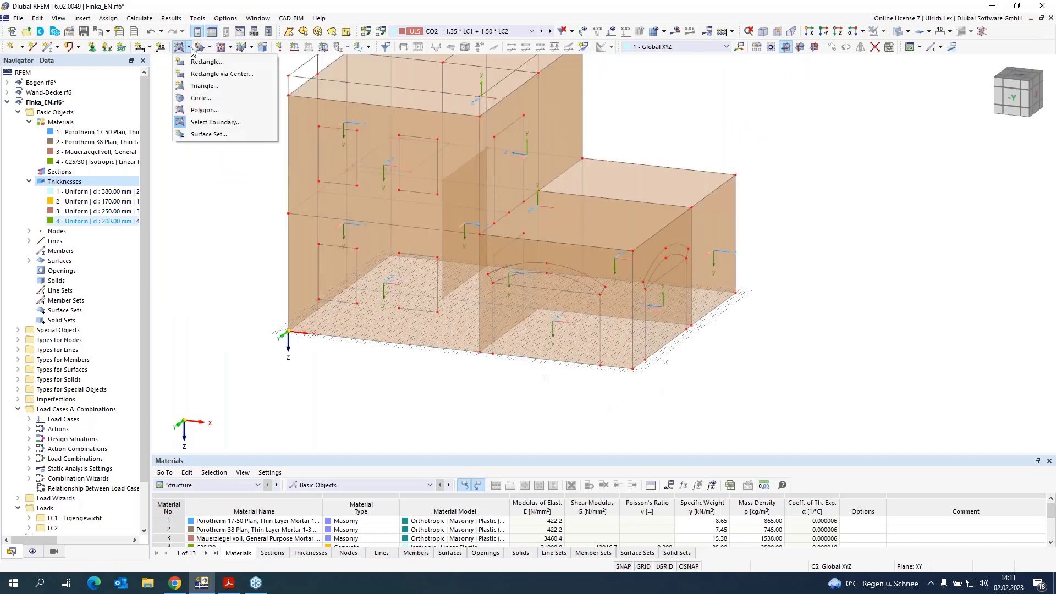
{"action": "left_click", "coordinate": [208, 124]}
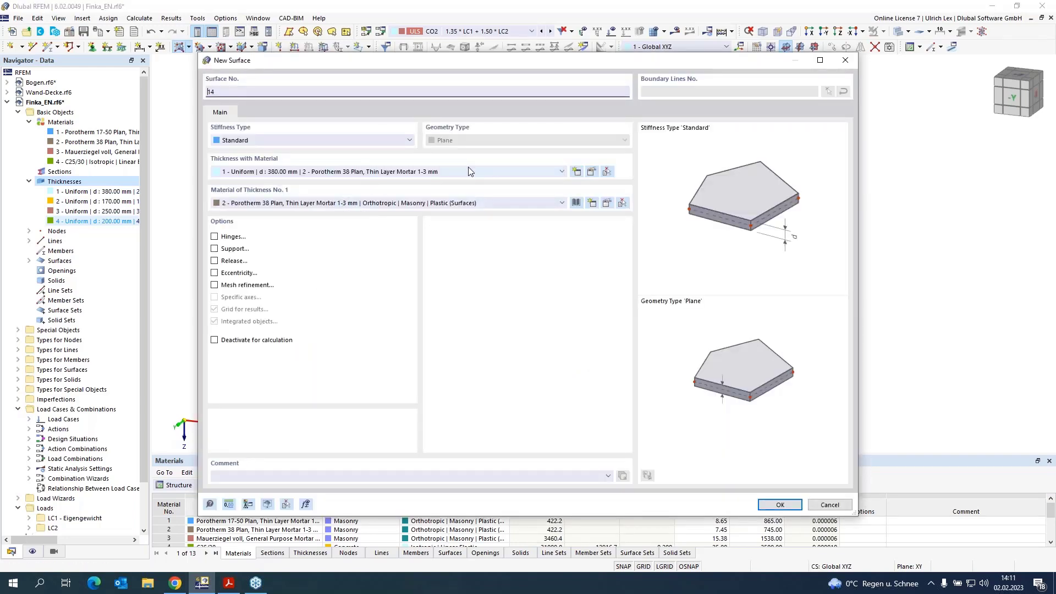
{"action": "left_click", "coordinate": [471, 171]}
{"action": "left_click", "coordinate": [429, 211]}
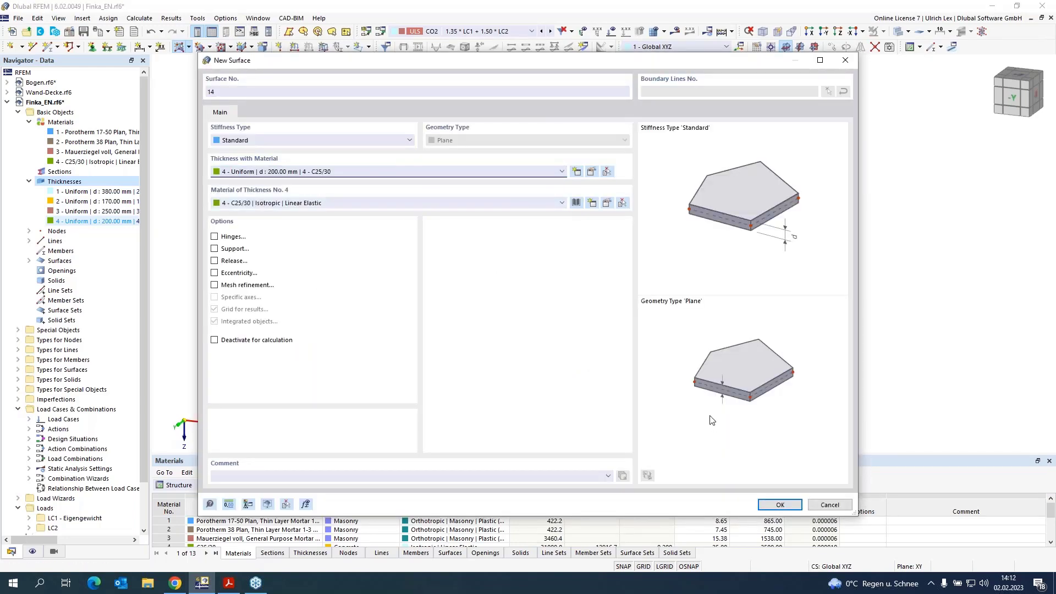
{"action": "left_click", "coordinate": [780, 504]}
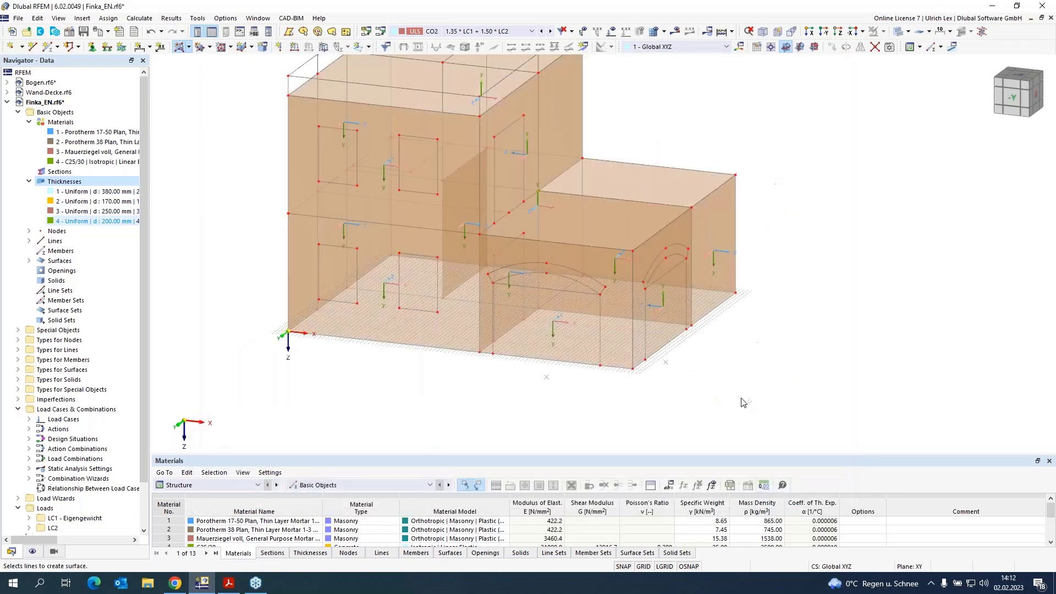
{"action": "scroll", "coordinate": [501, 140], "scroll_direction": "up", "scroll_amount": 3}
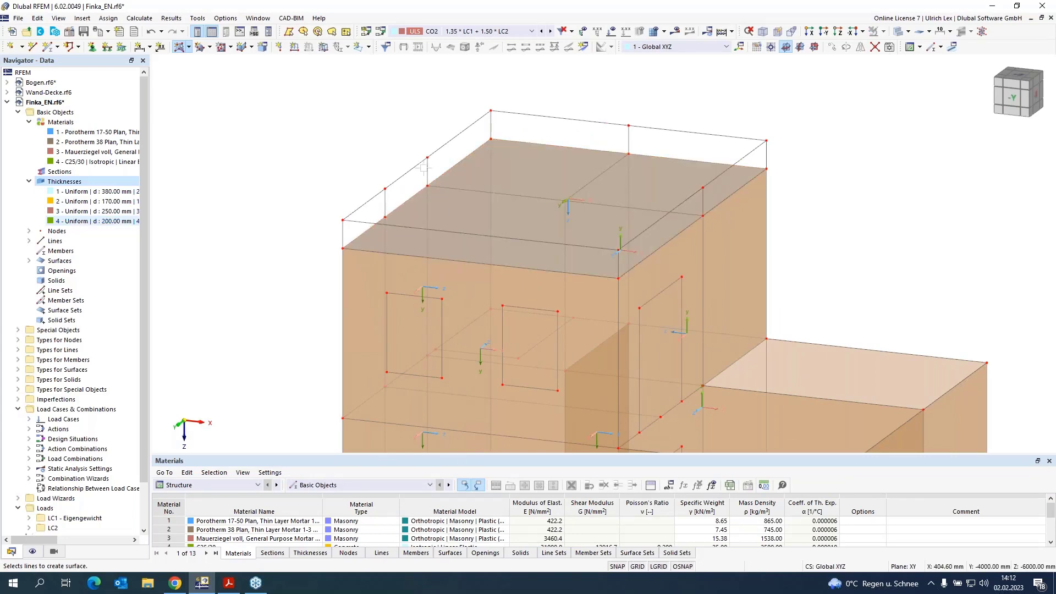
{"action": "scroll", "coordinate": [357, 244], "scroll_direction": "down", "scroll_amount": 3}
{"action": "scroll", "coordinate": [331, 259], "scroll_direction": "up", "scroll_amount": 5}
{"action": "left_click", "coordinate": [336, 269]}
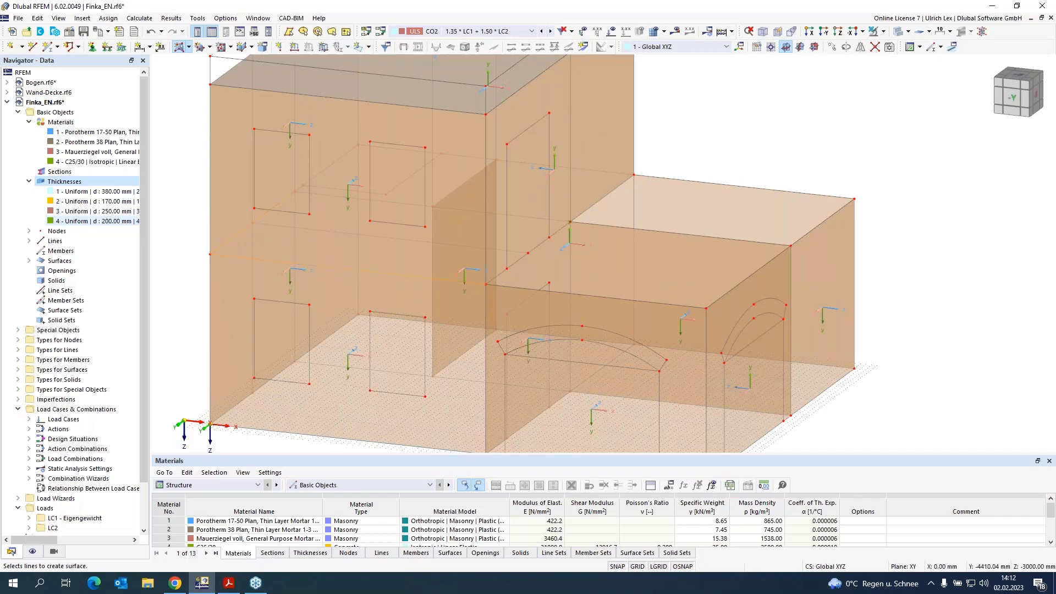
{"action": "scroll", "coordinate": [299, 191], "scroll_direction": "up", "scroll_amount": 5}
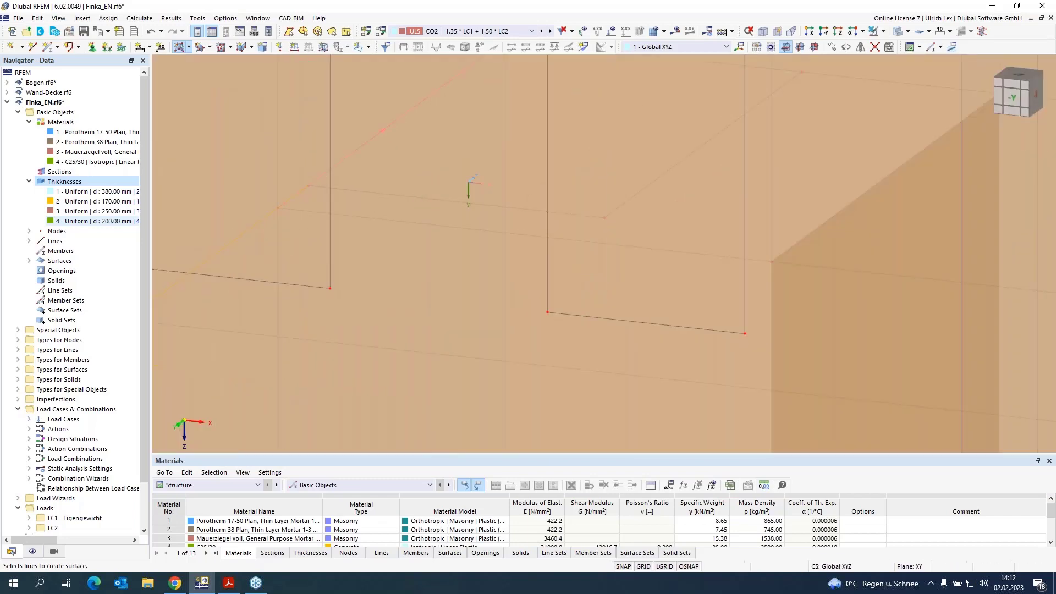
{"action": "scroll", "coordinate": [423, 169], "scroll_direction": "down", "scroll_amount": 3}
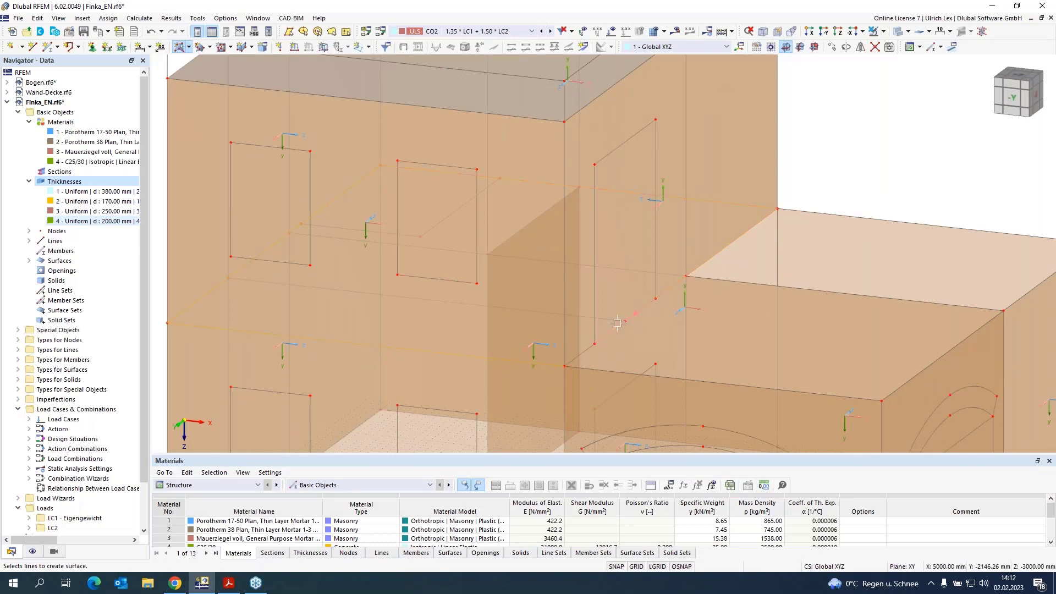
{"action": "left_click", "coordinate": [588, 352]}
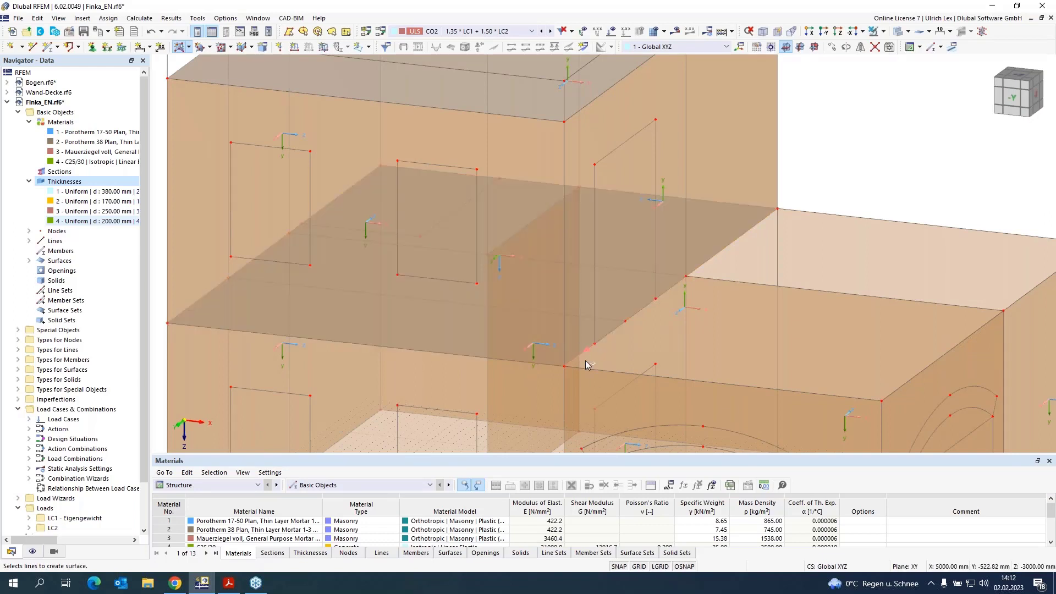
{"action": "left_click", "coordinate": [587, 366]}
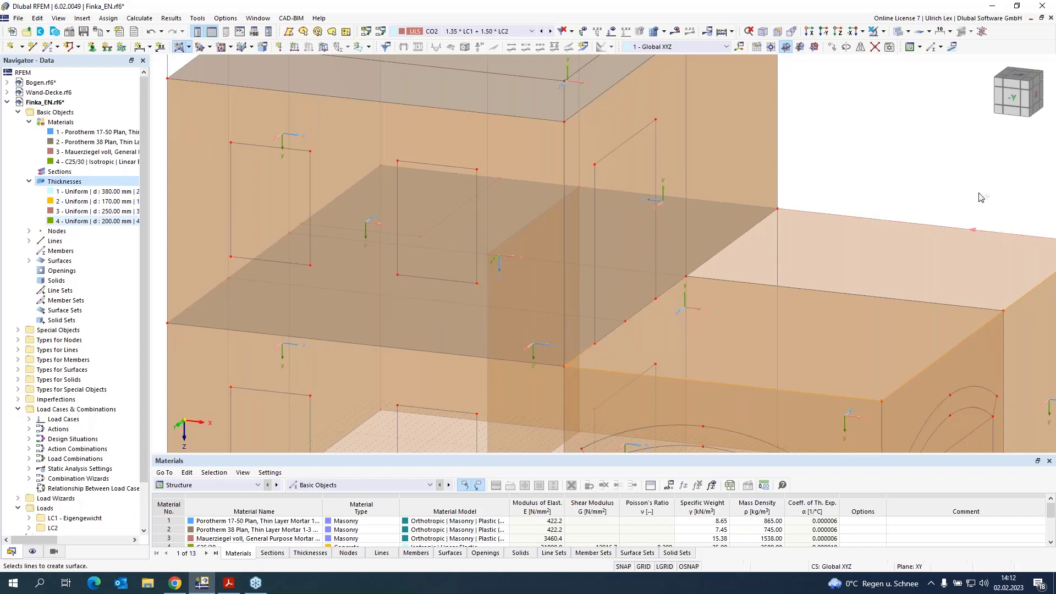
Step: Examine the walls and new slab from several zoom levels and a rotated viewpoint
{"action": "scroll", "coordinate": [946, 152], "scroll_direction": "down", "scroll_amount": 3}
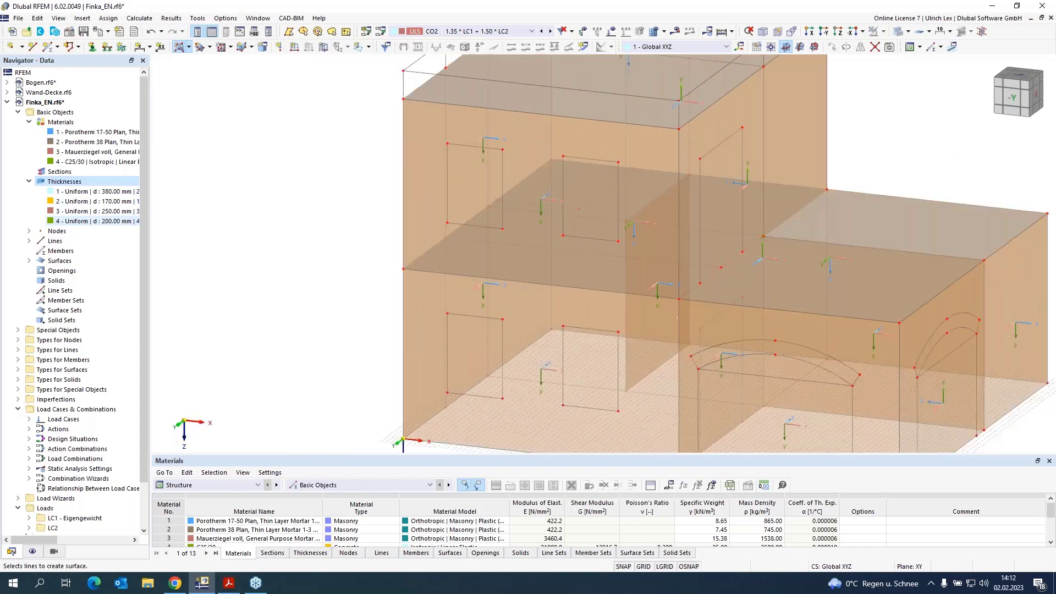
{"action": "scroll", "coordinate": [715, 276], "scroll_direction": "down", "scroll_amount": 3}
{"action": "scroll", "coordinate": [612, 395], "scroll_direction": "up", "scroll_amount": 3}
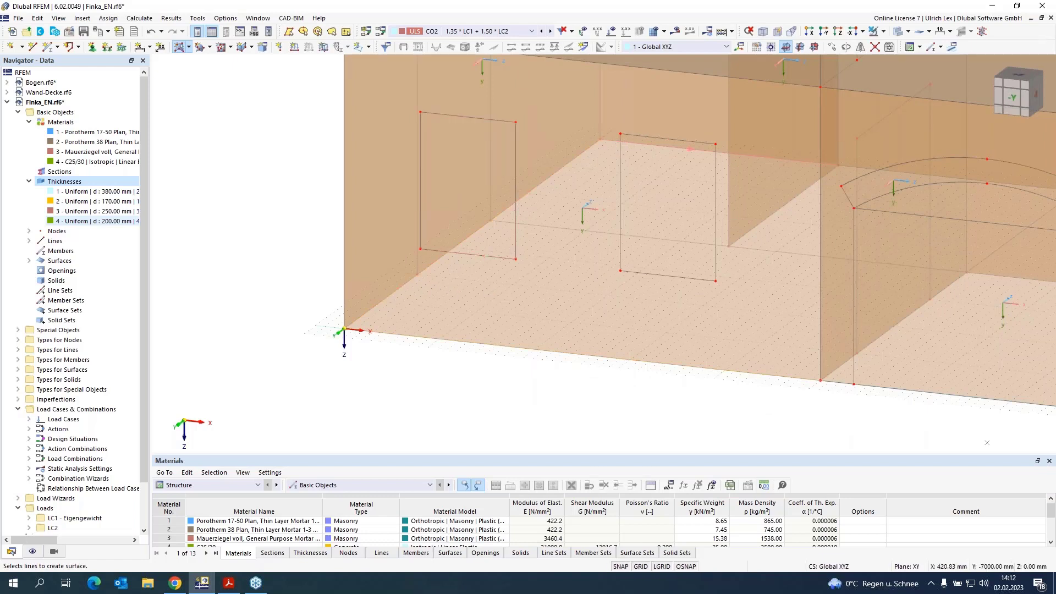
{"action": "scroll", "coordinate": [986, 443], "scroll_direction": "up", "scroll_amount": 2}
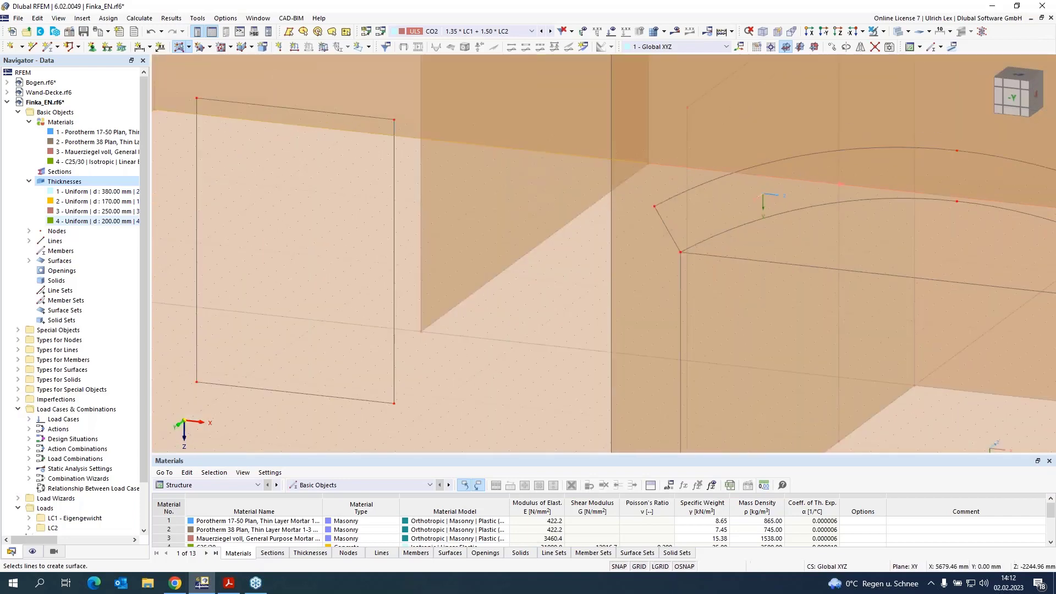
{"action": "scroll", "coordinate": [762, 438], "scroll_direction": "down", "scroll_amount": 2}
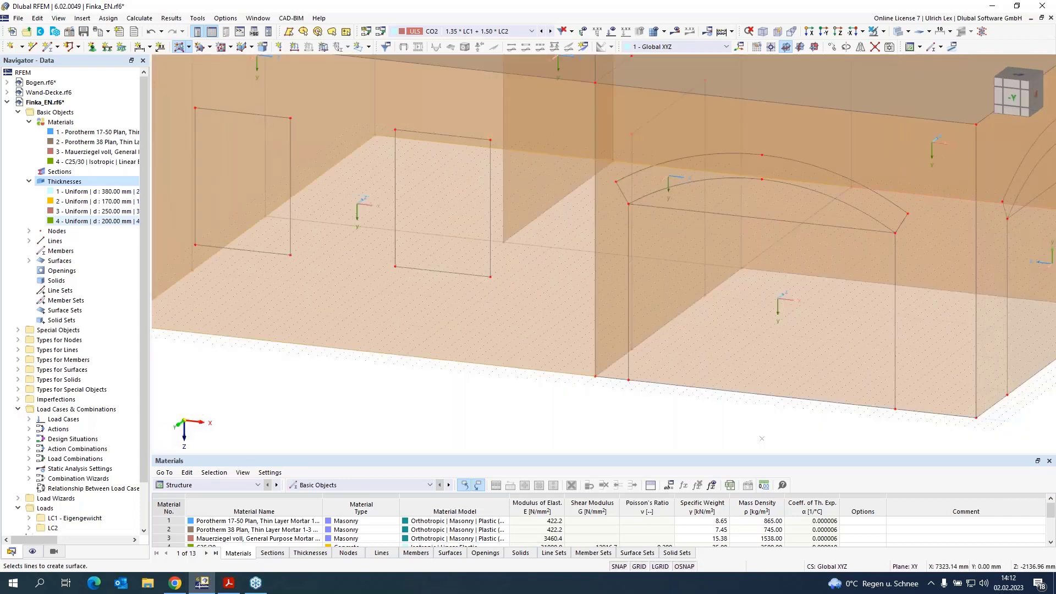
{"action": "scroll", "coordinate": [762, 438], "scroll_direction": "down", "scroll_amount": 1}
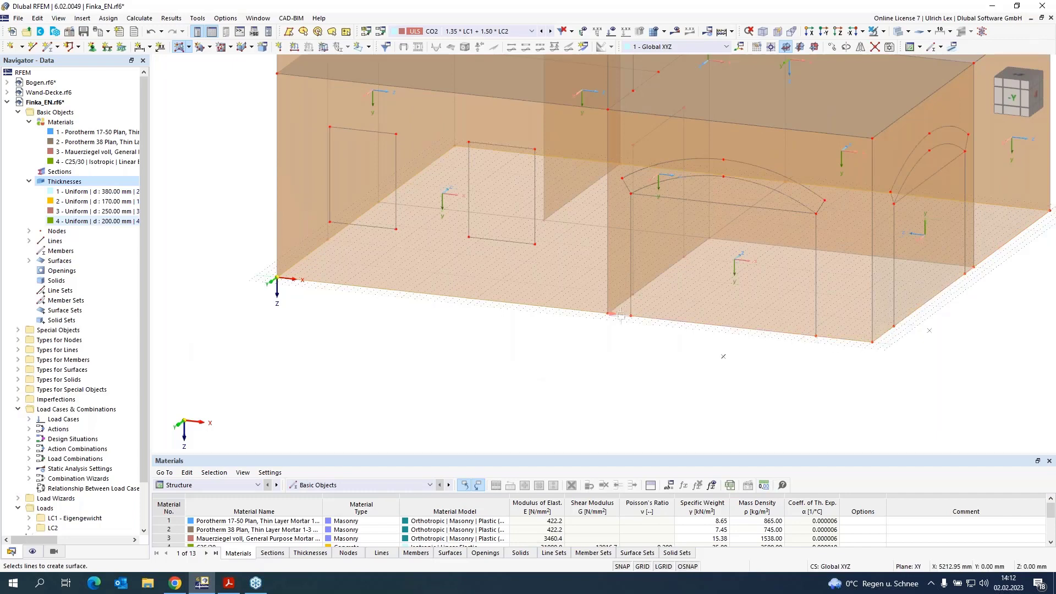
{"action": "scroll", "coordinate": [558, 373], "scroll_direction": "down", "scroll_amount": 3}
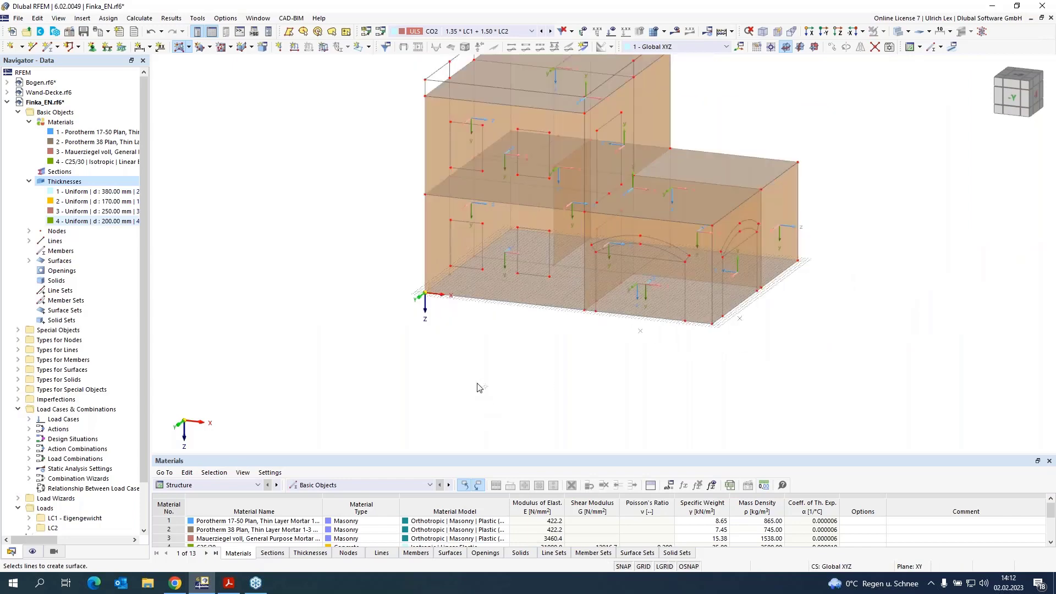
{"action": "key", "text": "Escape"}
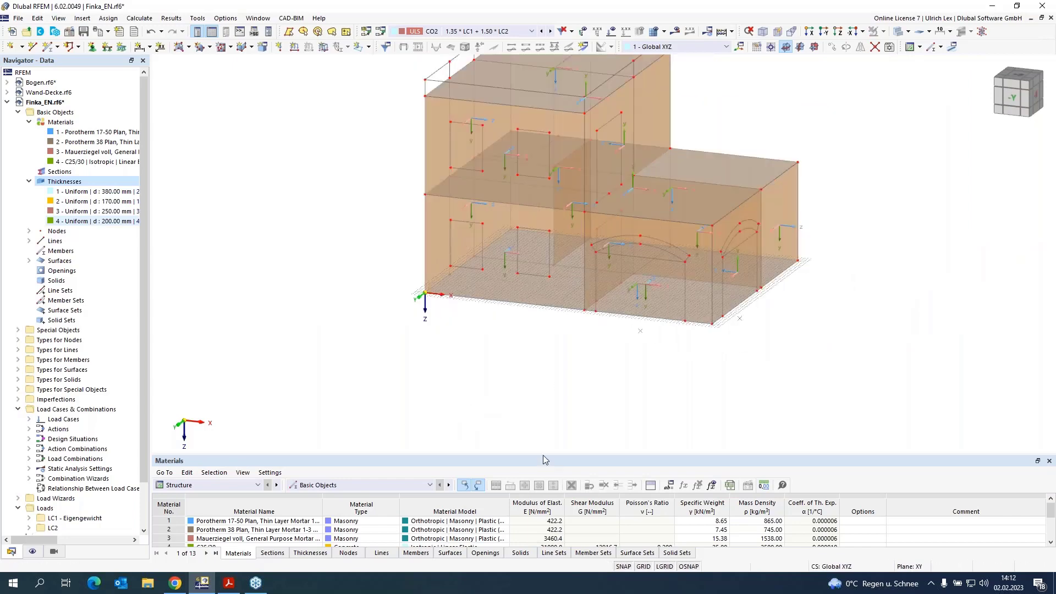
{"action": "scroll", "coordinate": [682, 389], "scroll_direction": "down", "scroll_amount": 2}
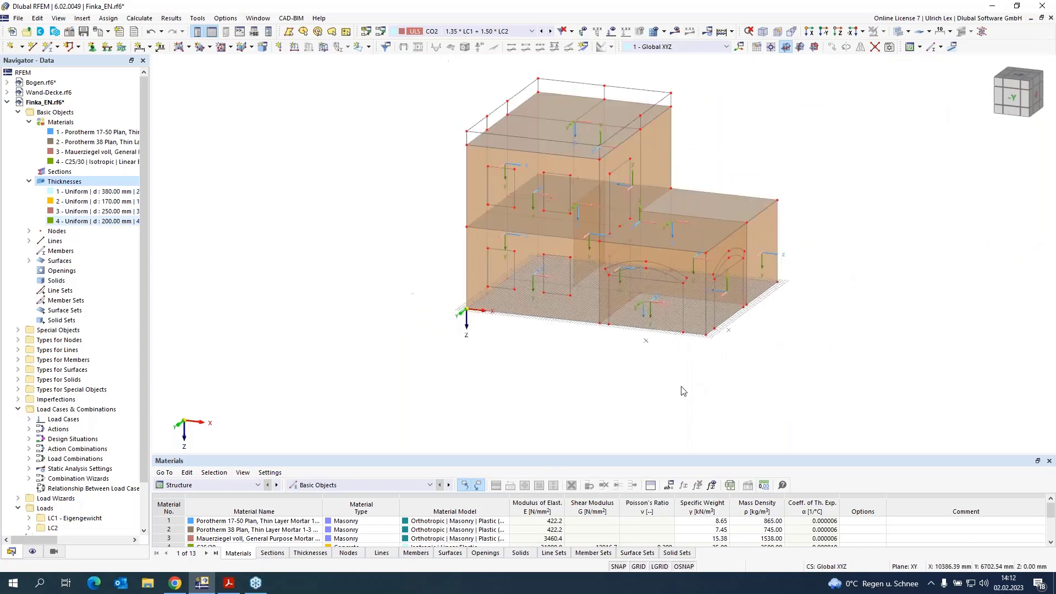
{"action": "middle_click_drag", "start_coordinate": [875, 289], "coordinate": [823, 288], "text": "ctrl"}
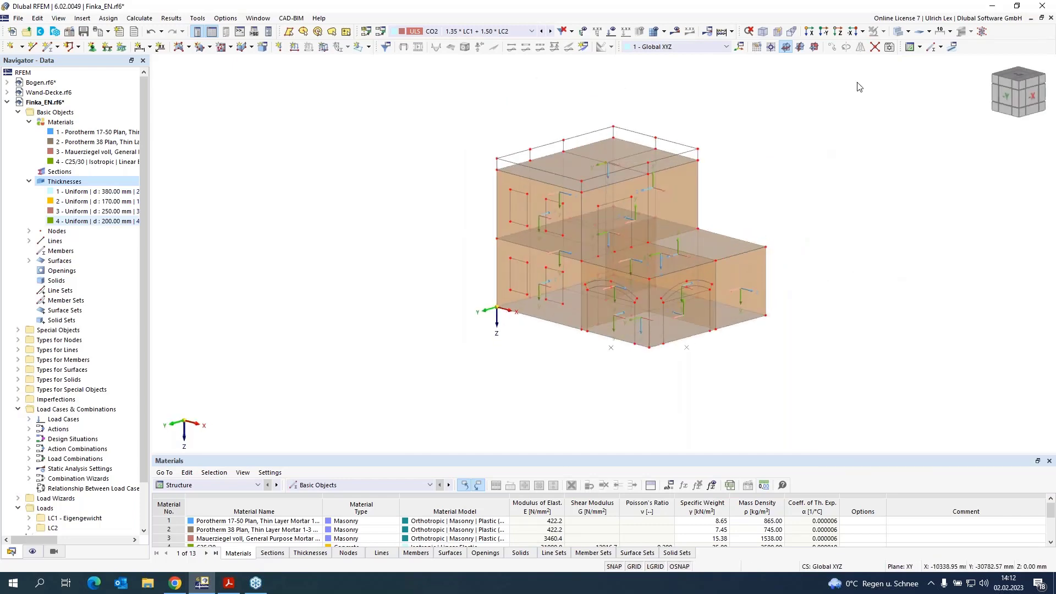
Step: Create the roof parapet walls as 200 mm C25/30 concrete surfaces from their upper and lower boundary lines
{"action": "left_click", "coordinate": [898, 31]}
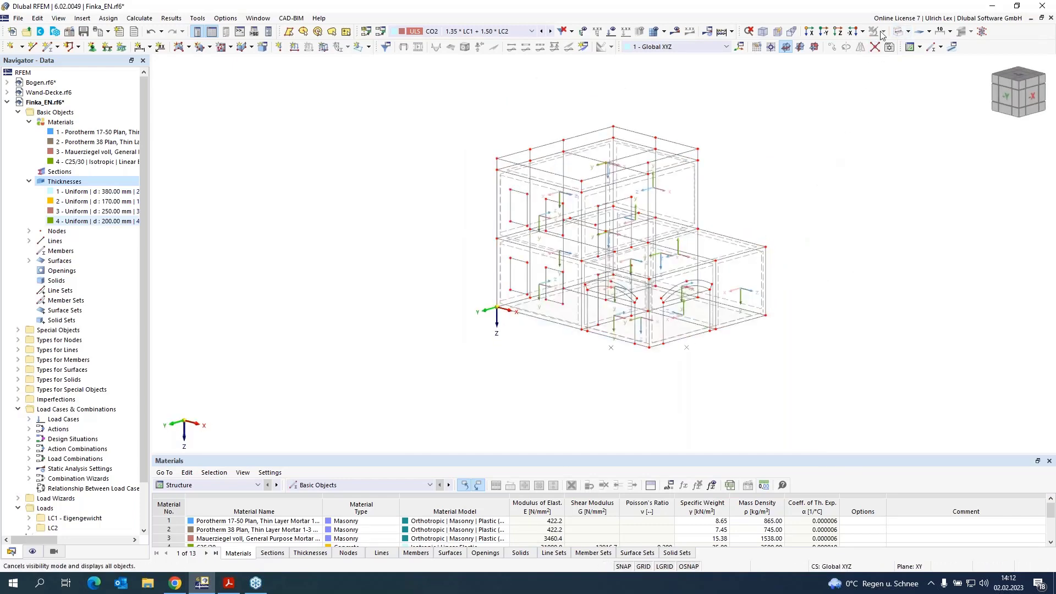
{"action": "left_click", "coordinate": [900, 31]}
{"action": "scroll", "coordinate": [713, 209], "scroll_direction": "up", "scroll_amount": 2}
{"action": "scroll", "coordinate": [699, 149], "scroll_direction": "down", "scroll_amount": 1}
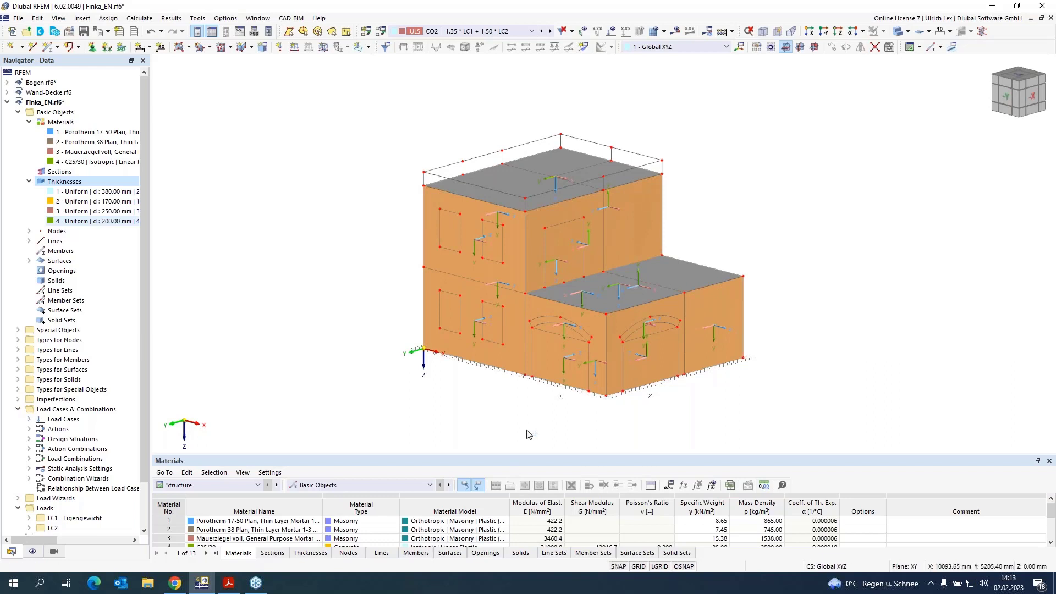
{"action": "middle_click_drag", "start_coordinate": [531, 431], "coordinate": [546, 430], "text": "ctrl"}
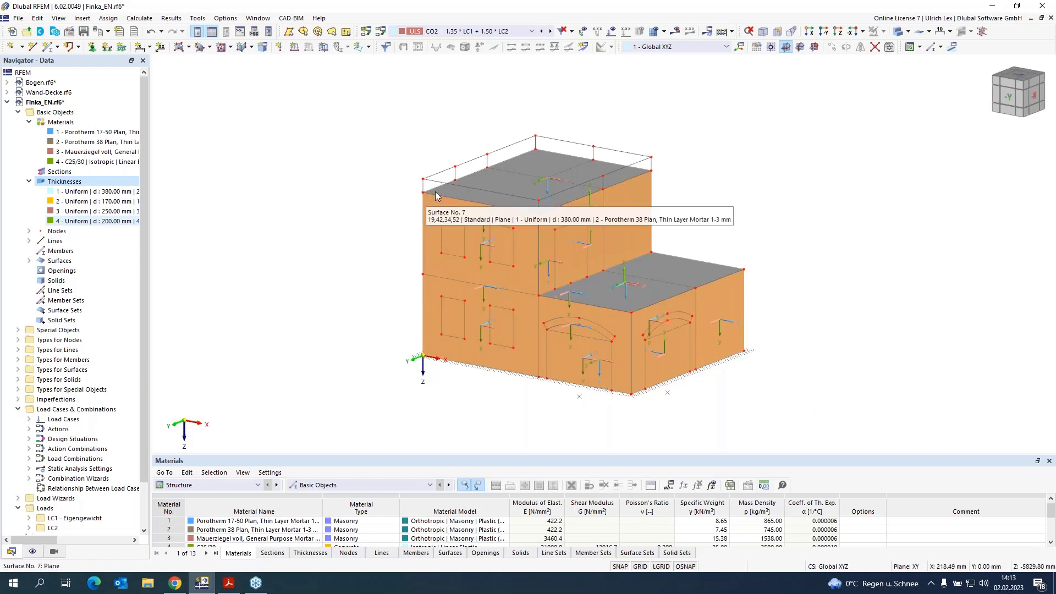
{"action": "scroll", "coordinate": [497, 171], "scroll_direction": "up", "scroll_amount": 4}
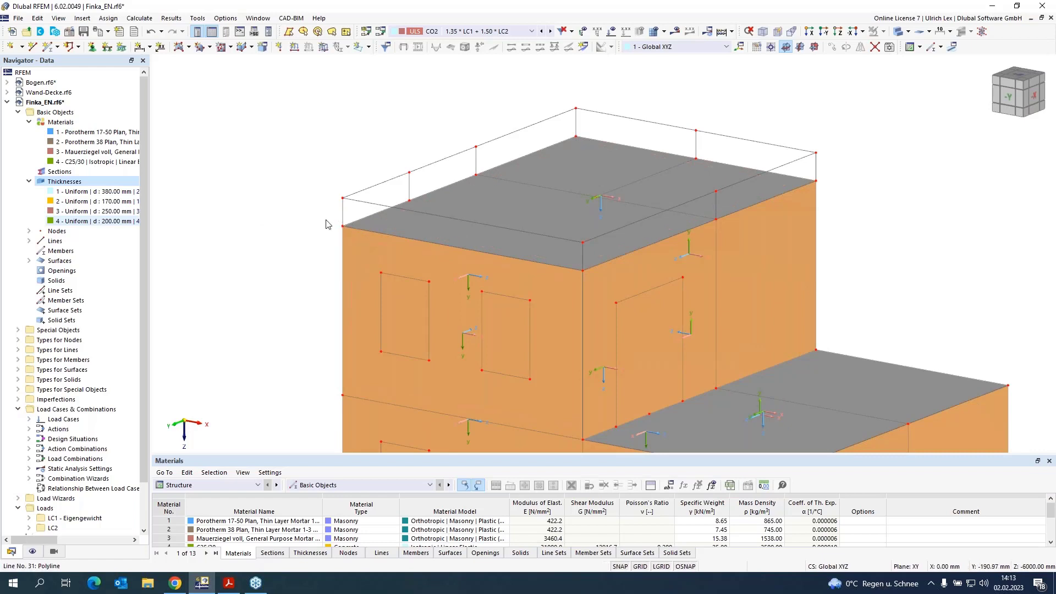
{"action": "left_click", "coordinate": [179, 48]}
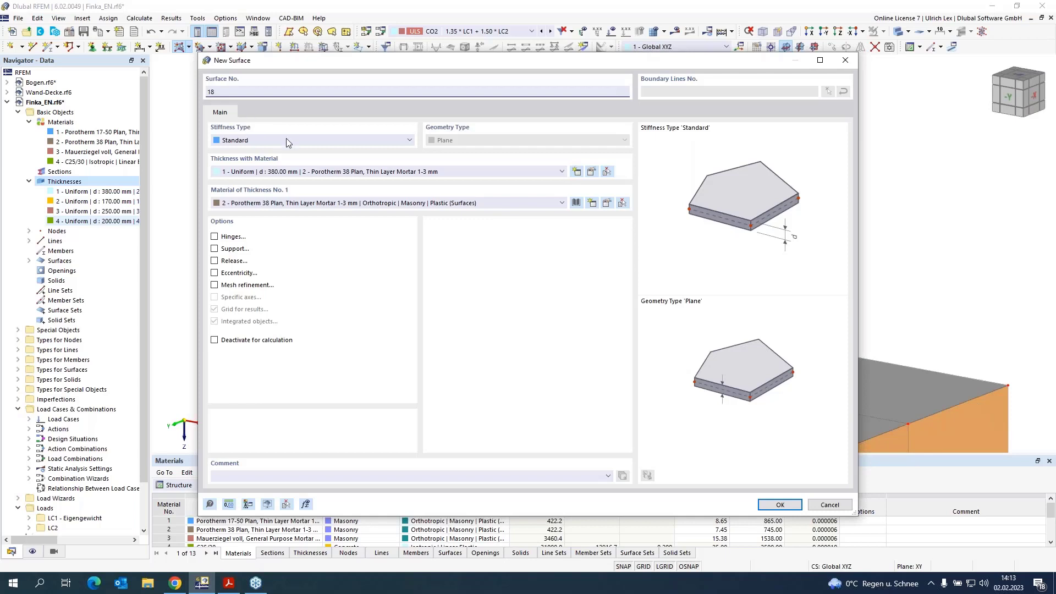
{"action": "left_click", "coordinate": [455, 172]}
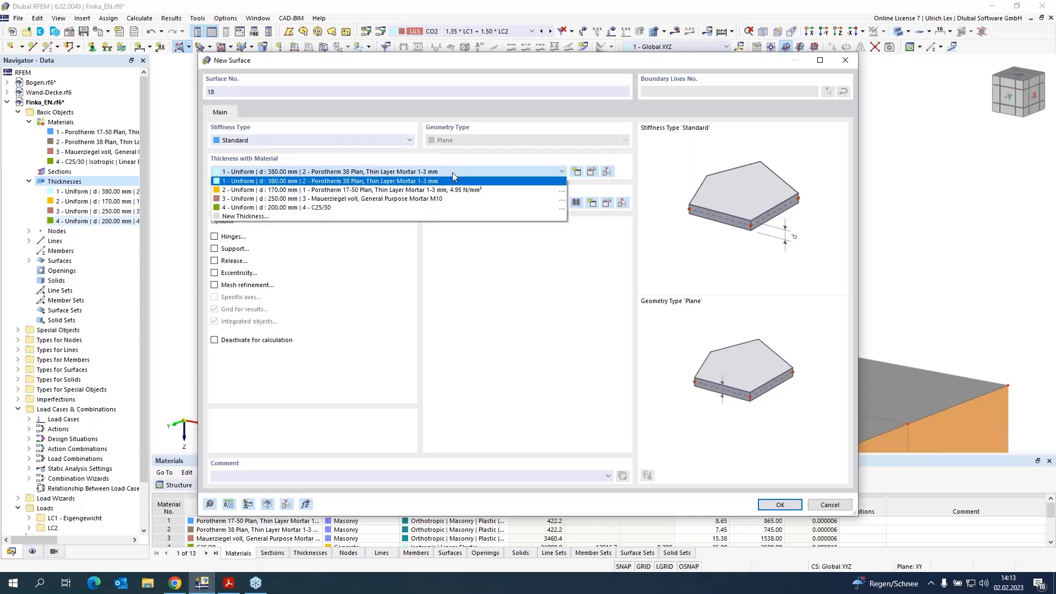
{"action": "left_click", "coordinate": [471, 207]}
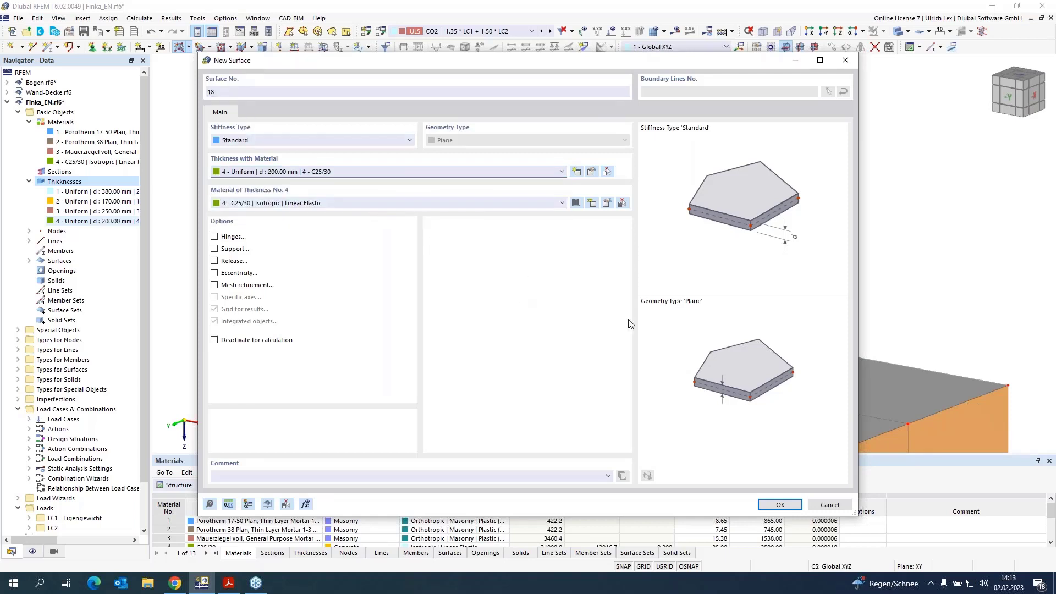
{"action": "left_click", "coordinate": [797, 507]}
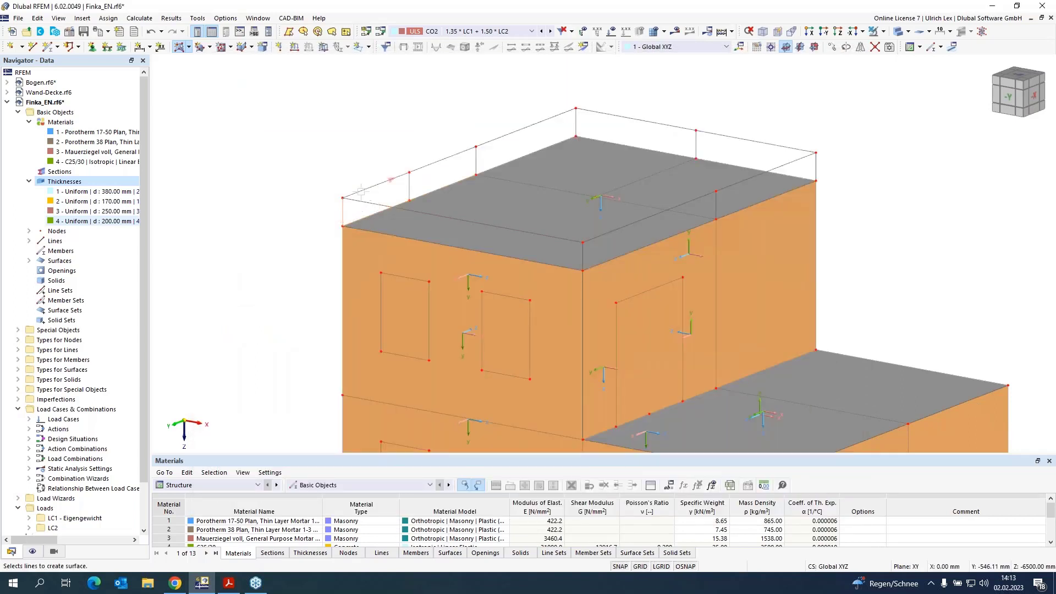
{"action": "left_click", "coordinate": [499, 138]}
{"action": "left_click", "coordinate": [577, 129]}
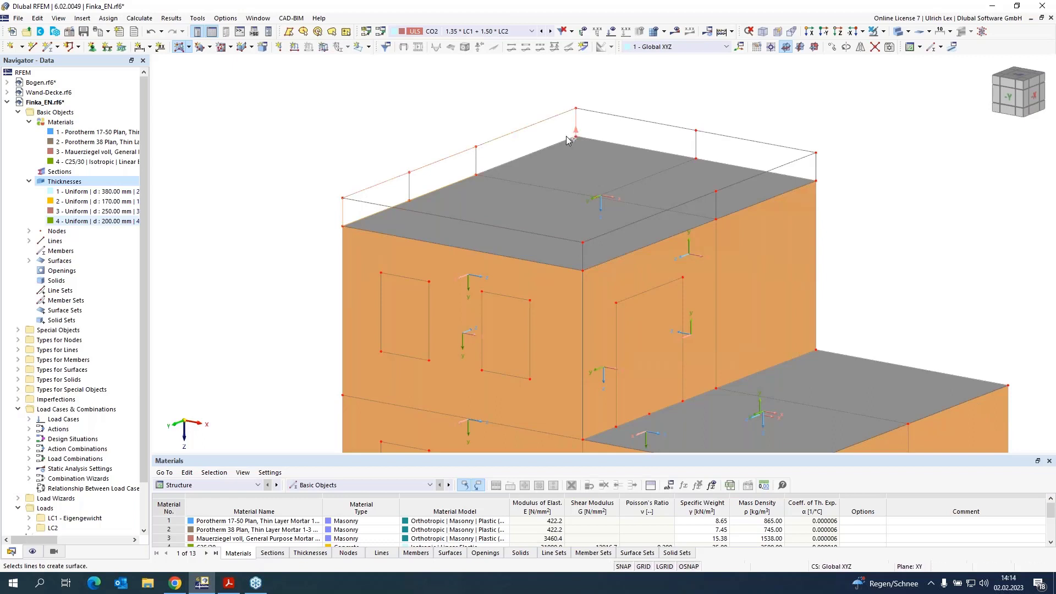
{"action": "left_click", "coordinate": [556, 141]}
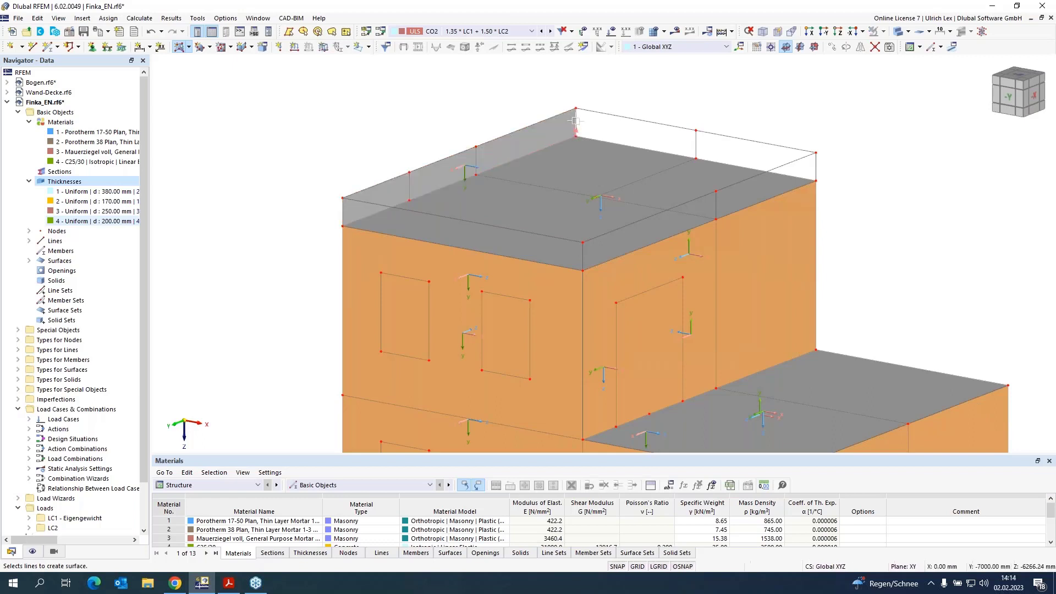
{"action": "left_click", "coordinate": [587, 139]}
{"action": "left_click", "coordinate": [630, 118]}
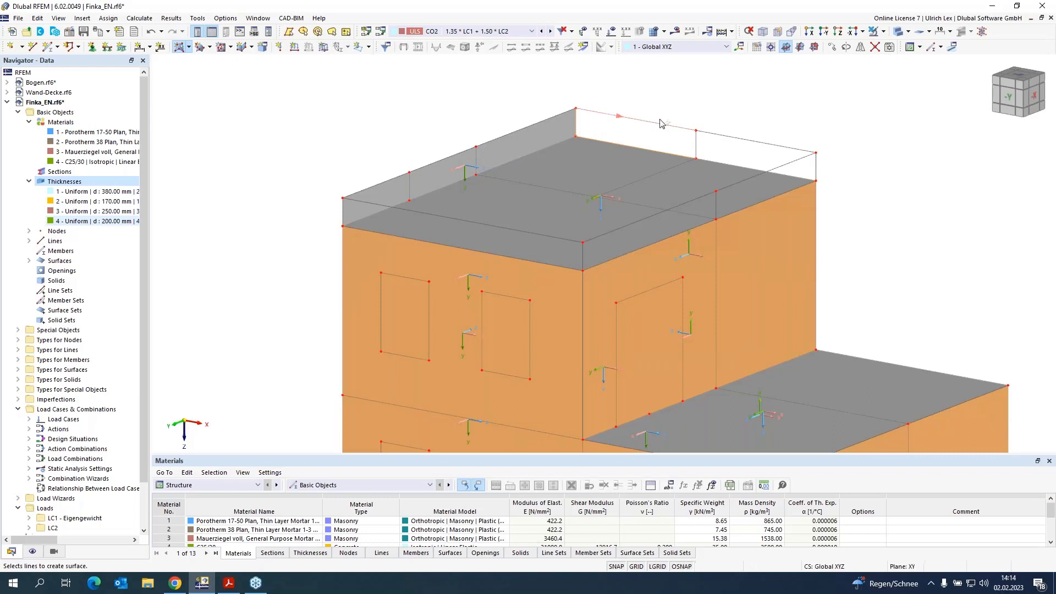
{"action": "left_click", "coordinate": [816, 166]}
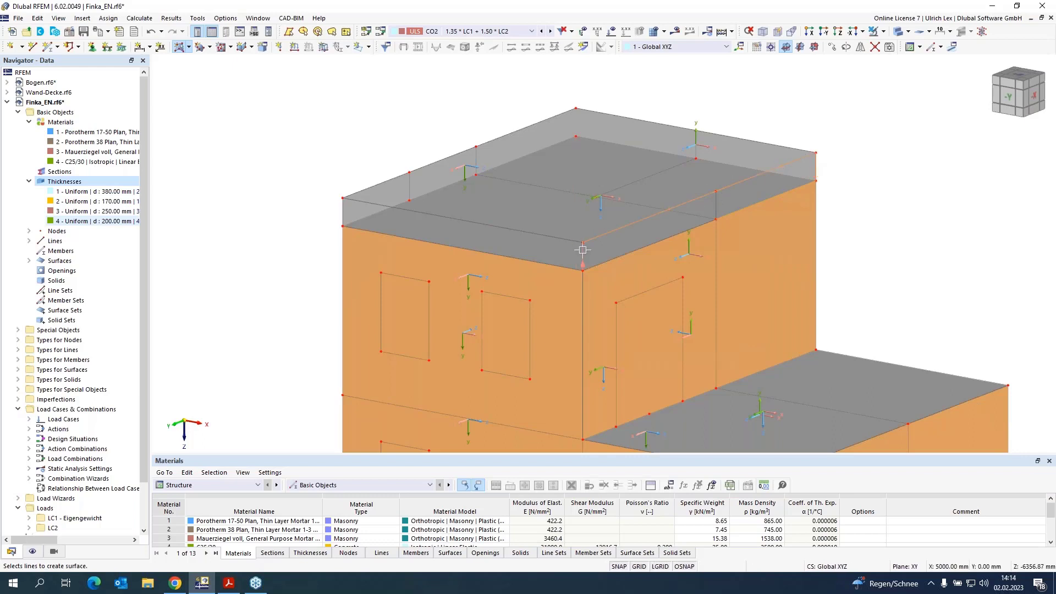
{"action": "left_click", "coordinate": [597, 258]}
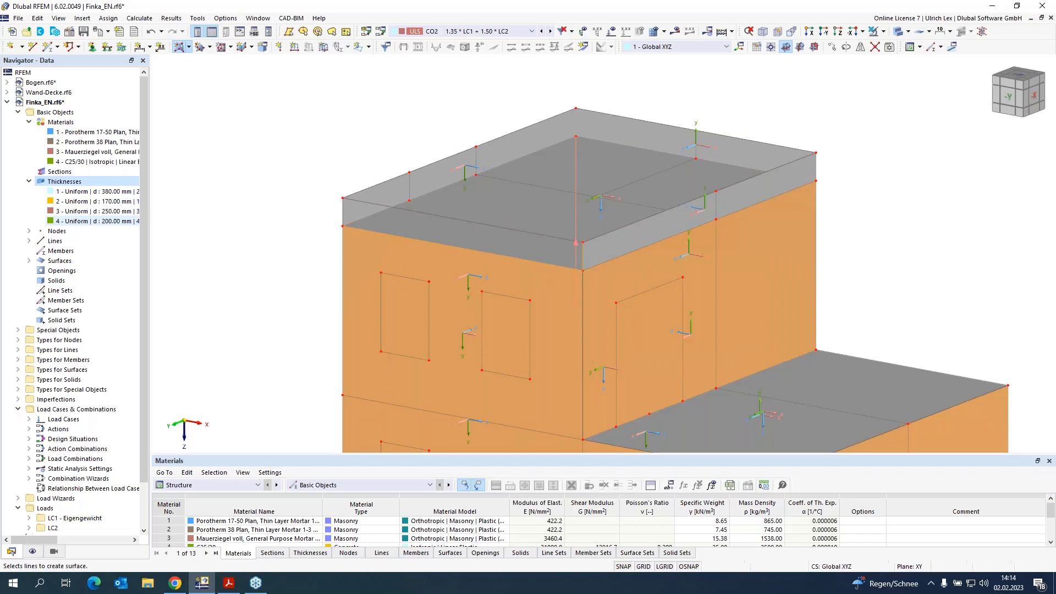
{"action": "left_click", "coordinate": [341, 210]}
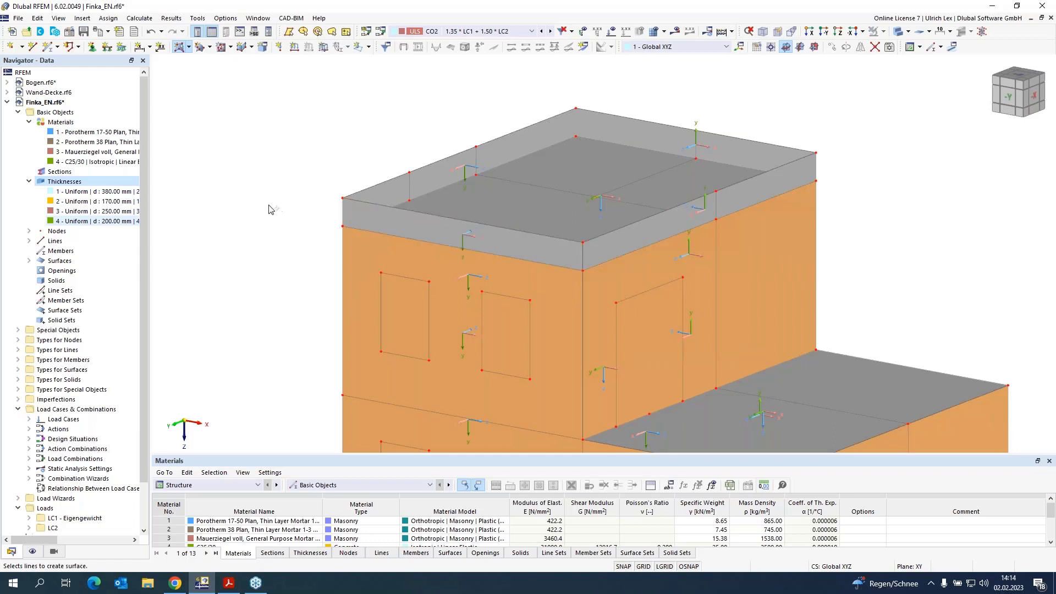
{"action": "key", "text": "Escape"}
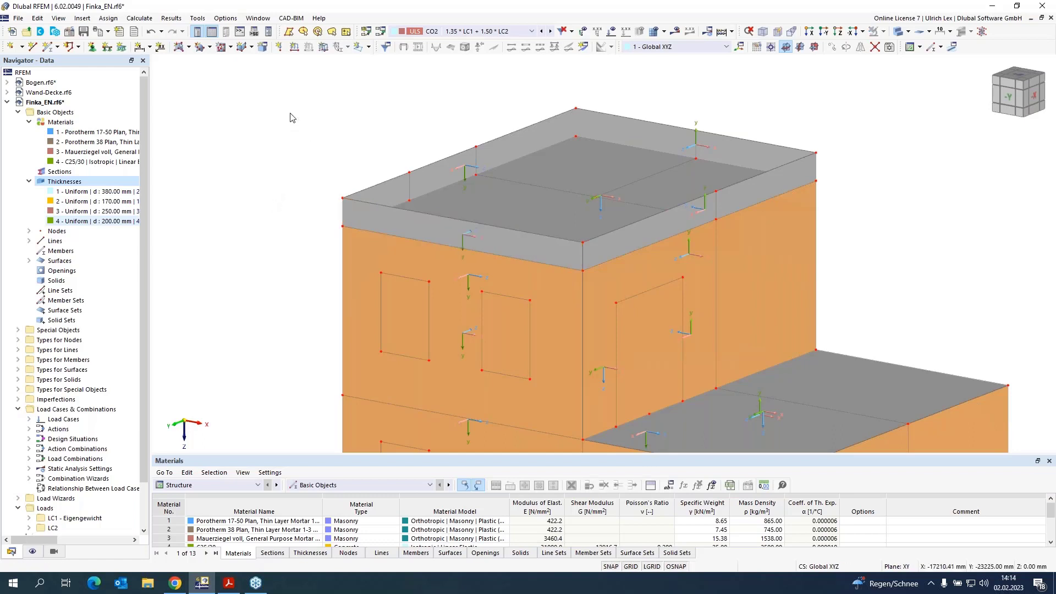
Step: Define the vertical corner line beside the arches as a C25/30 member with a new 250 × 250 mm rectangular section
{"action": "scroll", "coordinate": [286, 120], "scroll_direction": "down", "scroll_amount": 3}
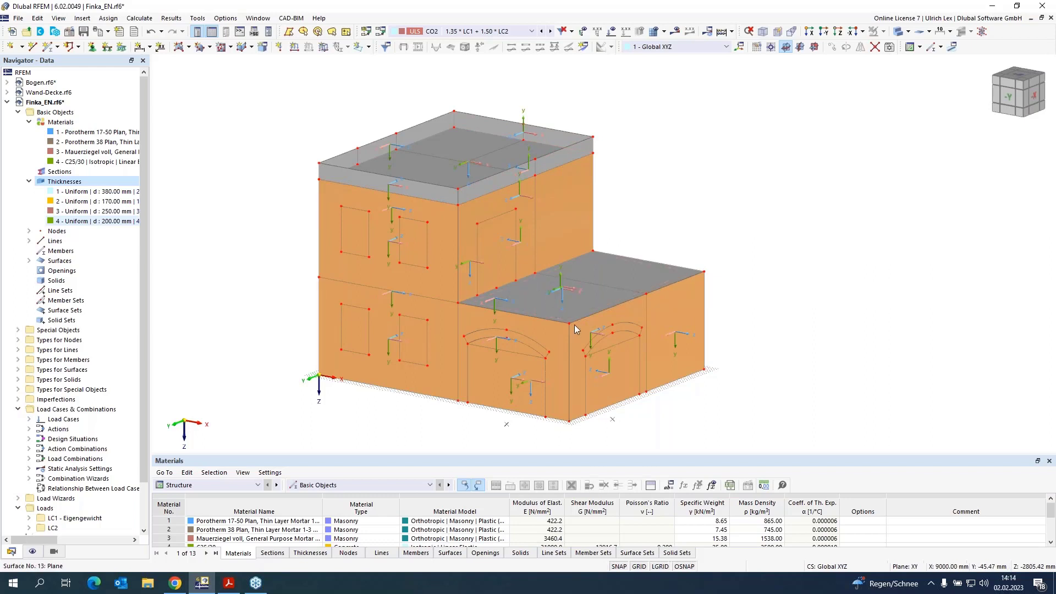
{"action": "scroll", "coordinate": [601, 448], "scroll_direction": "up", "scroll_amount": 2}
{"action": "scroll", "coordinate": [601, 448], "scroll_direction": "up", "scroll_amount": 1}
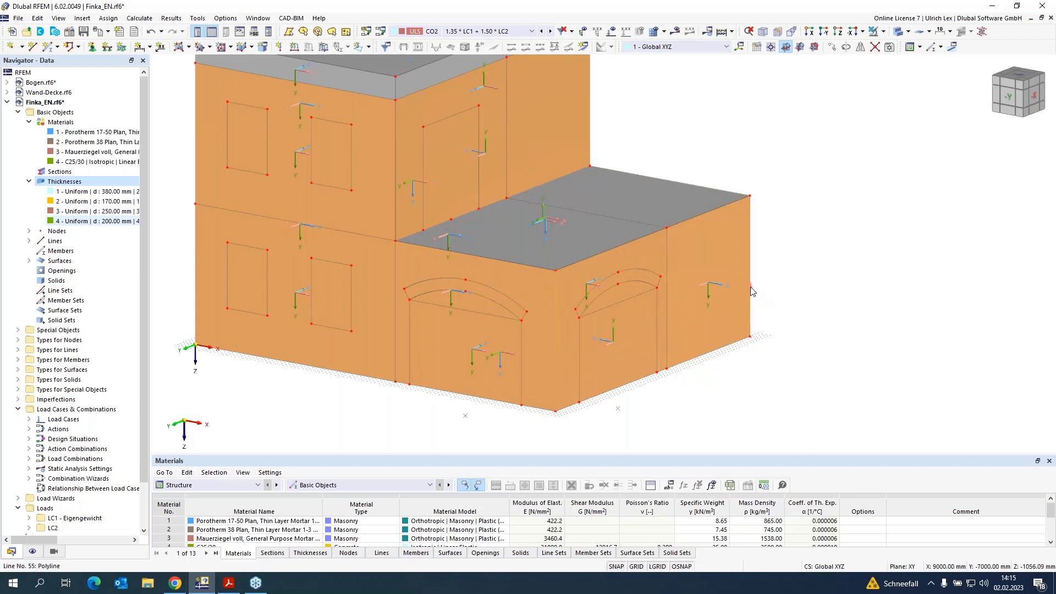
{"action": "double_click", "coordinate": [737, 333]}
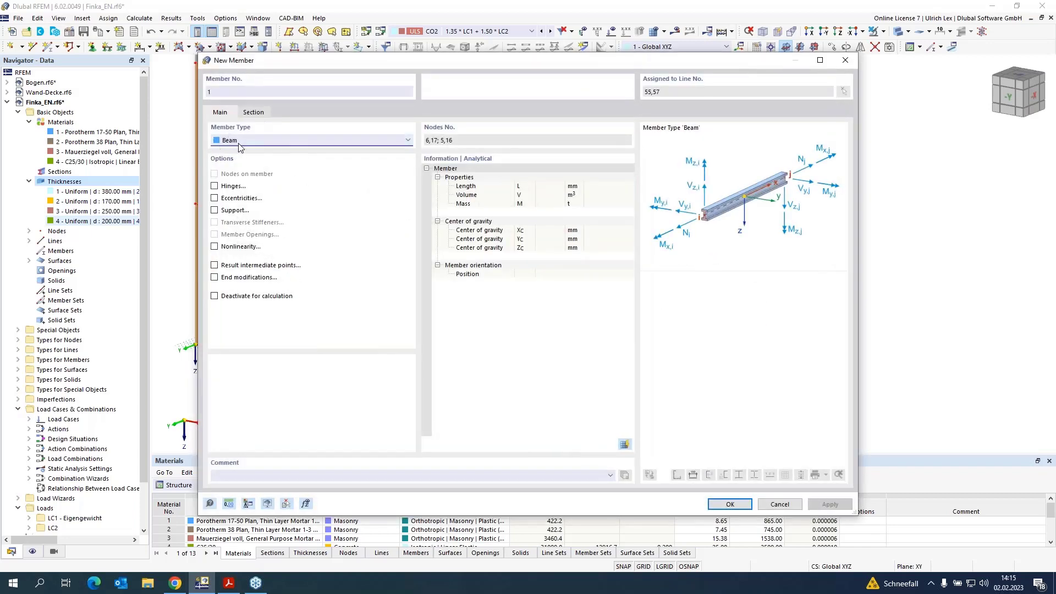
{"action": "left_click", "coordinate": [254, 113]}
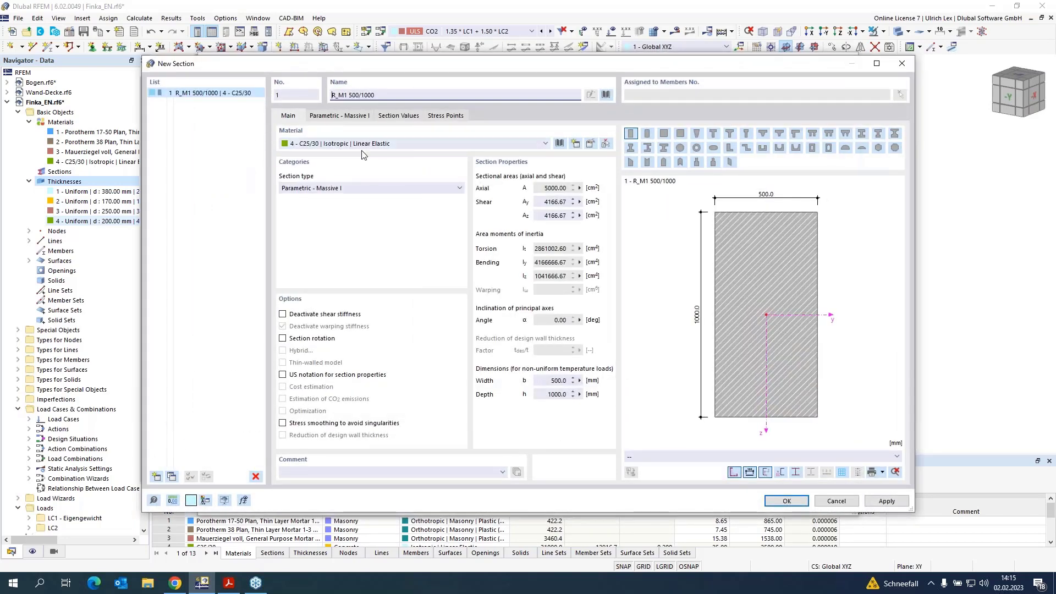
{"action": "left_click", "coordinate": [352, 117]}
{"action": "left_click", "coordinate": [360, 149]}
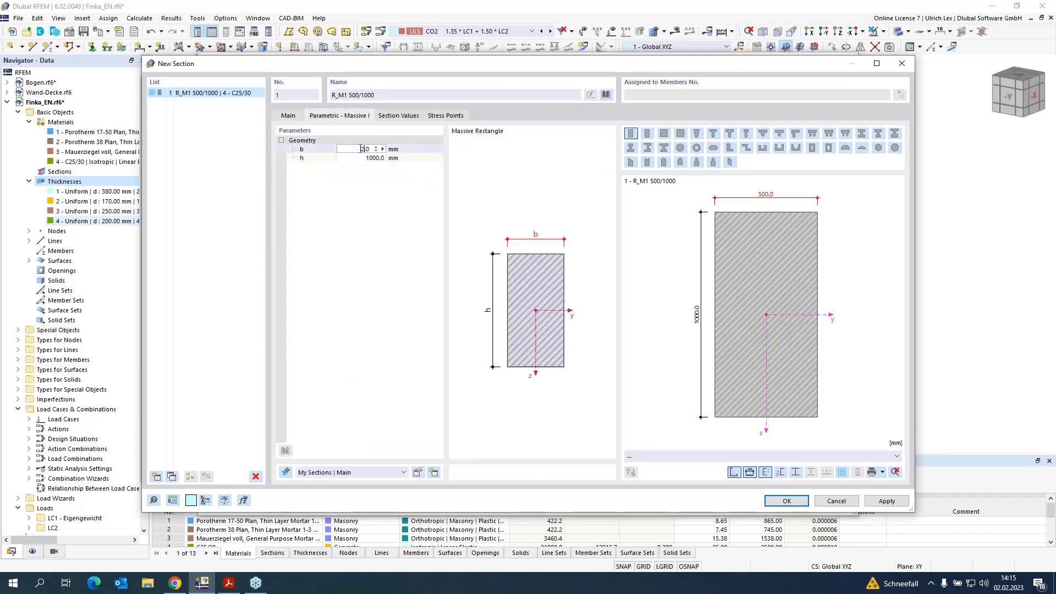
{"action": "type", "text": "250"}
{"action": "key", "text": "Tab"}
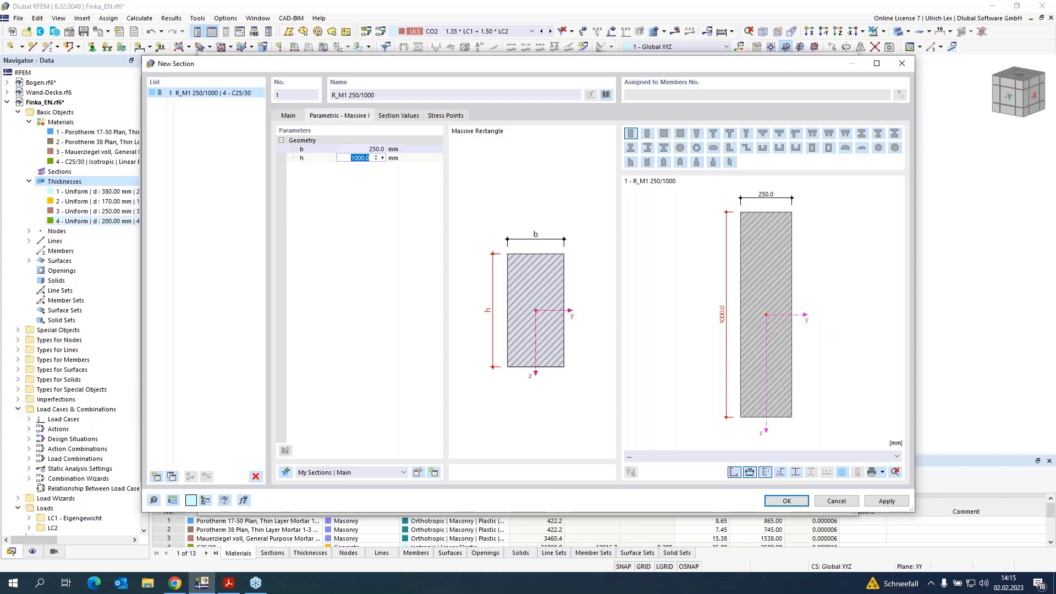
{"action": "type", "text": "250"}
{"action": "key", "text": "Return"}
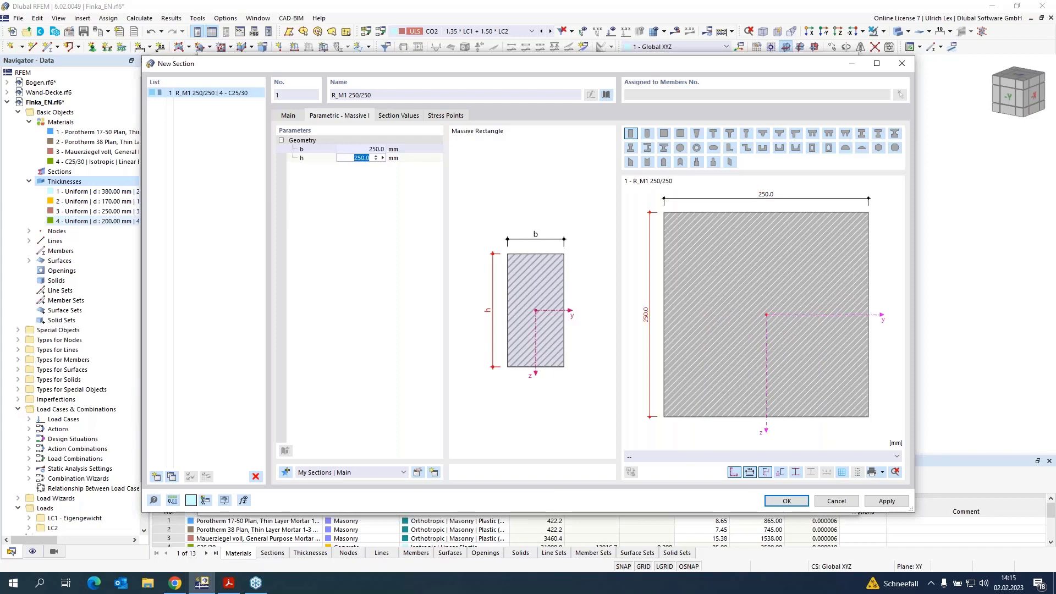
{"action": "left_click", "coordinate": [779, 502]}
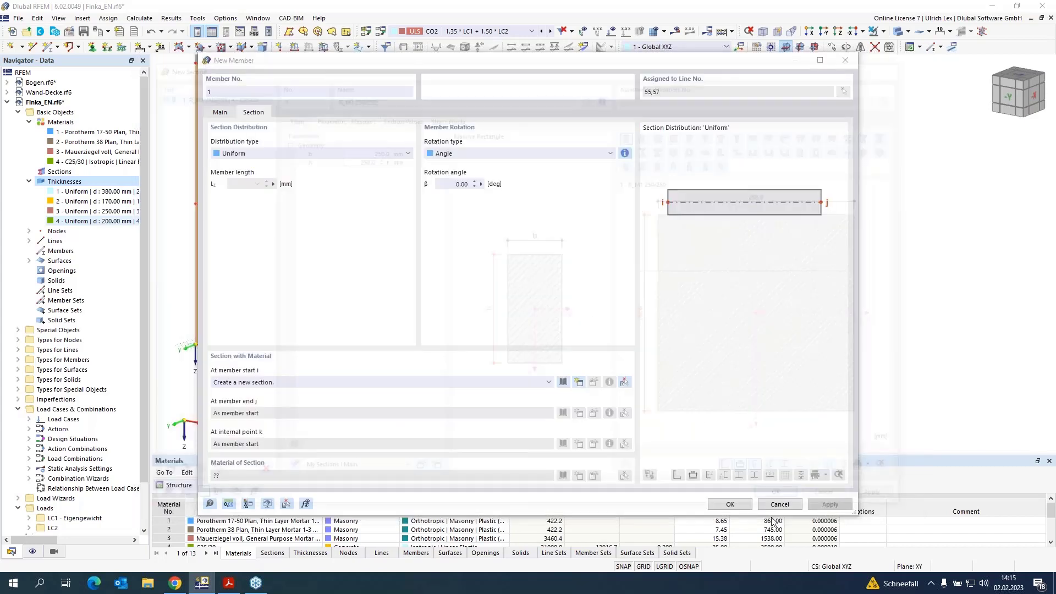
{"action": "left_click", "coordinate": [741, 506]}
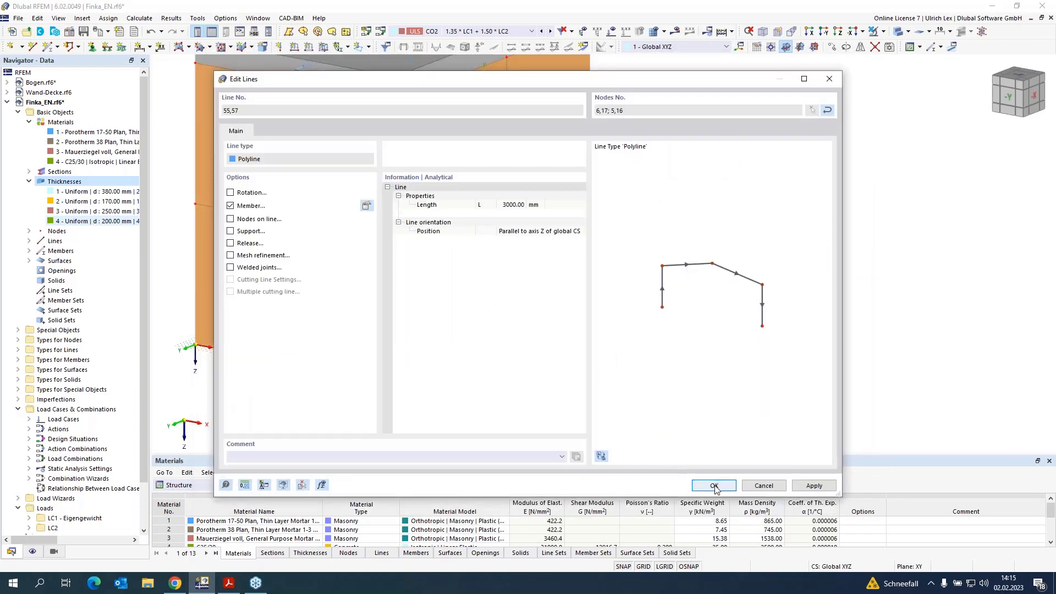
{"action": "left_click", "coordinate": [715, 488]}
Step: Reverse the local axis system of the lower block's end wall surface
{"action": "scroll", "coordinate": [902, 305], "scroll_direction": "down", "scroll_amount": 4}
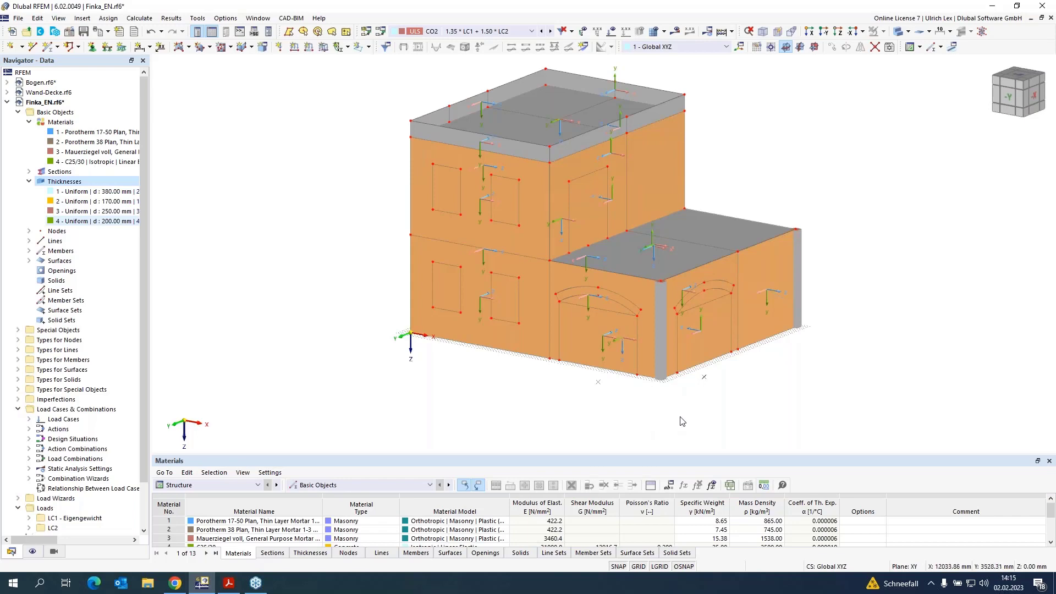
{"action": "middle_click_drag", "start_coordinate": [681, 418], "coordinate": [696, 401], "text": "ctrl"}
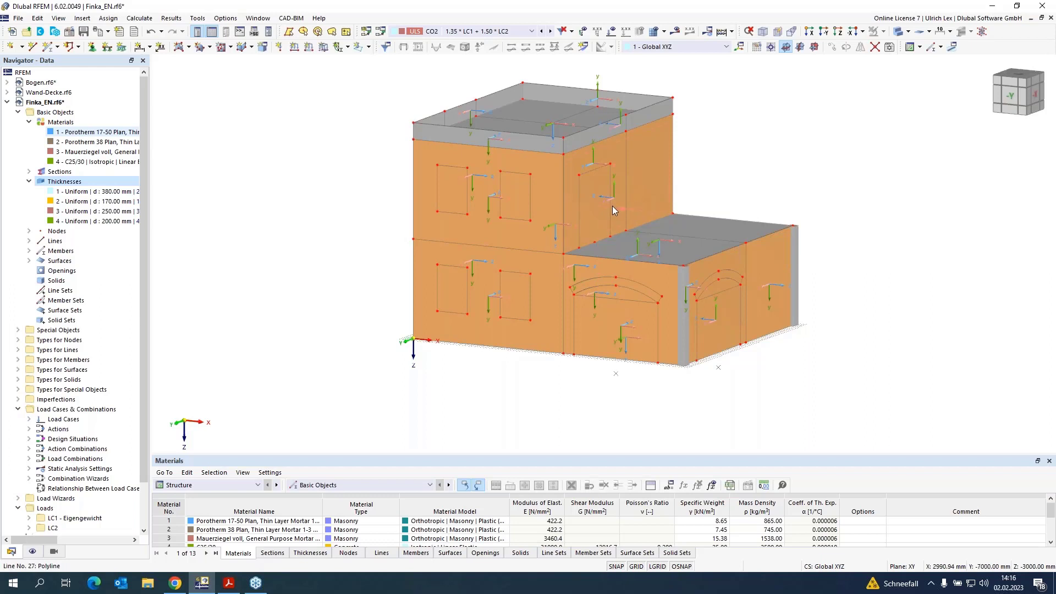
{"action": "mouse_move", "coordinate": [605, 219]}
{"action": "mouse_move", "coordinate": [618, 196]}
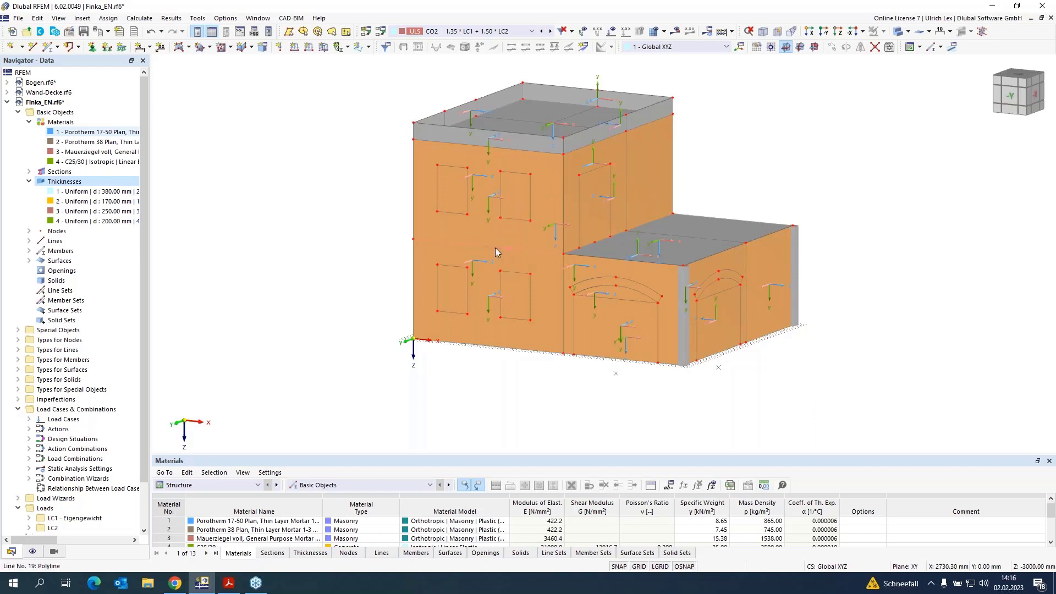
{"action": "mouse_move", "coordinate": [491, 207]}
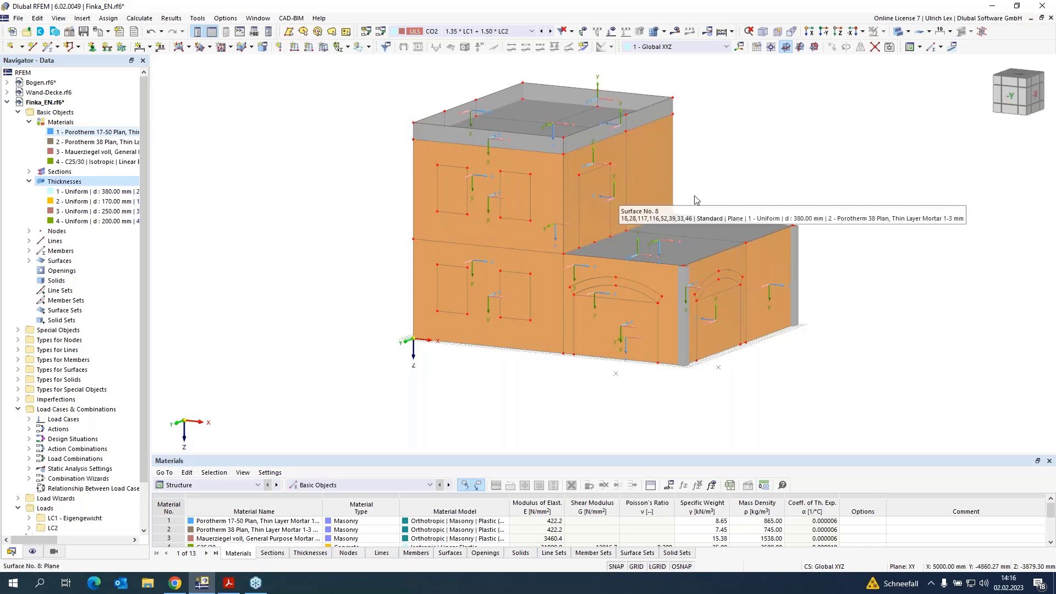
{"action": "middle_click_drag", "start_coordinate": [886, 238], "coordinate": [760, 301], "text": "ctrl"}
{"action": "right_click", "coordinate": [771, 289]}
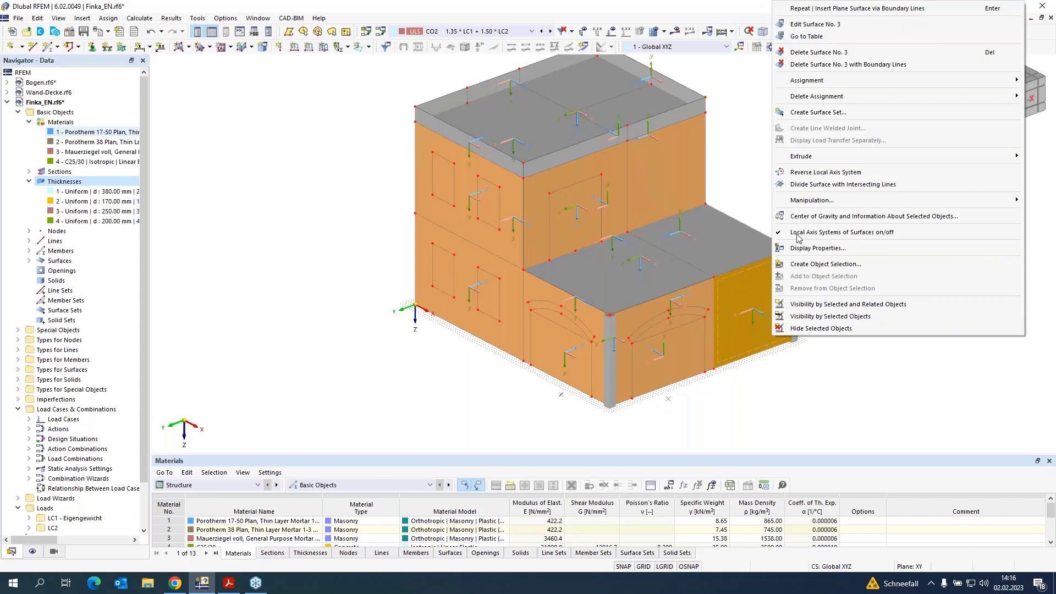
{"action": "left_click", "coordinate": [817, 172]}
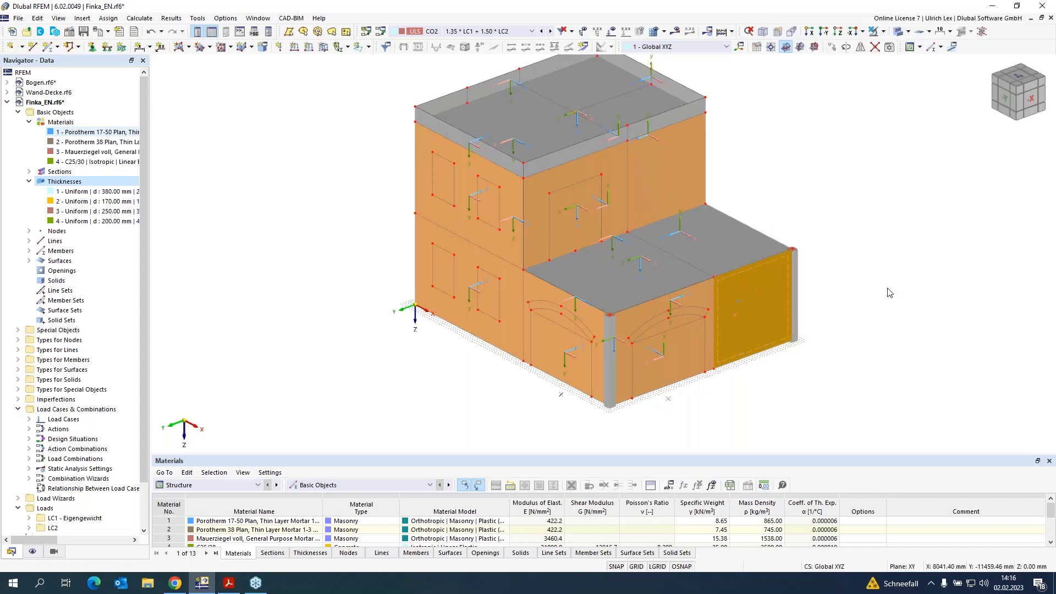
{"action": "left_click", "coordinate": [864, 299]}
Step: Reverse the local axis system of an interior wall surface, viewing the model in transparent mode
{"action": "middle_click_drag", "start_coordinate": [887, 293], "coordinate": [311, 265], "text": "ctrl"}
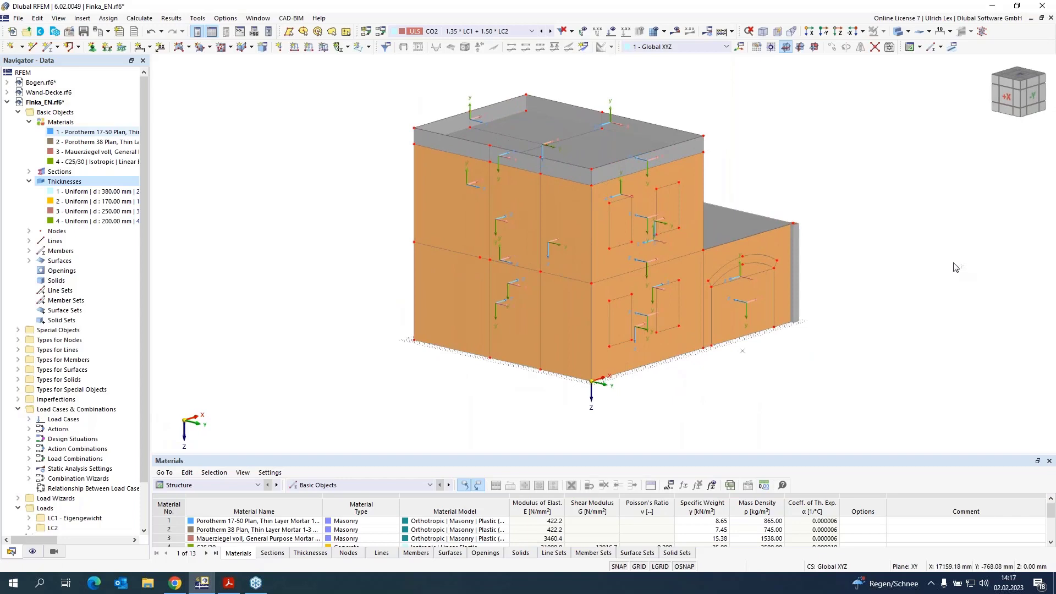
{"action": "middle_click_drag", "start_coordinate": [957, 264], "coordinate": [762, 287], "text": "ctrl"}
{"action": "left_click", "coordinate": [898, 31]}
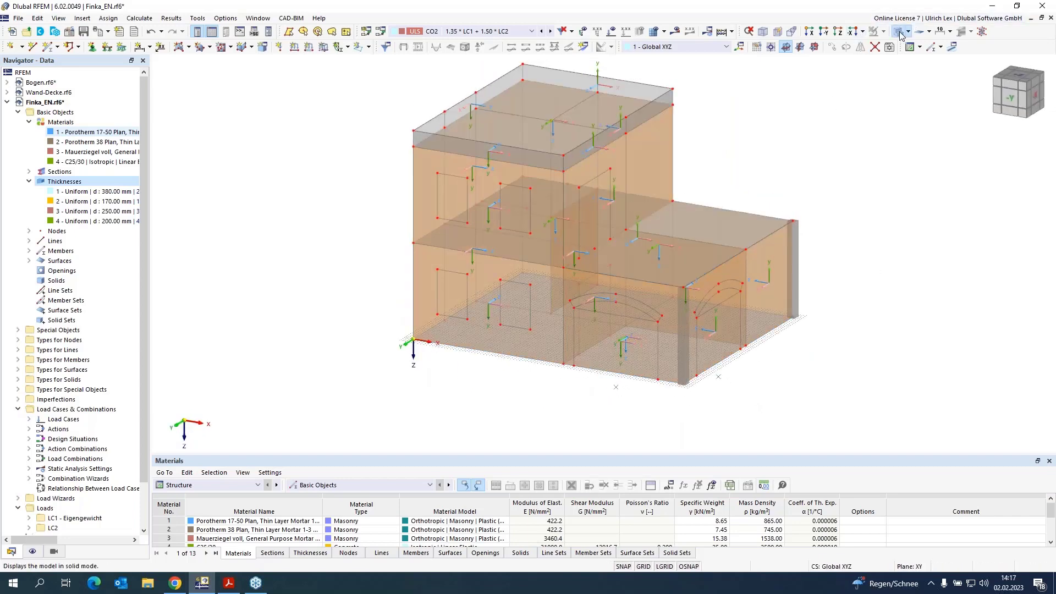
{"action": "left_click", "coordinate": [900, 34]}
{"action": "middle_click_drag", "start_coordinate": [754, 326], "coordinate": [722, 347], "text": "ctrl"}
{"action": "scroll", "coordinate": [600, 269], "scroll_direction": "up", "scroll_amount": 5}
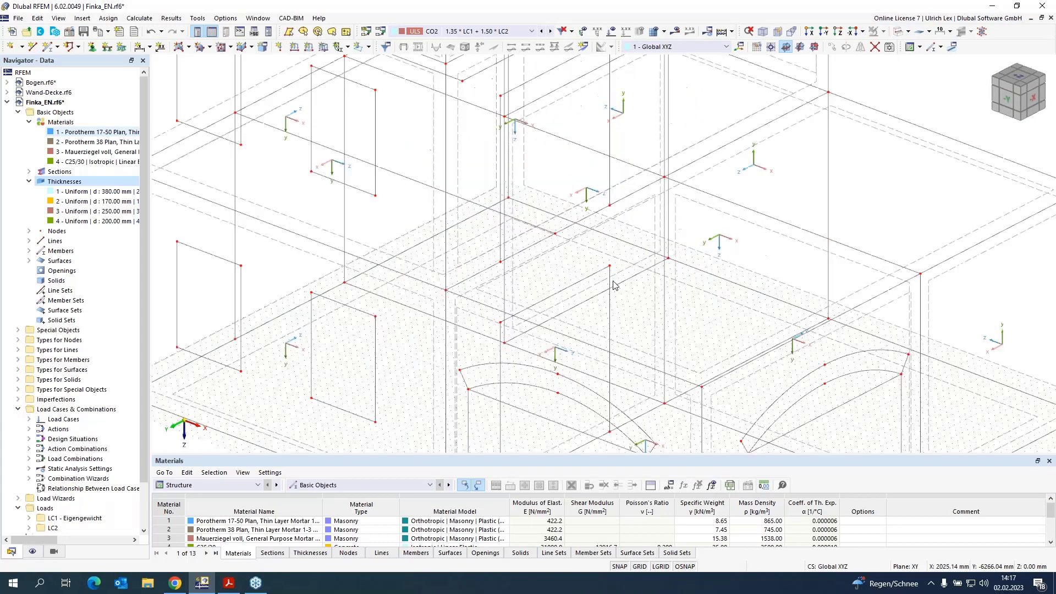
{"action": "right_click", "coordinate": [660, 304]}
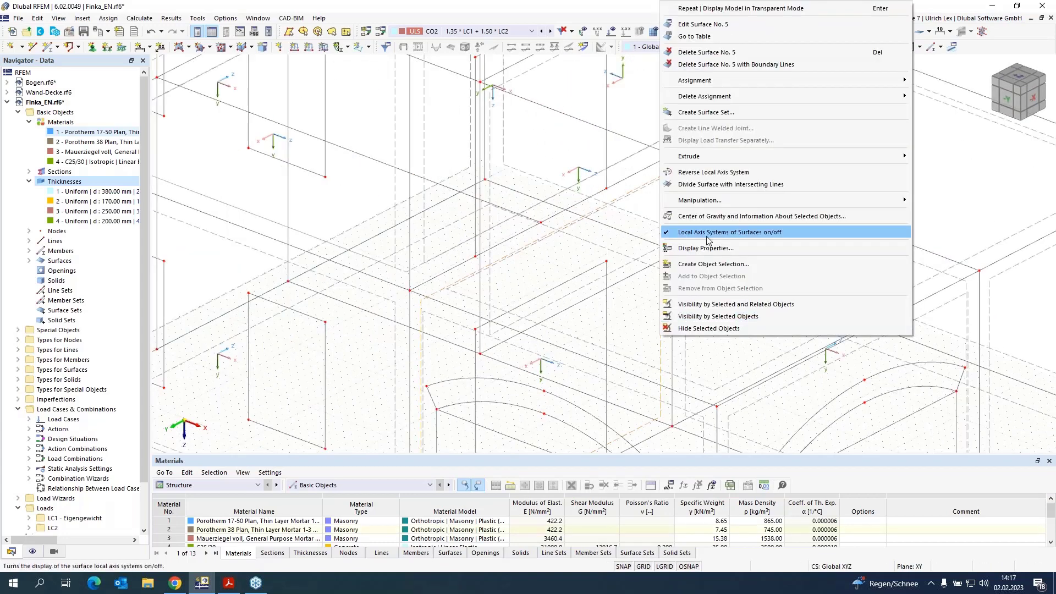
{"action": "left_click", "coordinate": [707, 171]}
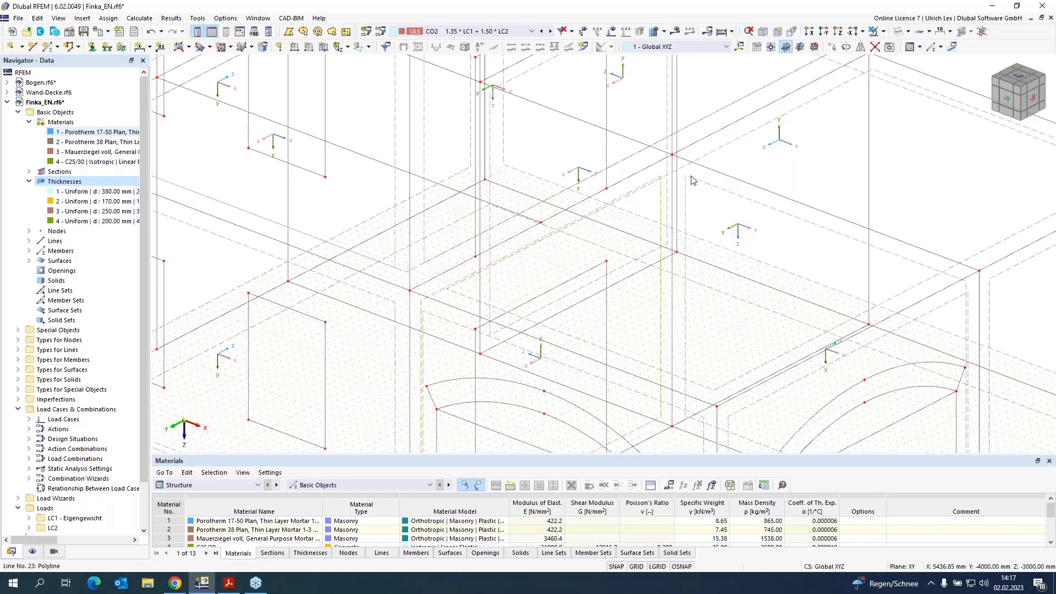
Step: Create openings for the four front-wall windows of the upper block by picking their boundary lines
{"action": "scroll", "coordinate": [583, 236], "scroll_direction": "down", "scroll_amount": 5}
{"action": "scroll", "coordinate": [583, 237], "scroll_direction": "down", "scroll_amount": 1}
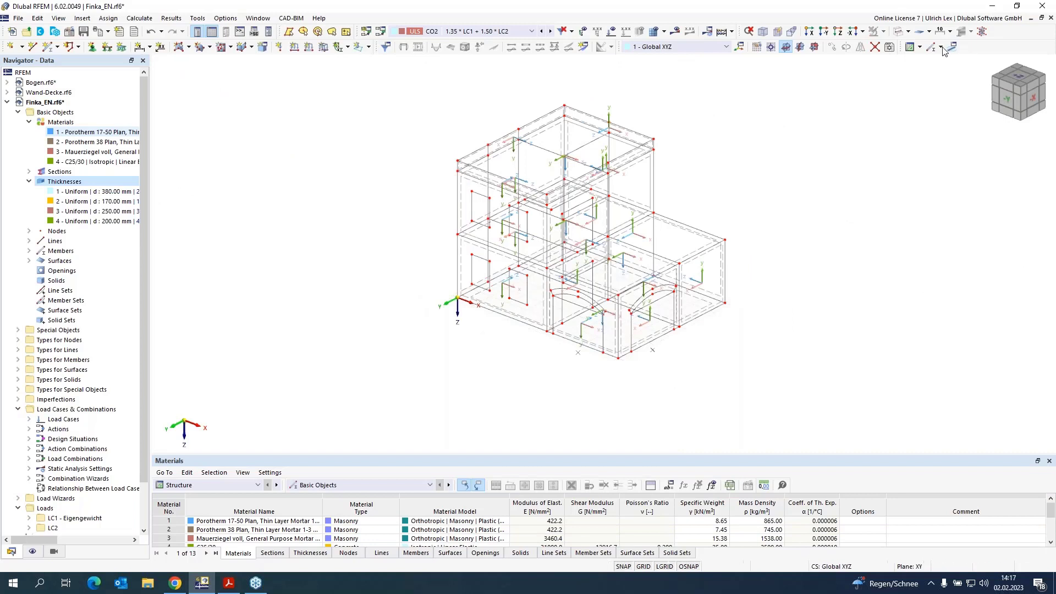
{"action": "left_click", "coordinate": [898, 31]}
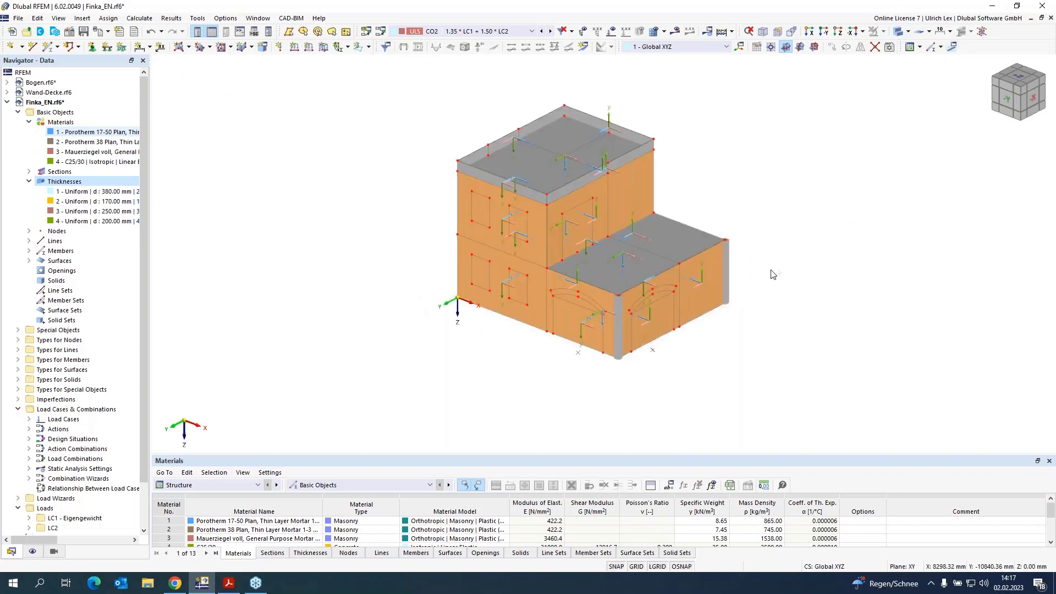
{"action": "middle_click_drag", "start_coordinate": [758, 278], "coordinate": [774, 237], "text": "ctrl"}
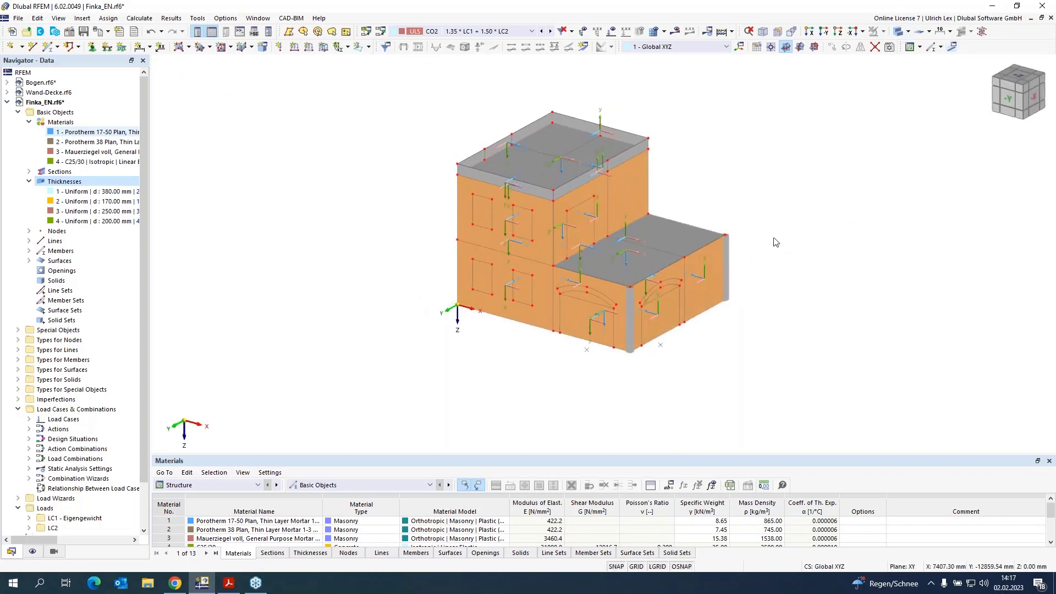
{"action": "scroll", "coordinate": [699, 184], "scroll_direction": "up", "scroll_amount": 3}
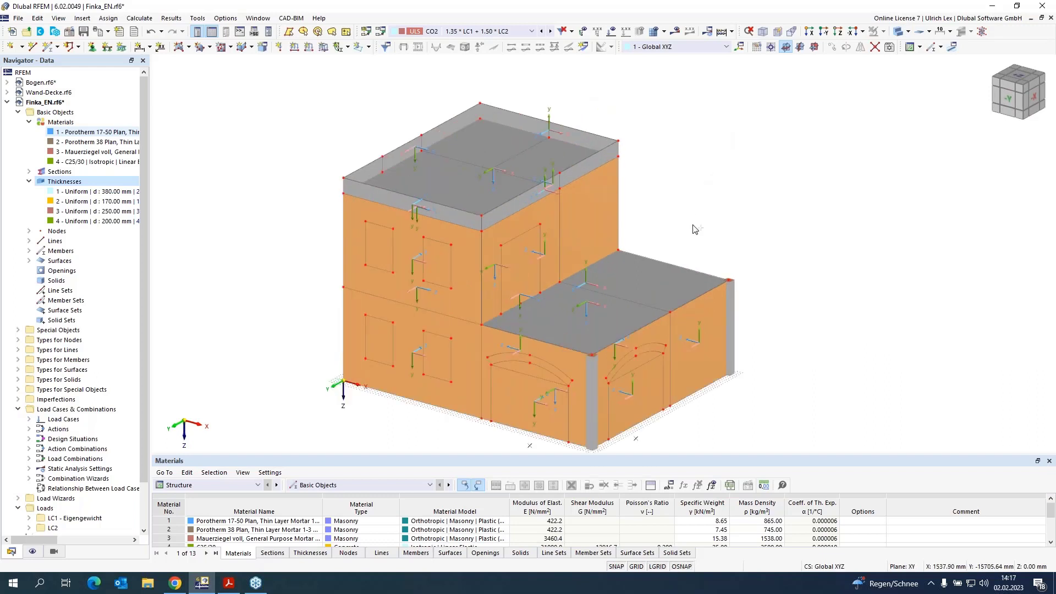
{"action": "middle_click_drag", "start_coordinate": [693, 229], "coordinate": [704, 215], "text": "ctrl"}
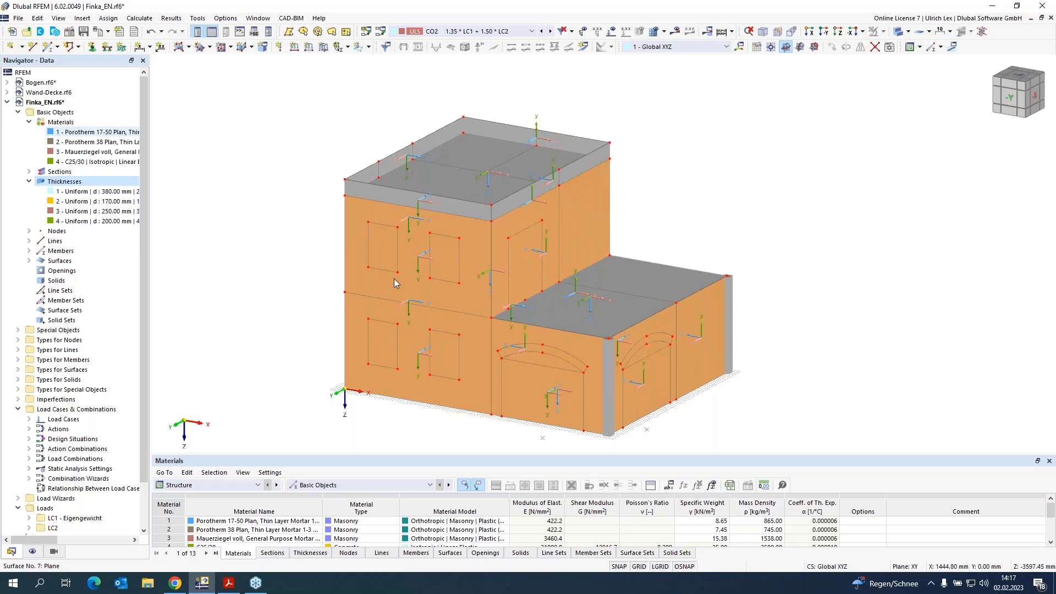
{"action": "left_click", "coordinate": [230, 48]}
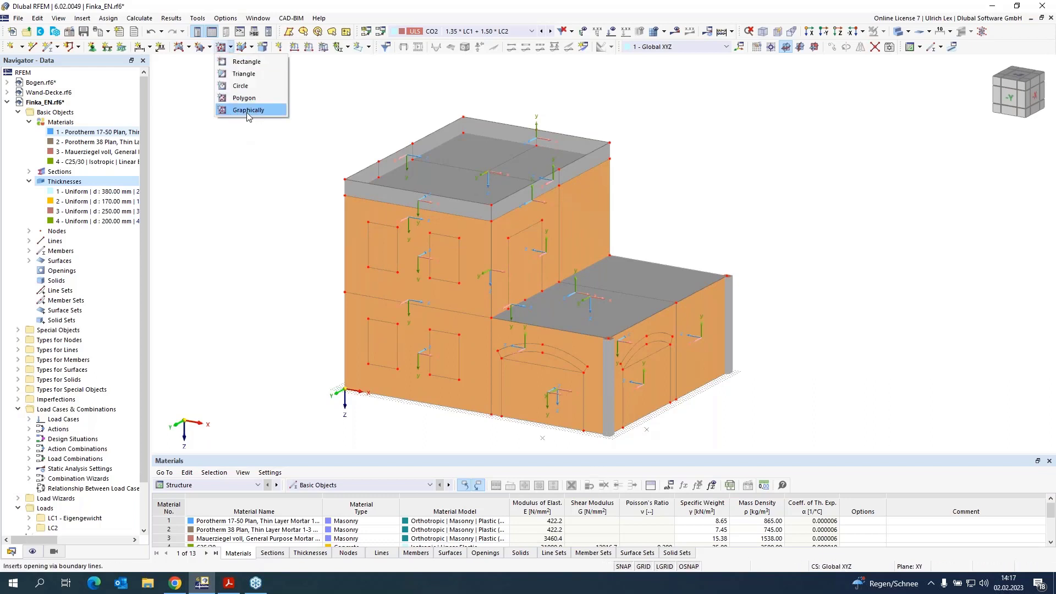
{"action": "left_click", "coordinate": [249, 112]}
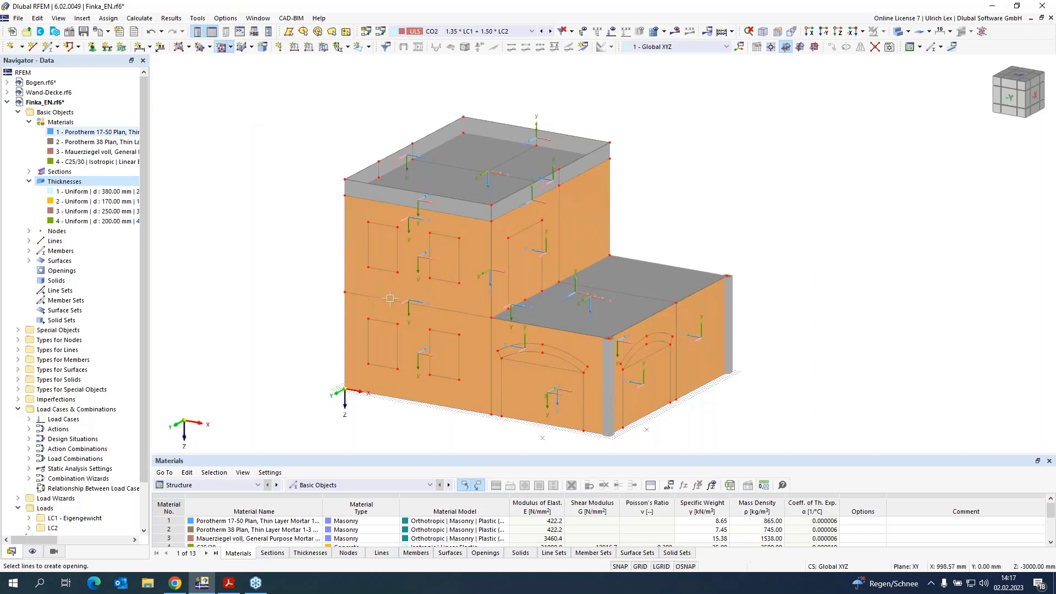
{"action": "scroll", "coordinate": [396, 291], "scroll_direction": "up", "scroll_amount": 3}
{"action": "left_click", "coordinate": [377, 251]}
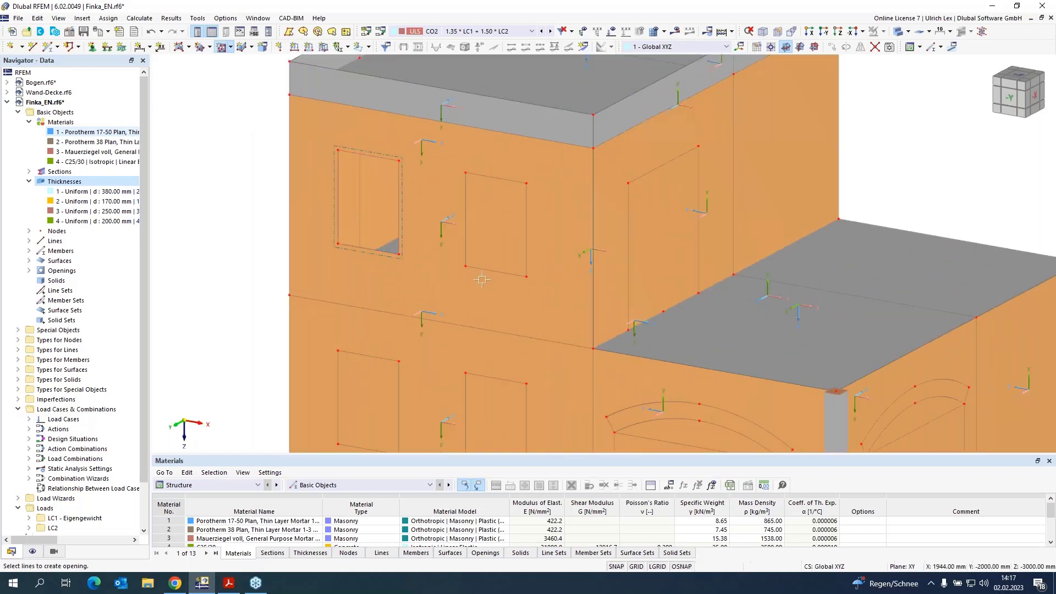
{"action": "left_click", "coordinate": [526, 253]}
{"action": "left_click", "coordinate": [371, 357]}
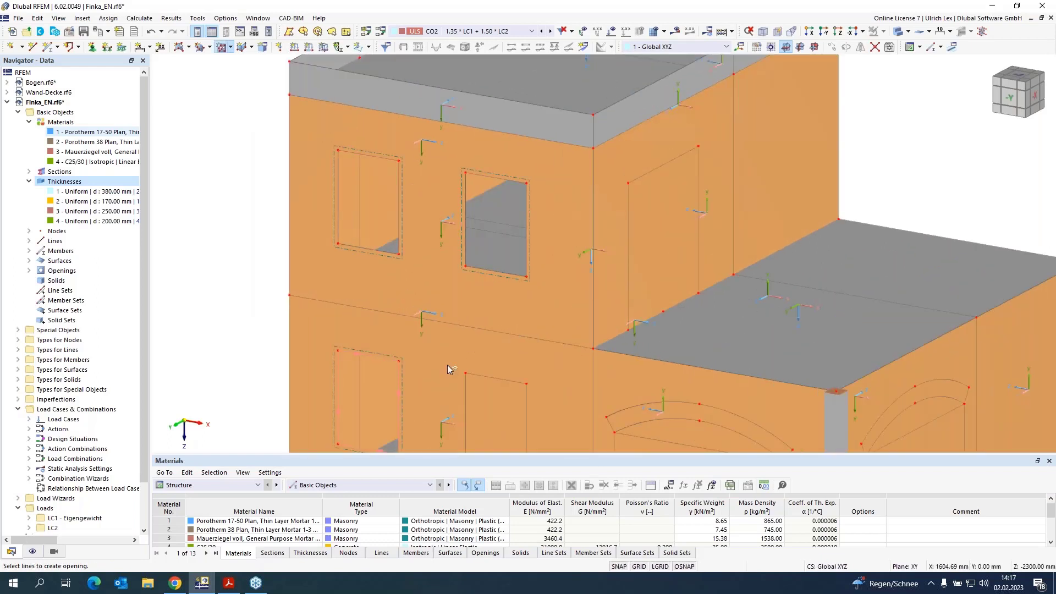
{"action": "left_click", "coordinate": [500, 378]}
Step: Create an opening for the upper-storey door in the wall behind the lower block
{"action": "scroll", "coordinate": [530, 210], "scroll_direction": "down", "scroll_amount": 1}
{"action": "scroll", "coordinate": [530, 210], "scroll_direction": "down", "scroll_amount": 2}
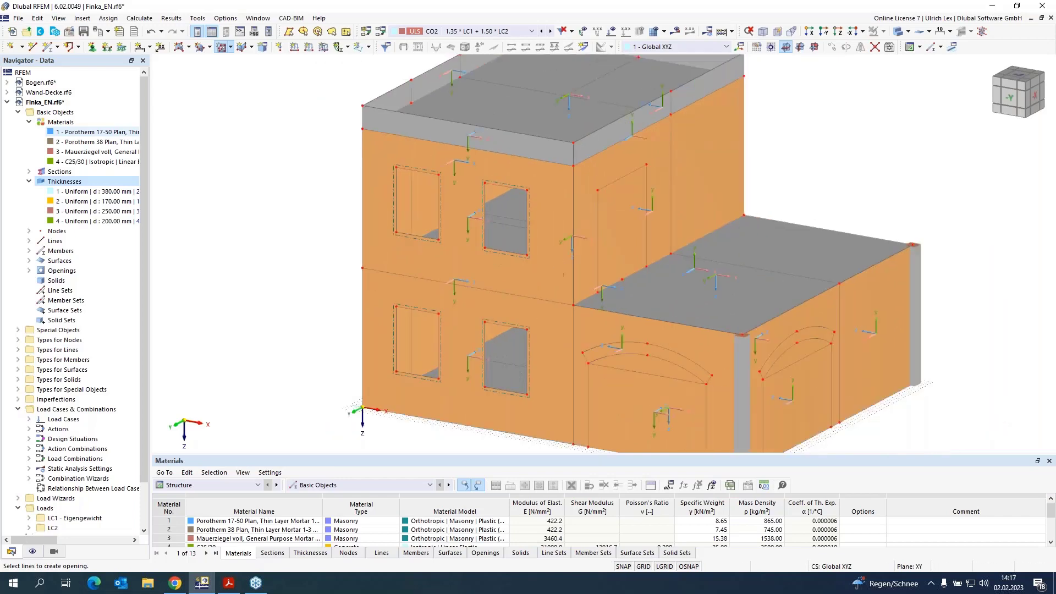
{"action": "scroll", "coordinate": [629, 279], "scroll_direction": "up", "scroll_amount": 3}
{"action": "left_click", "coordinate": [578, 264]}
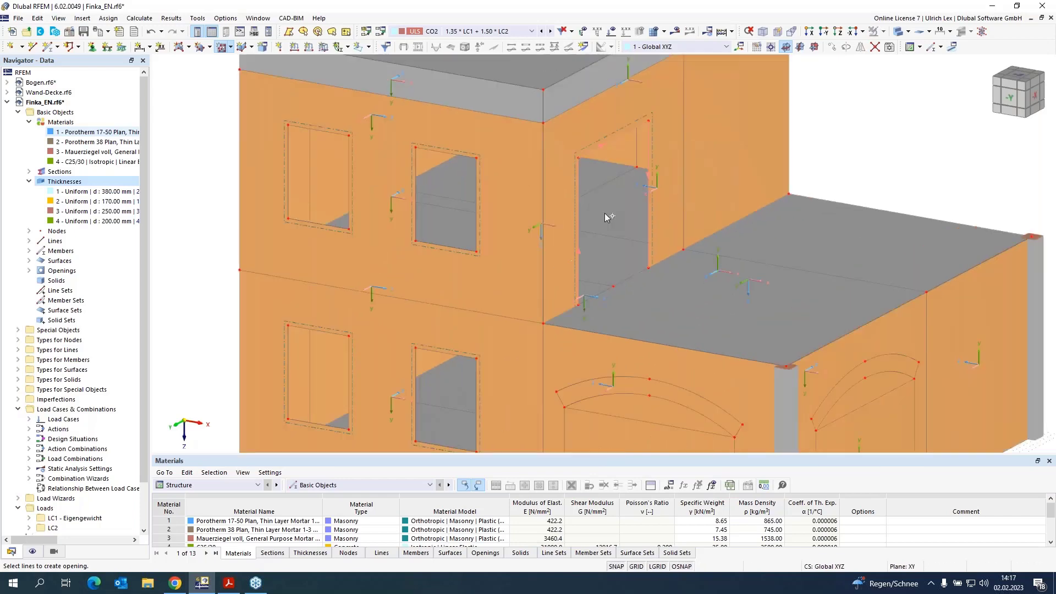
{"action": "scroll", "coordinate": [601, 120], "scroll_direction": "down", "scroll_amount": 1}
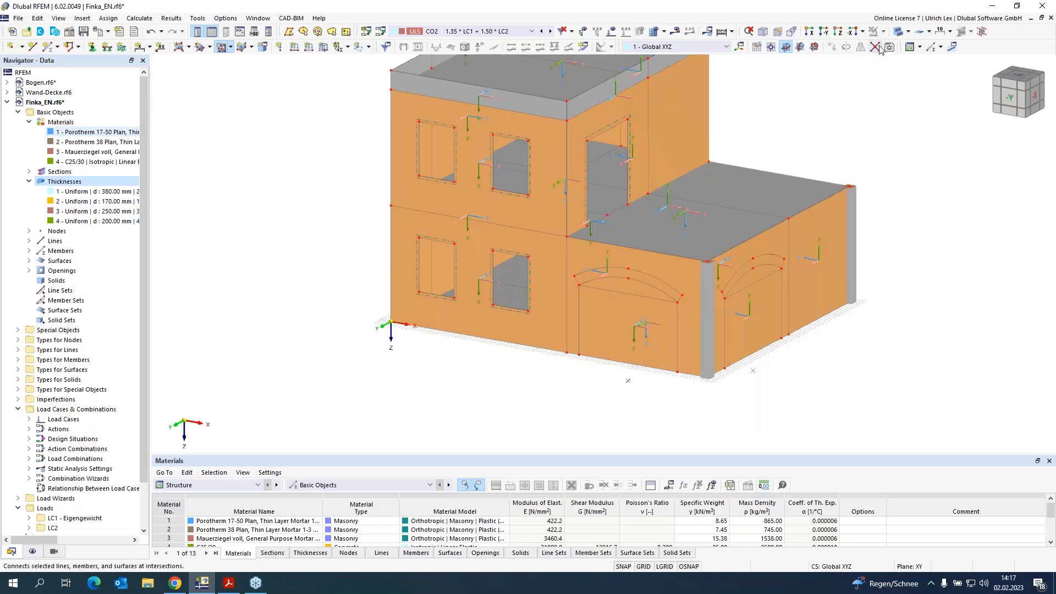
Step: Create an opening for the first arched doorway of the lower block, viewing the model in transparent mode
{"action": "left_click", "coordinate": [898, 32]}
{"action": "scroll", "coordinate": [617, 325], "scroll_direction": "up", "scroll_amount": 2}
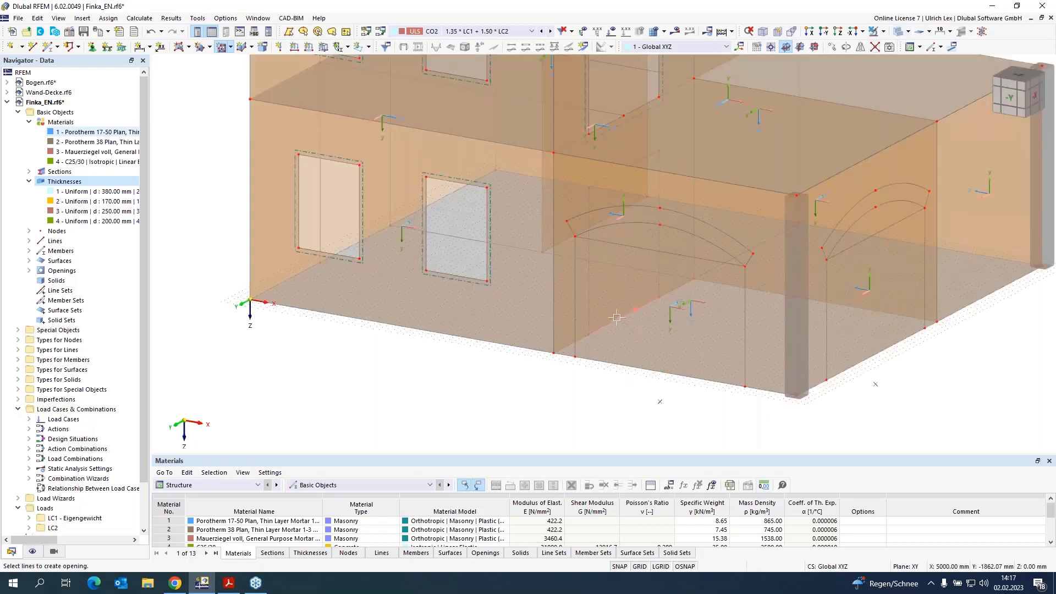
{"action": "left_click", "coordinate": [588, 304]}
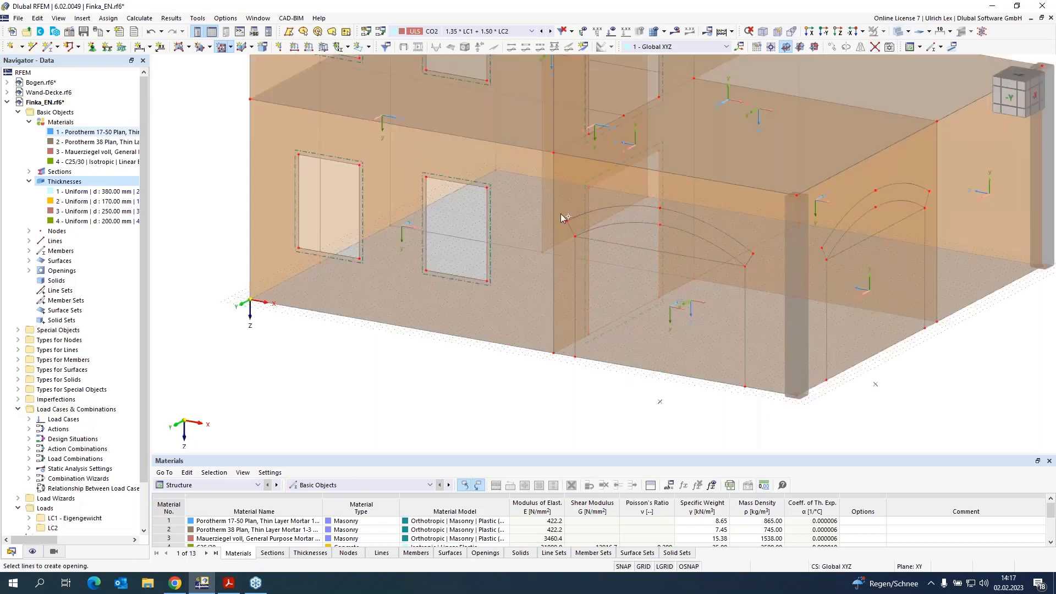
{"action": "scroll", "coordinate": [562, 217], "scroll_direction": "down", "scroll_amount": 3}
{"action": "scroll", "coordinate": [562, 218], "scroll_direction": "up", "scroll_amount": 5}
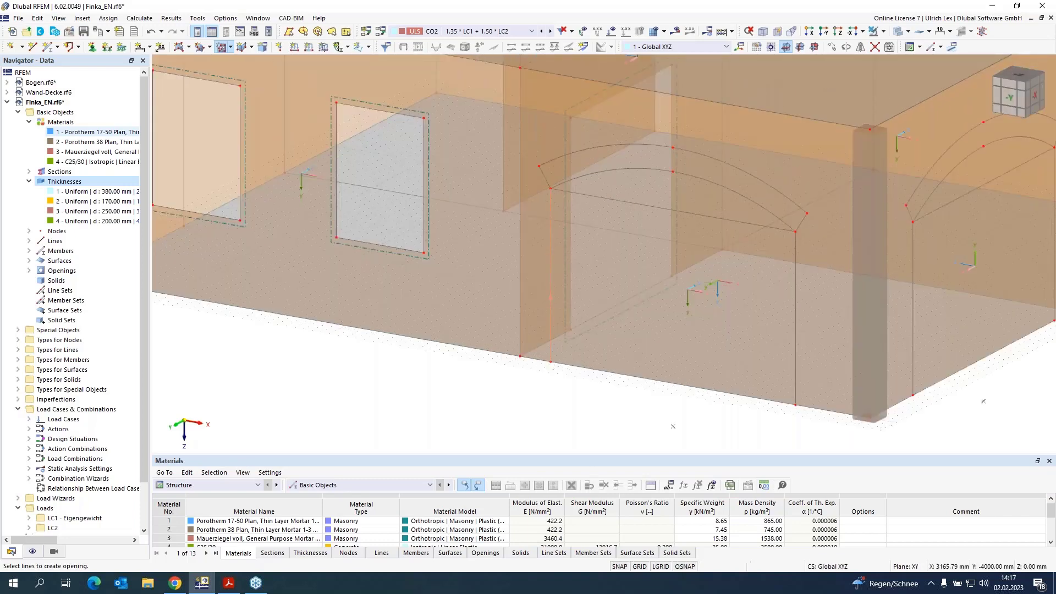
{"action": "left_click", "coordinate": [550, 297]}
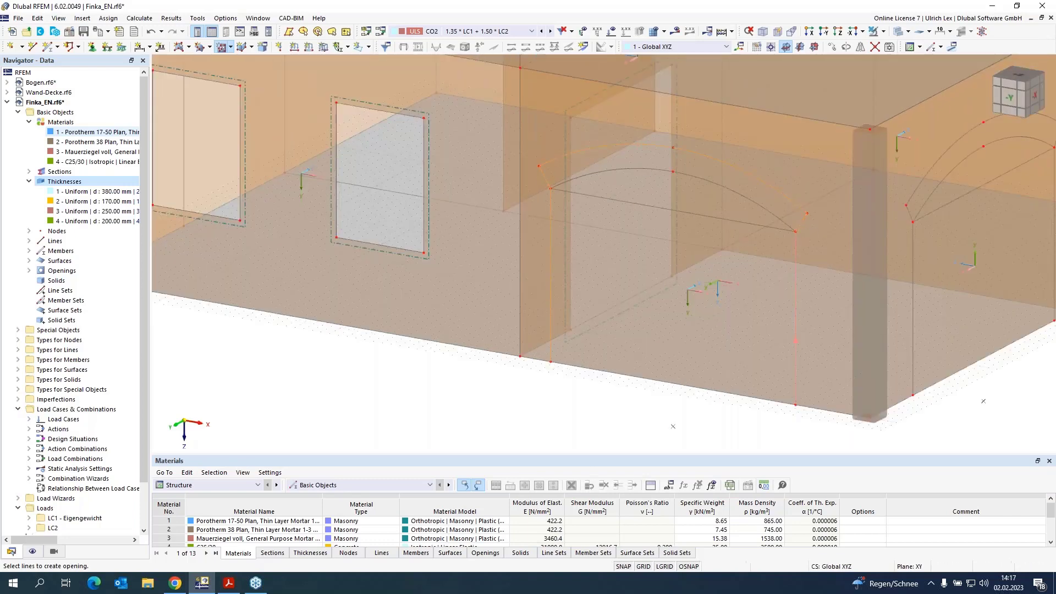
{"action": "left_click", "coordinate": [688, 386]}
Step: Create an opening for the second arched doorway and finish the opening command
{"action": "scroll", "coordinate": [709, 352], "scroll_direction": "down", "scroll_amount": 2}
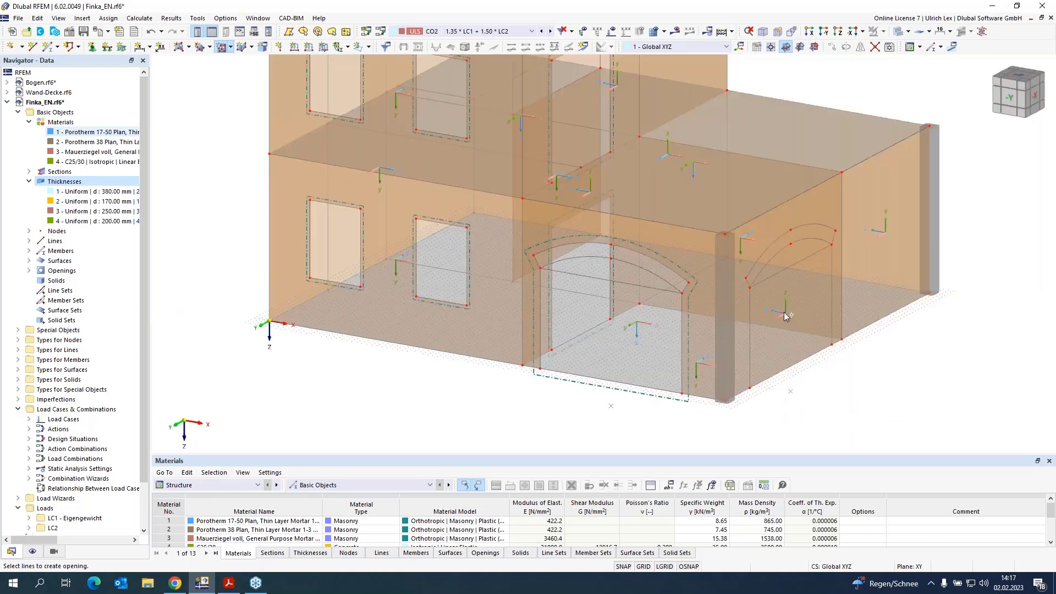
{"action": "scroll", "coordinate": [724, 328], "scroll_direction": "up", "scroll_amount": 4}
{"action": "left_click", "coordinate": [724, 328]}
{"action": "left_click", "coordinate": [721, 259]}
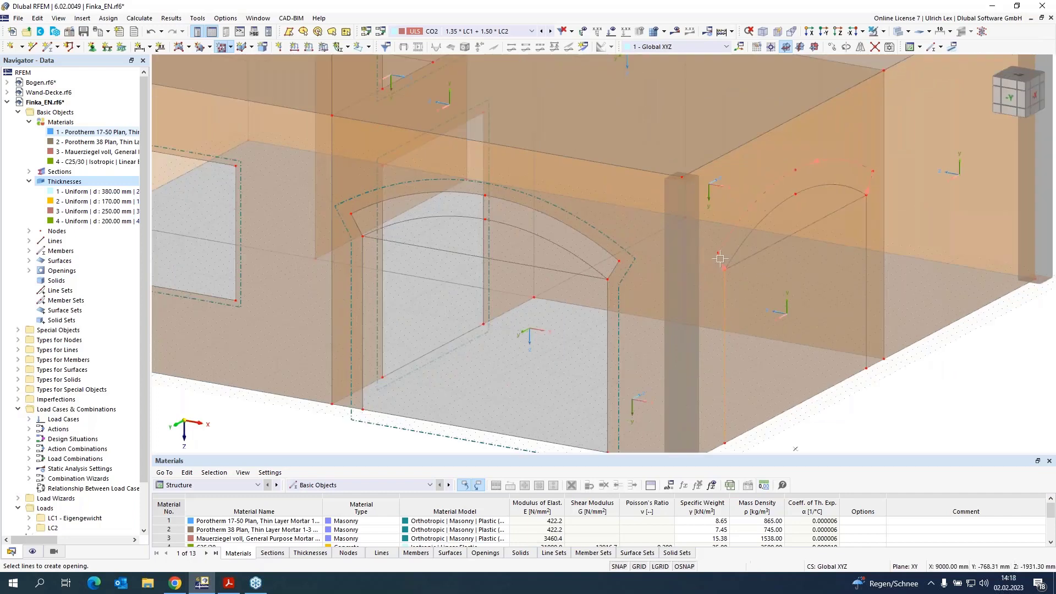
{"action": "left_click", "coordinate": [866, 223]}
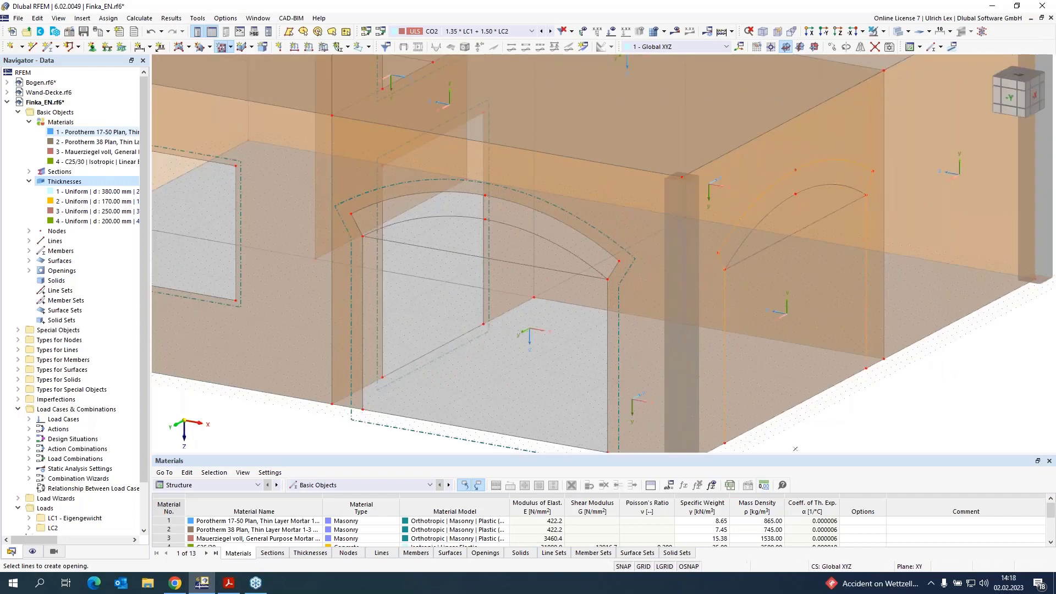
{"action": "left_click", "coordinate": [845, 378]}
{"action": "scroll", "coordinate": [844, 352], "scroll_direction": "down", "scroll_amount": 3}
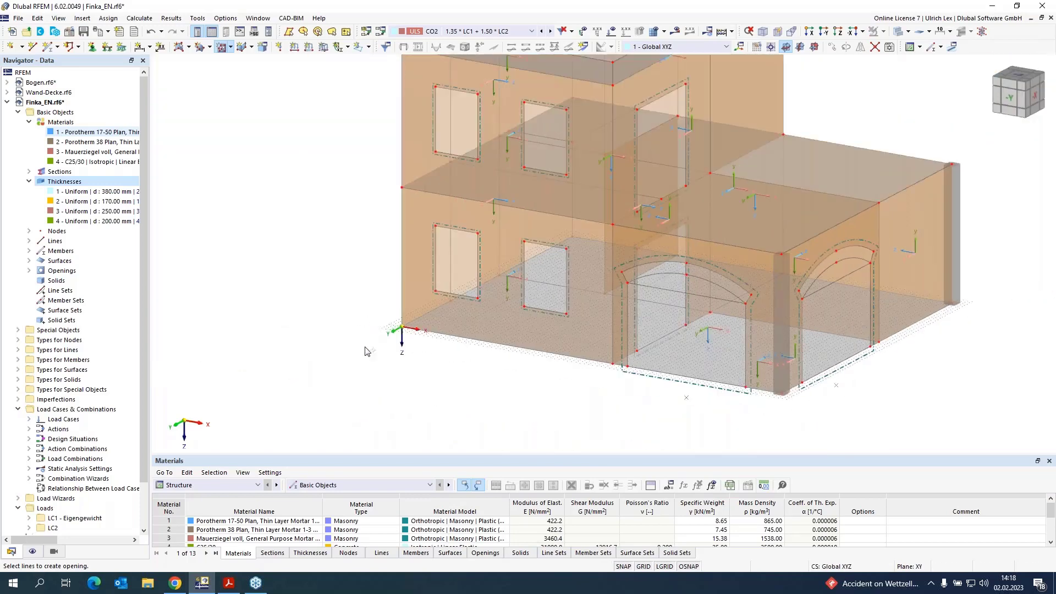
{"action": "key", "text": "Escape"}
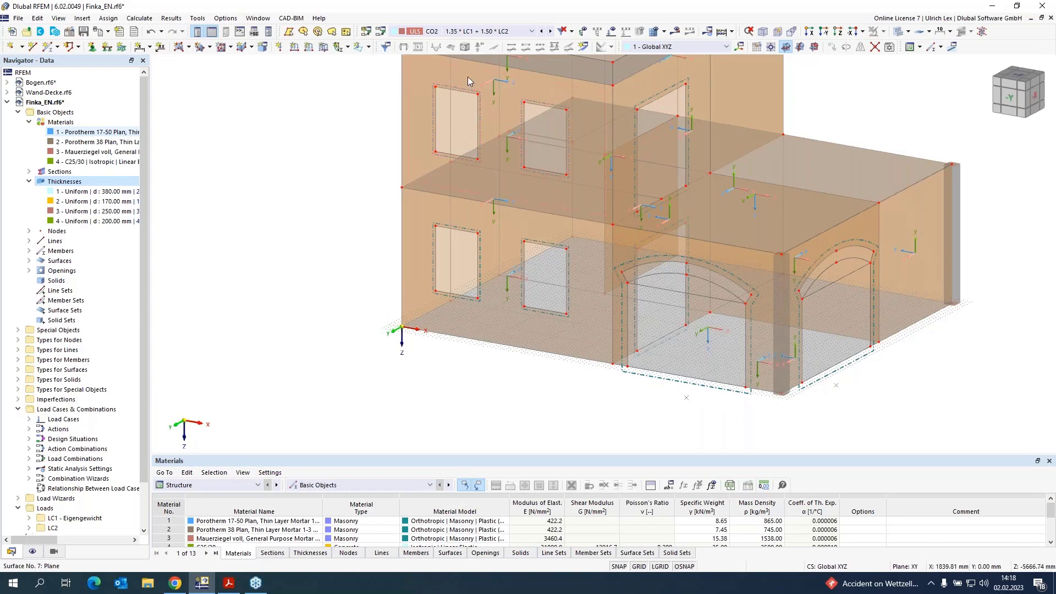
Step: Define the four window lintel lines as a member
{"action": "scroll", "coordinate": [407, 239], "scroll_direction": "down", "scroll_amount": 1}
{"action": "scroll", "coordinate": [489, 88], "scroll_direction": "up", "scroll_amount": 4}
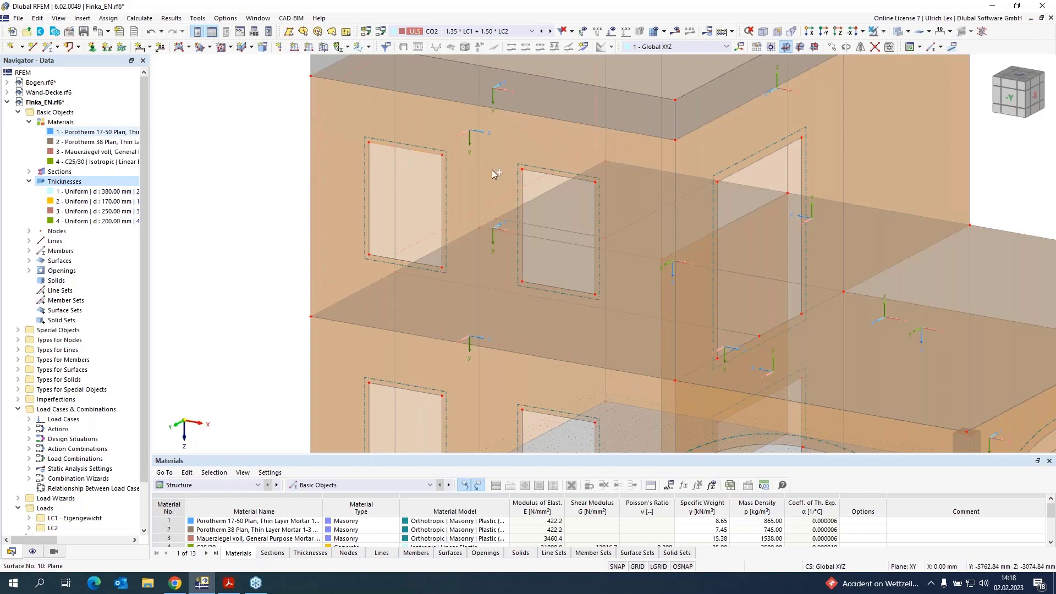
{"action": "double_click", "coordinate": [546, 414]}
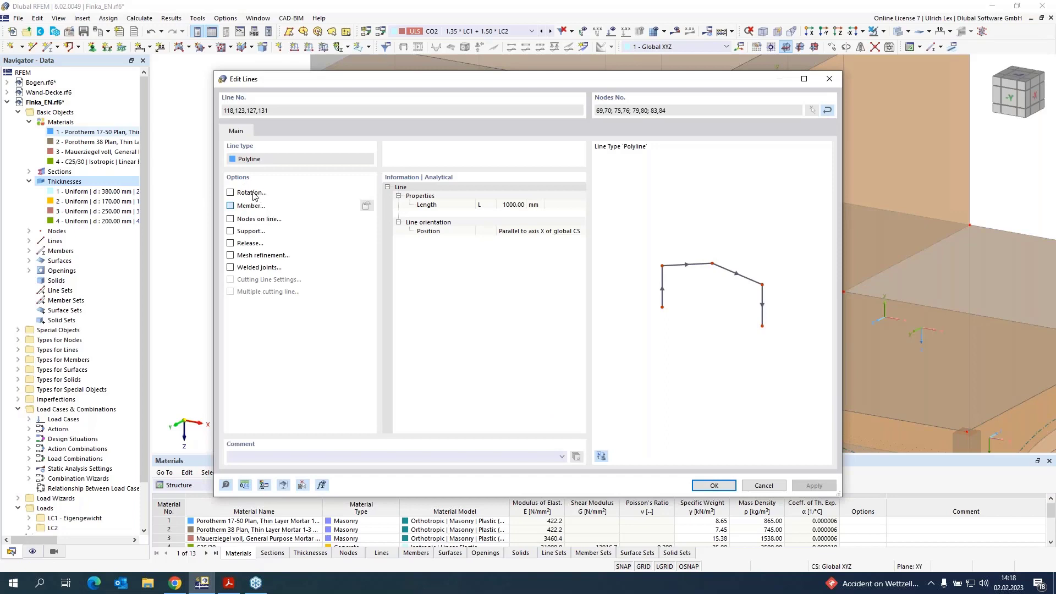
{"action": "left_click", "coordinate": [231, 206]}
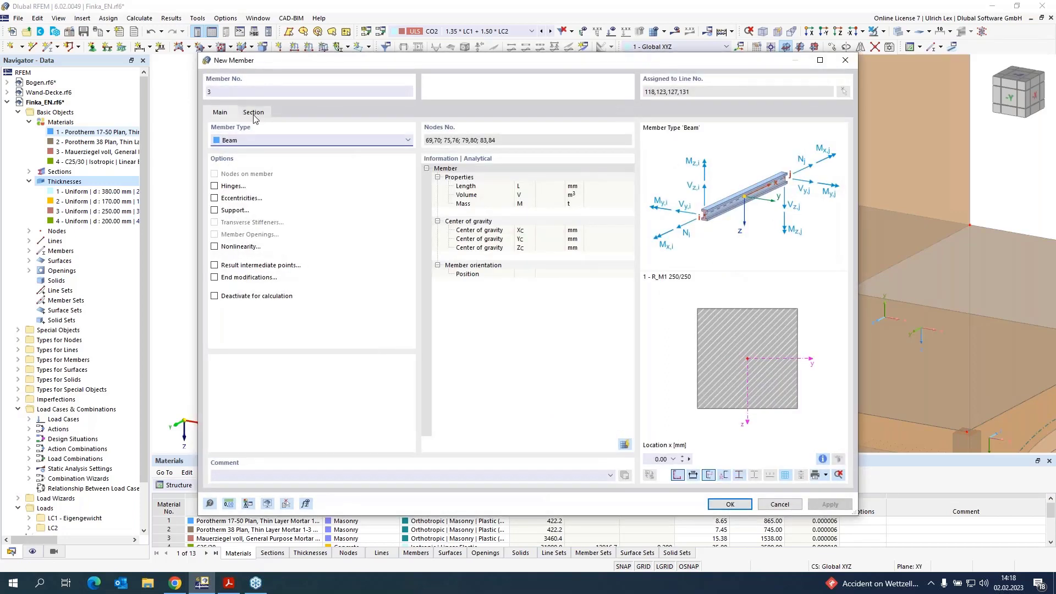
{"action": "left_click", "coordinate": [253, 113]}
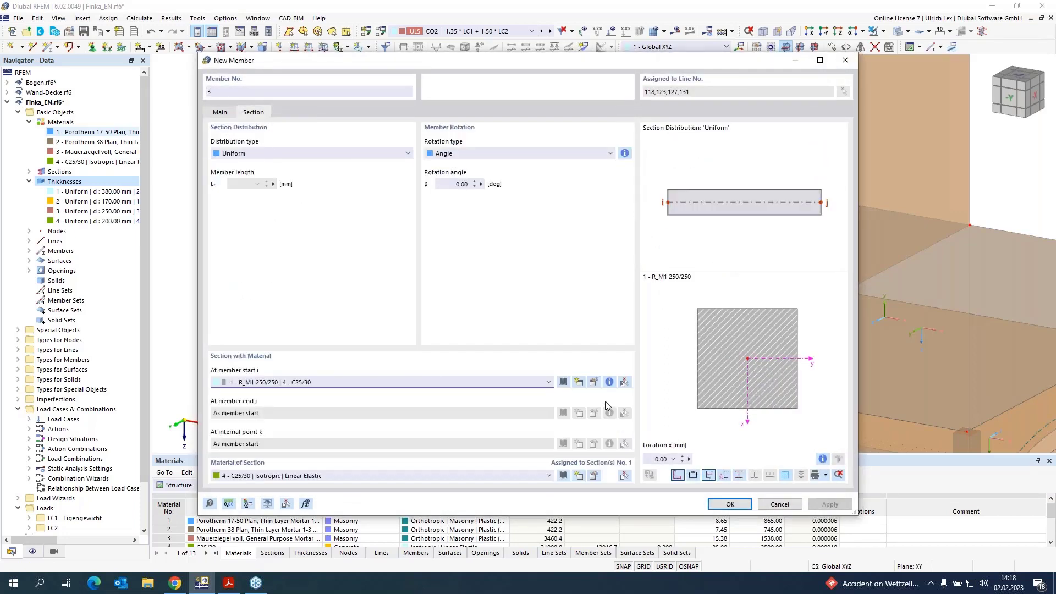
Step: Give the lintel member a new C25/30 rectangular section of 300 × 50 mm and confirm
{"action": "left_click", "coordinate": [581, 383]}
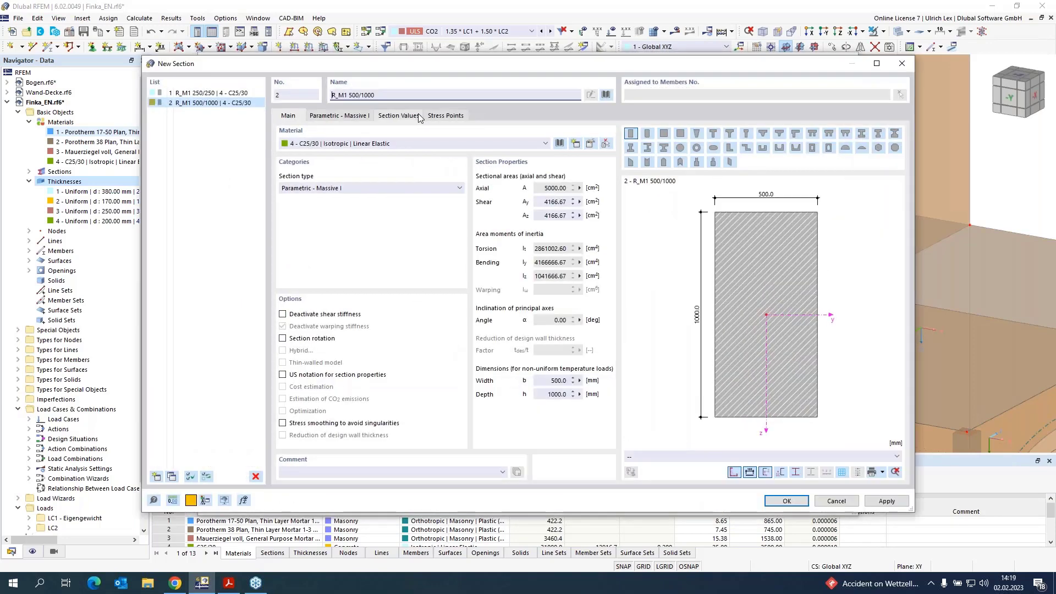
{"action": "left_click", "coordinate": [339, 115]}
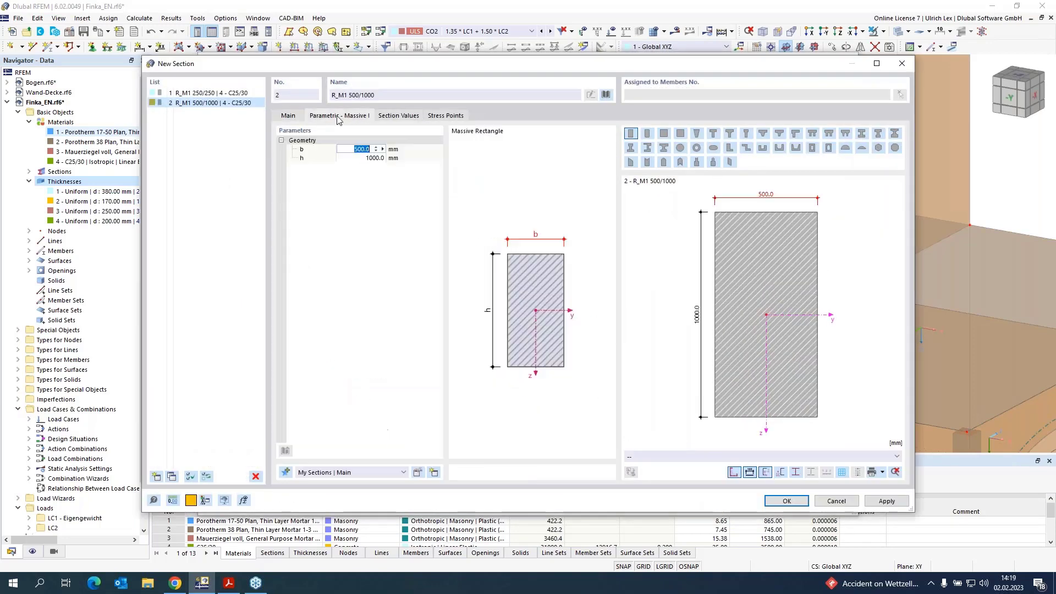
{"action": "left_click", "coordinate": [362, 149]}
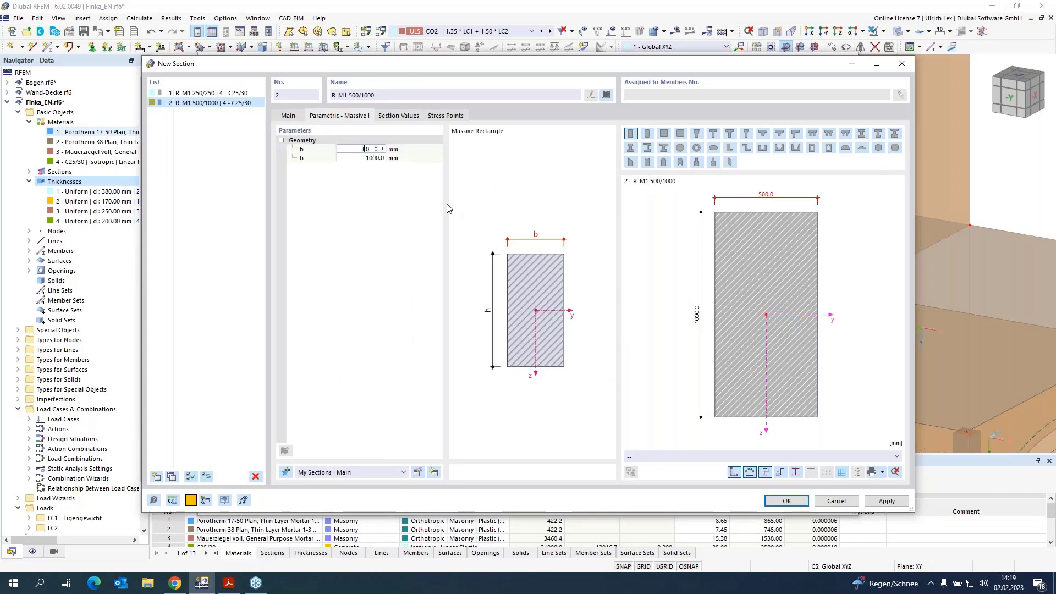
{"action": "key", "text": "Tab"}
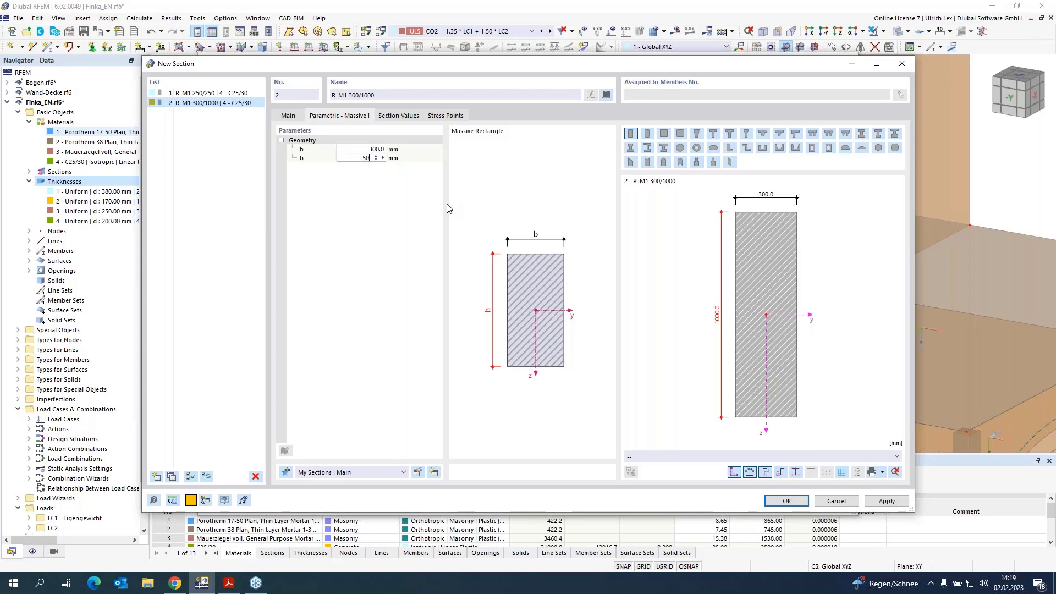
{"action": "key", "text": "Return"}
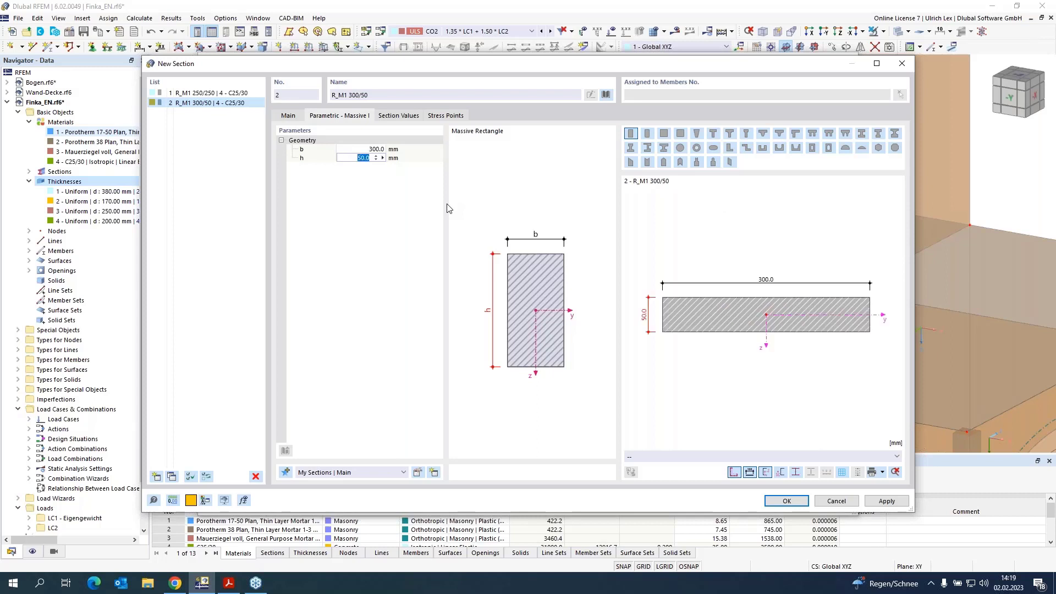
{"action": "left_click", "coordinate": [786, 501]}
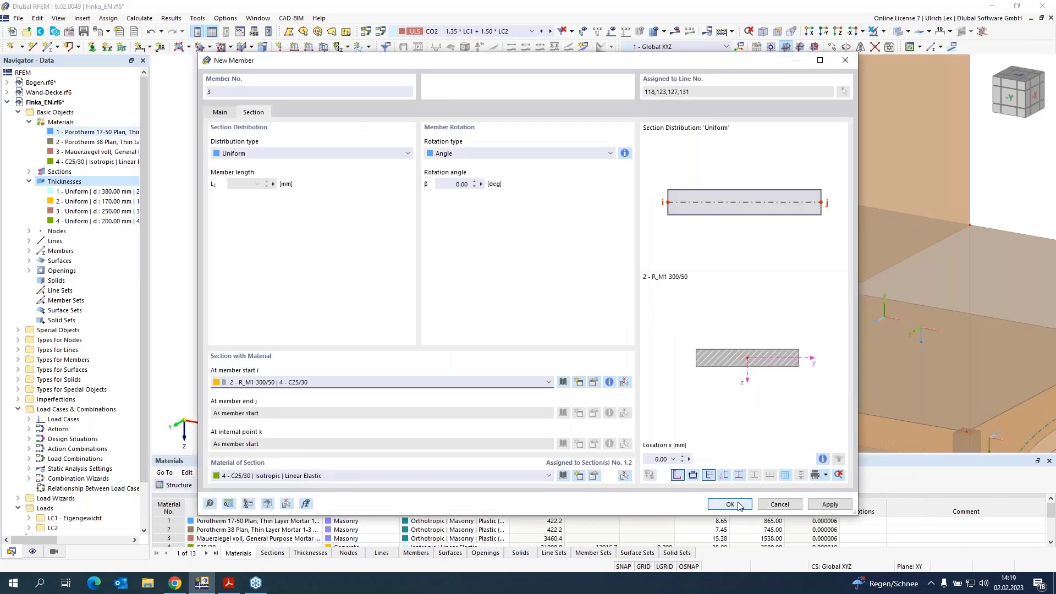
{"action": "left_click", "coordinate": [736, 504]}
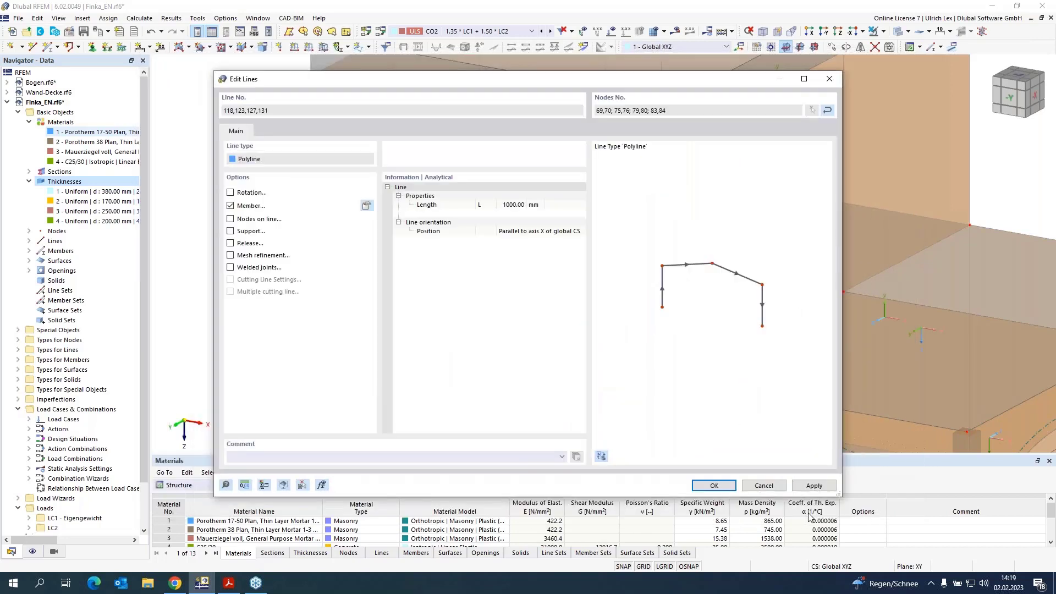
{"action": "left_click", "coordinate": [712, 485]}
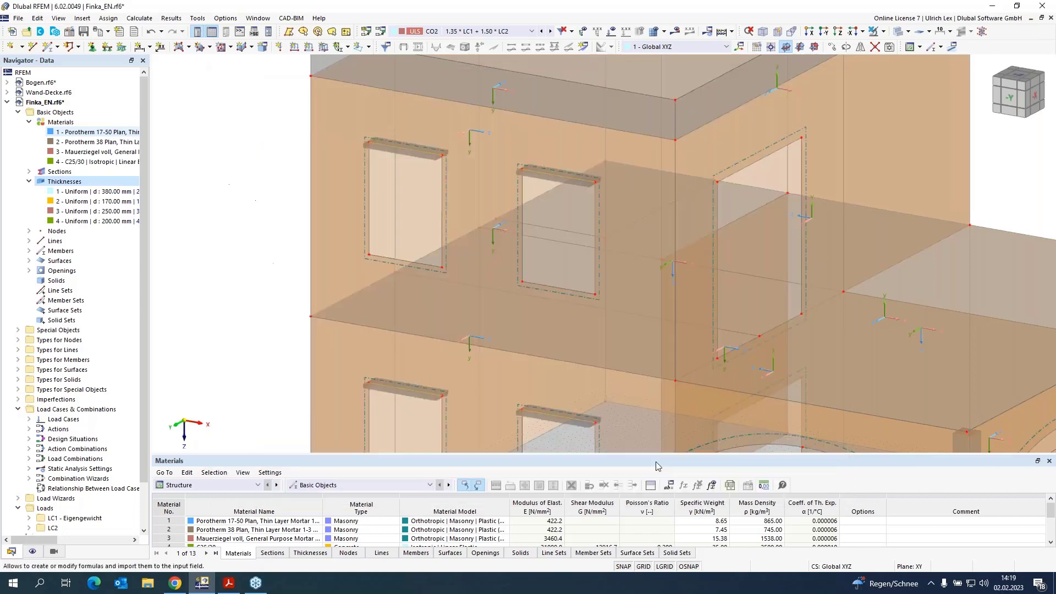
Step: Switch to the front elevation view of the model
{"action": "scroll", "coordinate": [246, 207], "scroll_direction": "down", "scroll_amount": 2}
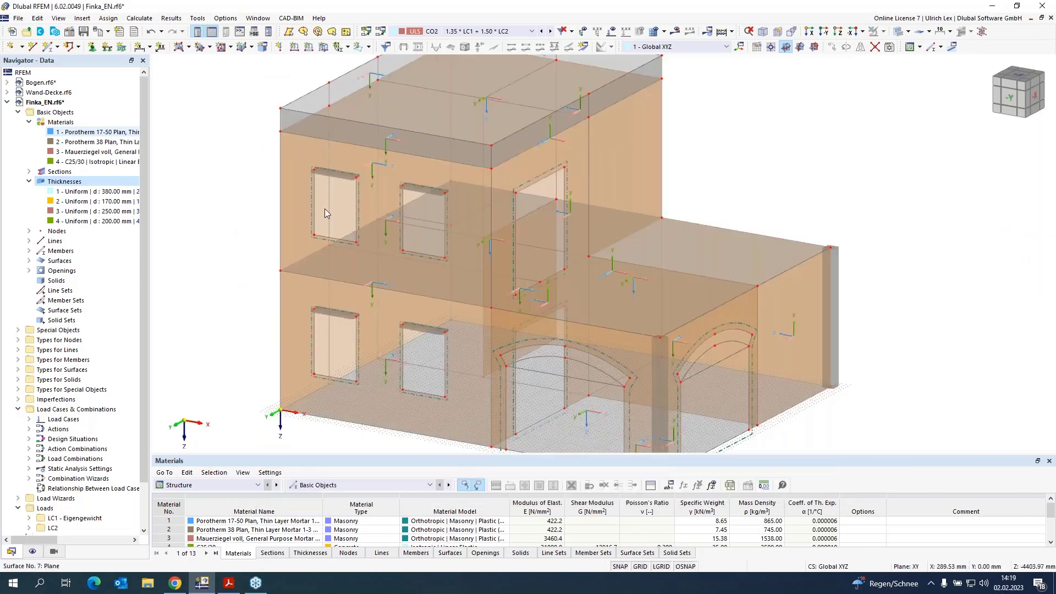
{"action": "middle_click_drag", "start_coordinate": [772, 187], "coordinate": [791, 144], "text": "ctrl"}
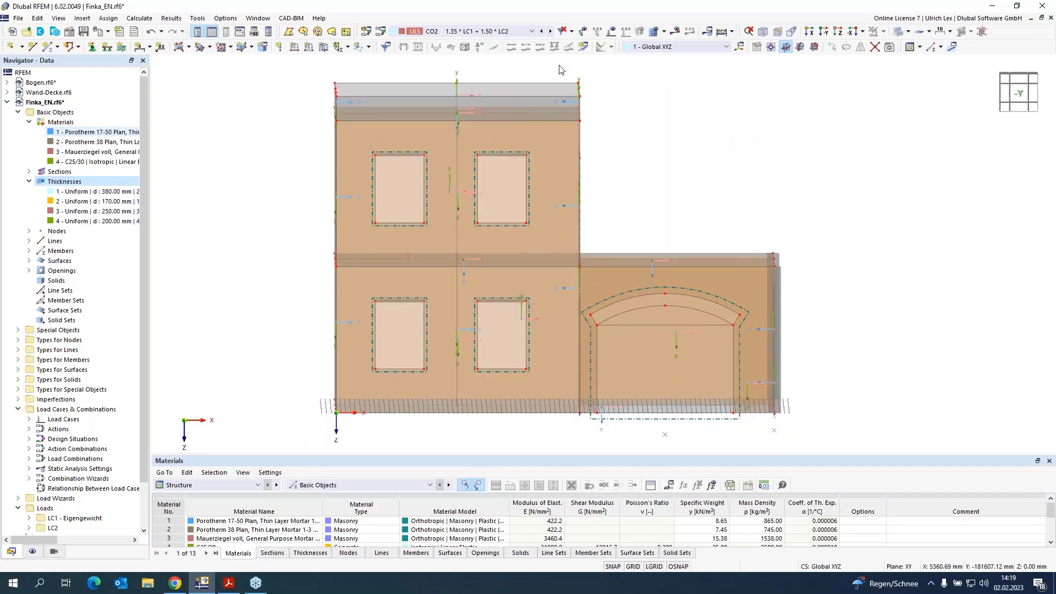
Step: Select the front wall area and display only the selected objects in visibility mode, zoomed into the upper opening
{"action": "left_click_drag", "start_coordinate": [561, 63], "coordinate": [586, 445]}
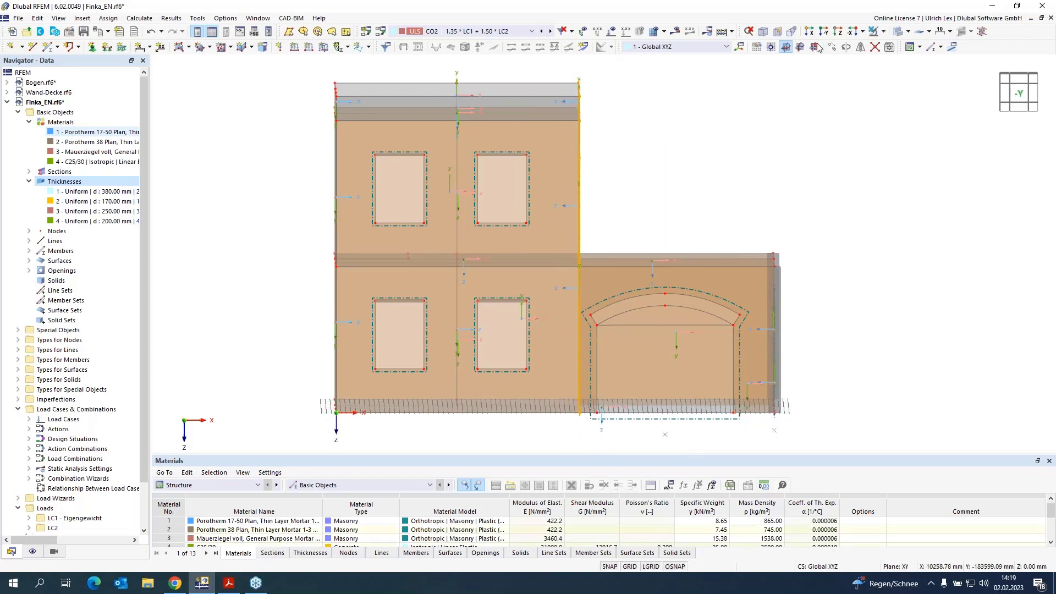
{"action": "left_click", "coordinate": [908, 31]}
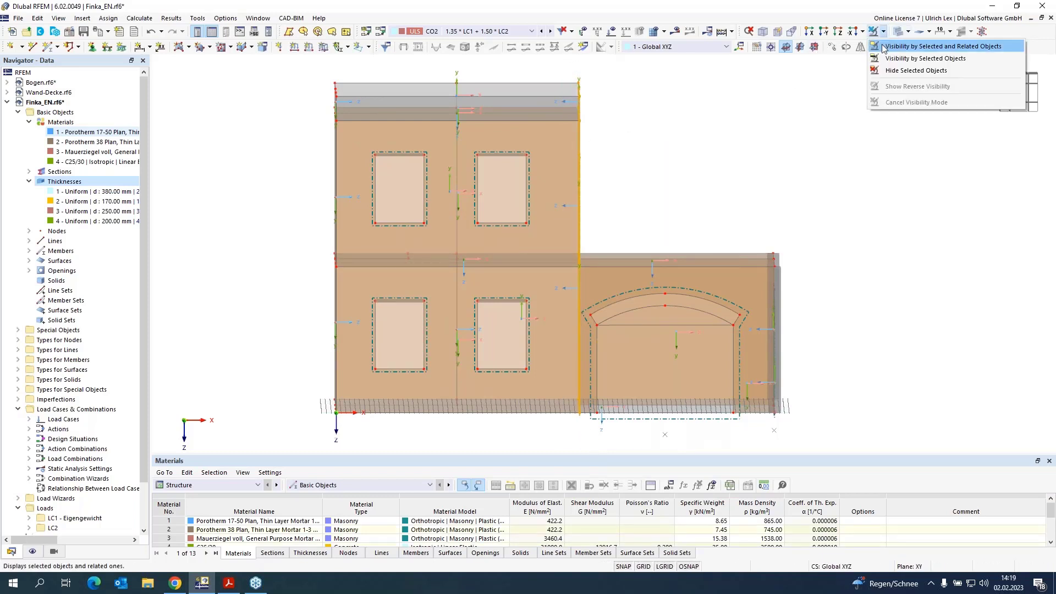
{"action": "left_click", "coordinate": [935, 39]}
{"action": "middle_click_drag", "start_coordinate": [844, 157], "coordinate": [699, 196], "text": "ctrl"}
{"action": "scroll", "coordinate": [512, 155], "scroll_direction": "up", "scroll_amount": 5}
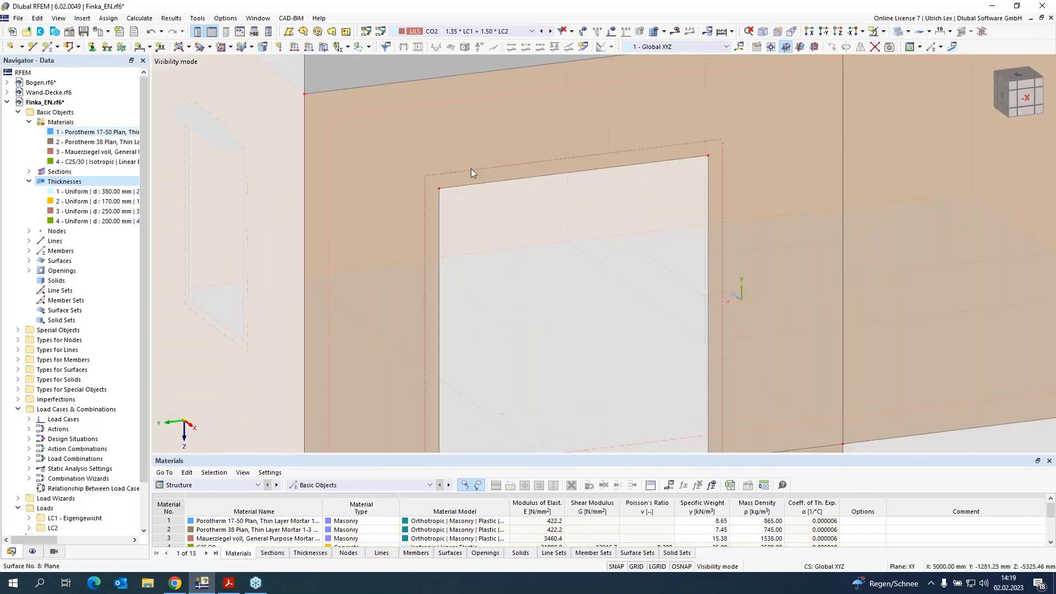
Step: Turn on parallel object snapping and draw lintel lines of 100 mm and 2100 mm along the top of the upper opening
{"action": "right_click", "coordinate": [680, 566]}
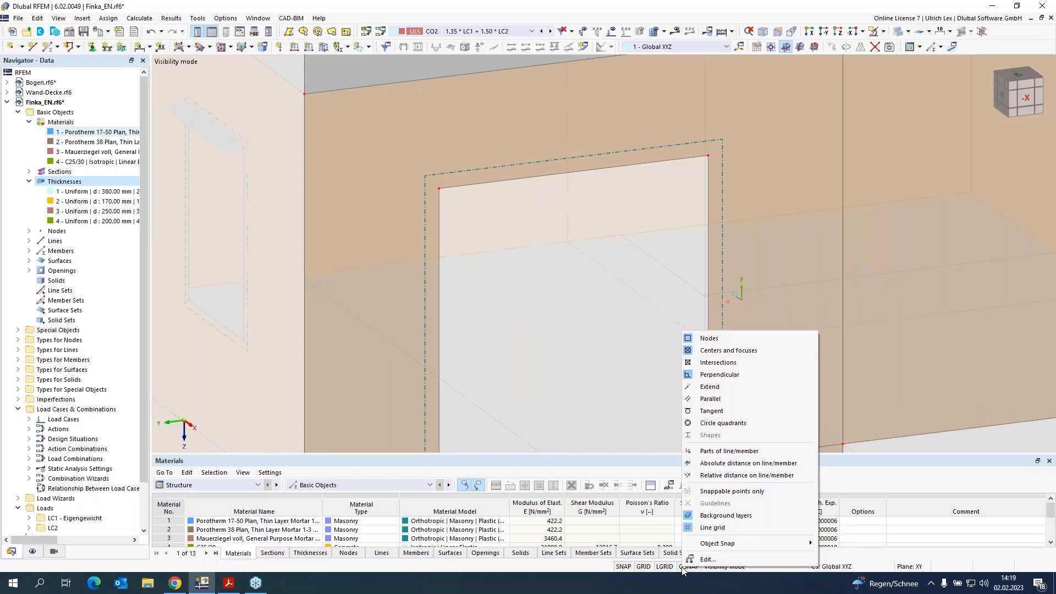
{"action": "left_click", "coordinate": [738, 399]}
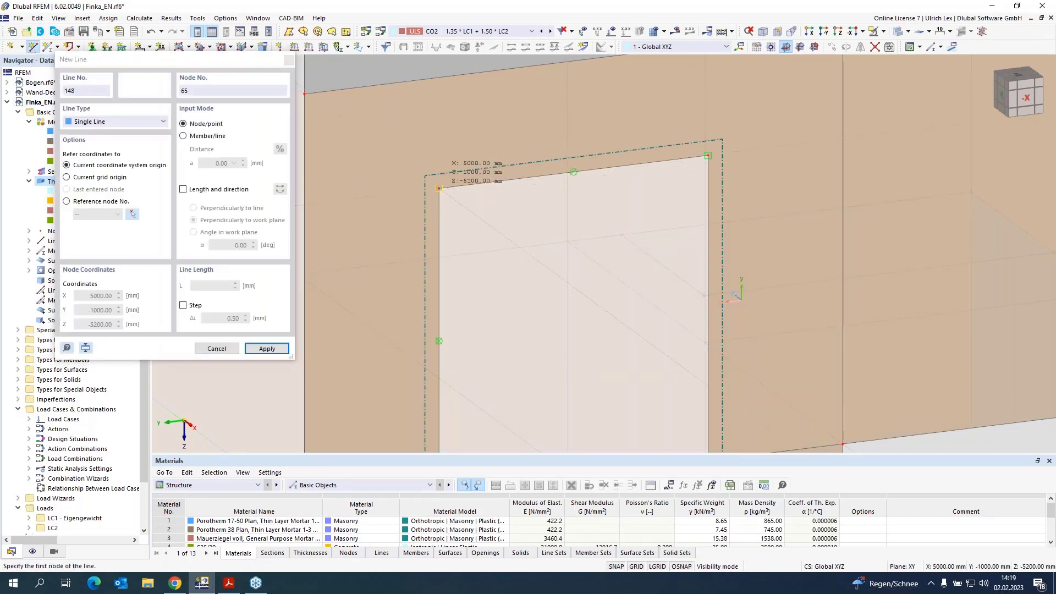
{"action": "left_click", "coordinate": [439, 189]}
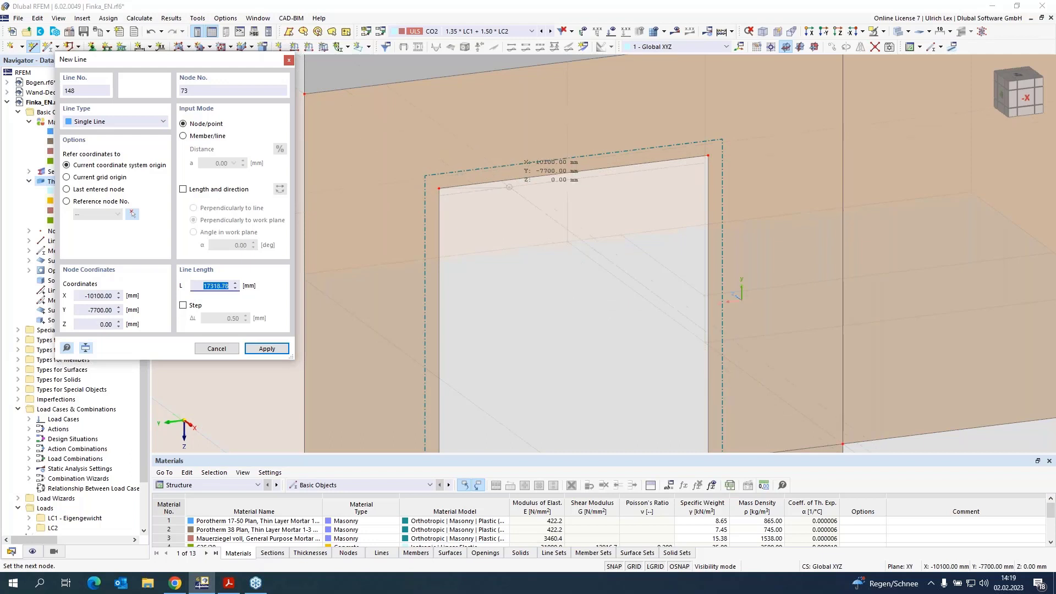
{"action": "scroll", "coordinate": [509, 187], "scroll_direction": "up", "scroll_amount": 3}
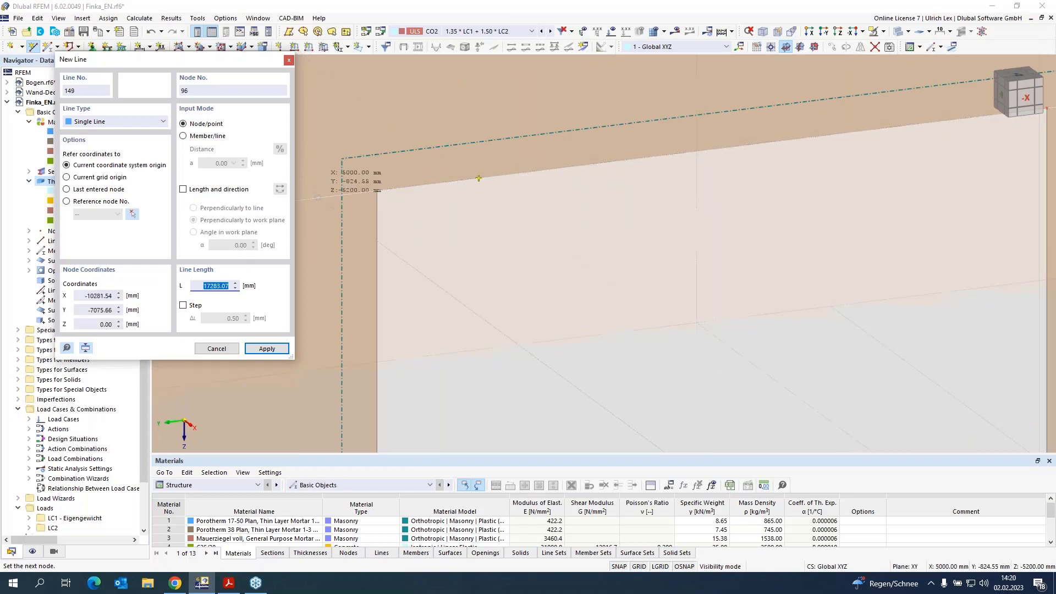
{"action": "left_click", "coordinate": [377, 191]}
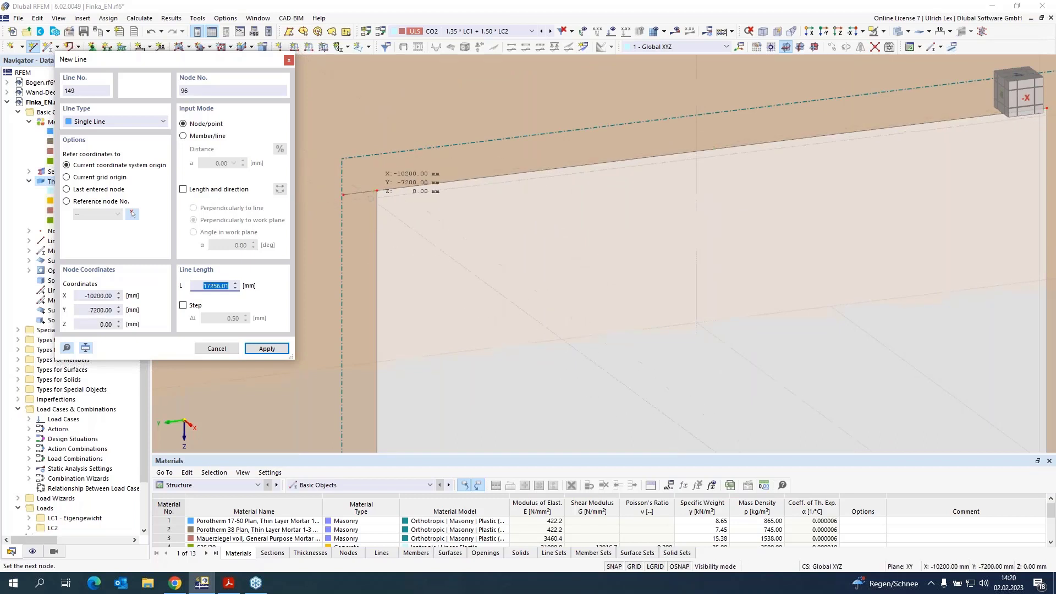
{"action": "scroll", "coordinate": [322, 256], "scroll_direction": "down", "scroll_amount": 3}
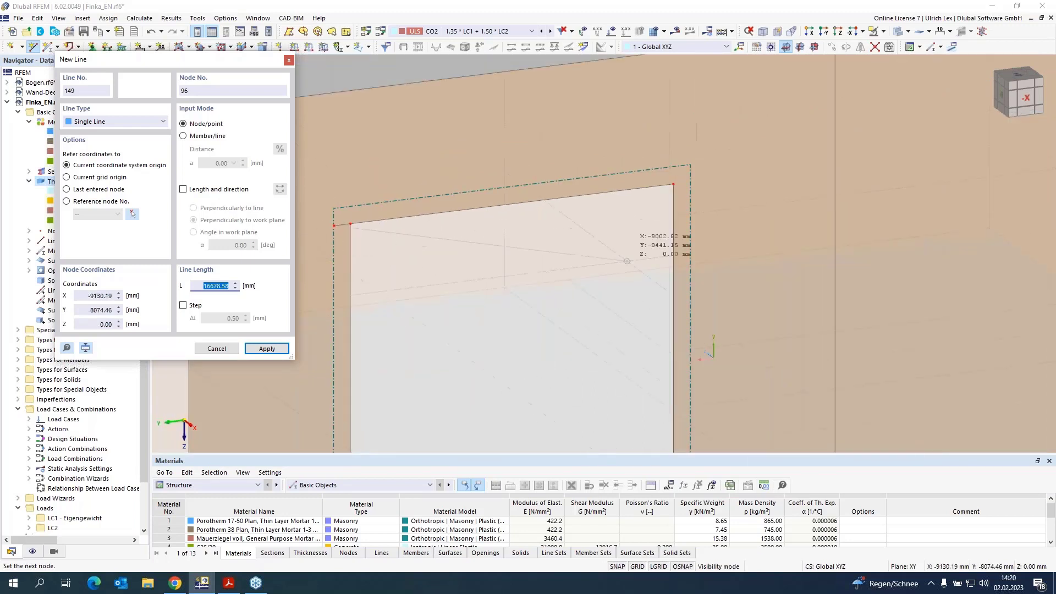
{"action": "scroll", "coordinate": [654, 171], "scroll_direction": "up", "scroll_amount": 3}
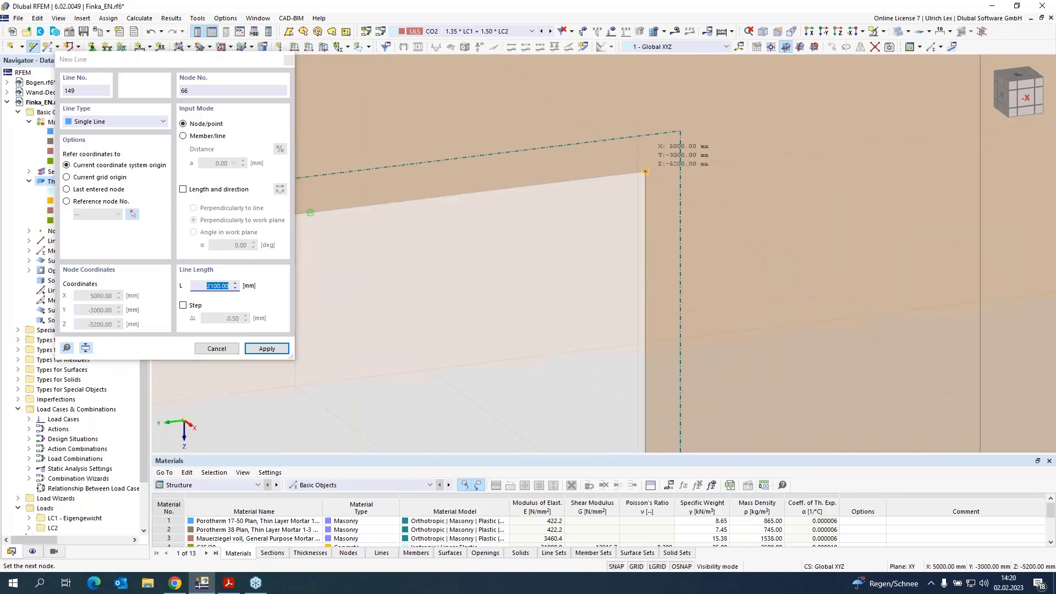
{"action": "left_click", "coordinate": [645, 172]}
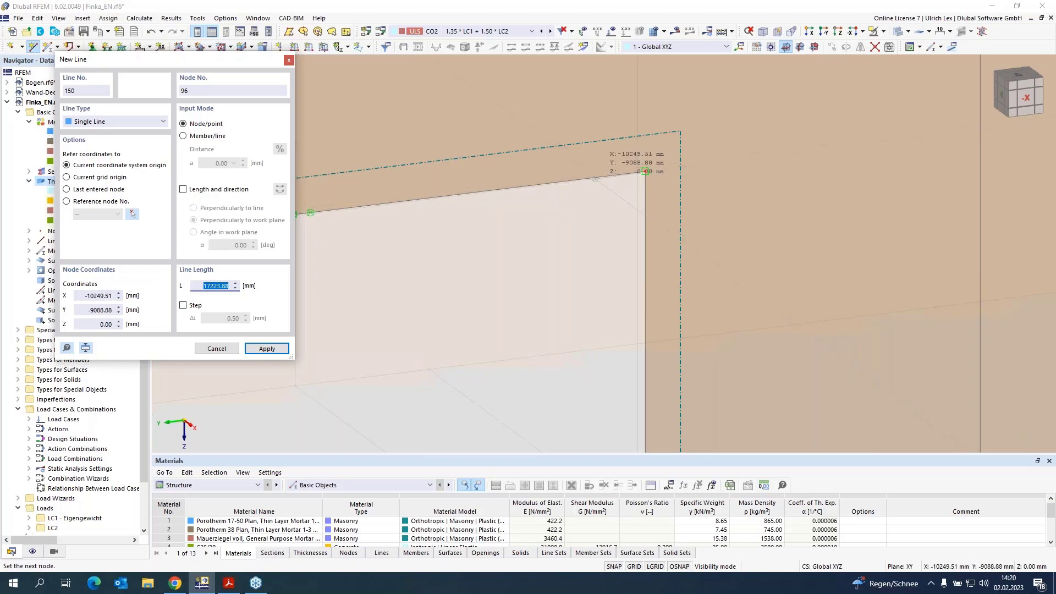
{"action": "left_click", "coordinate": [644, 172]}
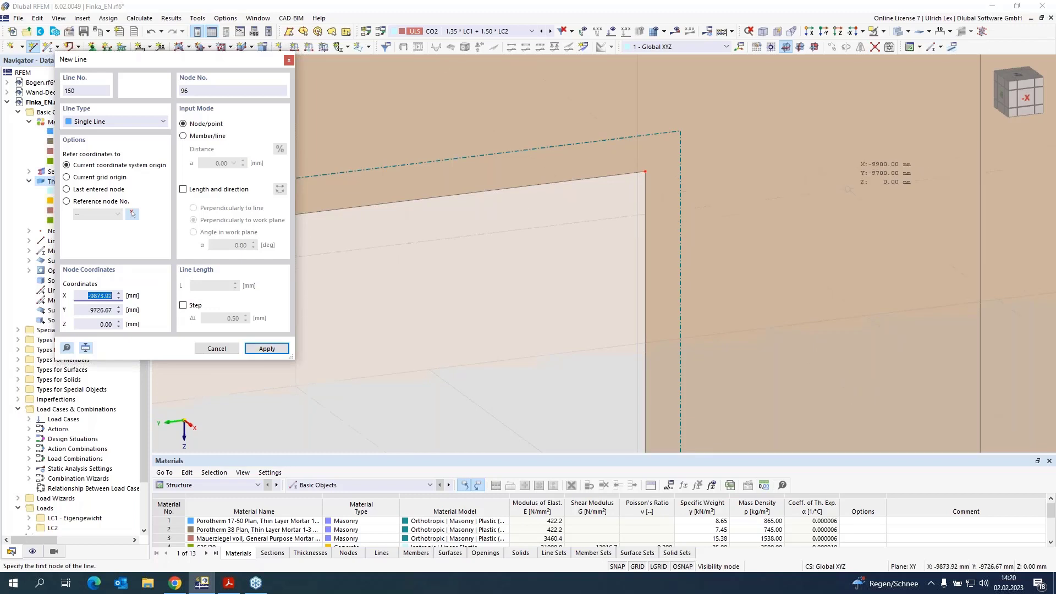
{"action": "key", "text": "Escape"}
Step: Switch the model to transparent display and examine the new lintel lines around the upper opening
{"action": "scroll", "coordinate": [848, 195], "scroll_direction": "down", "scroll_amount": 3}
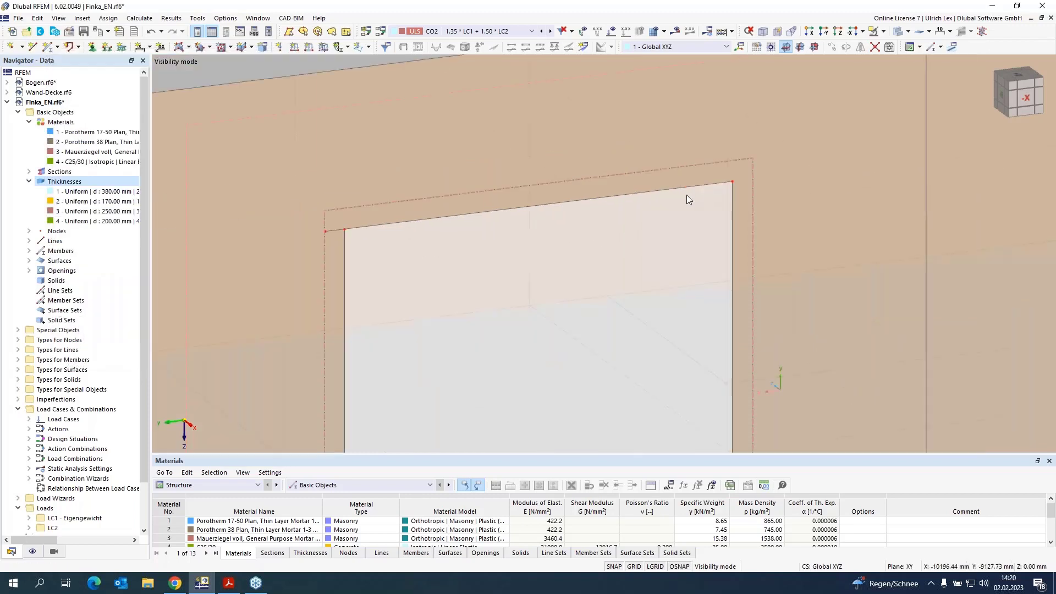
{"action": "left_click", "coordinate": [332, 230]}
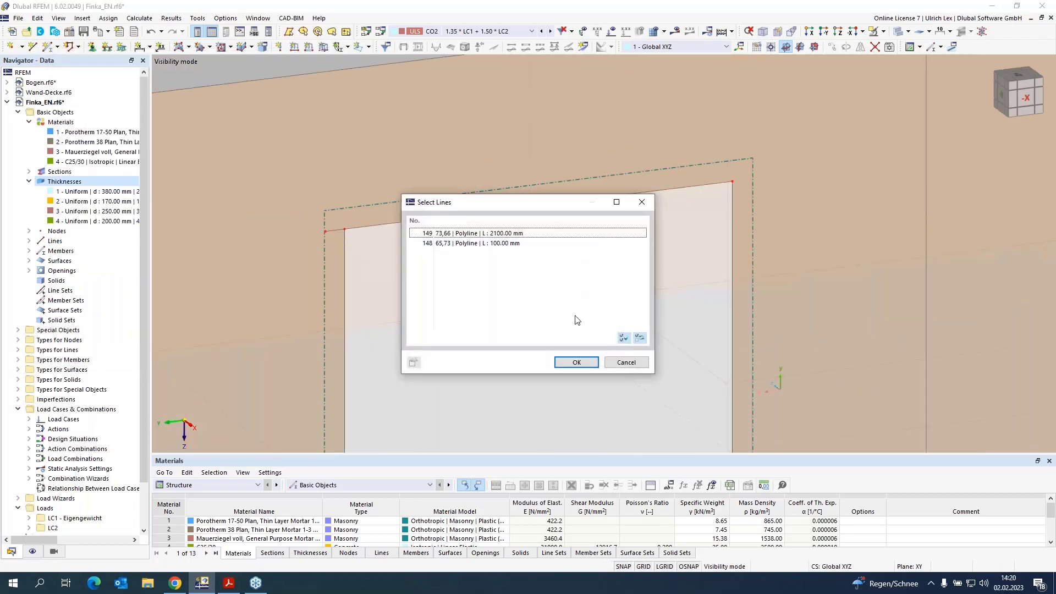
{"action": "left_click", "coordinate": [625, 362]}
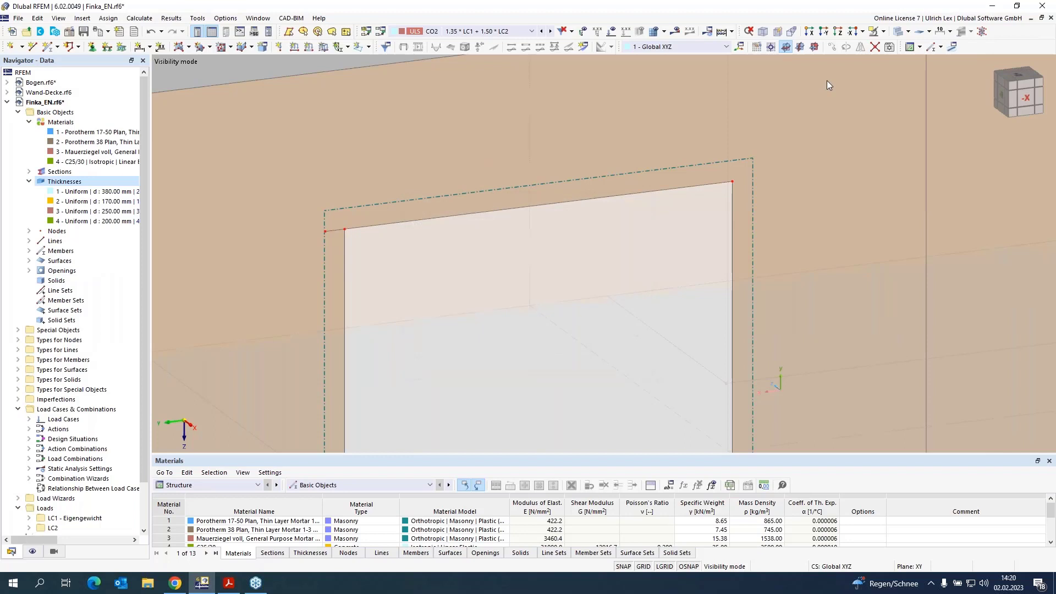
{"action": "left_click", "coordinate": [899, 31]}
{"action": "scroll", "coordinate": [338, 242], "scroll_direction": "up", "scroll_amount": 2}
{"action": "scroll", "coordinate": [337, 242], "scroll_direction": "up", "scroll_amount": 1}
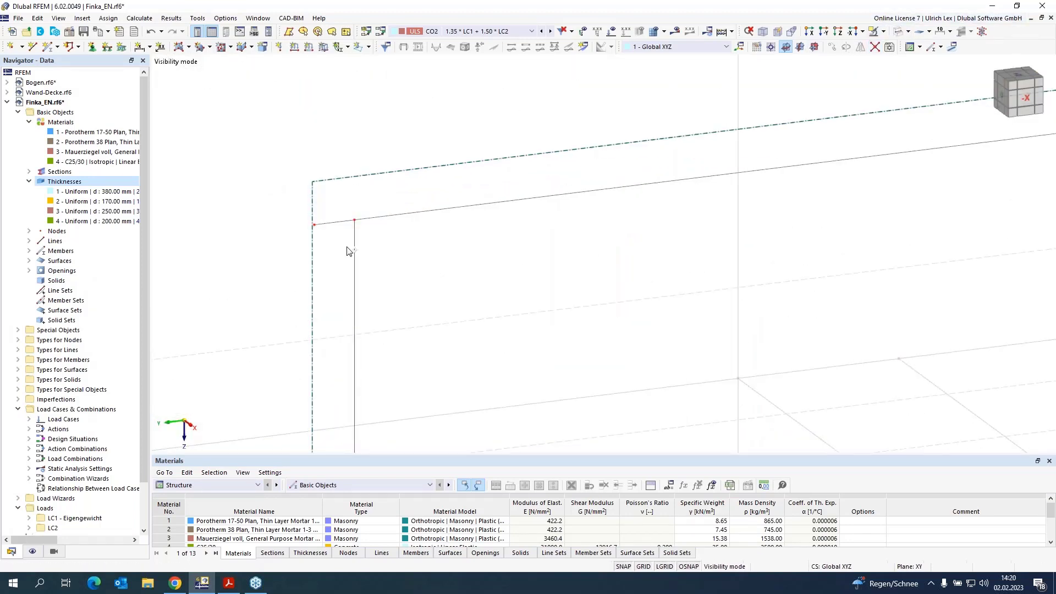
{"action": "scroll", "coordinate": [297, 256], "scroll_direction": "down", "scroll_amount": 3}
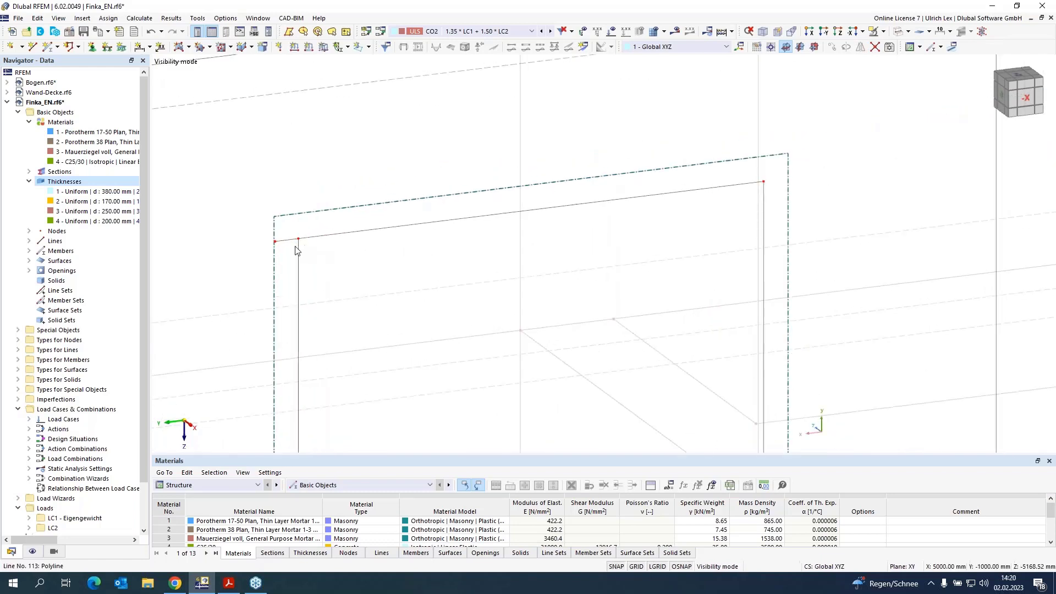
{"action": "left_click_drag", "start_coordinate": [333, 224], "coordinate": [765, 182]}
{"action": "scroll", "coordinate": [335, 143], "scroll_direction": "down", "scroll_amount": 5}
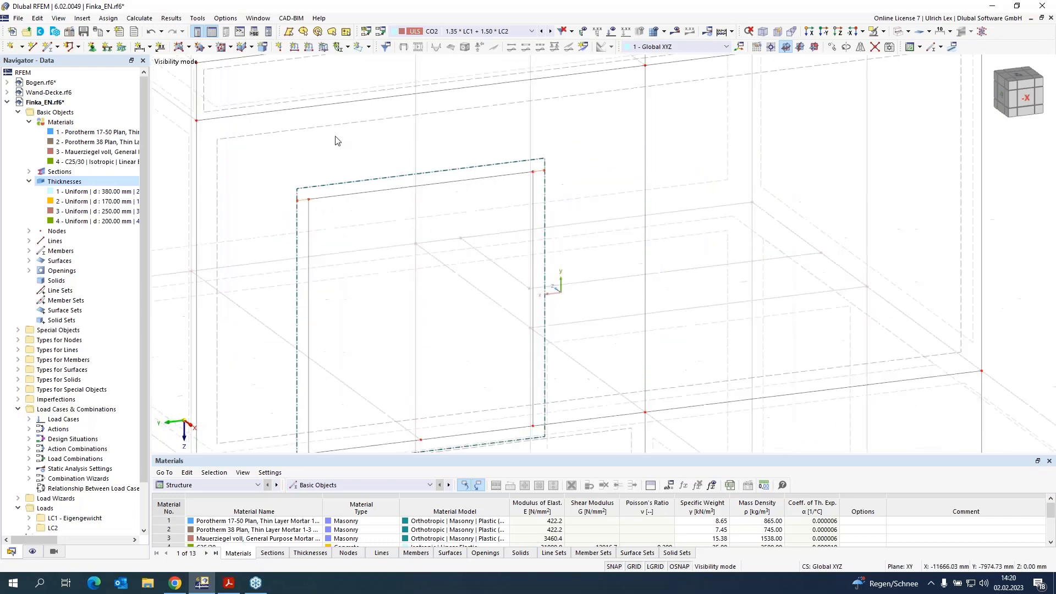
{"action": "scroll", "coordinate": [339, 197], "scroll_direction": "up", "scroll_amount": 1}
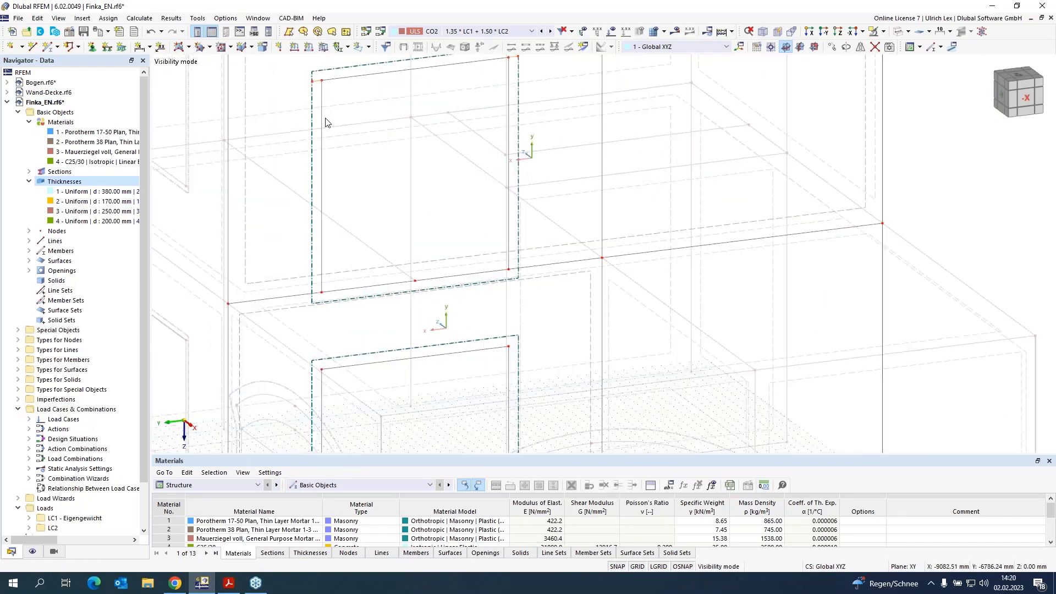
{"action": "scroll", "coordinate": [286, 112], "scroll_direction": "up", "scroll_amount": 1}
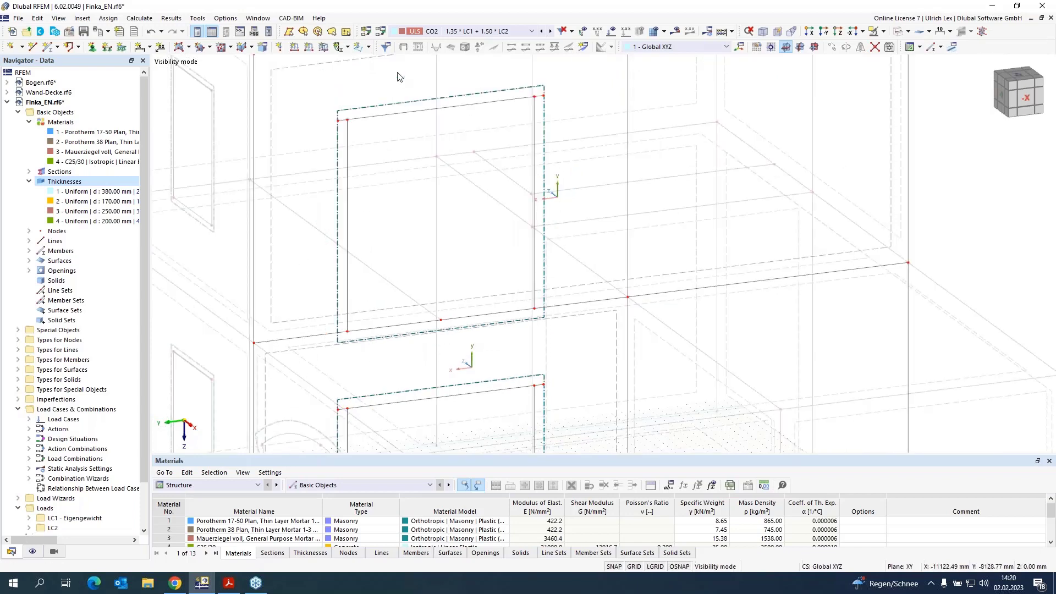
{"action": "scroll", "coordinate": [396, 110], "scroll_direction": "up", "scroll_amount": 2}
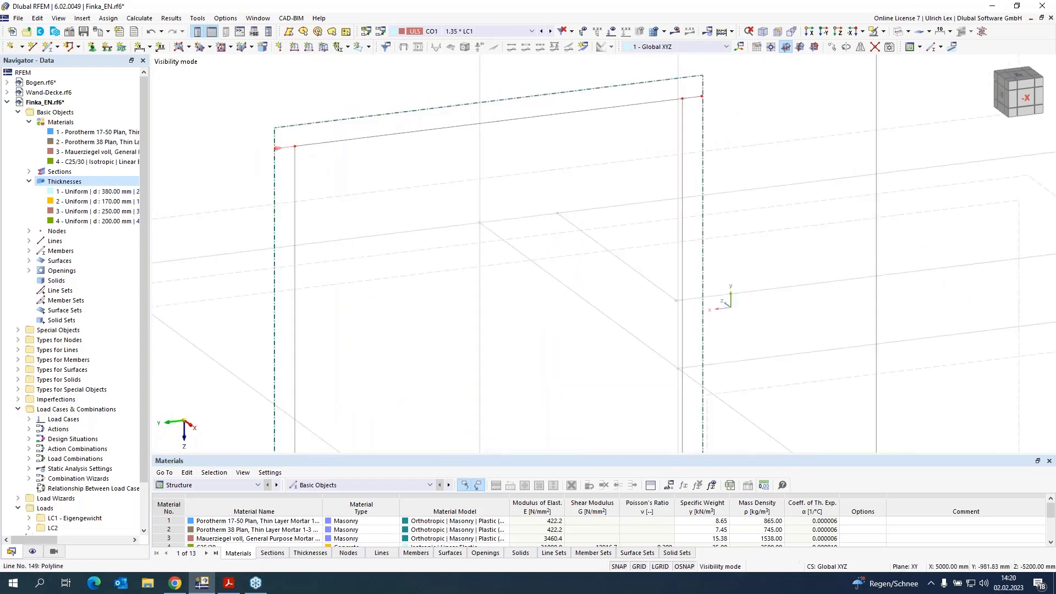
Step: Define the upper opening's lintel lines as a member with section R_M1 300/50 of C25/30
{"action": "double_click", "coordinate": [696, 99]}
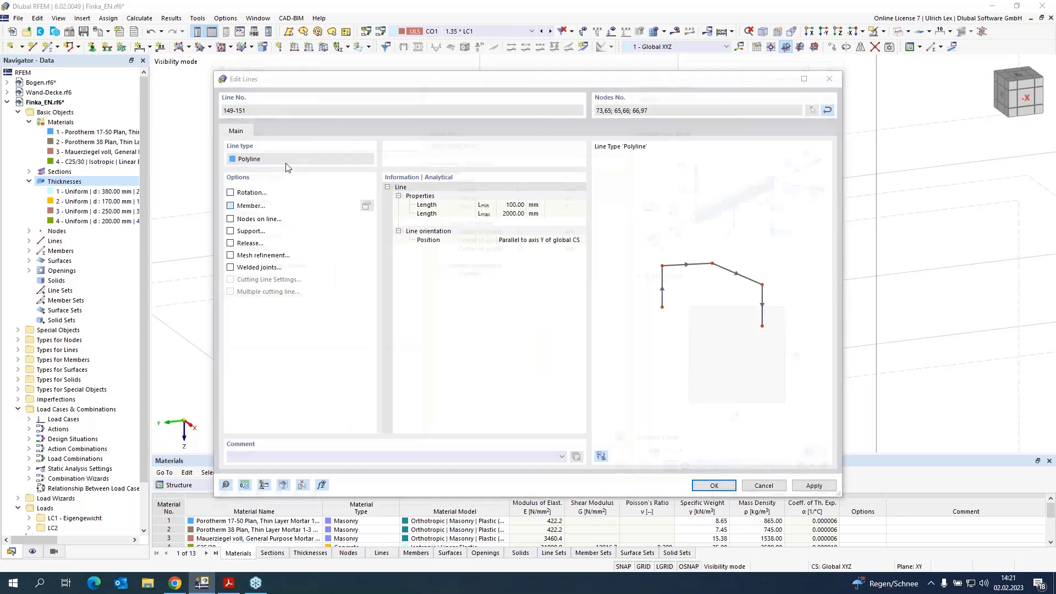
{"action": "left_click", "coordinate": [264, 114]}
{"action": "left_click", "coordinate": [378, 382]}
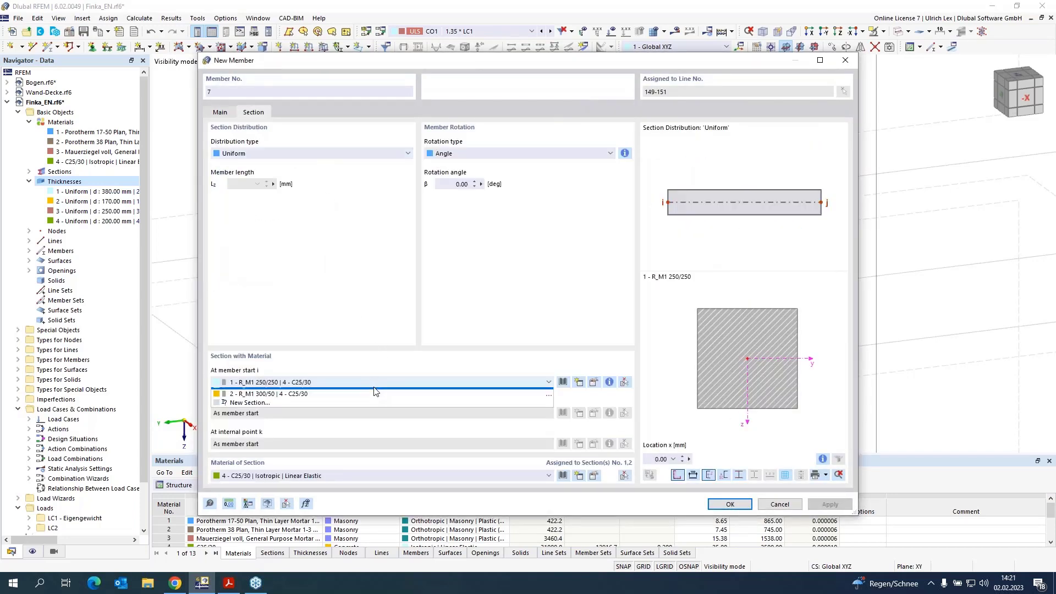
{"action": "left_click", "coordinate": [365, 405]}
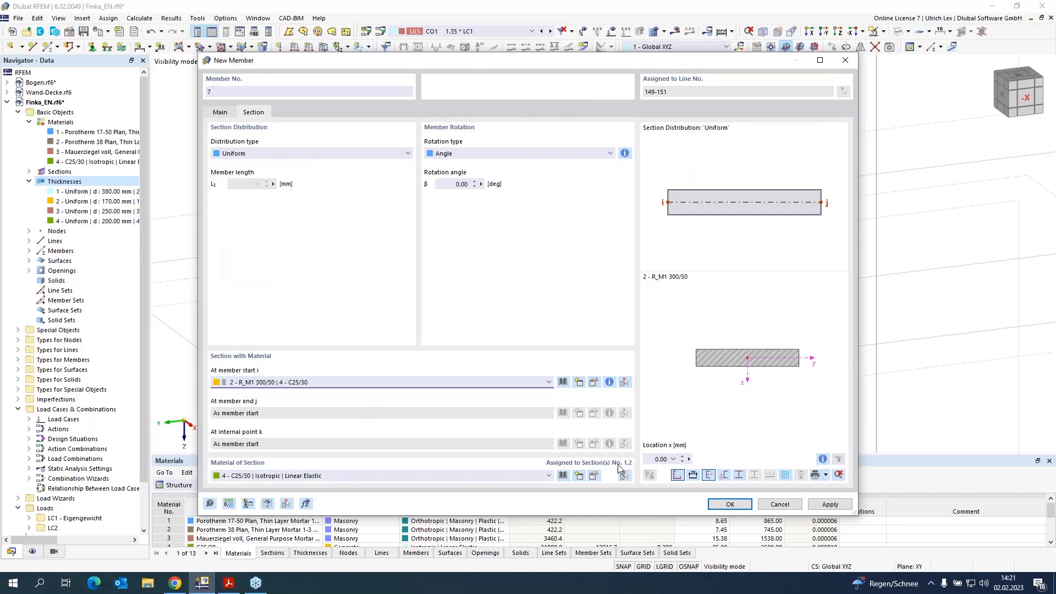
{"action": "left_click", "coordinate": [739, 504]}
{"action": "left_click", "coordinate": [713, 485]}
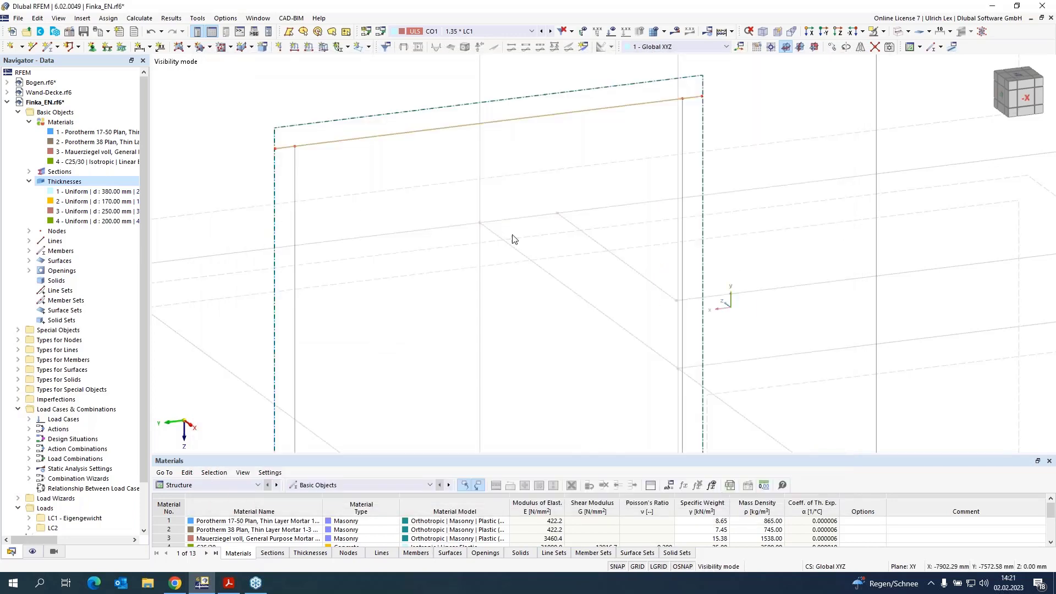
Step: Define the lintel lines over the lower opening as a member and choose its section
{"action": "scroll", "coordinate": [506, 213], "scroll_direction": "down", "scroll_amount": 3}
{"action": "scroll", "coordinate": [495, 264], "scroll_direction": "up", "scroll_amount": 4}
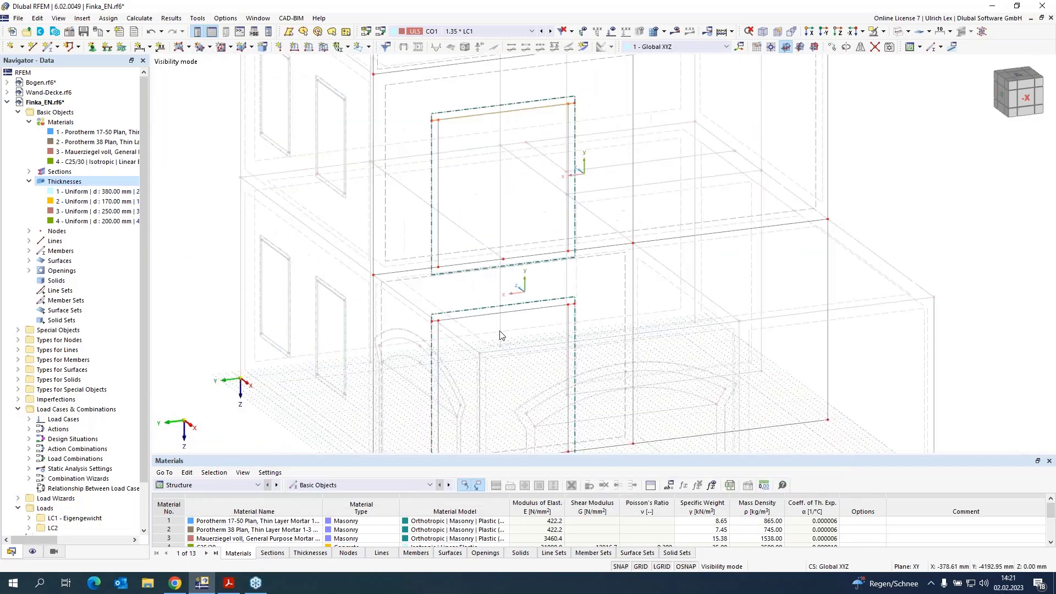
{"action": "scroll", "coordinate": [435, 335], "scroll_direction": "up", "scroll_amount": 1}
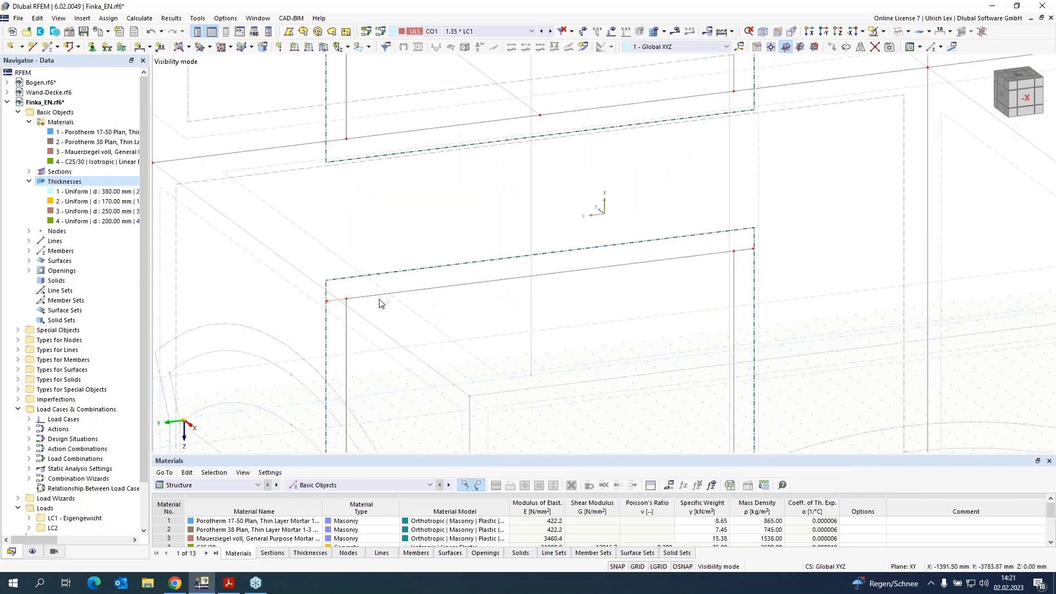
{"action": "double_click", "coordinate": [749, 255]}
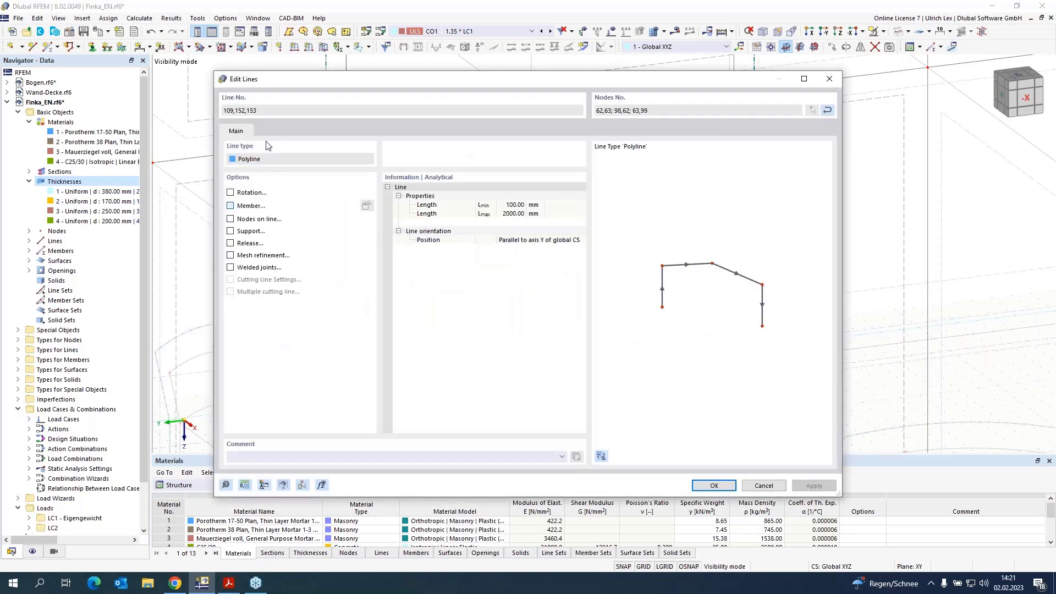
{"action": "left_click", "coordinate": [230, 205]}
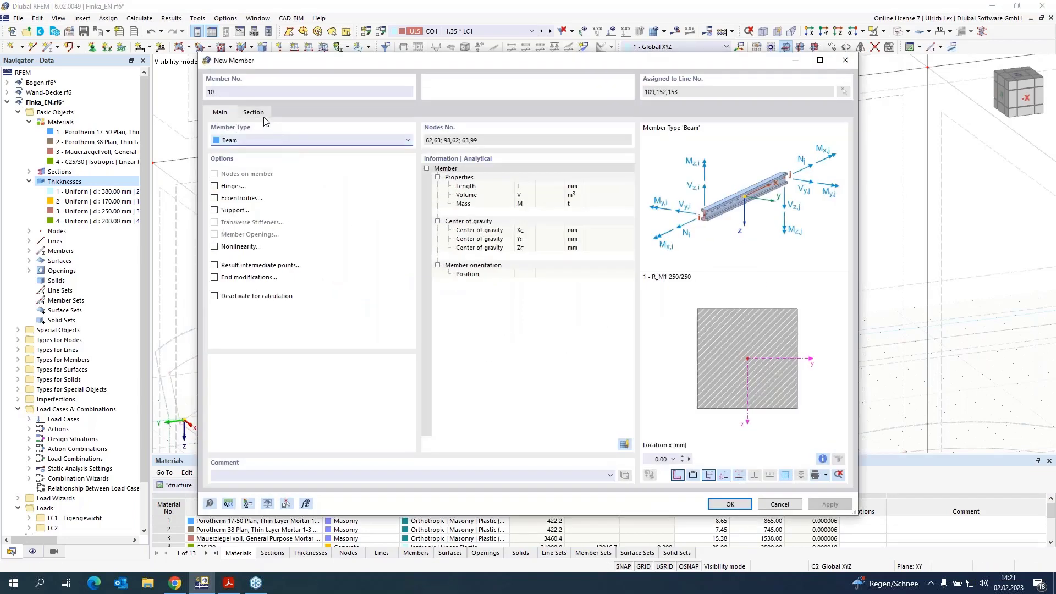
{"action": "left_click", "coordinate": [256, 113]}
{"action": "left_click", "coordinate": [401, 384]}
{"action": "left_click", "coordinate": [308, 403]}
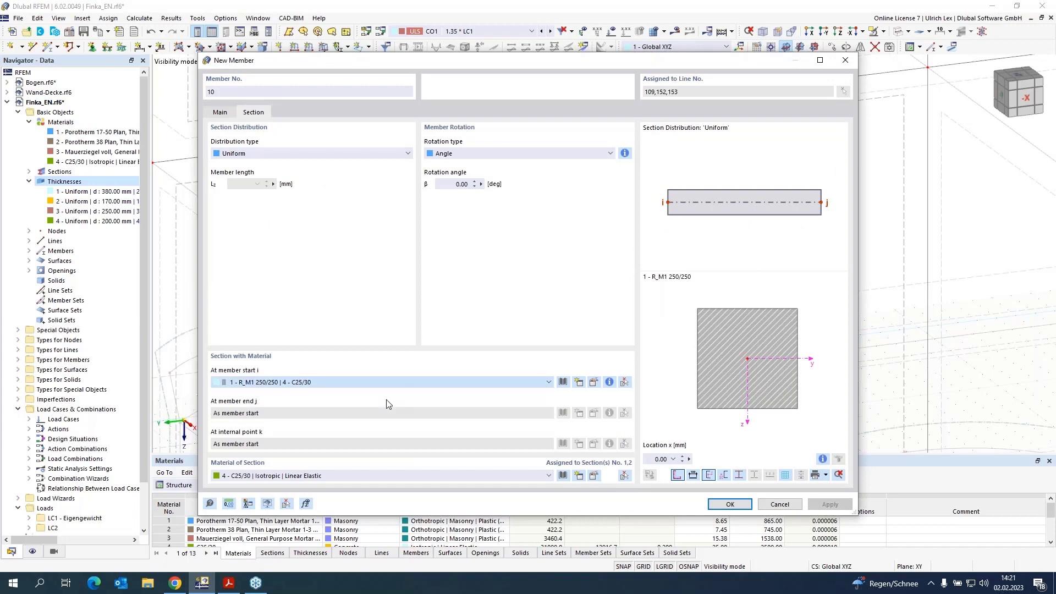
{"action": "left_click", "coordinate": [724, 505]}
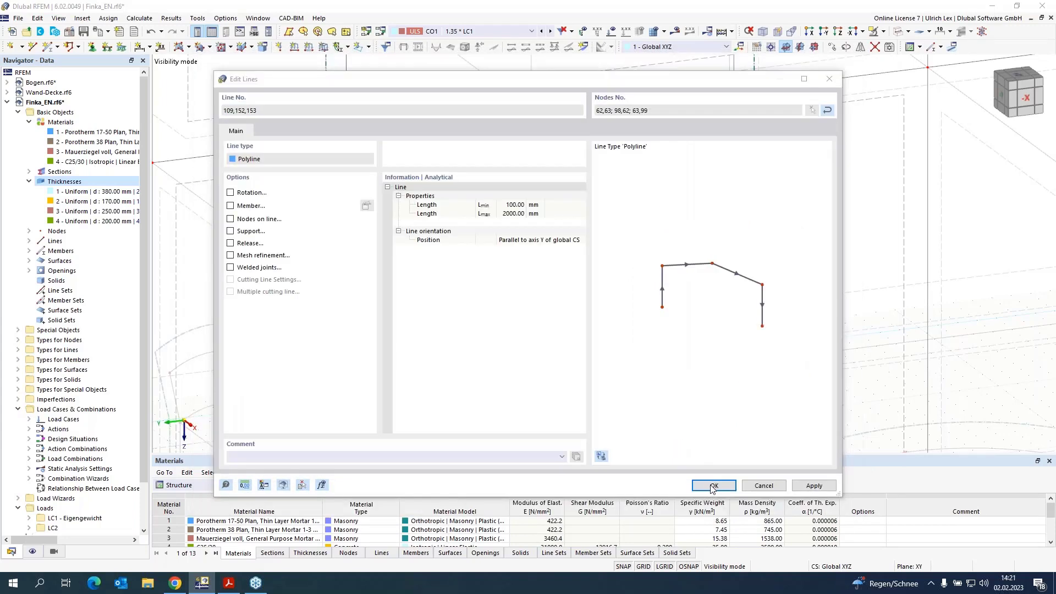
{"action": "left_click", "coordinate": [713, 485]}
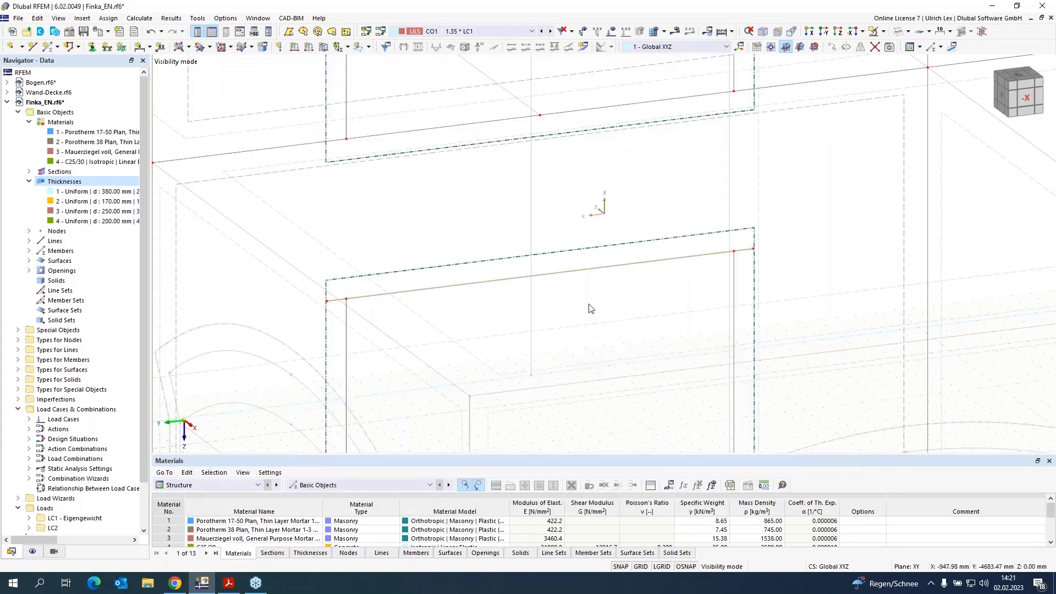
Step: Switch off transparent display and zoom out to view the whole isolated wall
{"action": "scroll", "coordinate": [604, 263], "scroll_direction": "down", "scroll_amount": 8}
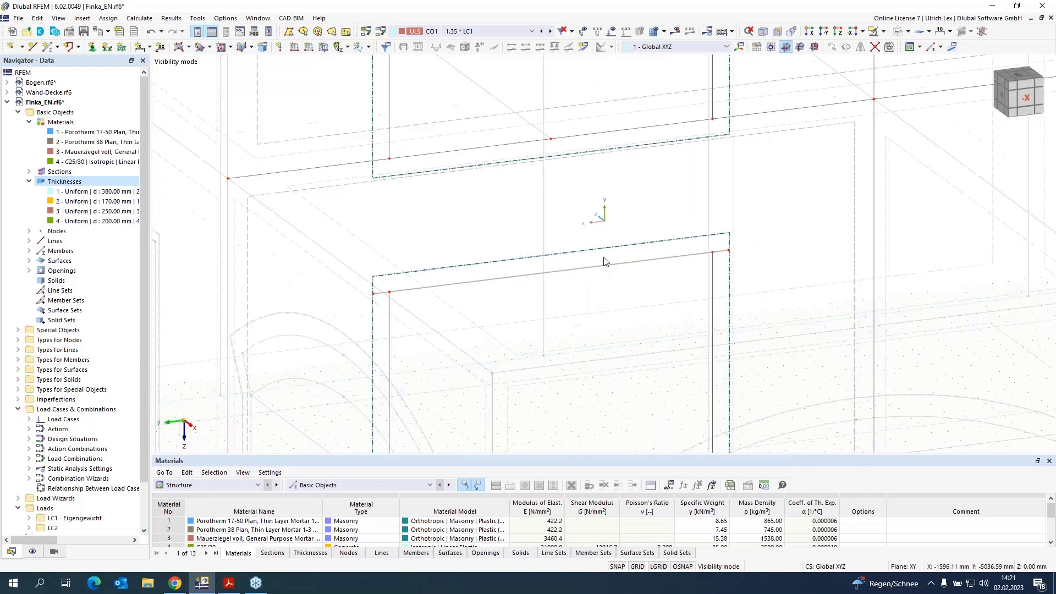
{"action": "left_click", "coordinate": [936, 47]}
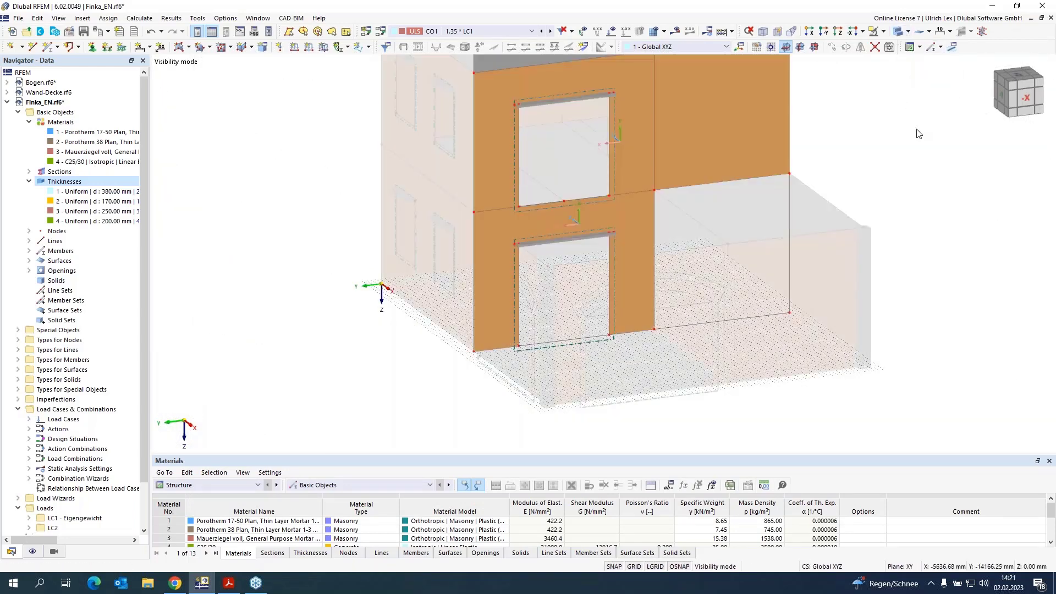
{"action": "scroll", "coordinate": [874, 204], "scroll_direction": "down", "scroll_amount": 3}
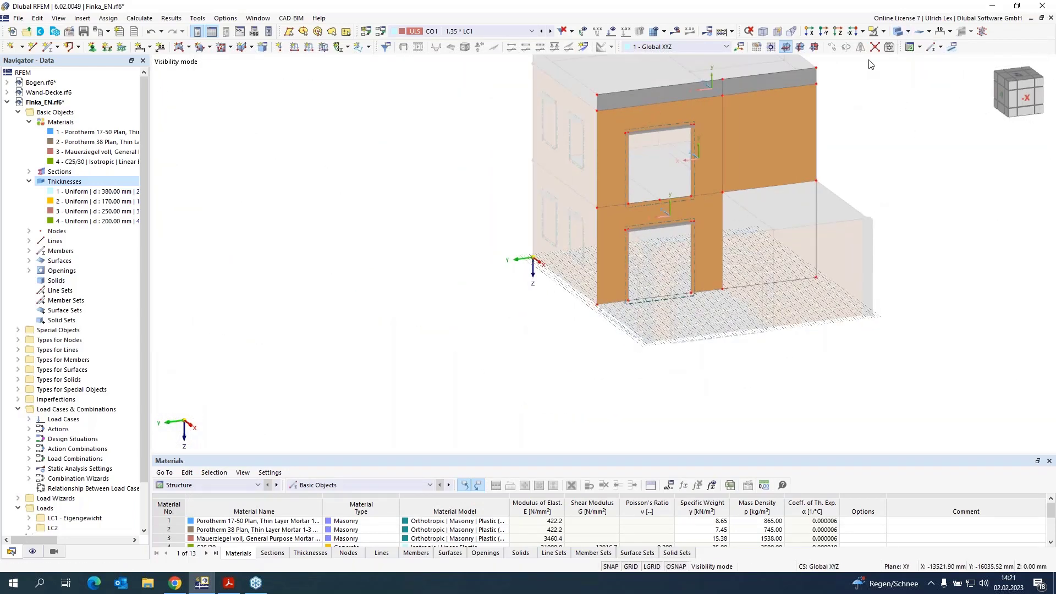
Step: Restore the full model display and examine the arched openings in the ground-floor walls
{"action": "left_click", "coordinate": [884, 31]}
{"action": "left_click", "coordinate": [902, 102]}
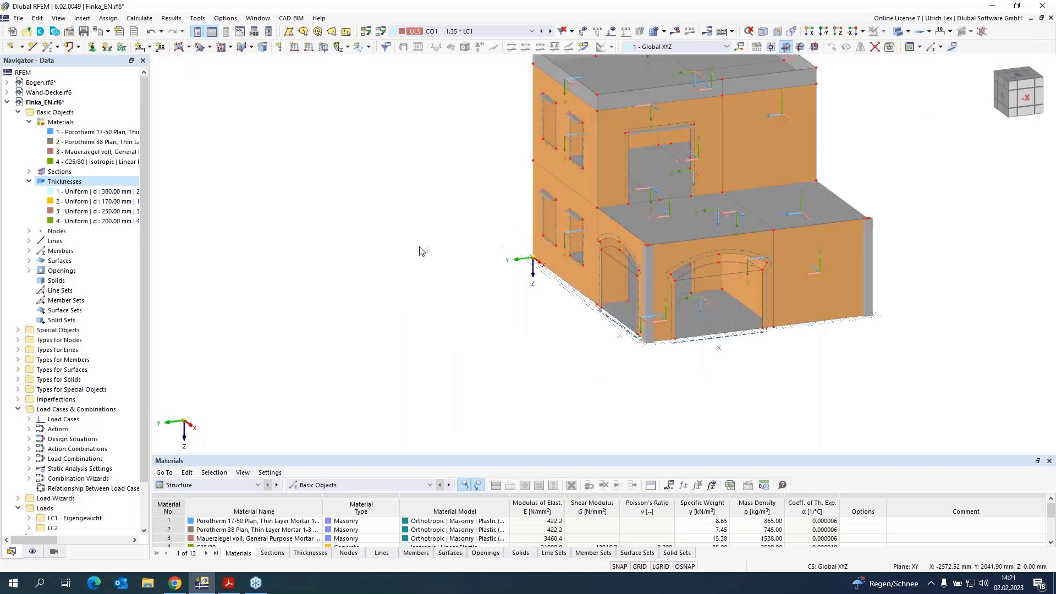
{"action": "scroll", "coordinate": [346, 329], "scroll_direction": "down", "scroll_amount": 2}
{"action": "middle_click_drag", "start_coordinate": [402, 330], "coordinate": [487, 324], "text": "ctrl"}
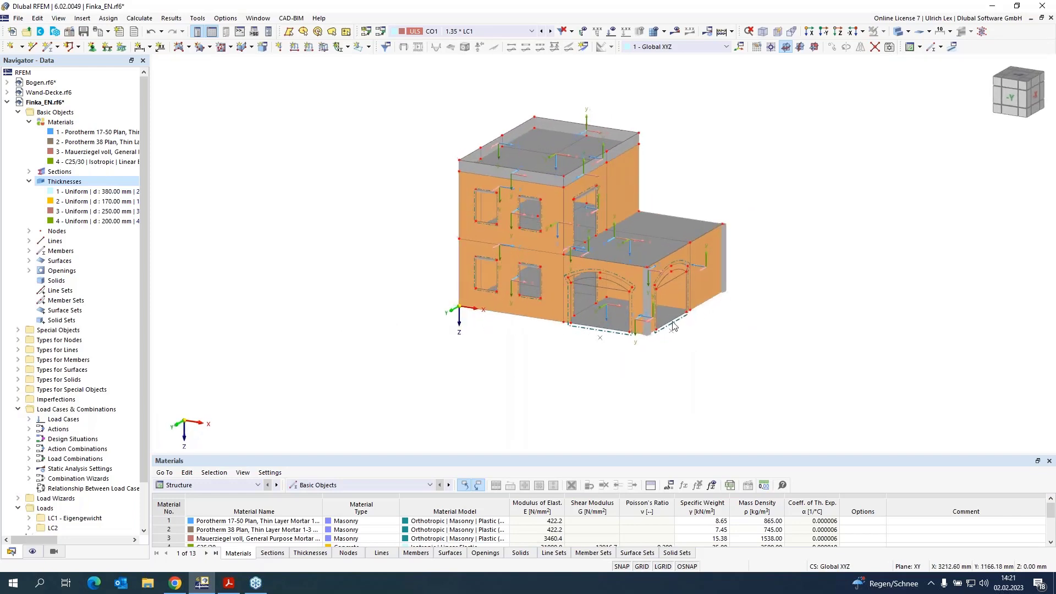
{"action": "scroll", "coordinate": [684, 297], "scroll_direction": "up", "scroll_amount": 3}
{"action": "scroll", "coordinate": [684, 292], "scroll_direction": "up", "scroll_amount": 1}
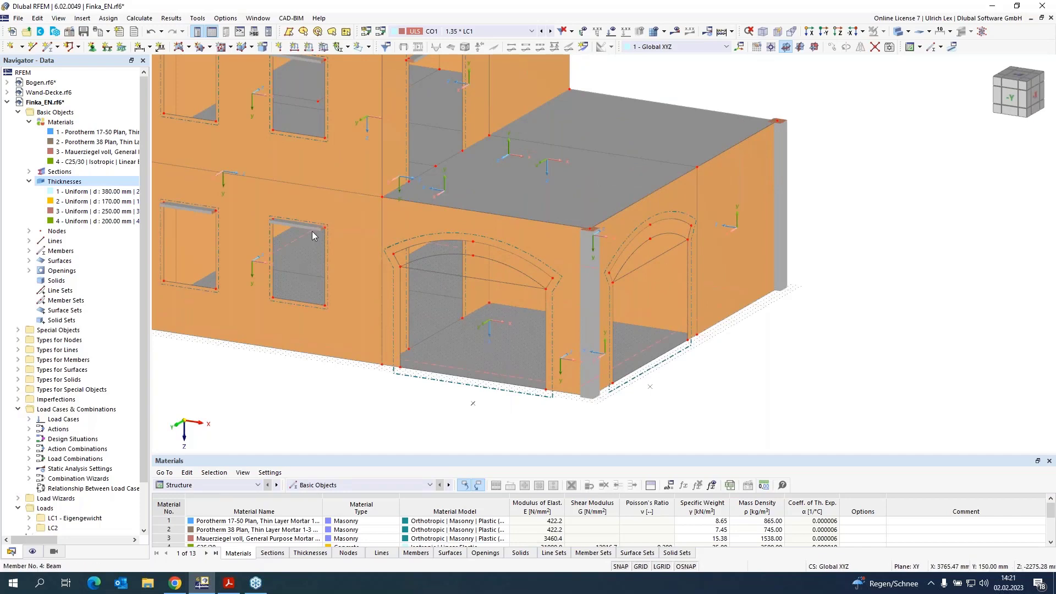
{"action": "scroll", "coordinate": [280, 225], "scroll_direction": "up", "scroll_amount": 2}
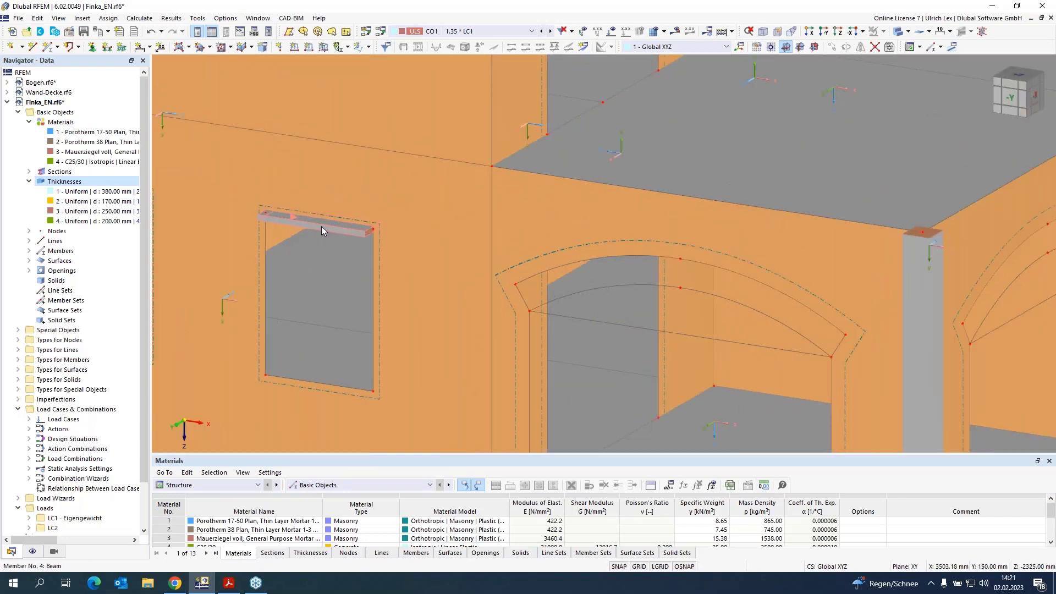
{"action": "scroll", "coordinate": [269, 232], "scroll_direction": "down", "scroll_amount": 1}
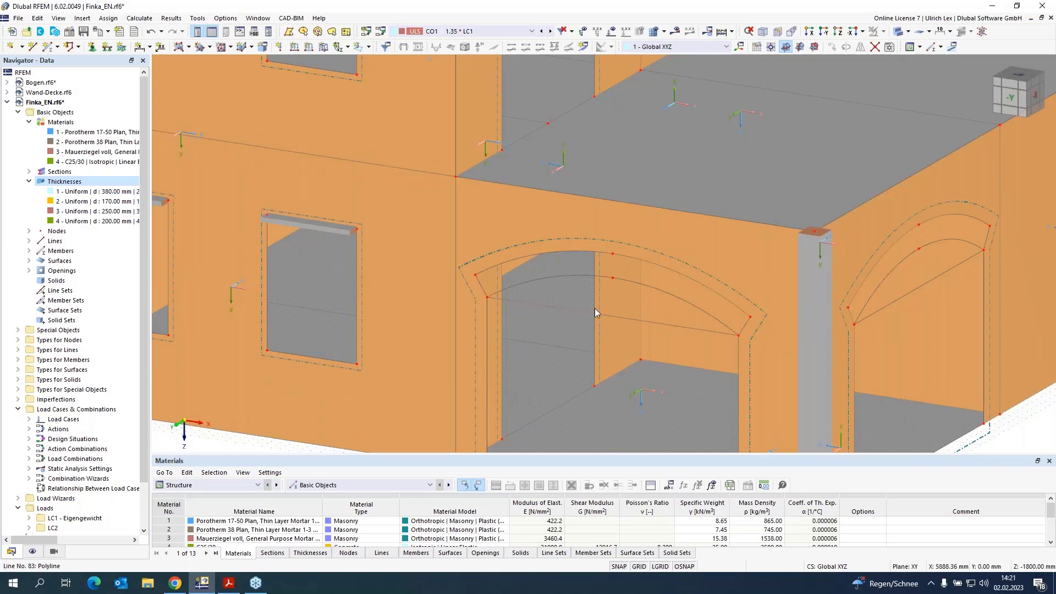
{"action": "scroll", "coordinate": [773, 326], "scroll_direction": "up", "scroll_amount": 2}
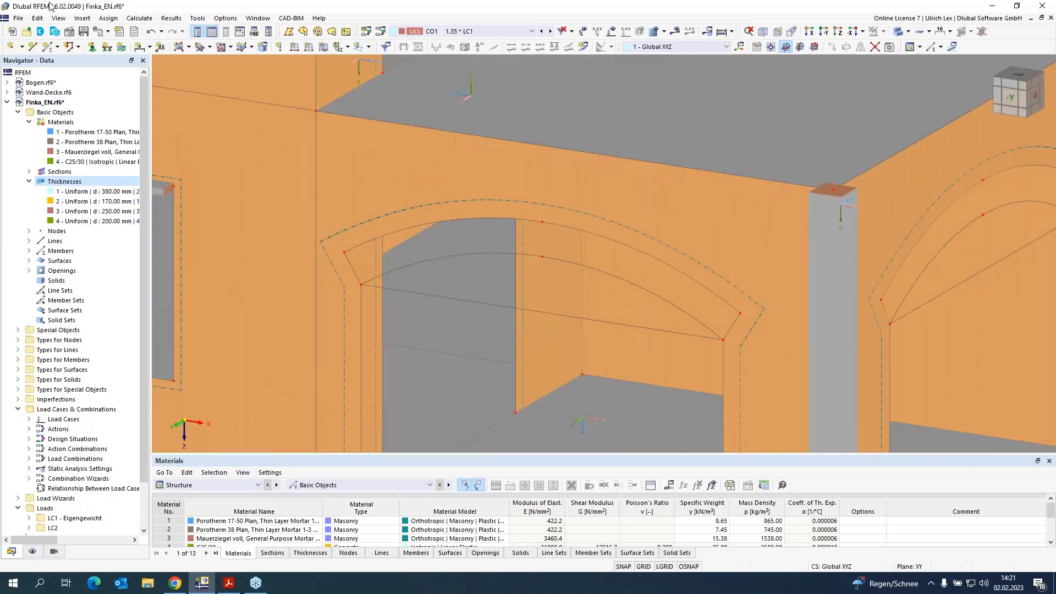
Step: Insert plane surfaces from boundary lines into both arch bands, using thickness 3 - Uniform 250 mm of Mauerziegel voll
{"action": "left_click", "coordinate": [188, 46]}
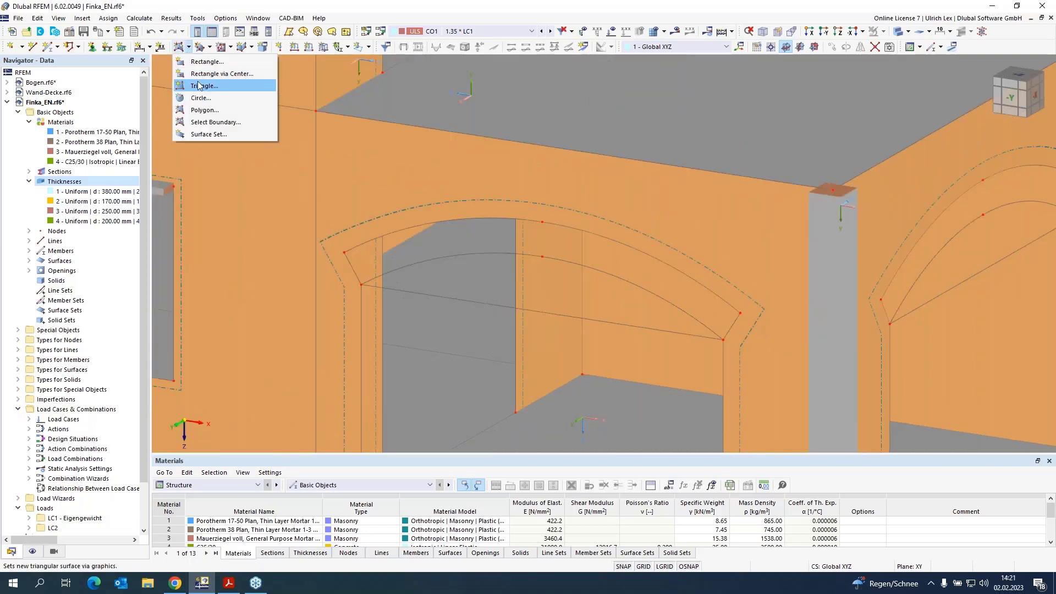
{"action": "left_click", "coordinate": [203, 123]}
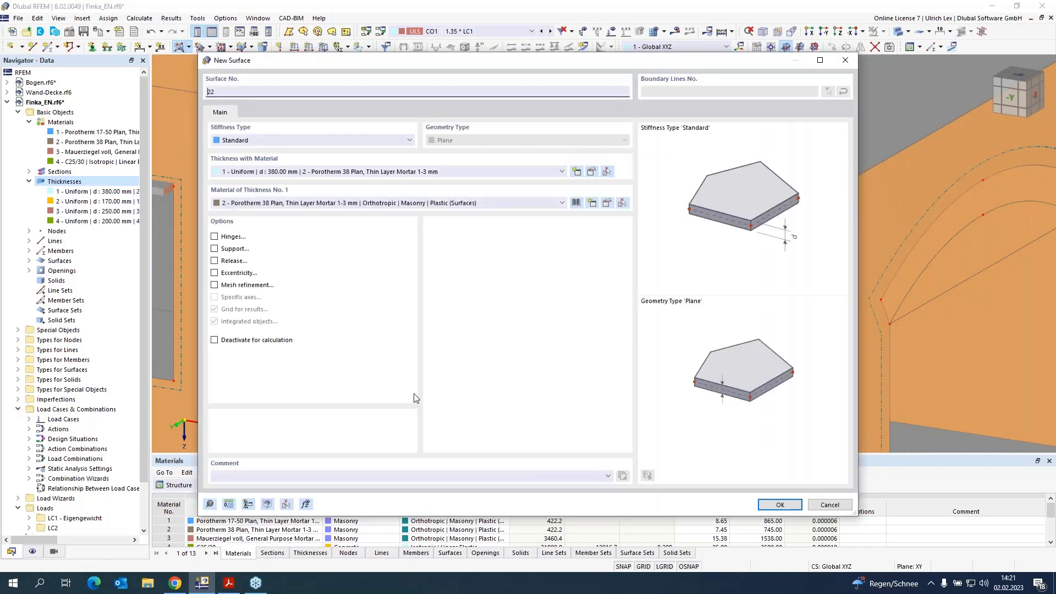
{"action": "left_click", "coordinate": [476, 171]}
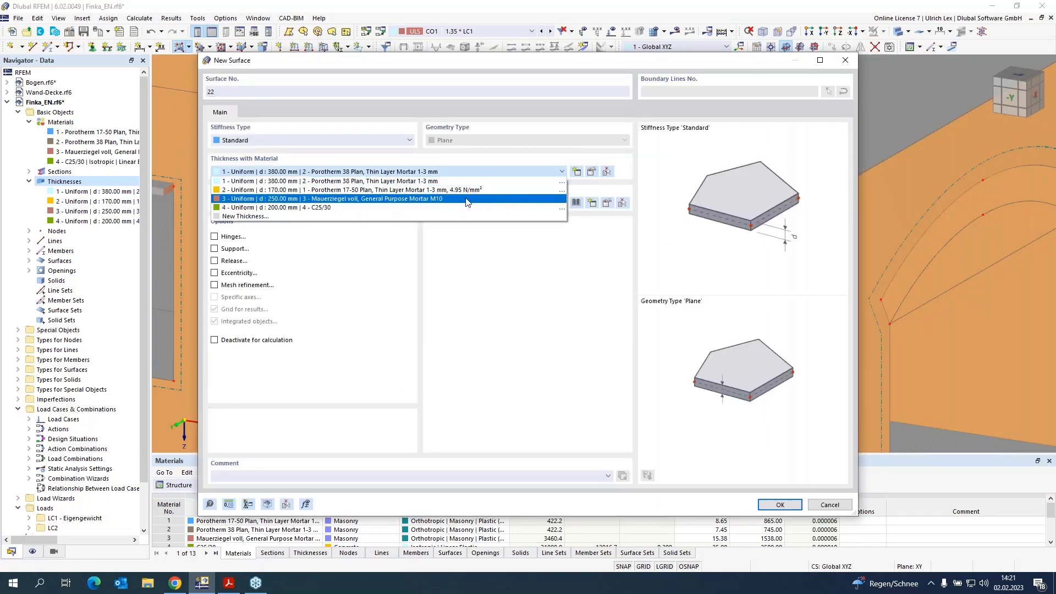
{"action": "left_click", "coordinate": [490, 199]}
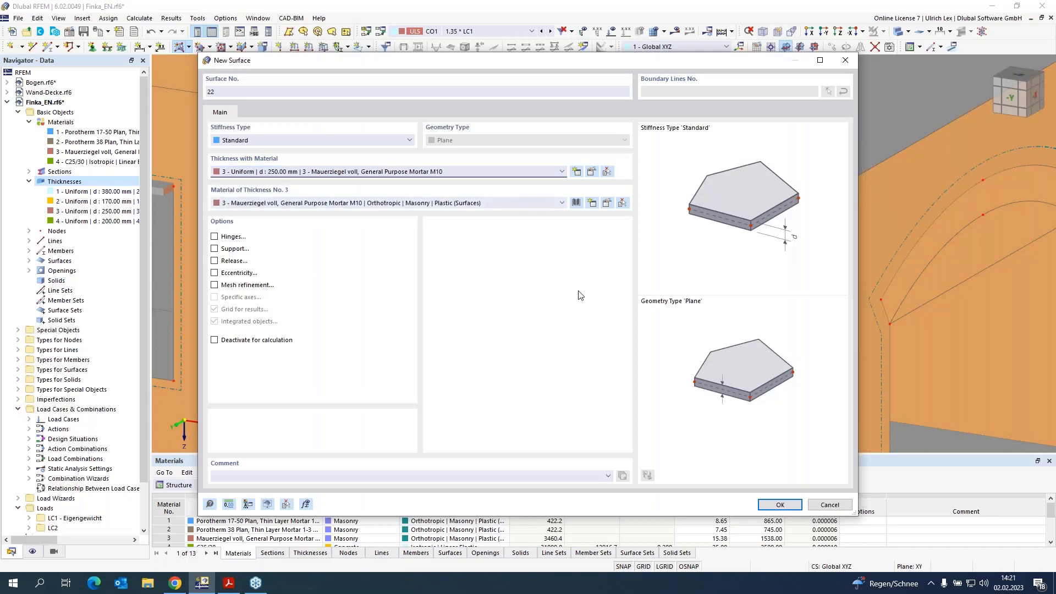
{"action": "left_click", "coordinate": [780, 505]}
{"action": "left_click", "coordinate": [352, 269]}
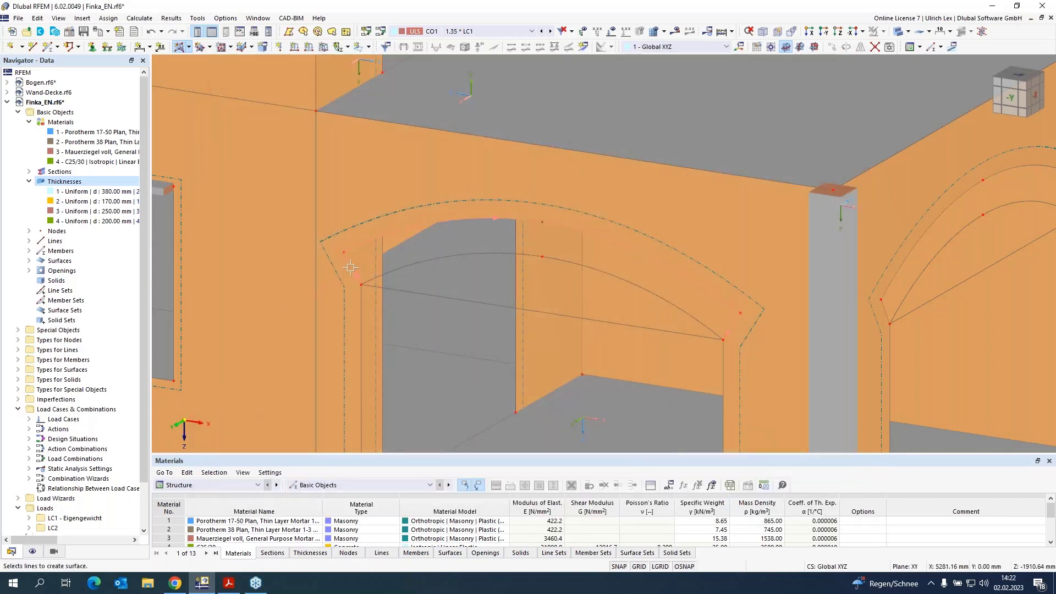
{"action": "left_click", "coordinate": [408, 267]}
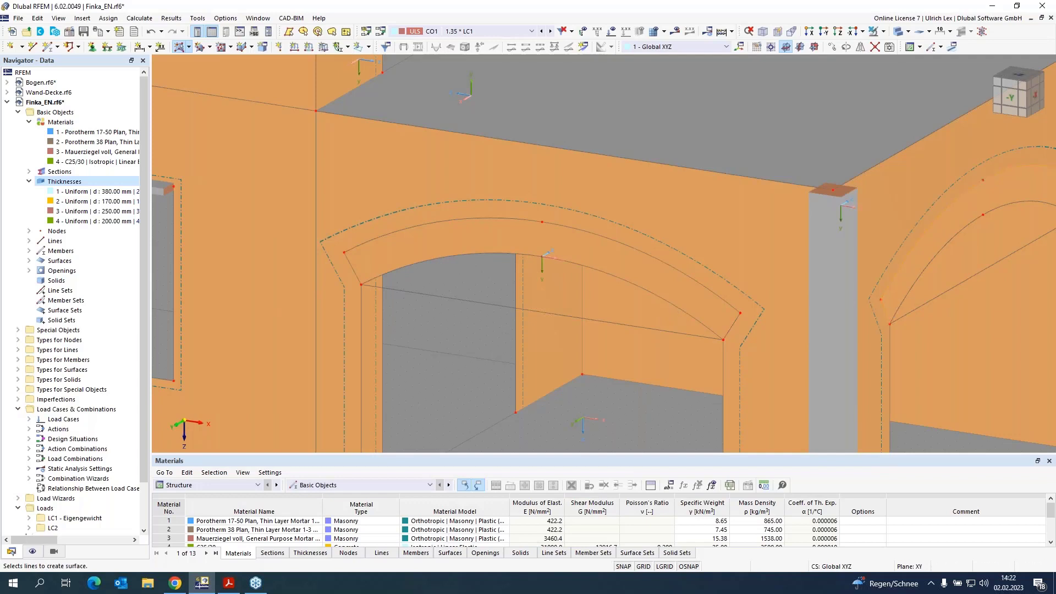
{"action": "left_click", "coordinate": [904, 301]}
{"action": "scroll", "coordinate": [385, 253], "scroll_direction": "down", "scroll_amount": 3}
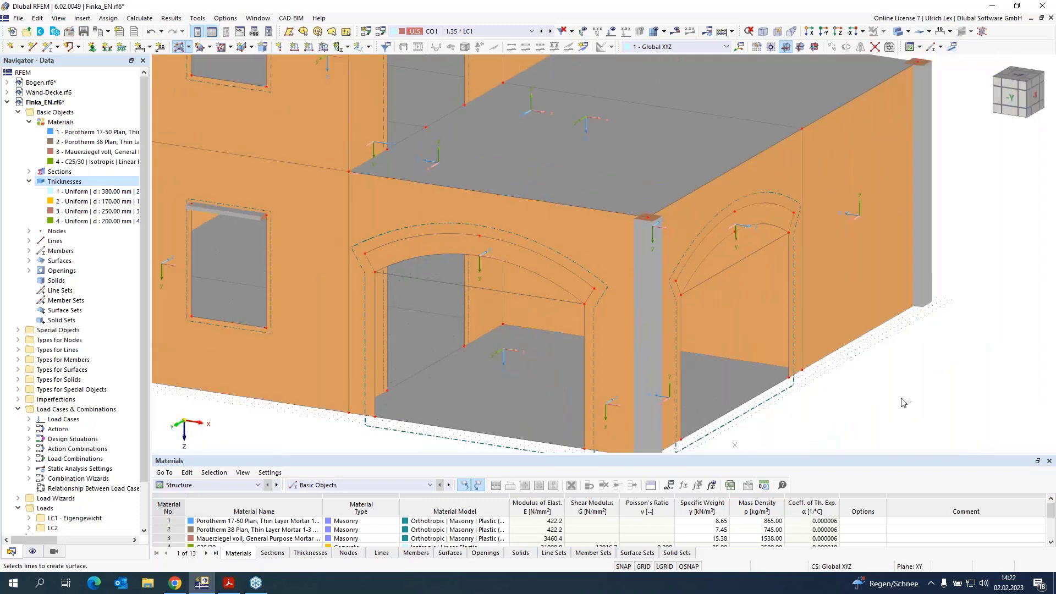
{"action": "scroll", "coordinate": [726, 217], "scroll_direction": "up", "scroll_amount": 3}
Step: Reverse the local axis system of the right arch surface
{"action": "right_click", "coordinate": [714, 201]}
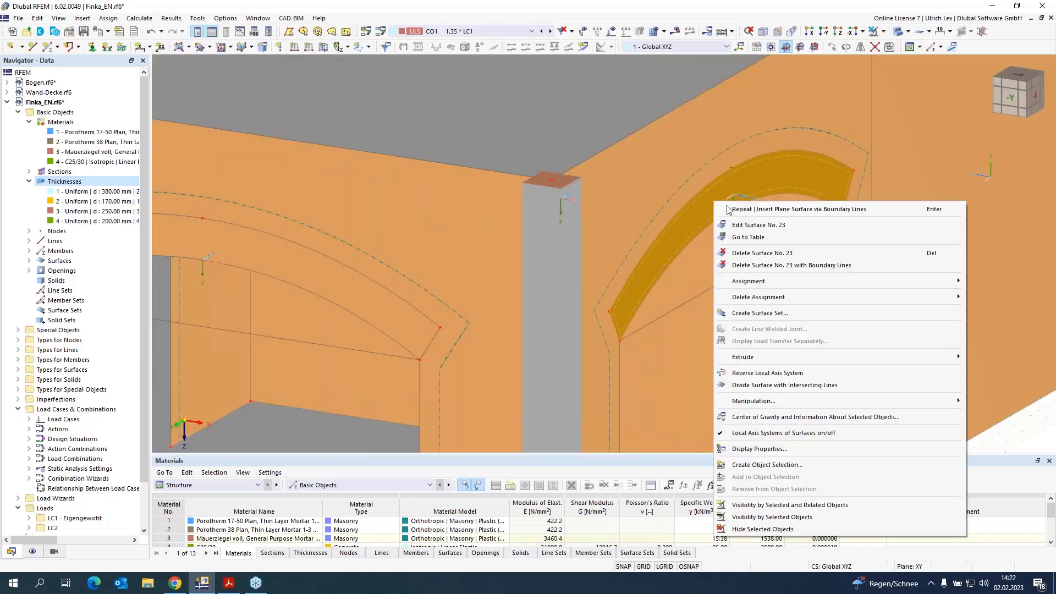
{"action": "left_click", "coordinate": [772, 373]}
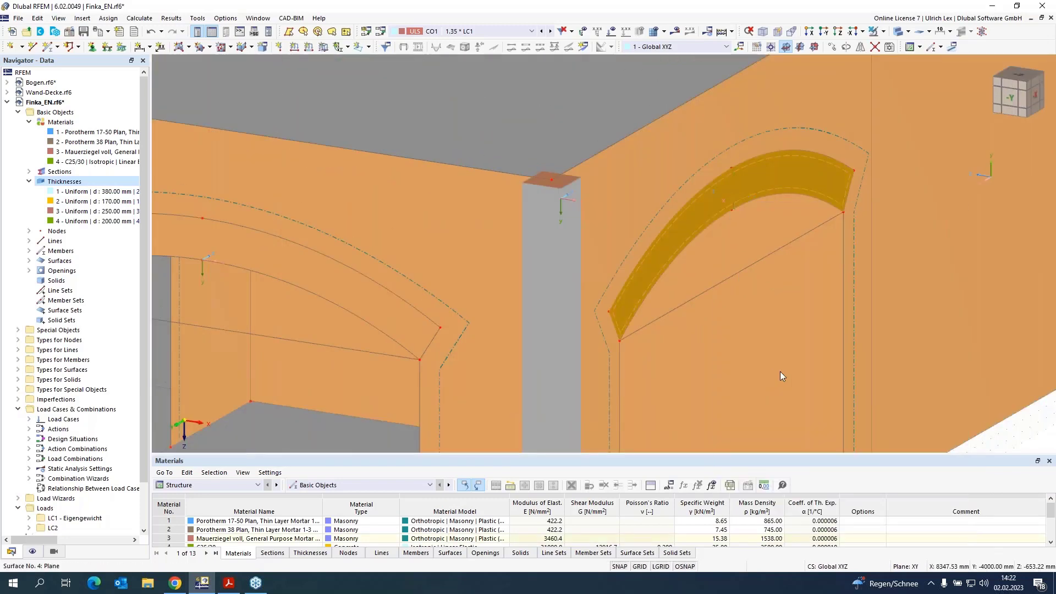
{"action": "scroll", "coordinate": [617, 342], "scroll_direction": "down", "scroll_amount": 5}
{"action": "scroll", "coordinate": [576, 337], "scroll_direction": "up", "scroll_amount": 5}
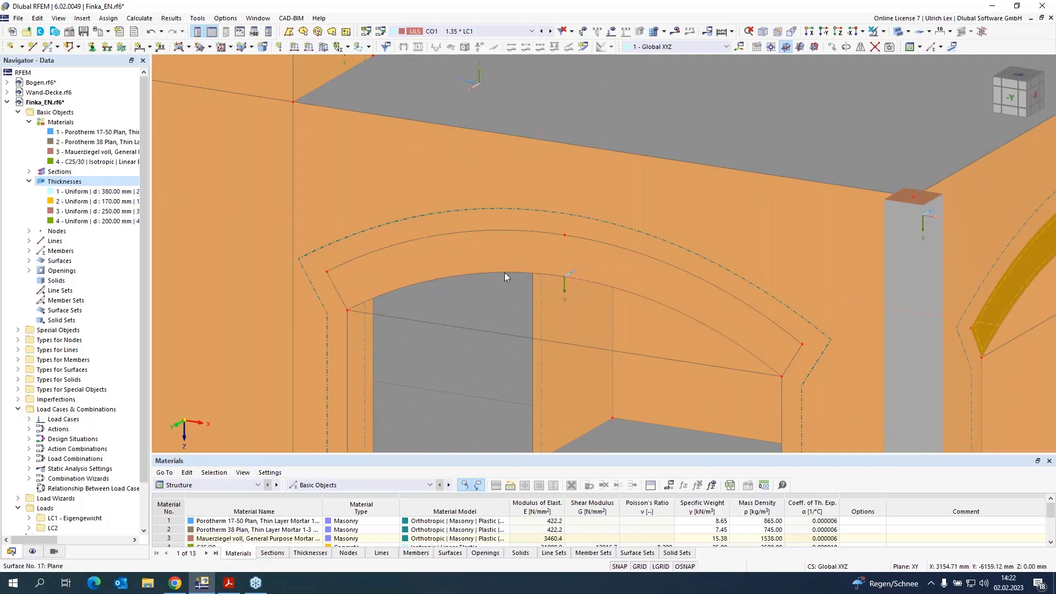
Step: Give the left arch surface specific input axes with the y-axis parallel to its inner arc line
{"action": "double_click", "coordinate": [452, 255]}
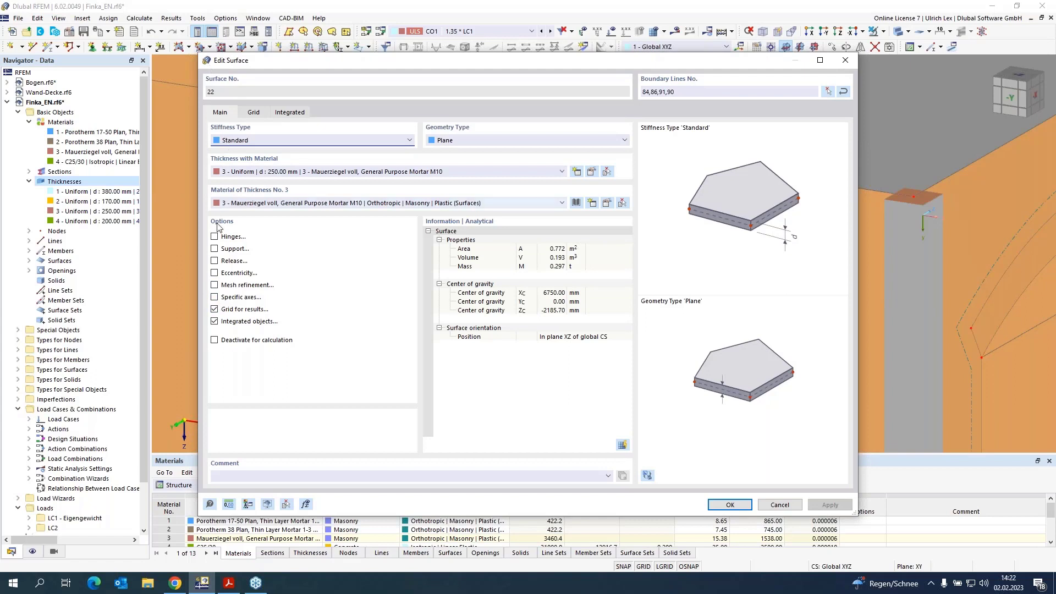
{"action": "left_click", "coordinate": [214, 298]}
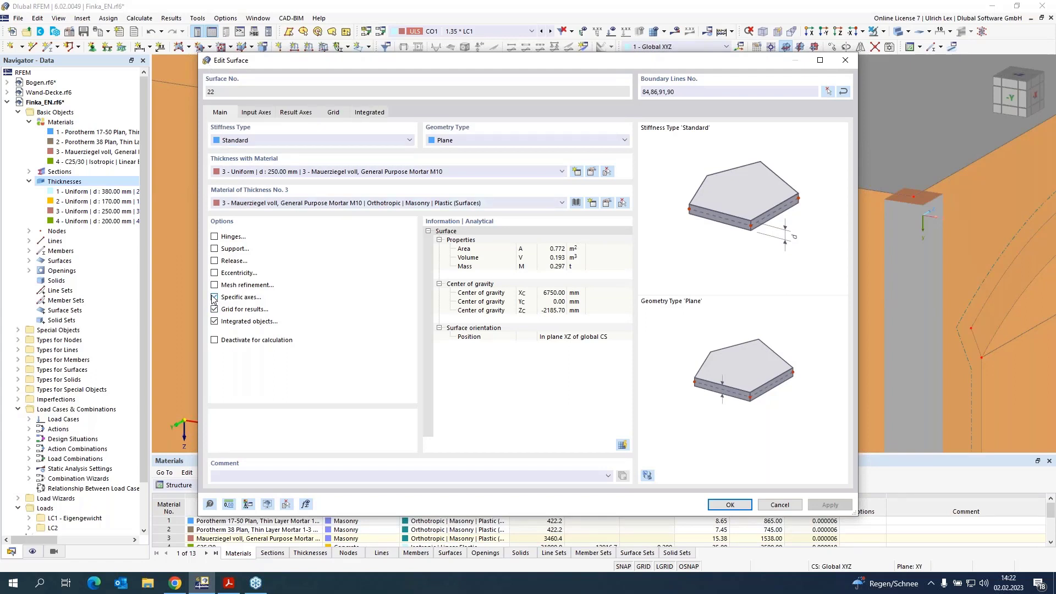
{"action": "left_click", "coordinate": [252, 112]}
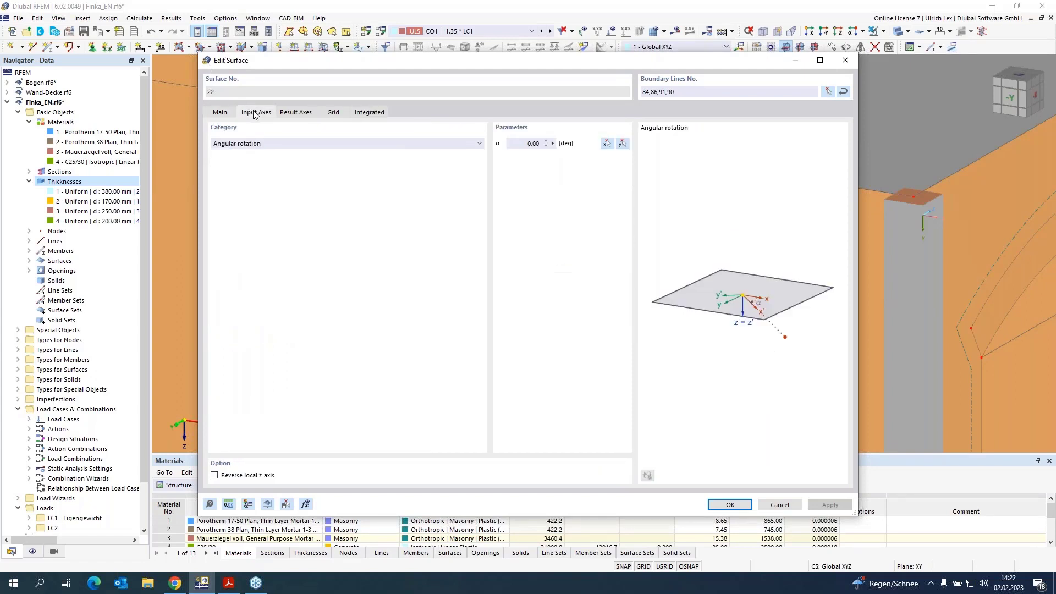
{"action": "left_click", "coordinate": [302, 144]}
{"action": "left_click", "coordinate": [301, 162]}
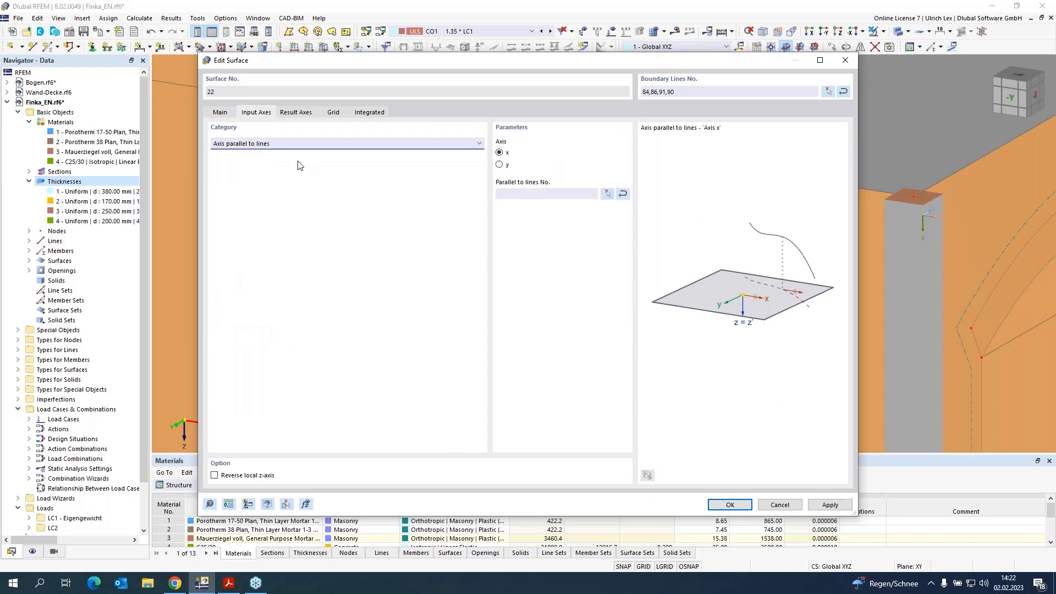
{"action": "left_click", "coordinate": [499, 165]}
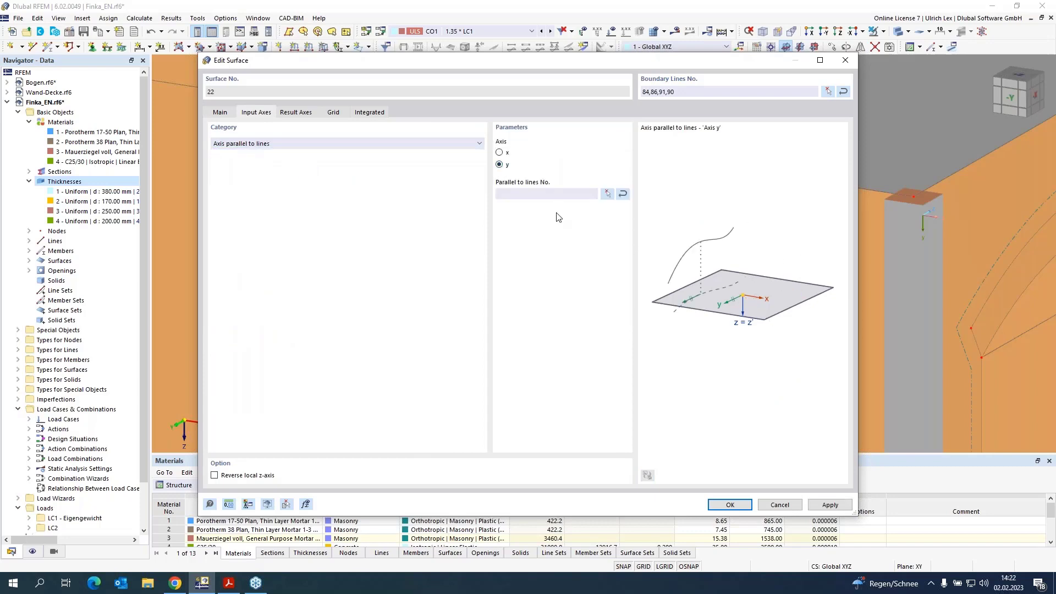
{"action": "left_click", "coordinate": [607, 194]}
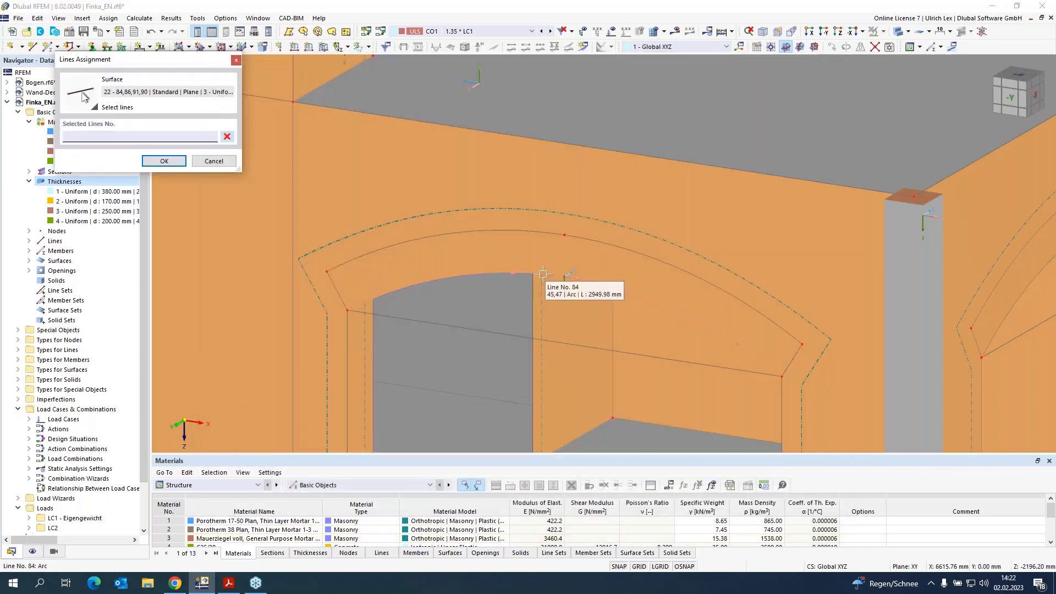
{"action": "left_click", "coordinate": [164, 162]}
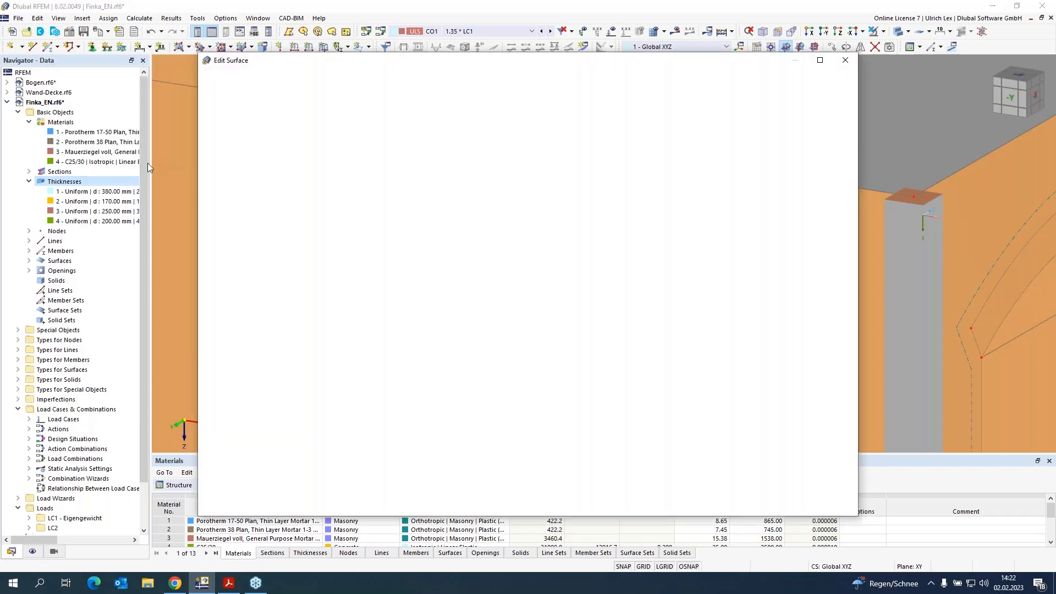
{"action": "left_click", "coordinate": [730, 504]}
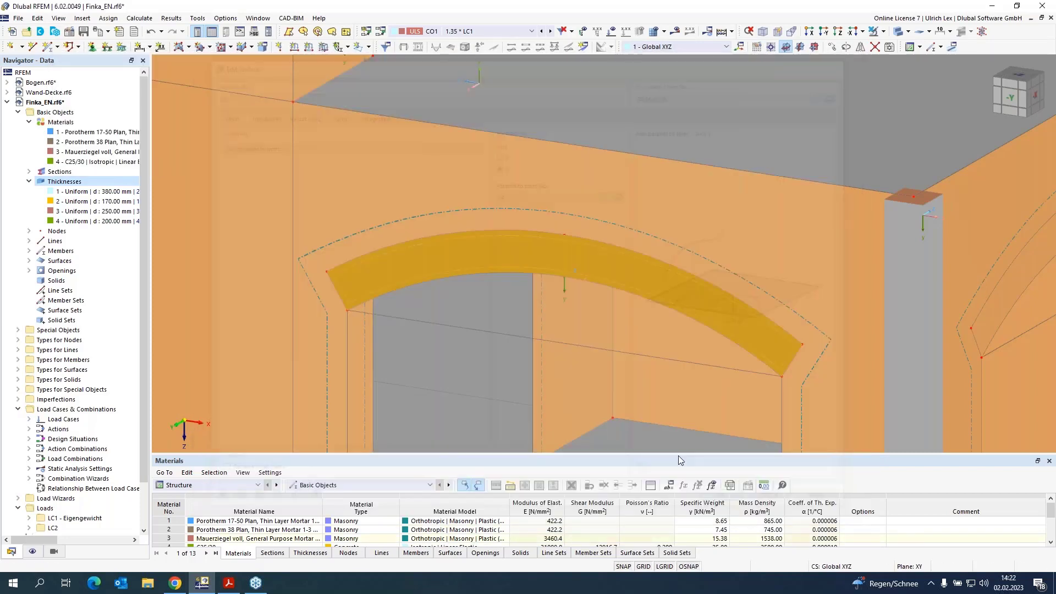
Step: Give the right arch surface specific input axes with the y-axis parallel to its inner arc line 103
{"action": "scroll", "coordinate": [561, 198], "scroll_direction": "up", "scroll_amount": 5}
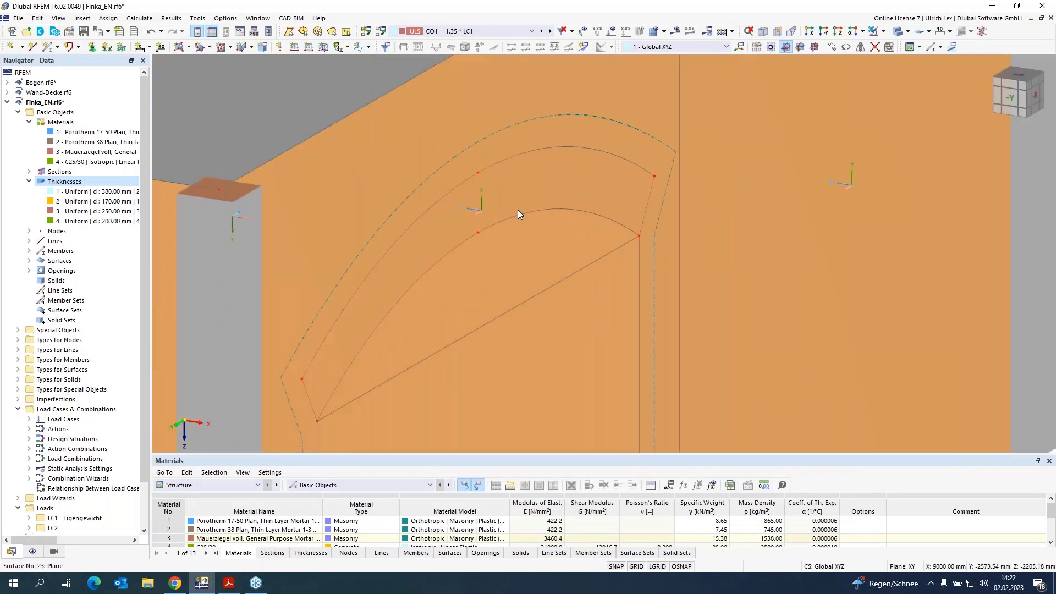
{"action": "double_click", "coordinate": [524, 209]}
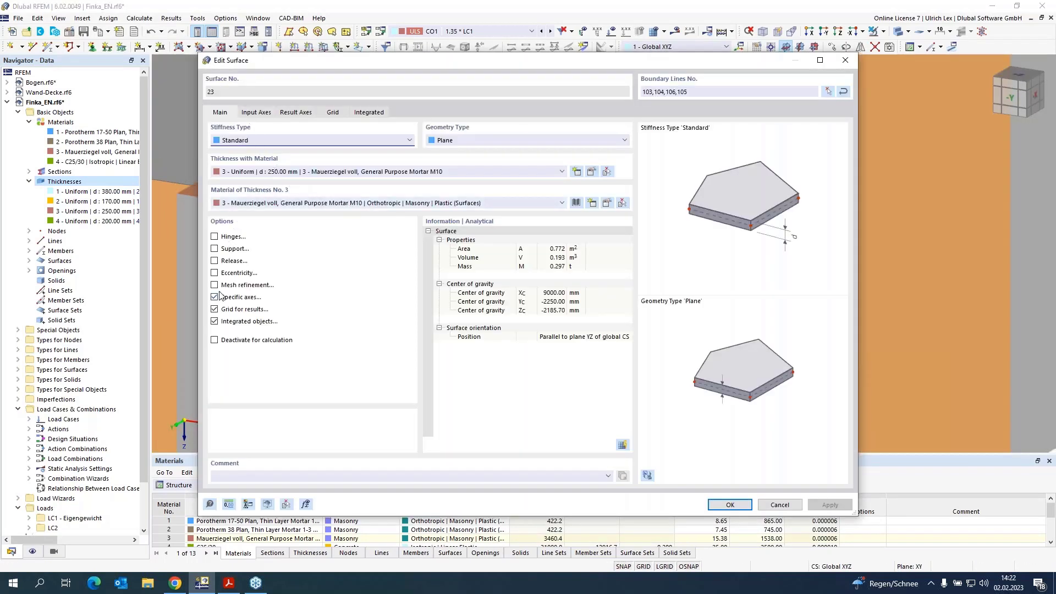
{"action": "left_click", "coordinate": [256, 112]}
{"action": "left_click", "coordinate": [291, 143]}
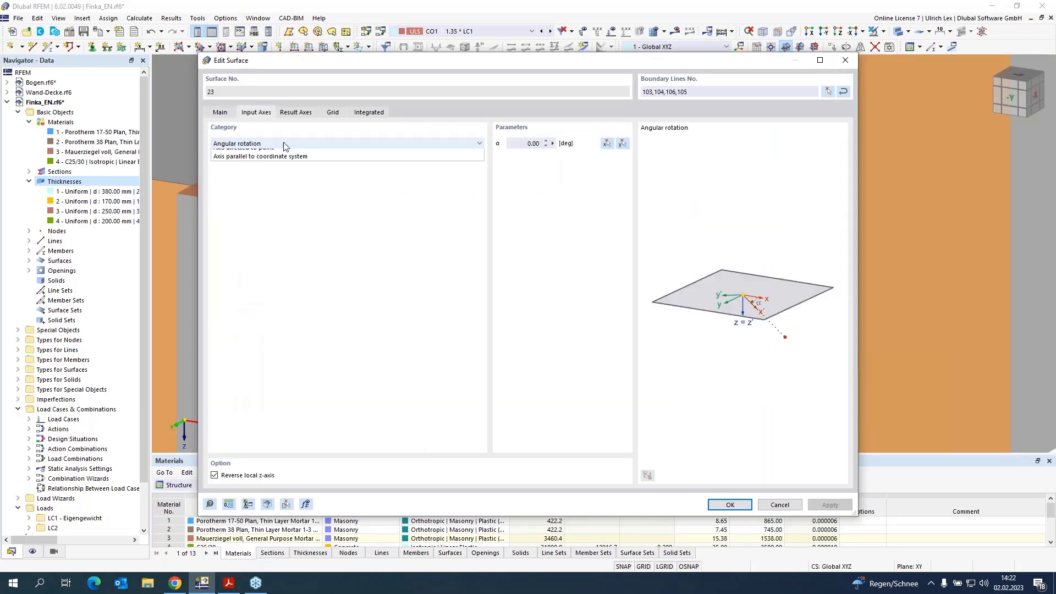
{"action": "left_click", "coordinate": [291, 162]}
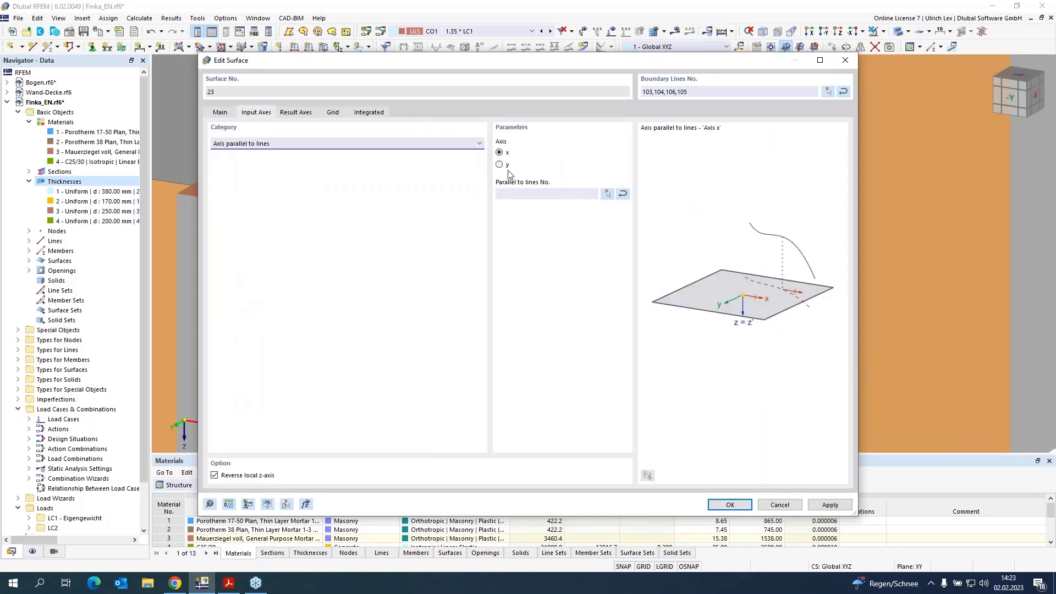
{"action": "left_click", "coordinate": [500, 165]}
{"action": "left_click", "coordinate": [608, 193]}
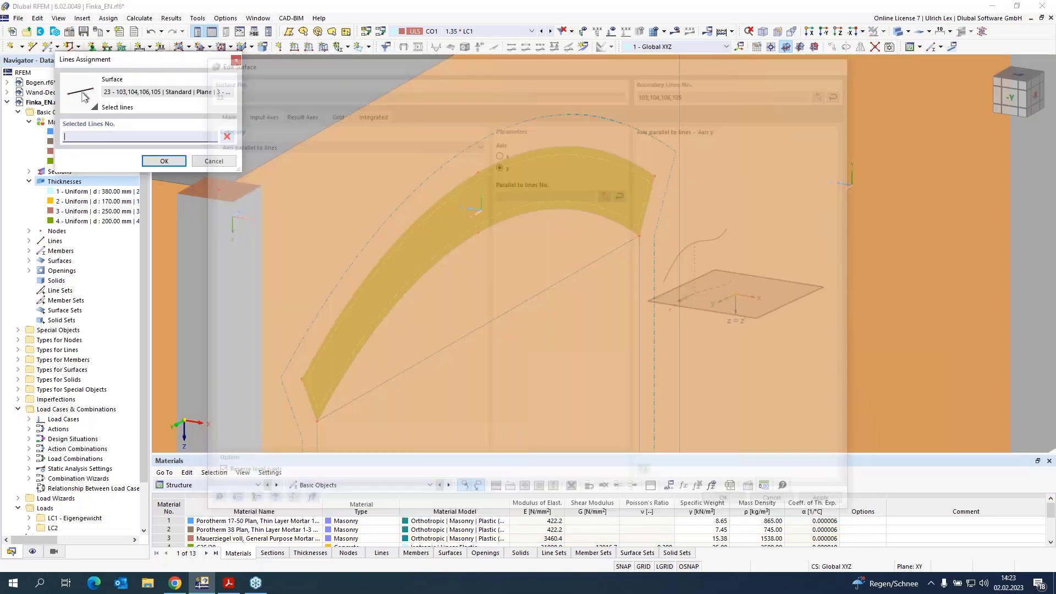
{"action": "left_click", "coordinate": [643, 218]}
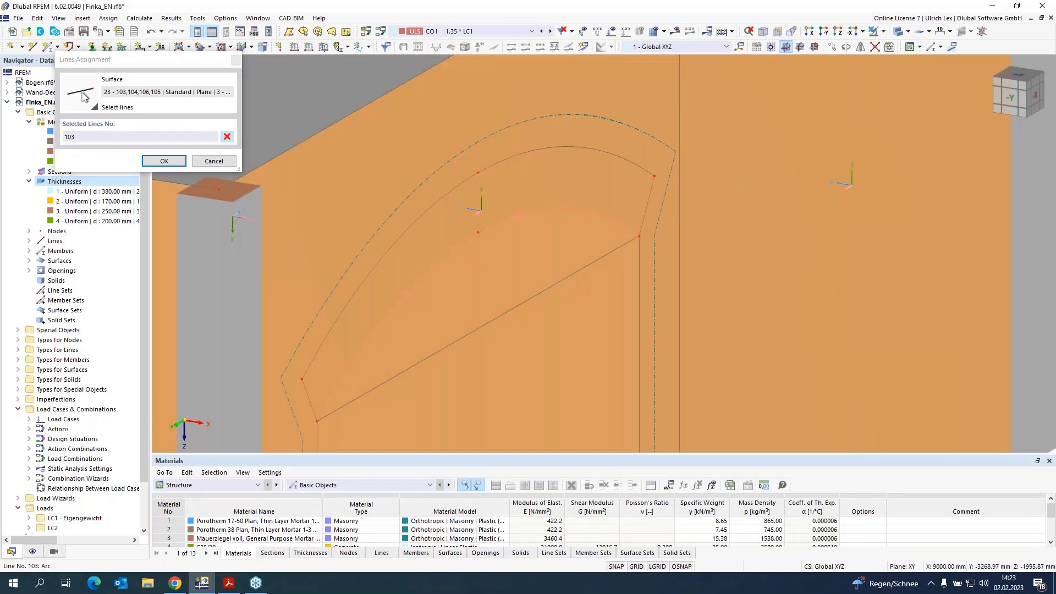
{"action": "left_click", "coordinate": [179, 163]}
{"action": "left_click", "coordinate": [745, 506]}
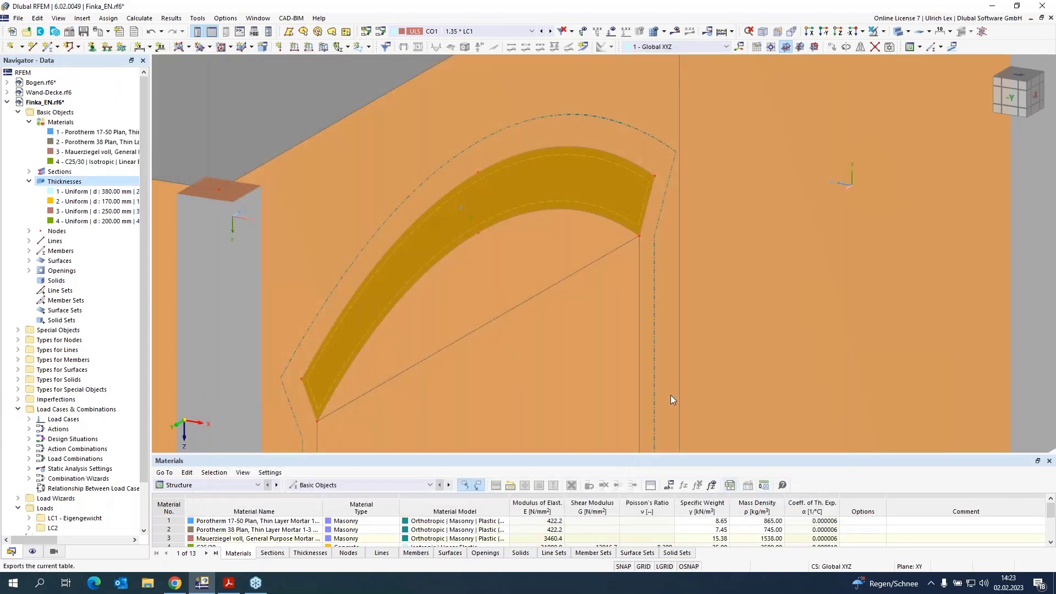
Step: Switch off the display of the surfaces' local axis systems
{"action": "scroll", "coordinate": [629, 252], "scroll_direction": "down", "scroll_amount": 3}
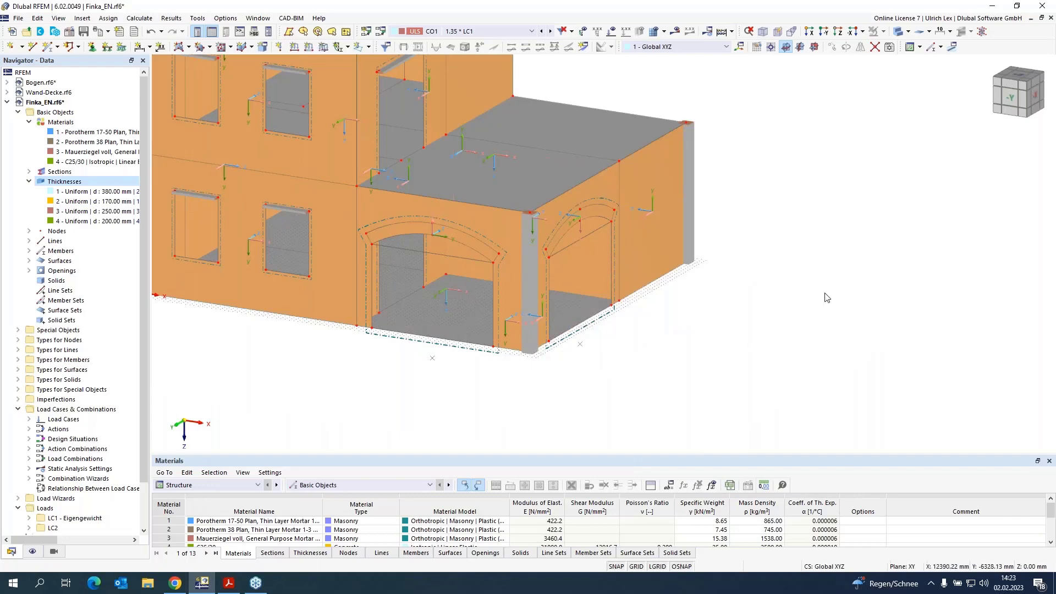
{"action": "scroll", "coordinate": [729, 285], "scroll_direction": "down", "scroll_amount": 3}
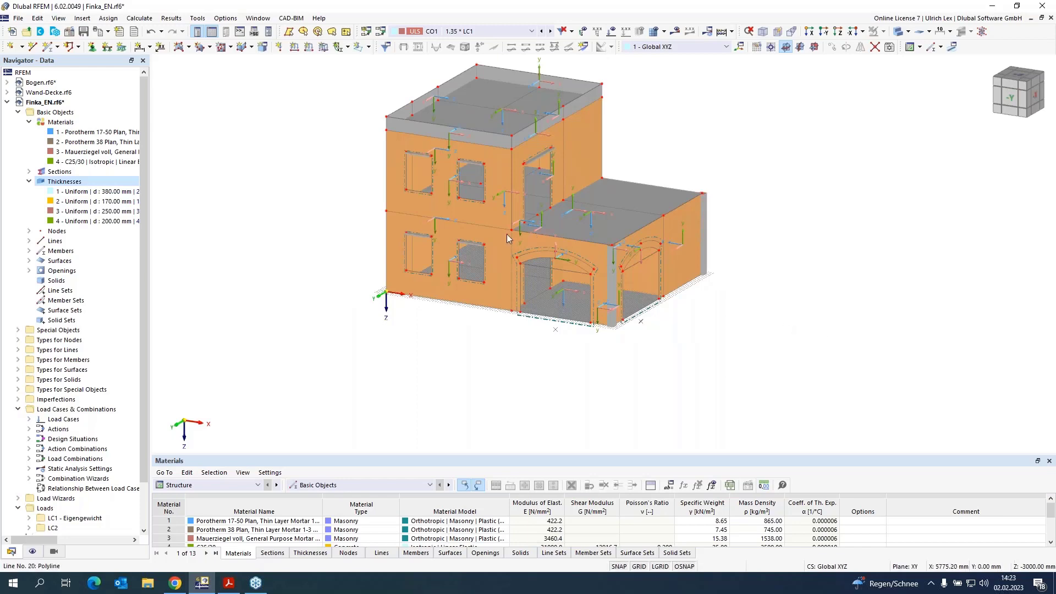
{"action": "scroll", "coordinate": [506, 234], "scroll_direction": "up", "scroll_amount": 3}
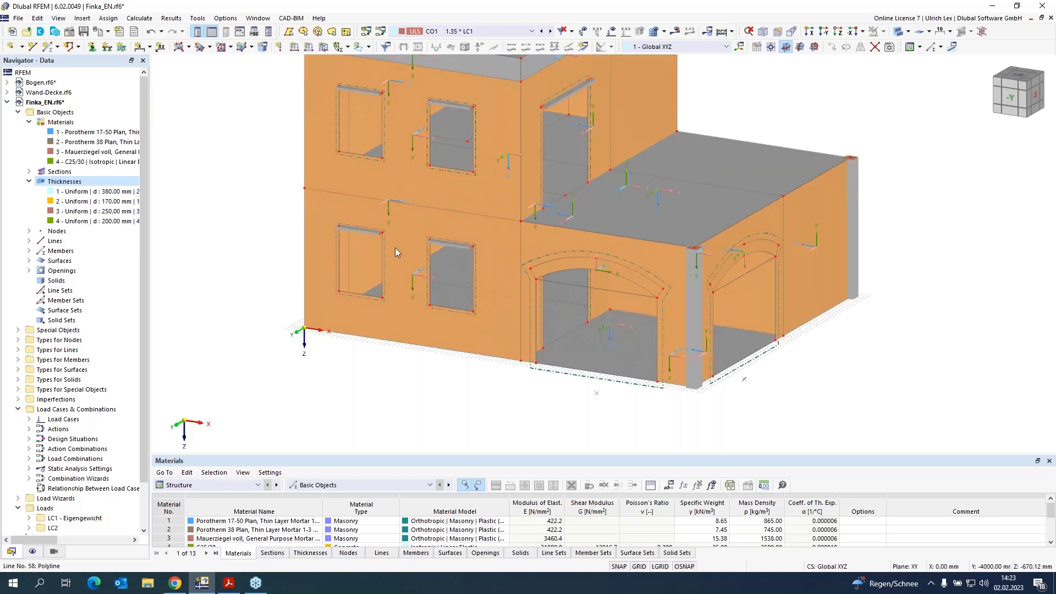
{"action": "right_click", "coordinate": [339, 207]}
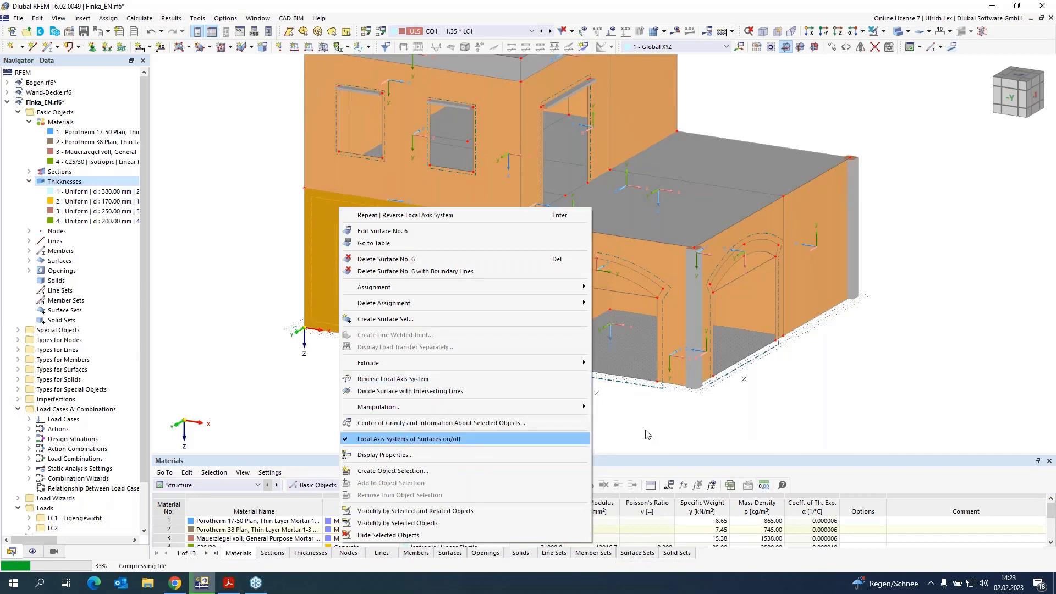
{"action": "left_click", "coordinate": [433, 439]}
{"action": "left_click", "coordinate": [497, 372]}
Step: Save the model file
{"action": "scroll", "coordinate": [486, 414], "scroll_direction": "down", "scroll_amount": 1}
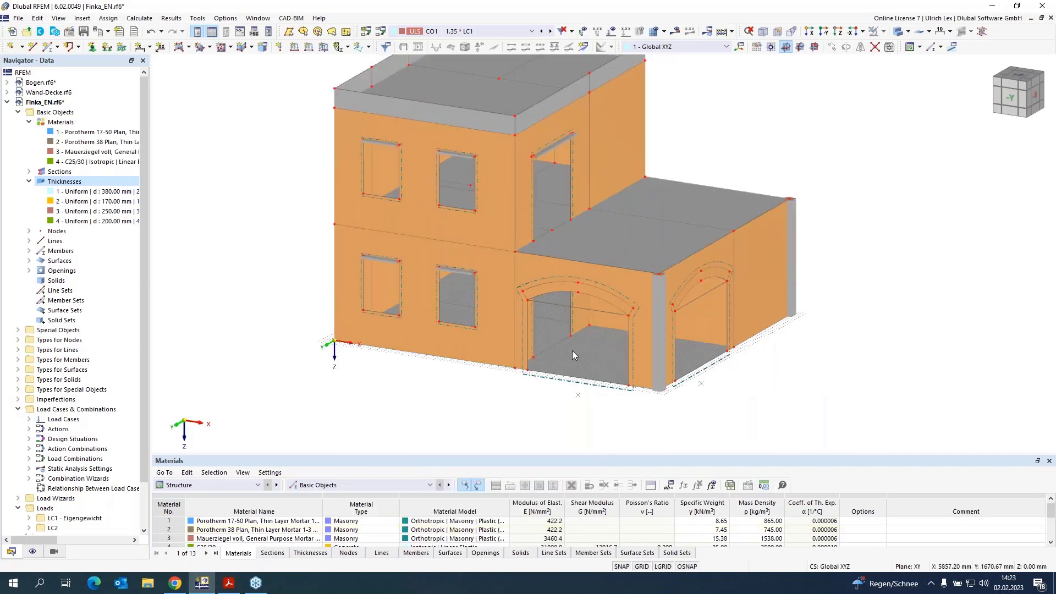
{"action": "scroll", "coordinate": [799, 314], "scroll_direction": "up", "scroll_amount": 1}
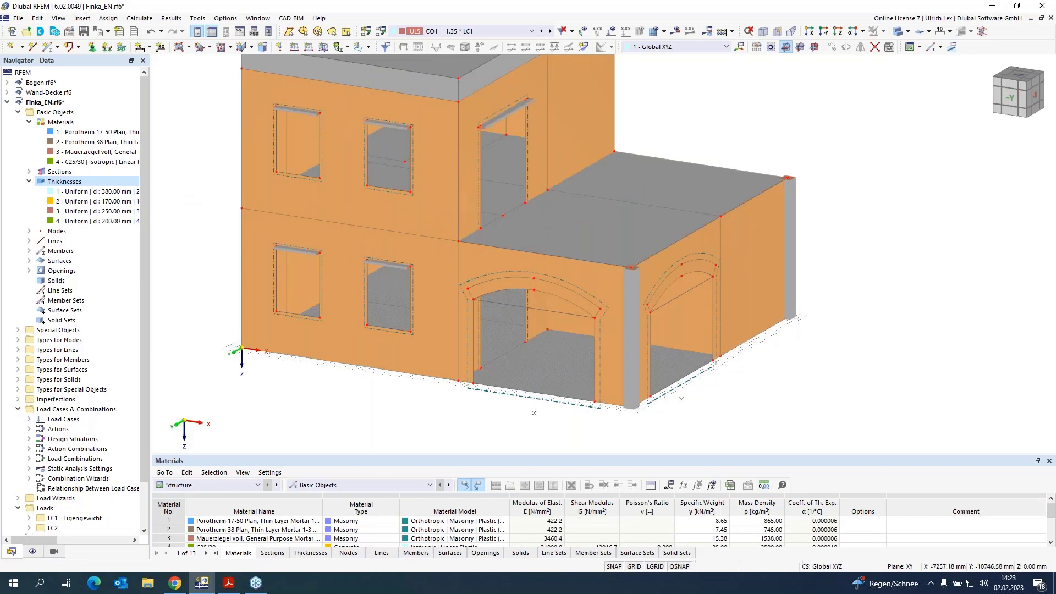
{"action": "left_click", "coordinate": [83, 33]}
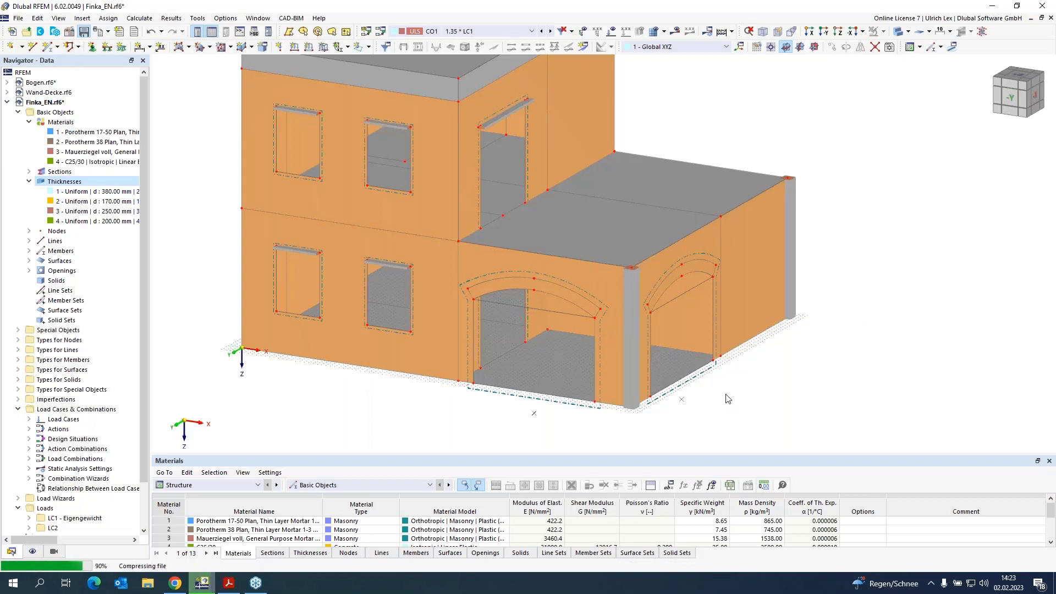
Step: Enable hinges on wall surface 12 and create a new line hinge, toggling its translational ux condition
{"action": "scroll", "coordinate": [713, 393], "scroll_direction": "up", "scroll_amount": 1}
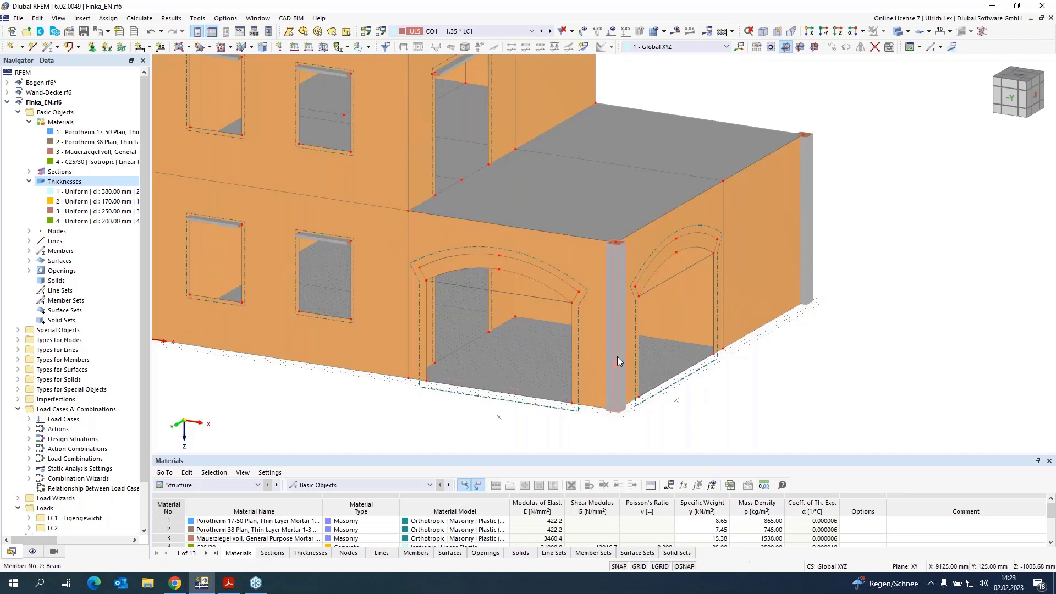
{"action": "mouse_move", "coordinate": [601, 354]}
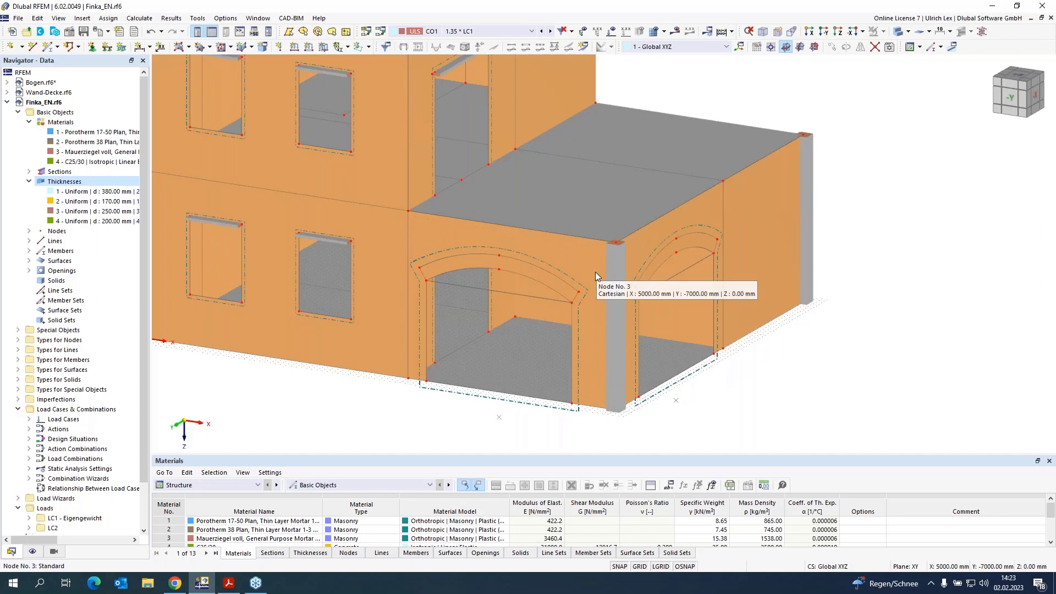
{"action": "double_click", "coordinate": [593, 353]}
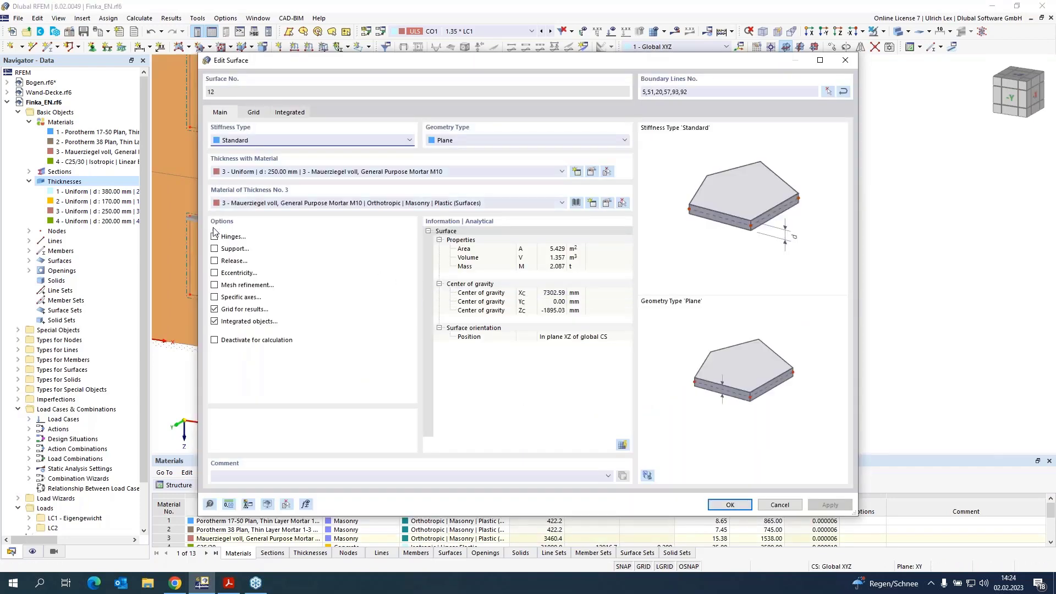
{"action": "left_click", "coordinate": [214, 235]}
{"action": "left_click", "coordinate": [254, 112]}
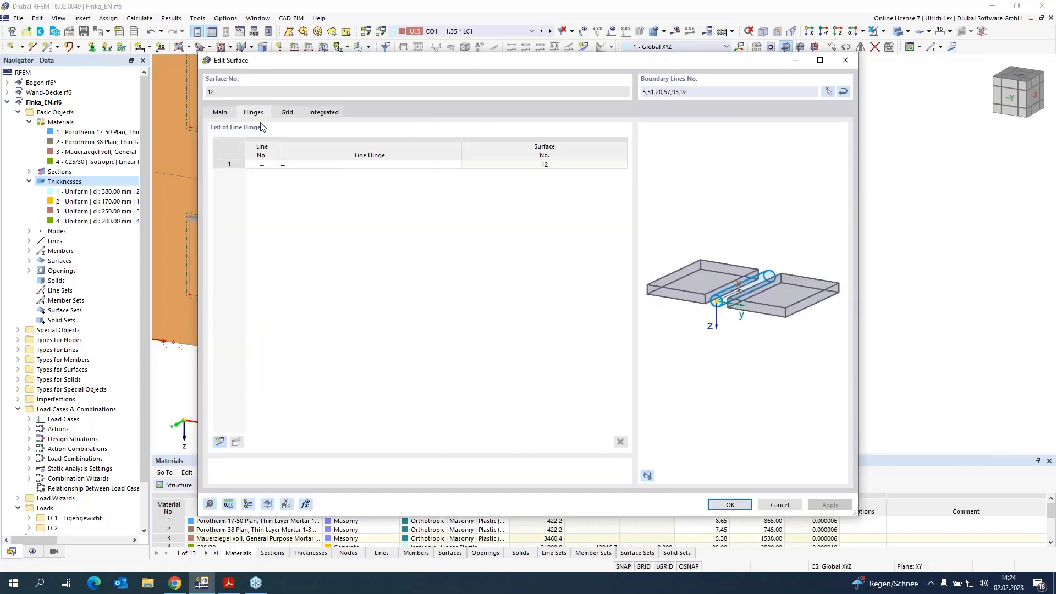
{"action": "left_click", "coordinate": [342, 165]}
{"action": "left_click", "coordinate": [457, 165]}
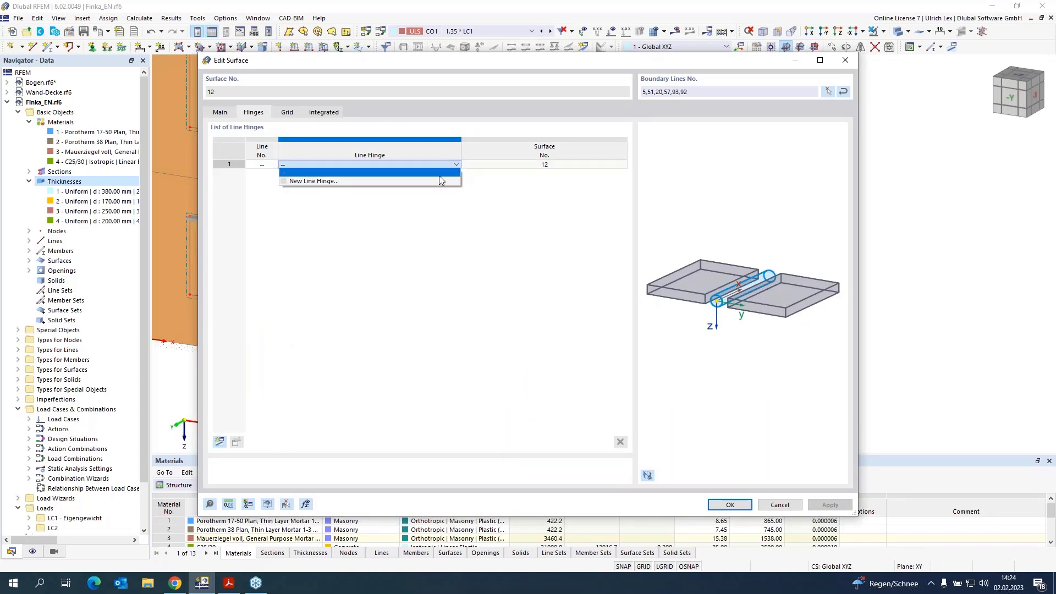
{"action": "left_click", "coordinate": [435, 184]}
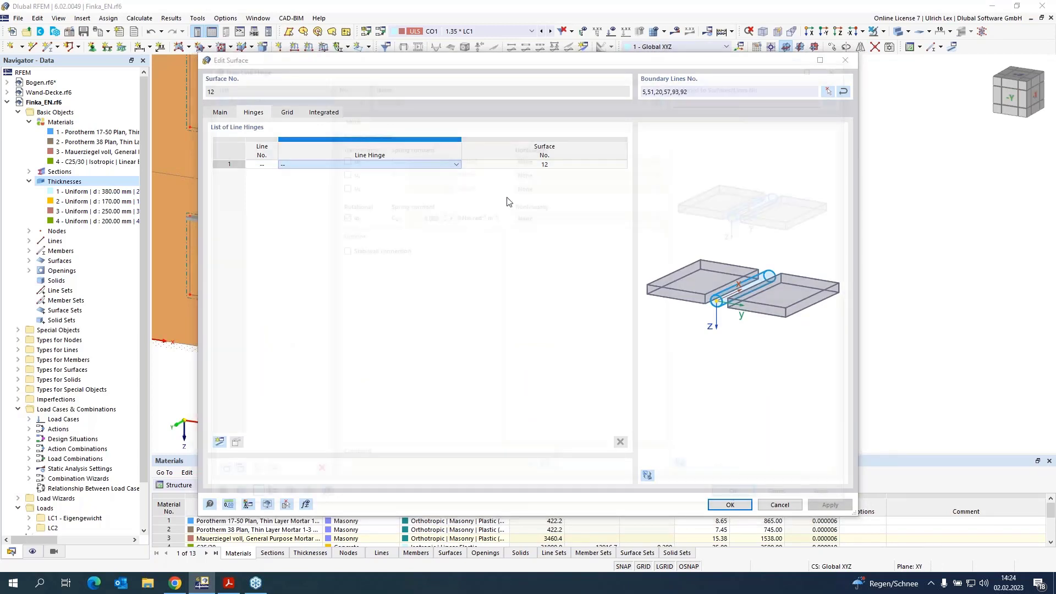
{"action": "left_click", "coordinate": [340, 216]}
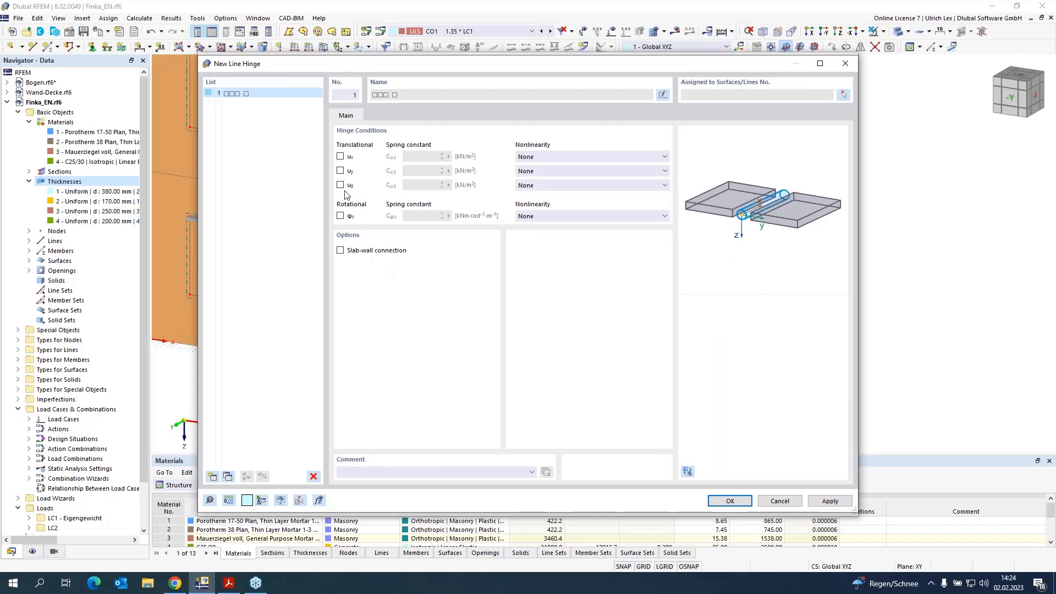
{"action": "left_click", "coordinate": [340, 157]}
Step: Assign the new line hinge to surfaces 12 and 13 along line 57 and surfaces 1 and 3 along line 55, and confirm
{"action": "left_click", "coordinate": [844, 95]}
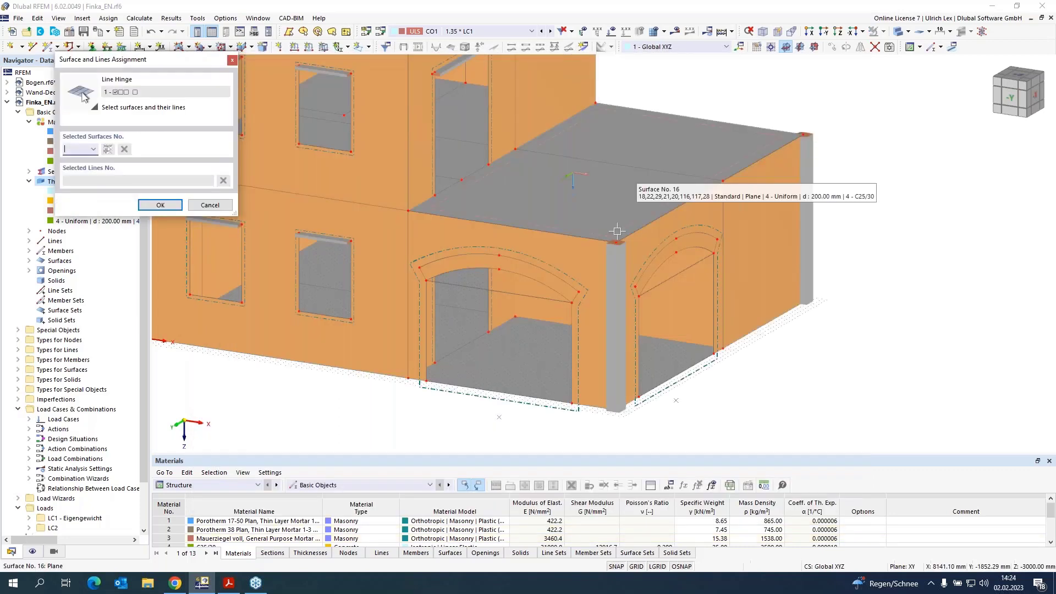
{"action": "left_click", "coordinate": [578, 262]}
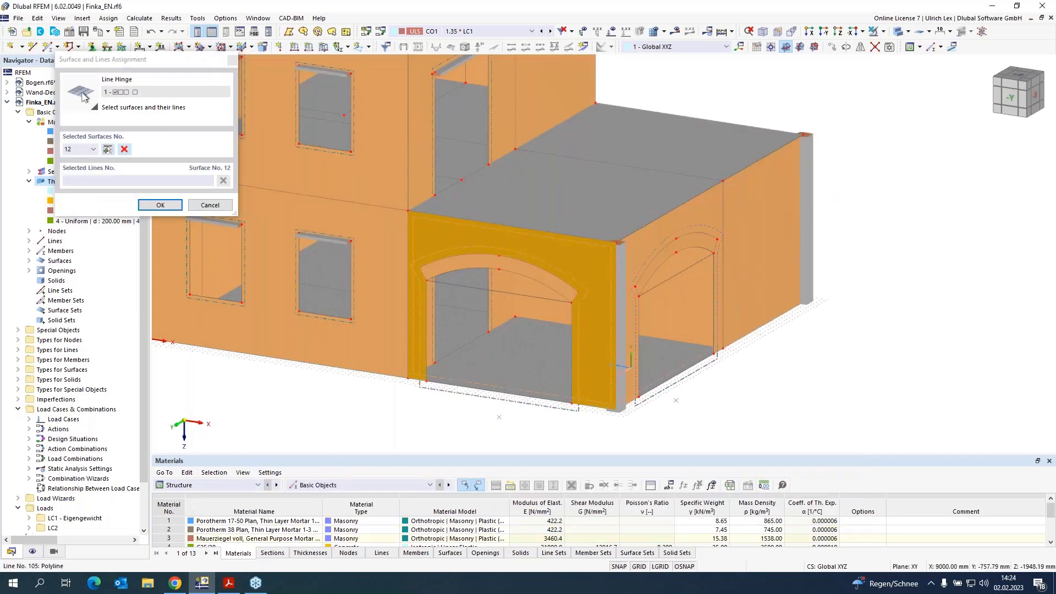
{"action": "left_click", "coordinate": [616, 270]}
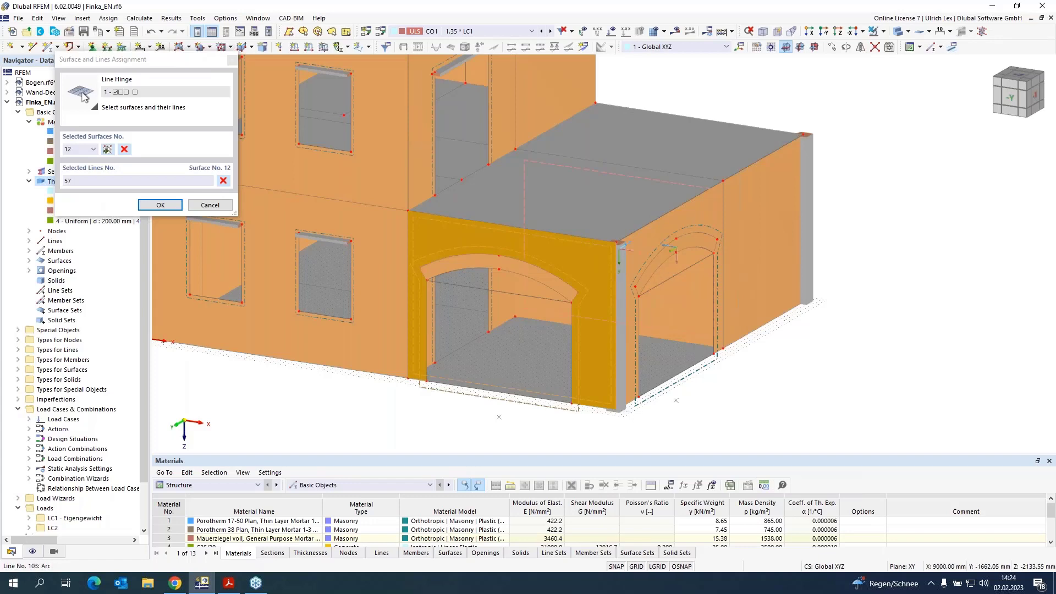
{"action": "left_click", "coordinate": [651, 247]}
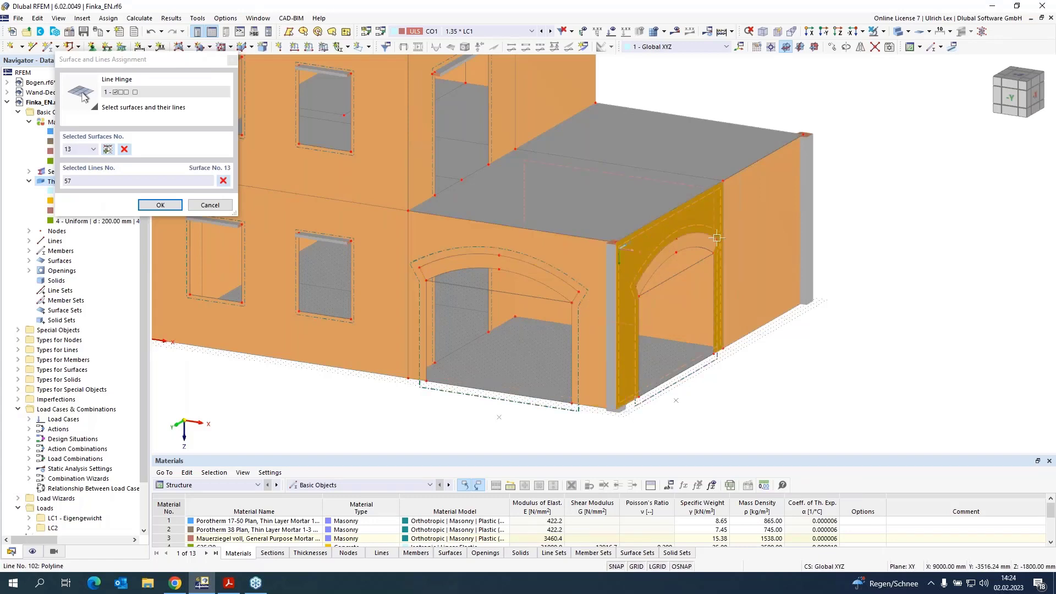
{"action": "left_click", "coordinate": [746, 216]}
{"action": "scroll", "coordinate": [808, 157], "scroll_direction": "up", "scroll_amount": 4}
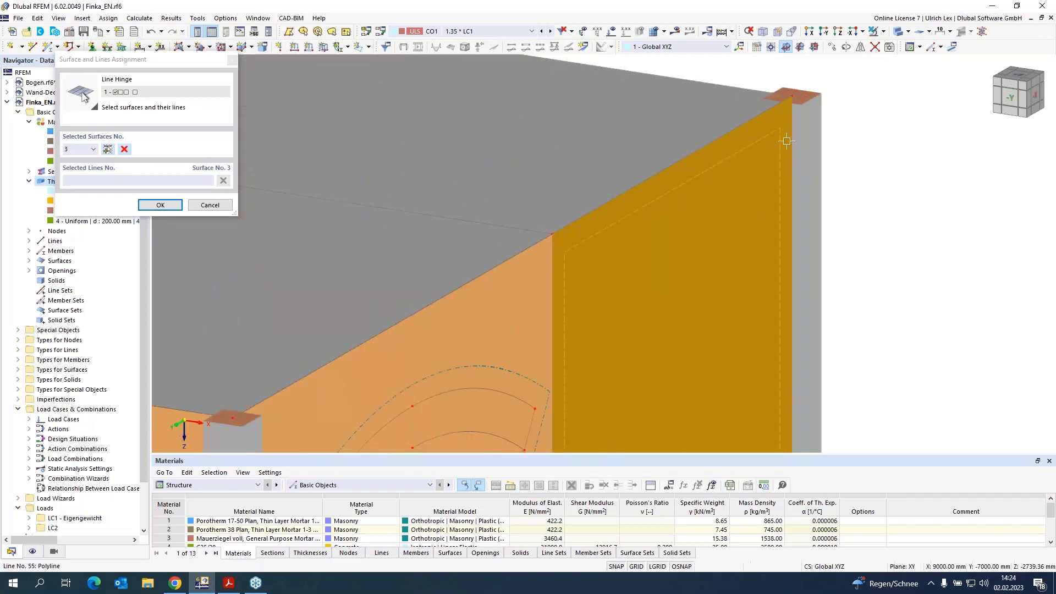
{"action": "scroll", "coordinate": [812, 150], "scroll_direction": "down", "scroll_amount": 5}
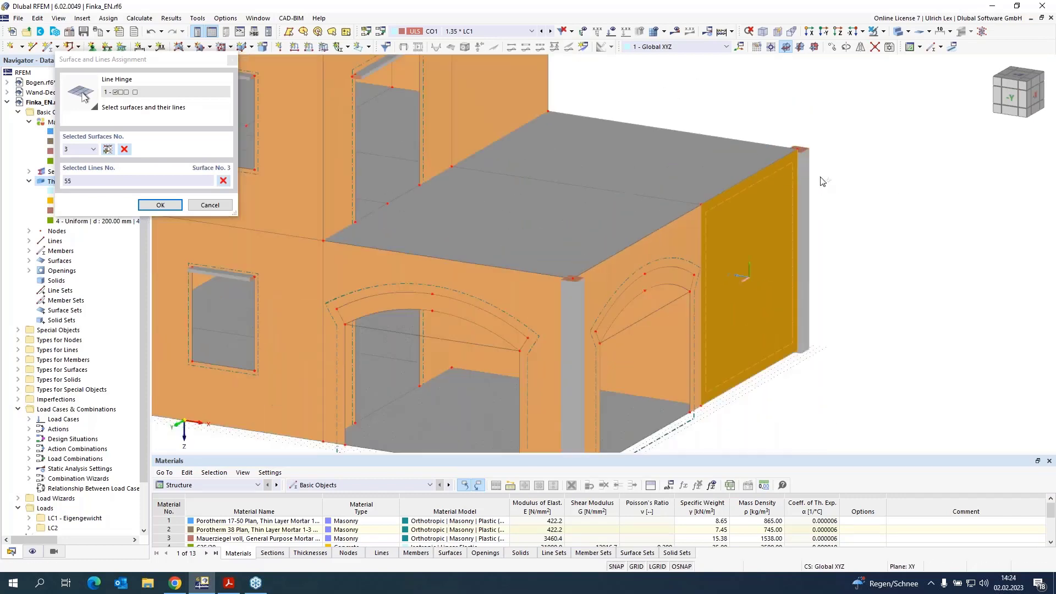
{"action": "middle_click_drag", "start_coordinate": [847, 216], "coordinate": [509, 271], "text": "ctrl"}
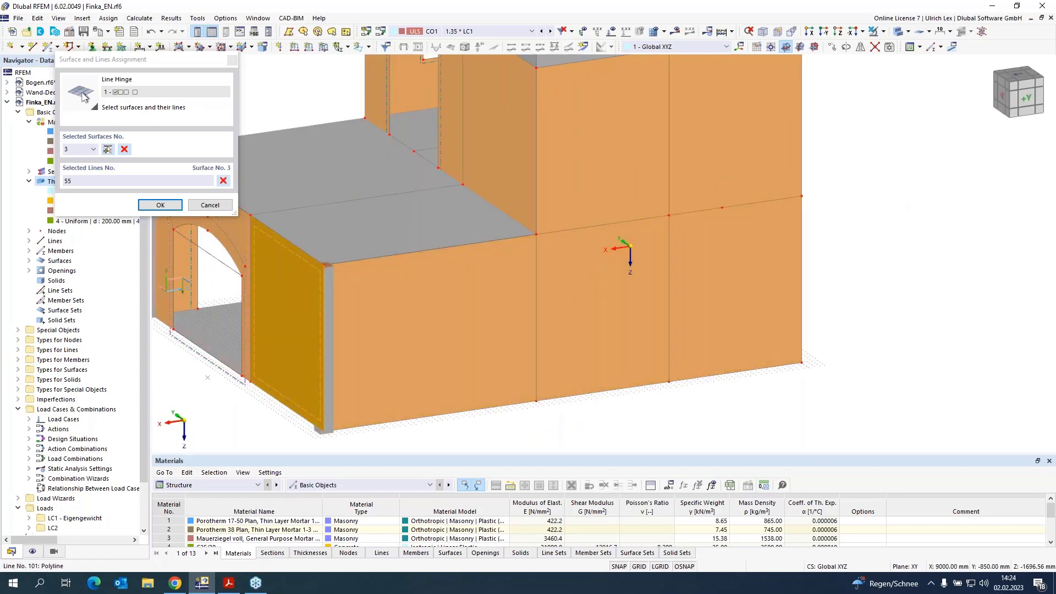
{"action": "left_click", "coordinate": [348, 295]}
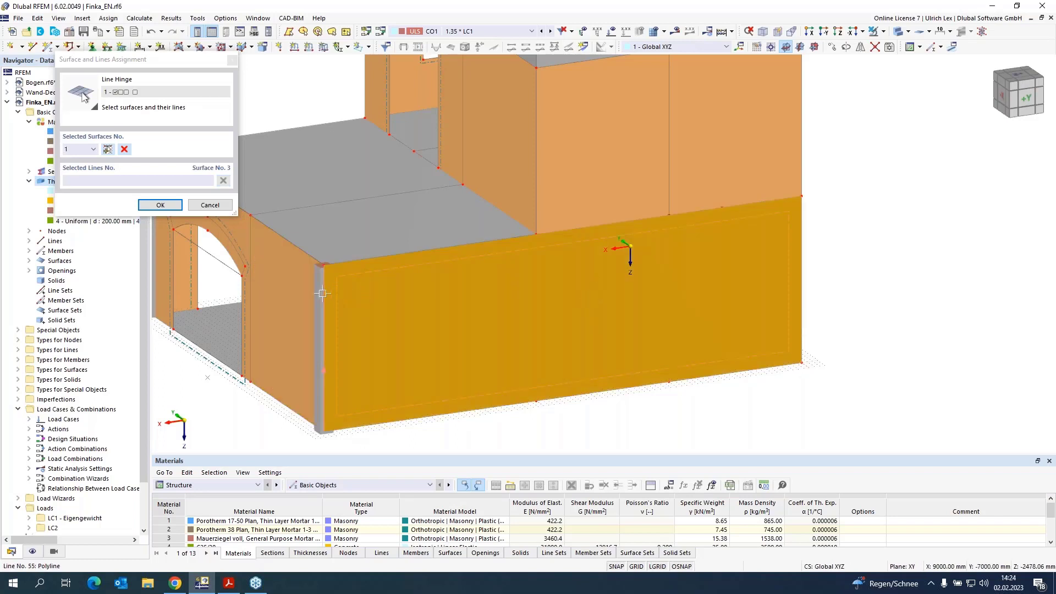
{"action": "left_click", "coordinate": [145, 206]}
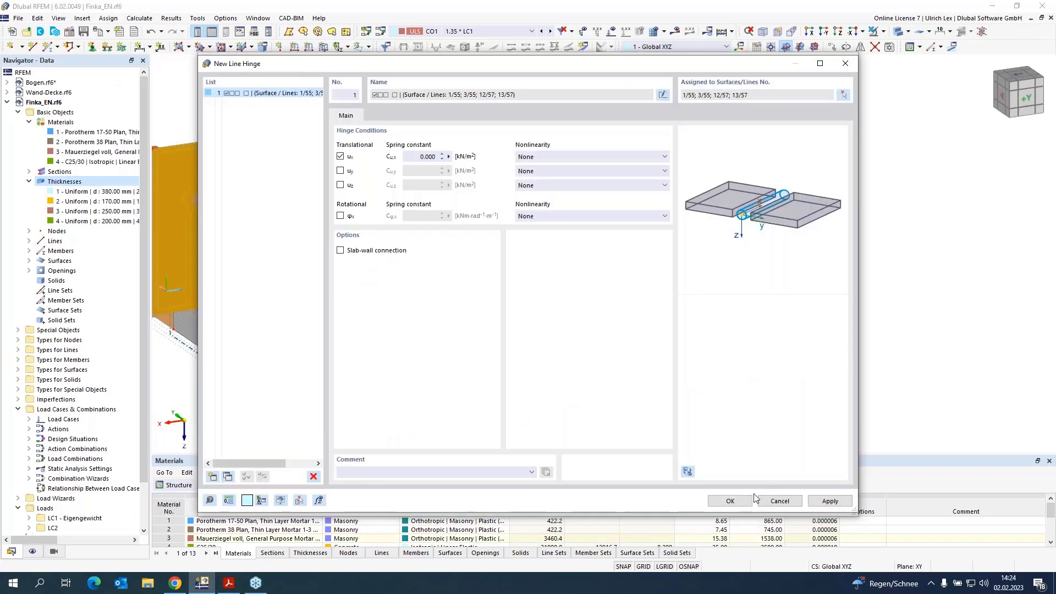
{"action": "left_click", "coordinate": [749, 501]}
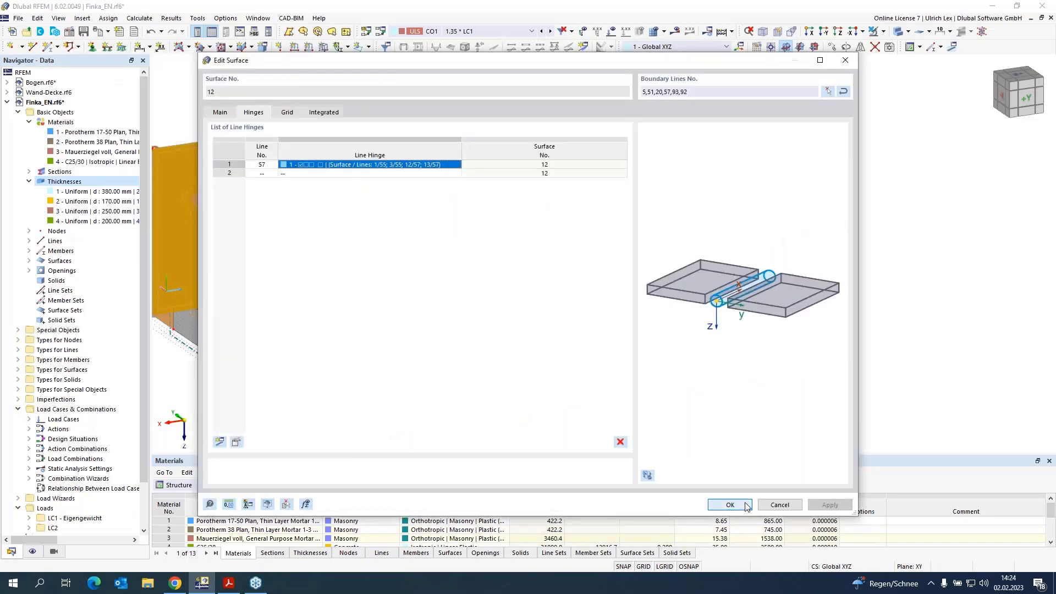
{"action": "left_click", "coordinate": [745, 505]}
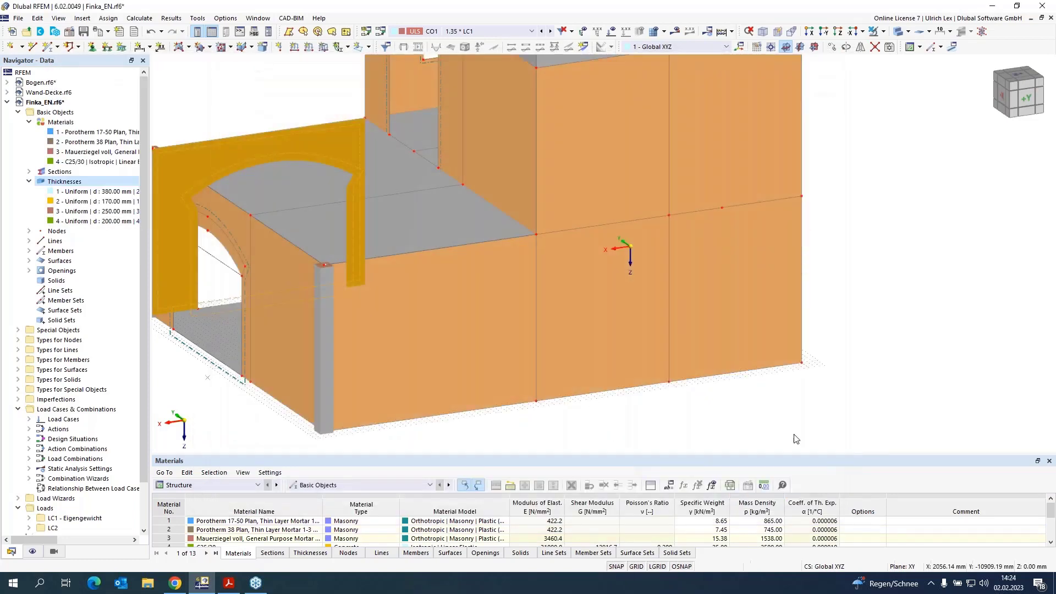
Step: Switch the model display to transparent mode and inspect the walls around the arches
{"action": "left_click", "coordinate": [898, 32]}
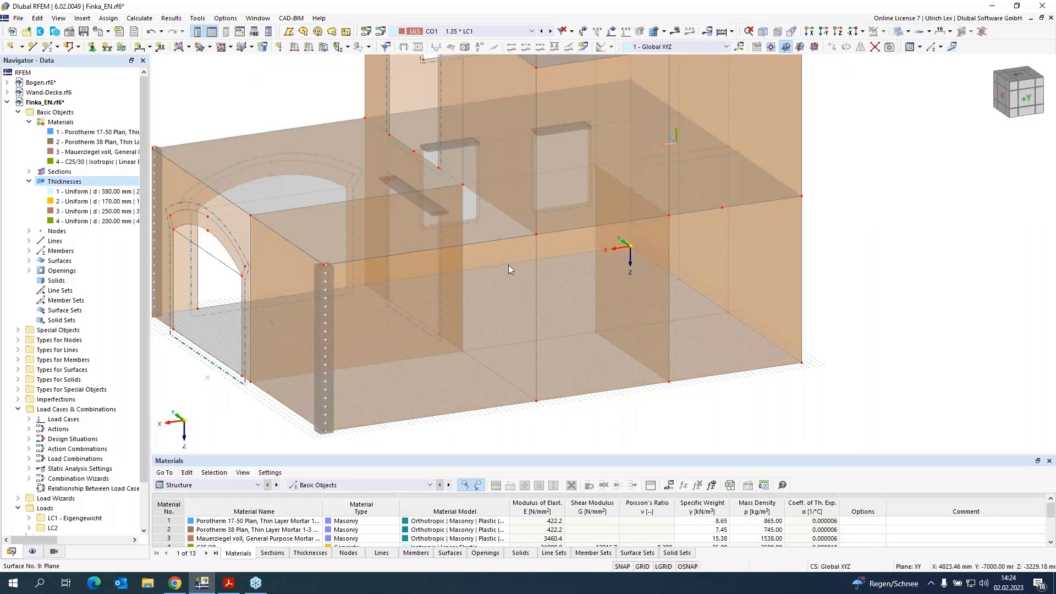
{"action": "scroll", "coordinate": [330, 297], "scroll_direction": "up", "scroll_amount": 5}
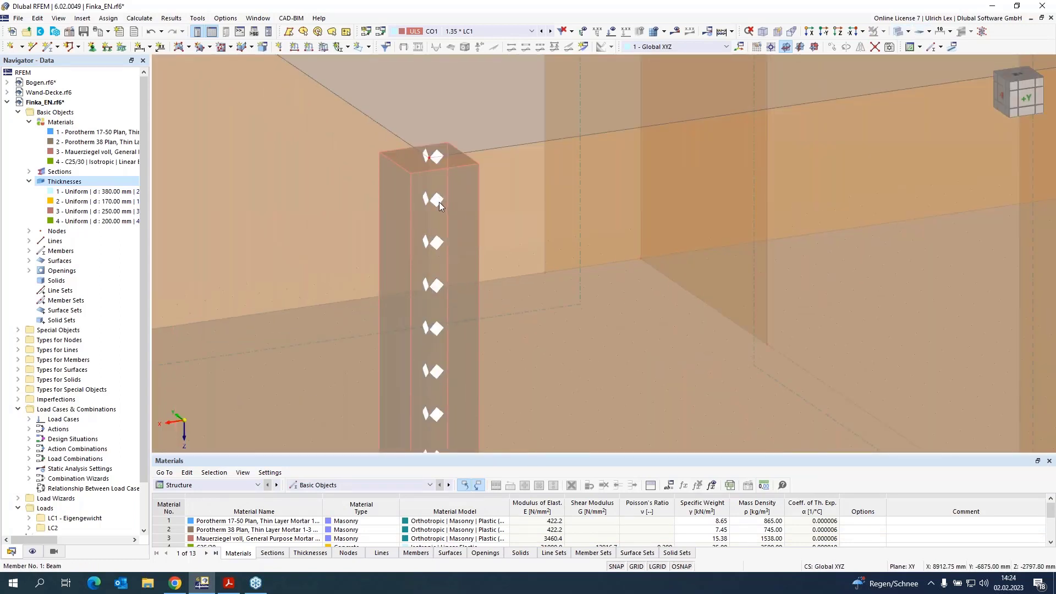
{"action": "scroll", "coordinate": [482, 159], "scroll_direction": "down", "scroll_amount": 5}
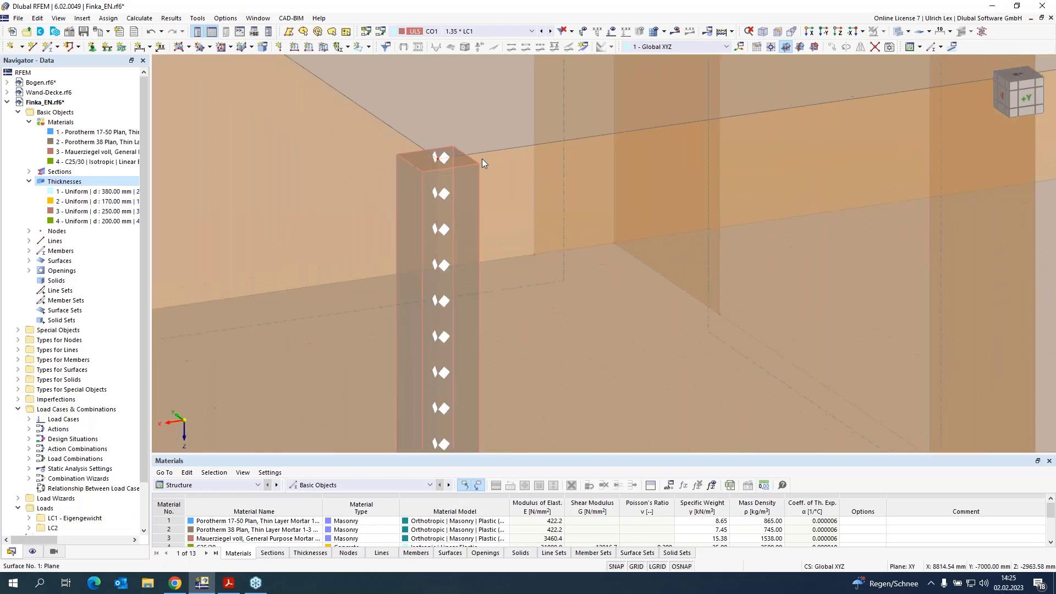
{"action": "scroll", "coordinate": [267, 328], "scroll_direction": "down", "scroll_amount": 2}
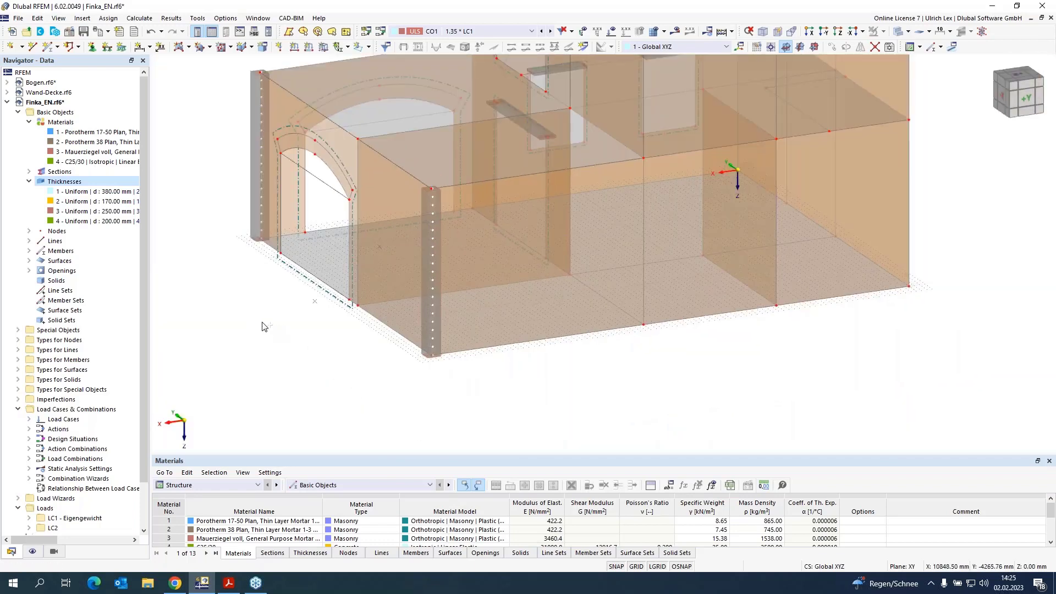
{"action": "middle_click_drag", "start_coordinate": [263, 320], "coordinate": [515, 314], "text": "ctrl"}
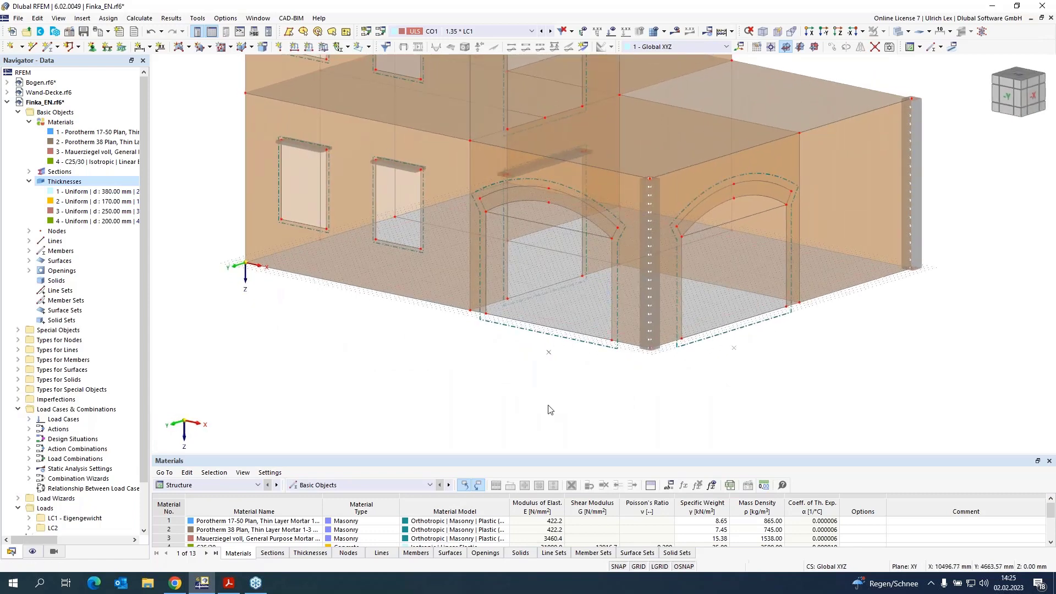
{"action": "scroll", "coordinate": [532, 393], "scroll_direction": "down", "scroll_amount": 1}
{"action": "scroll", "coordinate": [532, 393], "scroll_direction": "down", "scroll_amount": 1}
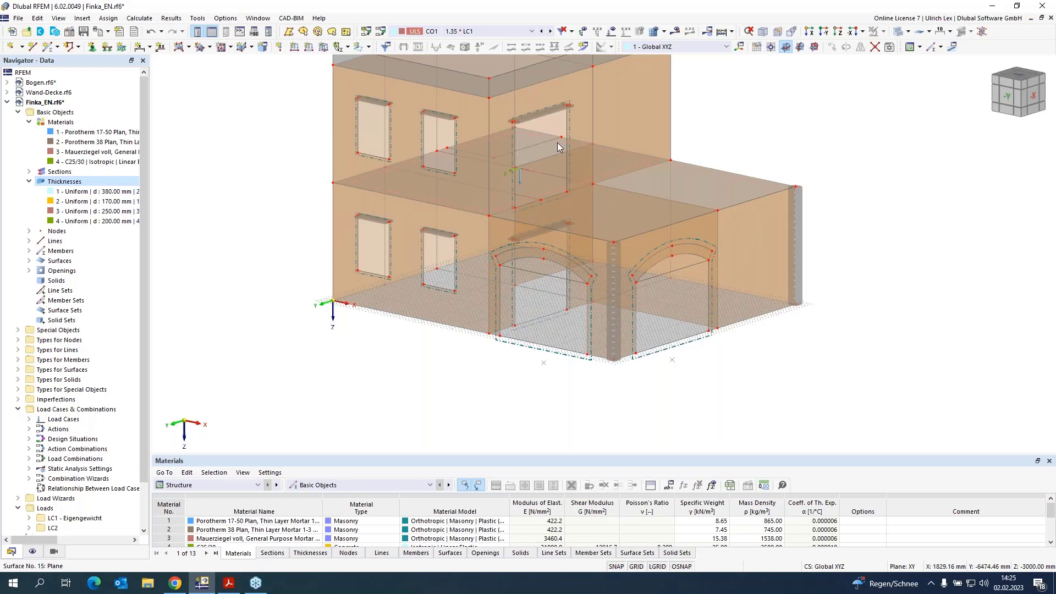
{"action": "mouse_move", "coordinate": [558, 146]}
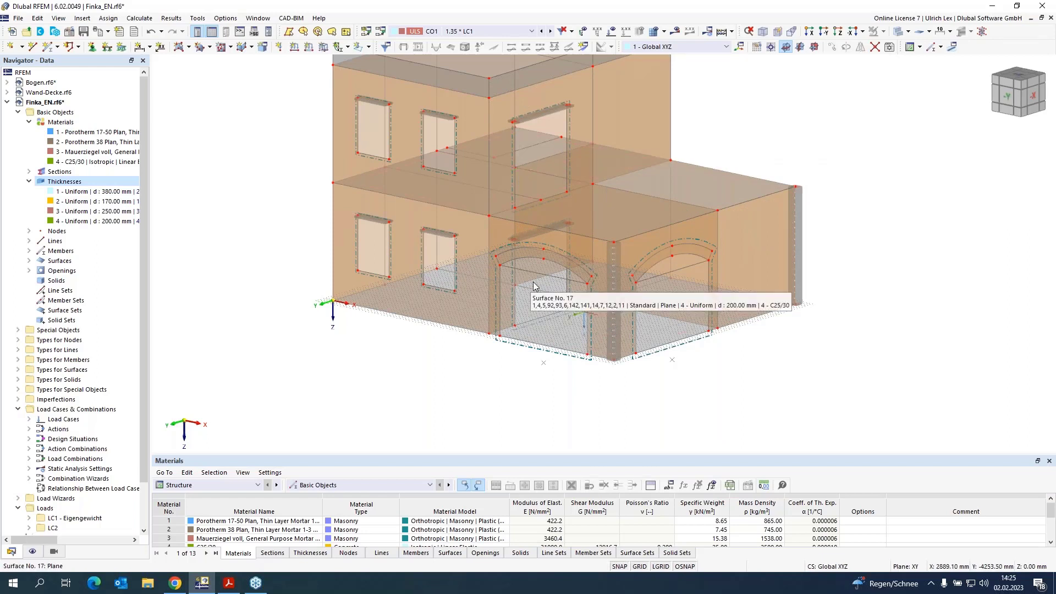
{"action": "mouse_move", "coordinate": [527, 283]}
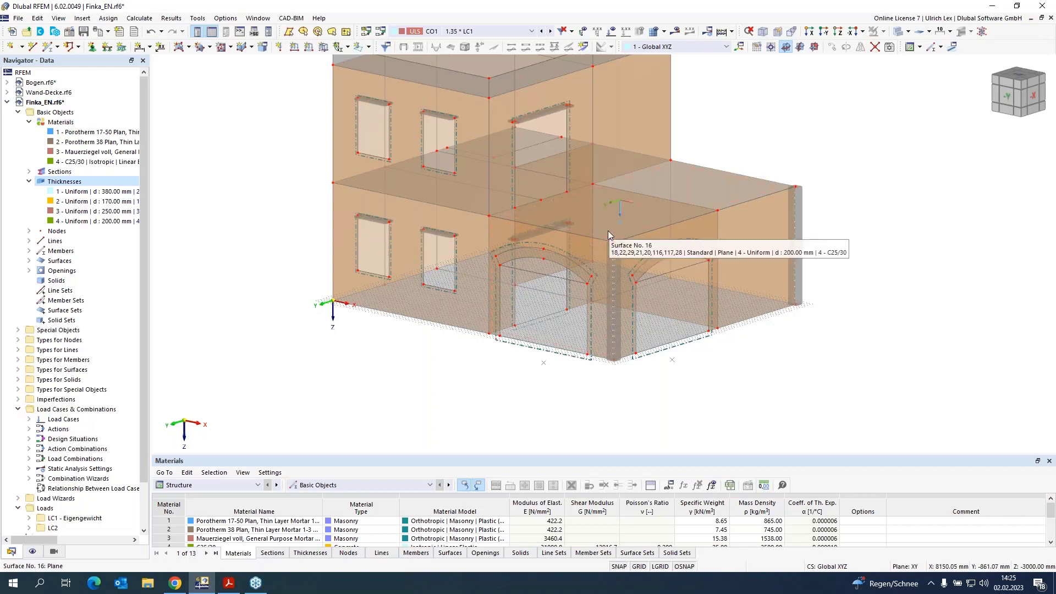
Step: Open wall surface 11, enable its hinges and pick line hinge 1 in its hinge list
{"action": "double_click", "coordinate": [525, 281]}
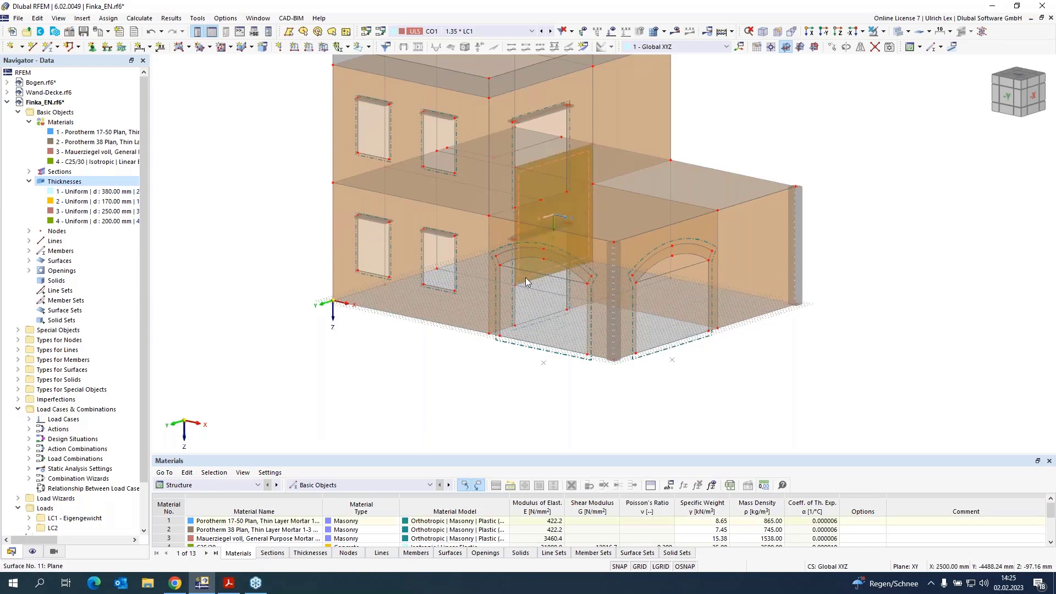
{"action": "left_click", "coordinate": [214, 237]}
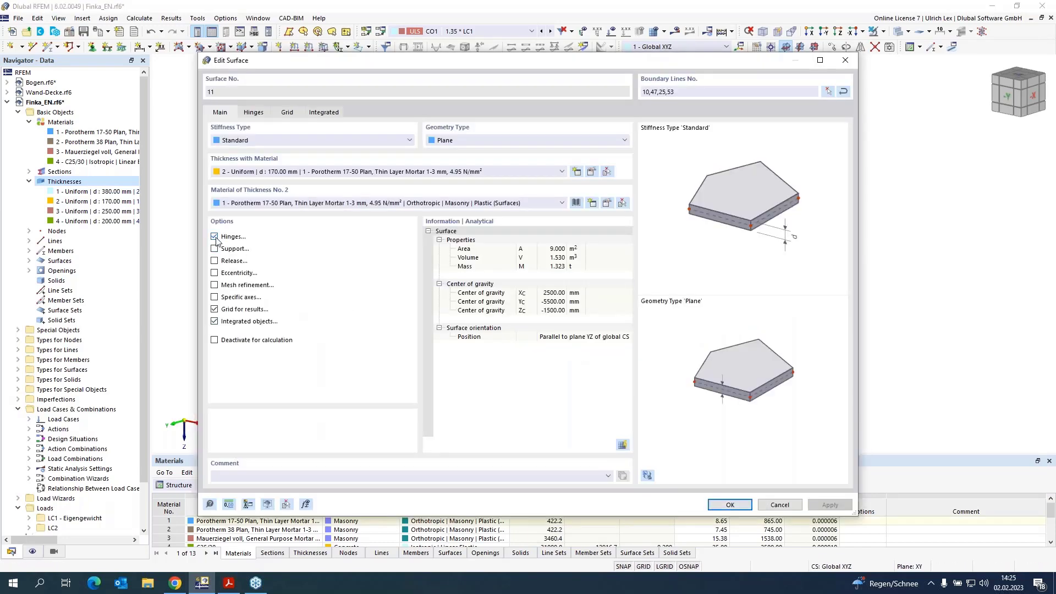
{"action": "left_click", "coordinate": [253, 112]}
{"action": "left_click", "coordinate": [353, 165]}
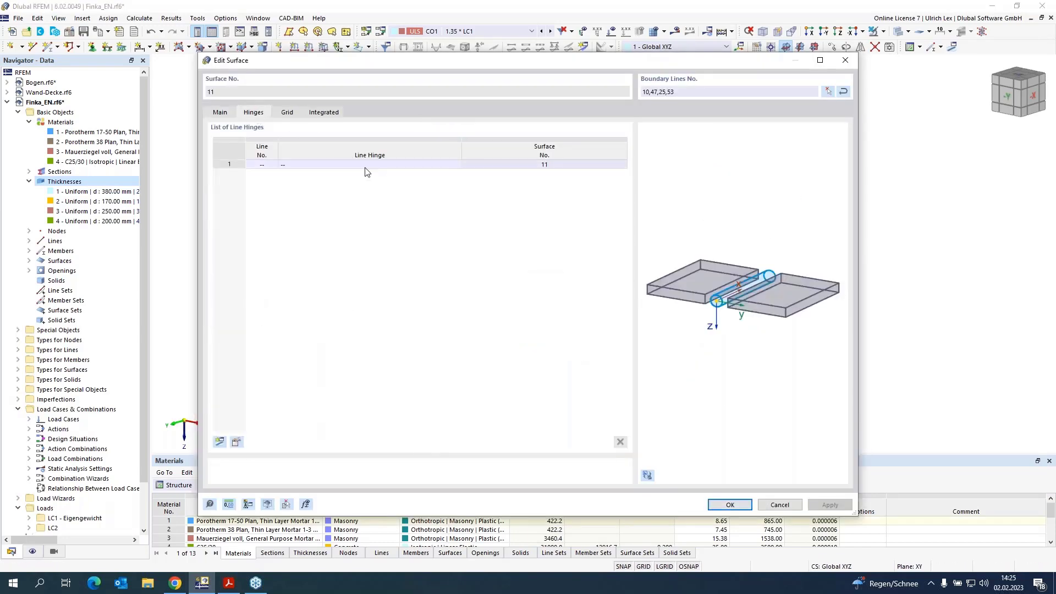
{"action": "left_click", "coordinate": [456, 165]}
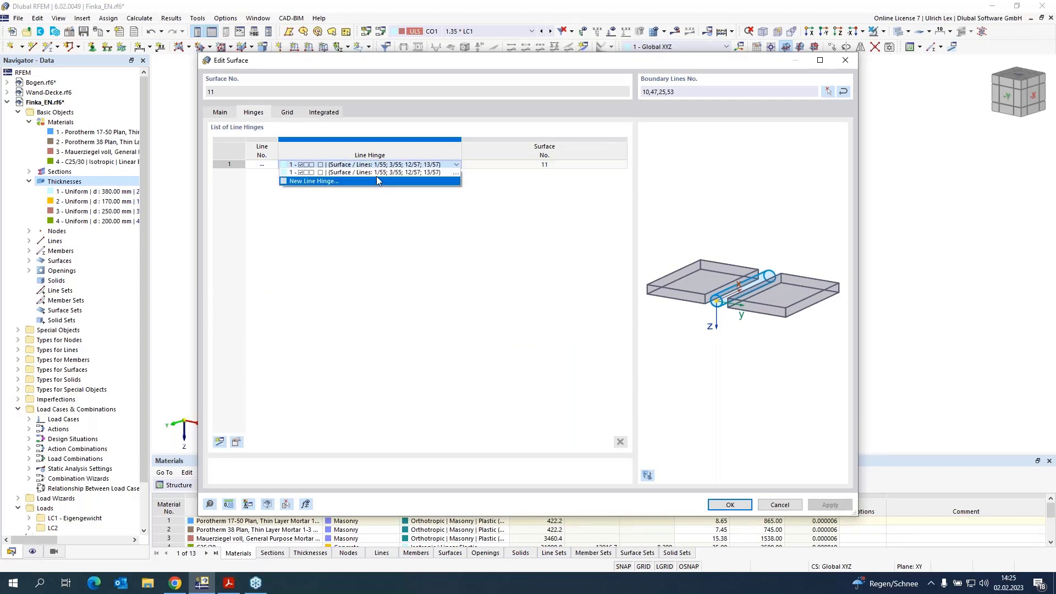
{"action": "left_click", "coordinate": [376, 174]}
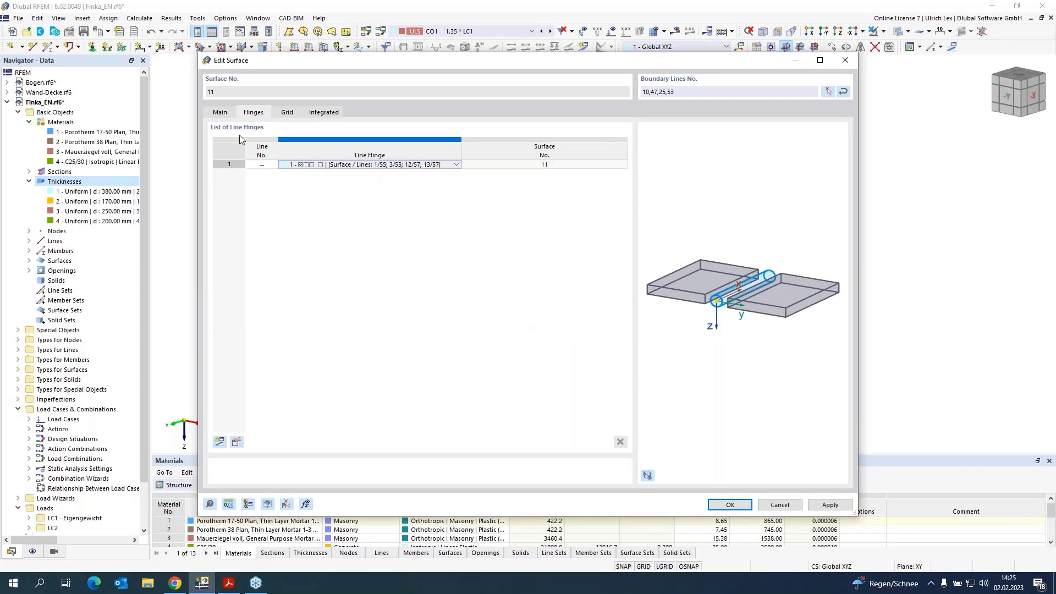
Step: Assign the surface 11 hinge to its boundary line, picking the line in wireframe display, and confirm the surface
{"action": "left_click", "coordinate": [262, 164]}
{"action": "left_click", "coordinate": [275, 165]}
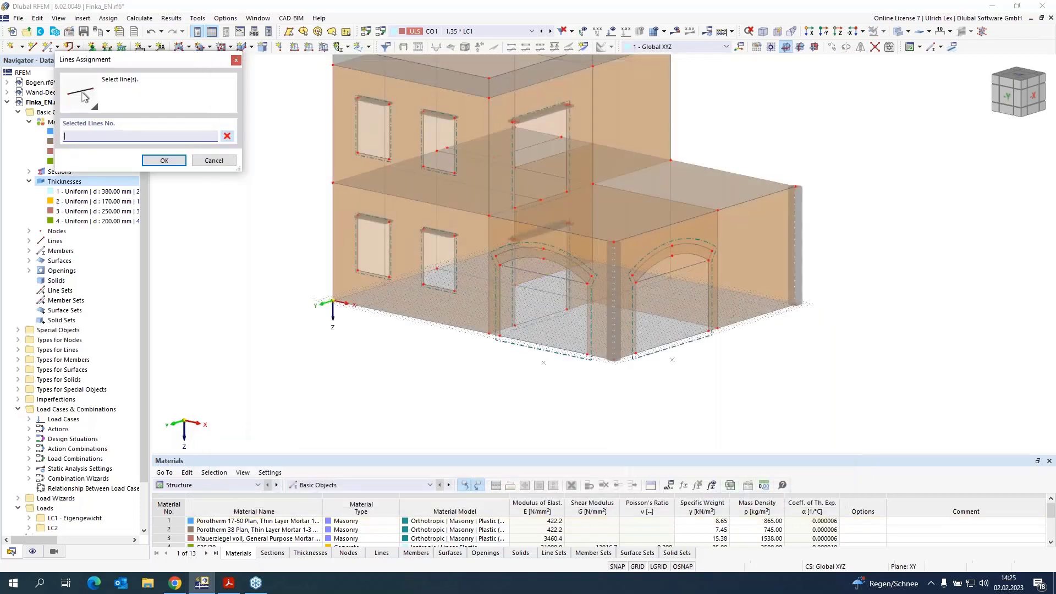
{"action": "scroll", "coordinate": [592, 234], "scroll_direction": "up", "scroll_amount": 3}
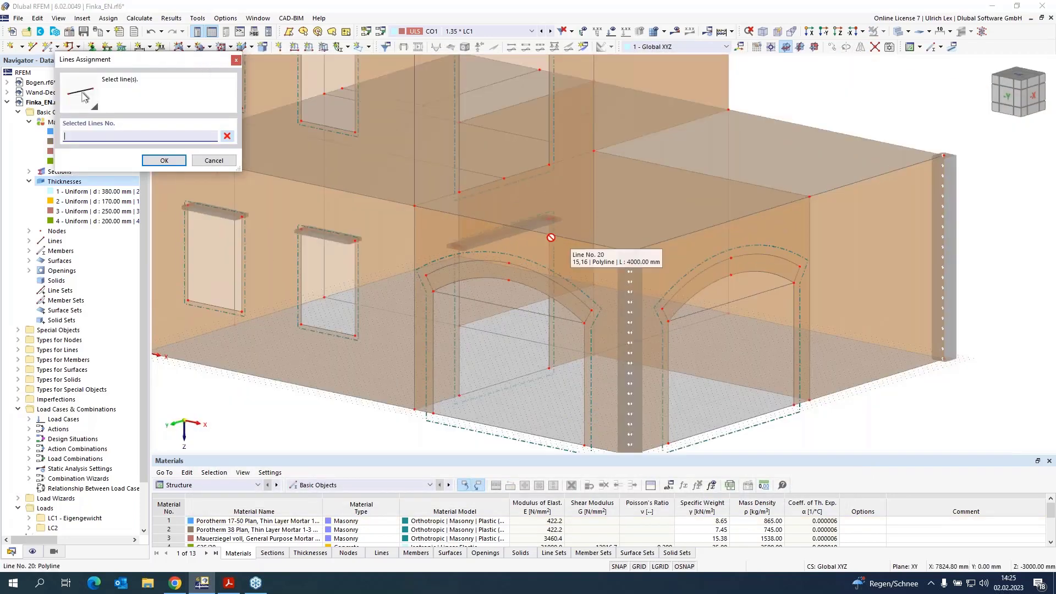
{"action": "scroll", "coordinate": [567, 193], "scroll_direction": "down", "scroll_amount": 3}
{"action": "scroll", "coordinate": [561, 222], "scroll_direction": "up", "scroll_amount": 5}
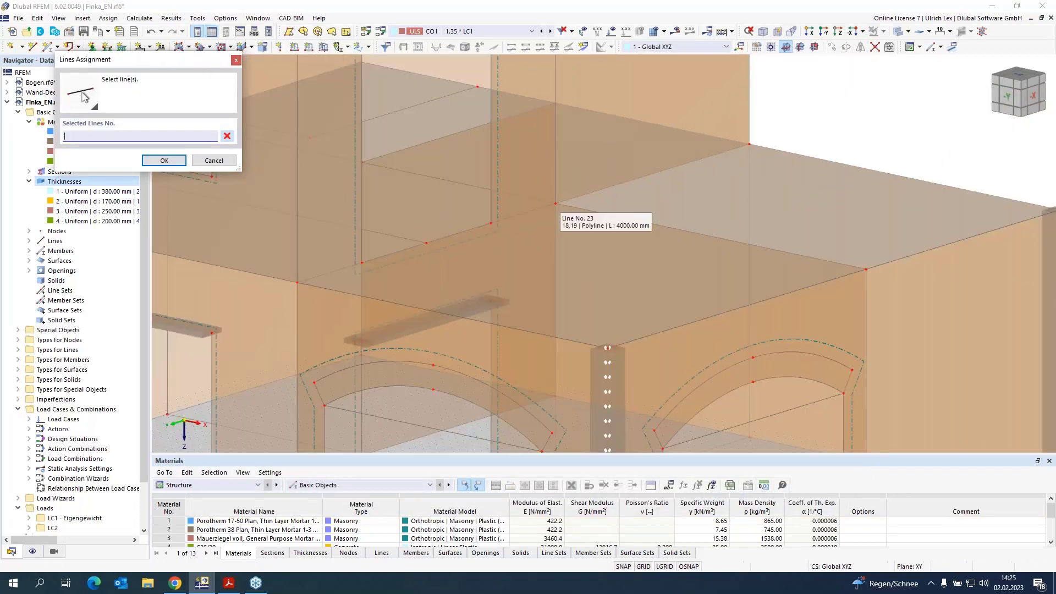
{"action": "scroll", "coordinate": [555, 209], "scroll_direction": "down", "scroll_amount": 3}
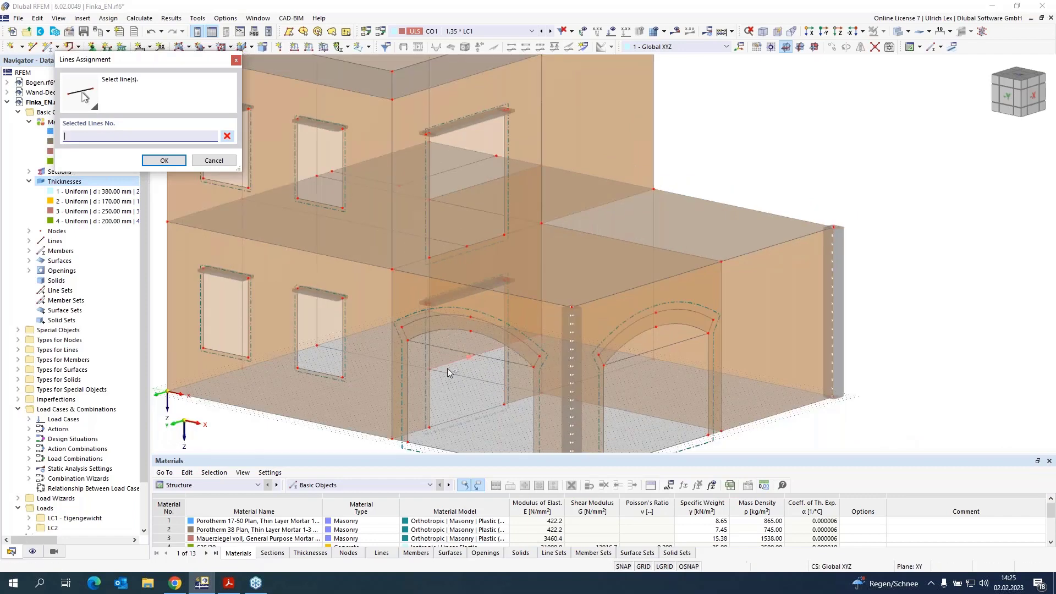
{"action": "left_click", "coordinate": [899, 35]}
{"action": "scroll", "coordinate": [436, 164], "scroll_direction": "up", "scroll_amount": 5}
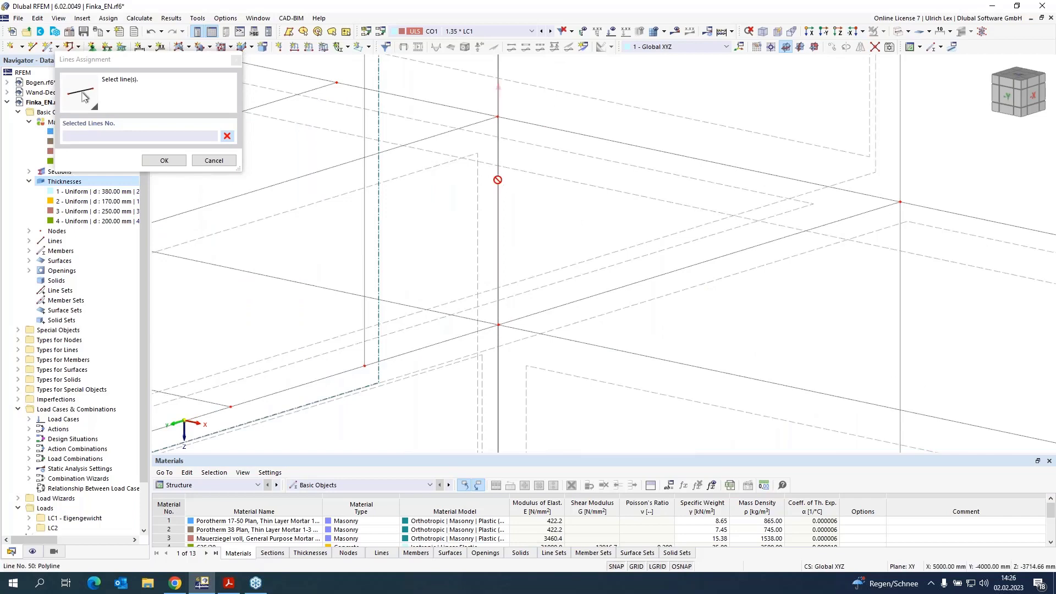
{"action": "scroll", "coordinate": [497, 176], "scroll_direction": "up", "scroll_amount": 4}
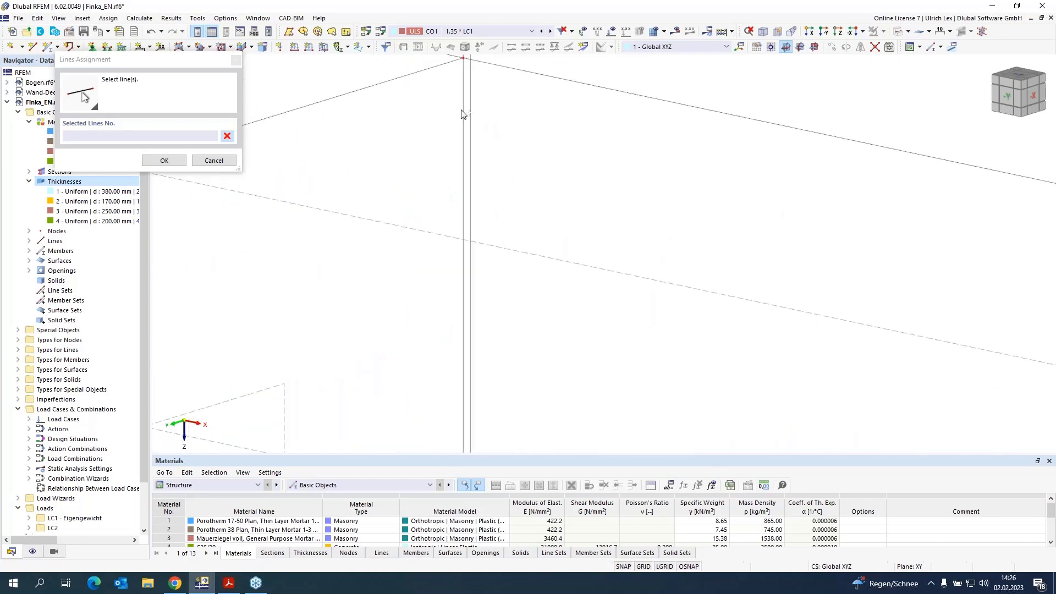
{"action": "left_click", "coordinate": [463, 114]}
{"action": "left_click", "coordinate": [164, 160]}
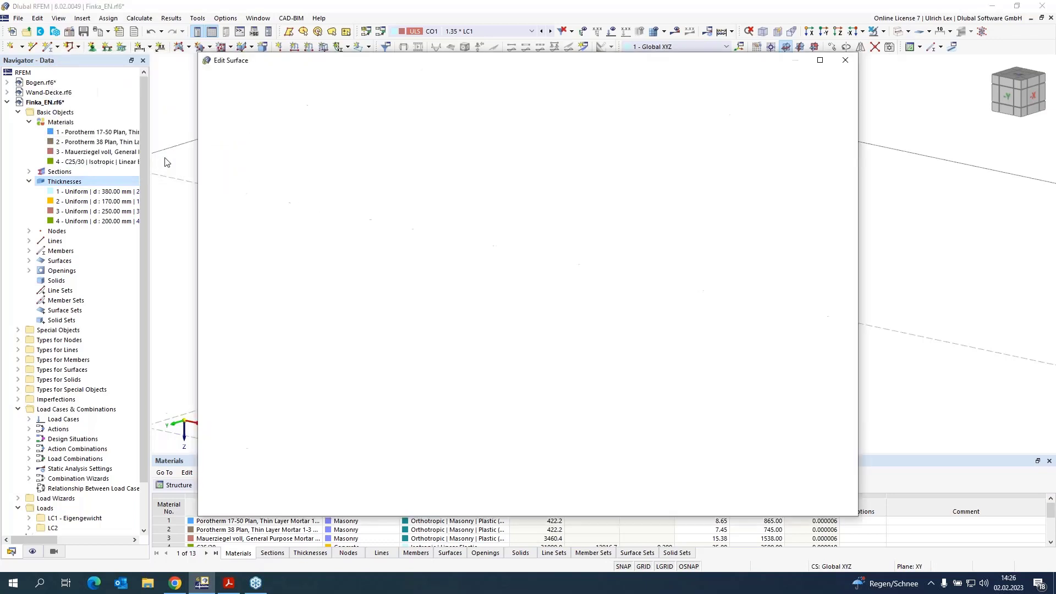
{"action": "left_click", "coordinate": [730, 507]}
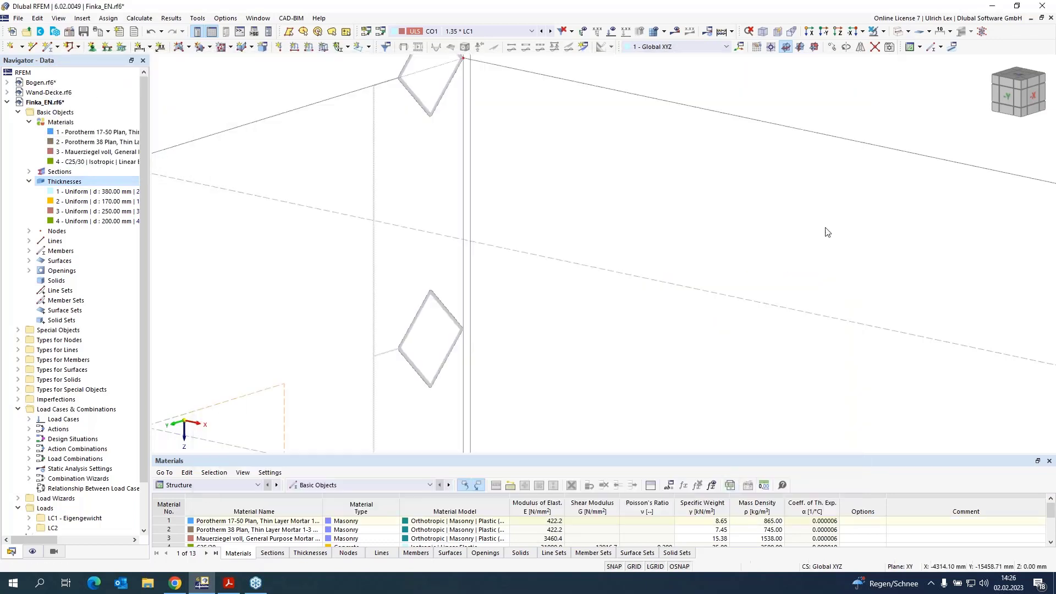
Step: Return the model display from wireframe to transparent mode
{"action": "left_click", "coordinate": [898, 32]}
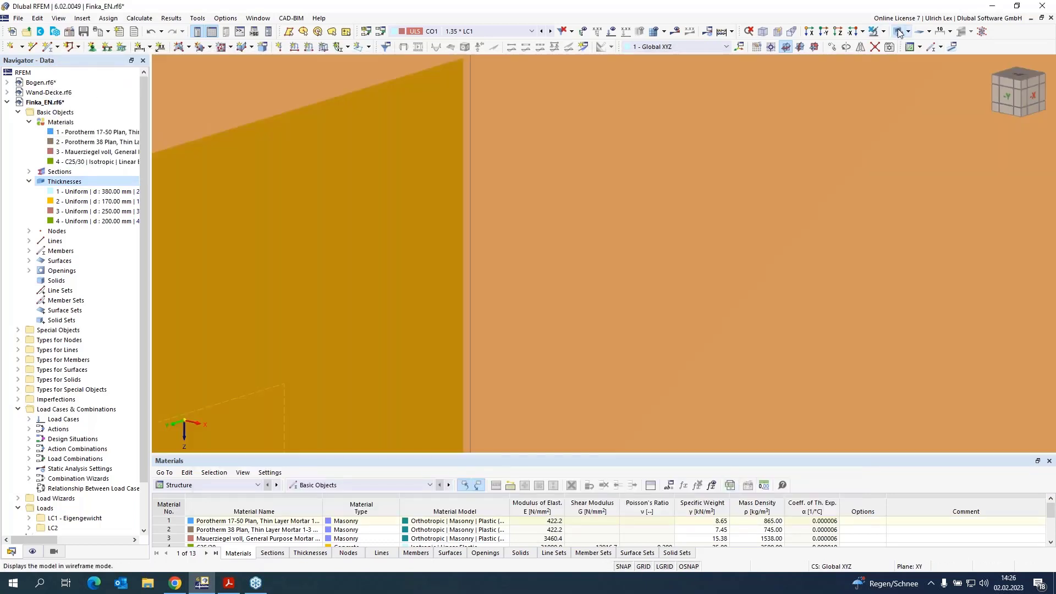
{"action": "scroll", "coordinate": [739, 98], "scroll_direction": "down", "scroll_amount": 14}
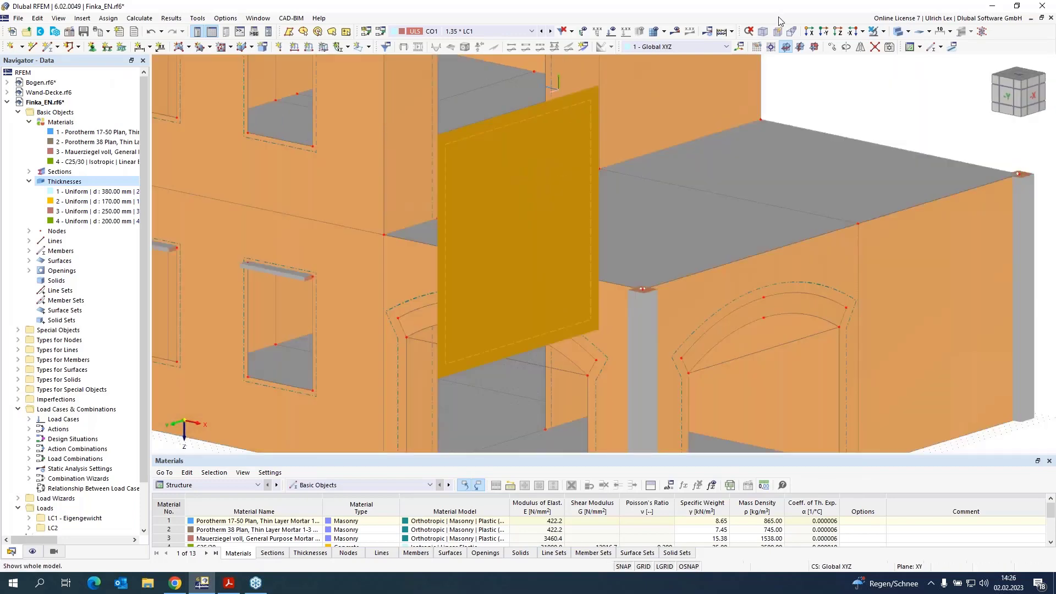
{"action": "left_click", "coordinate": [899, 30]}
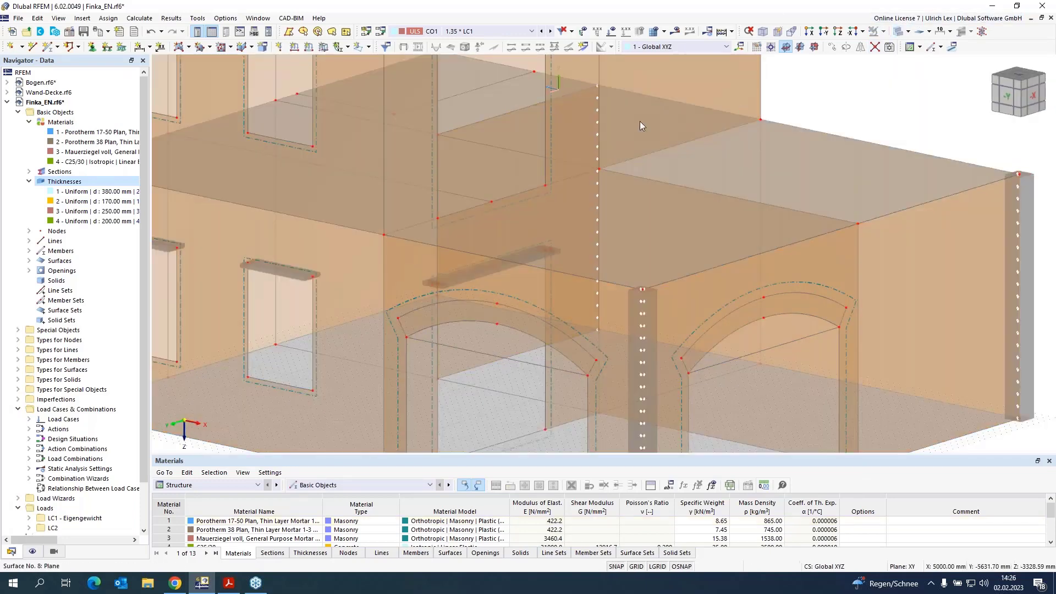
Step: Open roof slab surface 14 and enable its hinges option
{"action": "scroll", "coordinate": [563, 144], "scroll_direction": "down", "scroll_amount": 4}
{"action": "scroll", "coordinate": [563, 144], "scroll_direction": "down", "scroll_amount": 1}
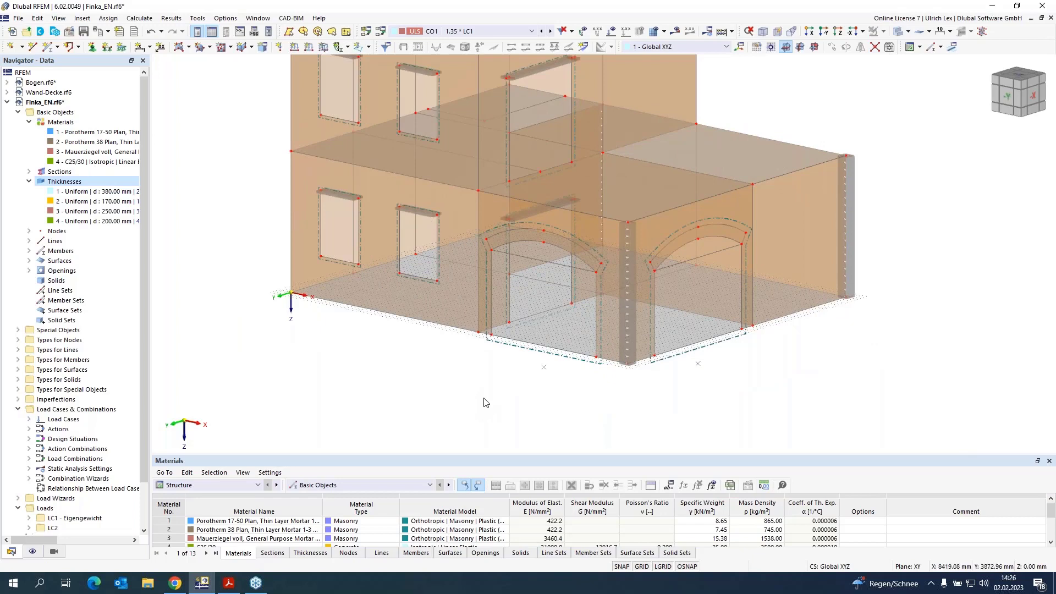
{"action": "mouse_move", "coordinate": [478, 407]}
{"action": "middle_mouse_down", "text": "ctrl"}
{"action": "mouse_move", "coordinate": [502, 401]}
{"action": "mouse_move", "coordinate": [469, 395]}
{"action": "middle_mouse_up", "text": "ctrl"}
{"action": "scroll", "coordinate": [466, 448], "scroll_direction": "down", "scroll_amount": 3}
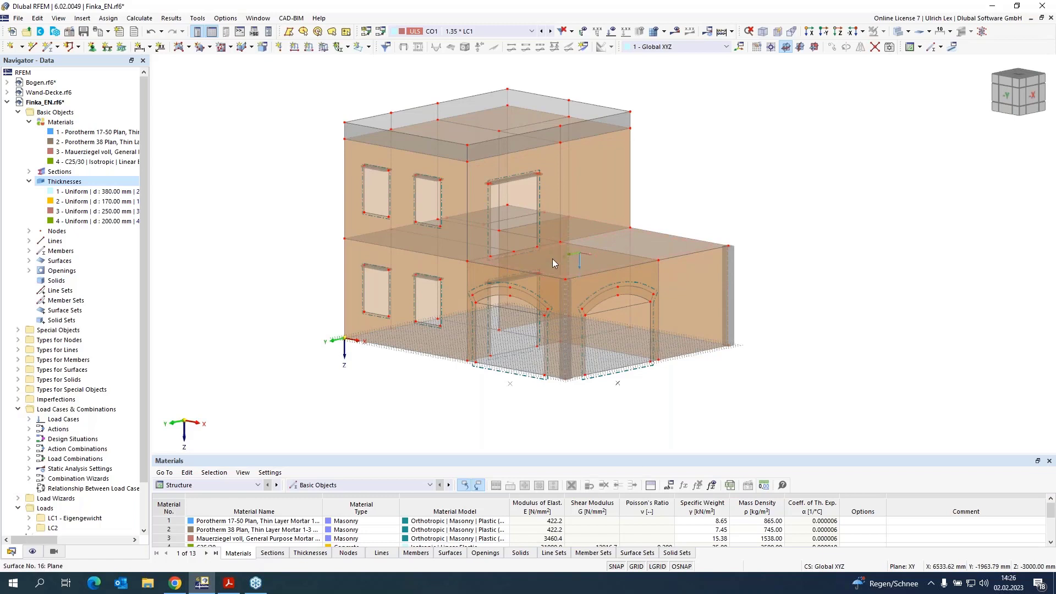
{"action": "mouse_move", "coordinate": [556, 265]}
{"action": "mouse_move", "coordinate": [462, 132]}
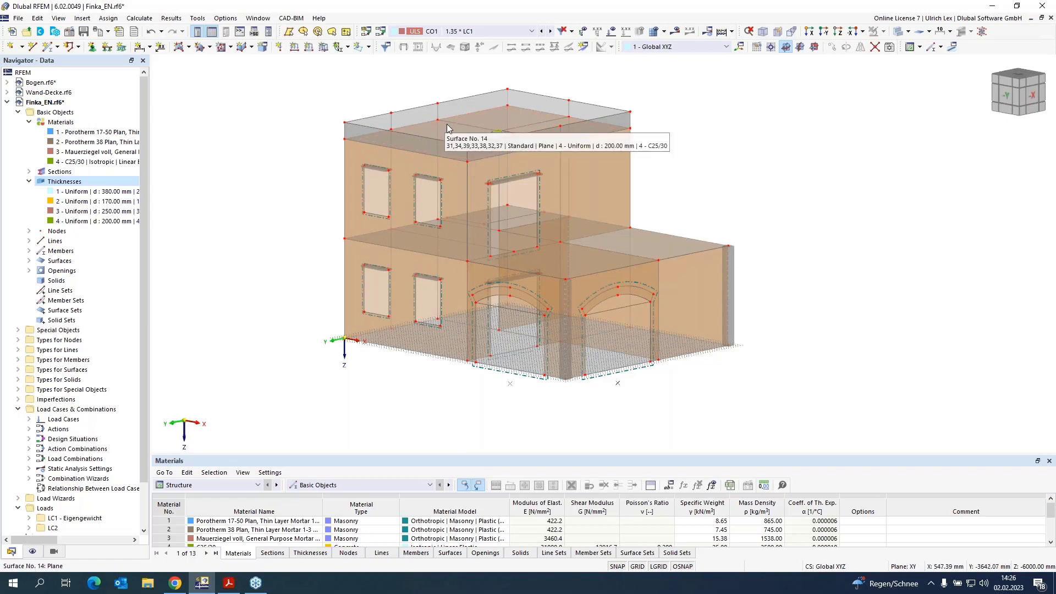
{"action": "scroll", "coordinate": [439, 127], "scroll_direction": "up", "scroll_amount": 3}
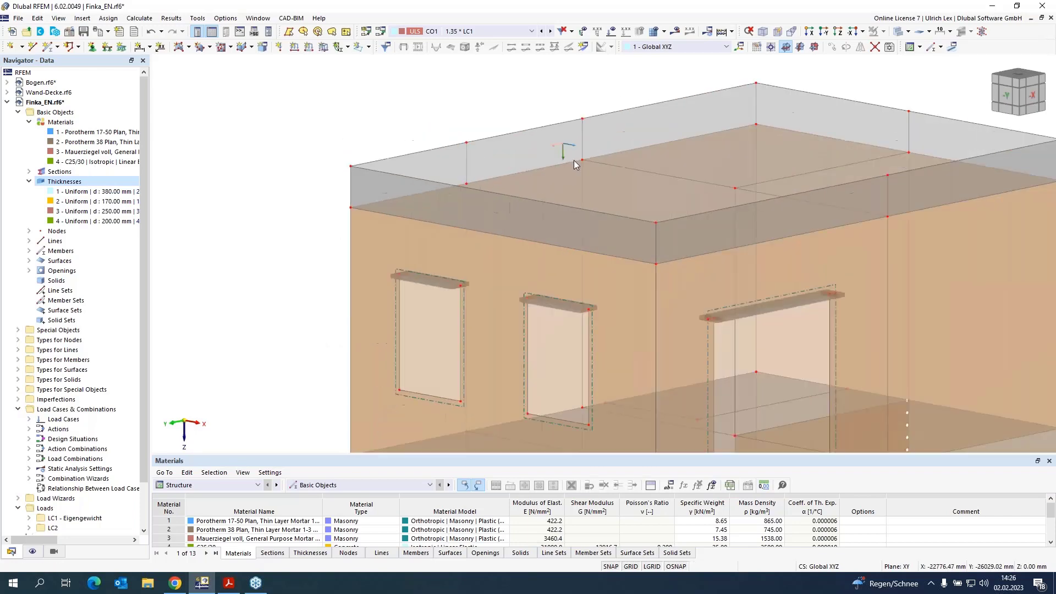
{"action": "double_click", "coordinate": [641, 196]}
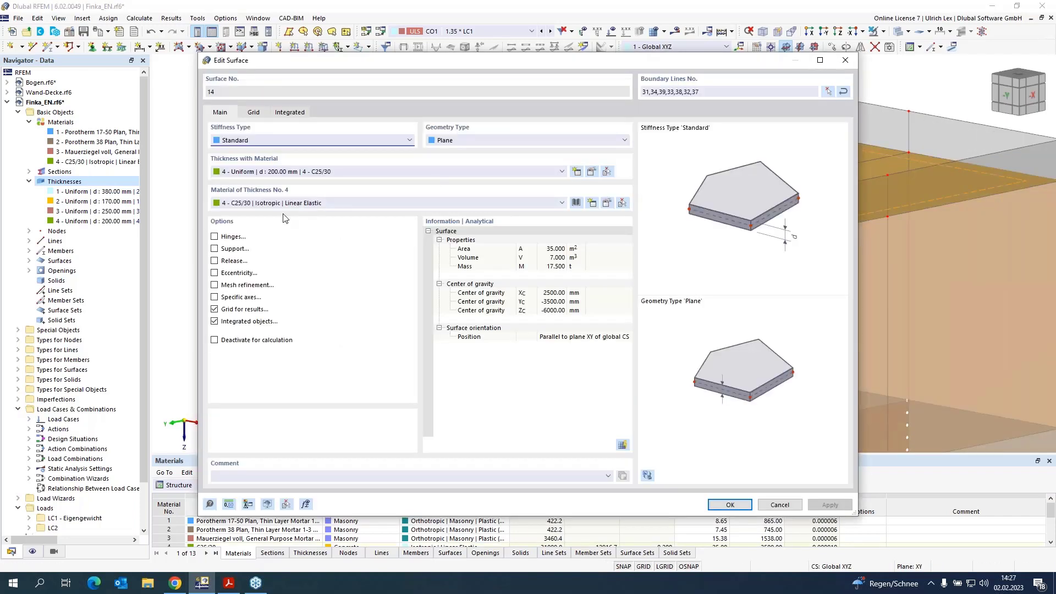
{"action": "left_click", "coordinate": [215, 237]}
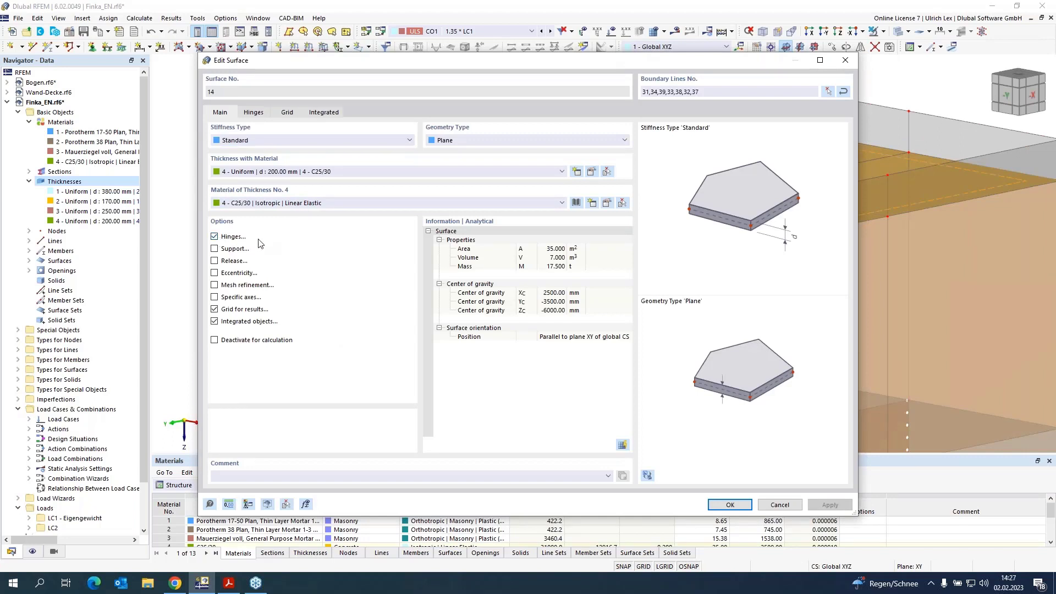
{"action": "left_click", "coordinate": [253, 112]}
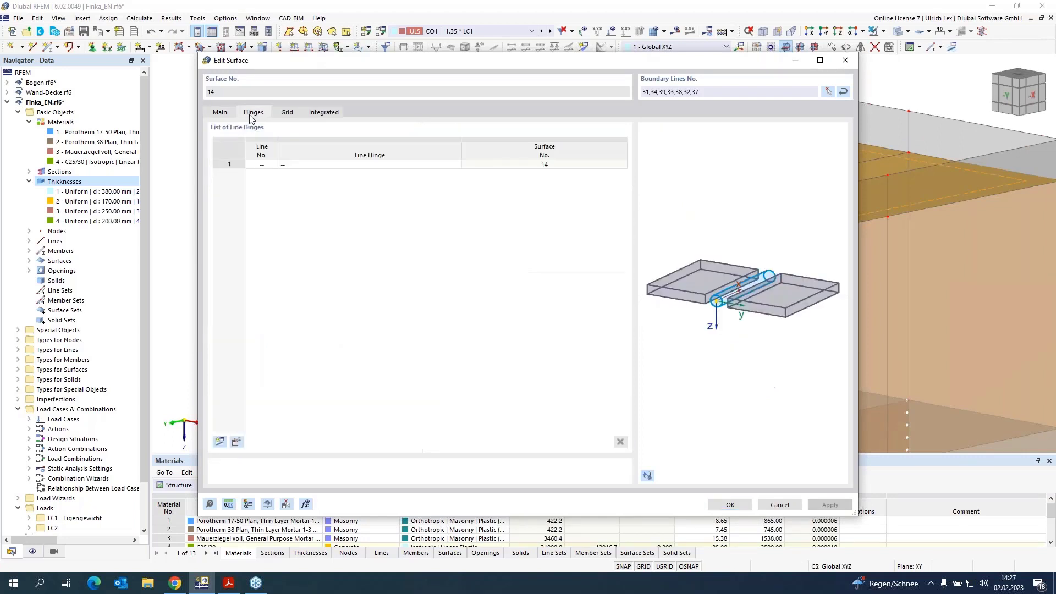
Step: Create a new line hinge for surface 14 and enable its slab-wall connection option
{"action": "left_click", "coordinate": [457, 165]}
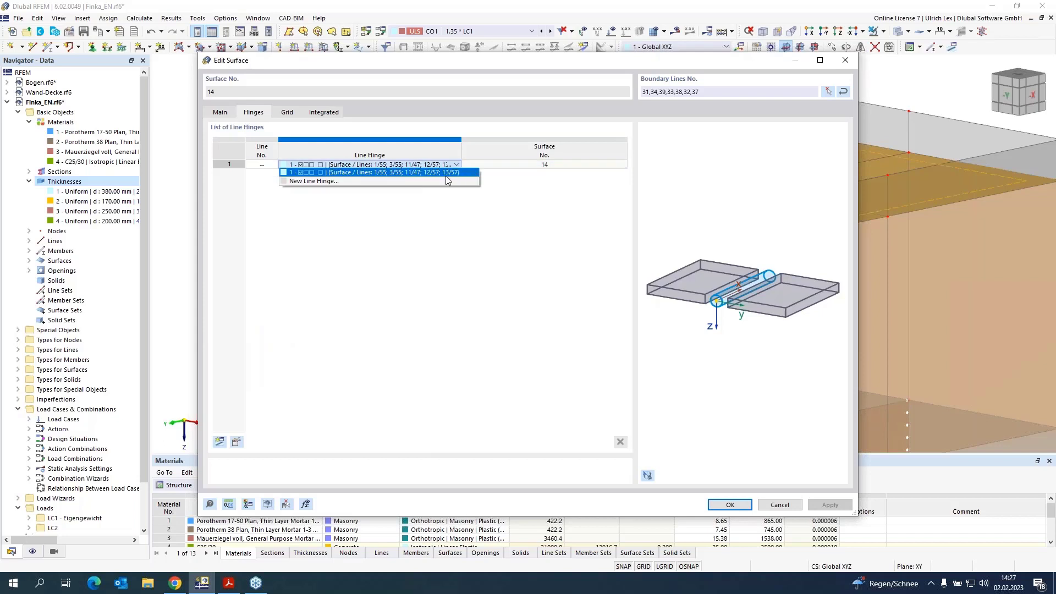
{"action": "left_click", "coordinate": [327, 182]}
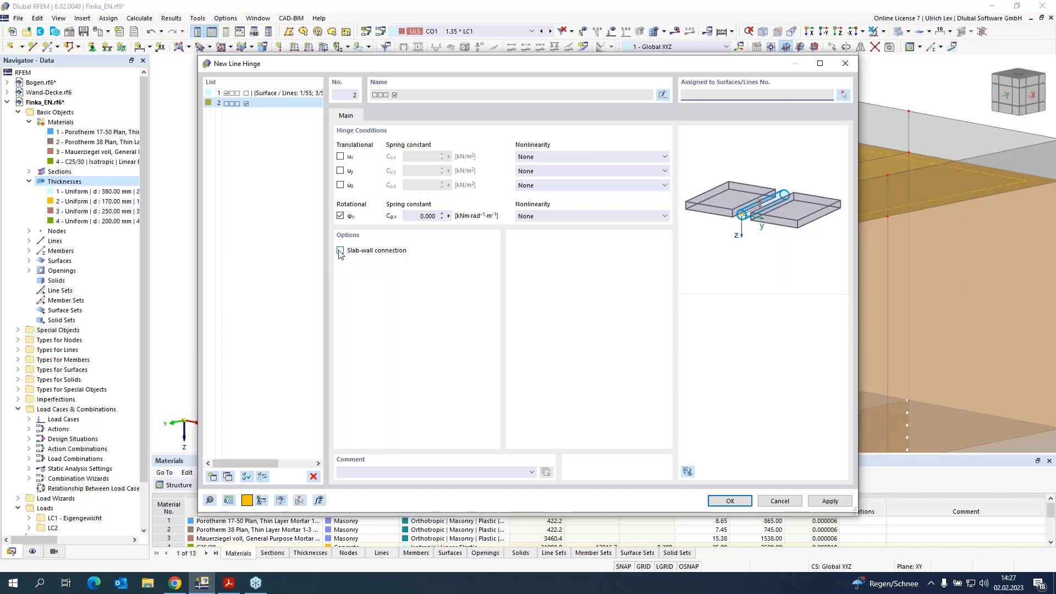
{"action": "left_click", "coordinate": [340, 251]}
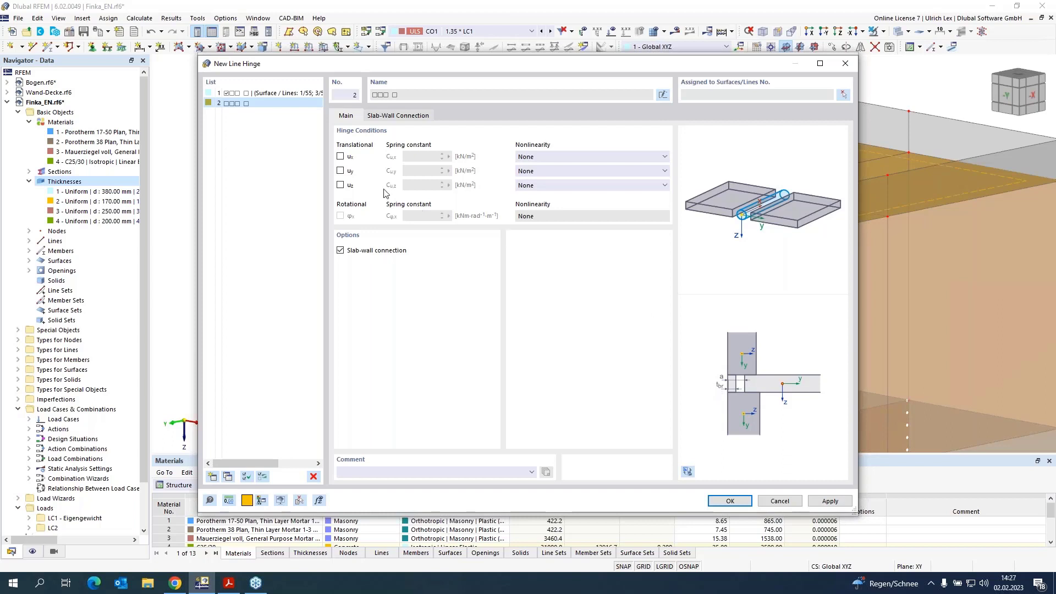
{"action": "left_click", "coordinate": [403, 116]}
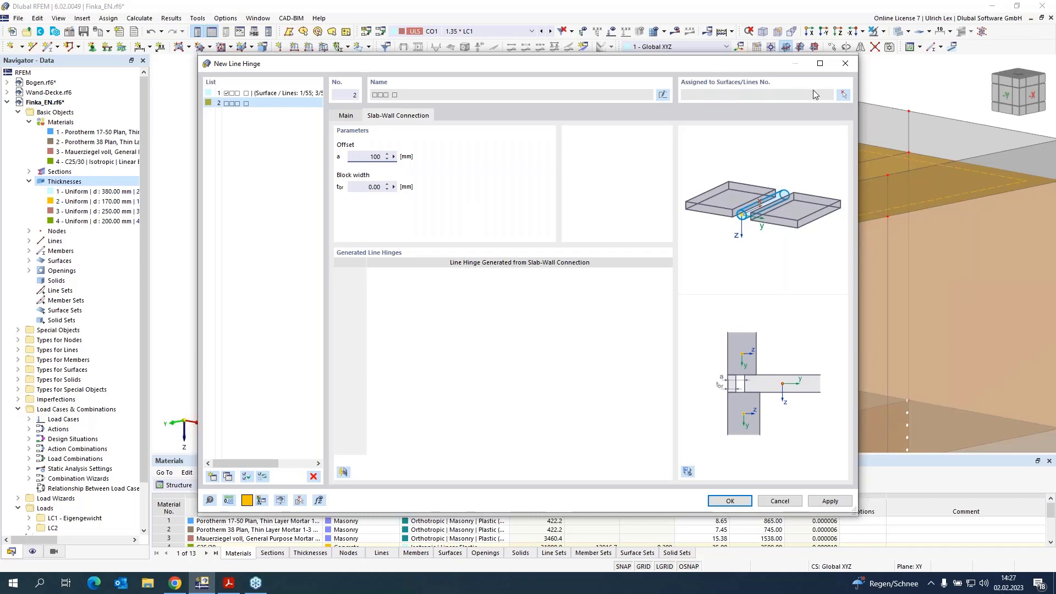
Step: Assign the new slab-wall hinge to surface 14 along its boundary lines 31–34 and 37–39
{"action": "left_click", "coordinate": [843, 95]}
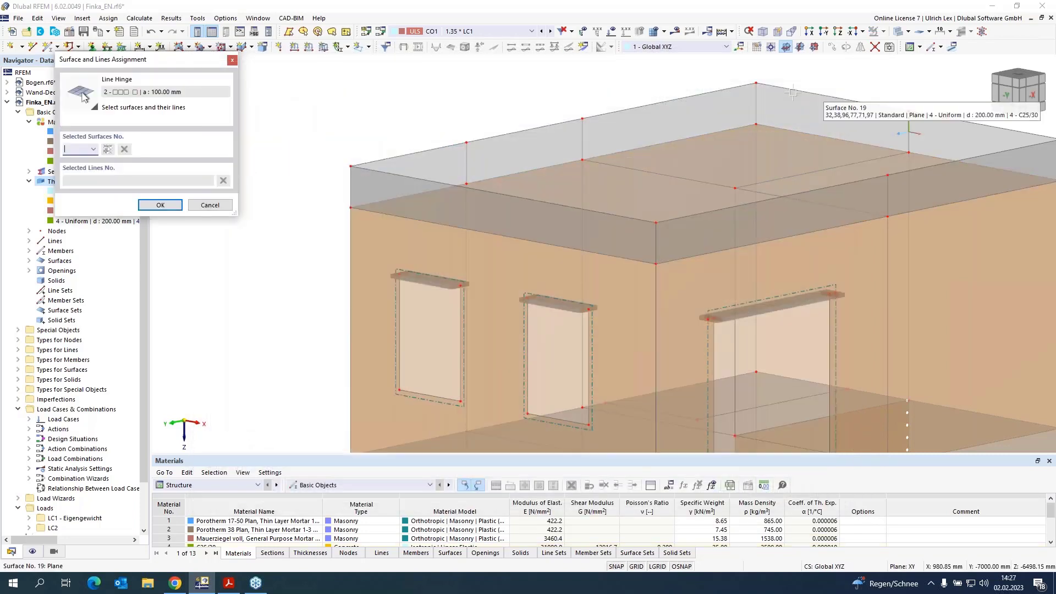
{"action": "left_click", "coordinate": [728, 157]}
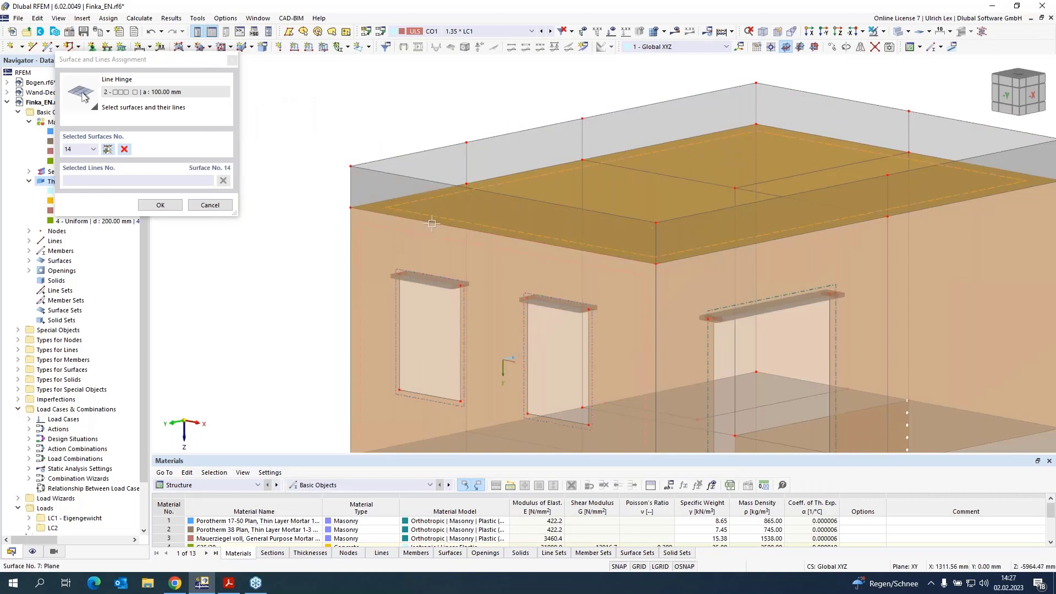
{"action": "left_click", "coordinate": [431, 193]}
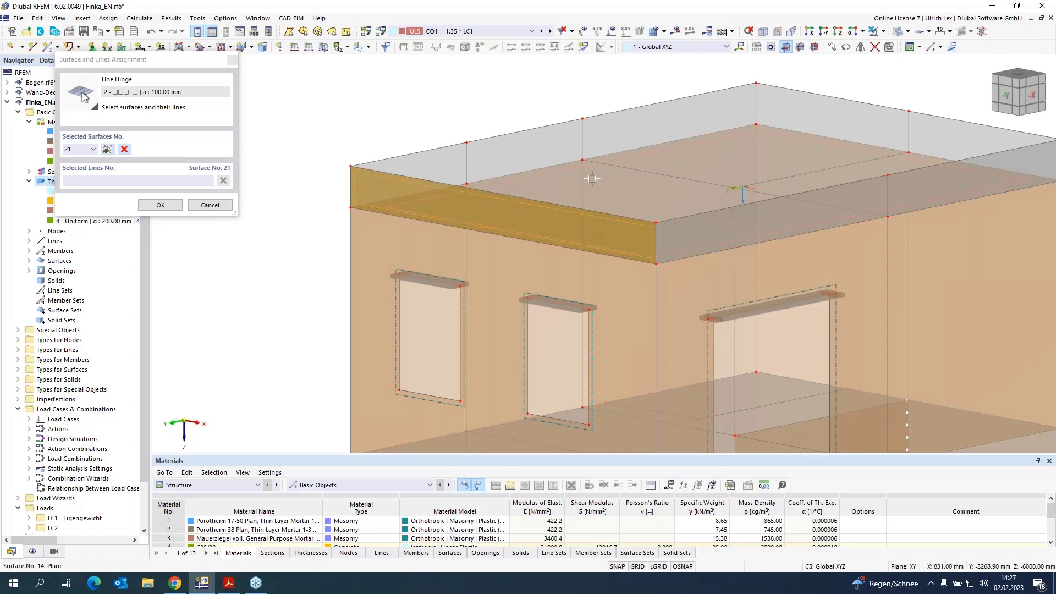
{"action": "left_click", "coordinate": [431, 192]}
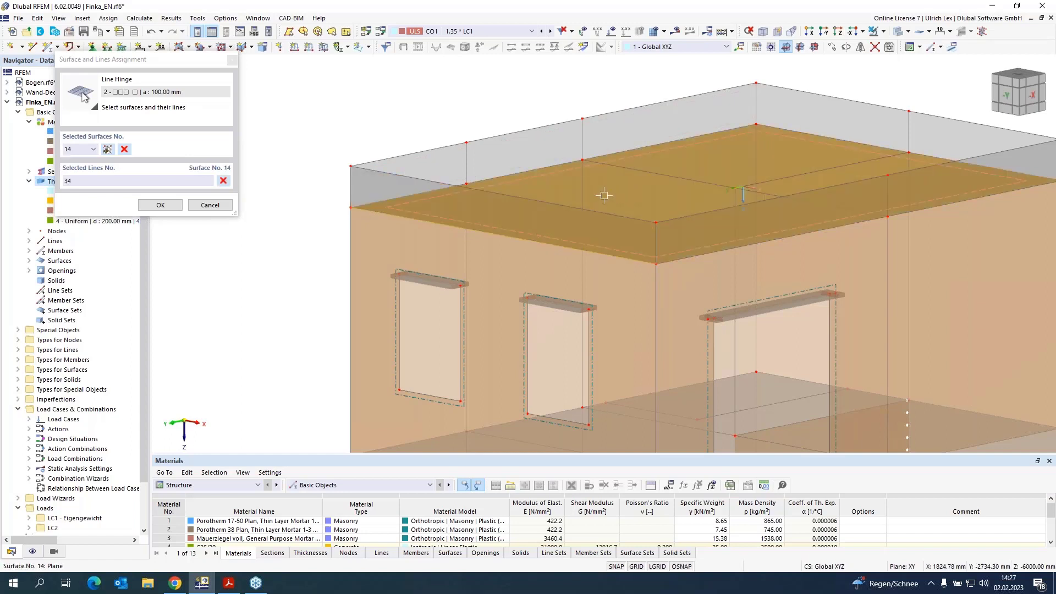
{"action": "left_click", "coordinate": [432, 192]}
{"action": "left_click", "coordinate": [611, 155]}
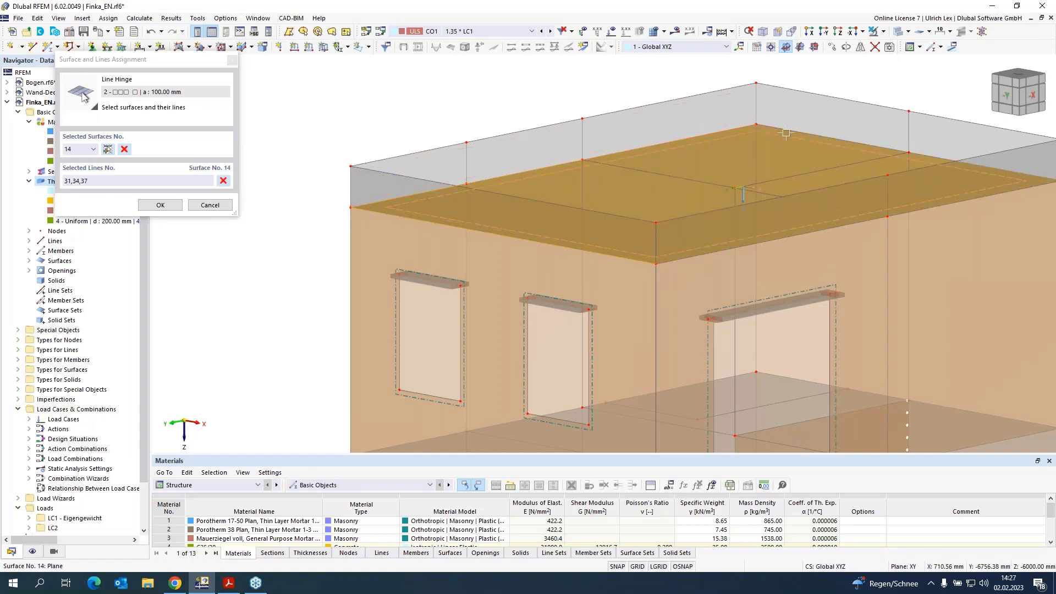
{"action": "left_click", "coordinate": [814, 136]}
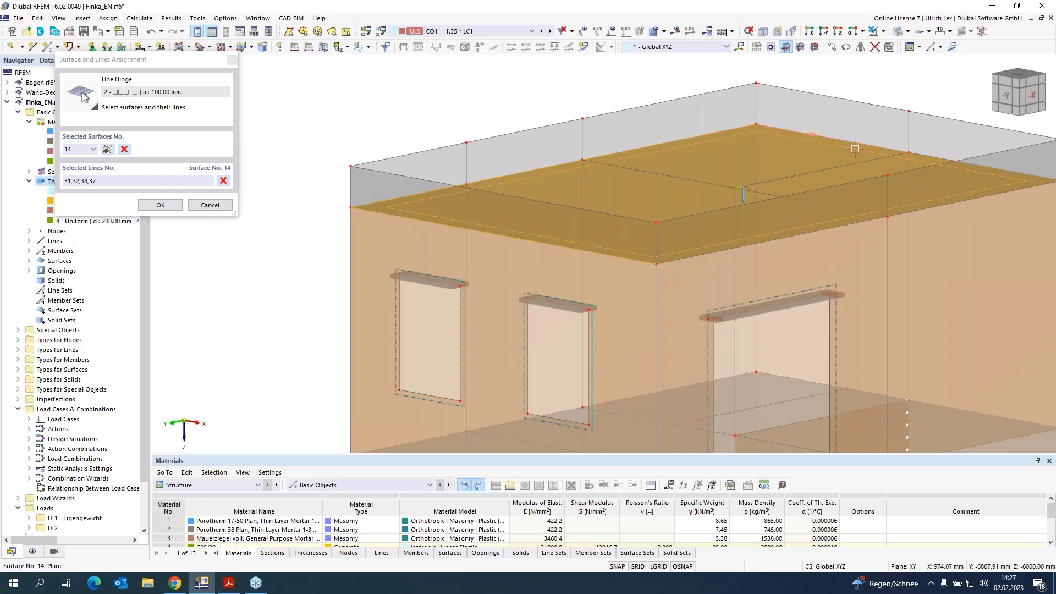
{"action": "left_click", "coordinate": [930, 157]}
{"action": "left_click", "coordinate": [977, 197]}
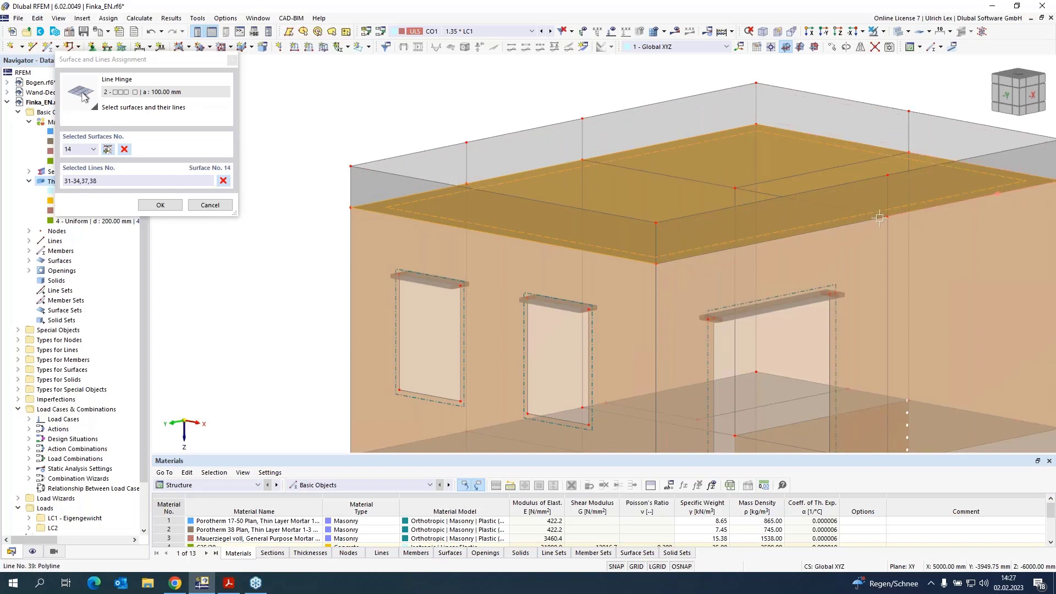
{"action": "left_click", "coordinate": [503, 175]}
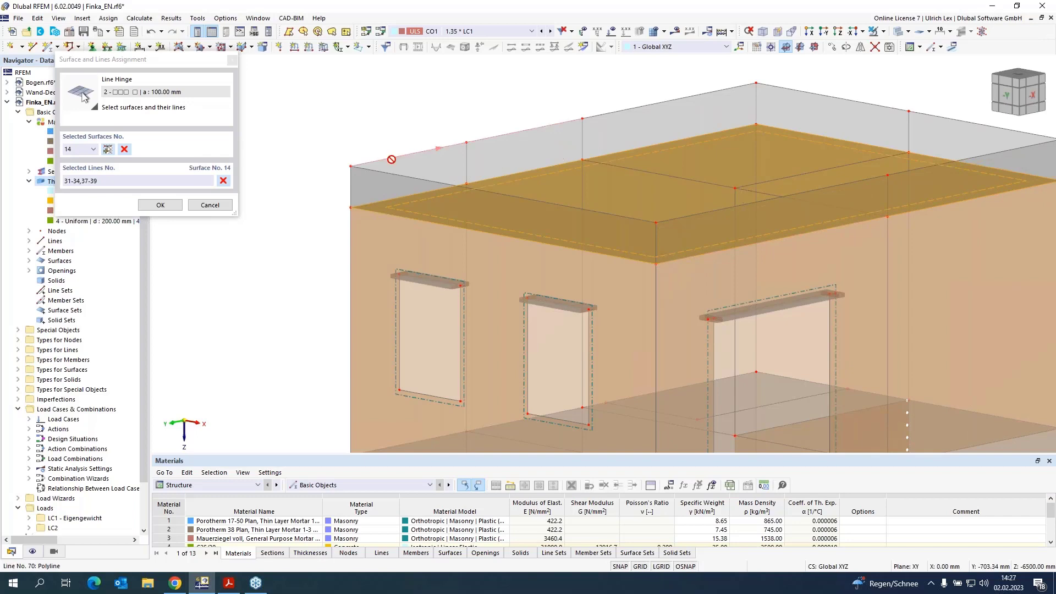
Step: Add floor slab surface 15 with its lines 16, 19, 26, 27 and 139 to the hinge assignment
{"action": "scroll", "coordinate": [381, 140], "scroll_direction": "down", "scroll_amount": 3}
{"action": "scroll", "coordinate": [620, 356], "scroll_direction": "up", "scroll_amount": 2}
{"action": "scroll", "coordinate": [619, 356], "scroll_direction": "up", "scroll_amount": 2}
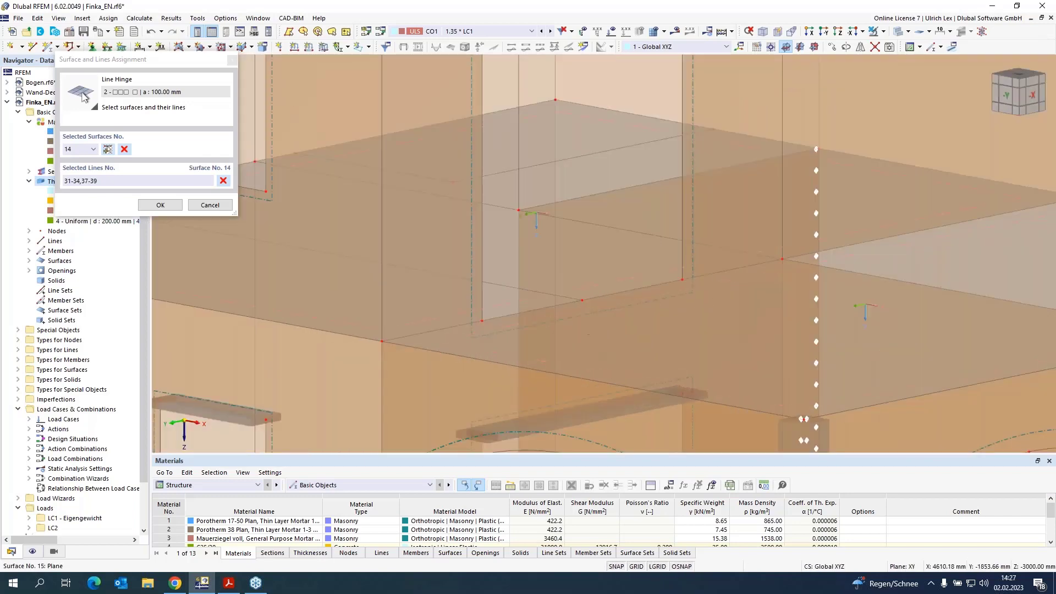
{"action": "left_click", "coordinate": [505, 272]}
{"action": "scroll", "coordinate": [653, 272], "scroll_direction": "down", "scroll_amount": 3}
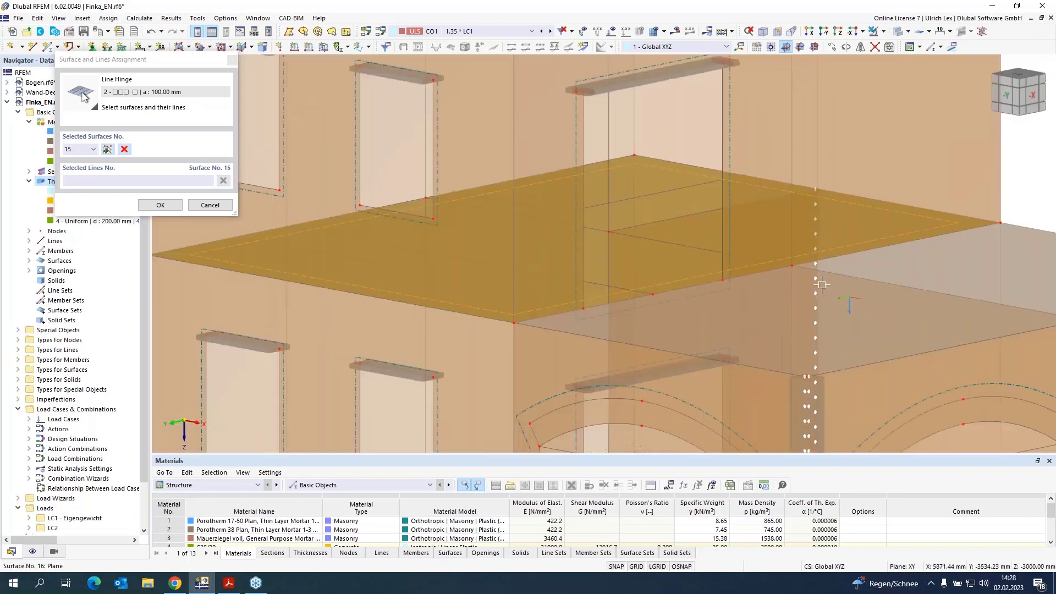
{"action": "scroll", "coordinate": [574, 306], "scroll_direction": "up", "scroll_amount": 3}
{"action": "left_click", "coordinate": [574, 307]}
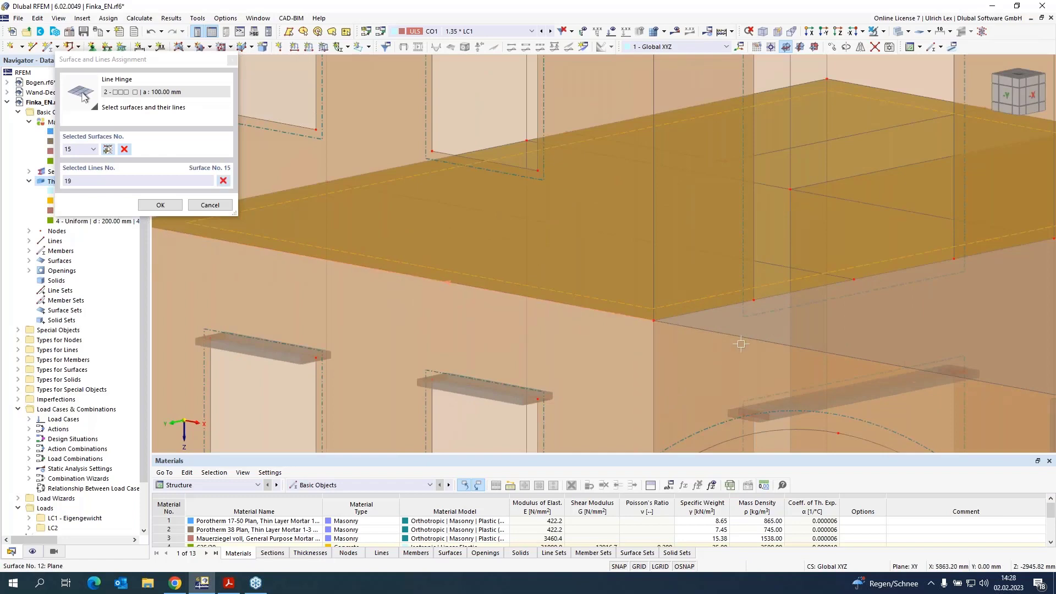
{"action": "scroll", "coordinate": [741, 344], "scroll_direction": "down", "scroll_amount": 2}
{"action": "left_click", "coordinate": [396, 243]}
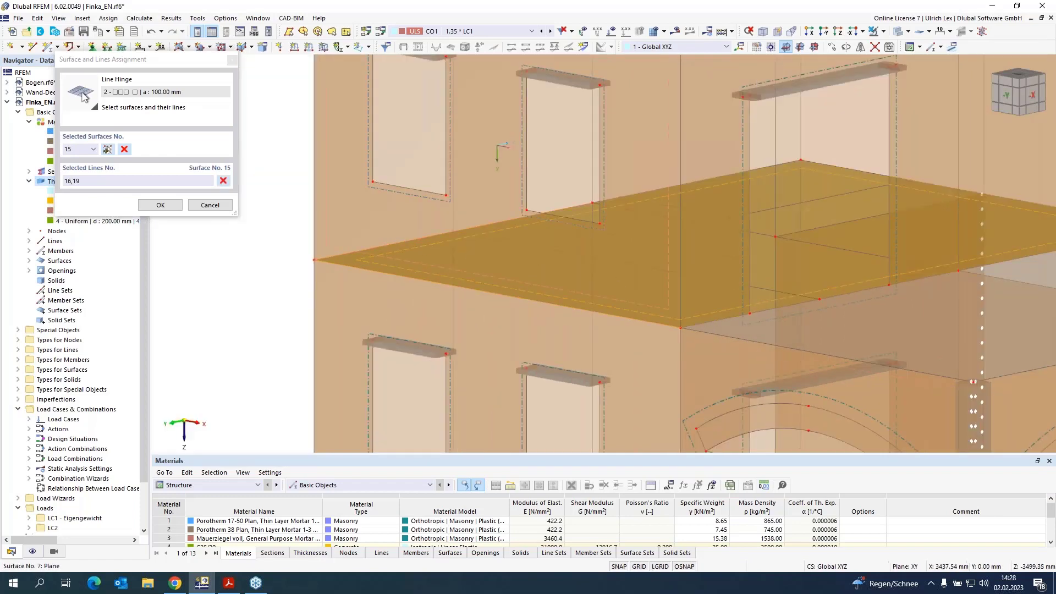
{"action": "scroll", "coordinate": [616, 189], "scroll_direction": "up", "scroll_amount": 3}
{"action": "left_click", "coordinate": [607, 225]}
{"action": "scroll", "coordinate": [539, 242], "scroll_direction": "down", "scroll_amount": 2}
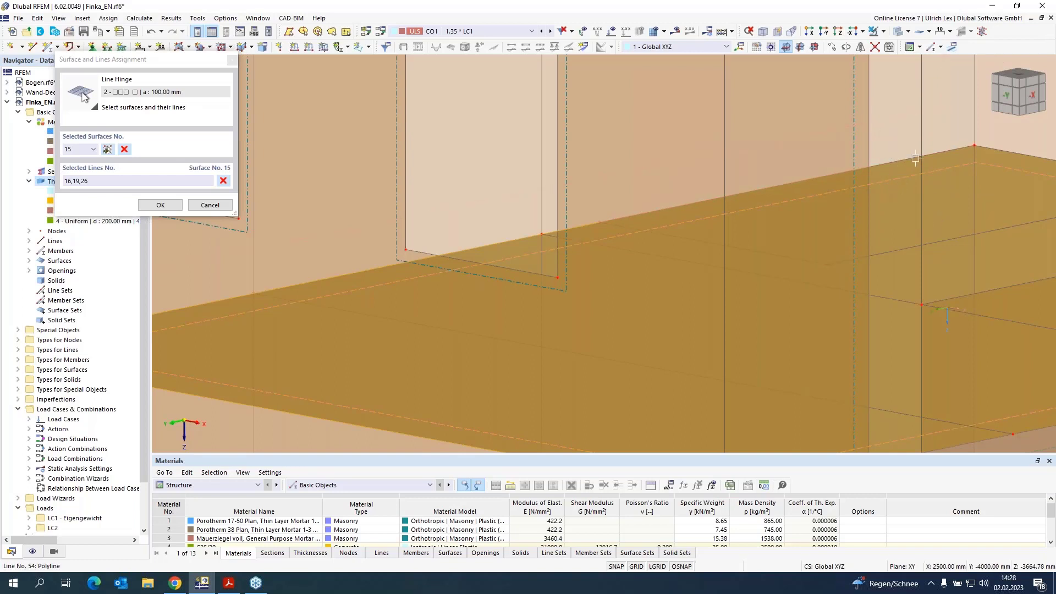
{"action": "scroll", "coordinate": [916, 159], "scroll_direction": "down", "scroll_amount": 4}
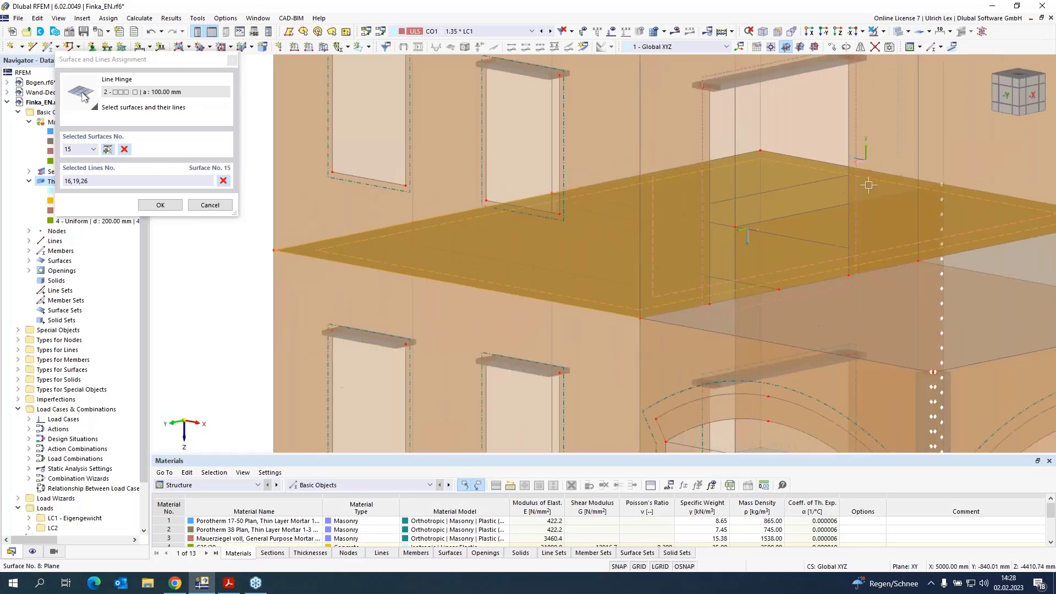
{"action": "scroll", "coordinate": [868, 185], "scroll_direction": "up", "scroll_amount": 2}
{"action": "left_click", "coordinate": [982, 193]}
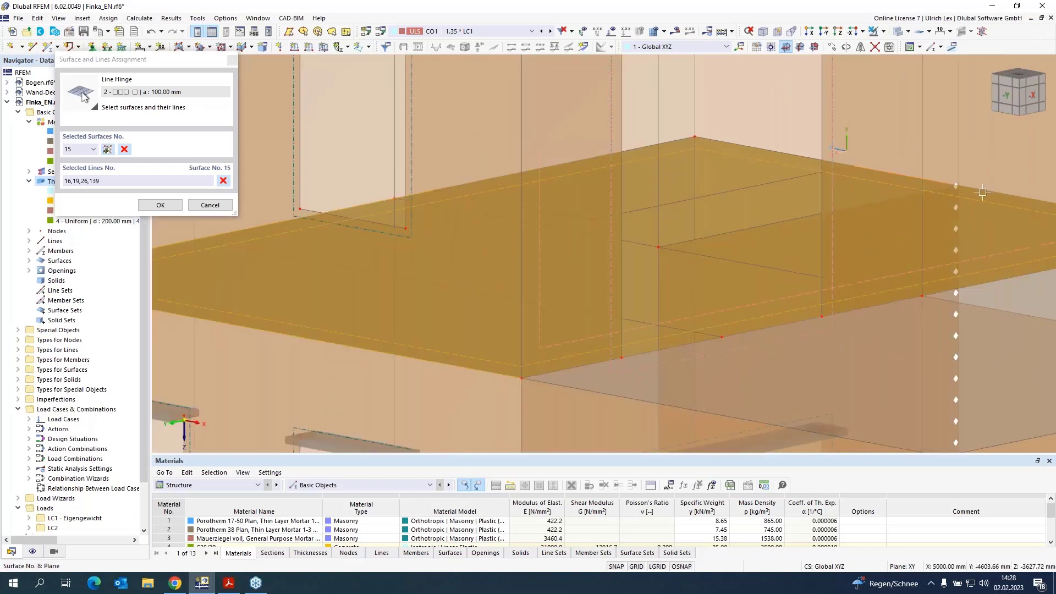
{"action": "scroll", "coordinate": [672, 180], "scroll_direction": "down", "scroll_amount": 3}
{"action": "left_click", "coordinate": [573, 172]}
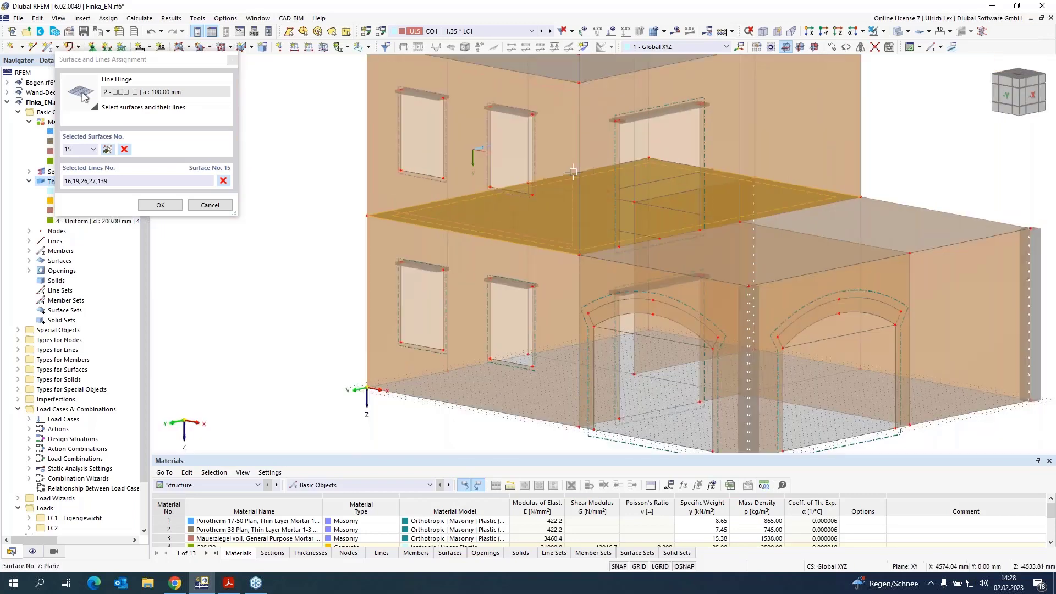
Step: Add slab surface 16 with its lines 20–22 and 29 to the hinge assignment
{"action": "scroll", "coordinate": [1010, 211], "scroll_direction": "up", "scroll_amount": 2}
{"action": "left_click", "coordinate": [893, 231]}
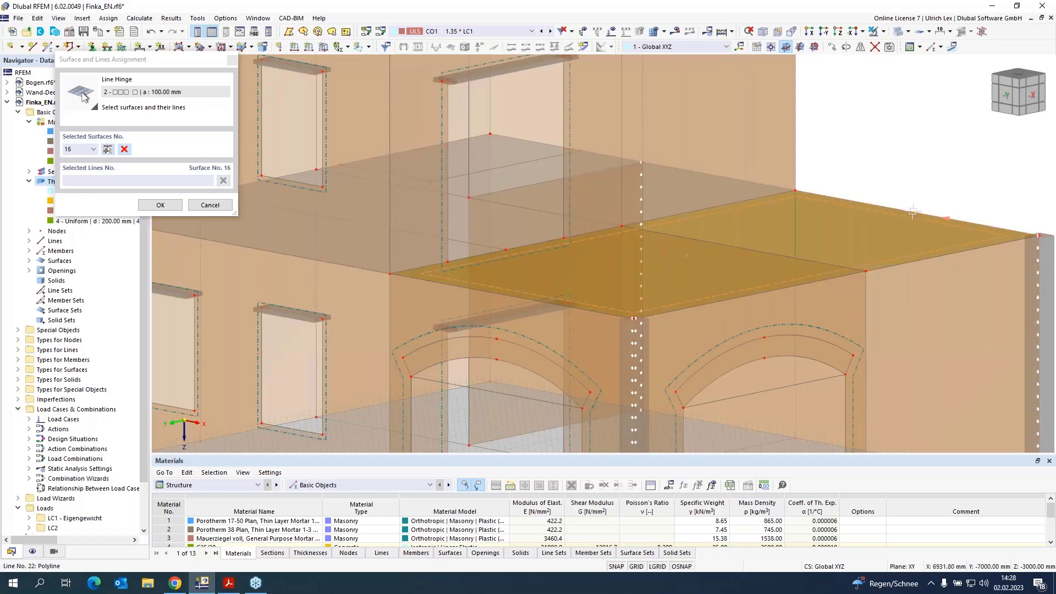
{"action": "left_click", "coordinate": [913, 212]}
{"action": "left_click", "coordinate": [946, 254]}
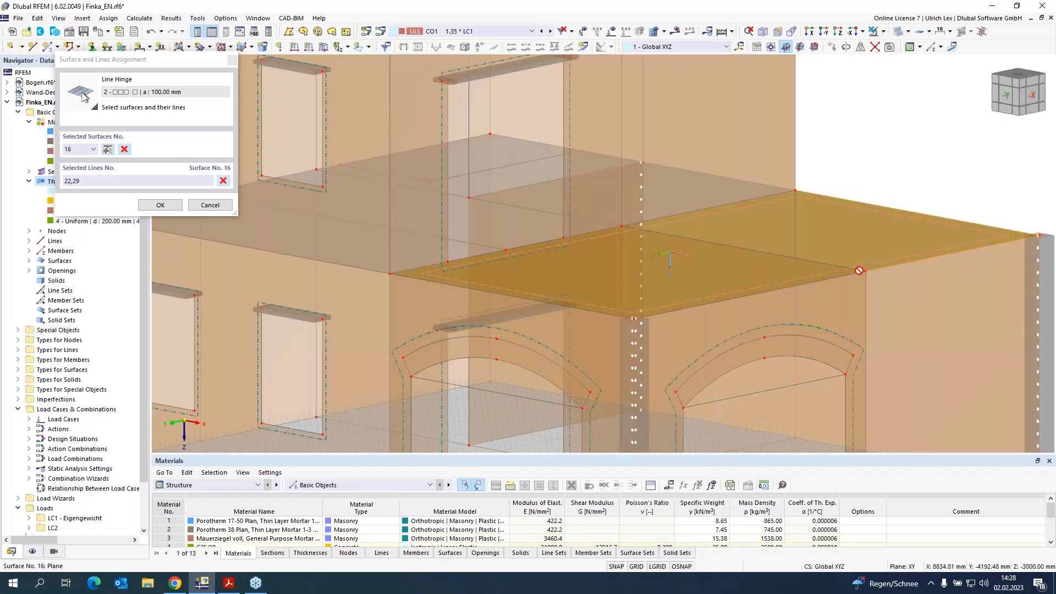
{"action": "left_click", "coordinate": [846, 275]}
{"action": "left_click", "coordinate": [621, 314]}
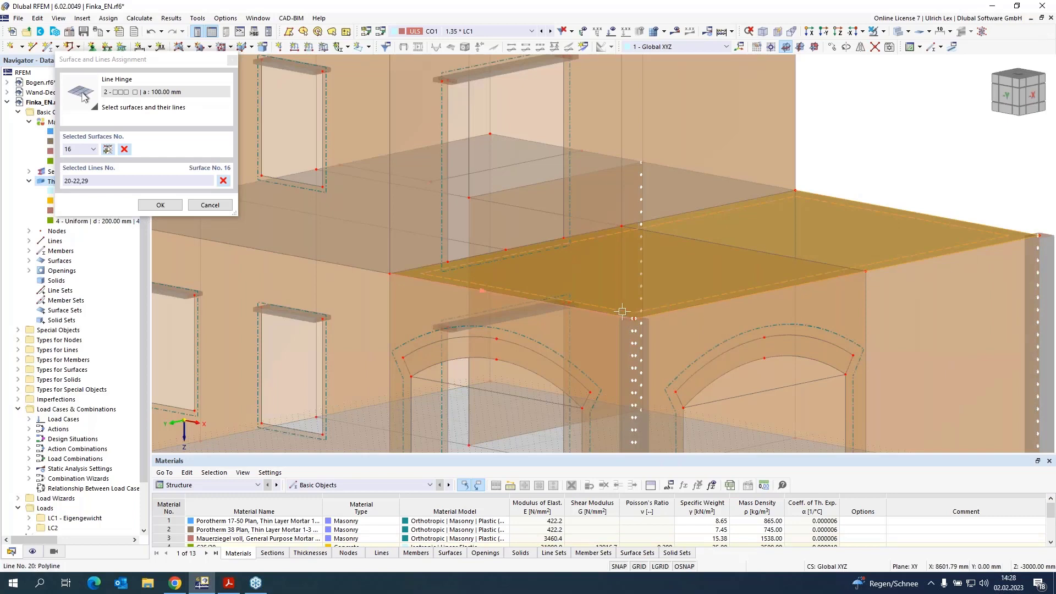
Step: Confirm the line hinge assignment for surfaces 14, 15 and 16
{"action": "scroll", "coordinate": [622, 311], "scroll_direction": "down", "scroll_amount": 5}
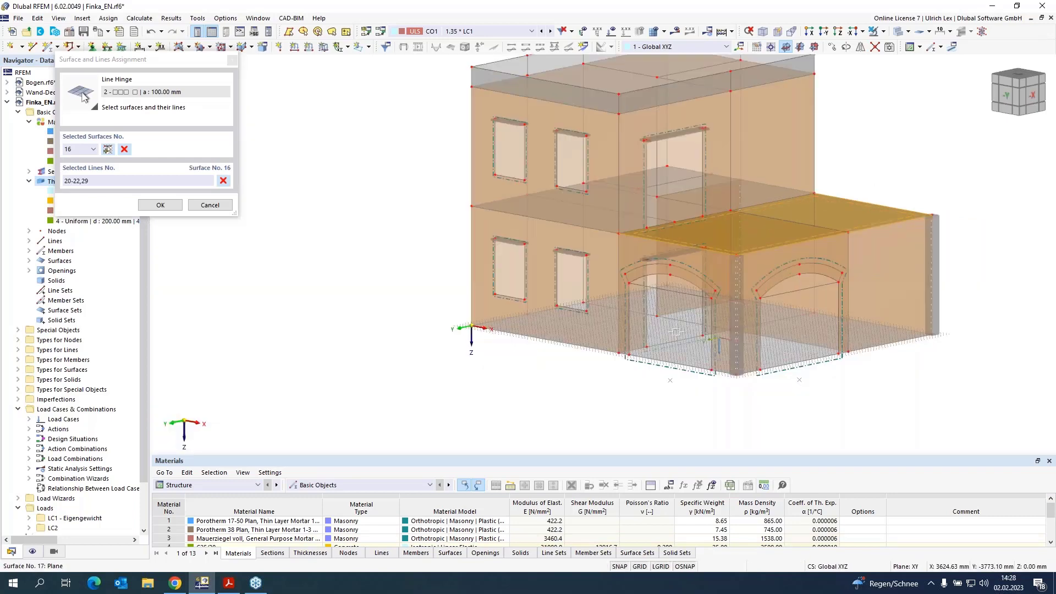
{"action": "scroll", "coordinate": [683, 396], "scroll_direction": "up", "scroll_amount": 2}
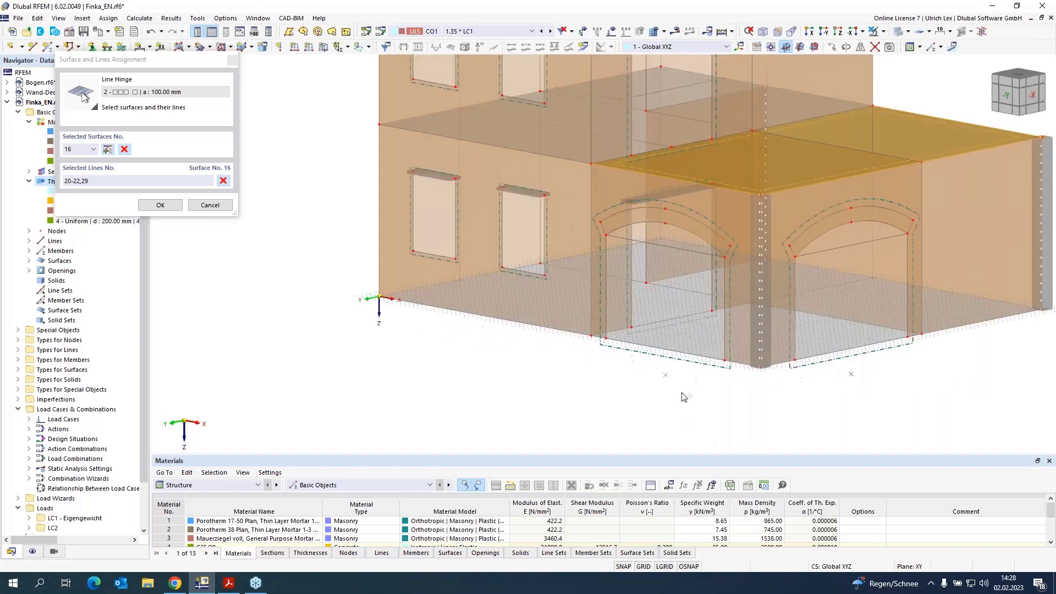
{"action": "scroll", "coordinate": [684, 397], "scroll_direction": "up", "scroll_amount": 1}
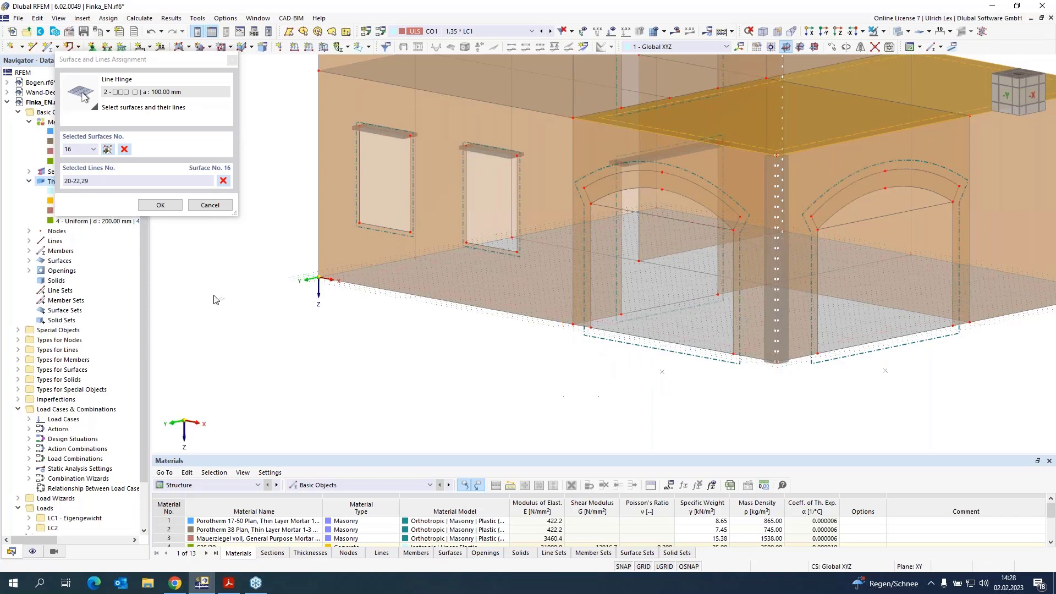
{"action": "left_click", "coordinate": [164, 211]}
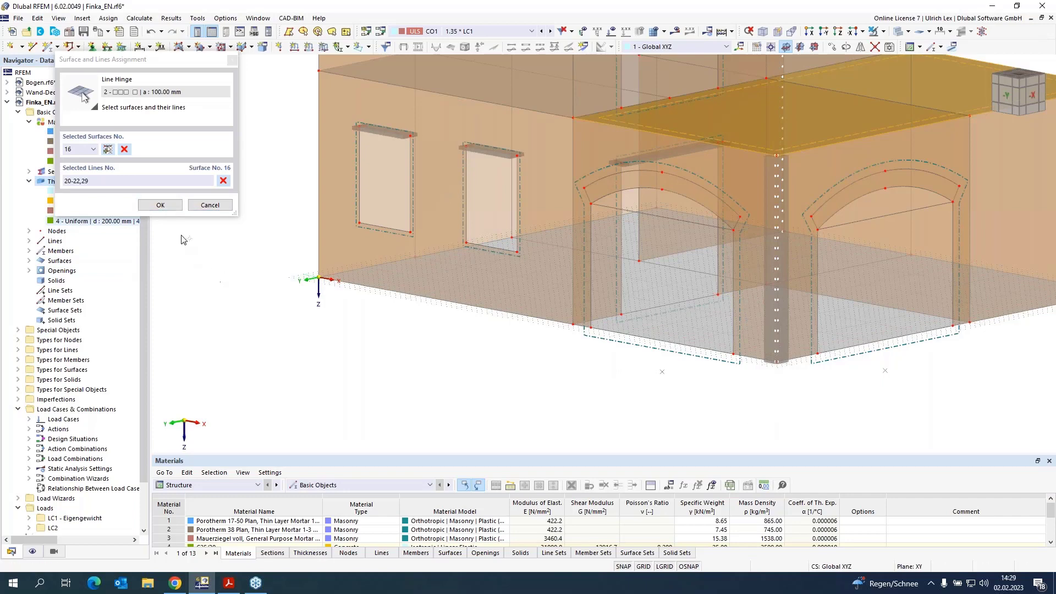
{"action": "left_click", "coordinate": [161, 207]}
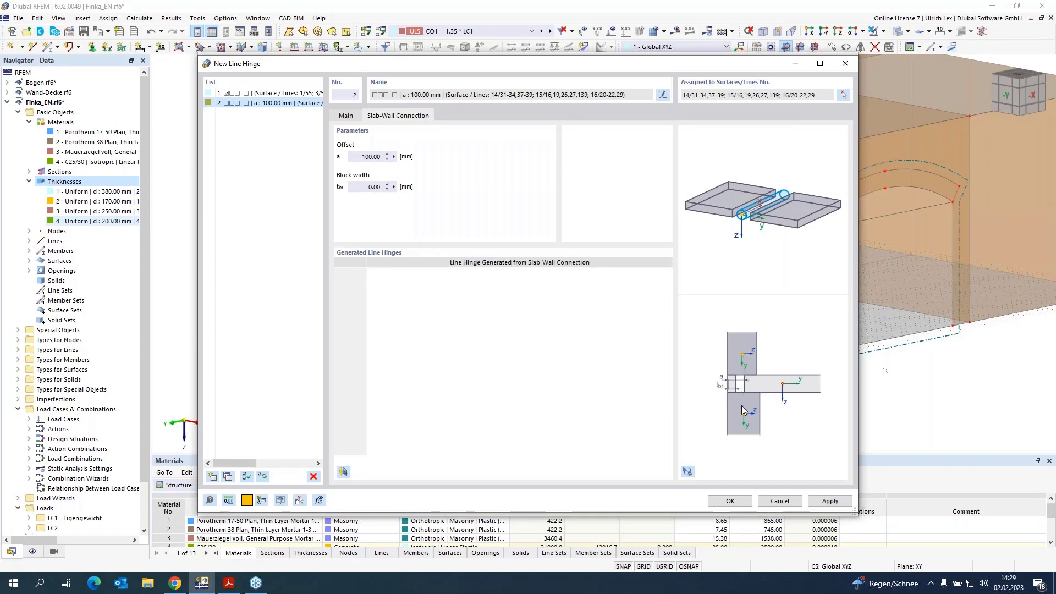
Step: Generate the line hinges from the slab-wall connection
{"action": "left_click", "coordinate": [343, 472]}
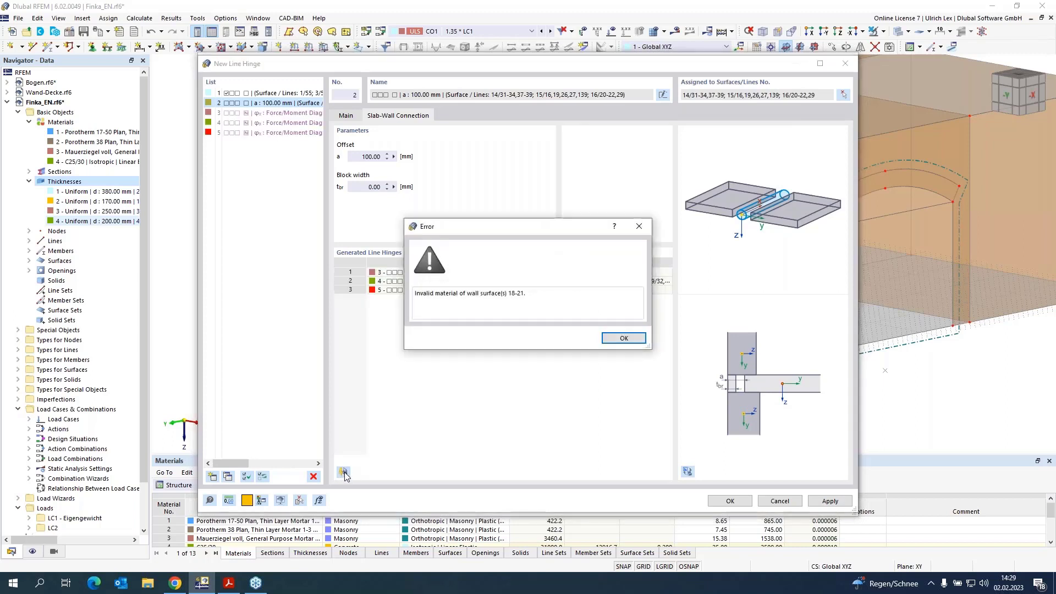
{"action": "left_click_drag", "start_coordinate": [510, 233], "coordinate": [554, 182]}
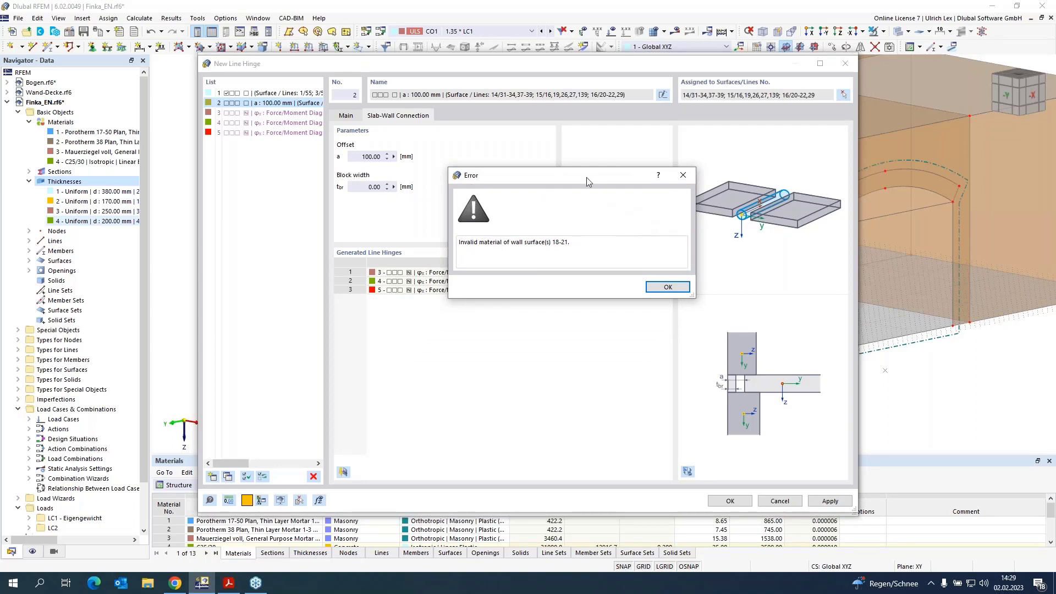
Step: Dismiss the wall material error, accept the generated slab-wall line hinges and close the line hinge and surface dialogs
{"action": "left_click", "coordinate": [667, 286]}
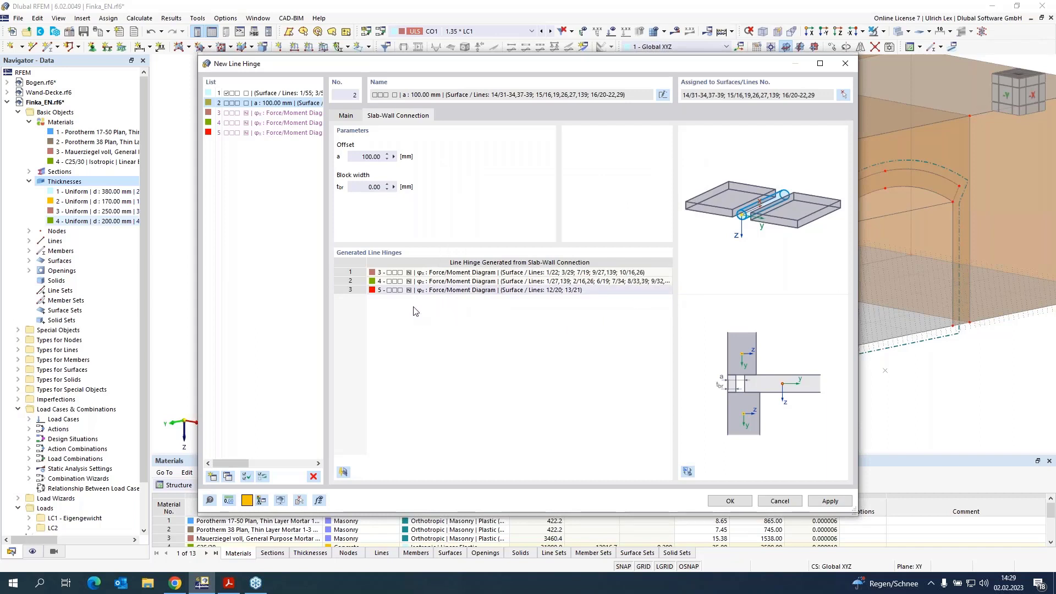
{"action": "left_click", "coordinate": [434, 275]}
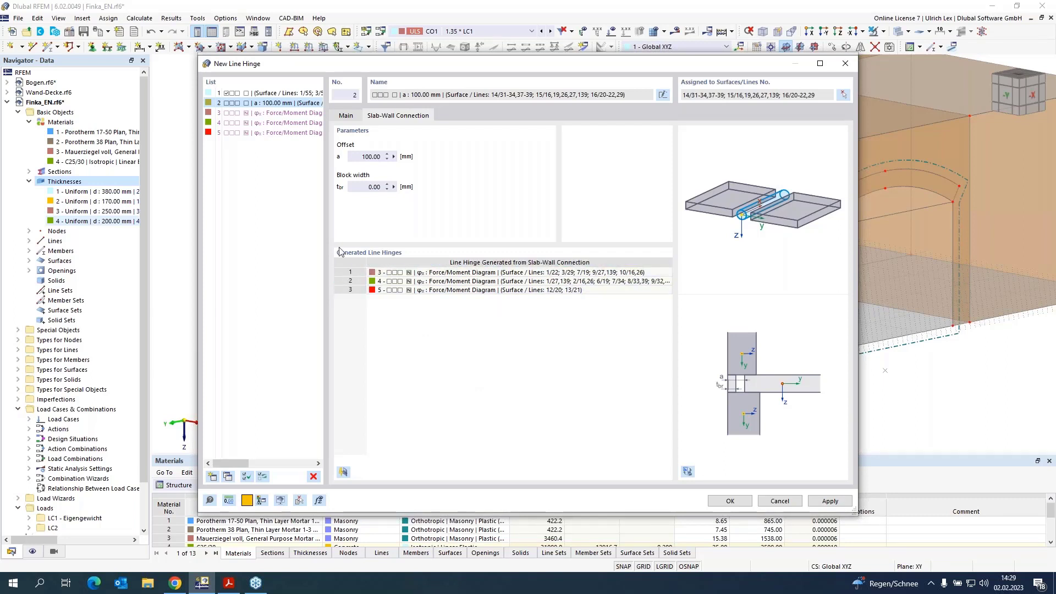
{"action": "left_click", "coordinate": [358, 274]}
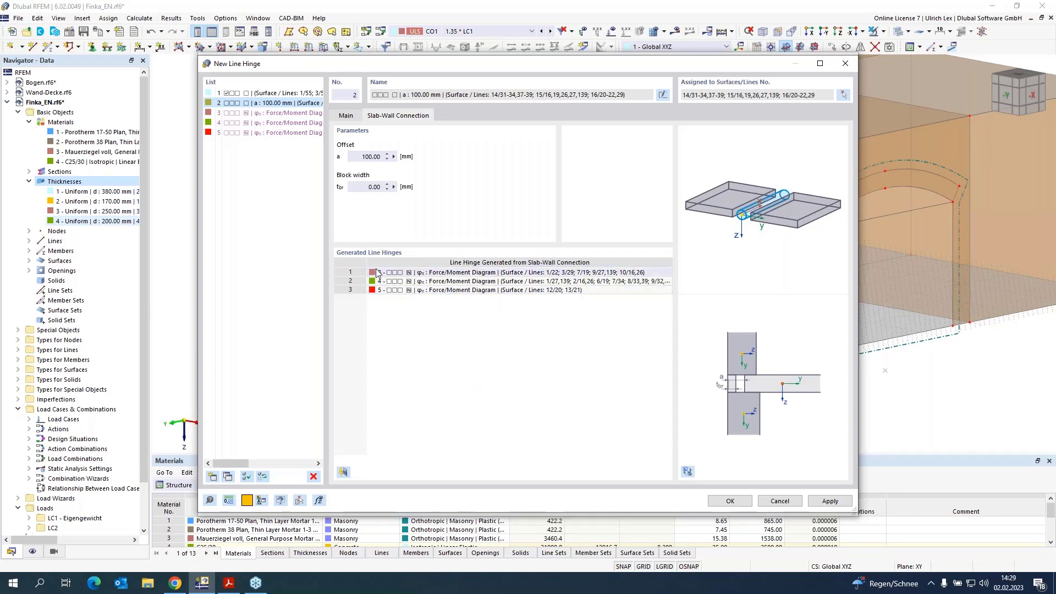
{"action": "left_click", "coordinate": [360, 282]}
{"action": "left_click", "coordinate": [362, 289]}
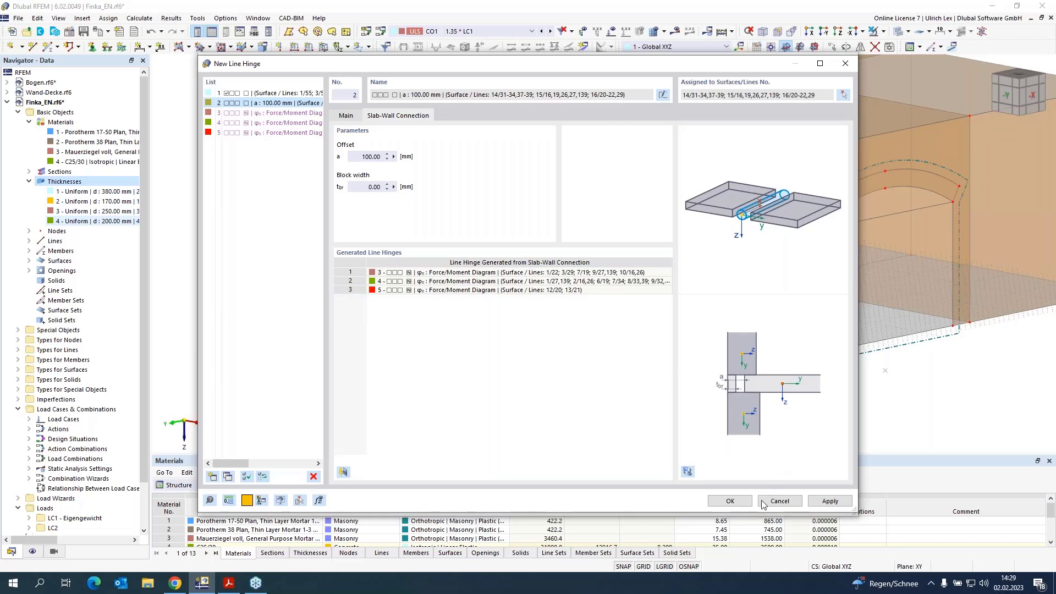
{"action": "left_click", "coordinate": [737, 502]}
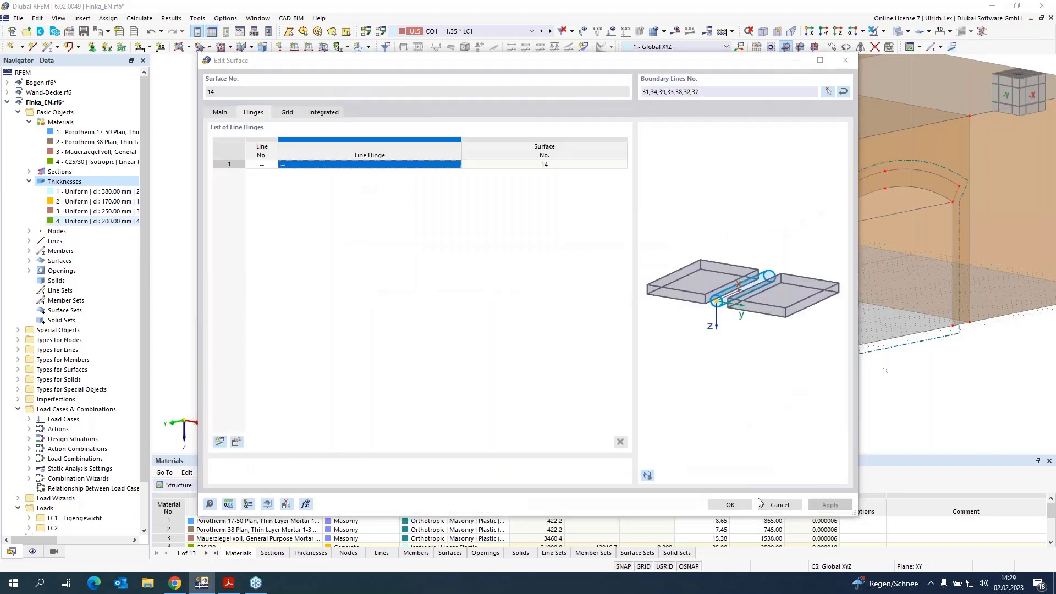
{"action": "left_click", "coordinate": [740, 502]}
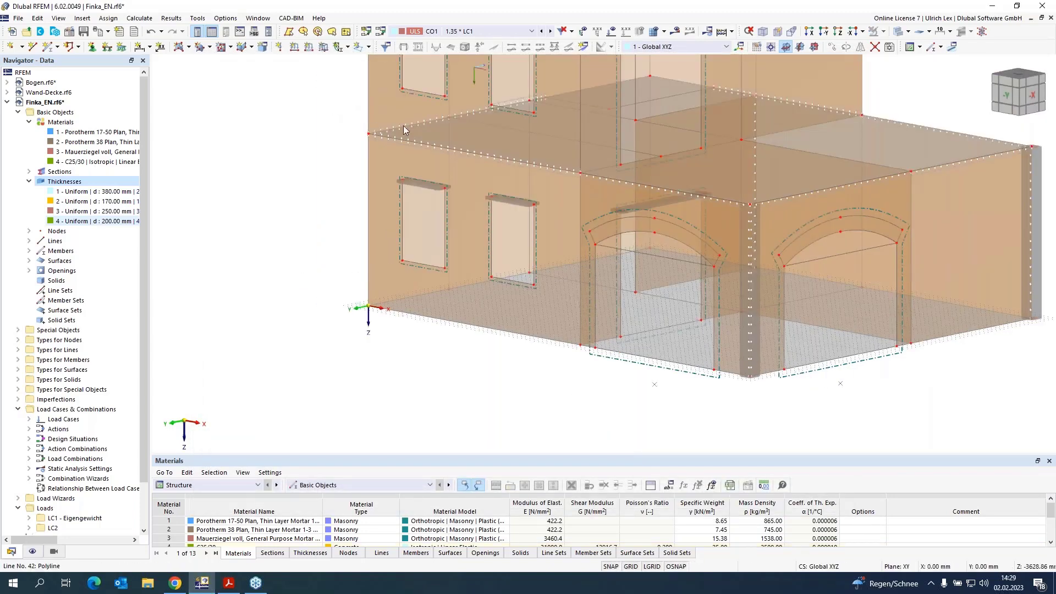
Step: Examine the principal stress results of the wall-slab detail model Wand-Decke.rf6, then return to the Finka_EN model
{"action": "scroll", "coordinate": [371, 160], "scroll_direction": "up", "scroll_amount": 6}
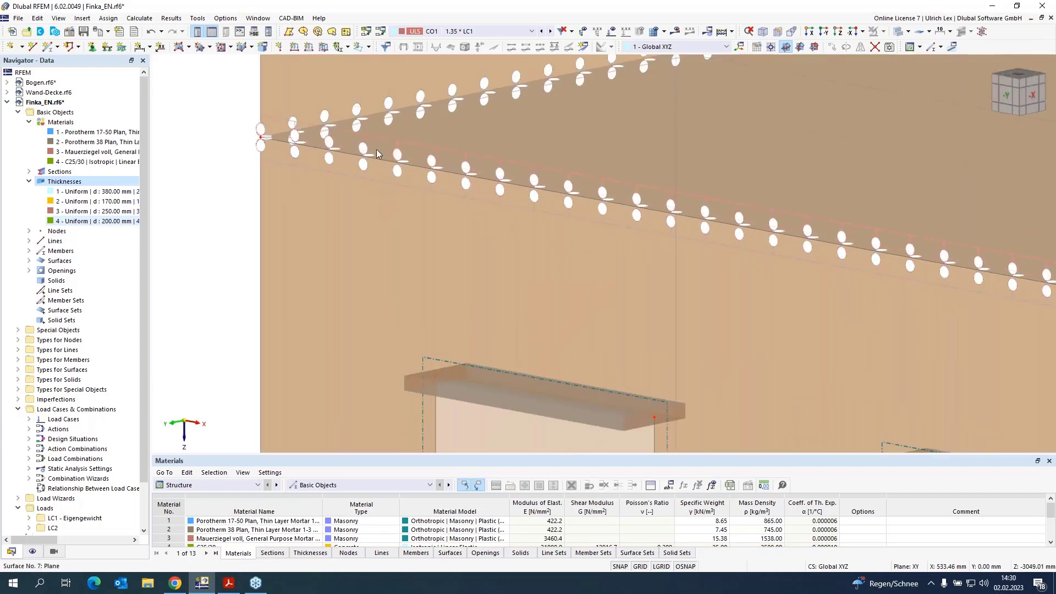
{"action": "scroll", "coordinate": [260, 161], "scroll_direction": "down", "scroll_amount": 3}
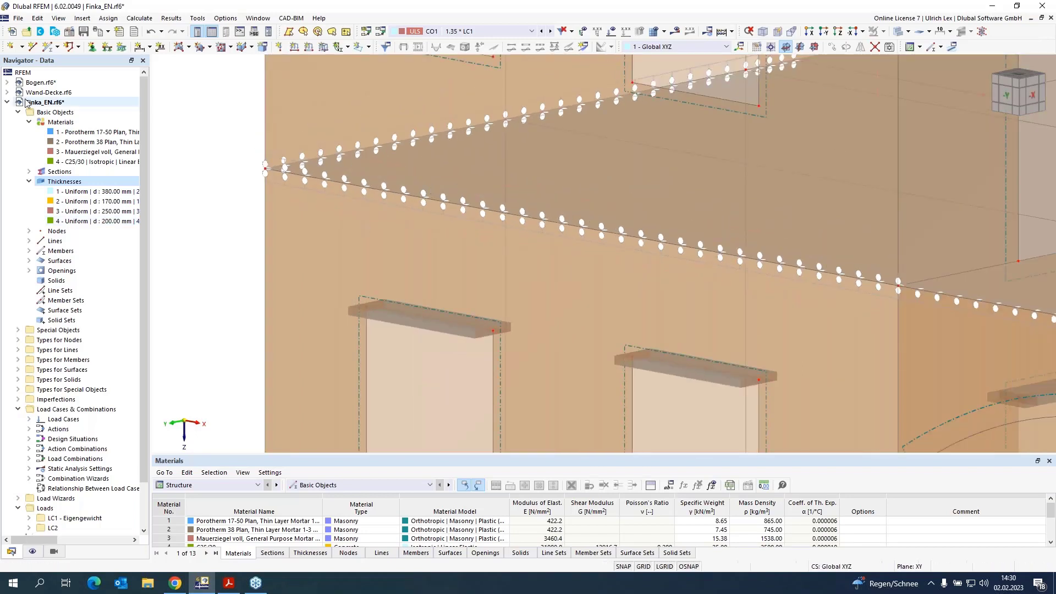
{"action": "left_click", "coordinate": [42, 93]}
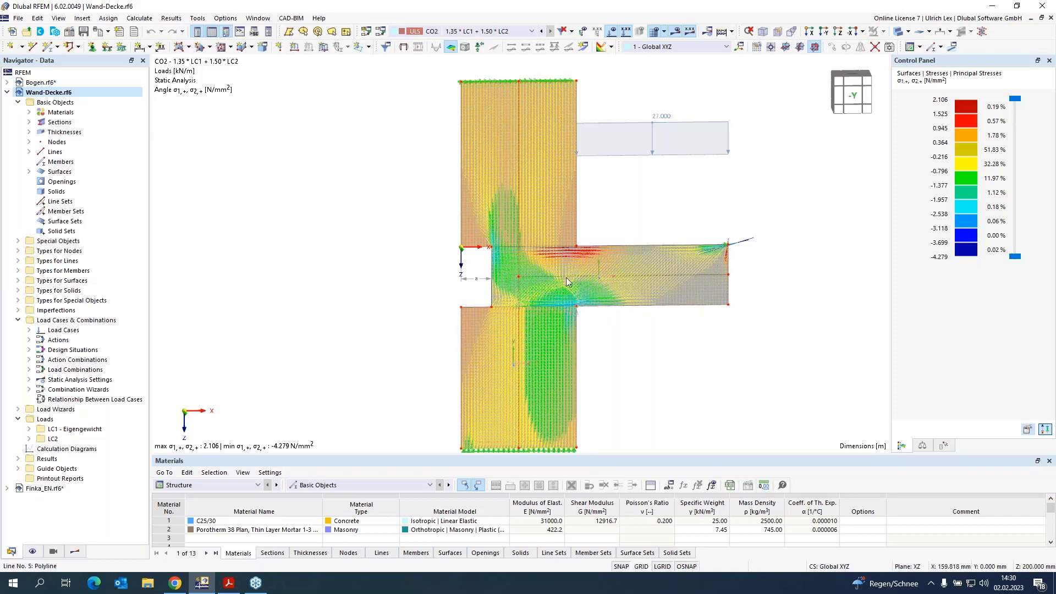
{"action": "scroll", "coordinate": [414, 214], "scroll_direction": "down", "scroll_amount": 4}
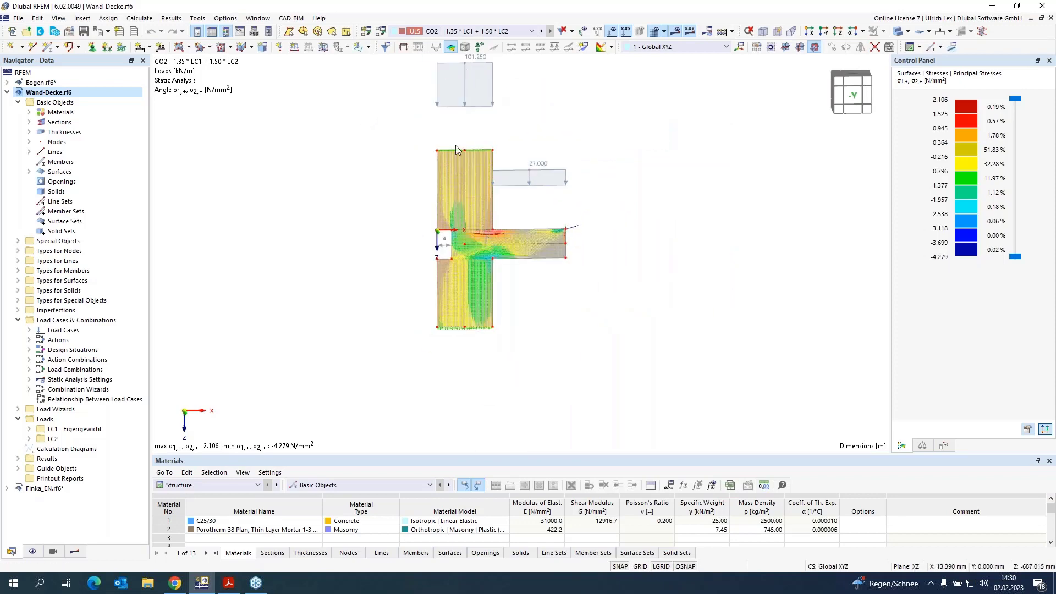
{"action": "scroll", "coordinate": [481, 242], "scroll_direction": "up", "scroll_amount": 3}
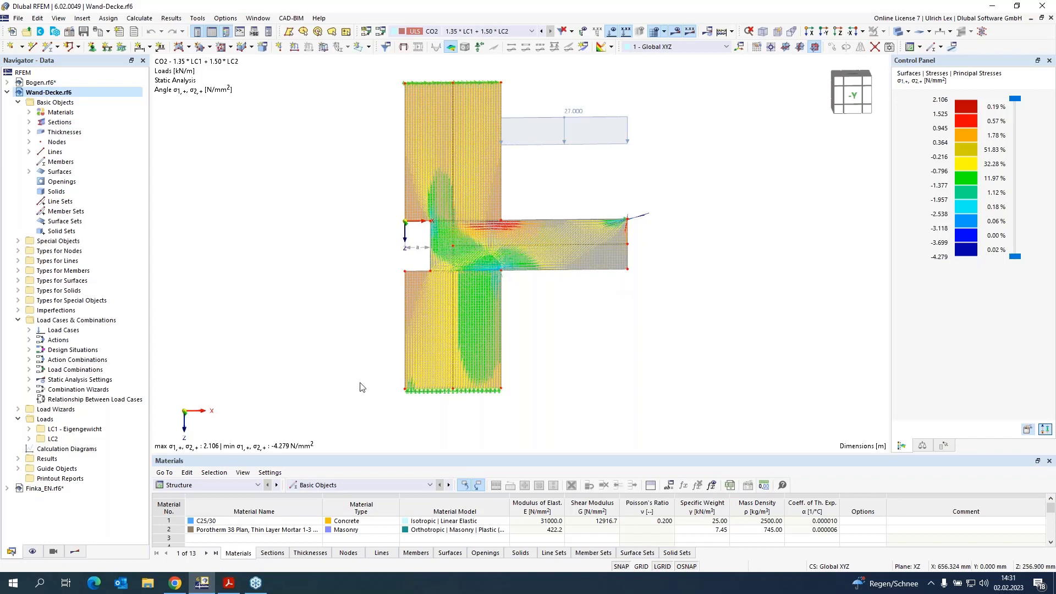
{"action": "left_click", "coordinate": [6, 92]}
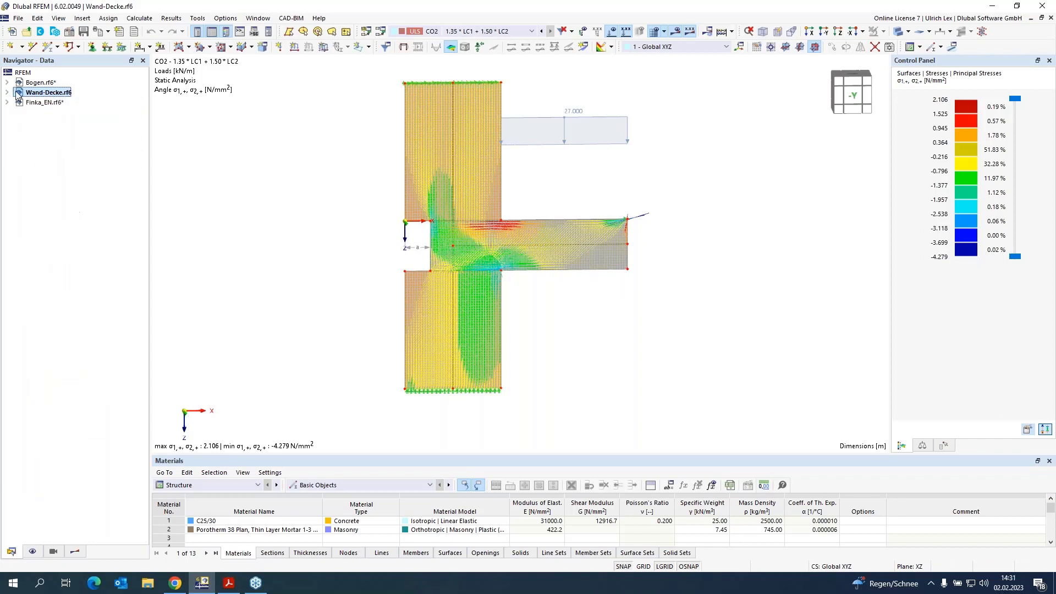
{"action": "left_click", "coordinate": [33, 102]}
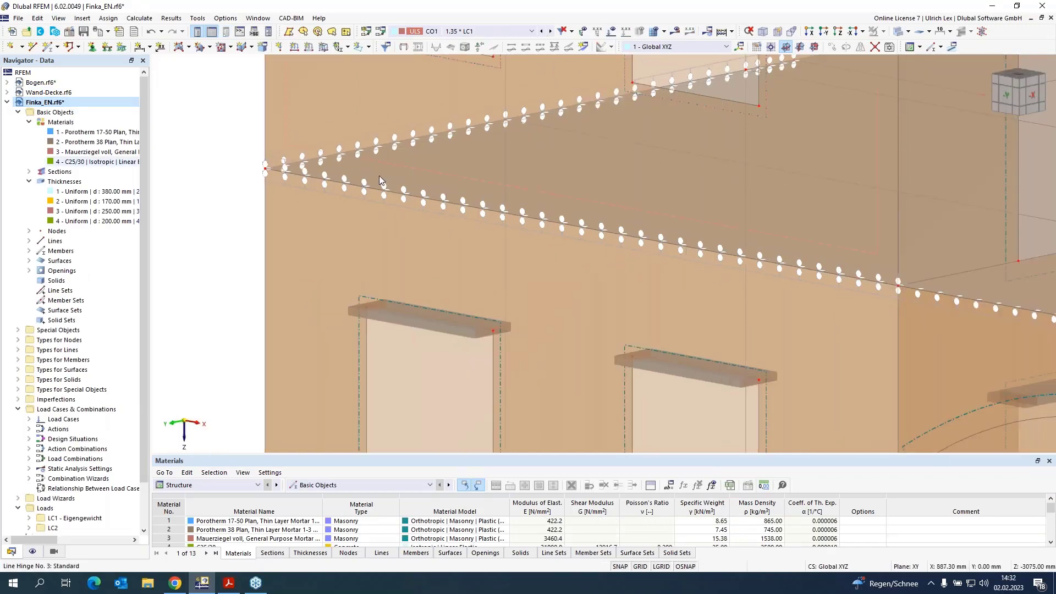
Step: Inspect the force/moment diagram of the generated line hinge 3 along the floor slab edge
{"action": "double_click", "coordinate": [376, 179]}
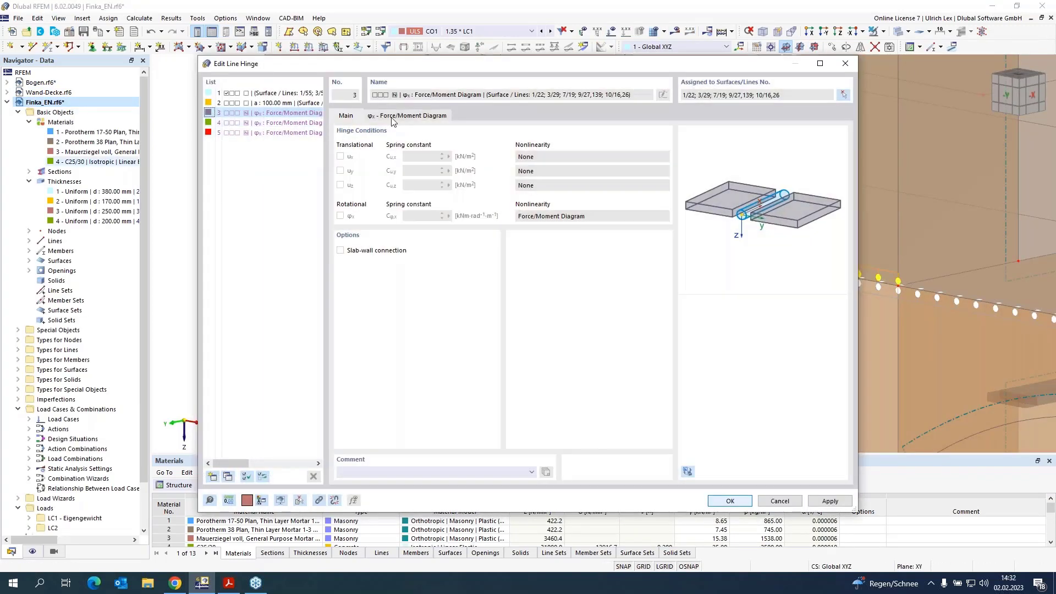
{"action": "left_click", "coordinate": [404, 116]}
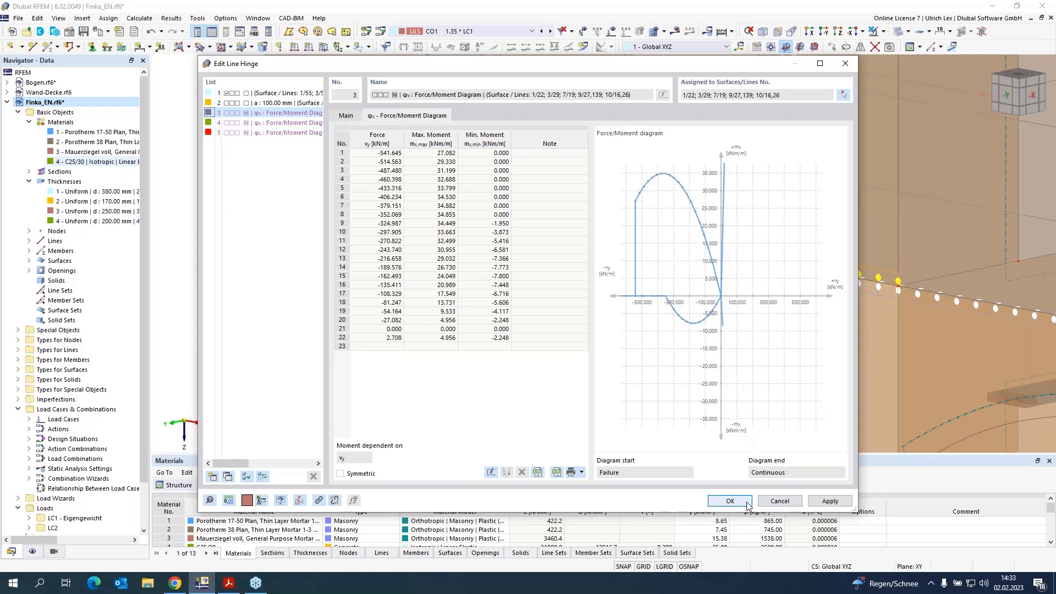
{"action": "left_click", "coordinate": [730, 501]}
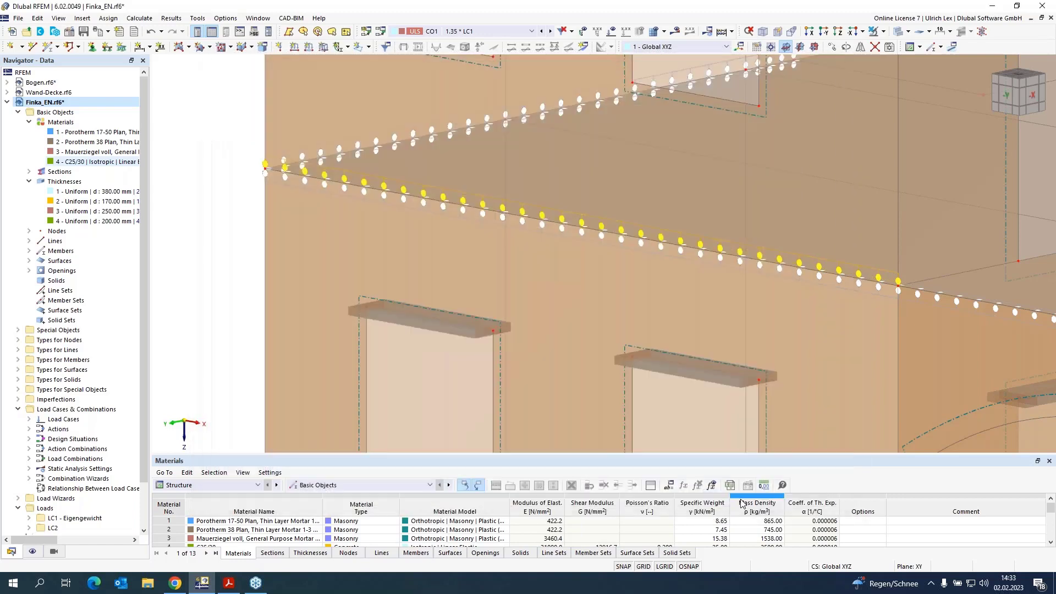
Step: In load case LC1 Eigengewicht, apply a uniform 2.00 kN/m² surface load in ZA to slab surfaces 14–17
{"action": "scroll", "coordinate": [229, 221], "scroll_direction": "down", "scroll_amount": 5}
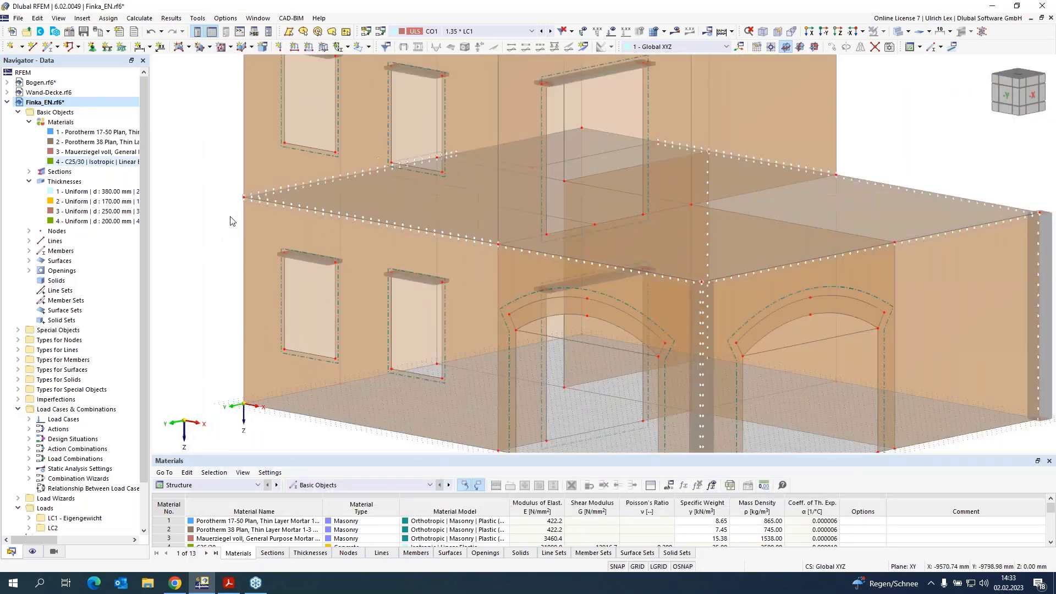
{"action": "scroll", "coordinate": [303, 150], "scroll_direction": "down", "scroll_amount": 1}
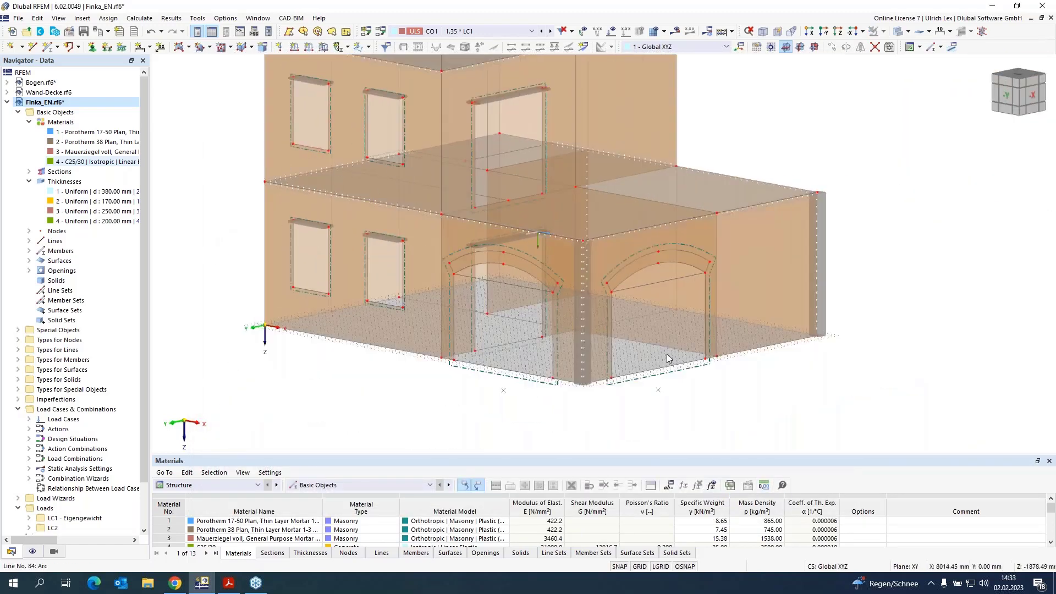
{"action": "scroll", "coordinate": [740, 418], "scroll_direction": "down", "scroll_amount": 2}
{"action": "mouse_move", "coordinate": [777, 401]}
{"action": "middle_mouse_down", "text": "ctrl"}
{"action": "mouse_move", "coordinate": [809, 391]}
{"action": "mouse_move", "coordinate": [761, 401]}
{"action": "middle_mouse_up", "text": "ctrl"}
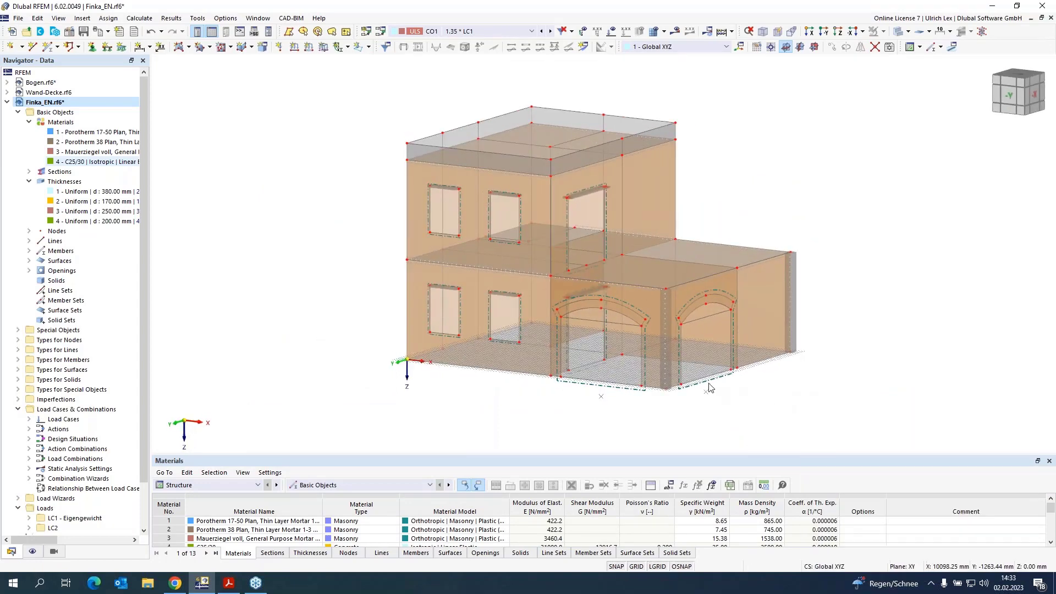
{"action": "scroll", "coordinate": [700, 286], "scroll_direction": "up", "scroll_amount": 1}
{"action": "scroll", "coordinate": [700, 285], "scroll_direction": "up", "scroll_amount": 2}
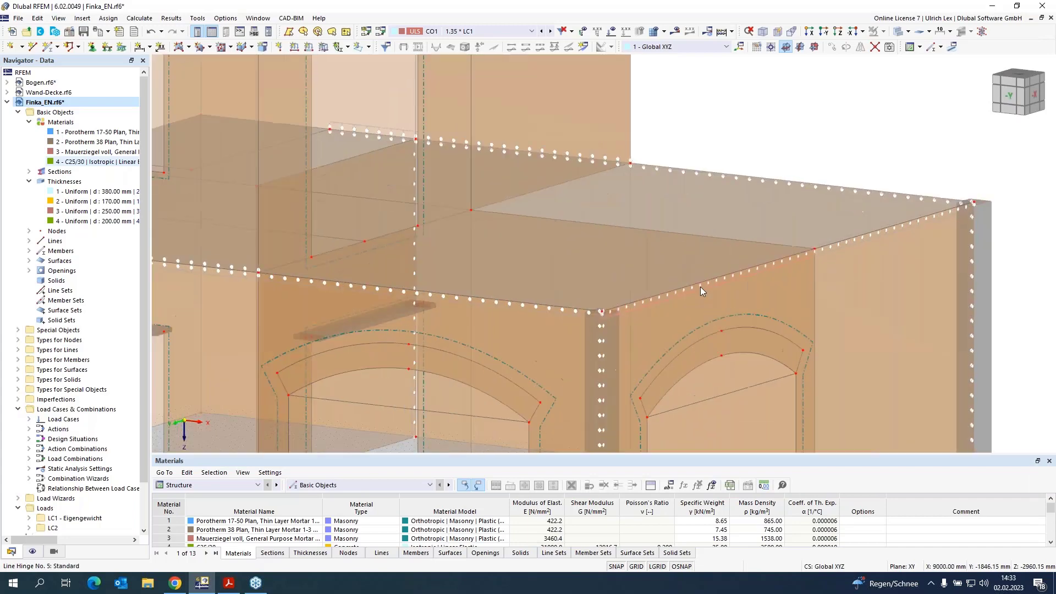
{"action": "scroll", "coordinate": [704, 325], "scroll_direction": "down", "scroll_amount": 2}
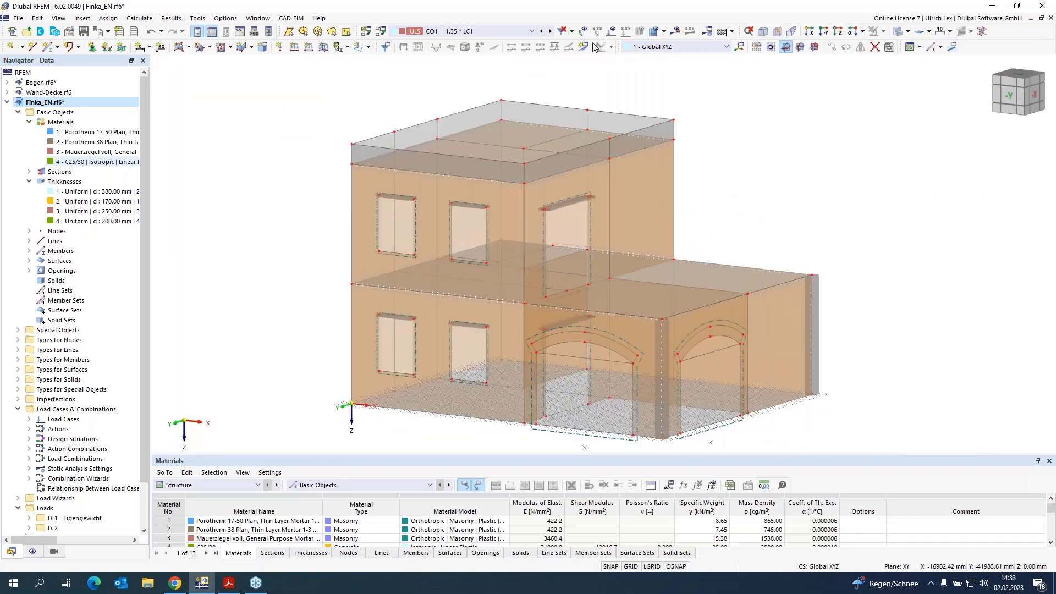
{"action": "left_click", "coordinate": [501, 32]}
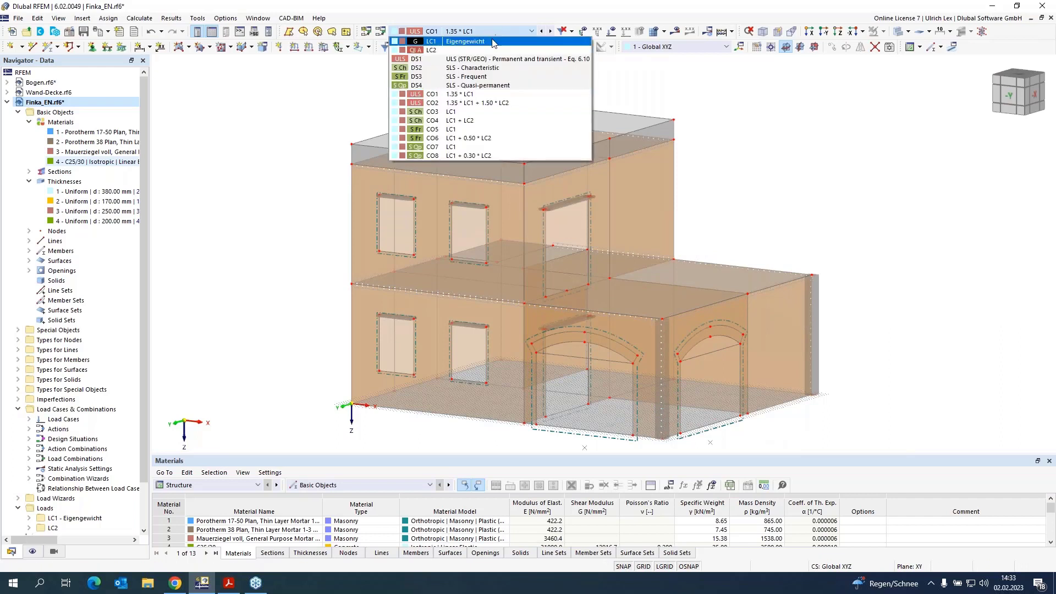
{"action": "left_click", "coordinate": [493, 42]}
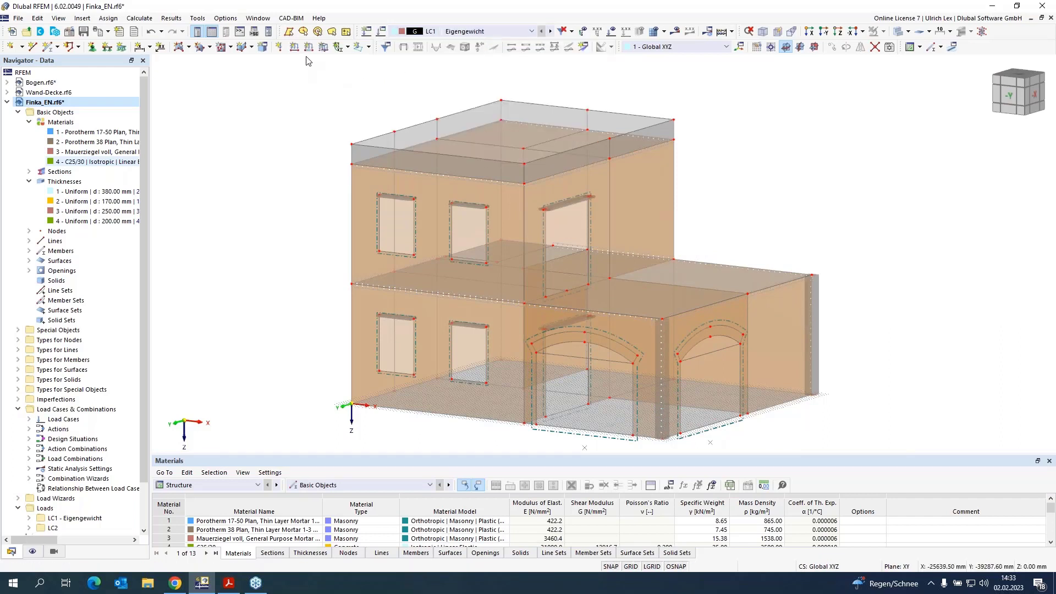
{"action": "left_click", "coordinate": [323, 48]}
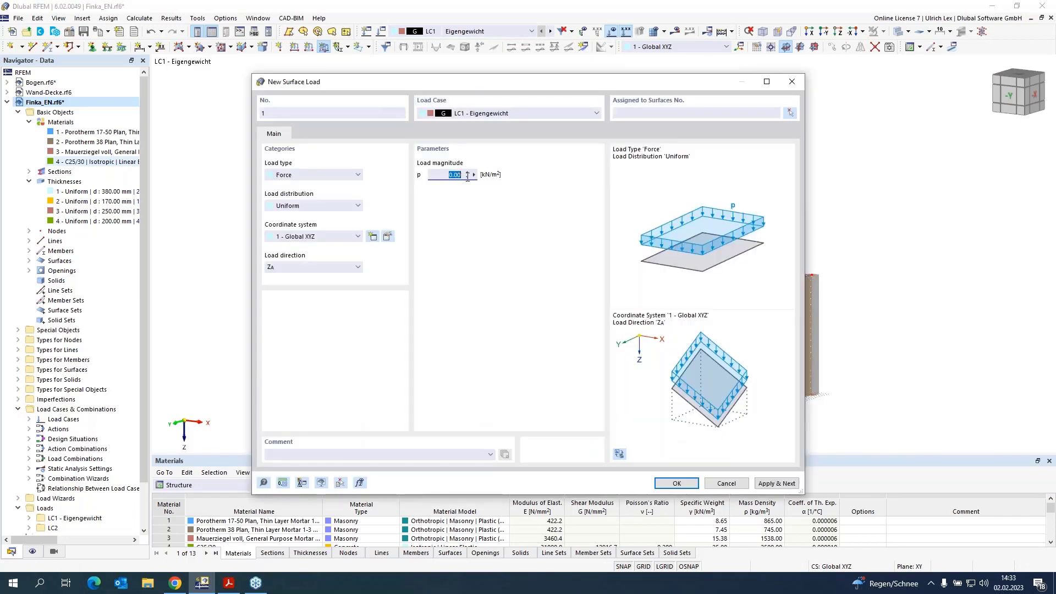
{"action": "type", "text": "2"}
{"action": "left_click", "coordinate": [793, 112]}
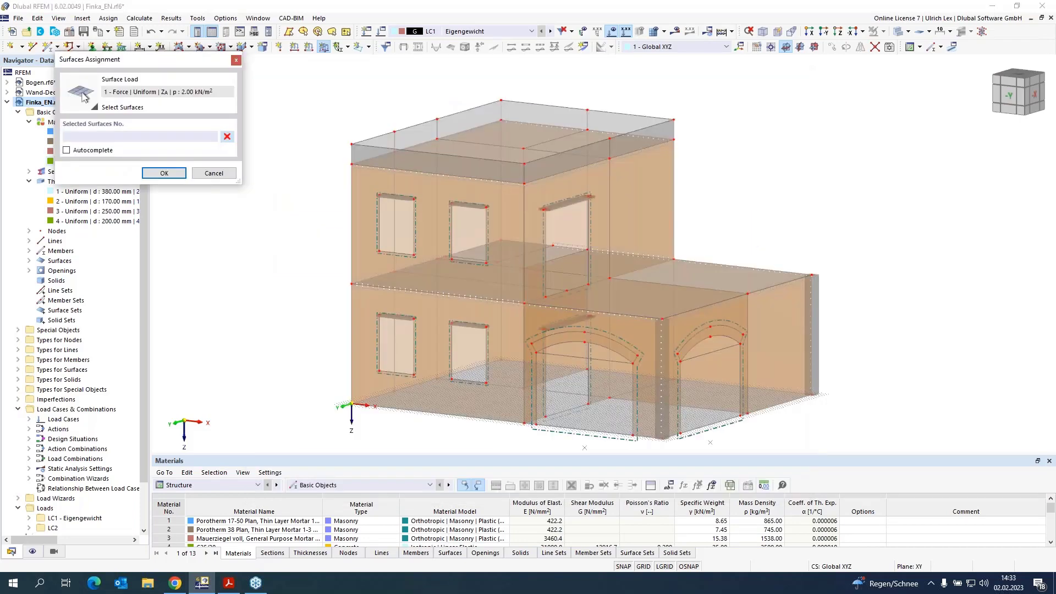
{"action": "left_click", "coordinate": [575, 417]}
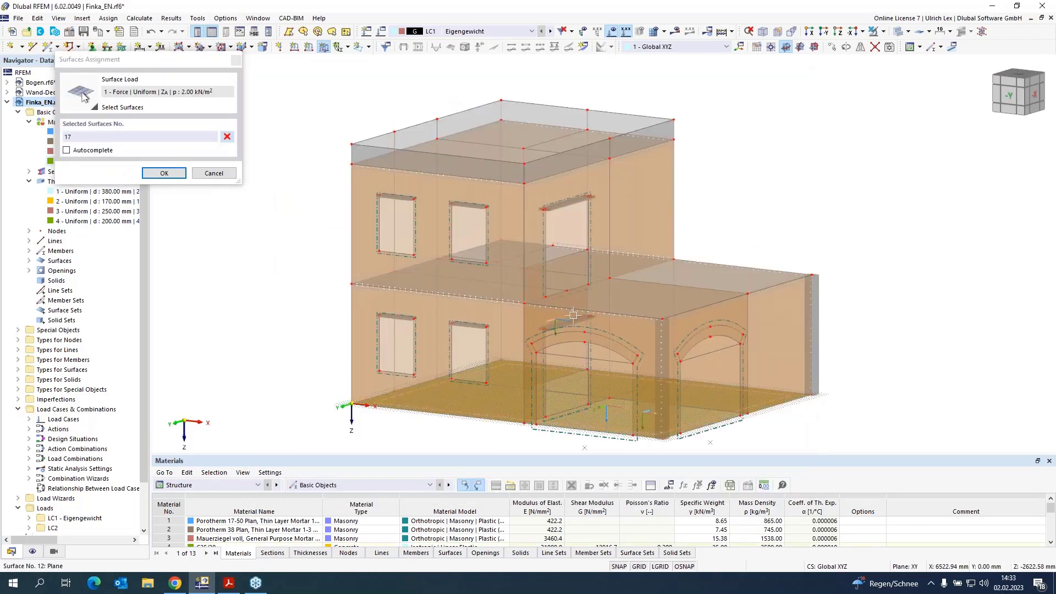
{"action": "left_click", "coordinate": [572, 287]}
{"action": "left_click", "coordinate": [586, 296]}
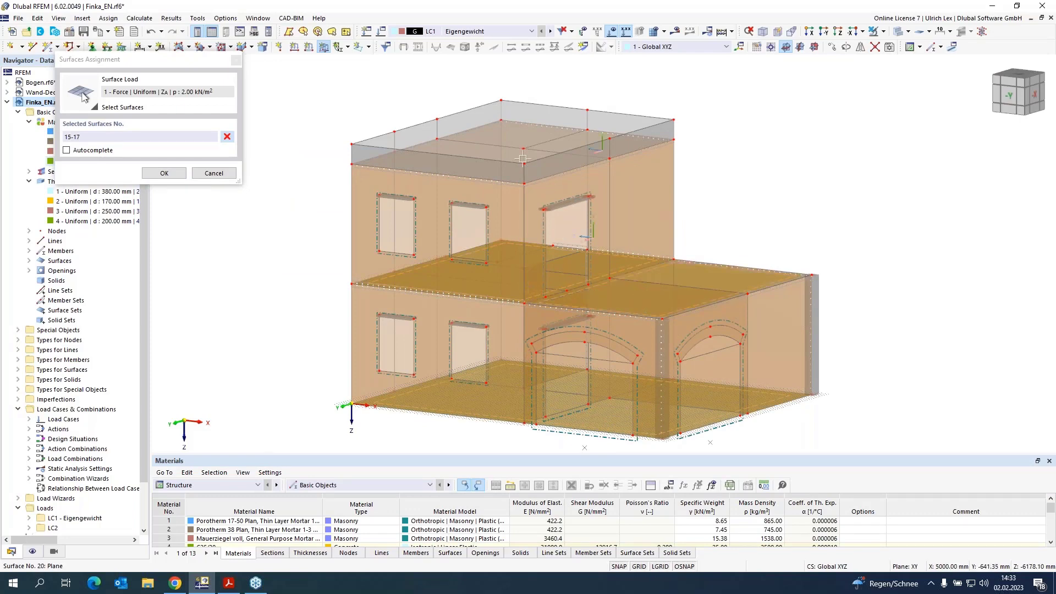
{"action": "left_click", "coordinate": [364, 155]}
{"action": "key", "text": "Return"}
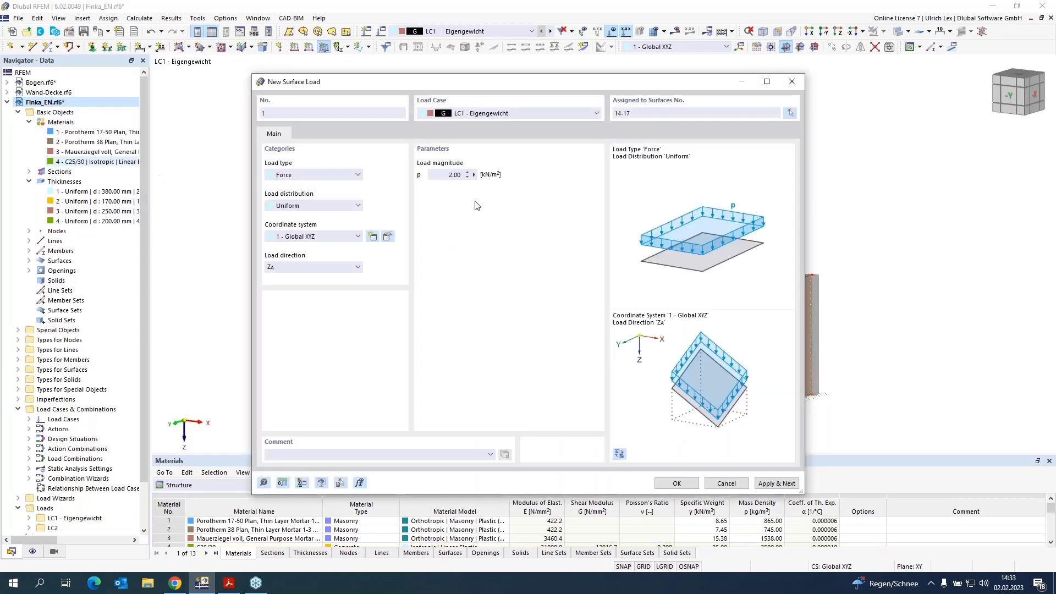
{"action": "left_click", "coordinate": [768, 484]}
Step: Switch to load case LC2 and apply a uniform 2.00 kN/m² surface load to slab surfaces 14, 15 and 17
{"action": "left_click", "coordinate": [553, 113]}
{"action": "left_click", "coordinate": [529, 131]}
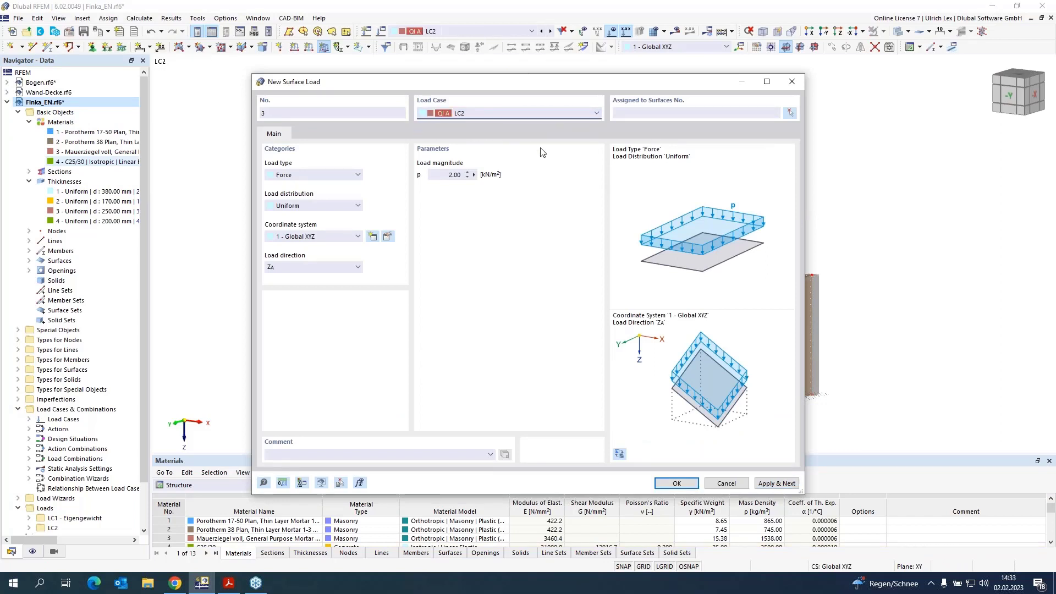
{"action": "left_click", "coordinate": [790, 112]}
{"action": "left_click", "coordinate": [596, 404]}
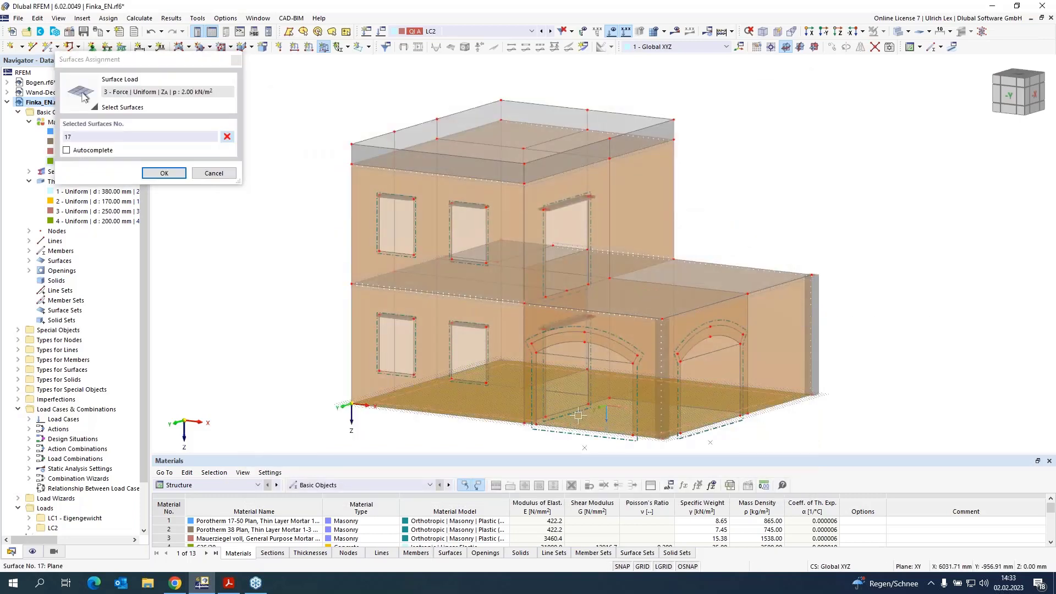
{"action": "left_click", "coordinate": [564, 283]}
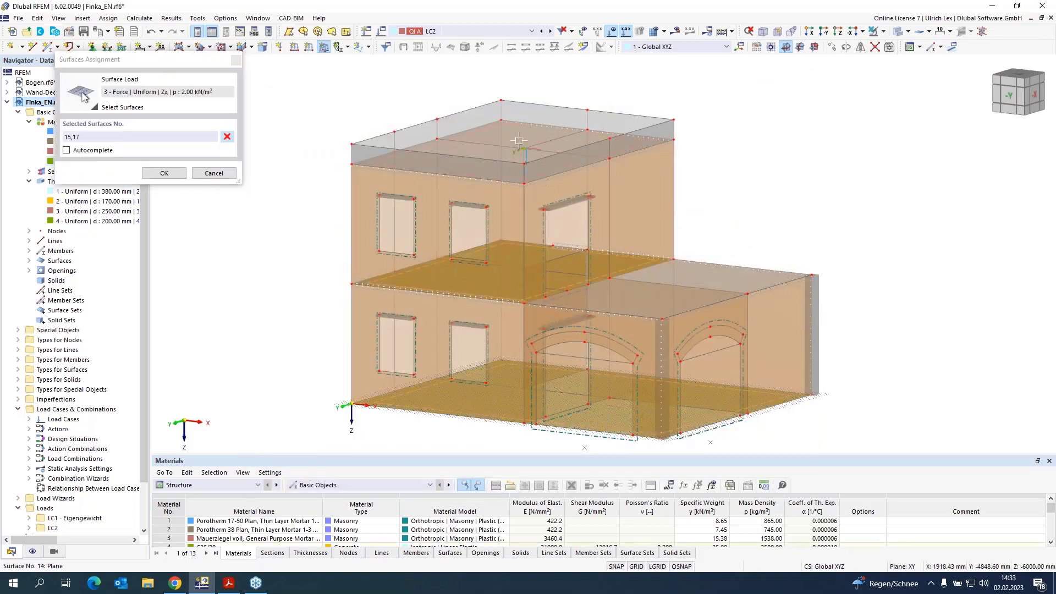
{"action": "left_click", "coordinate": [394, 144]}
{"action": "left_click", "coordinate": [164, 172]}
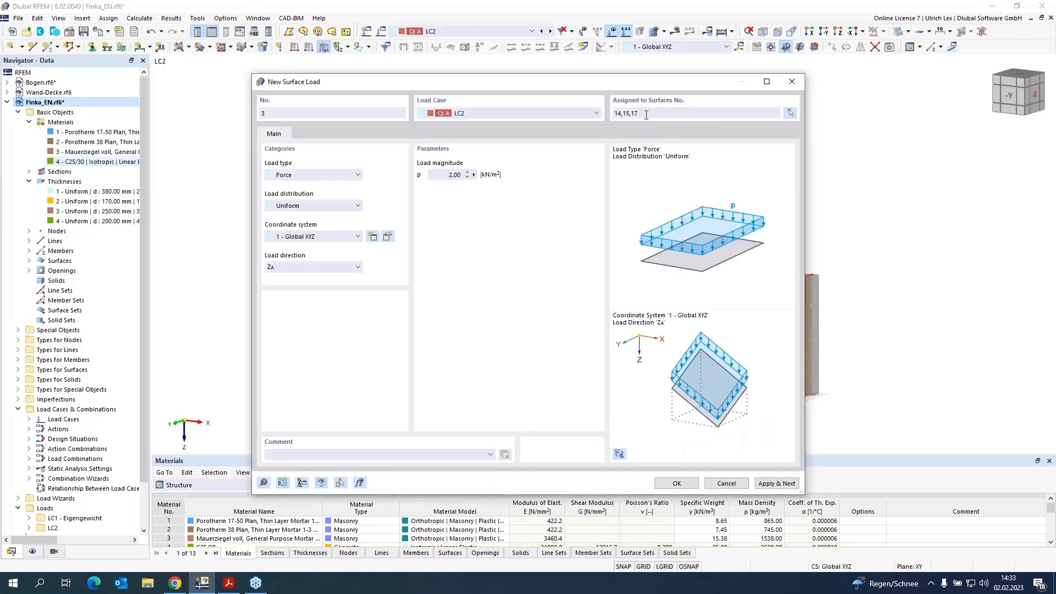
{"action": "left_click", "coordinate": [776, 483]}
Step: In LC2, apply a uniform 4.00 kN/m² surface load in ZA to slab surface 16
{"action": "left_click", "coordinate": [448, 175]}
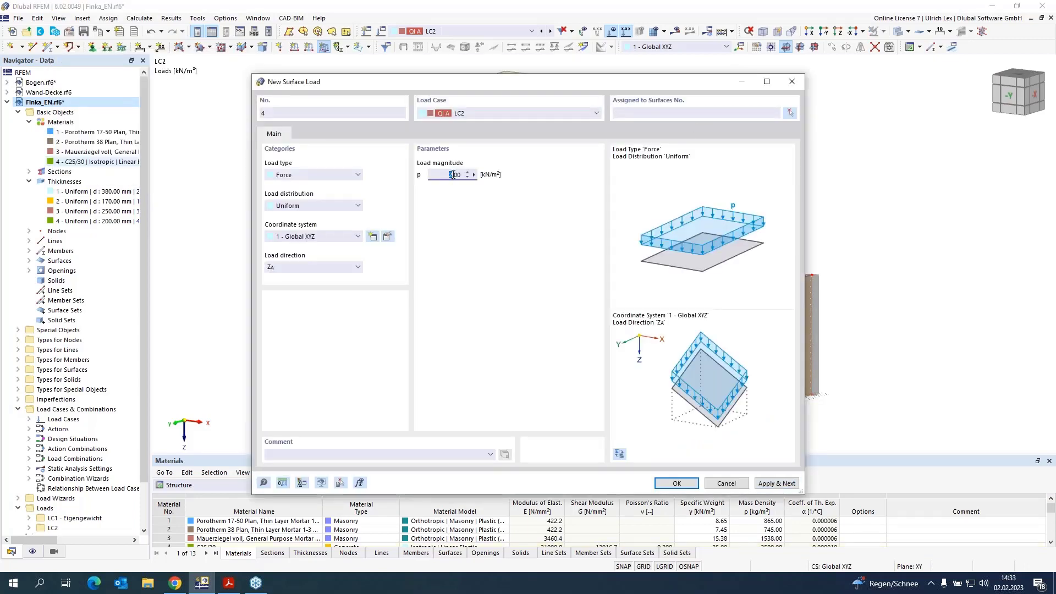
{"action": "left_click", "coordinate": [791, 112]}
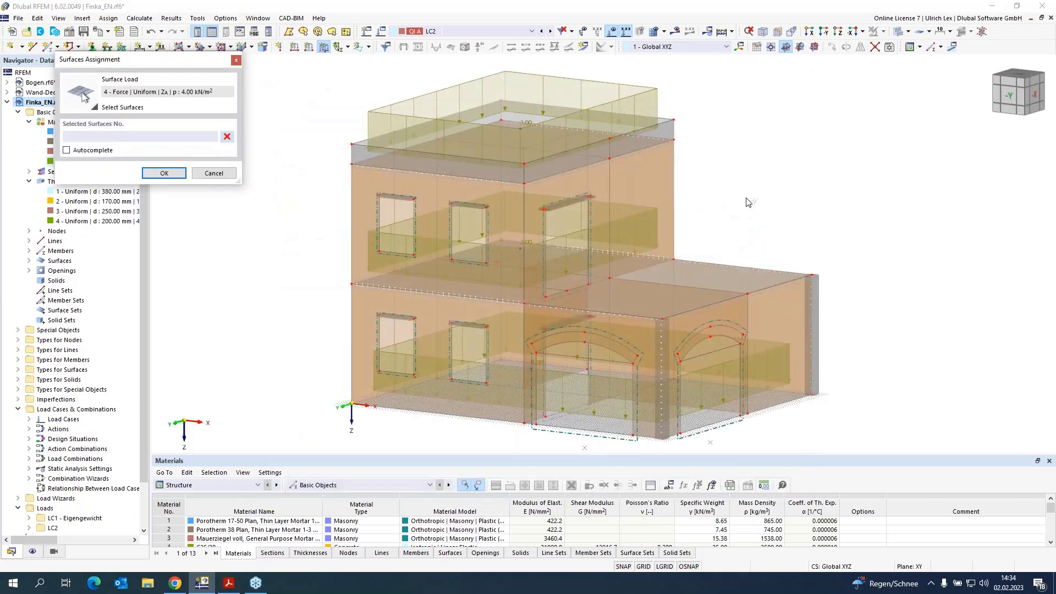
{"action": "left_click", "coordinate": [696, 279]}
{"action": "left_click", "coordinate": [164, 173]}
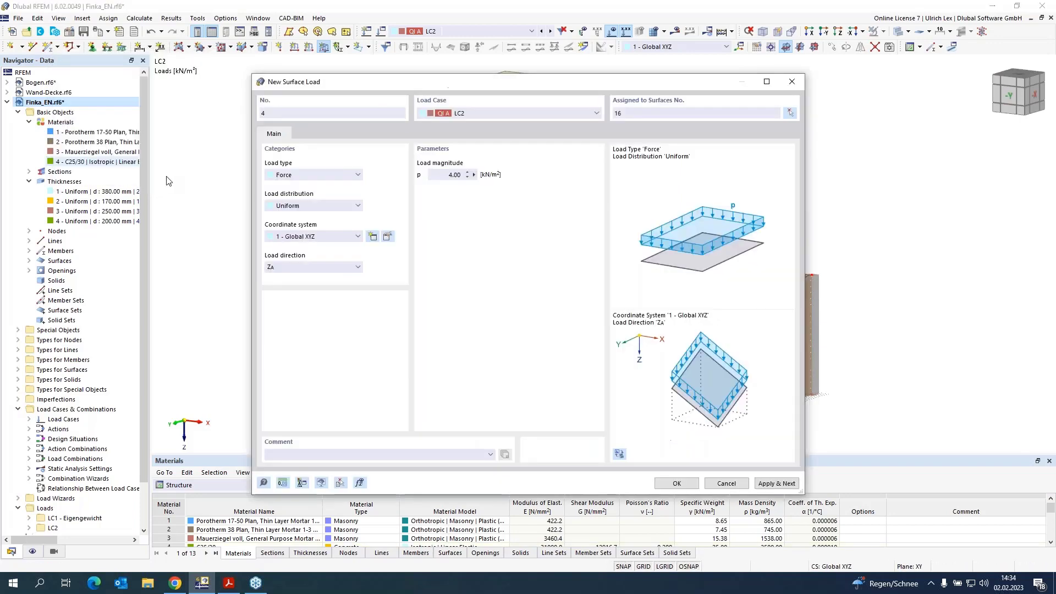
{"action": "left_click", "coordinate": [667, 484]}
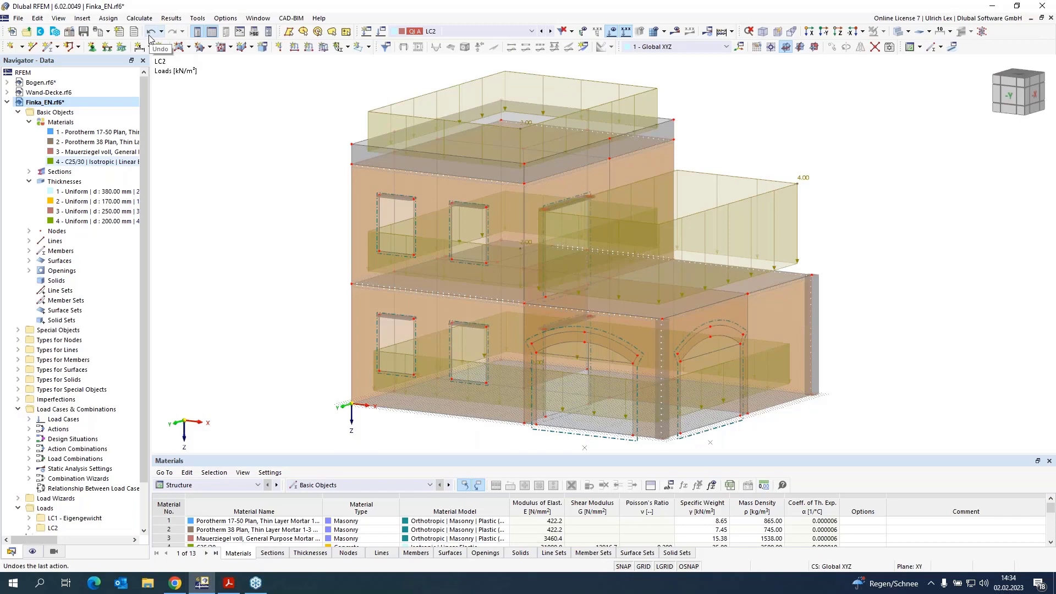
Step: Generate the finite element mesh using the mesh settings with a 200 mm target element length
{"action": "left_click", "coordinate": [139, 18]}
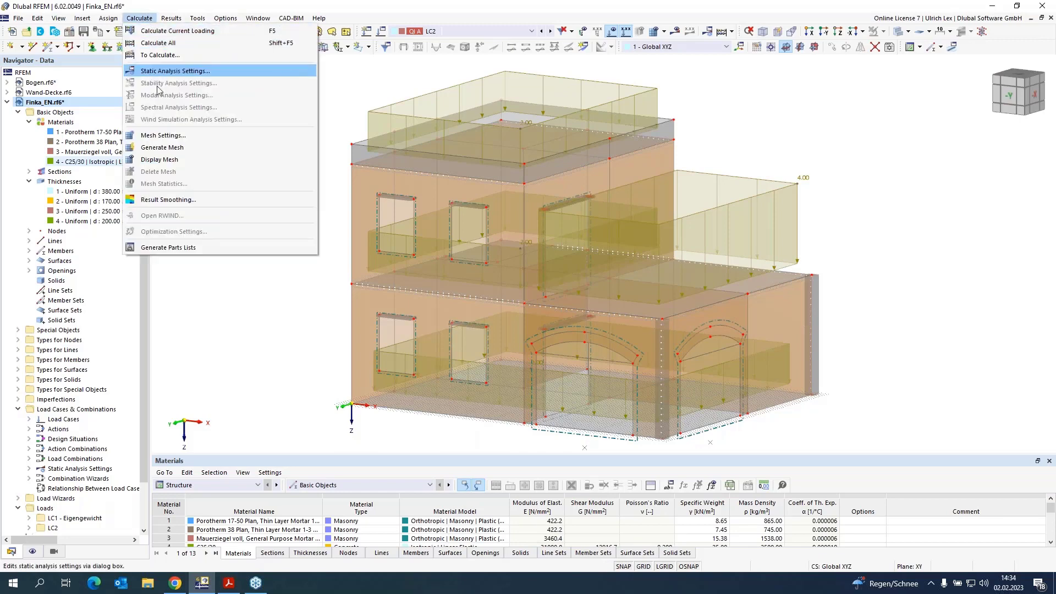
{"action": "left_click", "coordinate": [195, 136]}
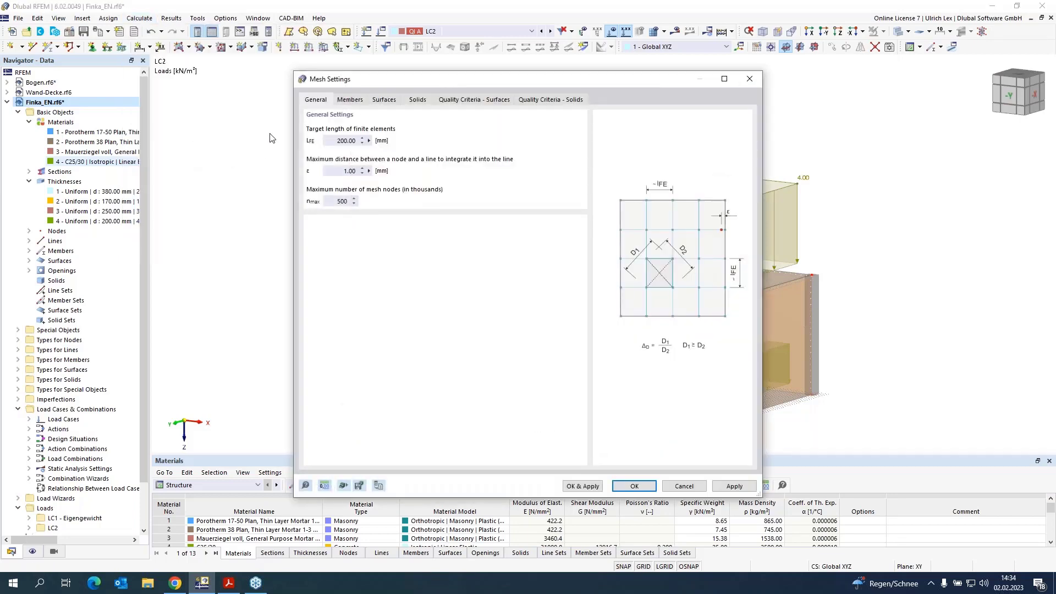
{"action": "left_click_drag", "start_coordinate": [472, 81], "coordinate": [494, 70]}
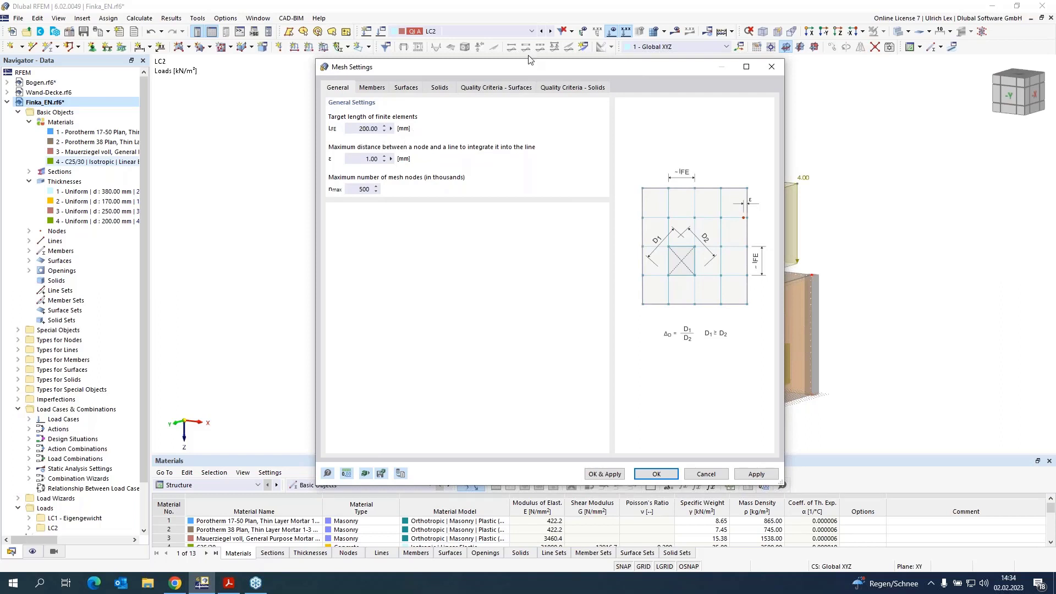
{"action": "left_click_drag", "start_coordinate": [538, 70], "coordinate": [779, 46]}
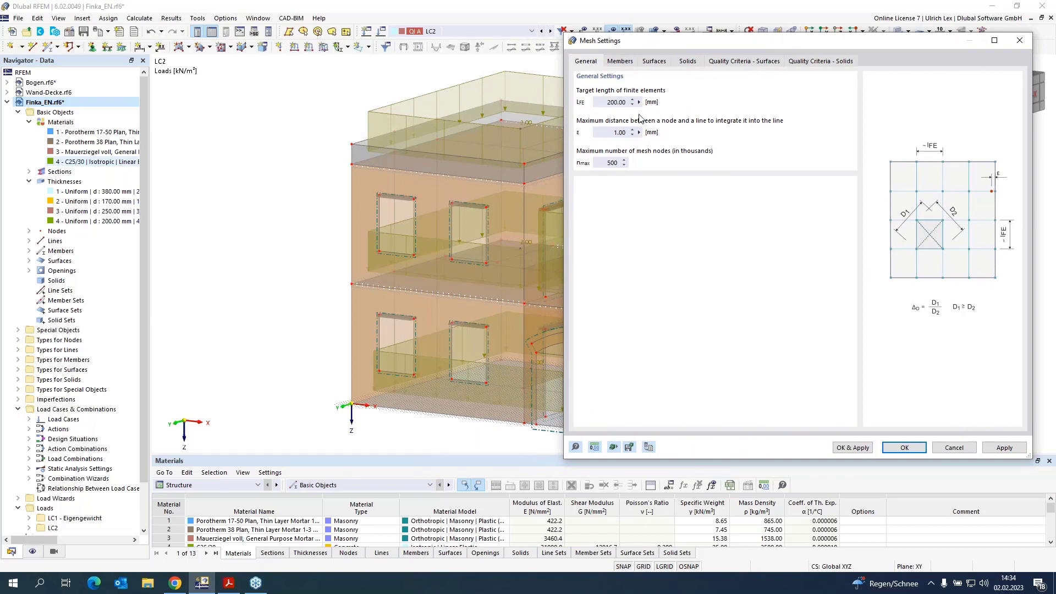
{"action": "left_click_drag", "start_coordinate": [708, 46], "coordinate": [660, 41]}
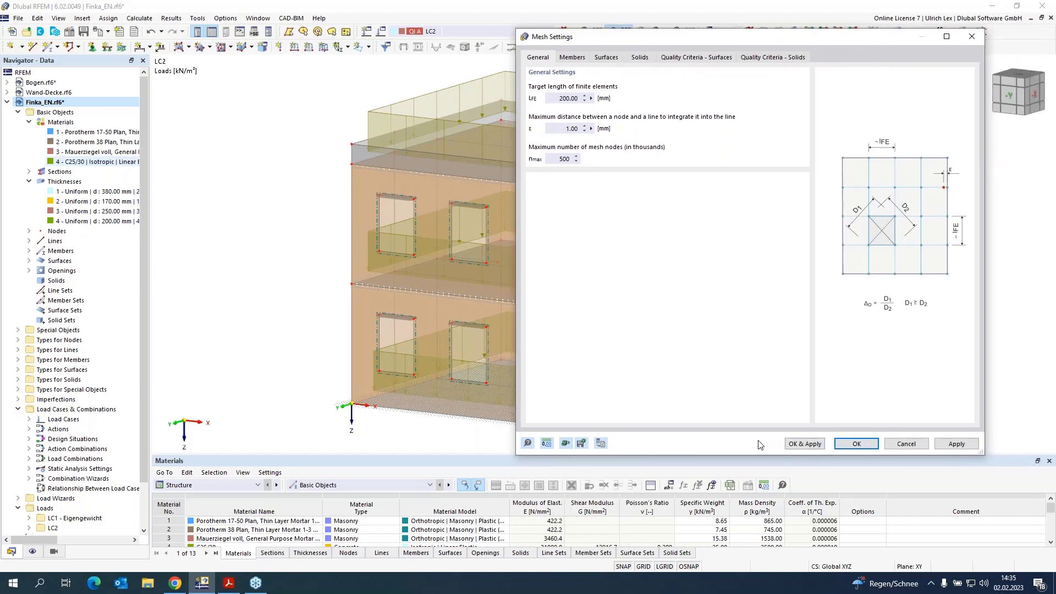
{"action": "left_click", "coordinate": [808, 444]}
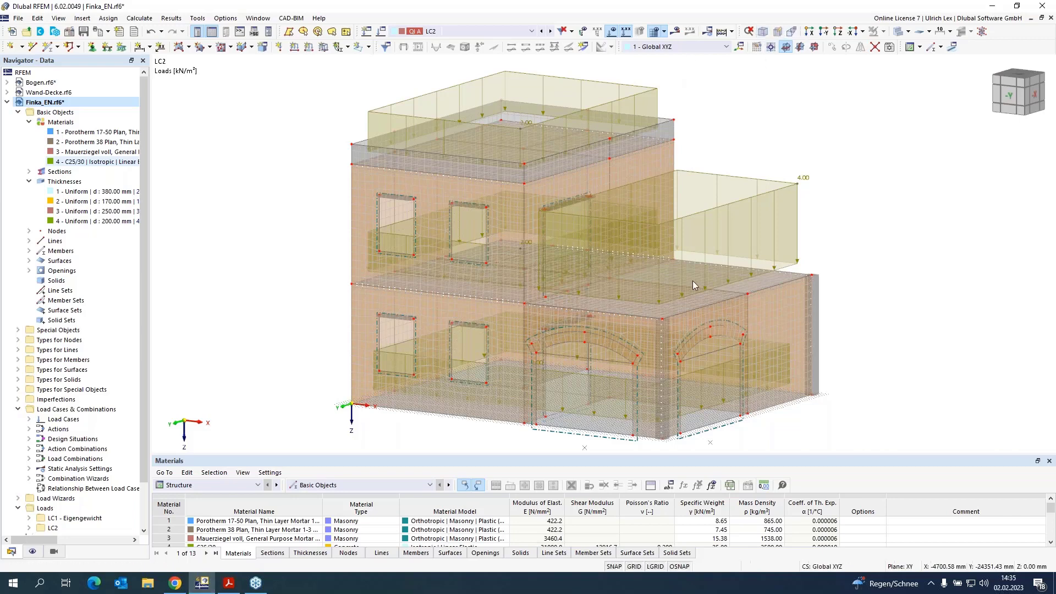
{"action": "scroll", "coordinate": [610, 419], "scroll_direction": "up", "scroll_amount": 1}
{"action": "scroll", "coordinate": [610, 419], "scroll_direction": "up", "scroll_amount": 2}
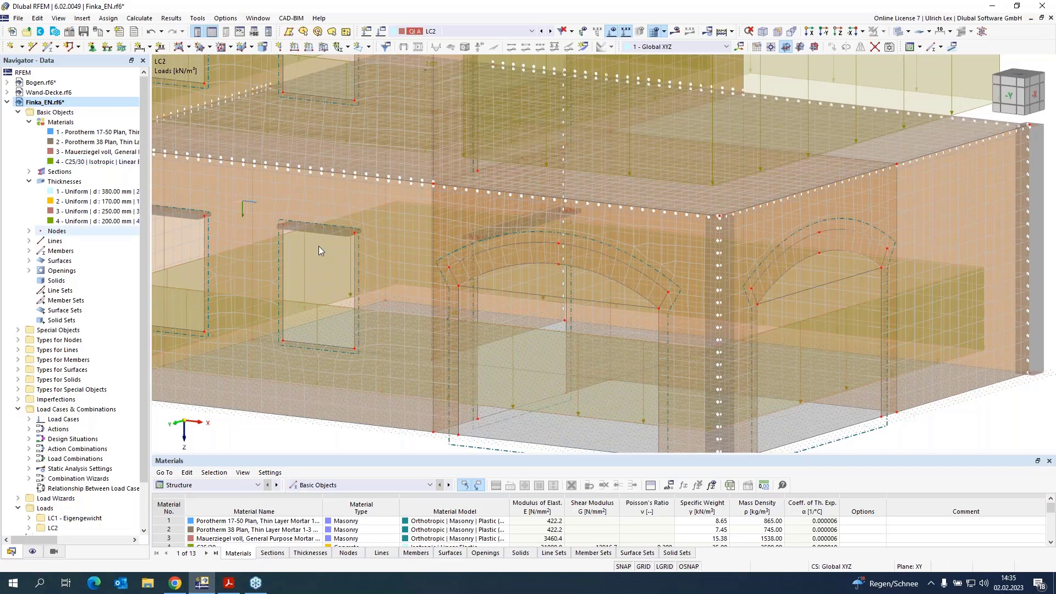
{"action": "scroll", "coordinate": [780, 338], "scroll_direction": "down", "scroll_amount": 5}
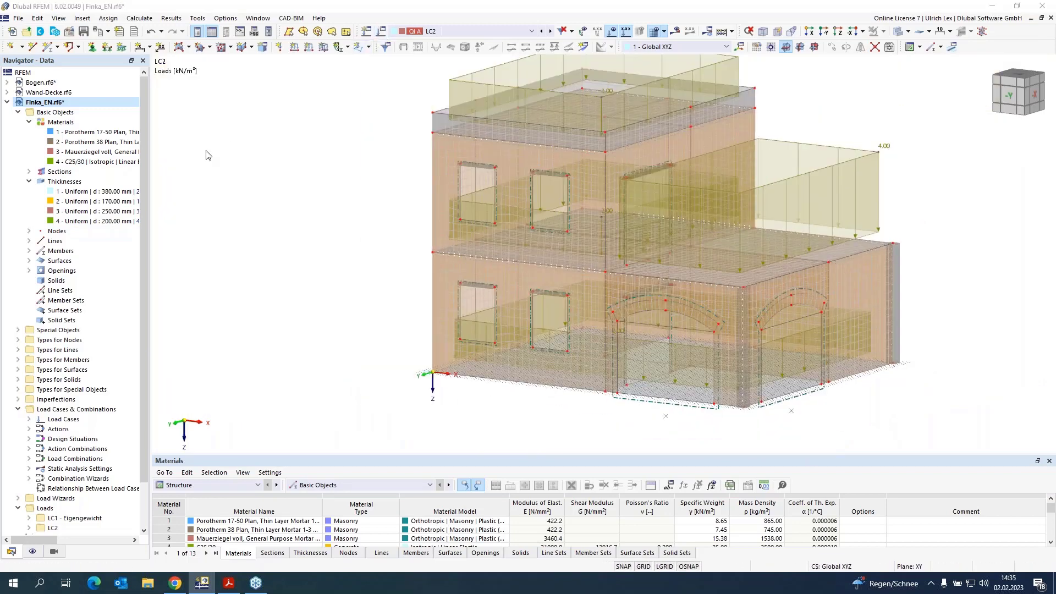
Step: Review LC2's static analysis settings: large deformations analysis type with the Newton-Raphson iterative method
{"action": "double_click", "coordinate": [204, 176]}
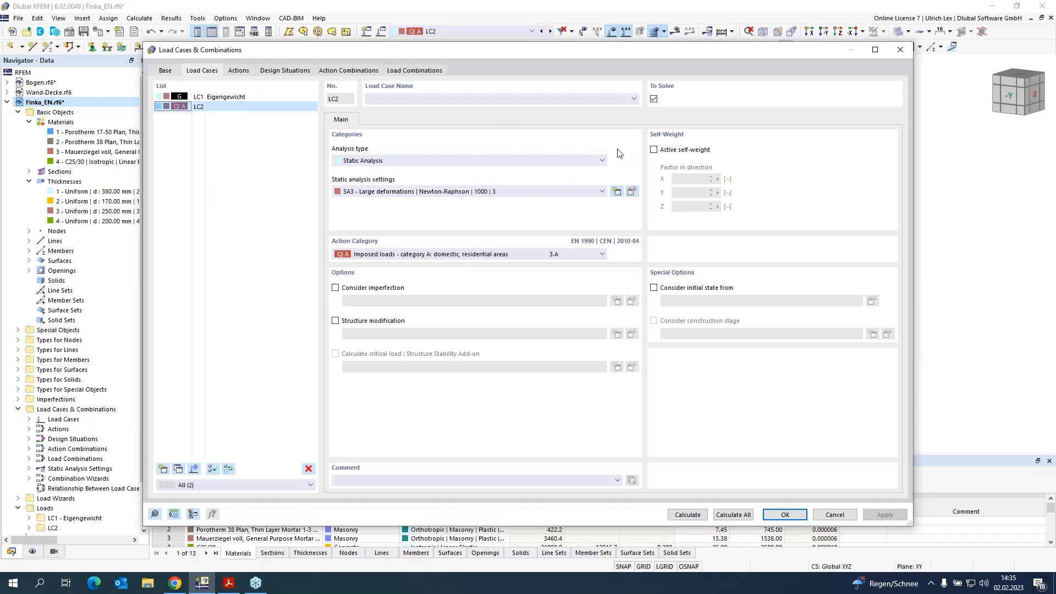
{"action": "left_click", "coordinate": [631, 192]}
{"action": "left_click", "coordinate": [586, 180]}
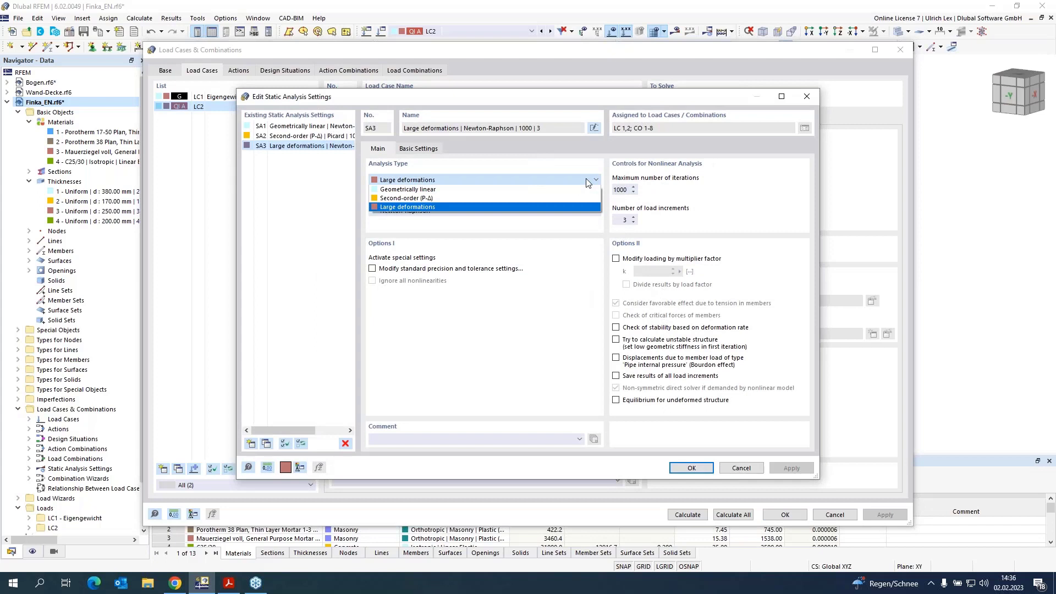
{"action": "left_click", "coordinate": [550, 231]}
{"action": "left_click", "coordinate": [463, 211]}
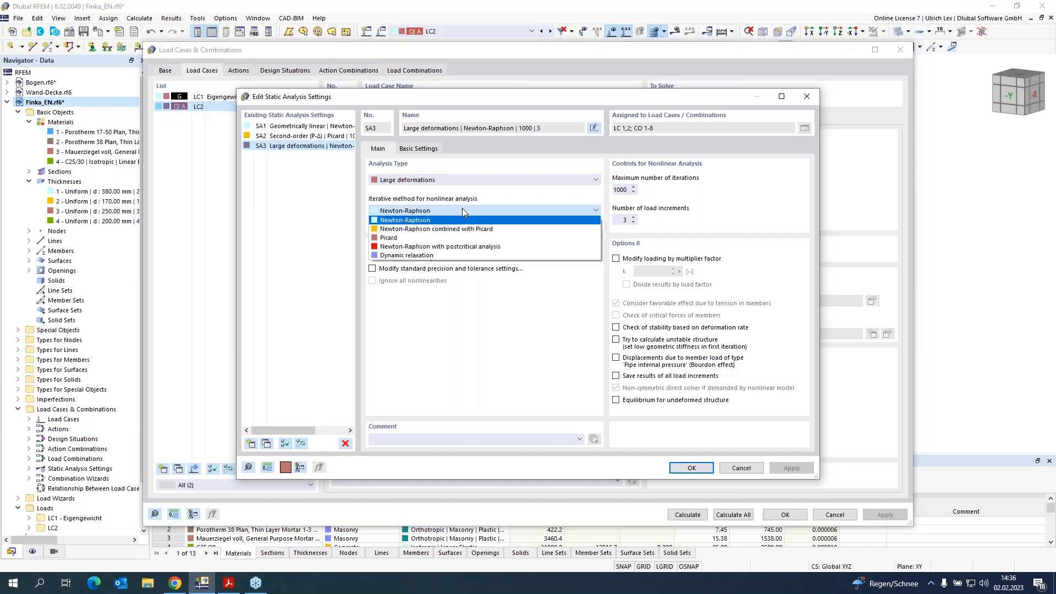
{"action": "left_click", "coordinate": [465, 212]}
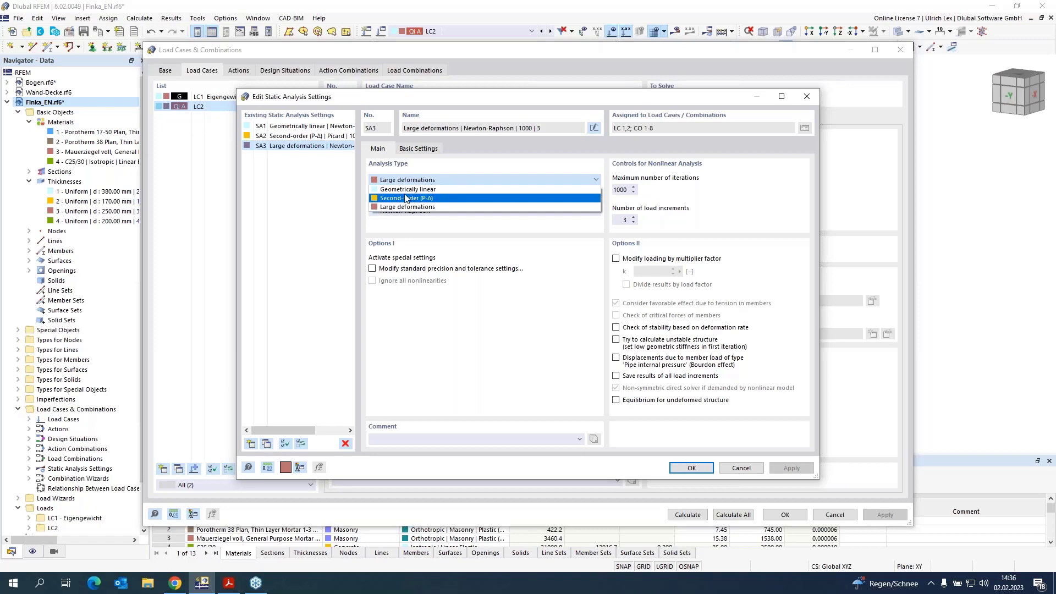
{"action": "left_click", "coordinate": [443, 208]}
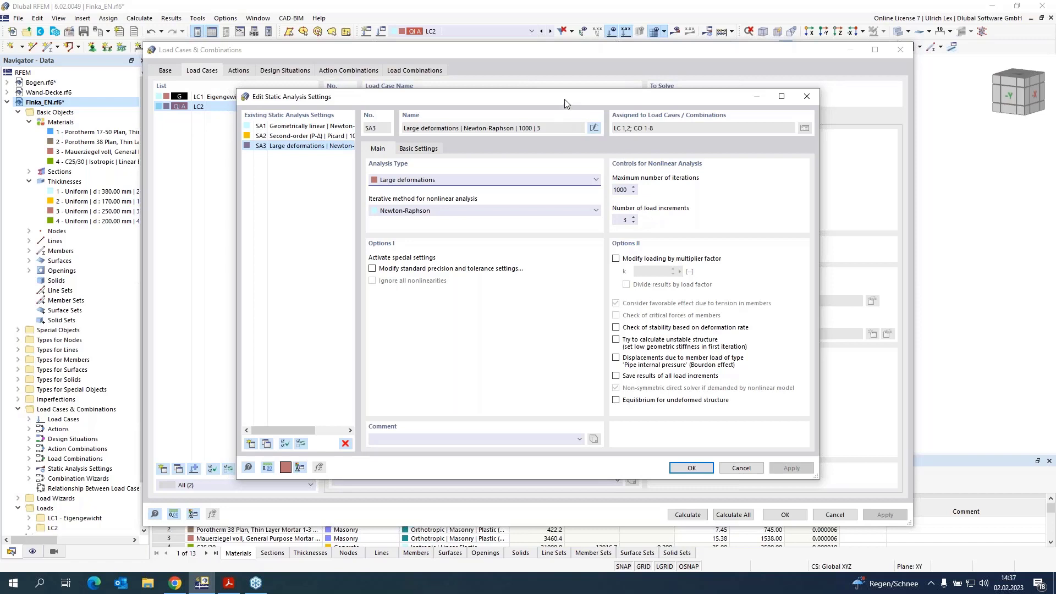
{"action": "left_click_drag", "start_coordinate": [564, 99], "coordinate": [731, 78]}
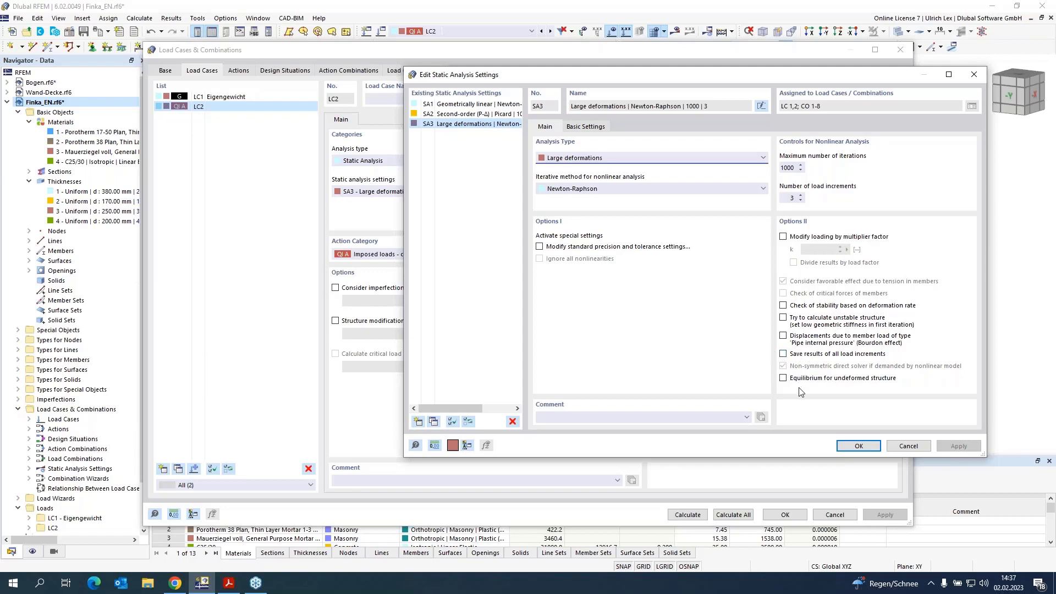
{"action": "left_click", "coordinate": [859, 446]}
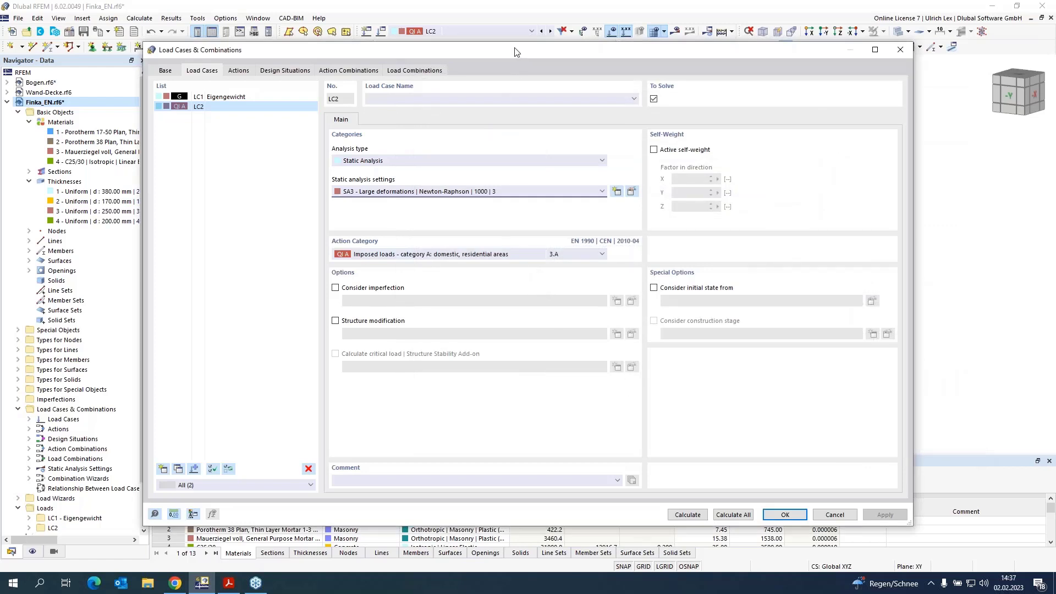
{"action": "left_click_drag", "start_coordinate": [516, 51], "coordinate": [515, 34]}
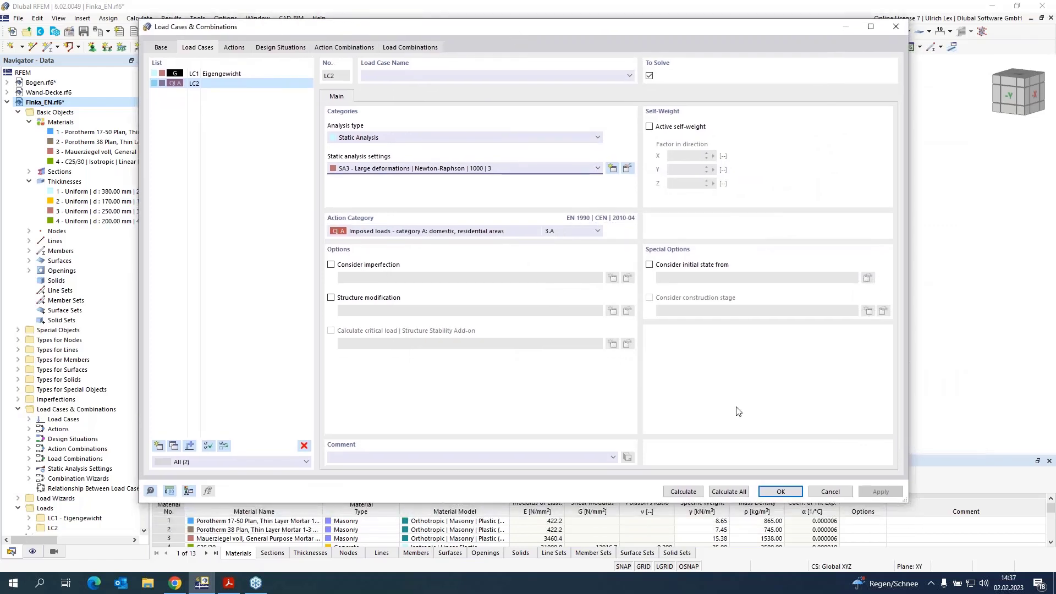
{"action": "left_click", "coordinate": [776, 492]}
Step: Switch to load combination CO2, hide the load display and try to calculate its results
{"action": "left_click", "coordinate": [456, 31]}
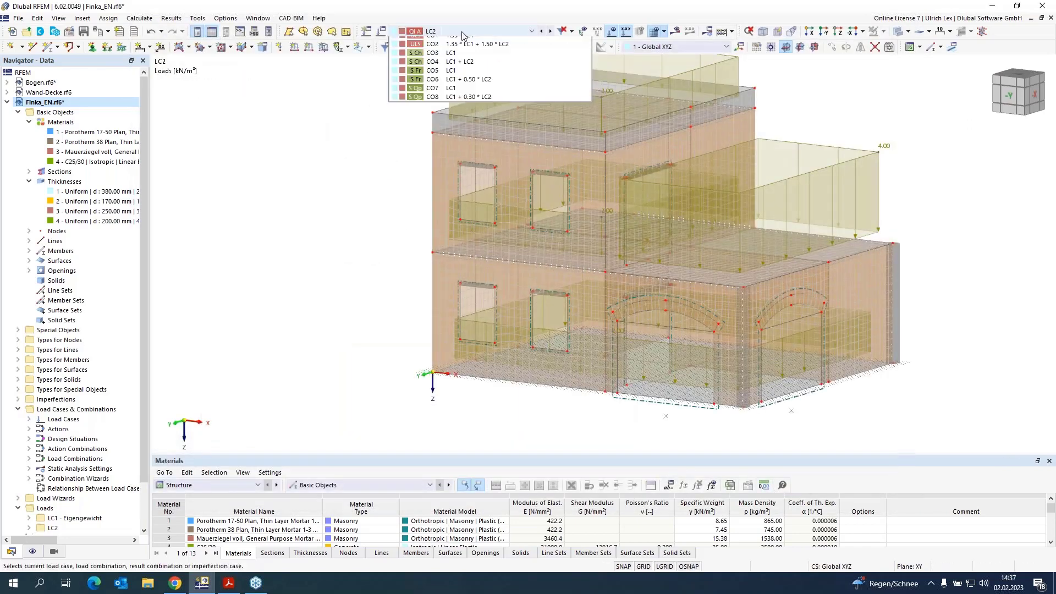
{"action": "left_click", "coordinate": [526, 103]}
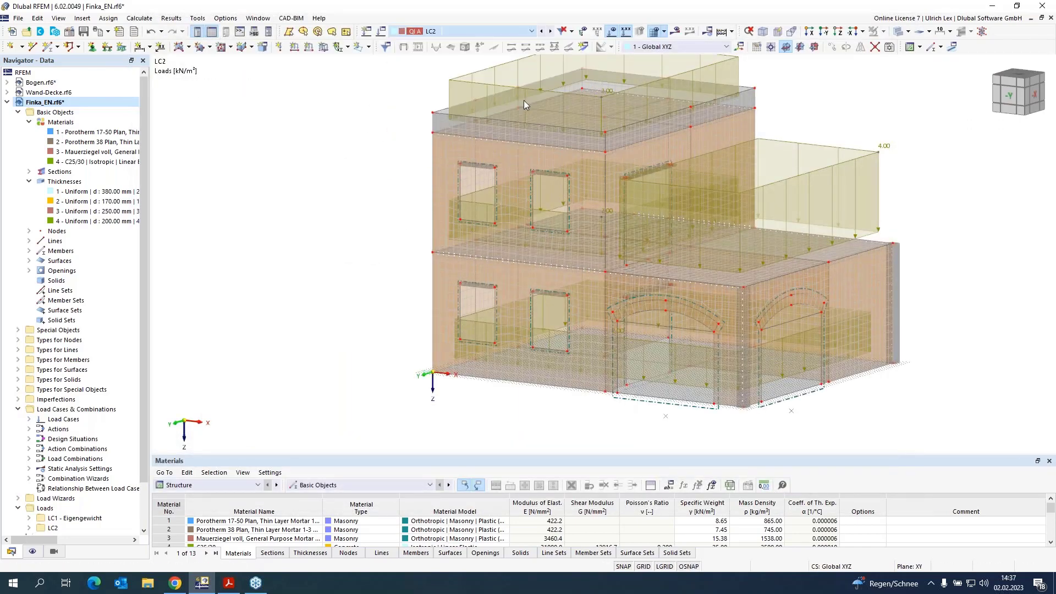
{"action": "scroll", "coordinate": [517, 110], "scroll_direction": "down", "scroll_amount": 2}
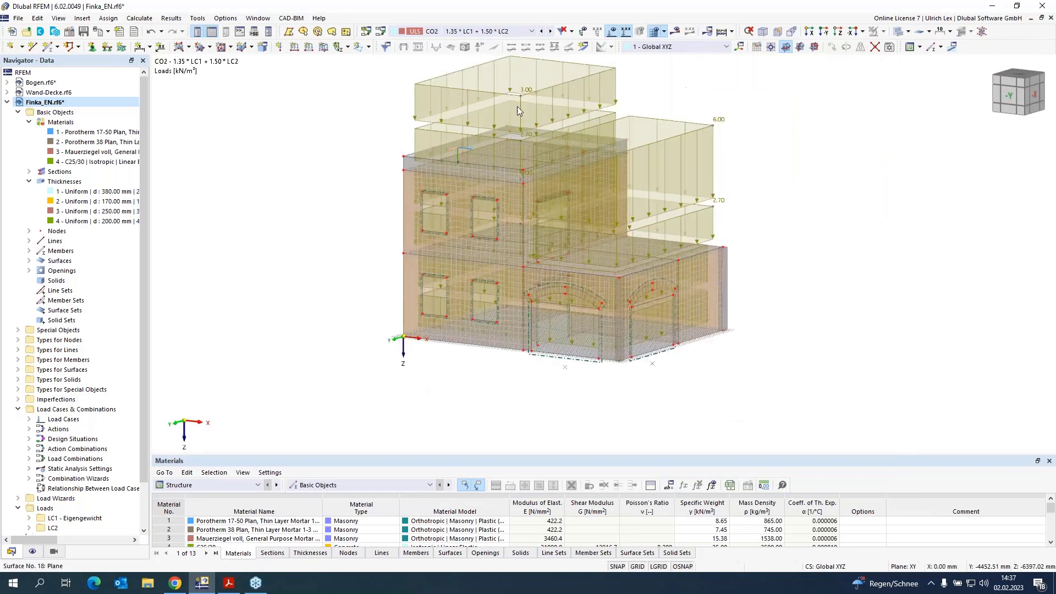
{"action": "left_click", "coordinate": [612, 32]}
{"action": "left_click", "coordinate": [676, 32]}
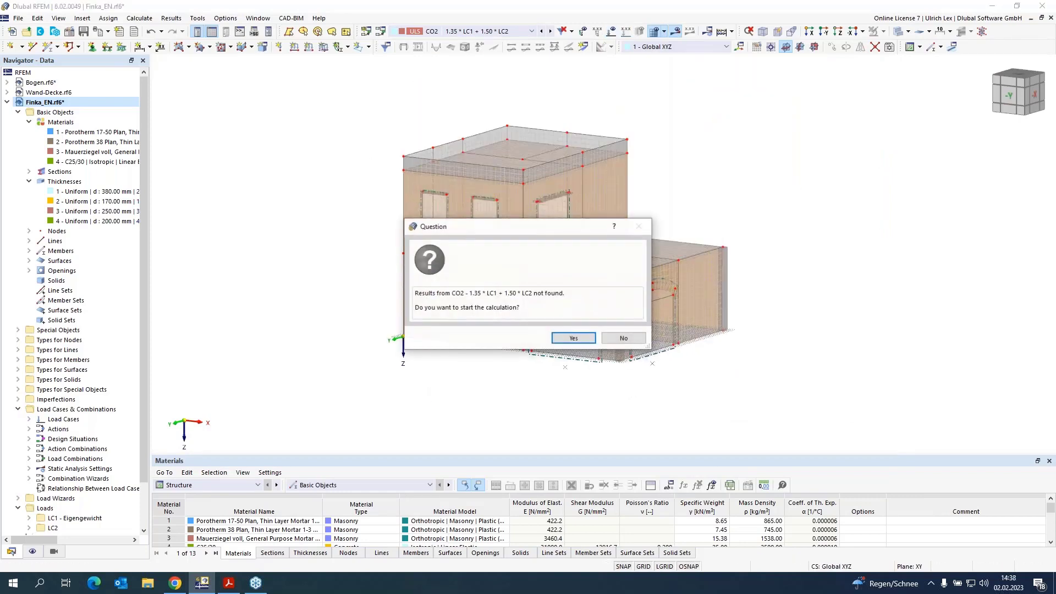
{"action": "left_click", "coordinate": [573, 338]}
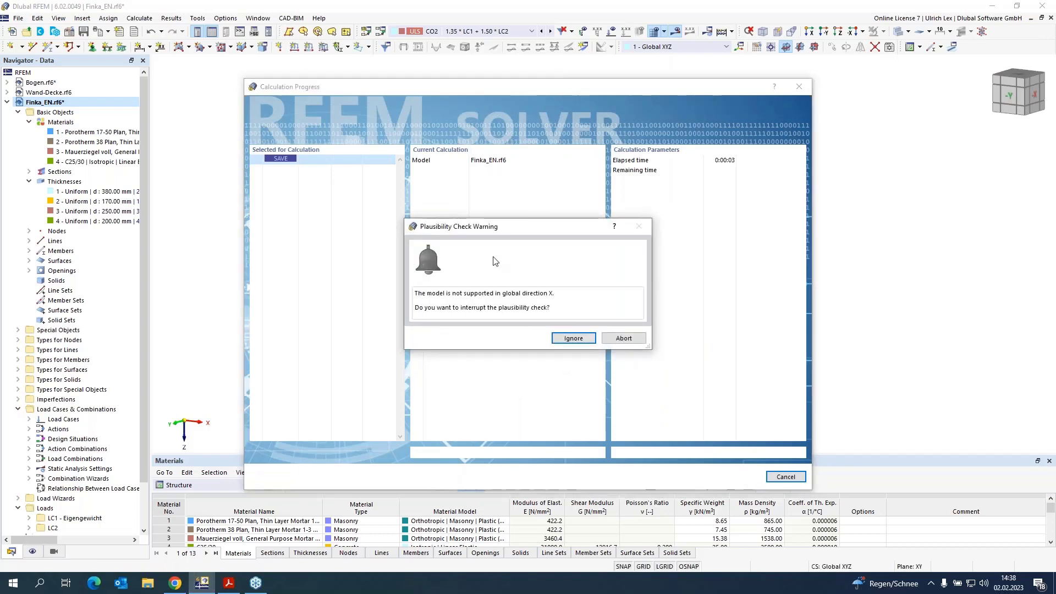
{"action": "left_click", "coordinate": [621, 340]}
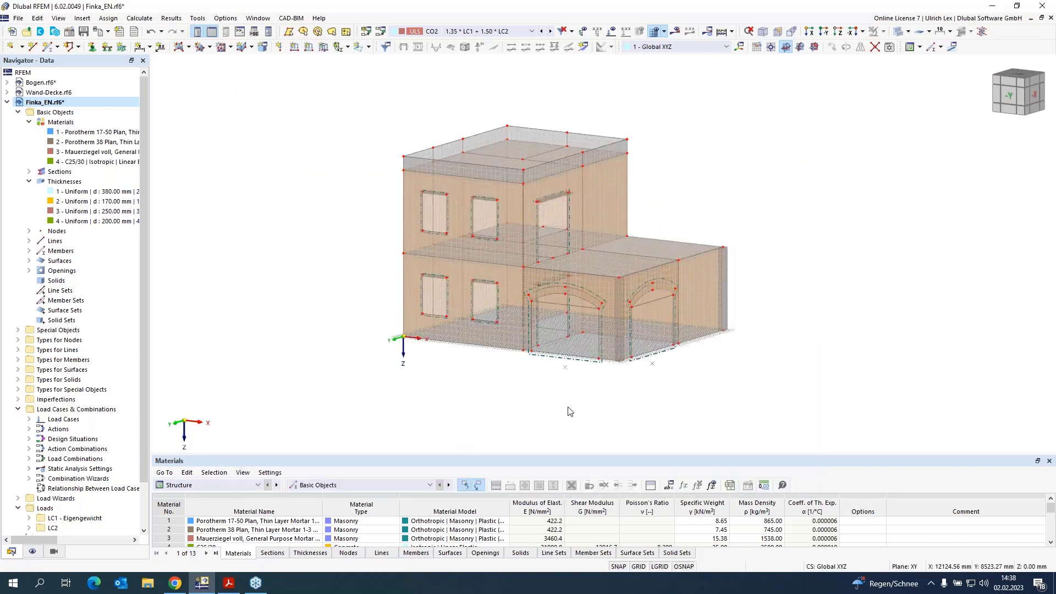
Step: Assign elastic surface support 5 to the ground slab surface 17
{"action": "scroll", "coordinate": [673, 395], "scroll_direction": "up", "scroll_amount": 1}
{"action": "scroll", "coordinate": [673, 395], "scroll_direction": "up", "scroll_amount": 1}
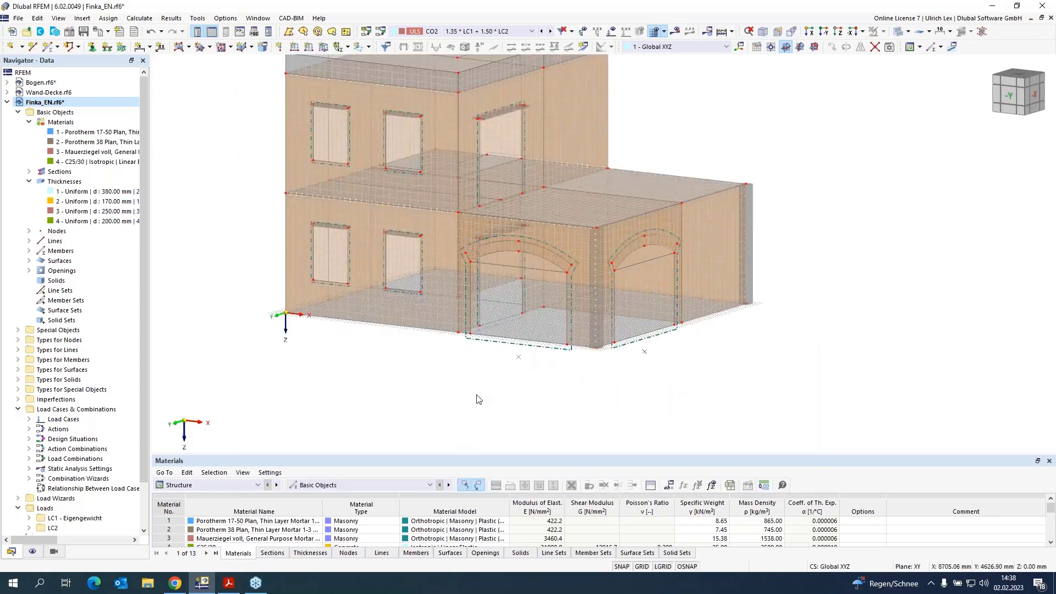
{"action": "double_click", "coordinate": [516, 334]}
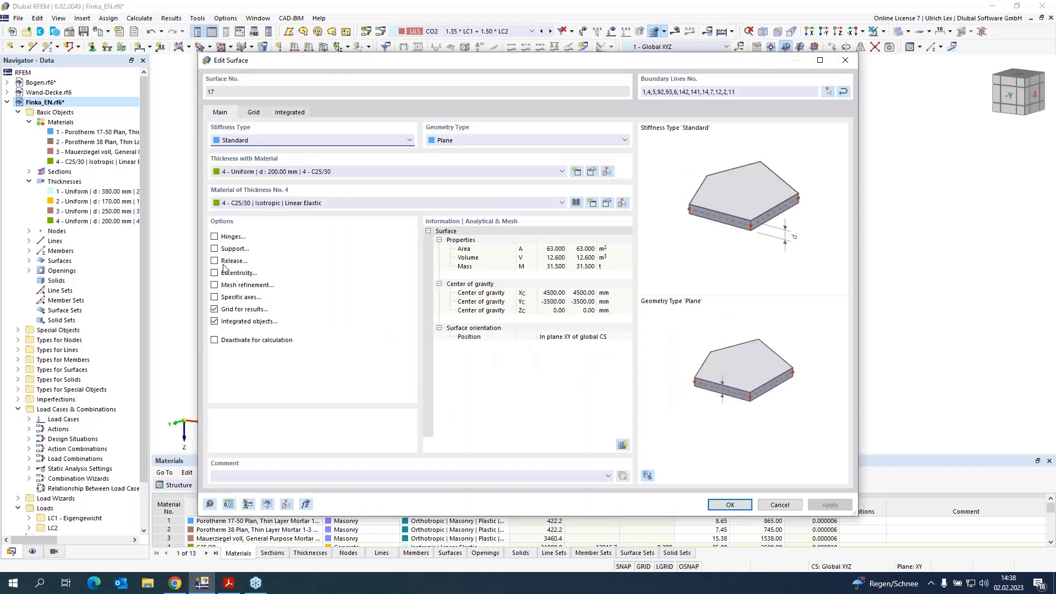
{"action": "left_click", "coordinate": [215, 249]}
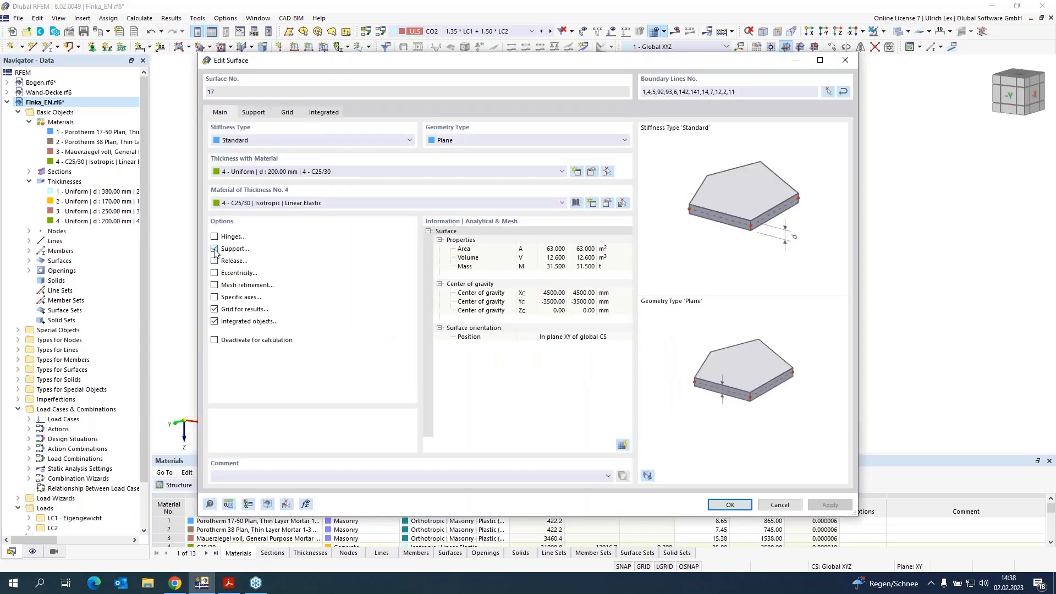
{"action": "left_click", "coordinate": [250, 113]}
{"action": "left_click", "coordinate": [314, 154]}
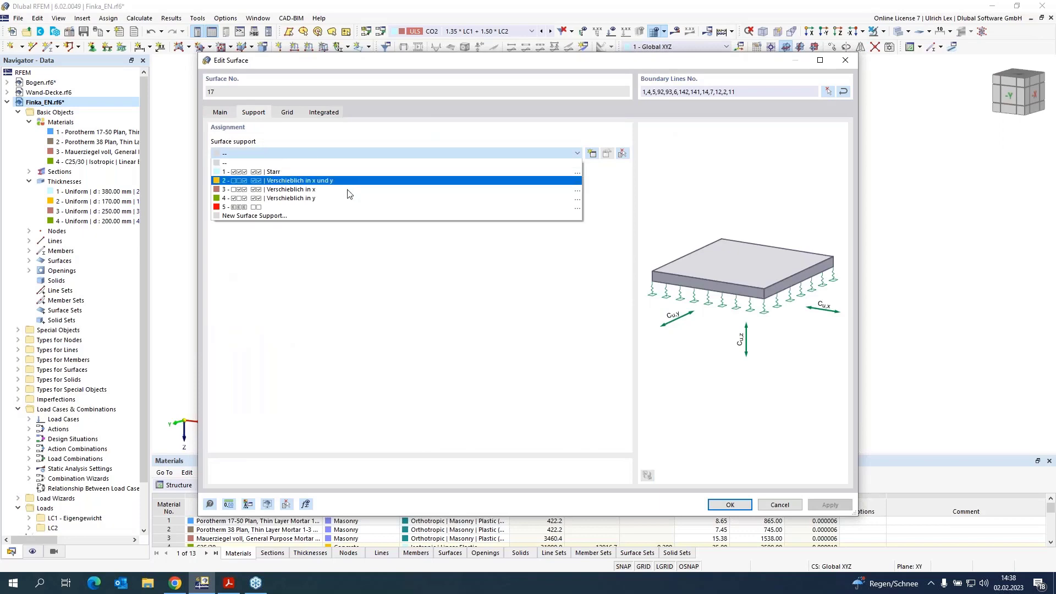
{"action": "left_click", "coordinate": [325, 208]}
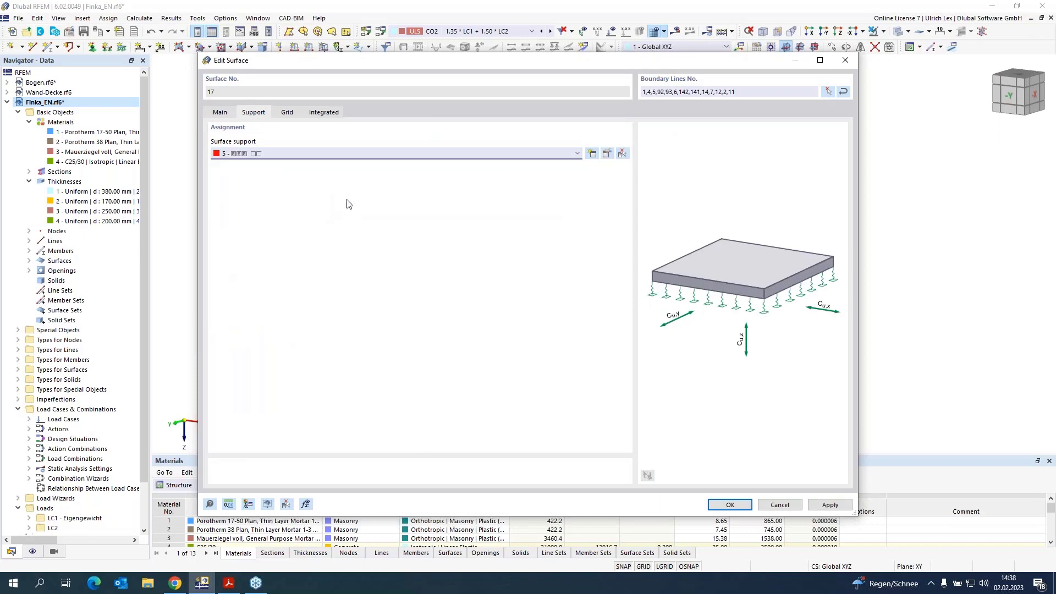
{"action": "left_click", "coordinate": [607, 154]}
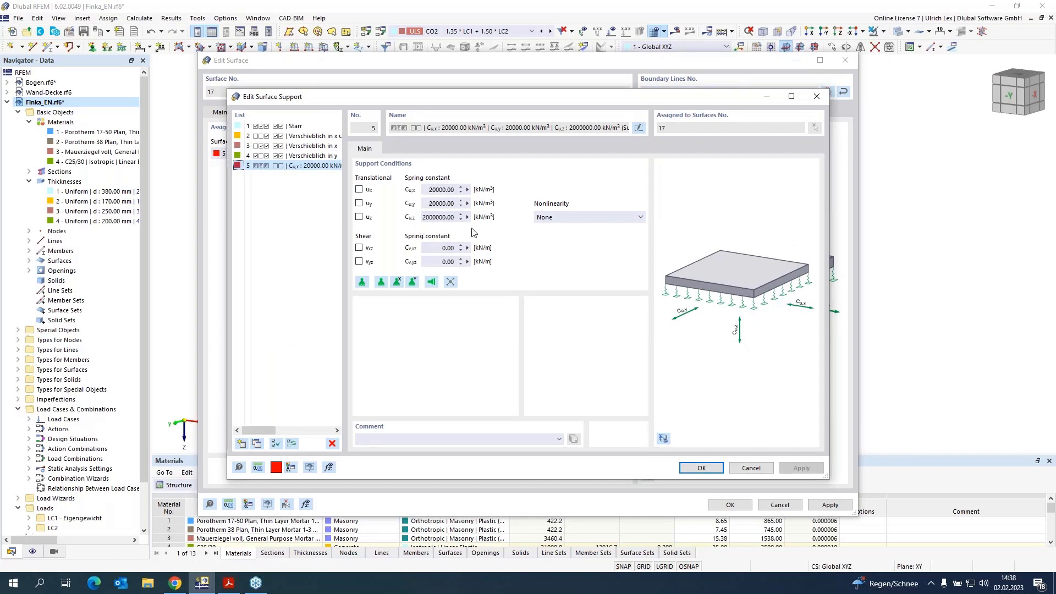
{"action": "left_click", "coordinate": [714, 468]}
{"action": "left_click", "coordinate": [730, 504]}
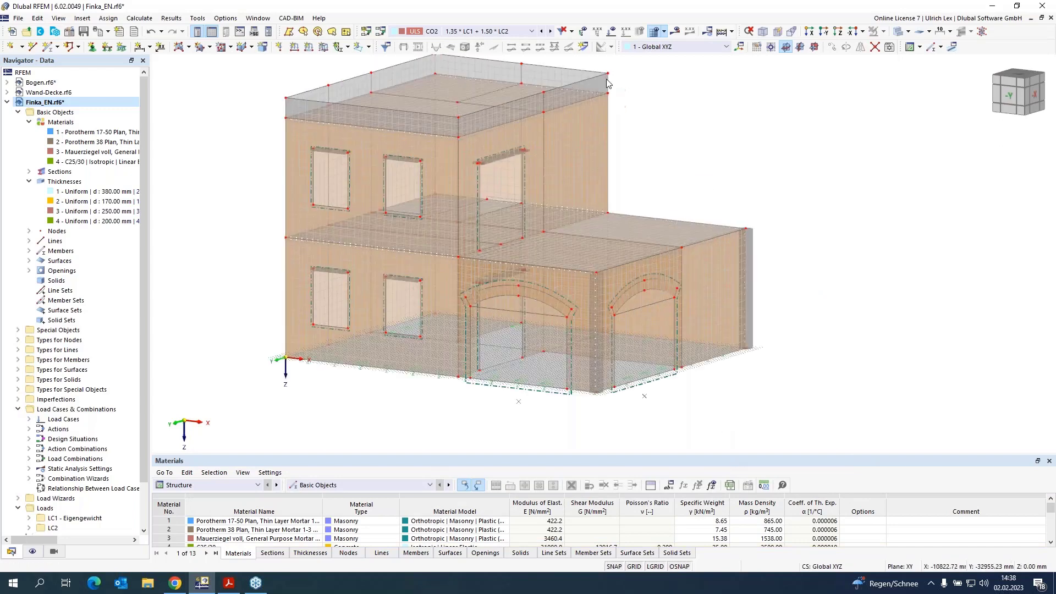
Step: Calculate load combination CO2 and display its results
{"action": "left_click", "coordinate": [675, 32]}
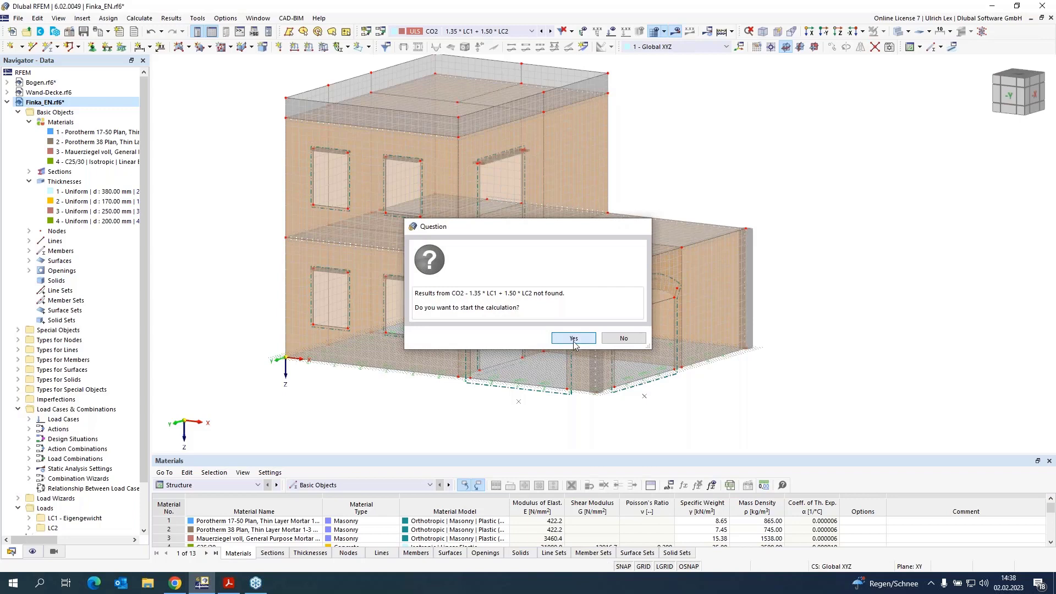
{"action": "left_click", "coordinate": [571, 338]}
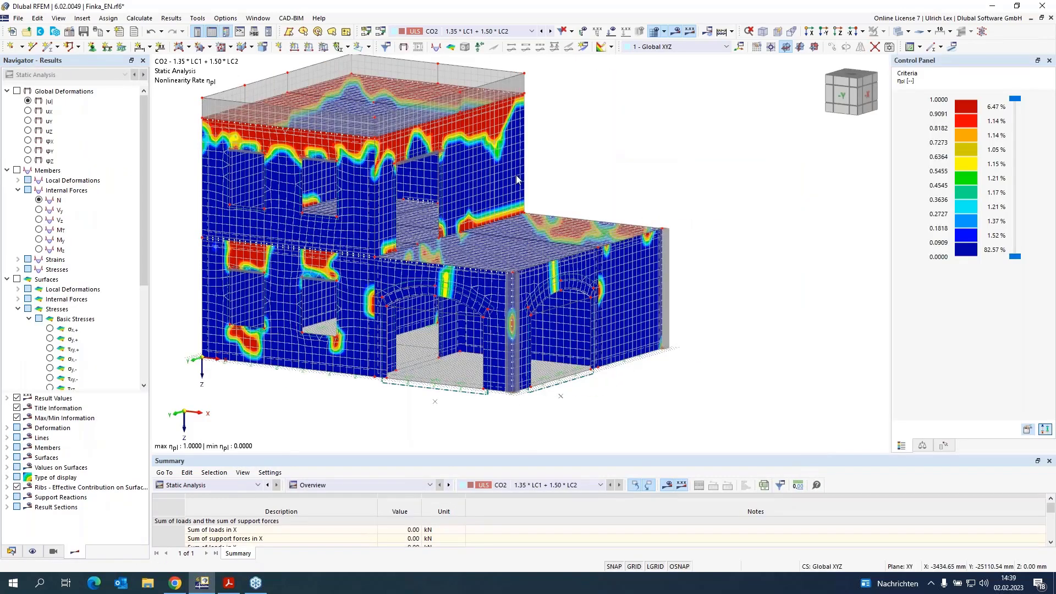
Step: Display CO2's global deformations |u|, then switch to the surfaces' basic axial stress σy- result
{"action": "left_click", "coordinate": [17, 91]}
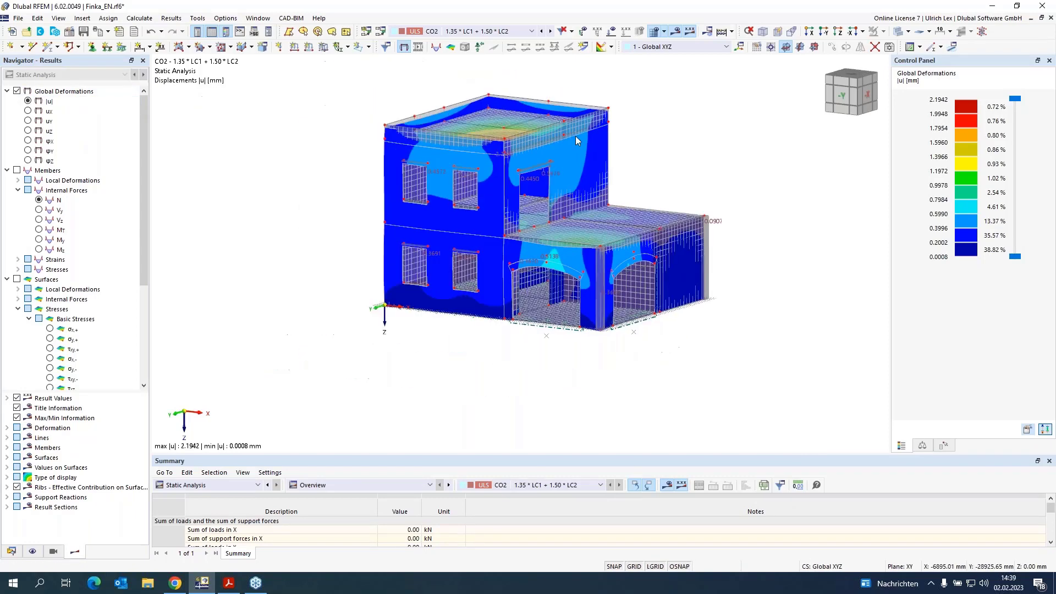
{"action": "scroll", "coordinate": [492, 115], "scroll_direction": "up", "scroll_amount": 1}
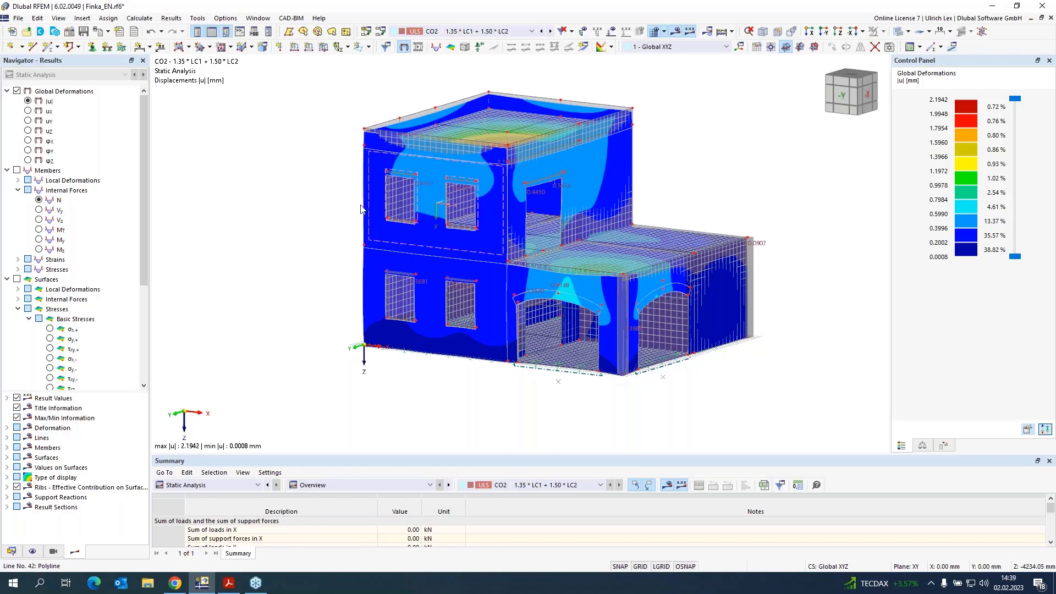
{"action": "scroll", "coordinate": [434, 189], "scroll_direction": "up", "scroll_amount": 1}
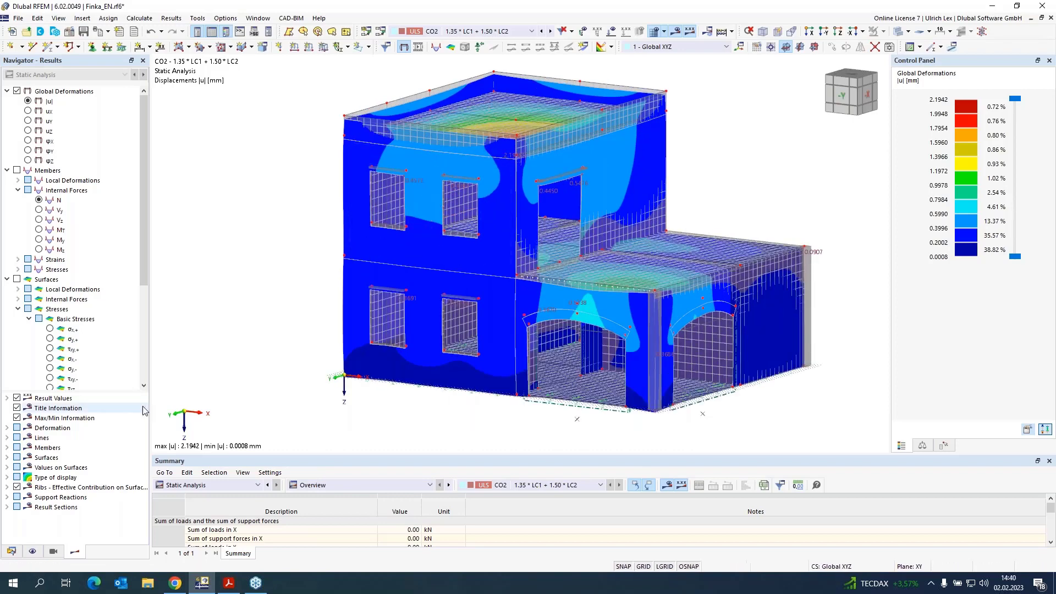
{"action": "scroll", "coordinate": [91, 289], "scroll_direction": "down", "scroll_amount": 3}
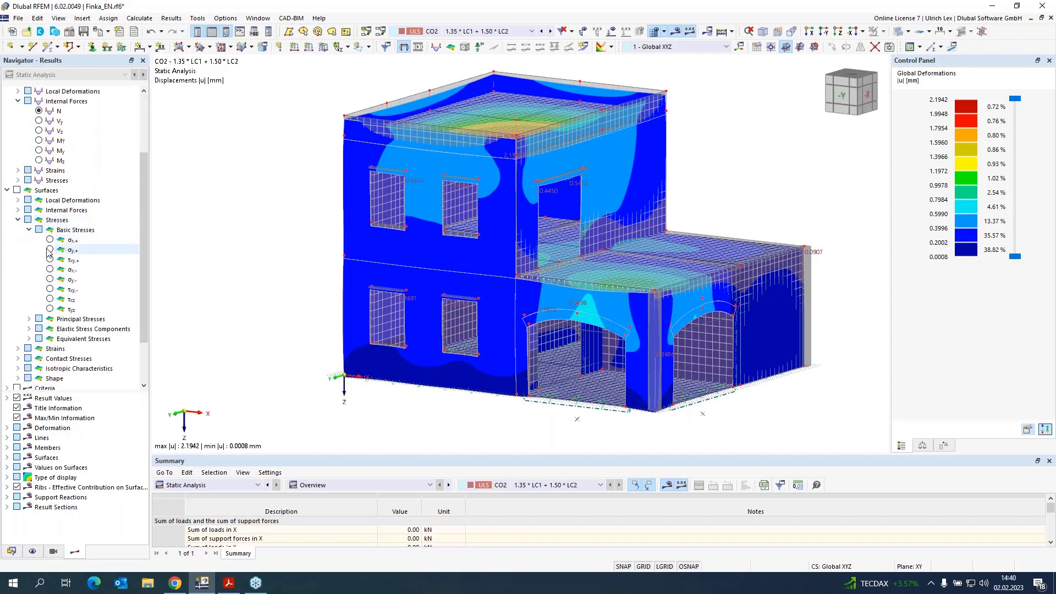
{"action": "left_click", "coordinate": [50, 281]}
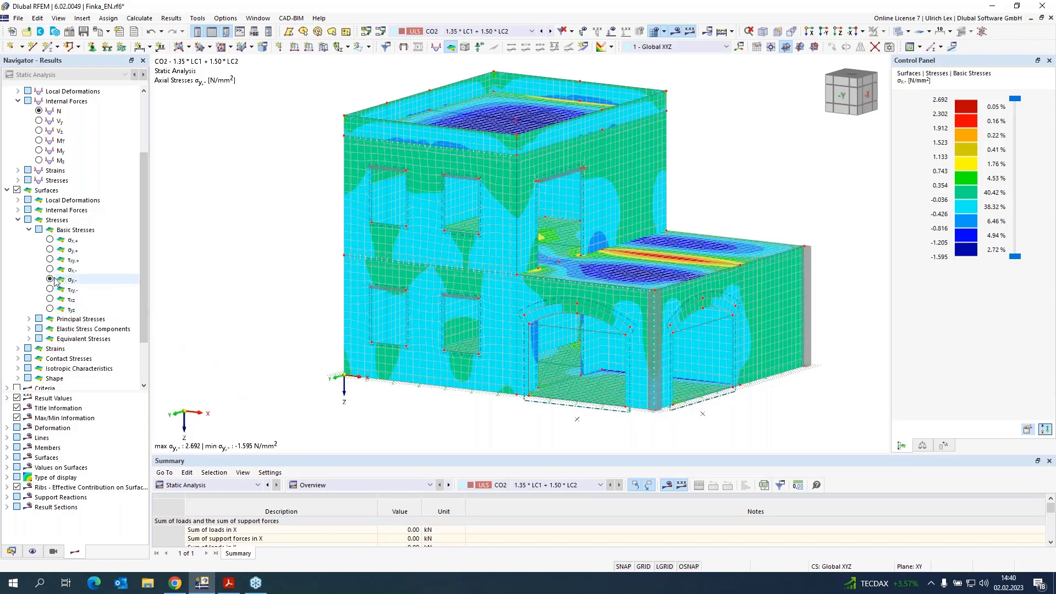
Step: Show only the objects using material 2, Porotherm 38 Plan, in visibility mode
{"action": "left_click", "coordinate": [12, 551]}
{"action": "left_click", "coordinate": [85, 135]}
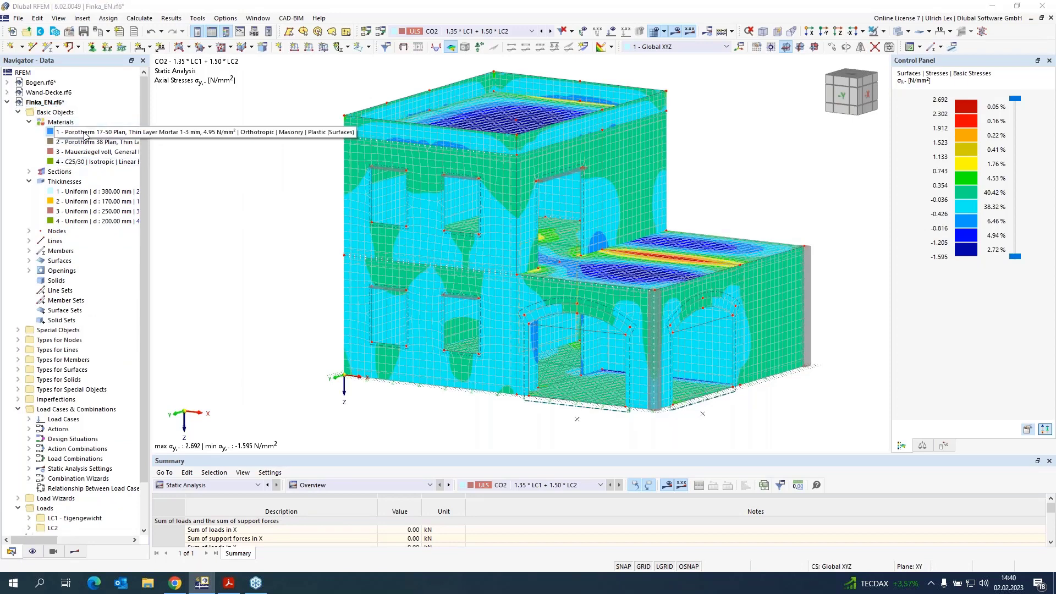
{"action": "left_click", "coordinate": [89, 143]}
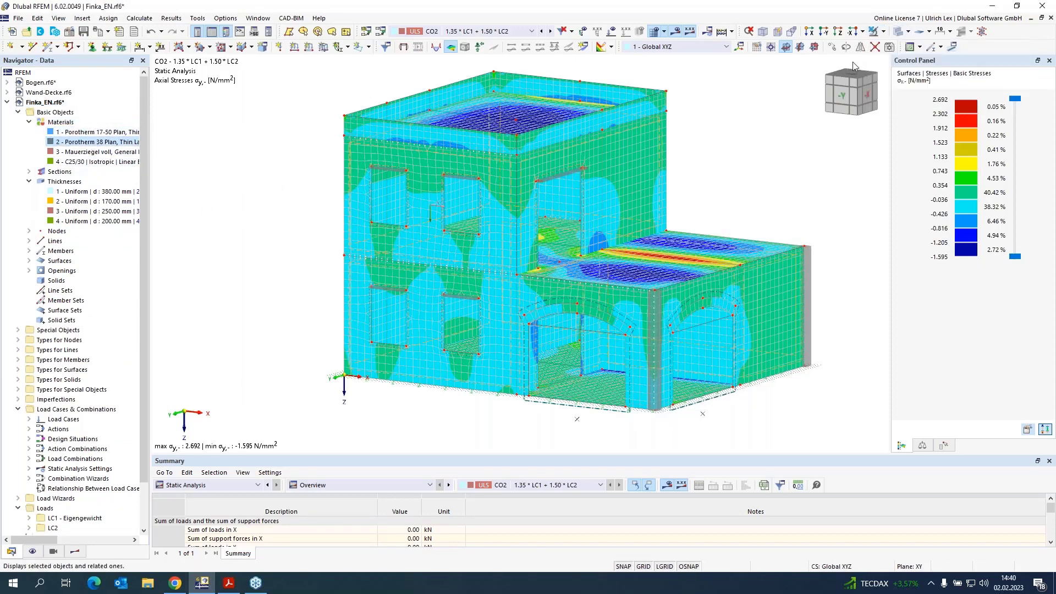
{"action": "left_click", "coordinate": [727, 484]}
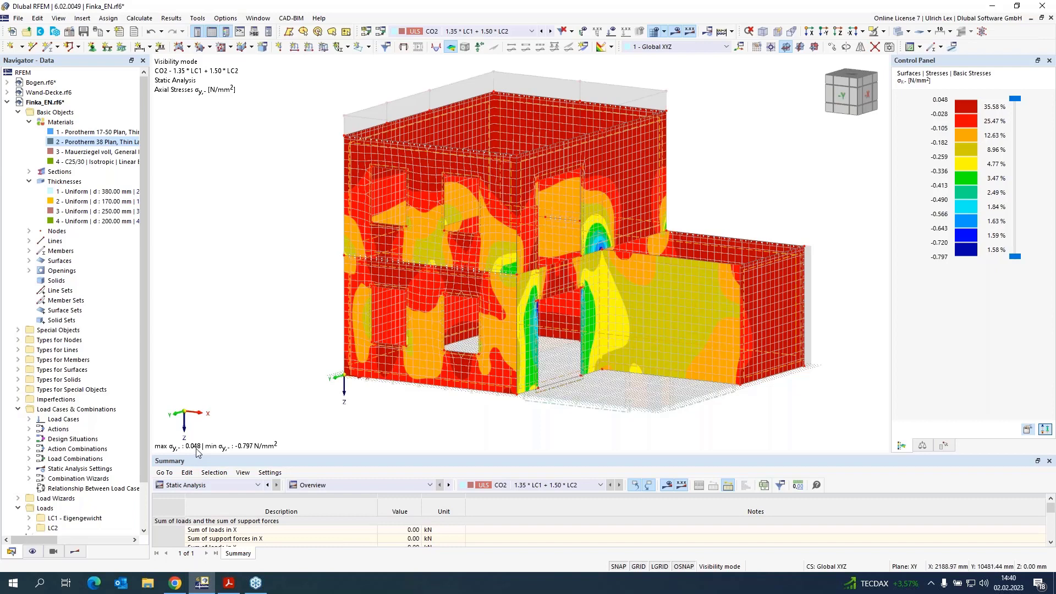
Step: Review material 2's orthotropic masonry parameters in its material properties
{"action": "double_click", "coordinate": [86, 144]}
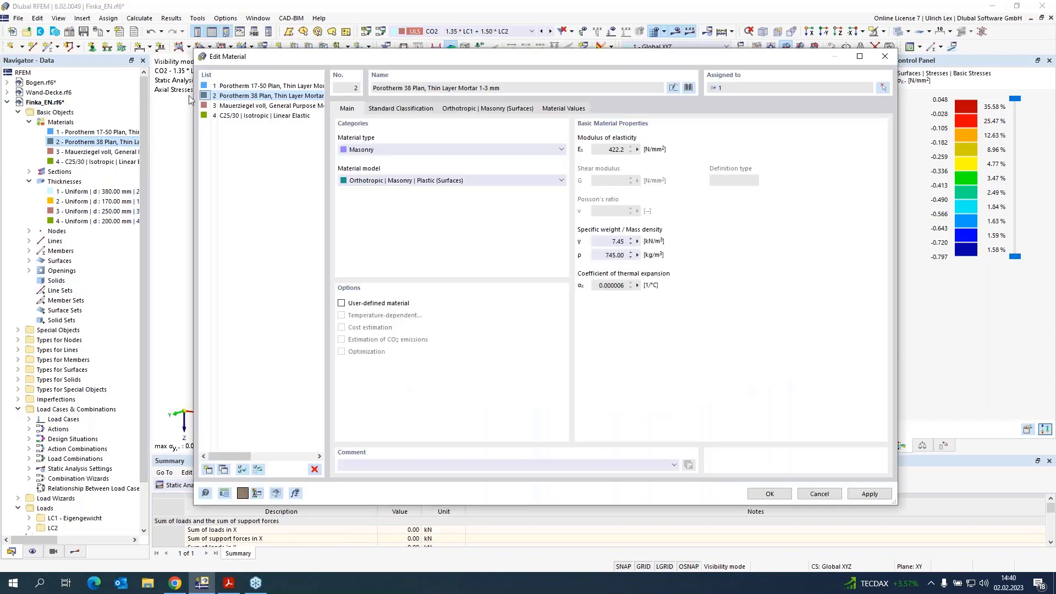
{"action": "left_click", "coordinate": [465, 108]}
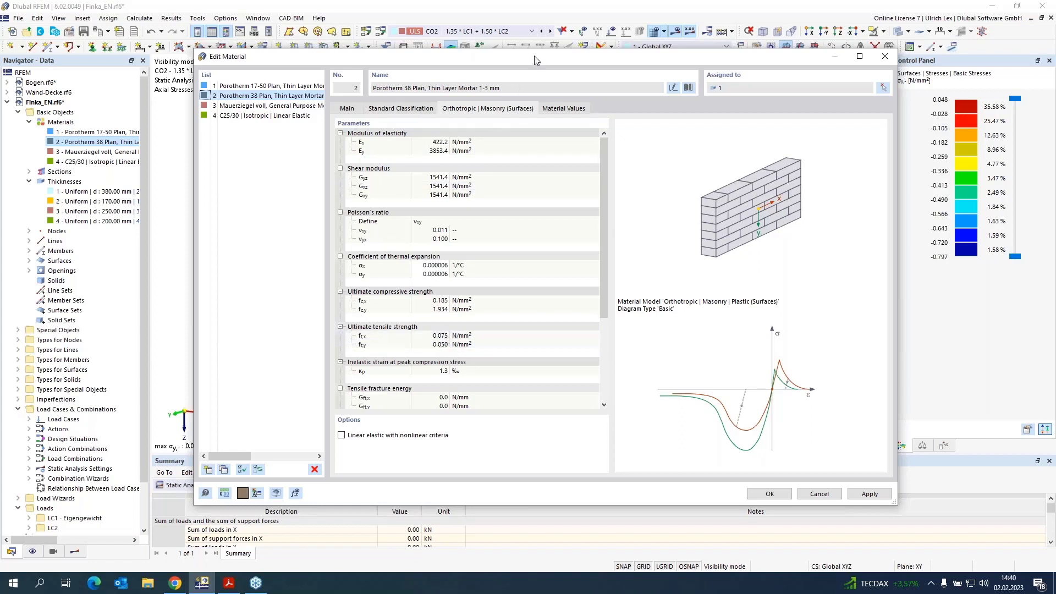
{"action": "left_click_drag", "start_coordinate": [533, 56], "coordinate": [559, 41]}
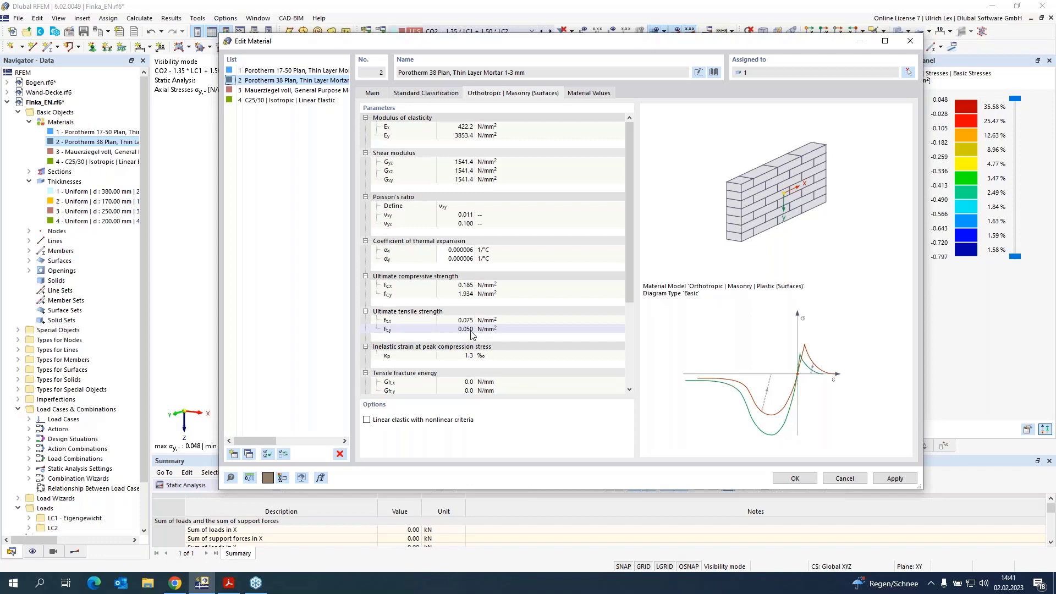
{"action": "left_click", "coordinate": [786, 480]}
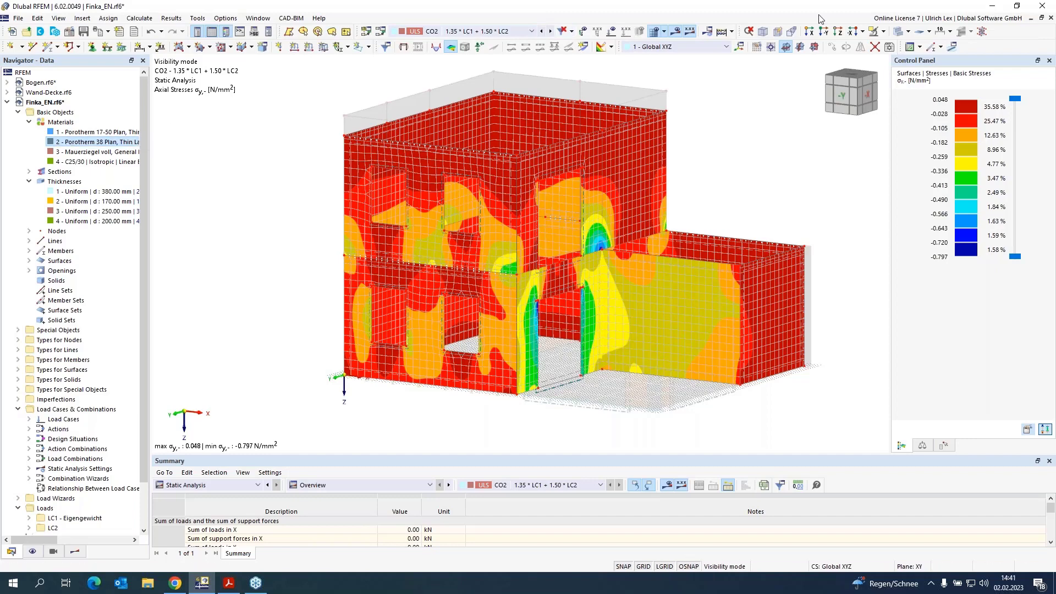
Step: Cancel visibility mode and zoom in on the ground-floor arch above the opening
{"action": "left_click", "coordinate": [875, 32]}
{"action": "left_click", "coordinate": [902, 86]}
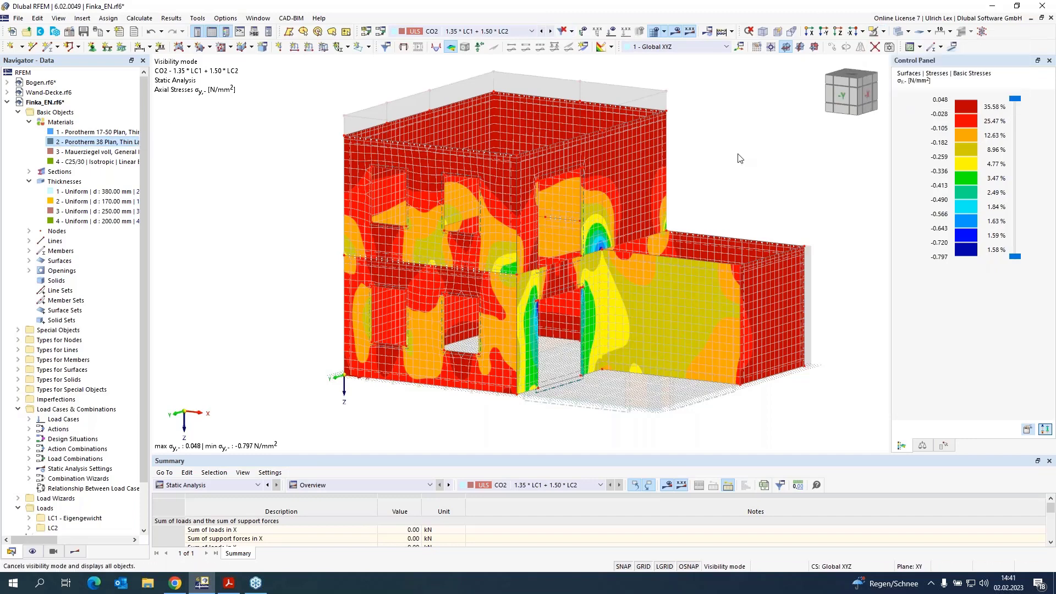
{"action": "scroll", "coordinate": [767, 350], "scroll_direction": "up", "scroll_amount": 4}
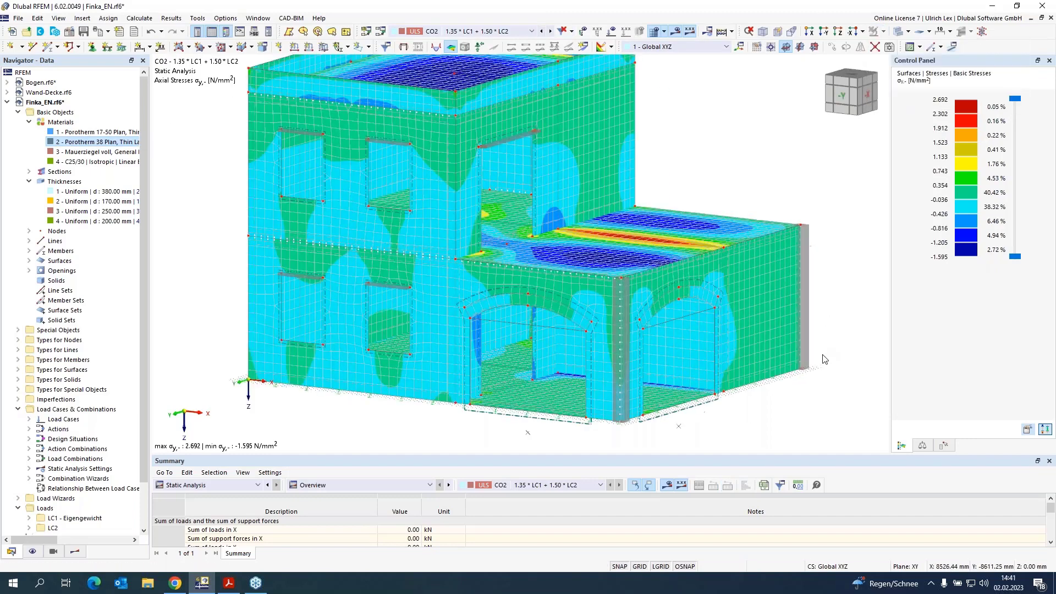
{"action": "scroll", "coordinate": [396, 355], "scroll_direction": "up", "scroll_amount": 2}
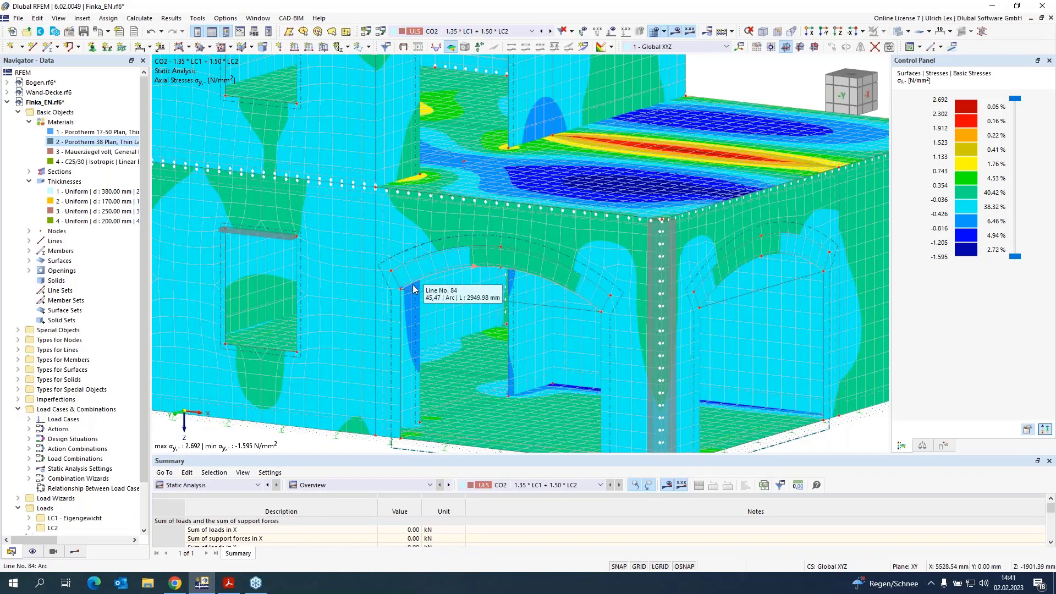
{"action": "scroll", "coordinate": [490, 275], "scroll_direction": "up", "scroll_amount": 4}
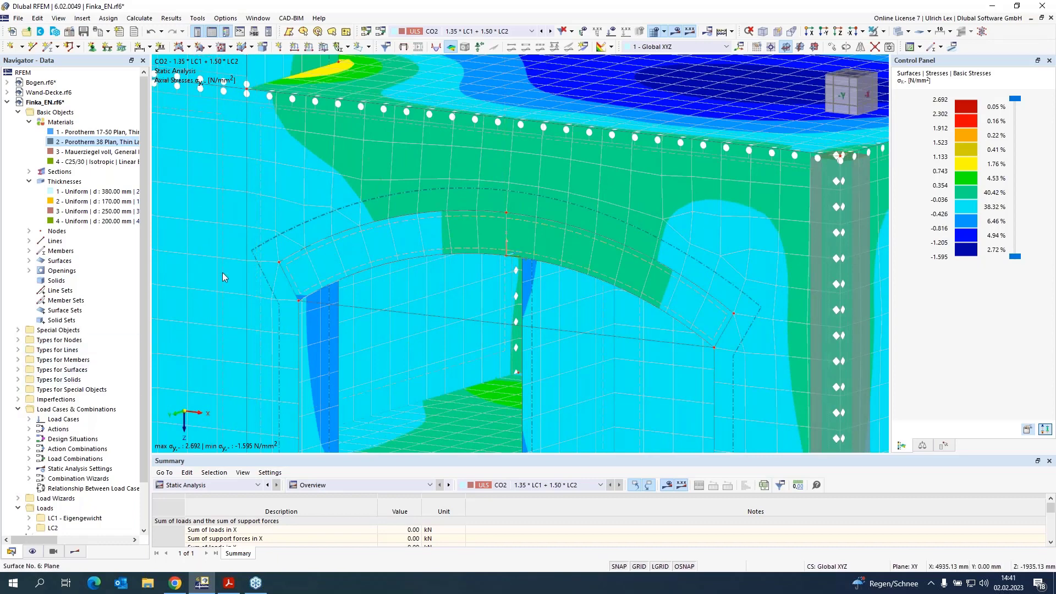
{"action": "left_click", "coordinate": [33, 551]}
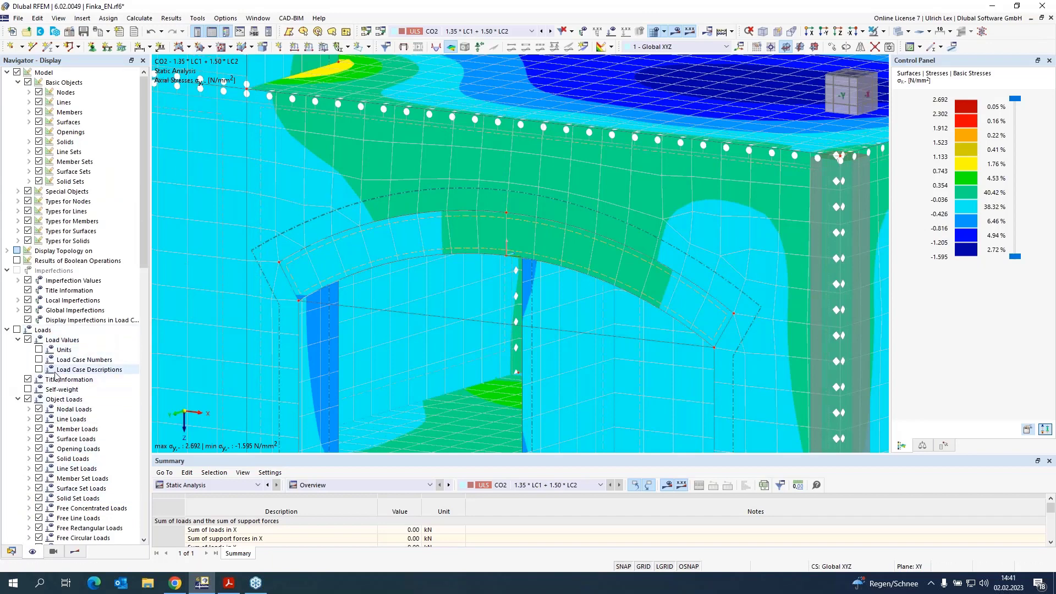
{"action": "scroll", "coordinate": [33, 440], "scroll_direction": "down", "scroll_amount": 6}
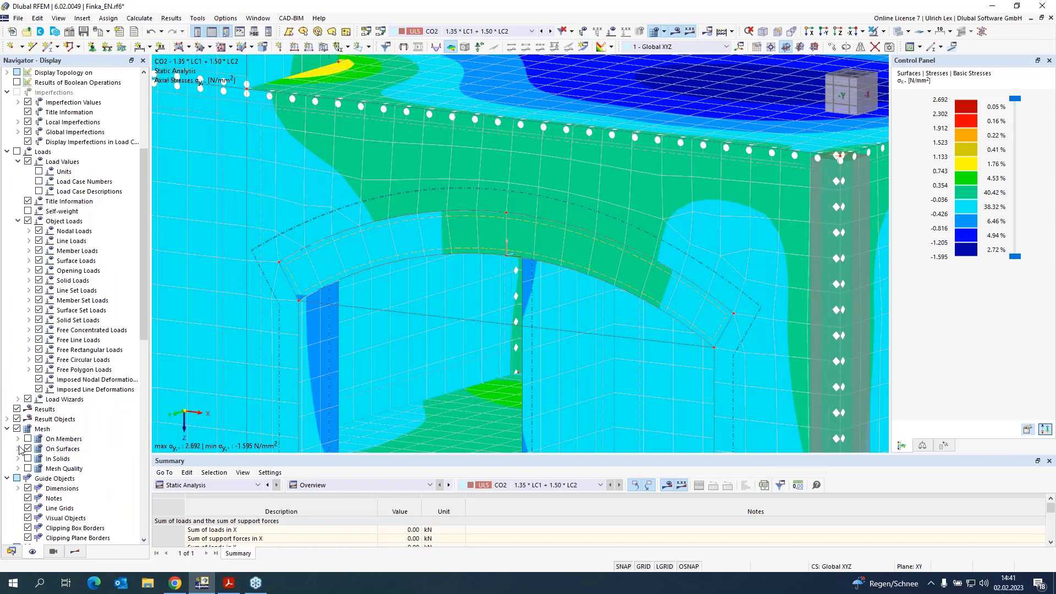
{"action": "left_click", "coordinate": [19, 438]}
{"action": "left_click", "coordinate": [28, 439]}
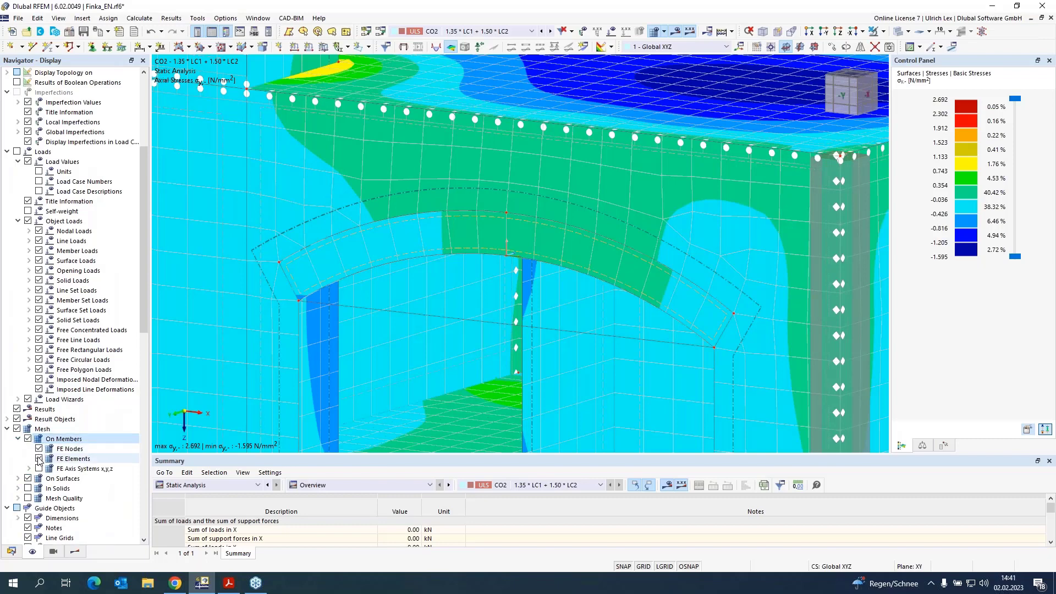
{"action": "left_click", "coordinate": [39, 469]}
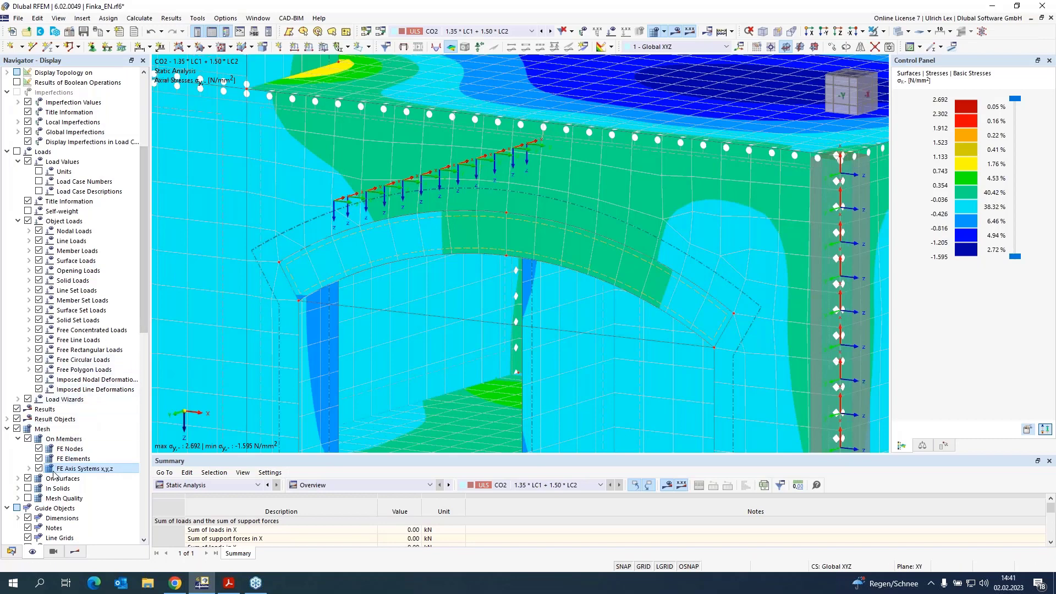
{"action": "left_click", "coordinate": [29, 468]}
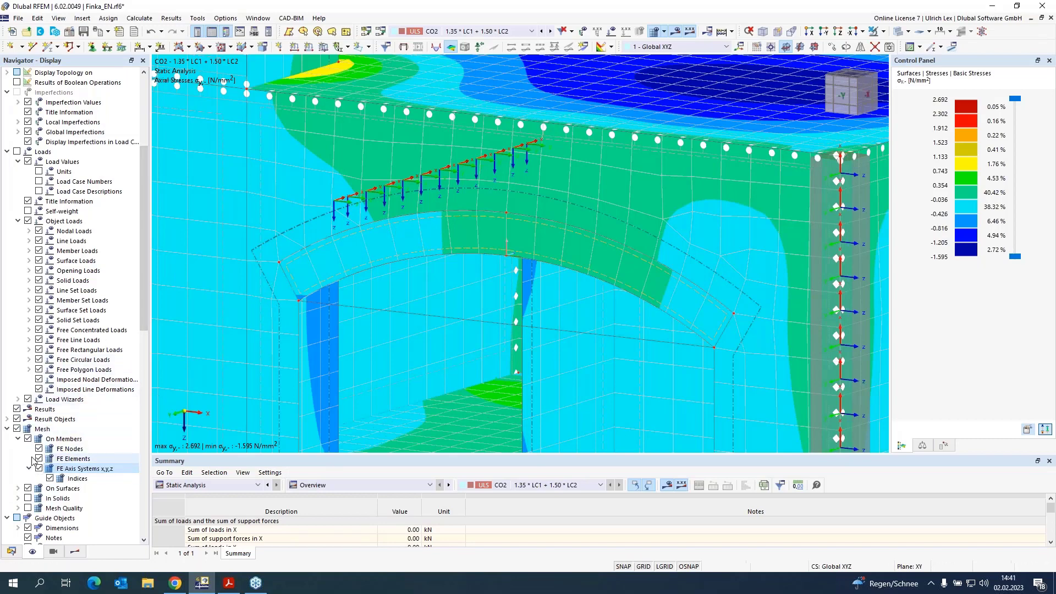
{"action": "left_click", "coordinate": [27, 438]}
{"action": "left_click", "coordinate": [18, 488]}
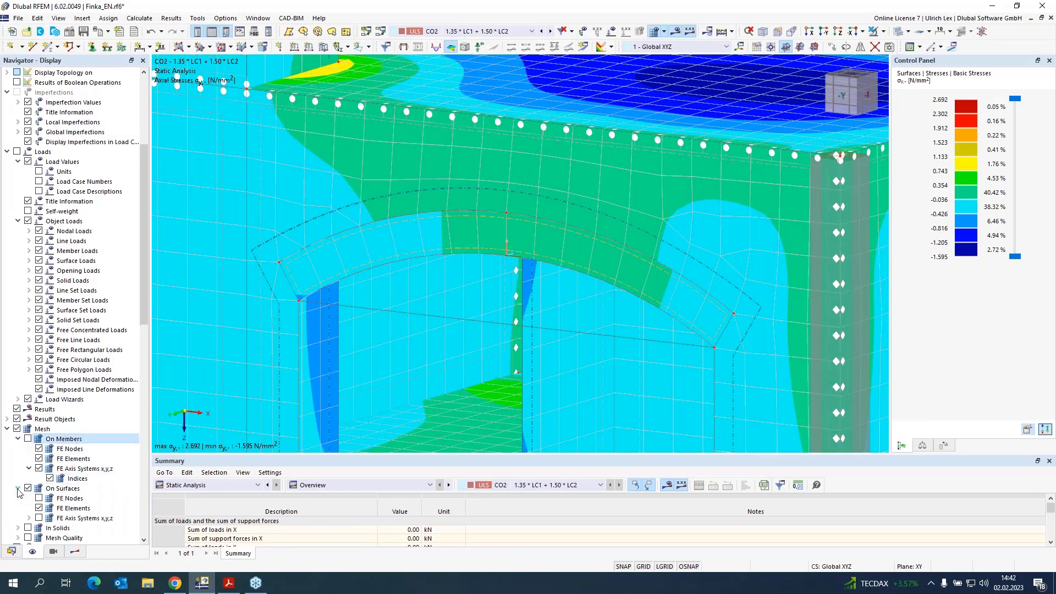
{"action": "left_click", "coordinate": [39, 518]}
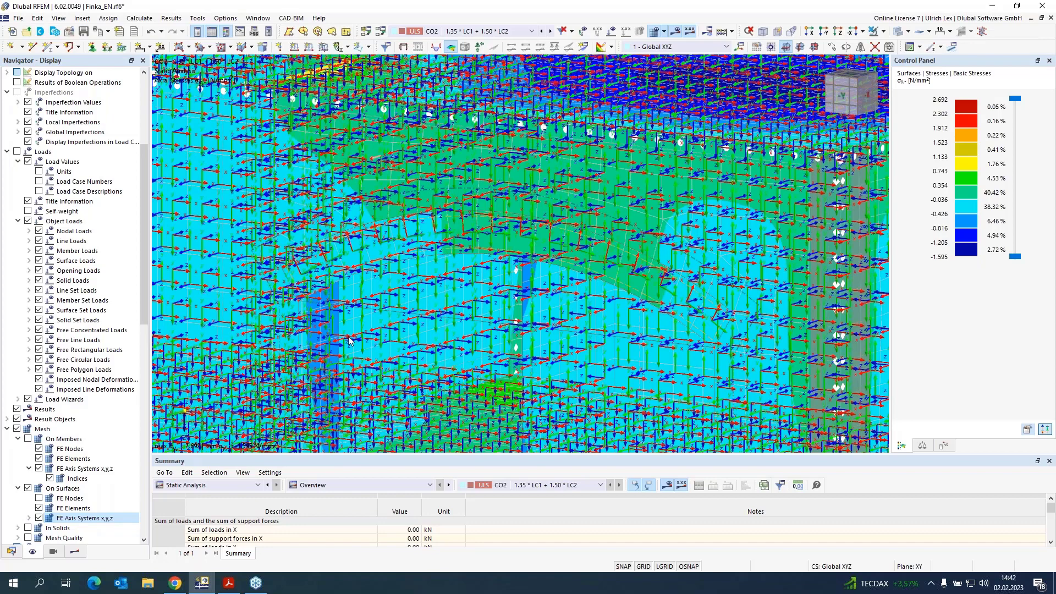
{"action": "left_click", "coordinate": [39, 518]}
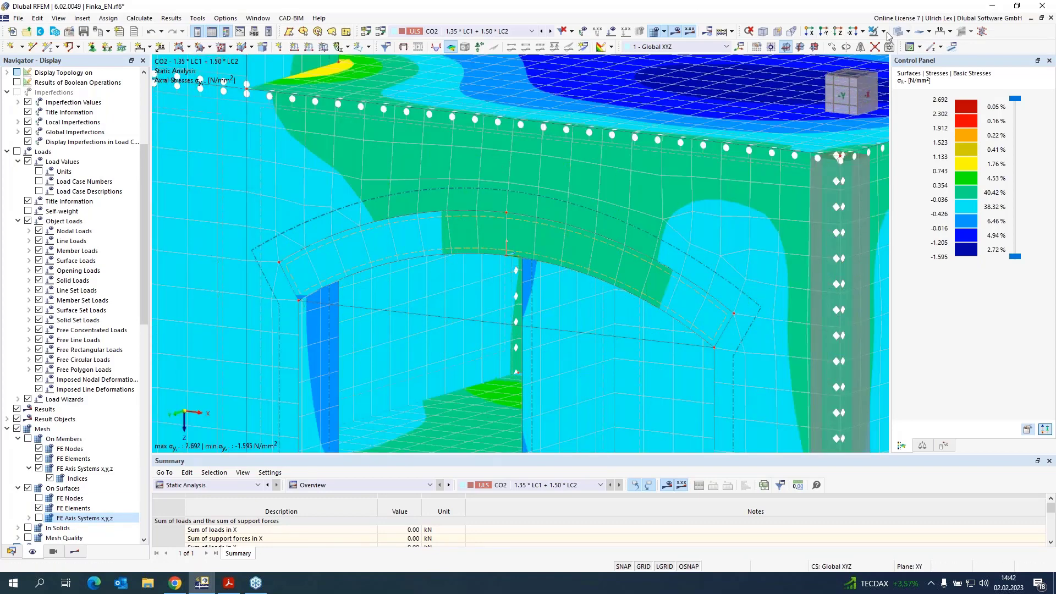
Step: Isolate the arch surface 22 and display the FE axis systems of its surface mesh elements
{"action": "left_click", "coordinate": [491, 245]}
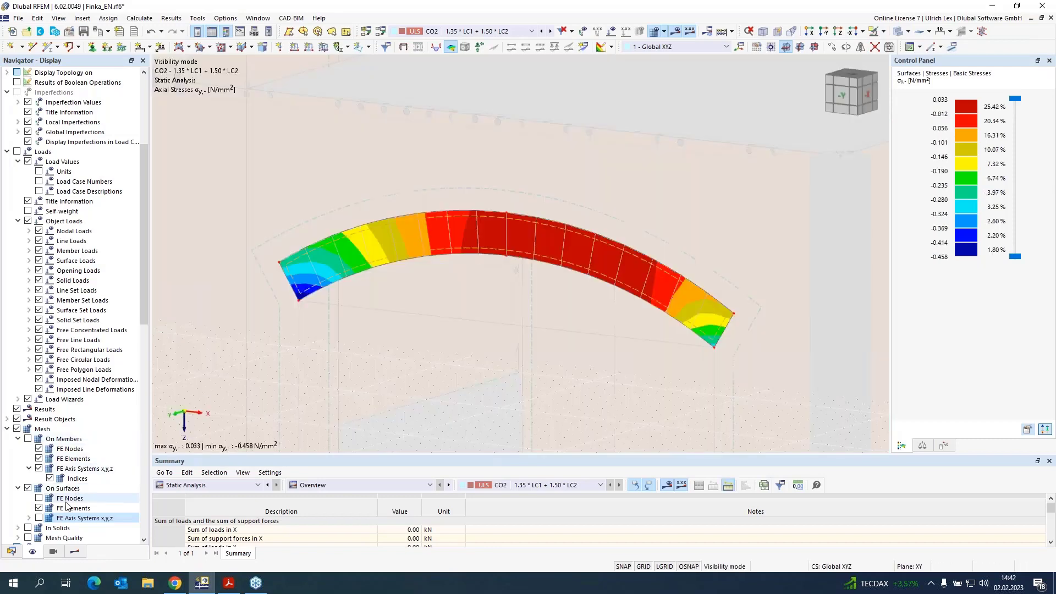
{"action": "left_click", "coordinate": [39, 518]}
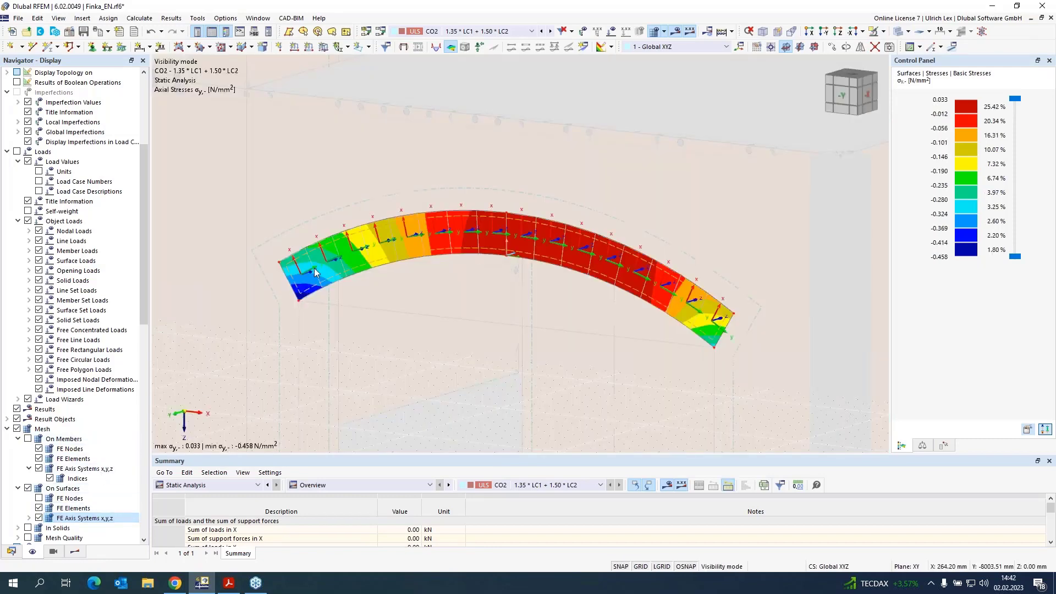
{"action": "scroll", "coordinate": [303, 276], "scroll_direction": "up", "scroll_amount": 3}
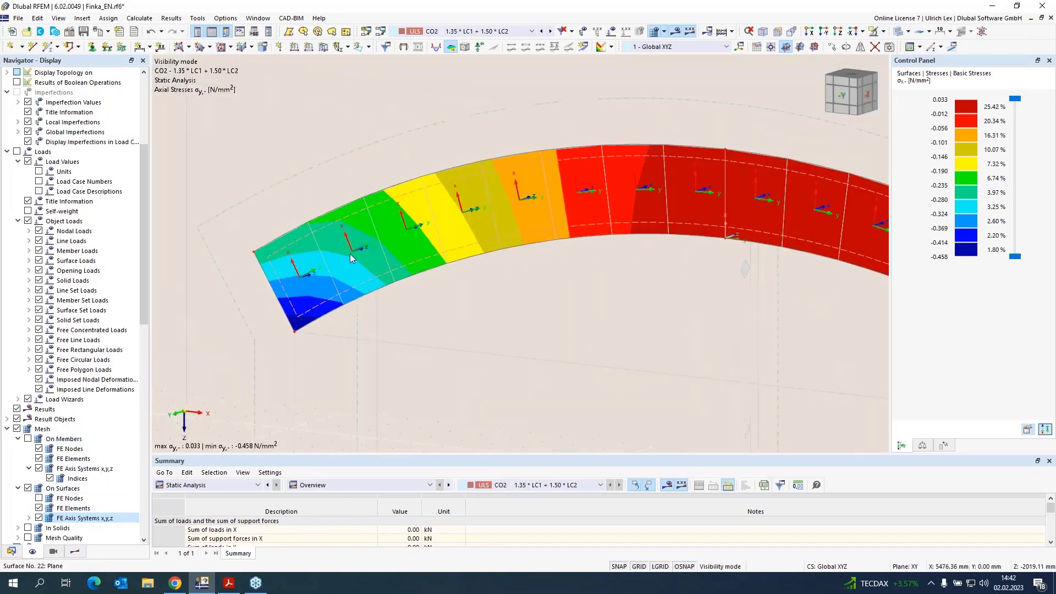
{"action": "scroll", "coordinate": [503, 197], "scroll_direction": "down", "scroll_amount": 2}
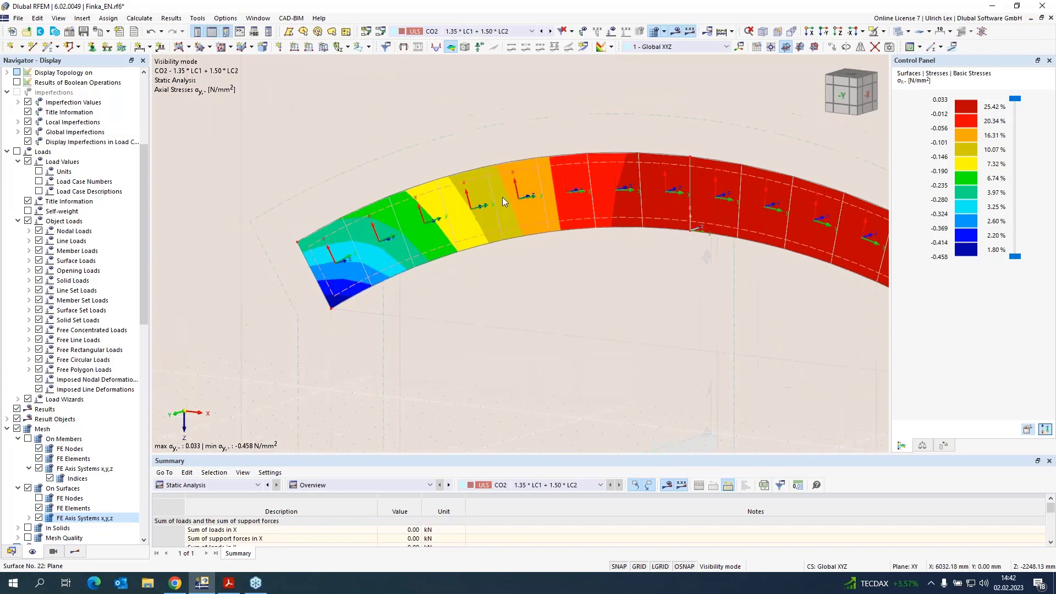
{"action": "scroll", "coordinate": [577, 229], "scroll_direction": "down", "scroll_amount": 2}
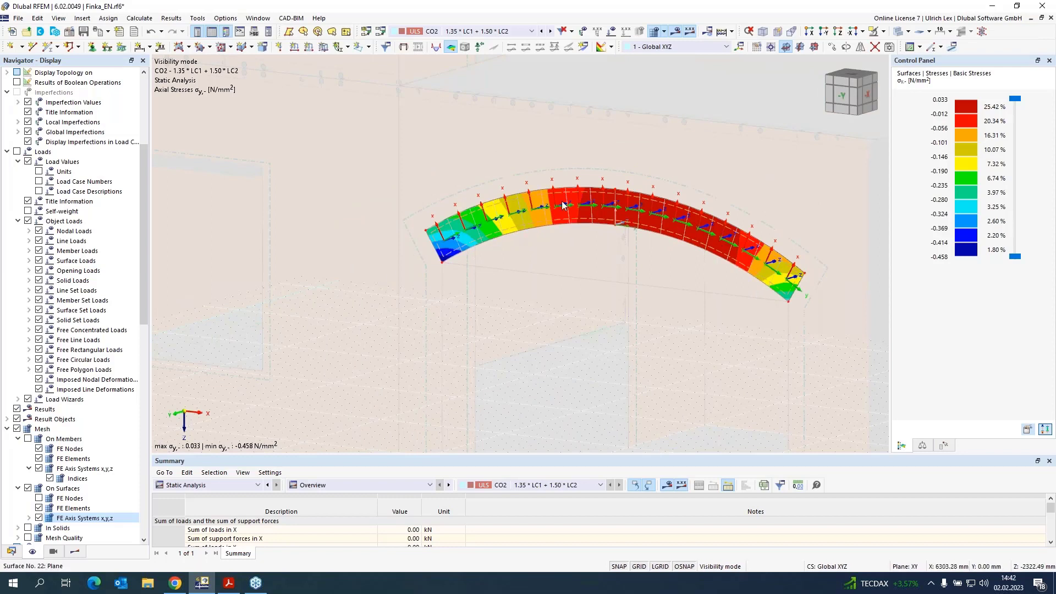
{"action": "mouse_move", "coordinate": [562, 206]}
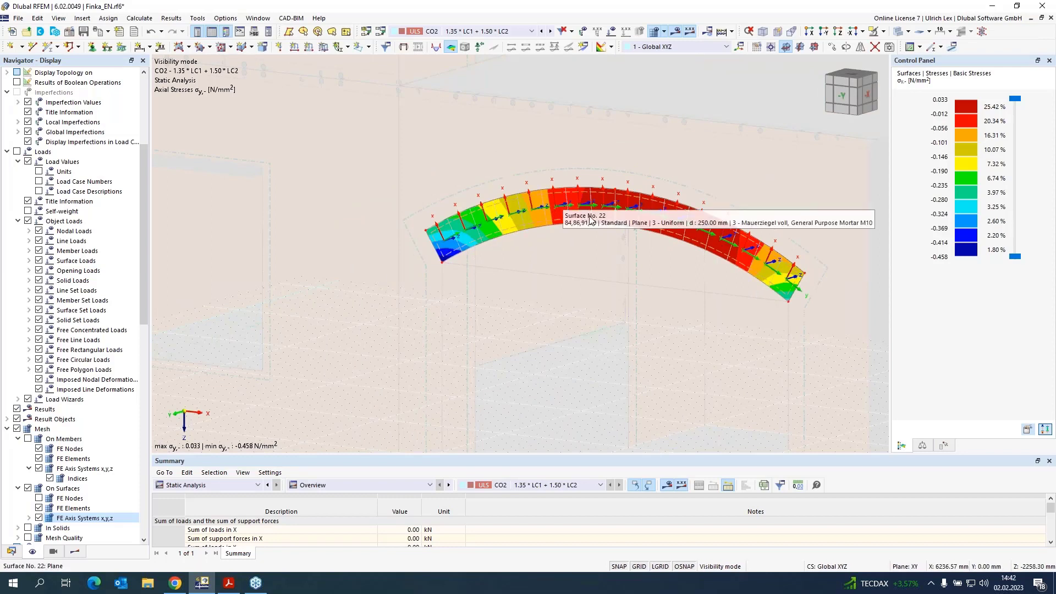
Step: Open the Bogen.rf6 model, then switch to the presentation slides in Adobe Acrobat Reader
{"action": "scroll", "coordinate": [132, 226], "scroll_direction": "up", "scroll_amount": 6}
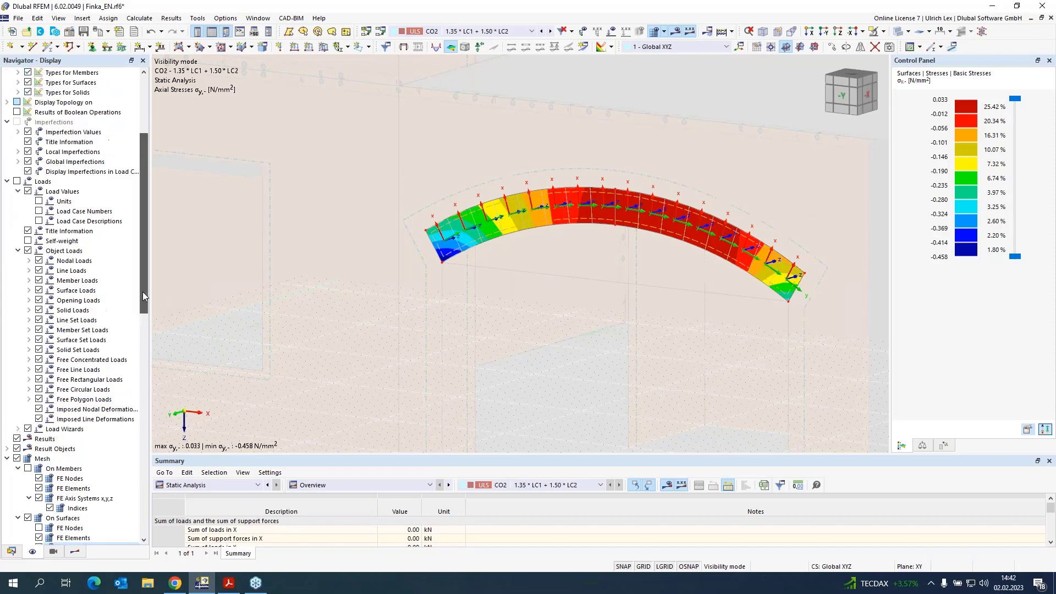
{"action": "left_click", "coordinate": [11, 552]}
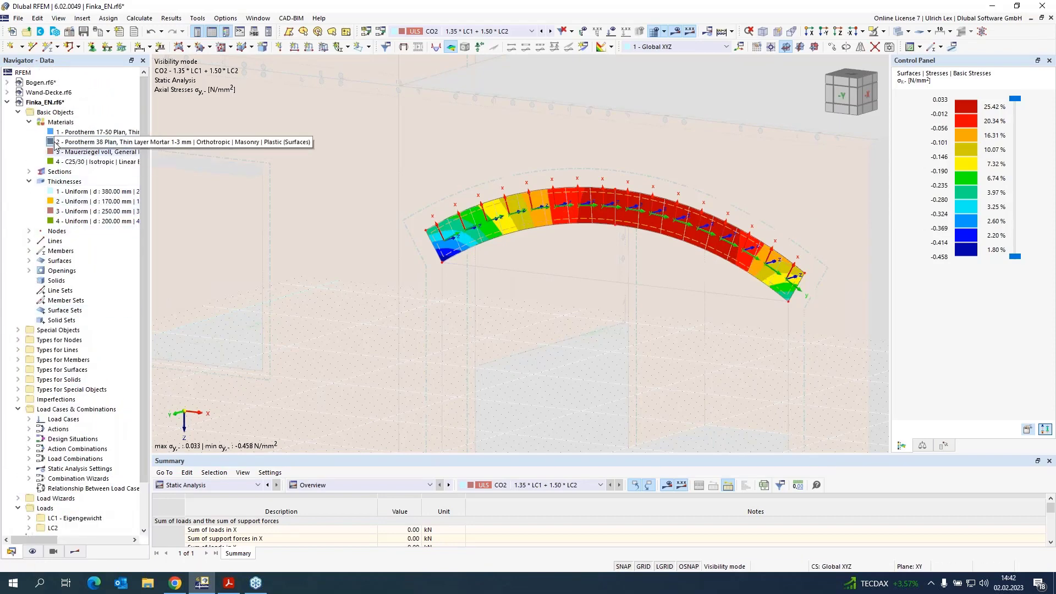
{"action": "left_click", "coordinate": [30, 83]}
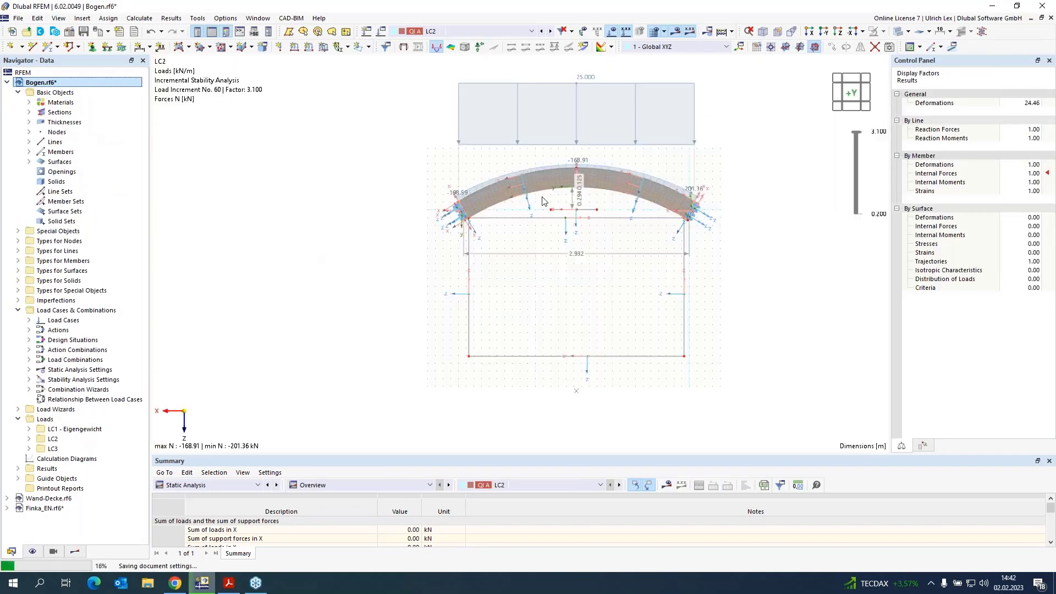
{"action": "left_click", "coordinate": [560, 222]}
{"action": "scroll", "coordinate": [638, 145], "scroll_direction": "up", "scroll_amount": 1}
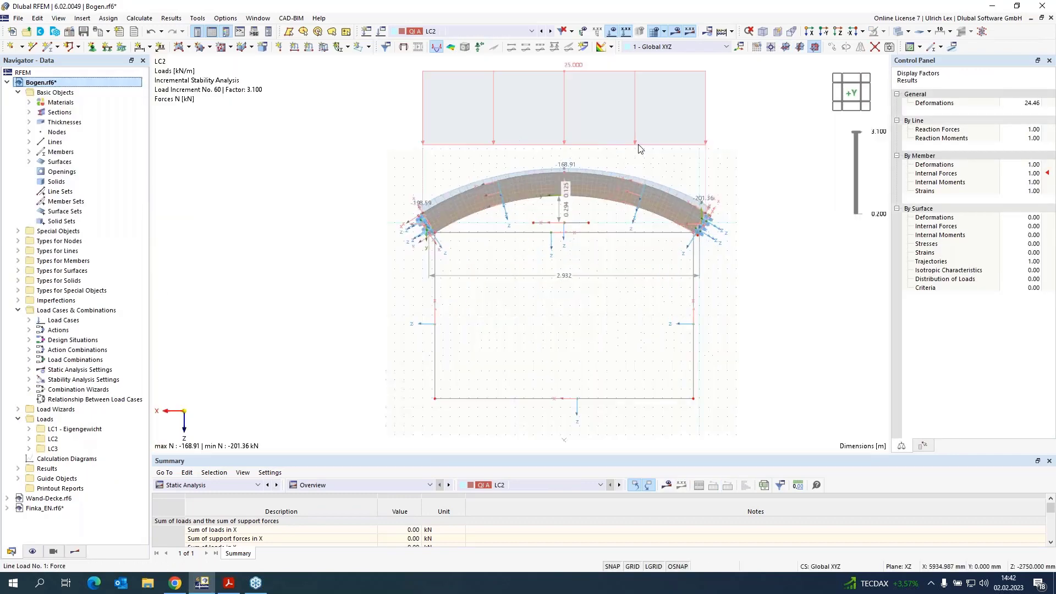
{"action": "left_click", "coordinate": [229, 584]}
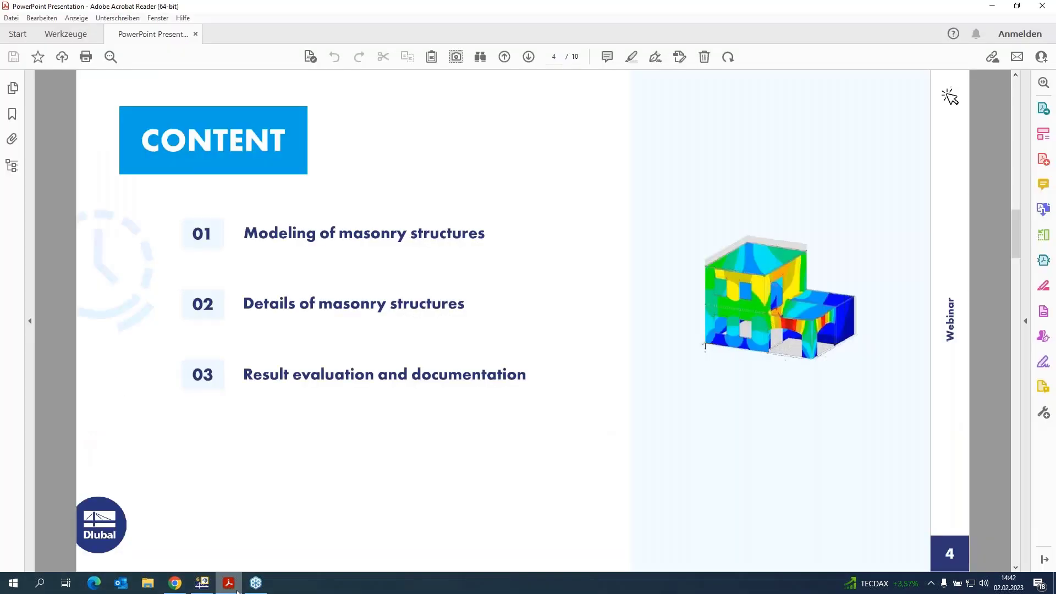
Step: Page through the slides to the Arch / Vault slide, then return to the Bogen arch model
{"action": "scroll", "coordinate": [300, 371], "scroll_direction": "down", "scroll_amount": 1}
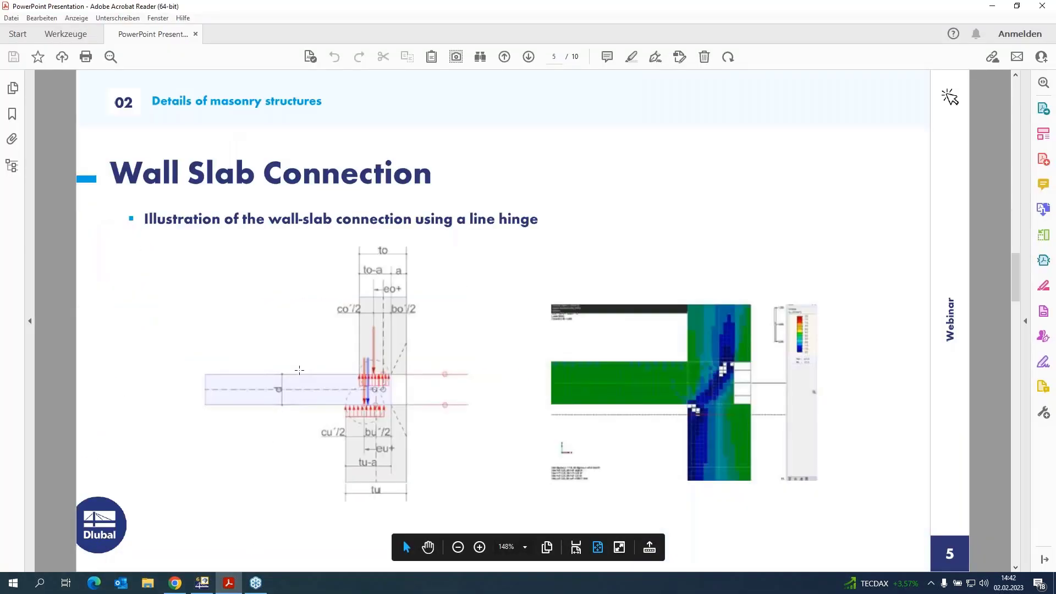
{"action": "scroll", "coordinate": [299, 371], "scroll_direction": "down", "scroll_amount": 1}
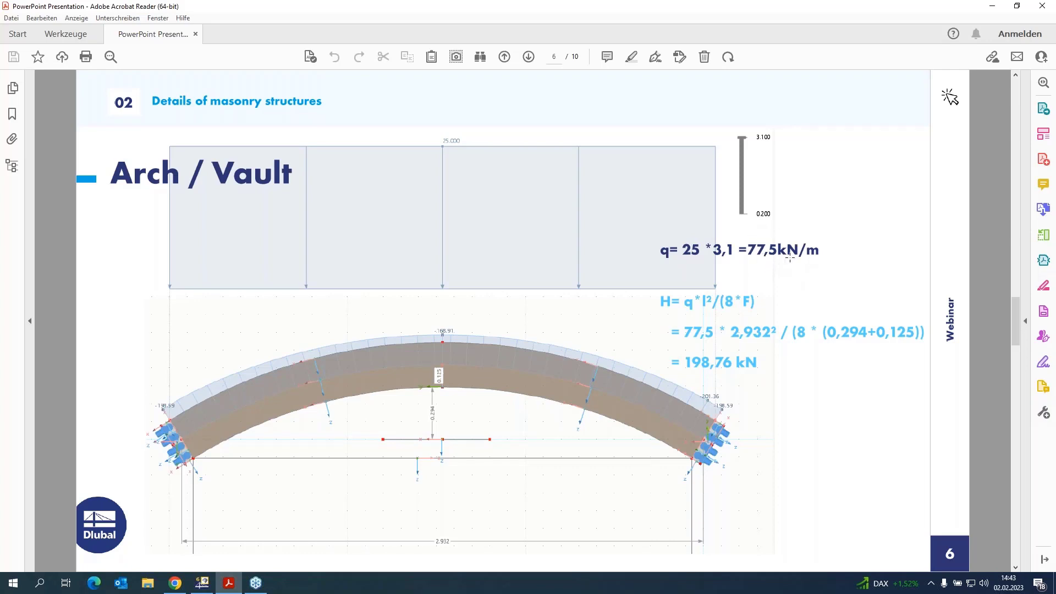
{"action": "left_click", "coordinate": [992, 7]}
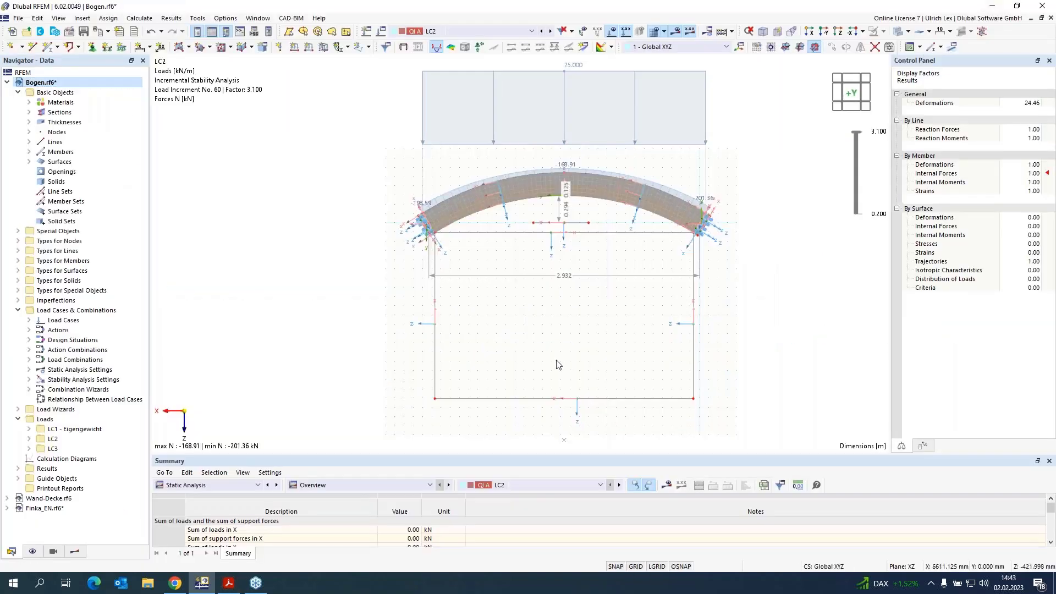
Step: Examine the arch's LC2 axial force results, zooming into the span and the support region
{"action": "scroll", "coordinate": [670, 110], "scroll_direction": "up", "scroll_amount": 2}
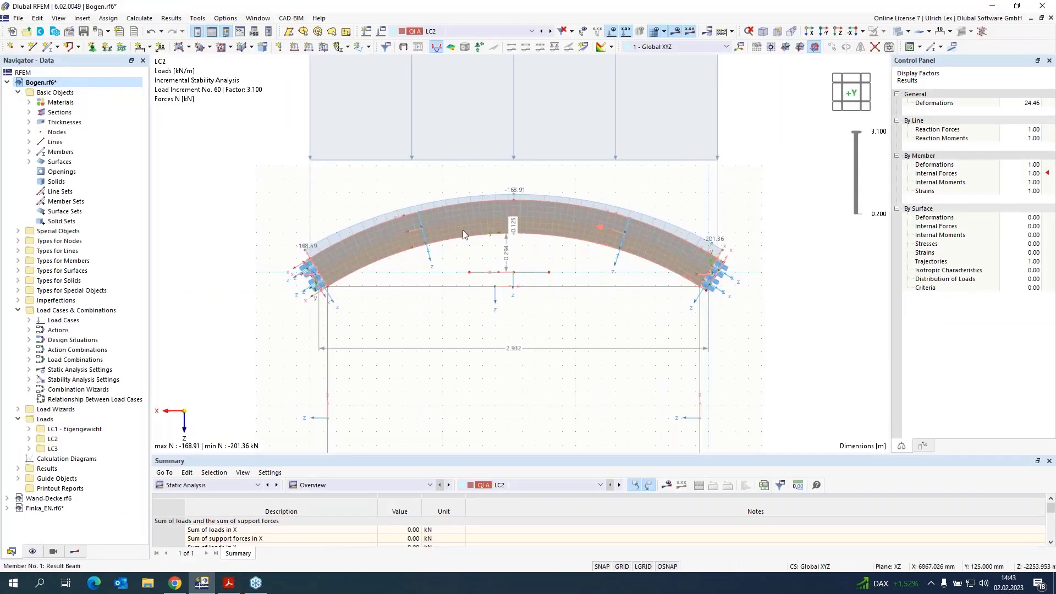
{"action": "scroll", "coordinate": [367, 352], "scroll_direction": "down", "scroll_amount": 1}
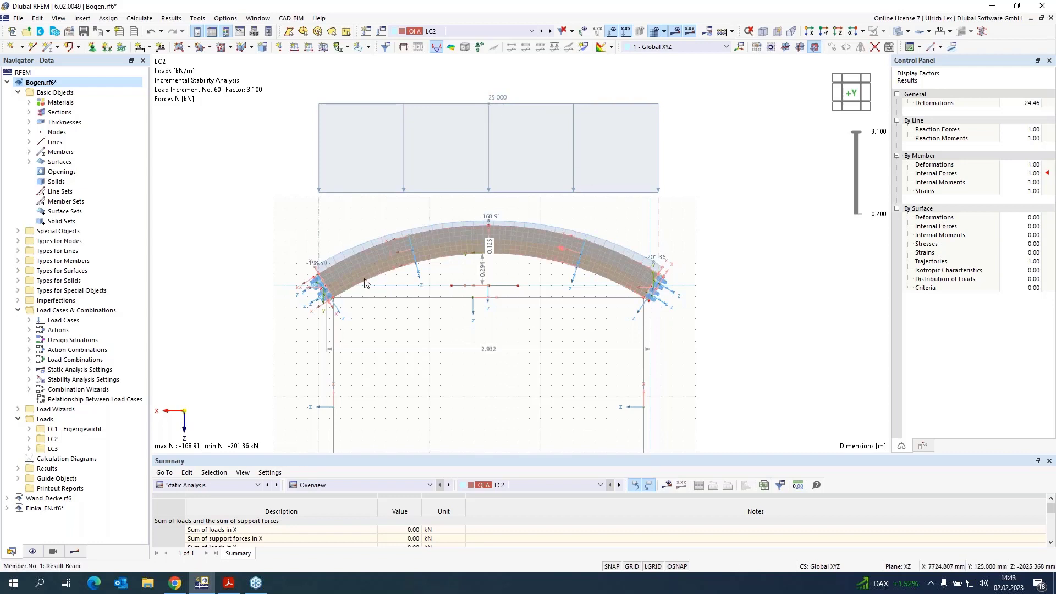
{"action": "scroll", "coordinate": [658, 319], "scroll_direction": "up", "scroll_amount": 3}
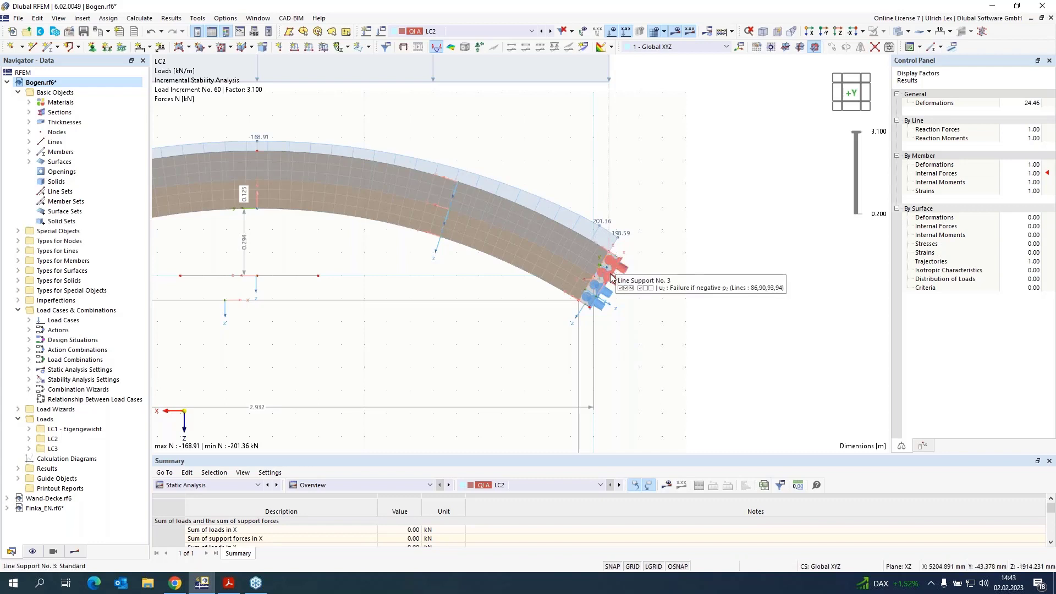
{"action": "scroll", "coordinate": [713, 276], "scroll_direction": "down", "scroll_amount": 3}
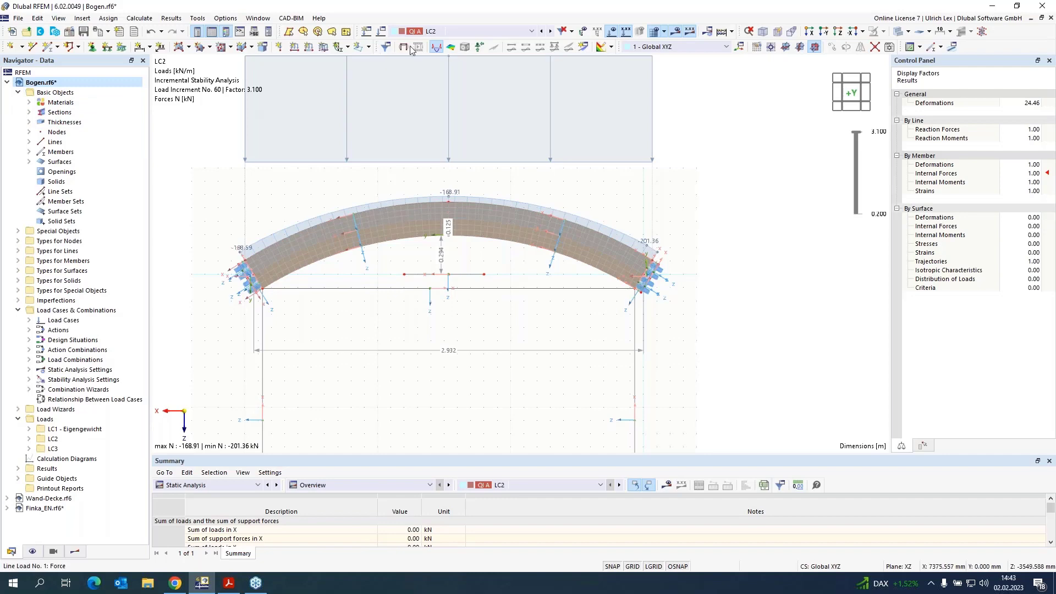
{"action": "left_click", "coordinate": [502, 32]}
{"action": "left_click", "coordinate": [503, 33]}
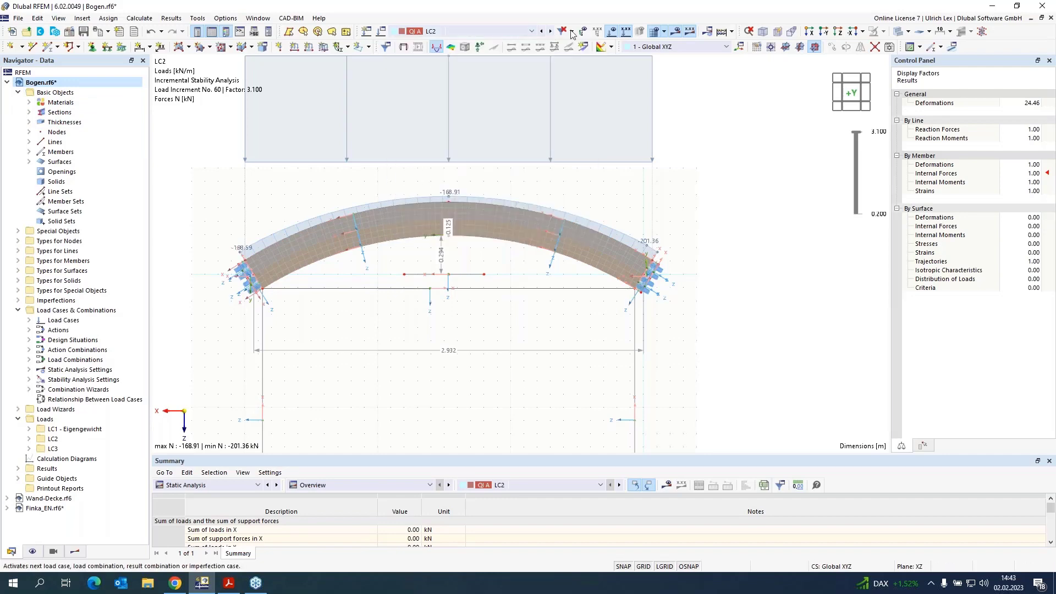
{"action": "left_click", "coordinate": [676, 32]}
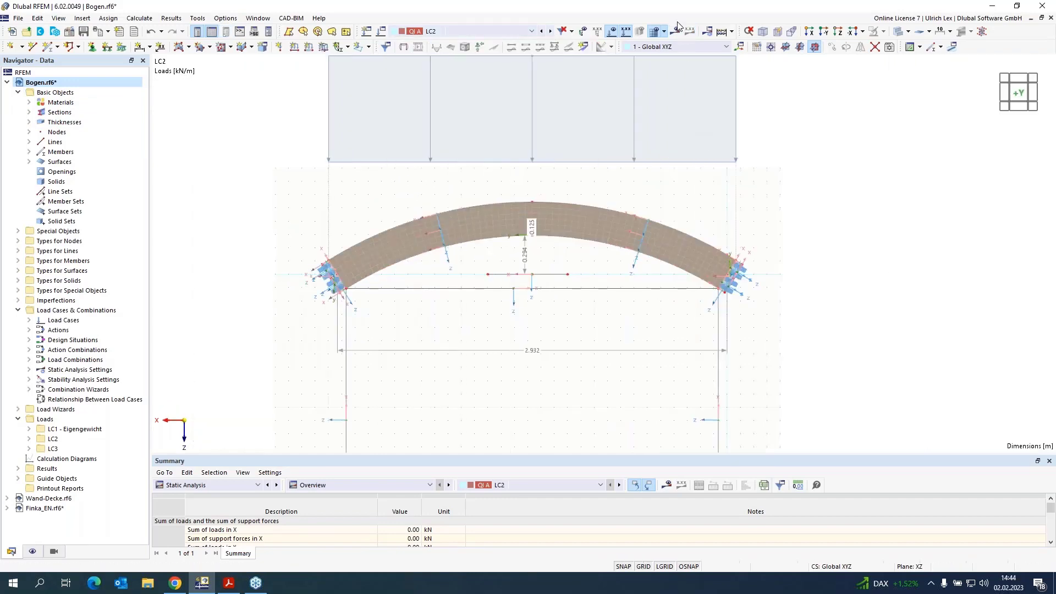
{"action": "scroll", "coordinate": [37, 153], "scroll_direction": "up", "scroll_amount": 3}
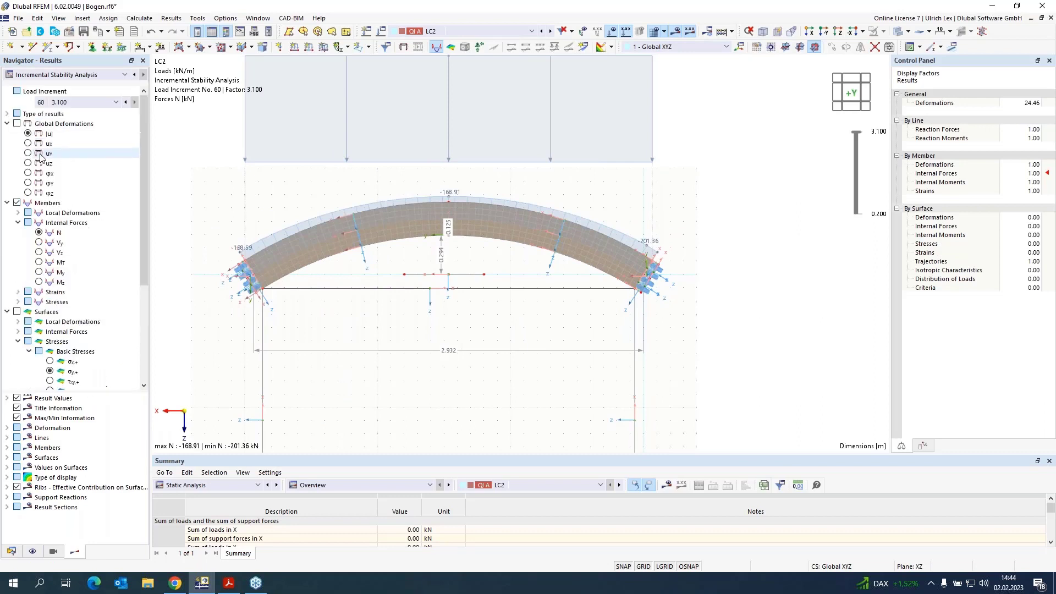
Step: Display the arch's global deformations |u| and switch the results to load case LC3
{"action": "left_click", "coordinate": [17, 123]}
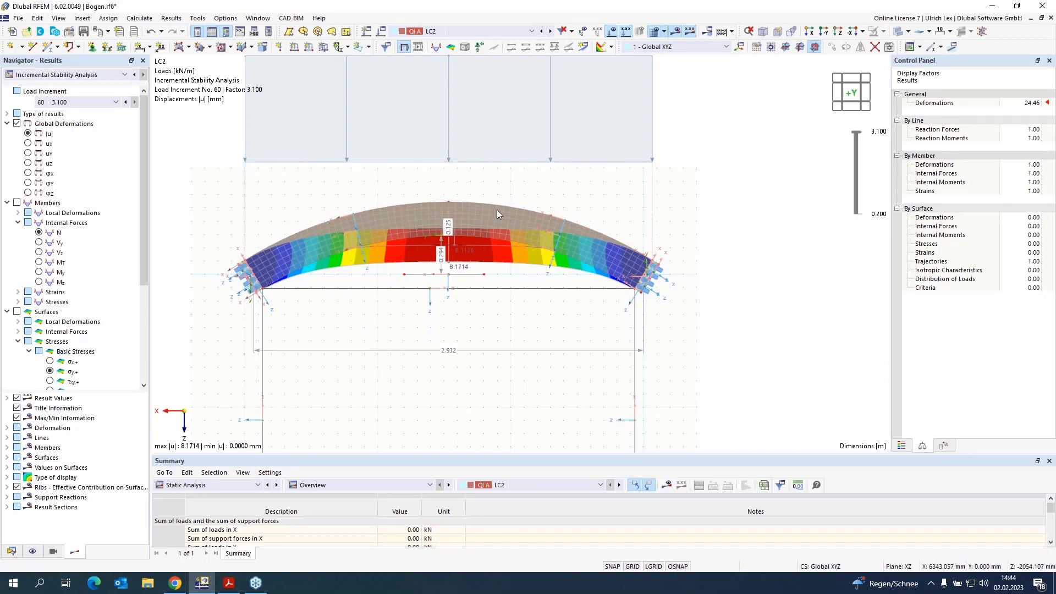
{"action": "left_click", "coordinate": [532, 31]}
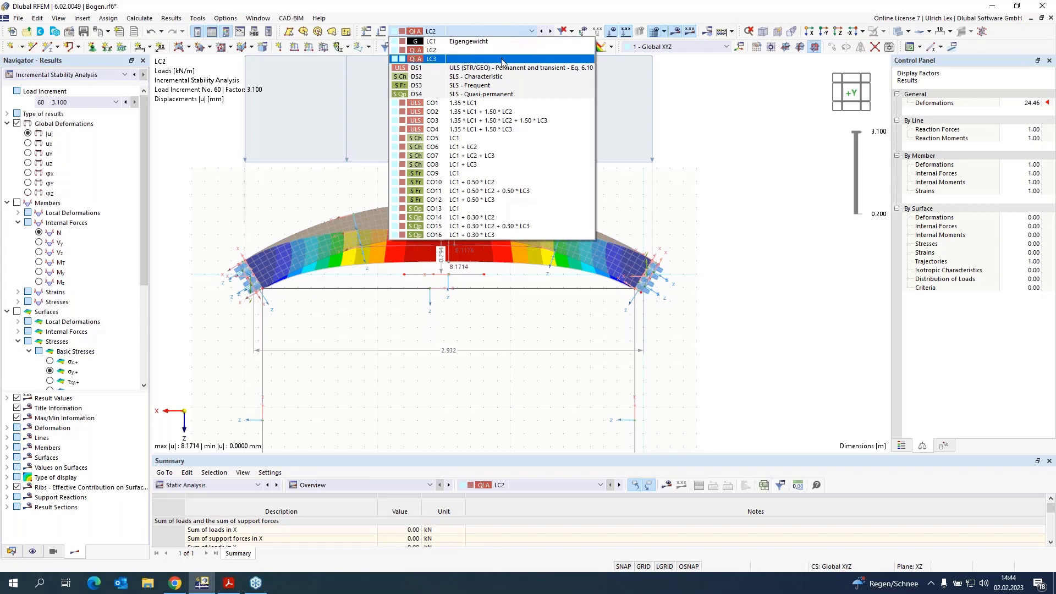
{"action": "left_click", "coordinate": [501, 61]}
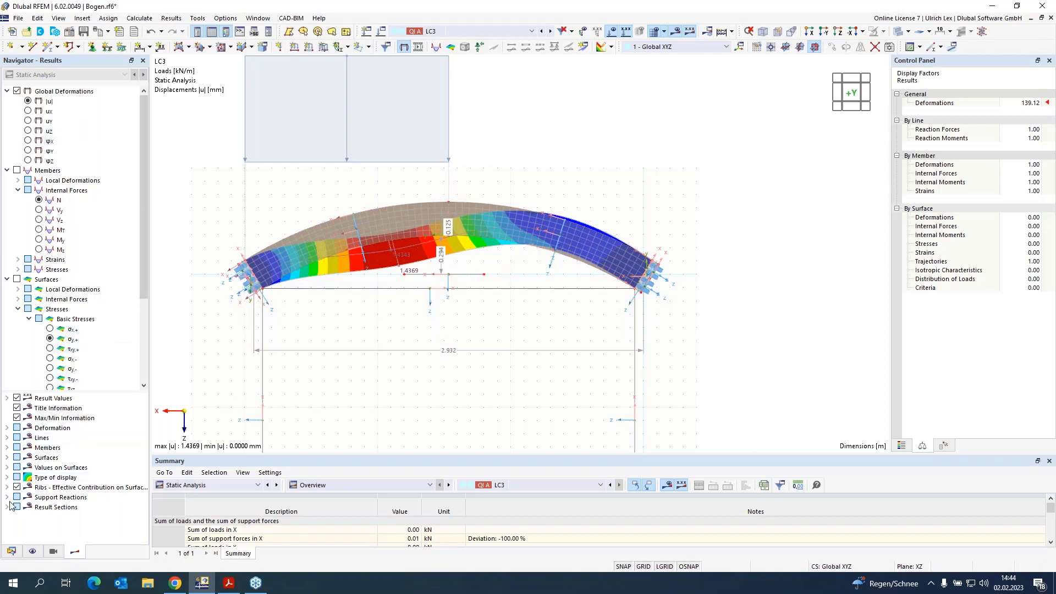
Step: Collapse the model tree and switch to the Finka_EN.rf6 building model
{"action": "left_click", "coordinate": [11, 552]}
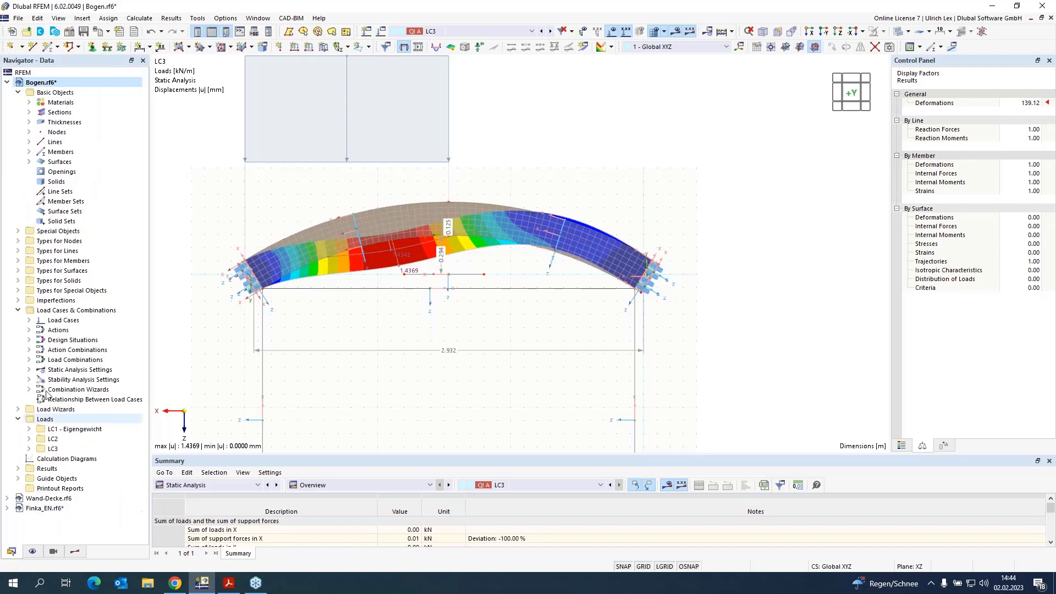
{"action": "right_click", "coordinate": [39, 87]}
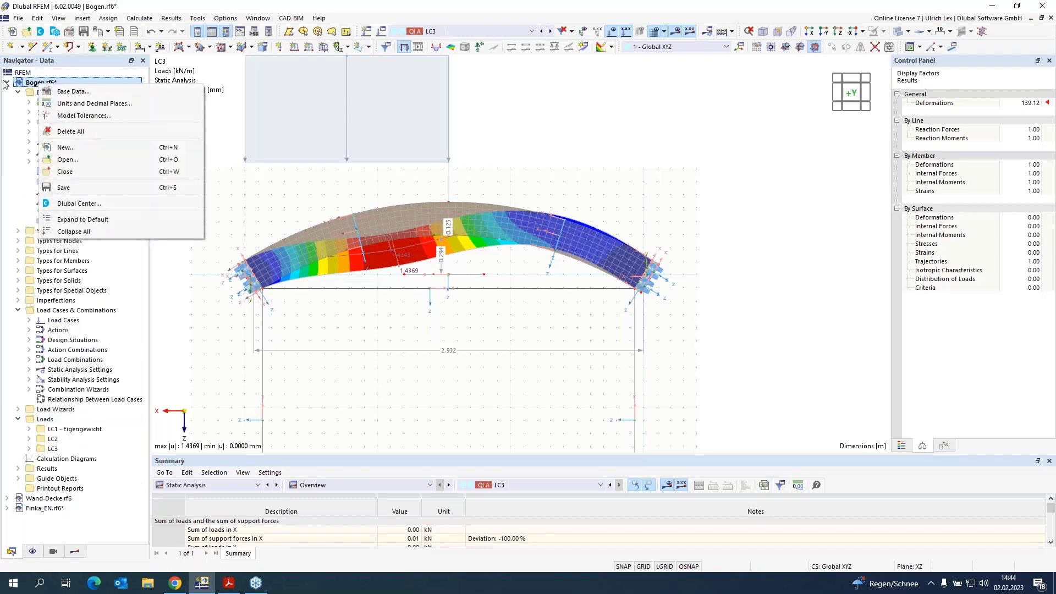
{"action": "left_click", "coordinate": [6, 82]}
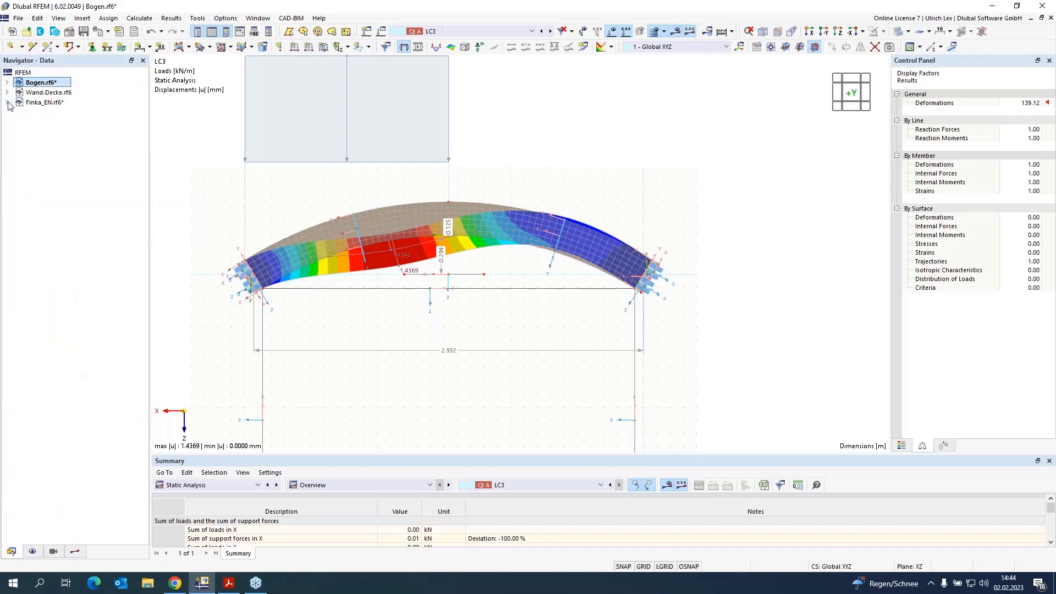
{"action": "left_click", "coordinate": [7, 103]}
{"action": "left_click", "coordinate": [29, 104]}
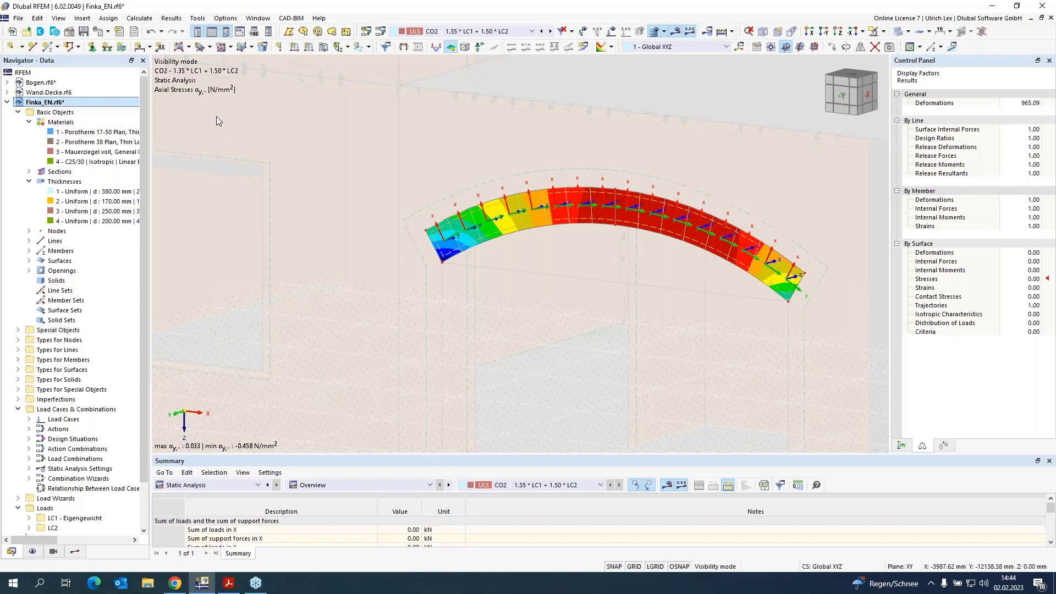
Step: Open printout report 1 - Dokumentation in the Printout Report Manager, review its report items, and close it
{"action": "scroll", "coordinate": [306, 242], "scroll_direction": "down", "scroll_amount": 1}
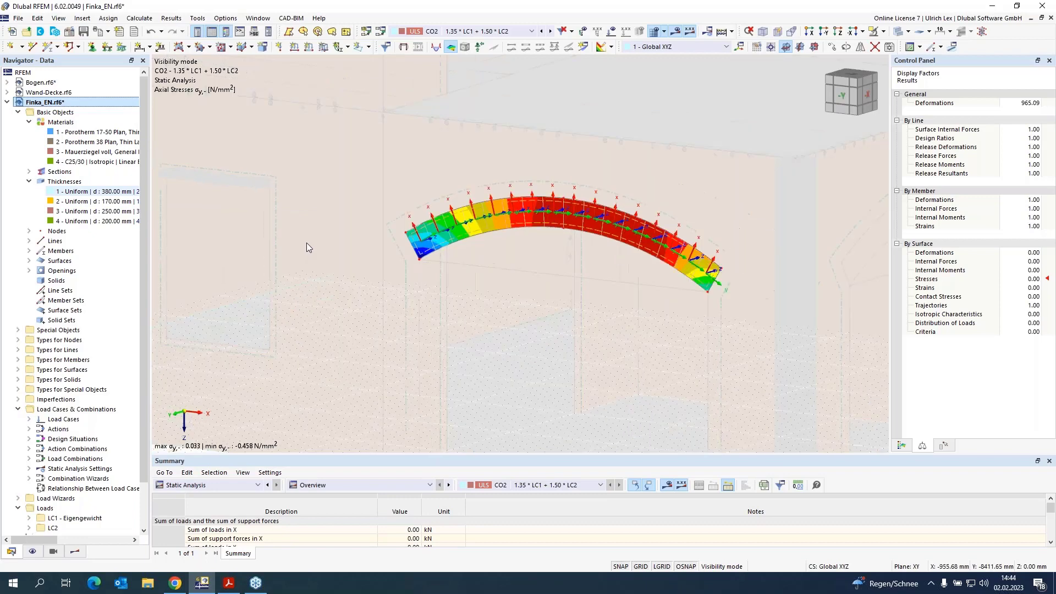
{"action": "scroll", "coordinate": [426, 176], "scroll_direction": "down", "scroll_amount": 2}
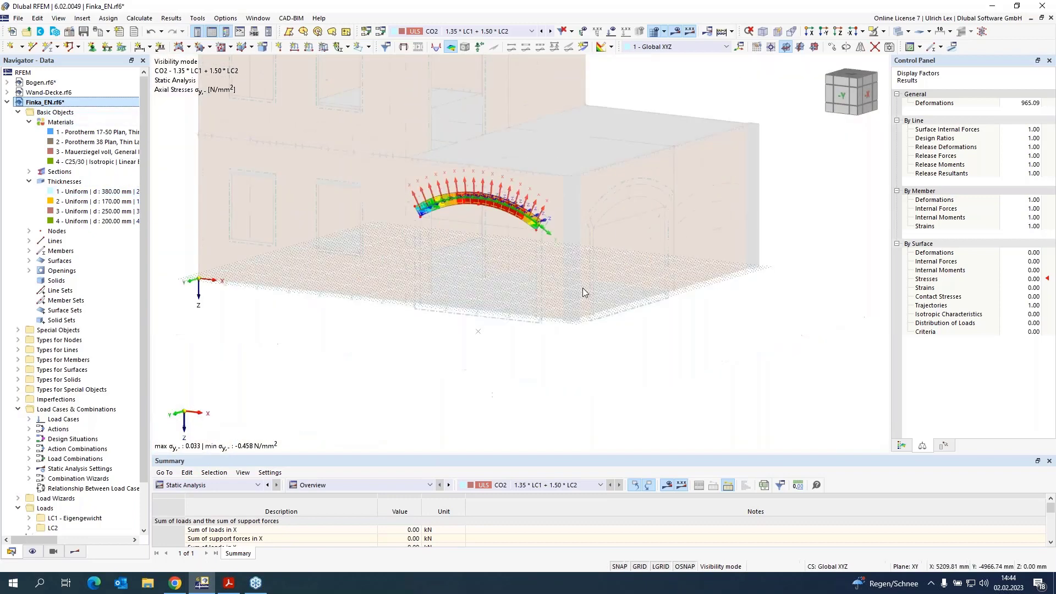
{"action": "scroll", "coordinate": [582, 288], "scroll_direction": "down", "scroll_amount": 2}
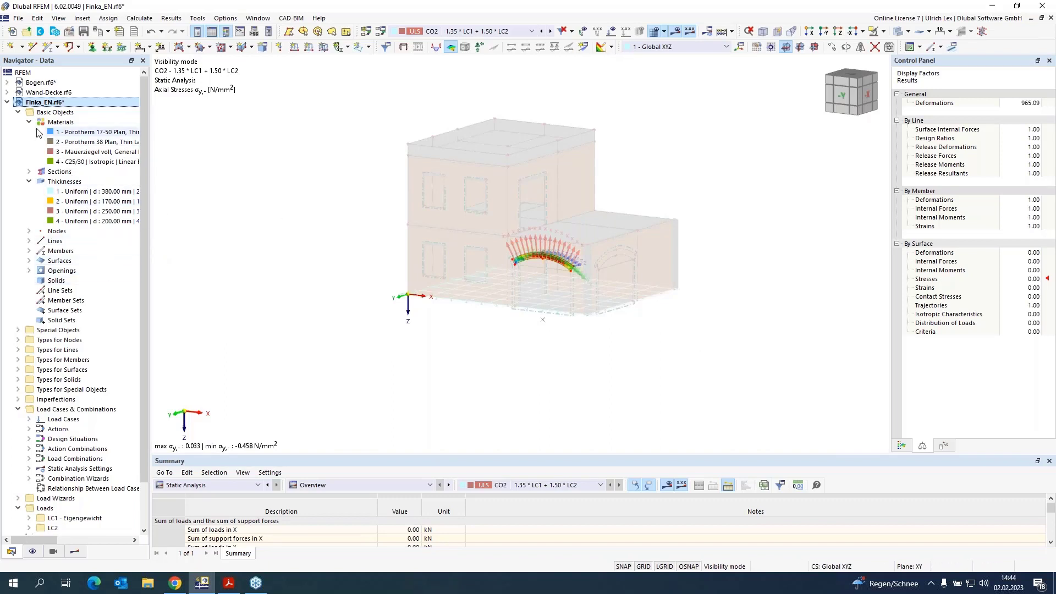
{"action": "scroll", "coordinate": [50, 165], "scroll_direction": "down", "scroll_amount": 2}
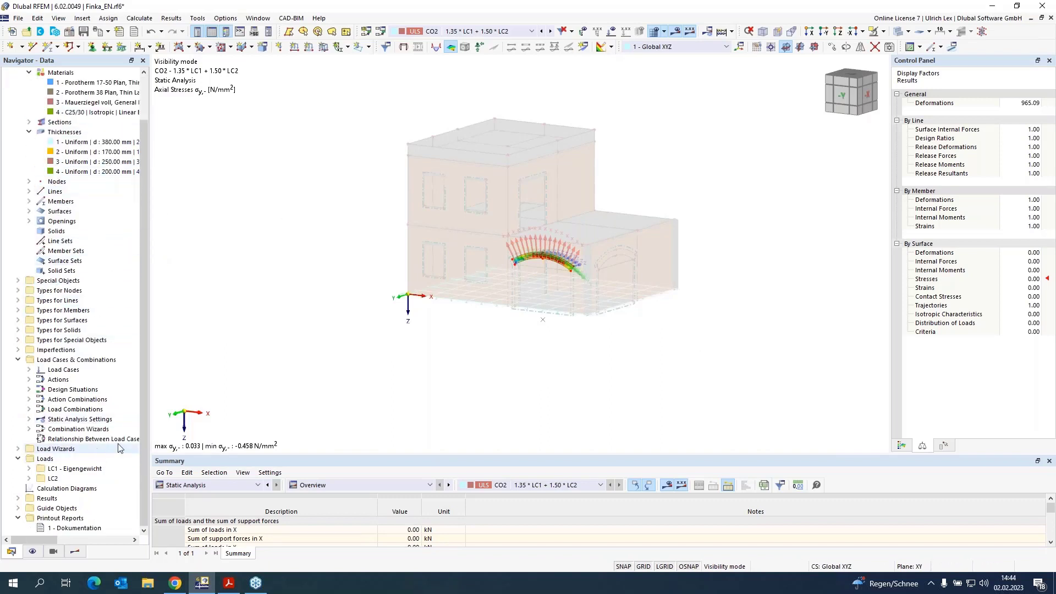
{"action": "right_click", "coordinate": [83, 529]}
{"action": "left_click", "coordinate": [160, 452]}
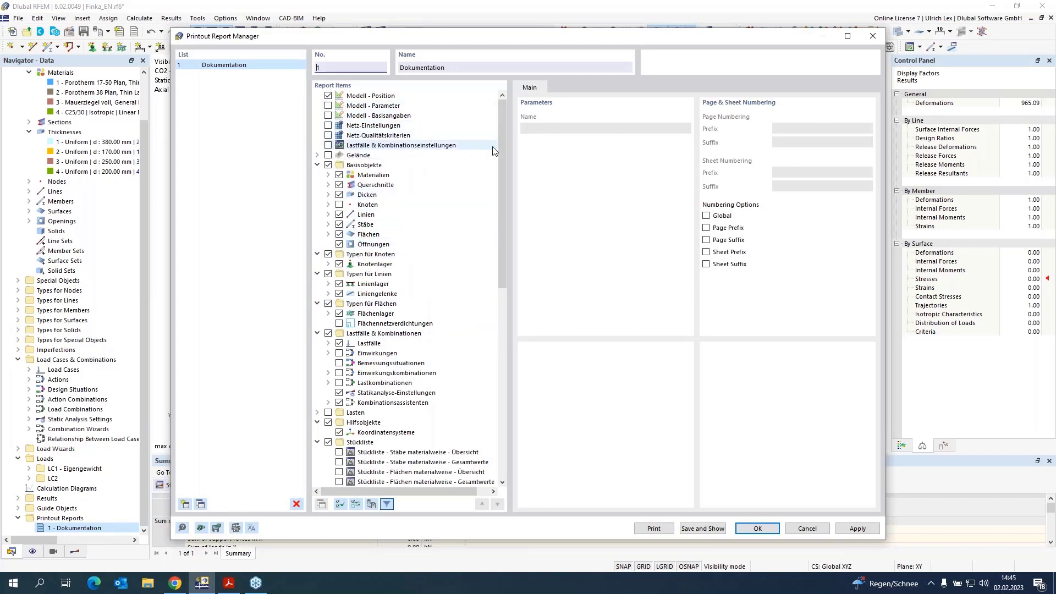
{"action": "left_click_drag", "start_coordinate": [503, 156], "coordinate": [520, 141]}
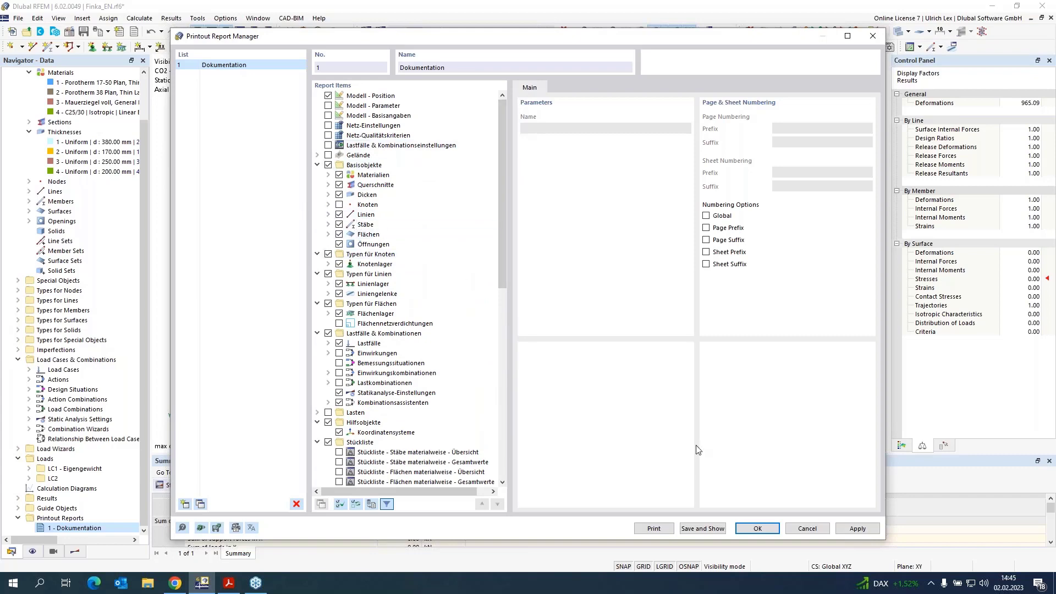
{"action": "left_click", "coordinate": [755, 529]}
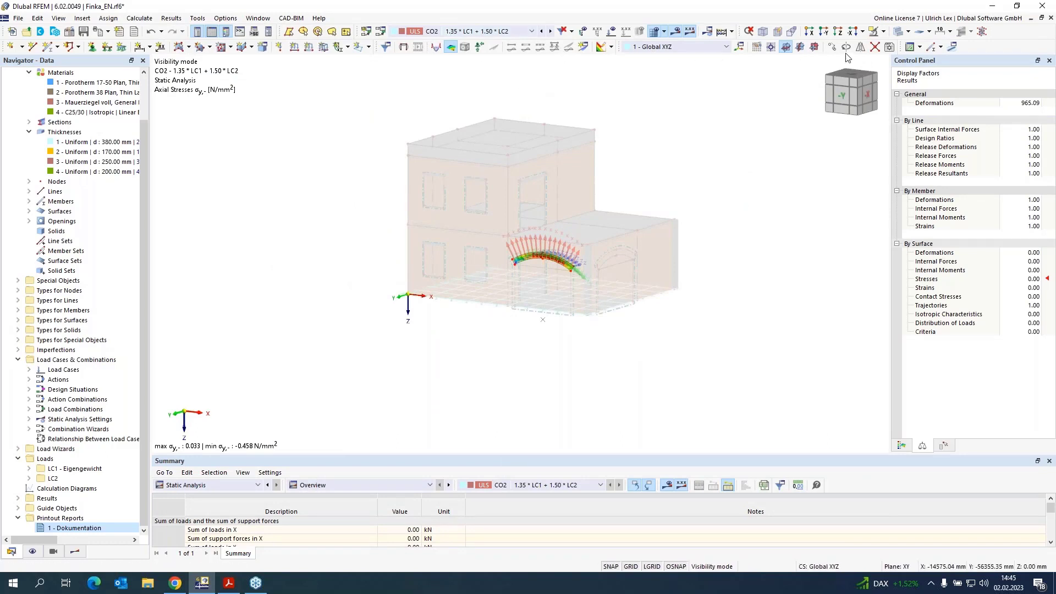
Step: Cancel visibility mode and turn off the mesh display including the FE axis systems
{"action": "left_click", "coordinate": [883, 31]}
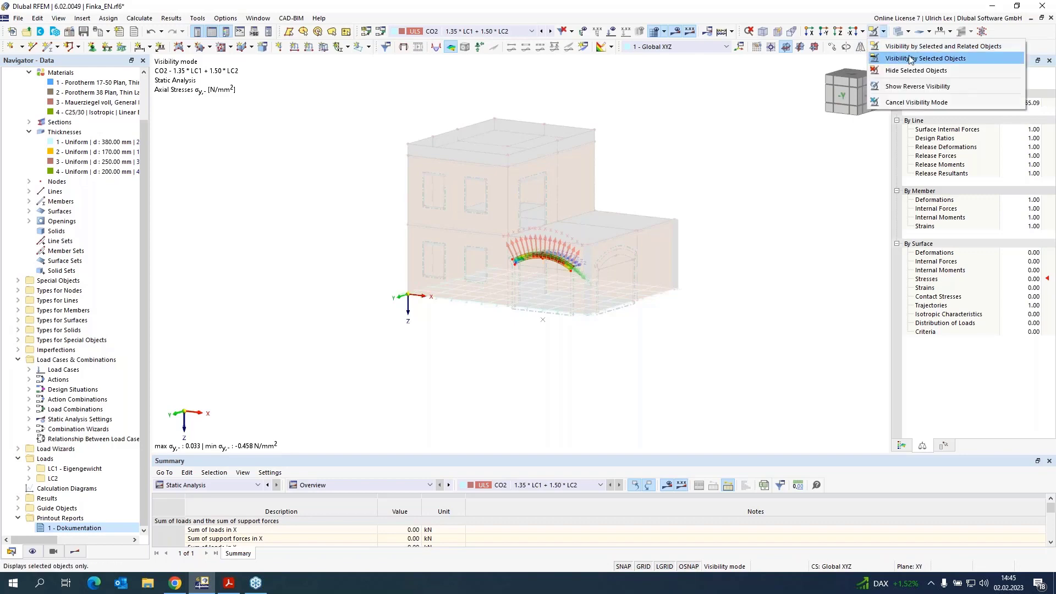
{"action": "left_click", "coordinate": [911, 102]}
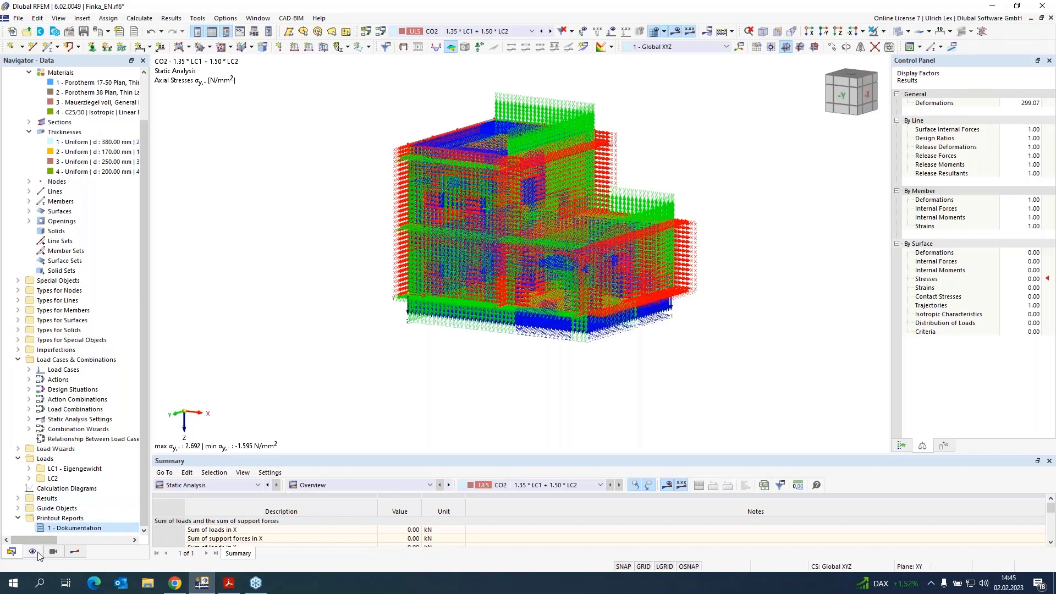
{"action": "left_click", "coordinate": [32, 552]}
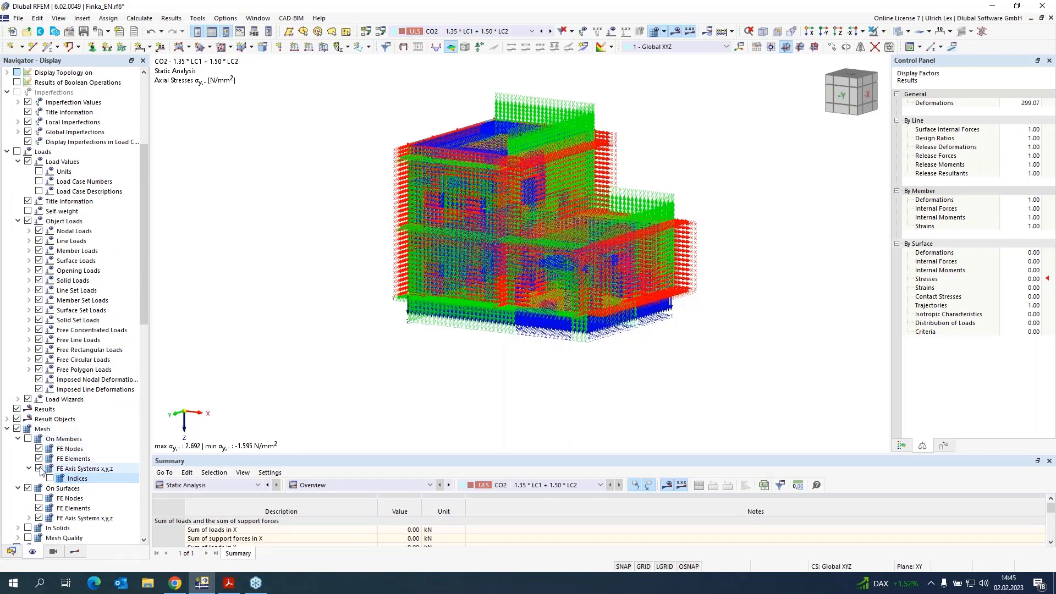
{"action": "left_click", "coordinate": [48, 469]}
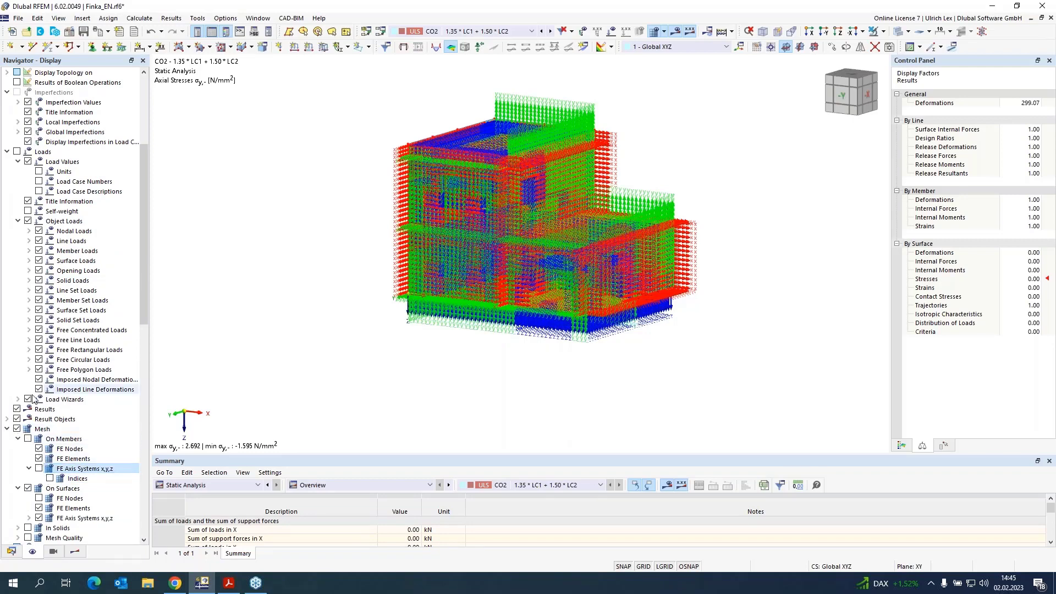
{"action": "left_click", "coordinate": [17, 429]}
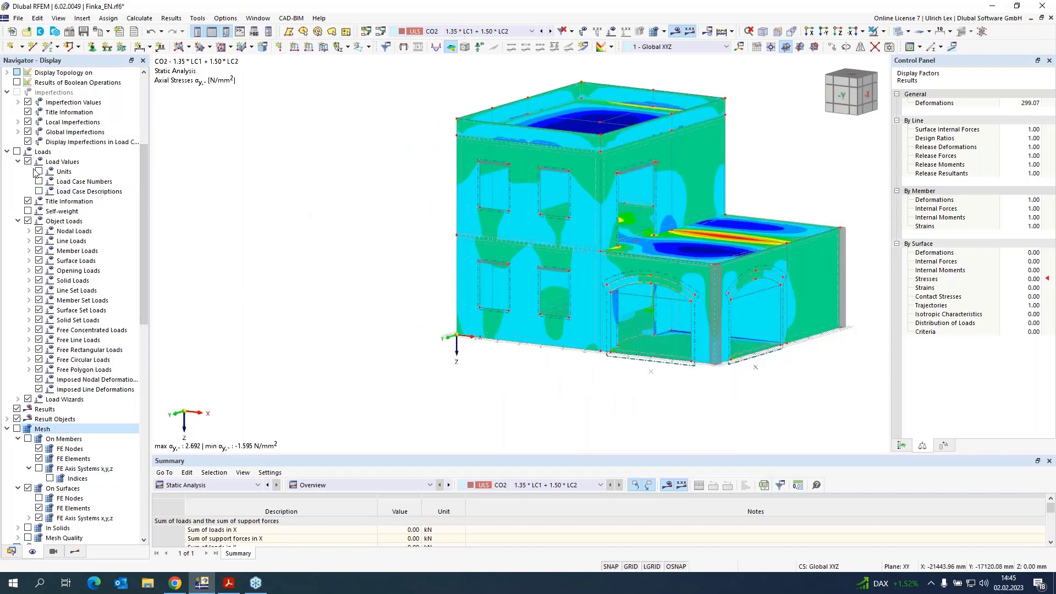
Step: Select materials 1 and 2 and show only their walls using visibility by selected and related objects
{"action": "left_click", "coordinate": [12, 552]}
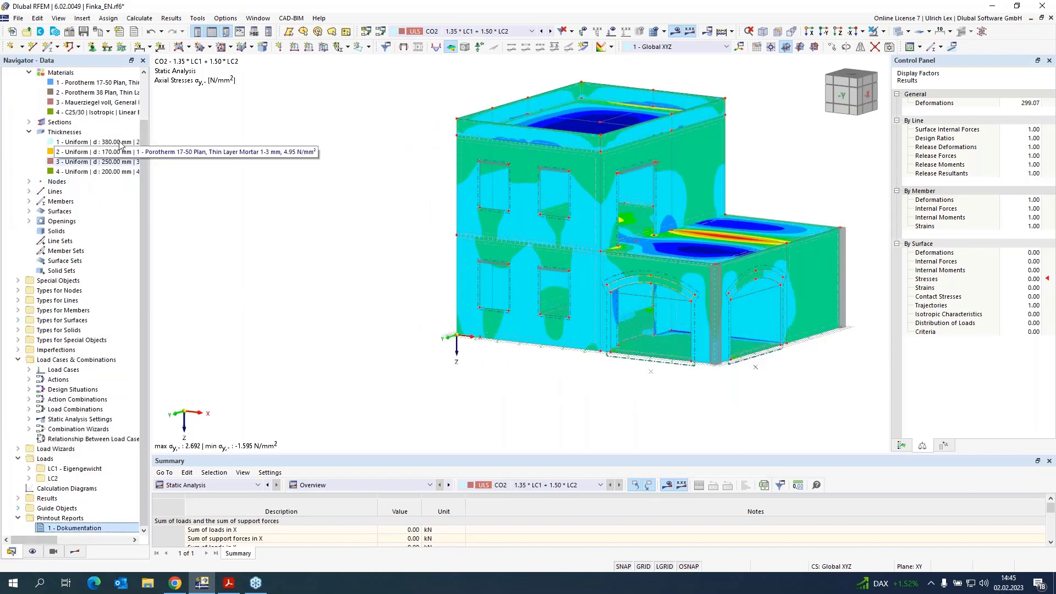
{"action": "left_click", "coordinate": [93, 82]}
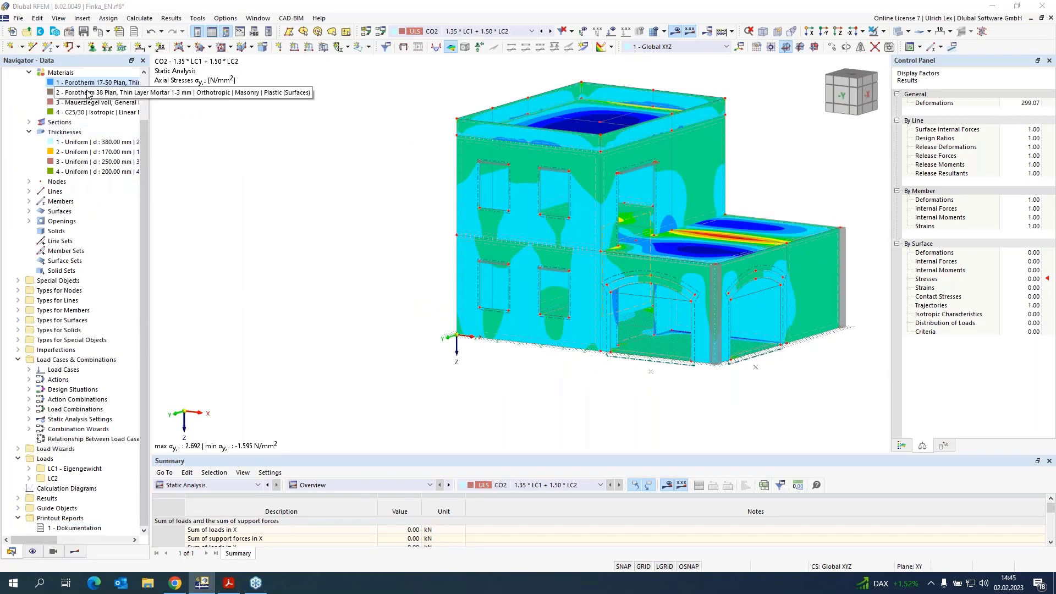
{"action": "left_click", "coordinate": [77, 93]}
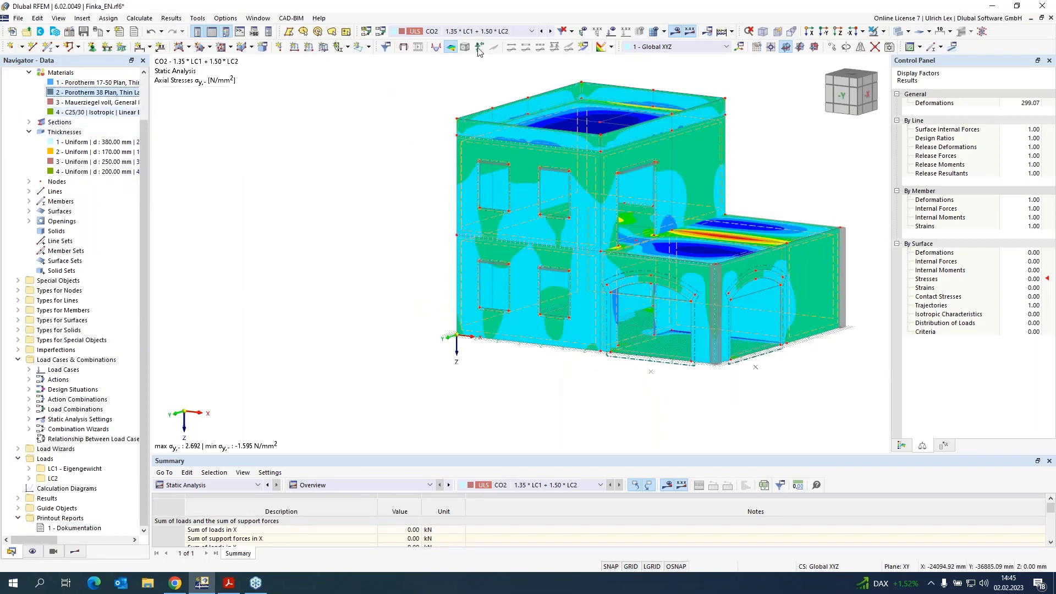
{"action": "left_click", "coordinate": [883, 31]}
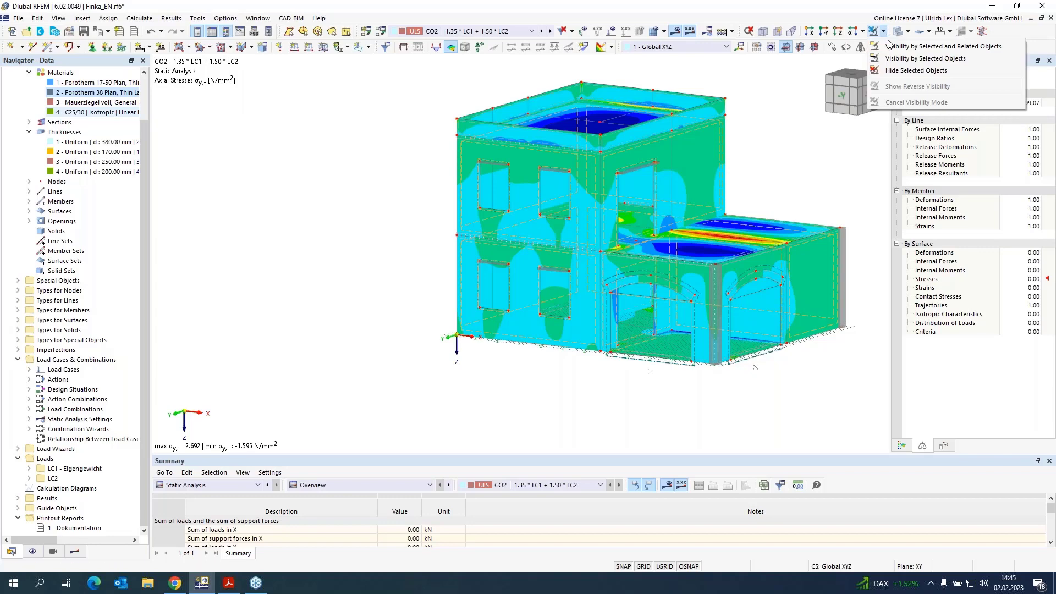
{"action": "left_click", "coordinate": [889, 45]}
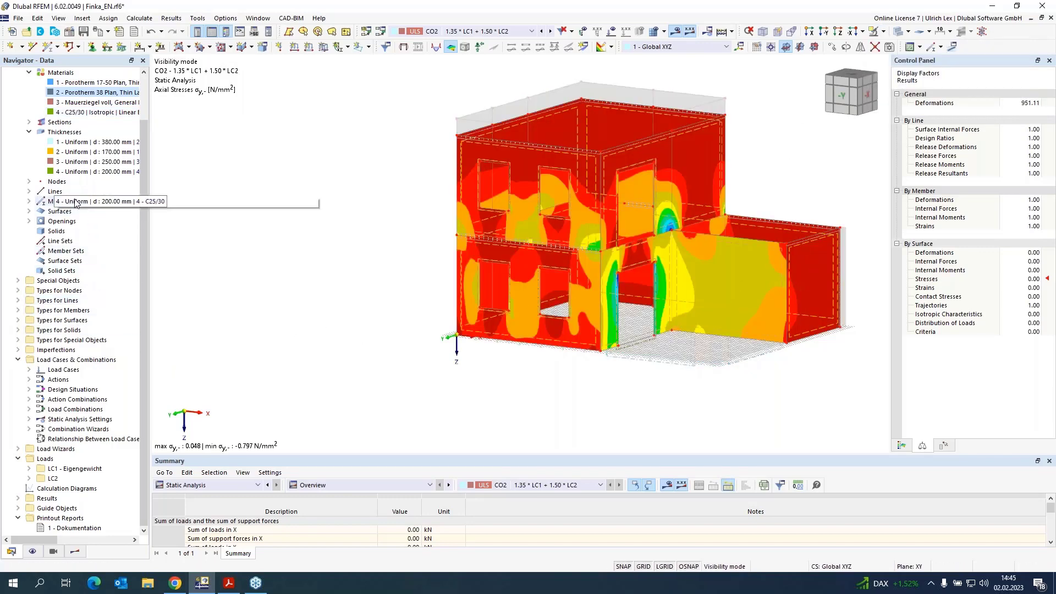
{"action": "scroll", "coordinate": [66, 201], "scroll_direction": "up", "scroll_amount": 2}
{"action": "left_click", "coordinate": [75, 552]}
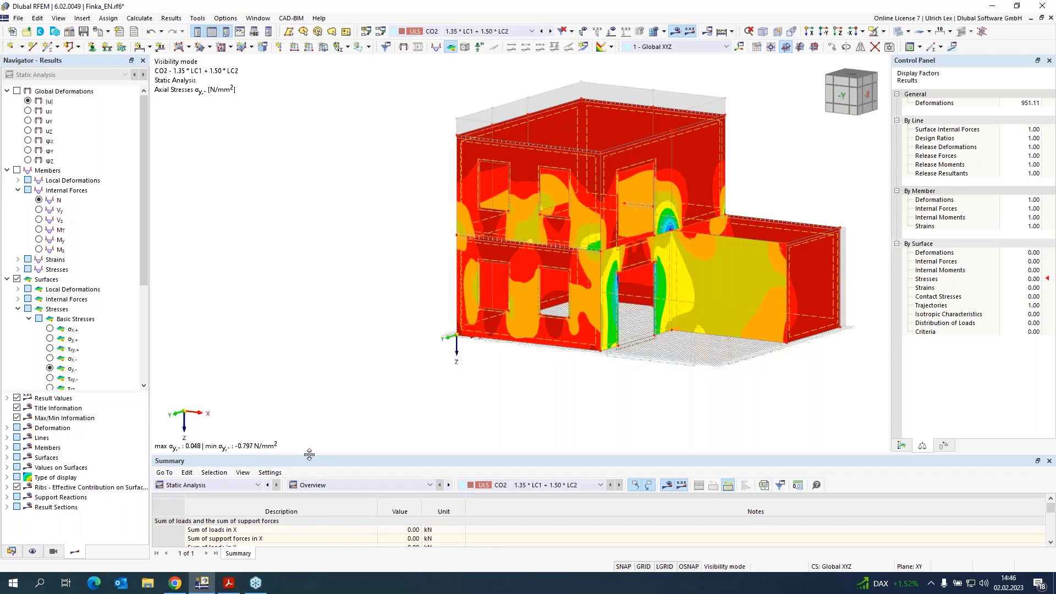
Step: Open material 2 Porotherm 38 Plan in the data navigator and review its orthotropic masonry parameters, then close without changes
{"action": "scroll", "coordinate": [616, 254], "scroll_direction": "up", "scroll_amount": 1}
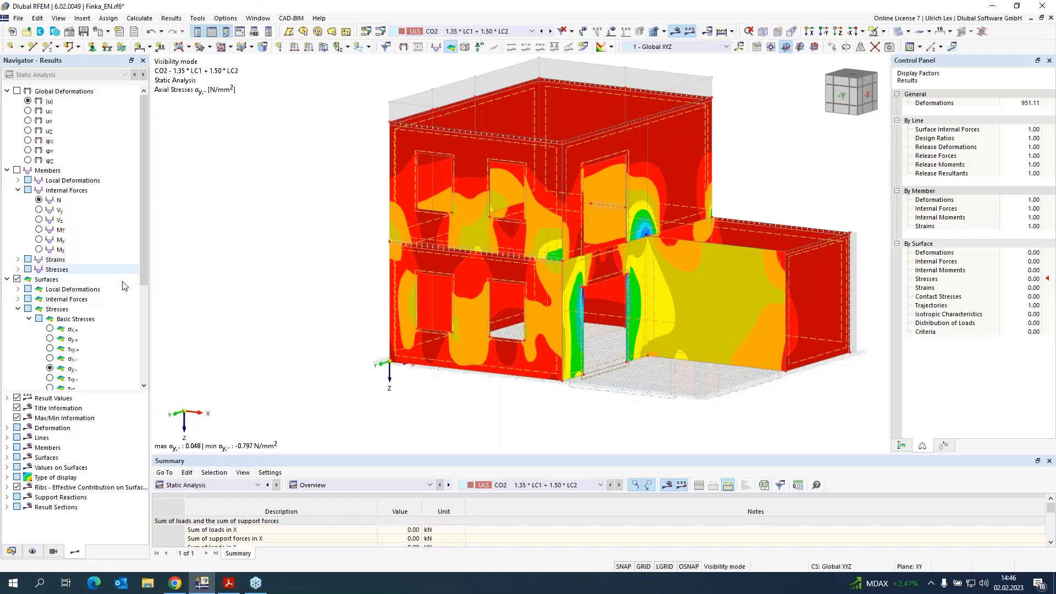
{"action": "left_click", "coordinate": [12, 544]}
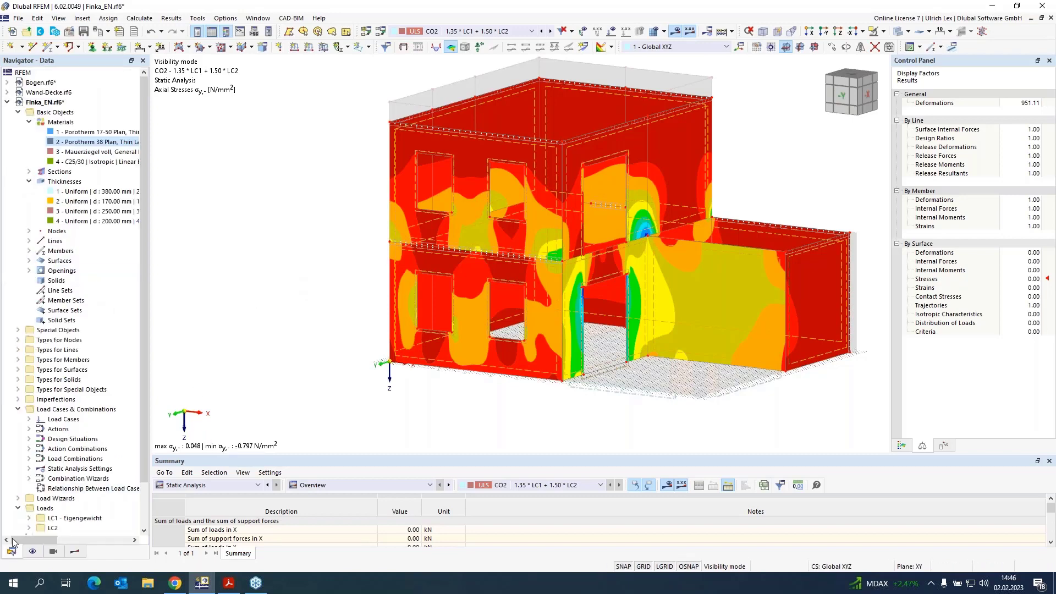
{"action": "double_click", "coordinate": [83, 142]}
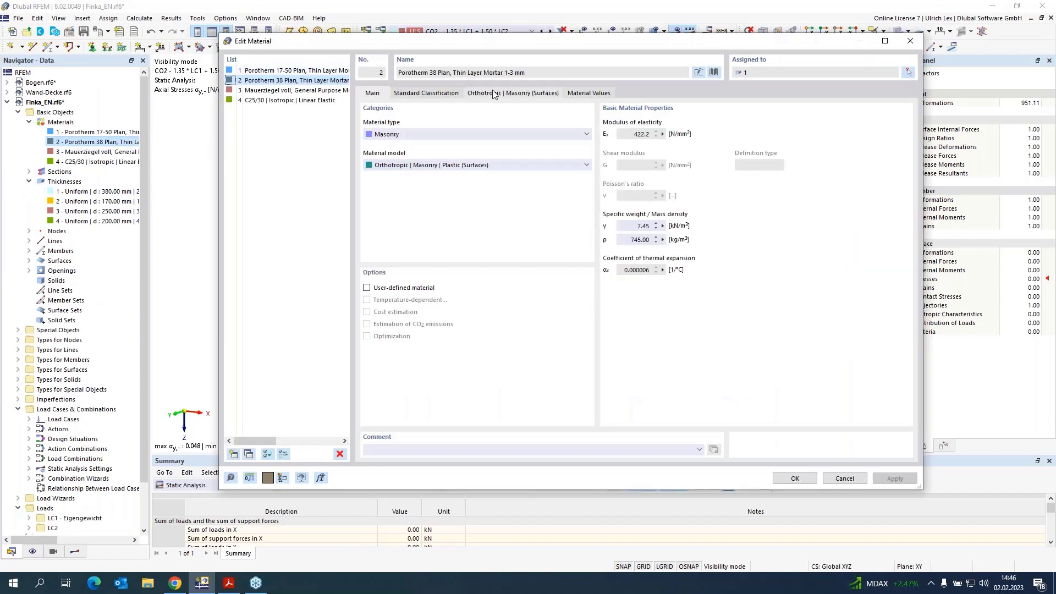
{"action": "left_click", "coordinate": [492, 94]}
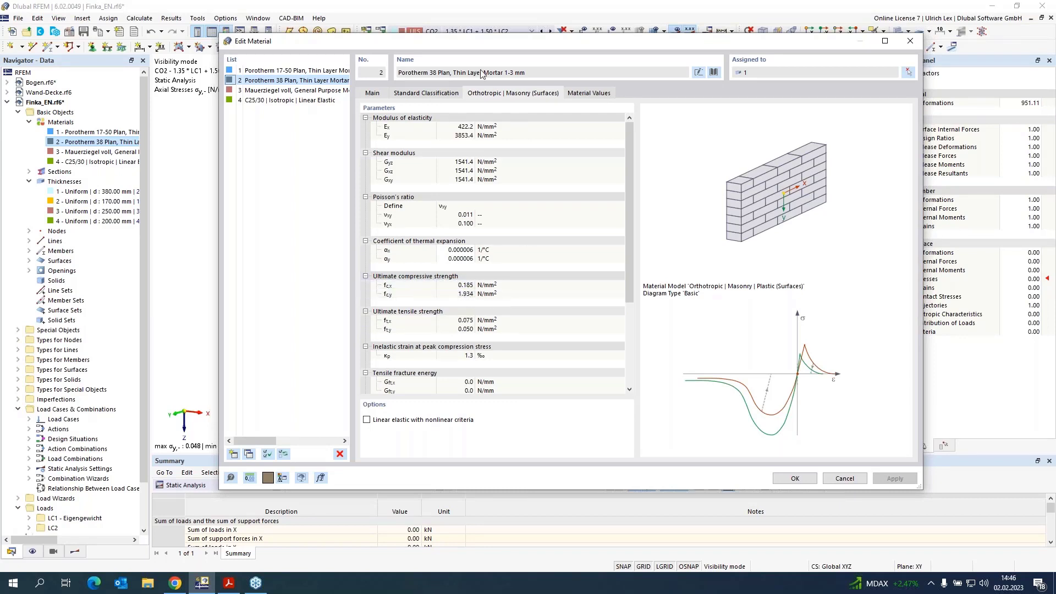
{"action": "left_click_drag", "start_coordinate": [522, 46], "coordinate": [615, 34]}
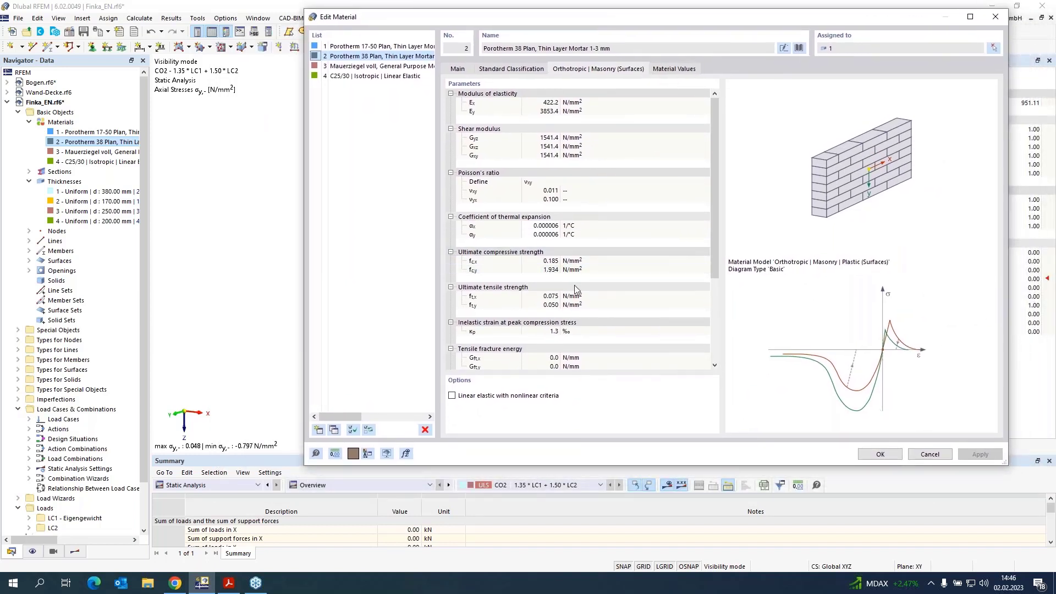
{"action": "left_click", "coordinate": [931, 454]}
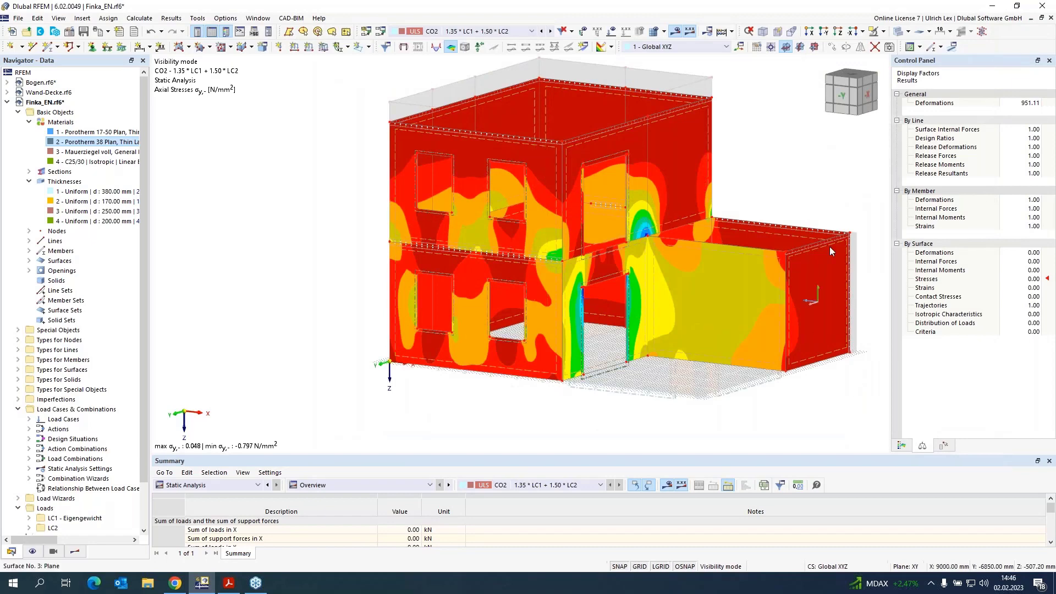
Step: Send the current axial stress graphic of the masonry walls to the printout report
{"action": "scroll", "coordinate": [404, 300], "scroll_direction": "down", "scroll_amount": 2}
{"action": "scroll", "coordinate": [655, 253], "scroll_direction": "up", "scroll_amount": 1}
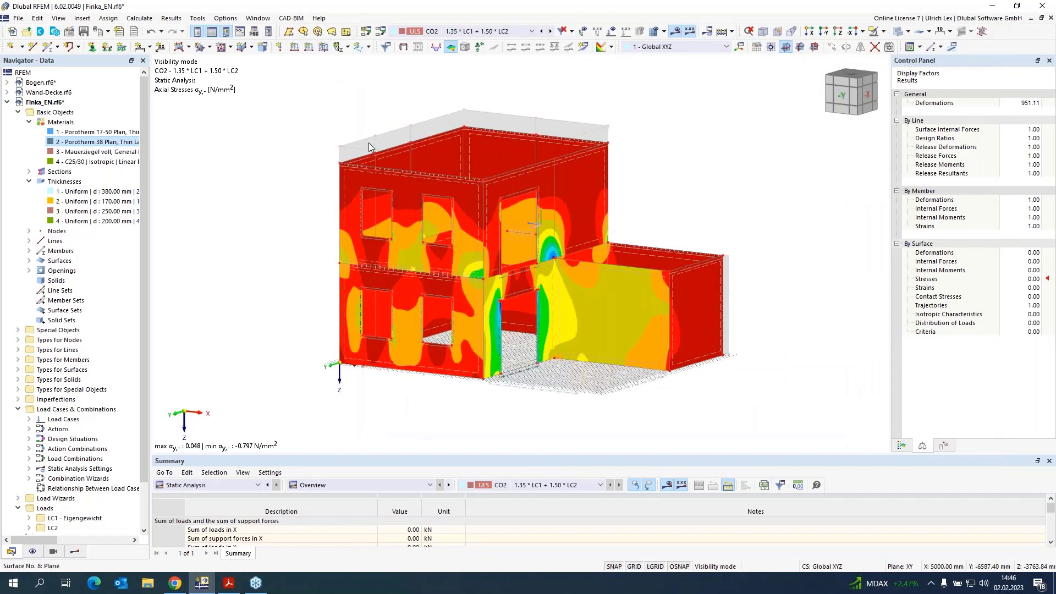
{"action": "left_click", "coordinate": [108, 32]}
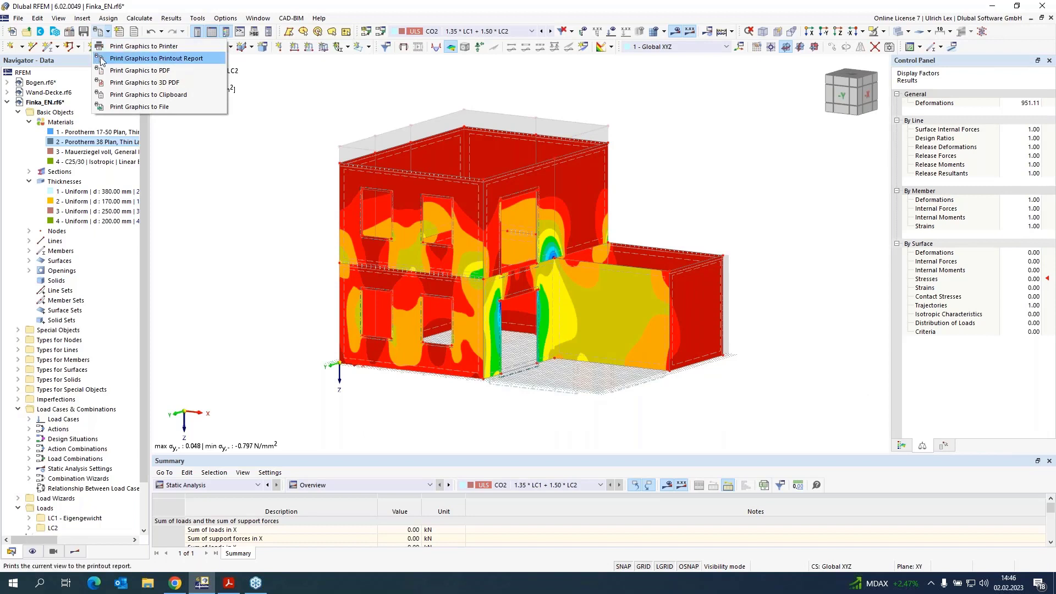
{"action": "left_click", "coordinate": [192, 60]}
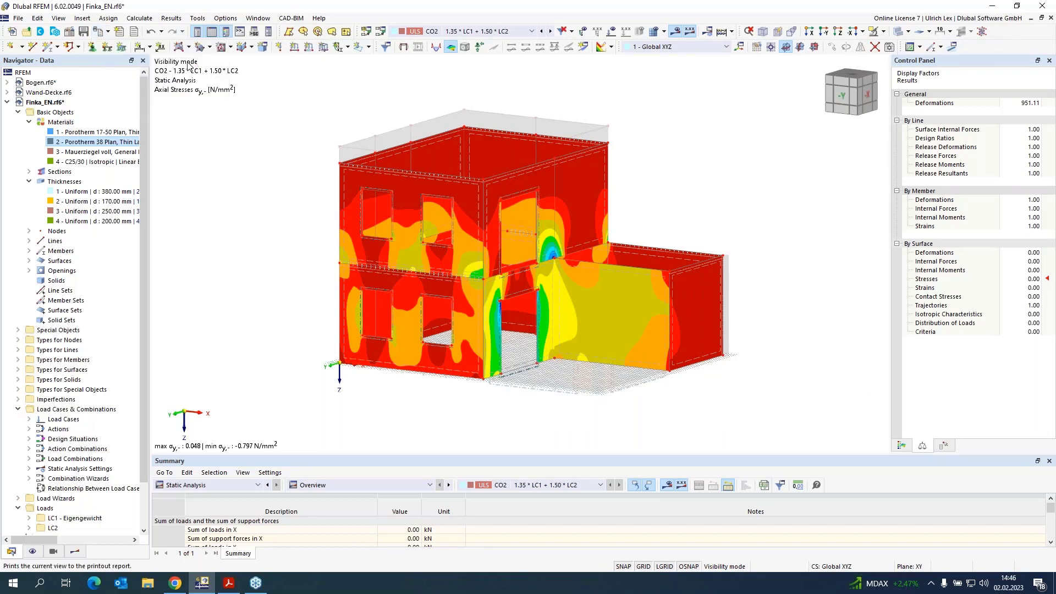
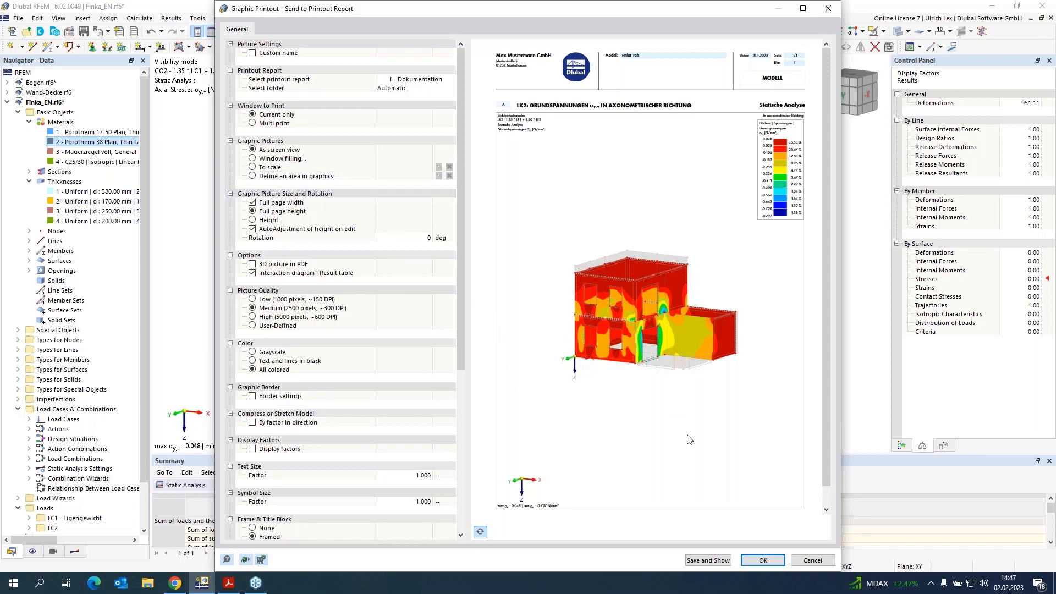
Step: Save the graphic to printout report 1 - Dokumentation, open the report to inspect its new axial stress chapter 7.3, then close it
{"action": "left_click", "coordinate": [708, 561]}
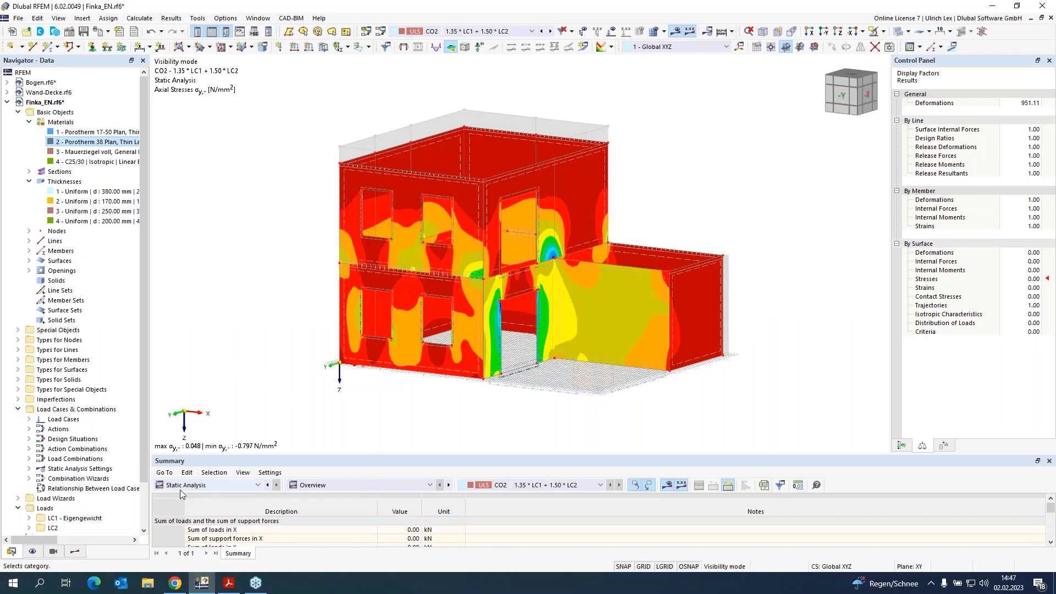
{"action": "scroll", "coordinate": [62, 483], "scroll_direction": "down", "scroll_amount": 2}
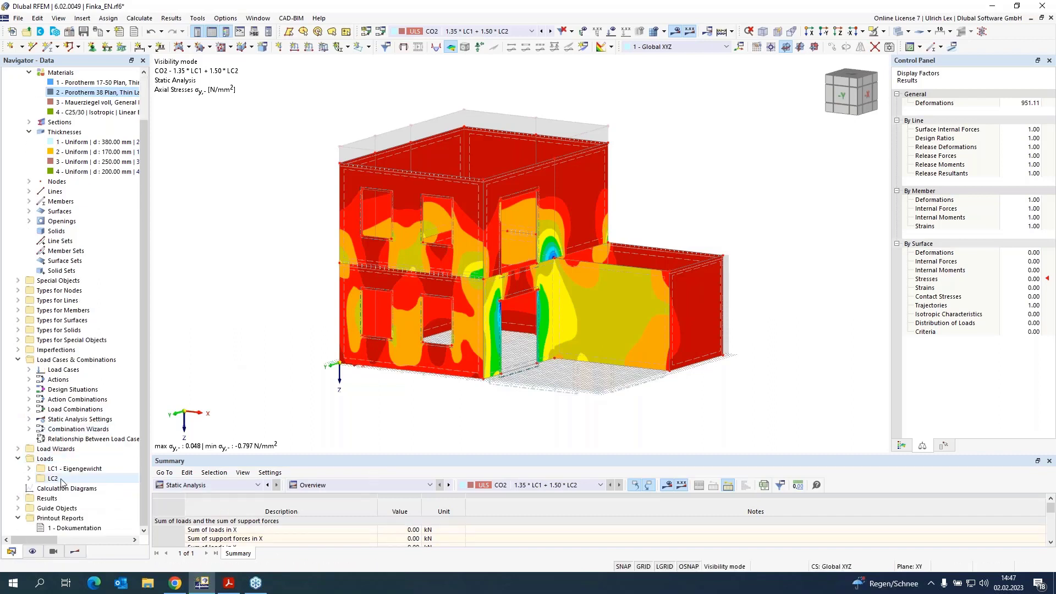
{"action": "left_click", "coordinate": [86, 531]}
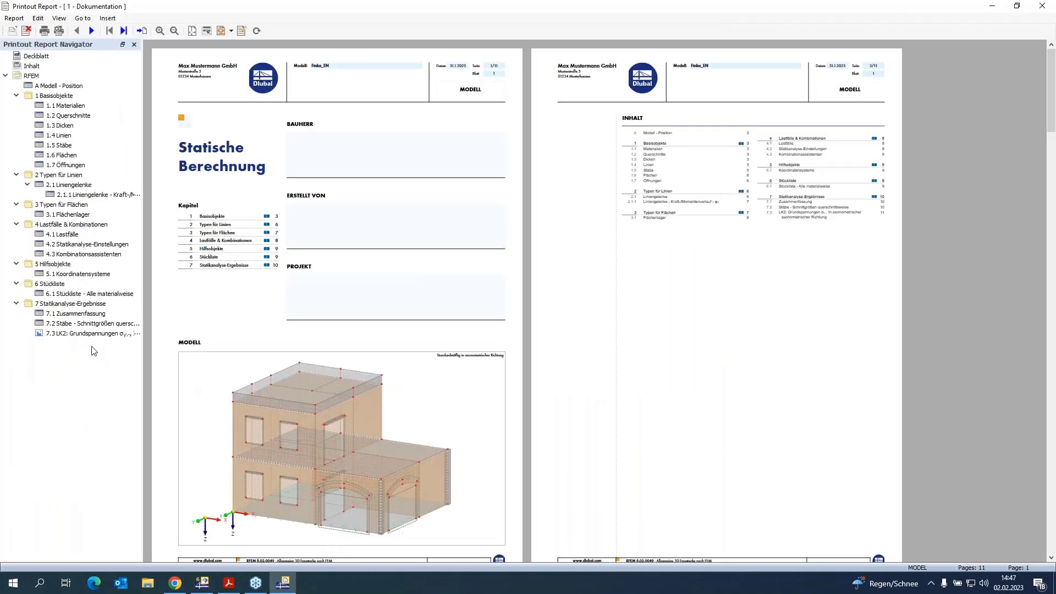
{"action": "left_click", "coordinate": [95, 334]}
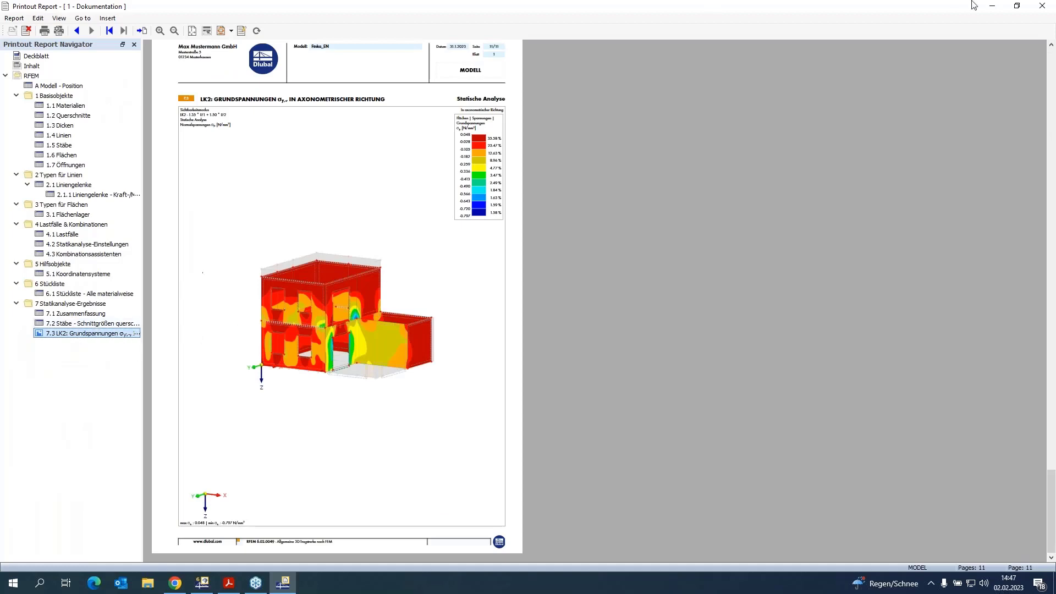
{"action": "left_click", "coordinate": [1041, 7]}
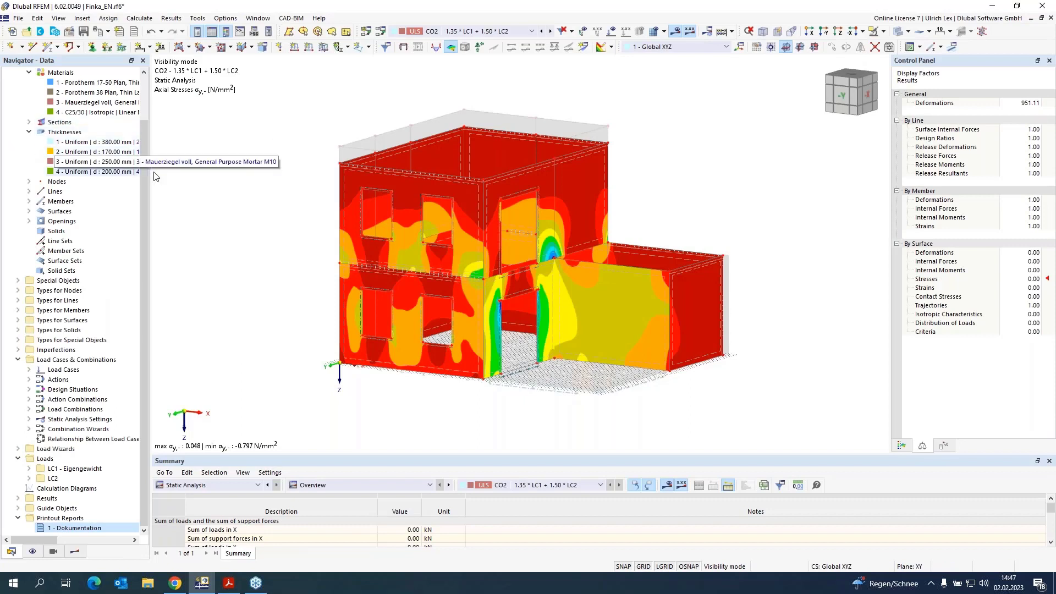
Step: Set the work plane origin at a model corner and create result section 1 by picking two points across the upper wall
{"action": "left_click", "coordinate": [771, 48]}
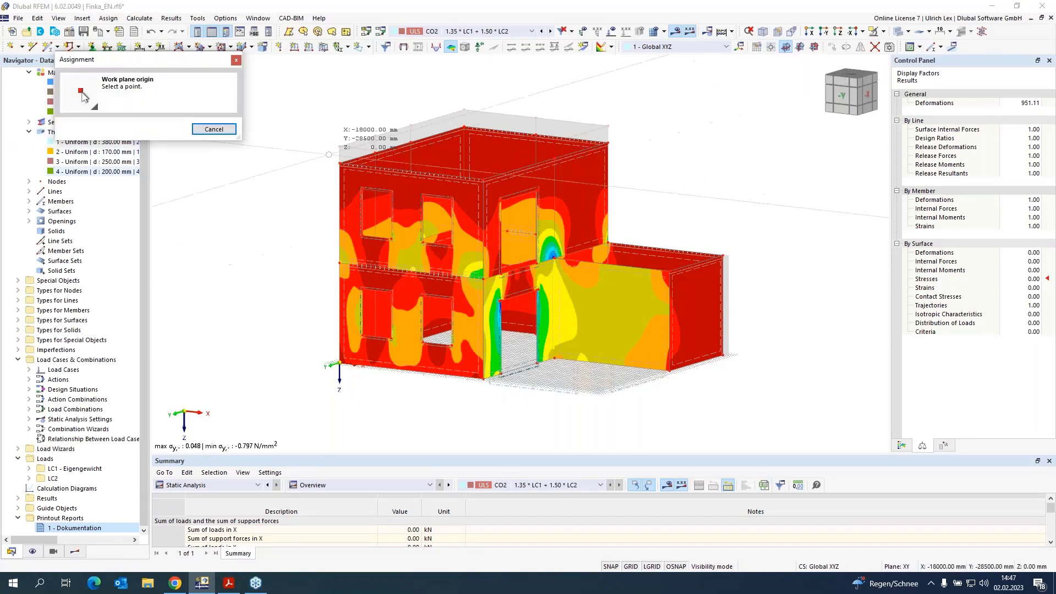
{"action": "left_click", "coordinate": [339, 163]}
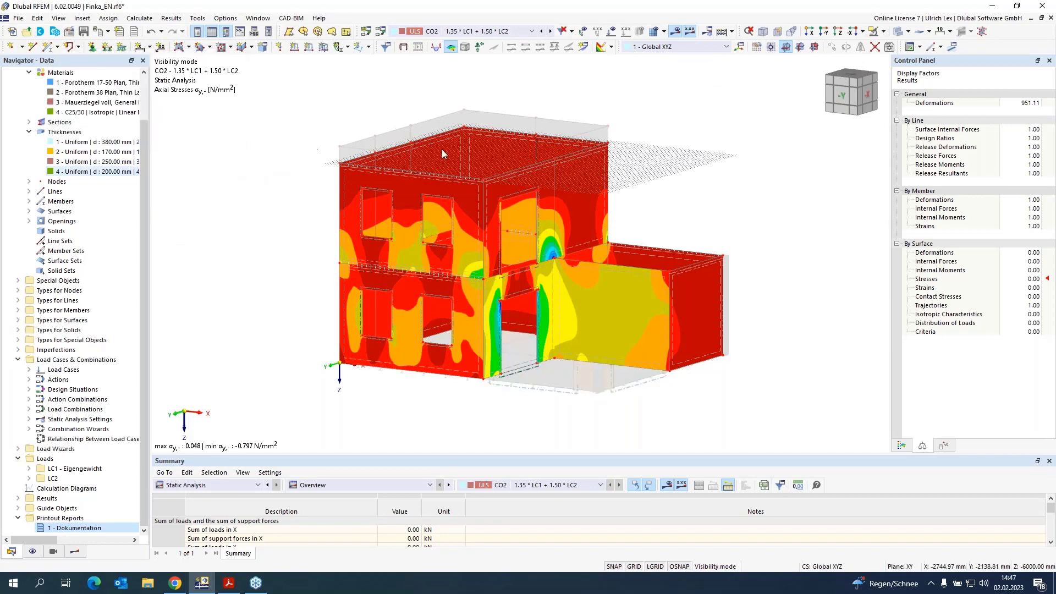
{"action": "left_click", "coordinate": [583, 48]}
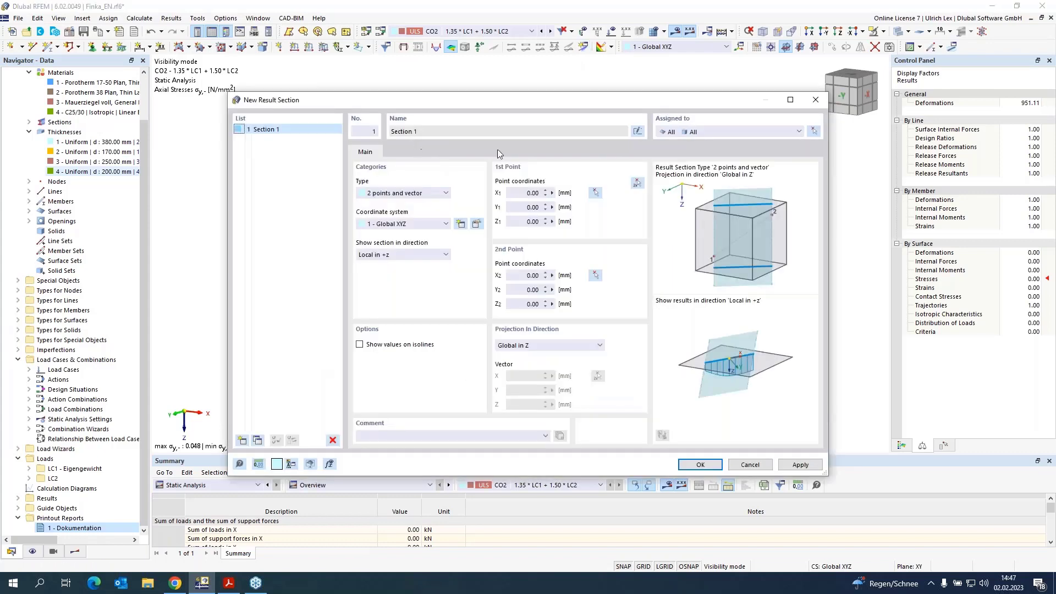
{"action": "left_click", "coordinate": [637, 182]}
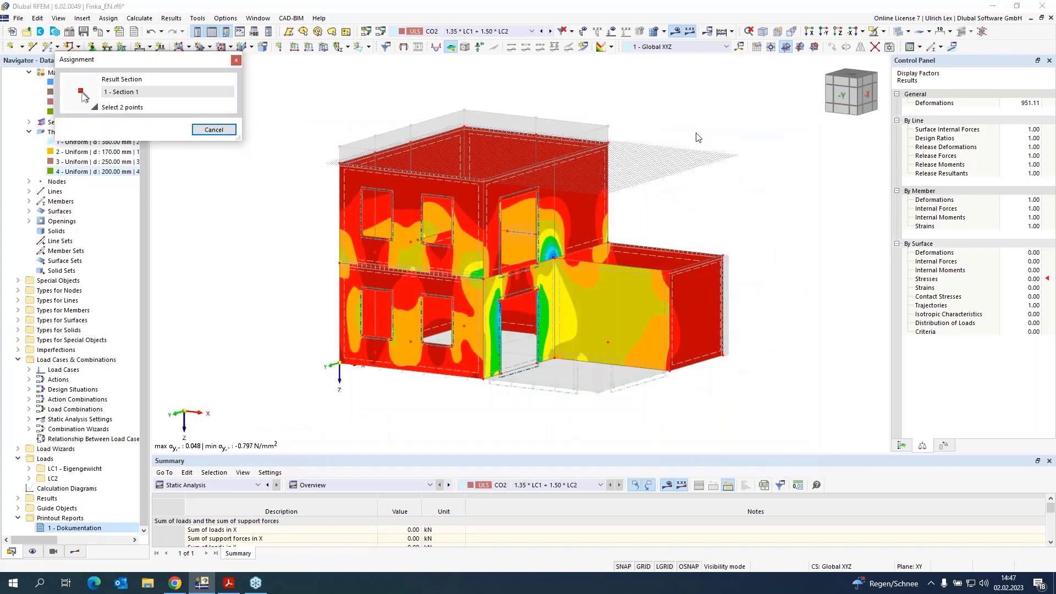
{"action": "middle_click_drag", "start_coordinate": [694, 118], "coordinate": [579, 209], "text": "ctrl"}
{"action": "scroll", "coordinate": [579, 209], "scroll_direction": "up", "scroll_amount": 5}
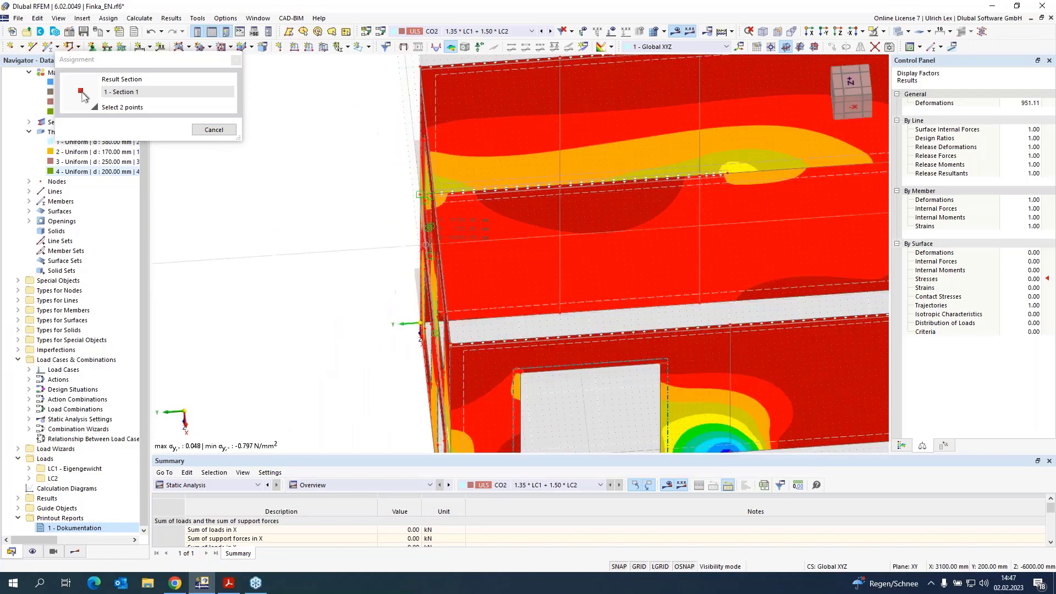
{"action": "scroll", "coordinate": [427, 228], "scroll_direction": "down", "scroll_amount": 4}
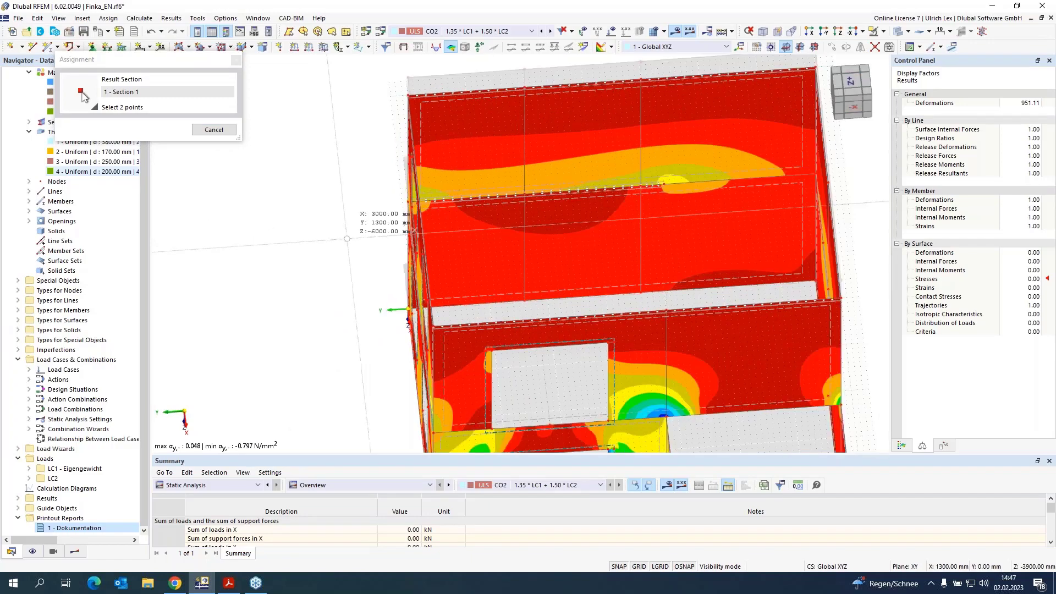
{"action": "scroll", "coordinate": [680, 211], "scroll_direction": "up", "scroll_amount": 5}
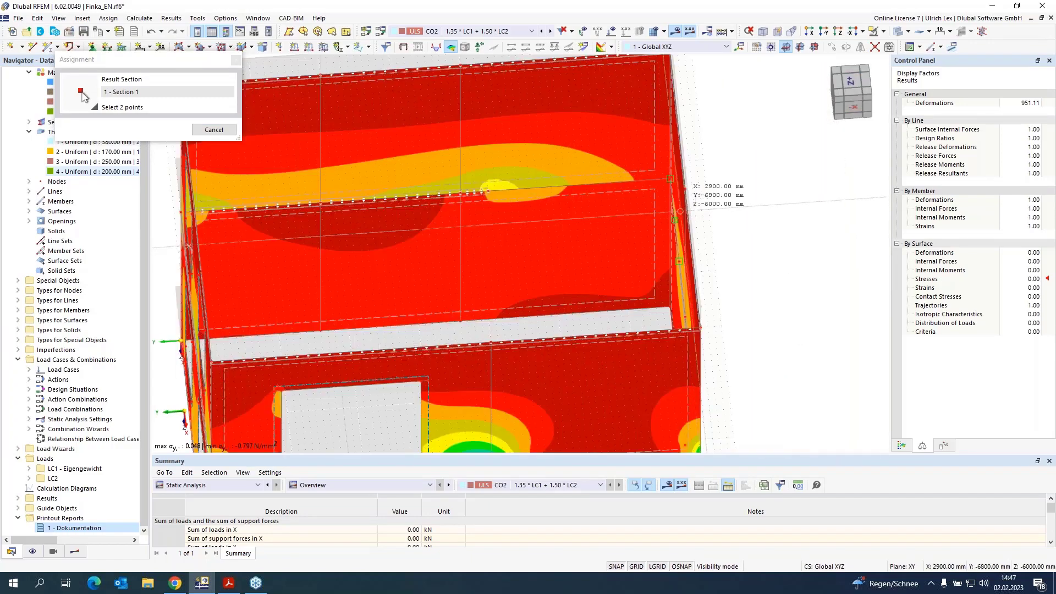
{"action": "left_click", "coordinate": [715, 209]}
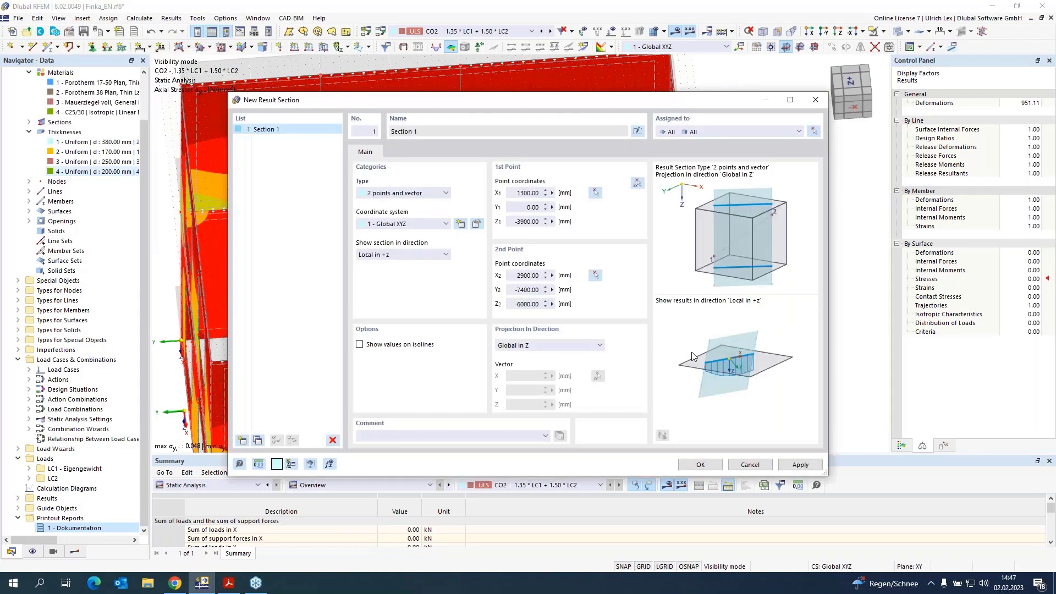
{"action": "left_click", "coordinate": [706, 465]}
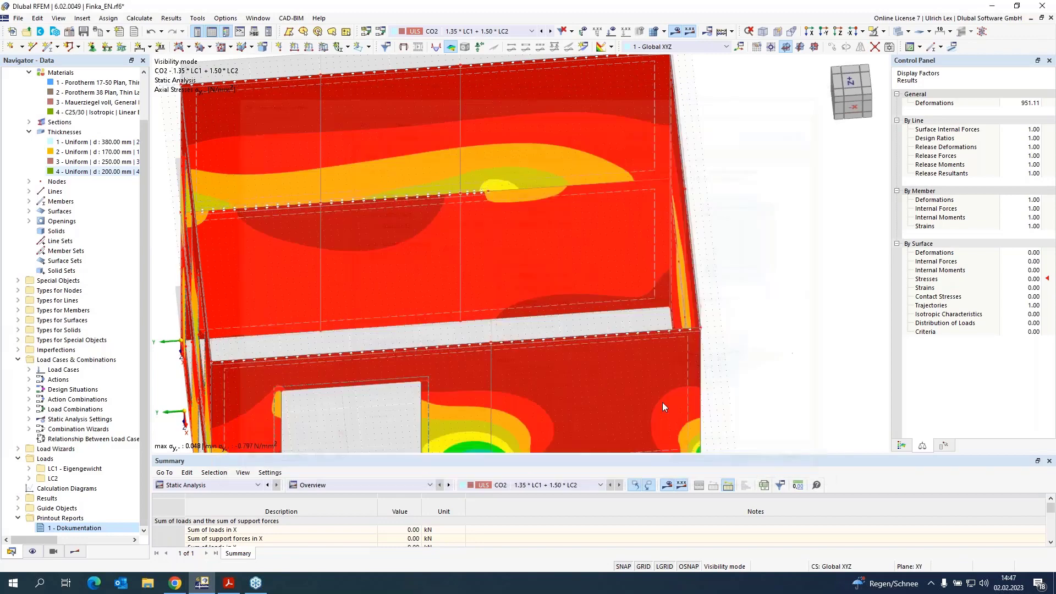
Step: Switch off the coloured surface result display so only the result section diagram on the wall remains
{"action": "scroll", "coordinate": [786, 193], "scroll_direction": "down", "scroll_amount": 5}
{"action": "middle_click_drag", "start_coordinate": [485, 337], "coordinate": [516, 297], "text": "ctrl"}
{"action": "scroll", "coordinate": [516, 297], "scroll_direction": "up", "scroll_amount": 3}
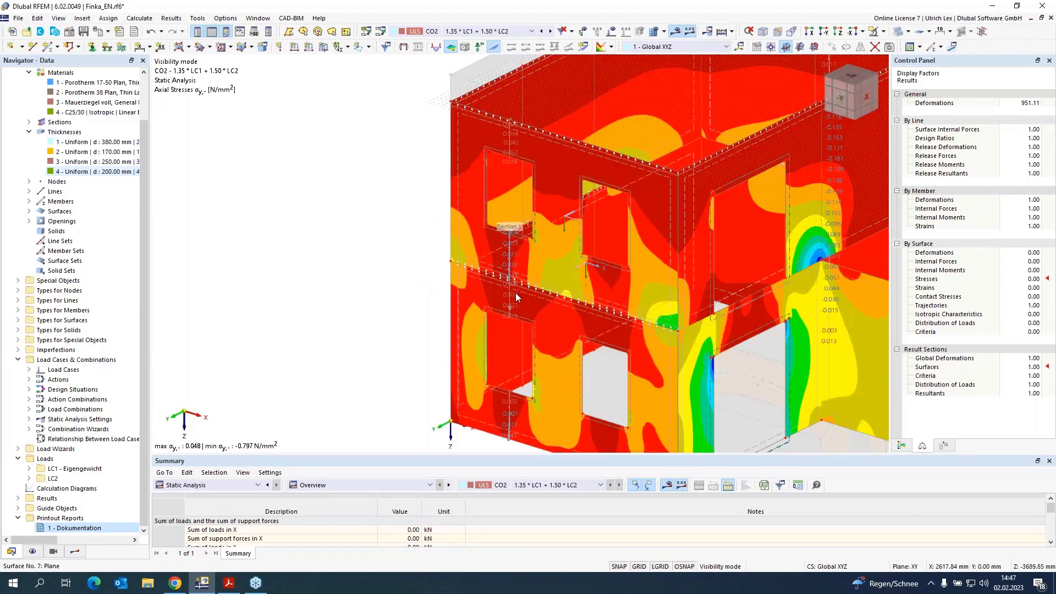
{"action": "scroll", "coordinate": [516, 293], "scroll_direction": "up", "scroll_amount": 6}
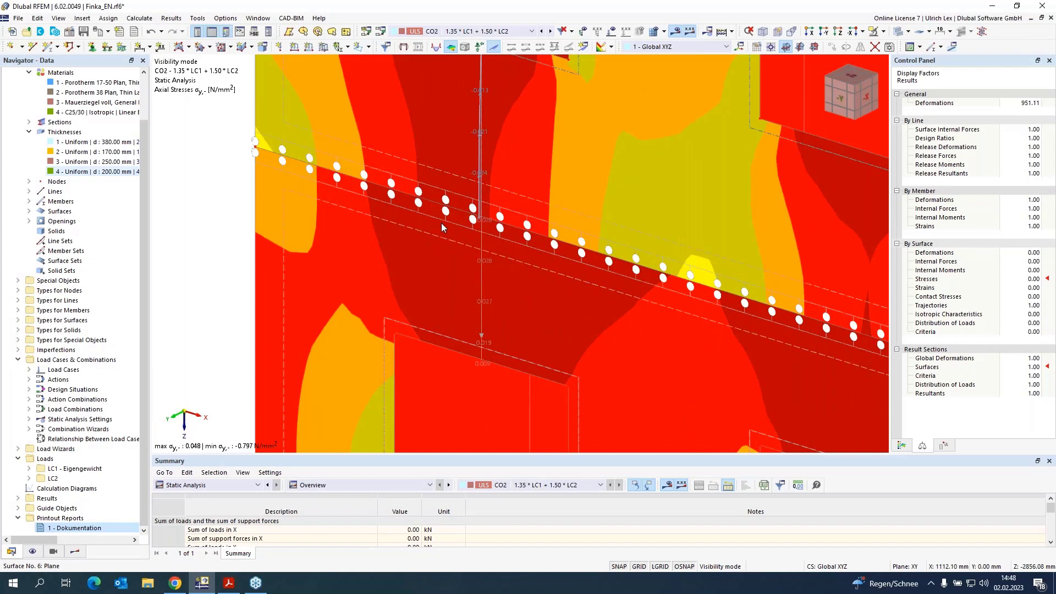
{"action": "scroll", "coordinate": [491, 214], "scroll_direction": "up", "scroll_amount": 4}
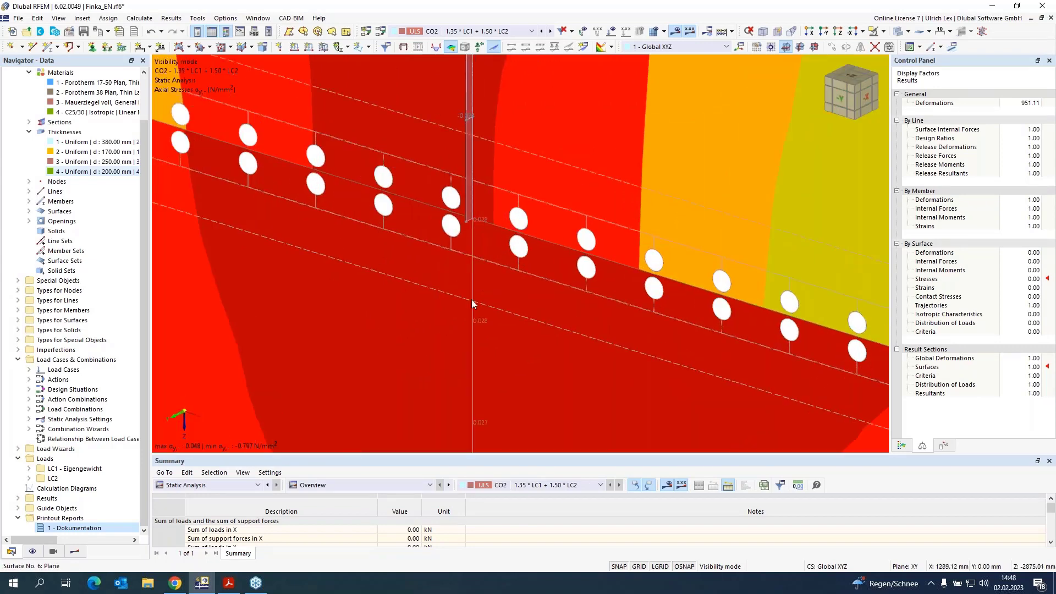
{"action": "scroll", "coordinate": [470, 299], "scroll_direction": "down", "scroll_amount": 1}
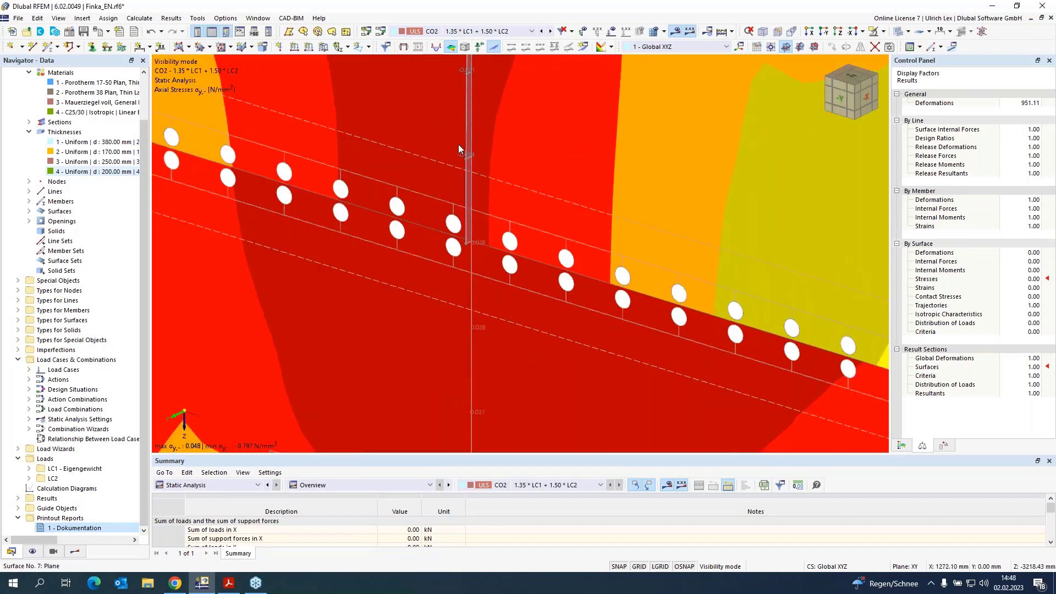
{"action": "scroll", "coordinate": [498, 94], "scroll_direction": "down", "scroll_amount": 2}
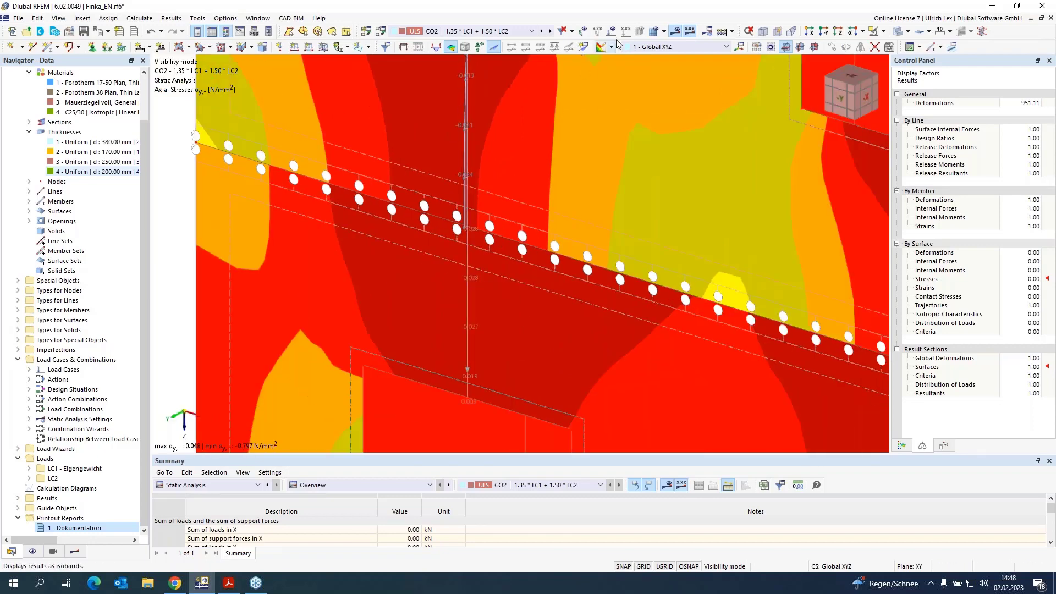
{"action": "left_click", "coordinate": [610, 47]}
{"action": "left_click", "coordinate": [608, 110]}
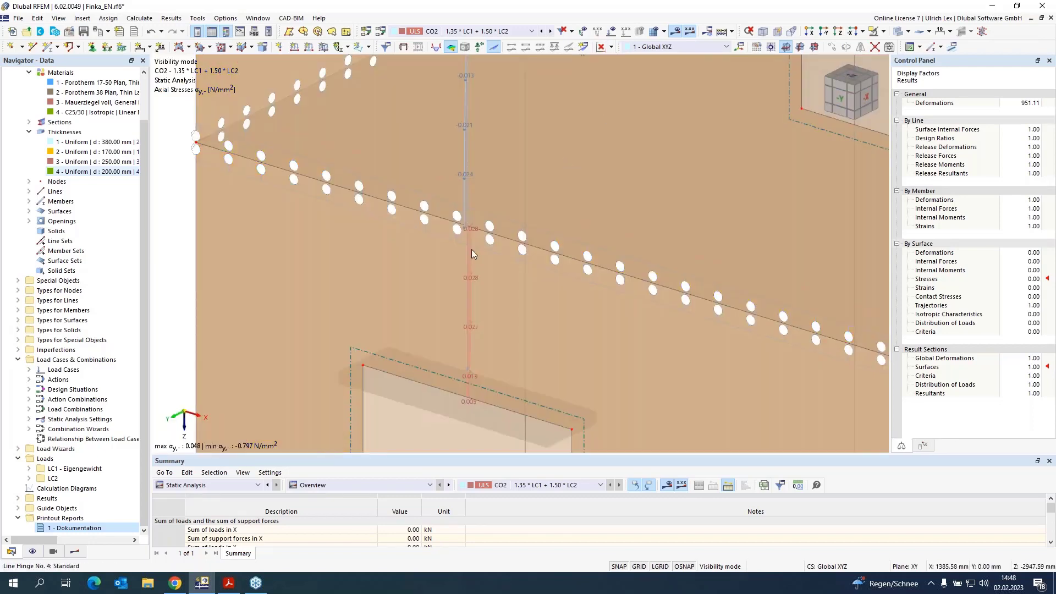
Step: Show the basic surface internal force moment my in the results navigator
{"action": "scroll", "coordinate": [514, 245], "scroll_direction": "up", "scroll_amount": 2}
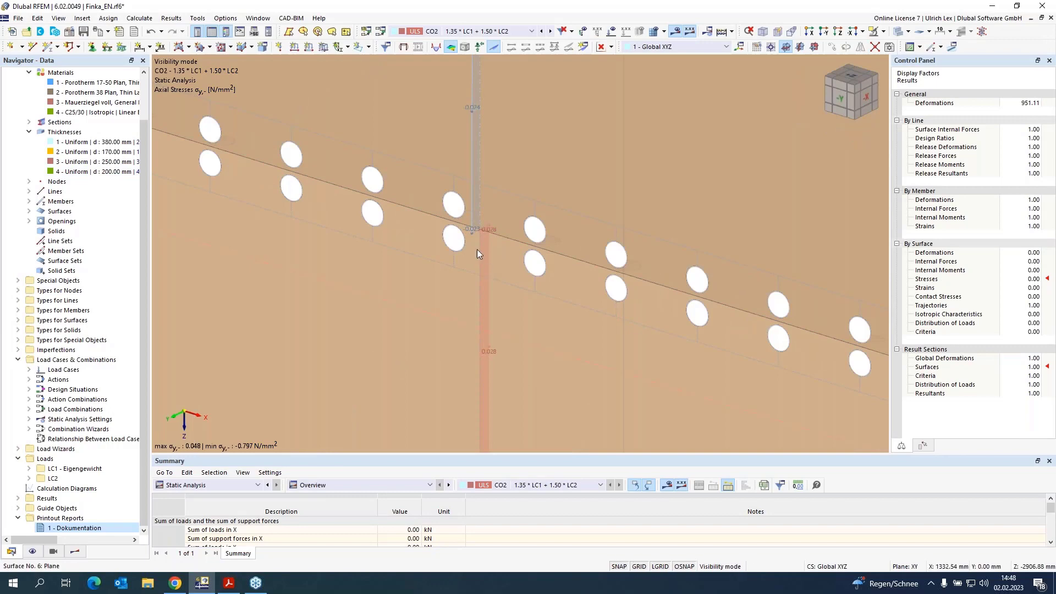
{"action": "scroll", "coordinate": [442, 283], "scroll_direction": "down", "scroll_amount": 3}
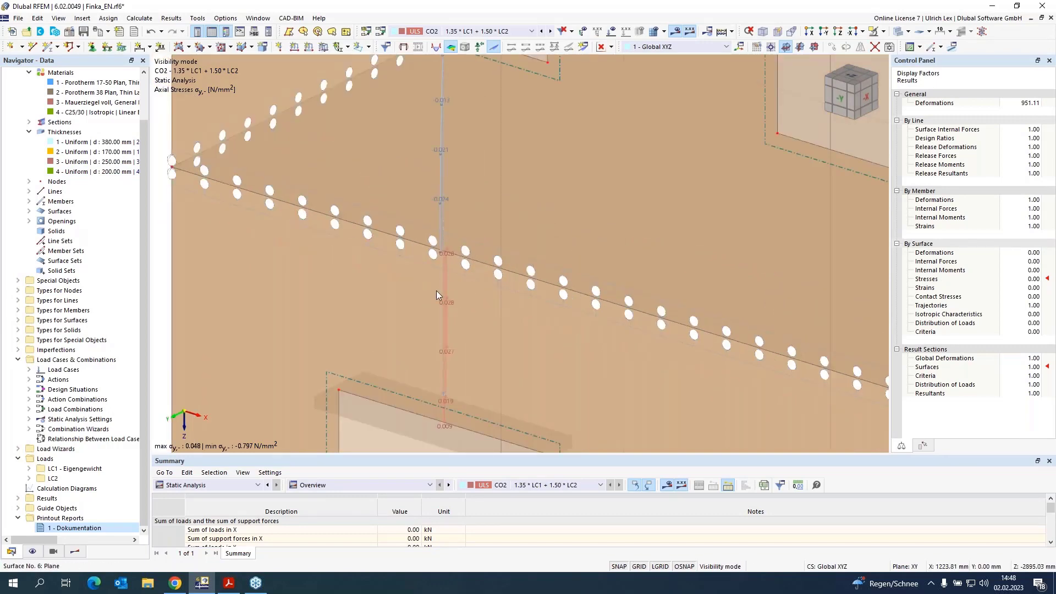
{"action": "scroll", "coordinate": [371, 300], "scroll_direction": "down", "scroll_amount": 1}
{"action": "scroll", "coordinate": [371, 300], "scroll_direction": "down", "scroll_amount": 3}
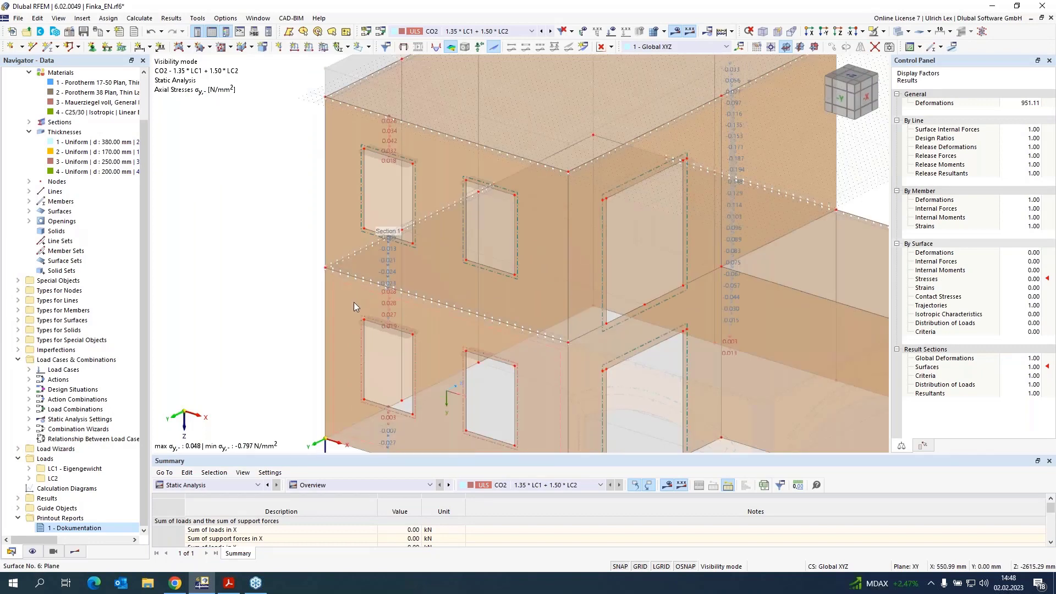
{"action": "left_click", "coordinate": [75, 551]}
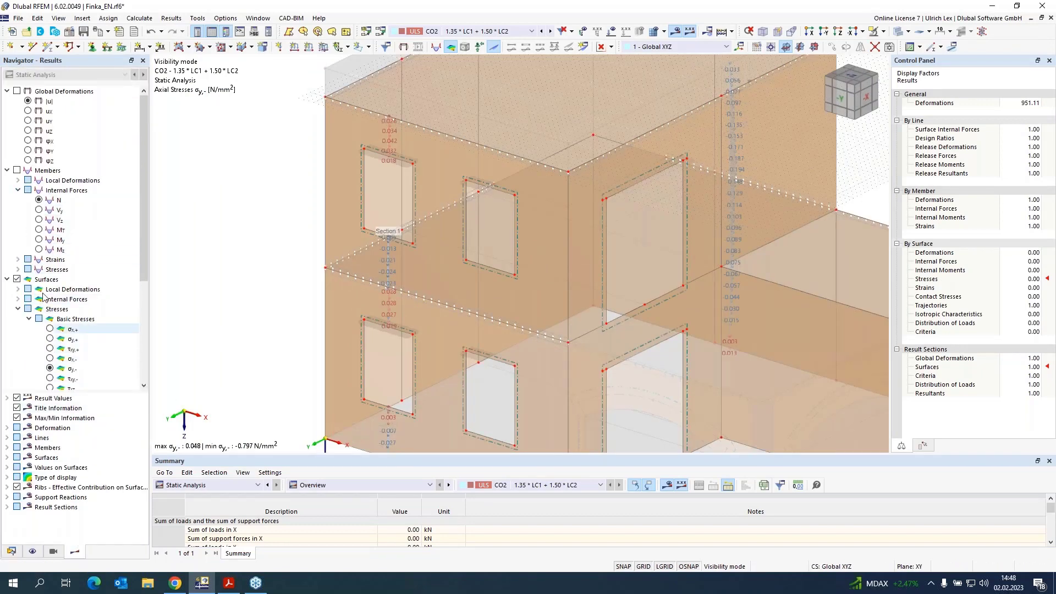
{"action": "left_click", "coordinate": [17, 308]}
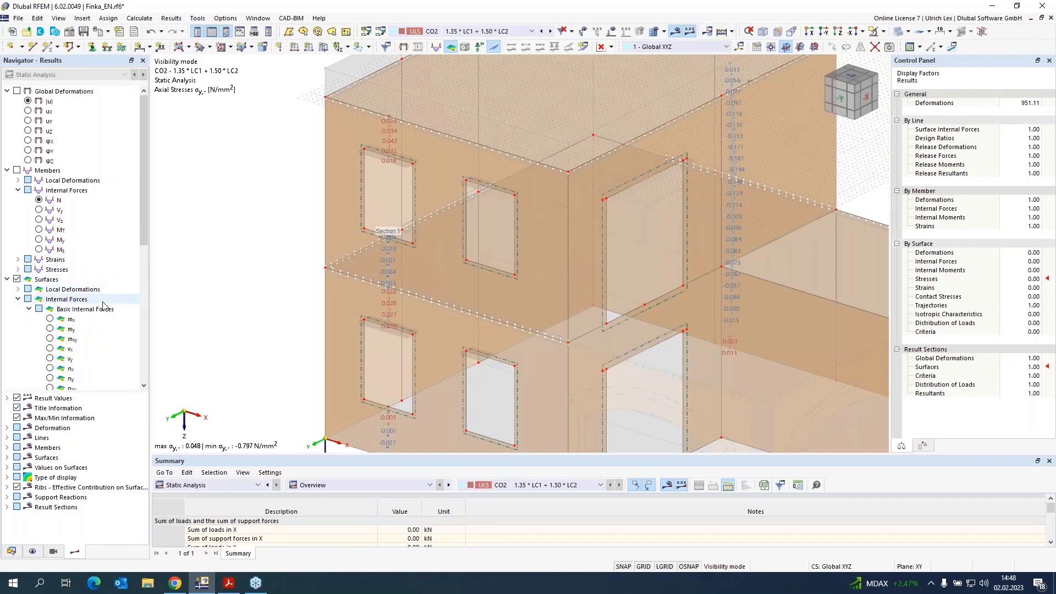
{"action": "left_click", "coordinate": [18, 298]}
{"action": "left_click", "coordinate": [50, 329]}
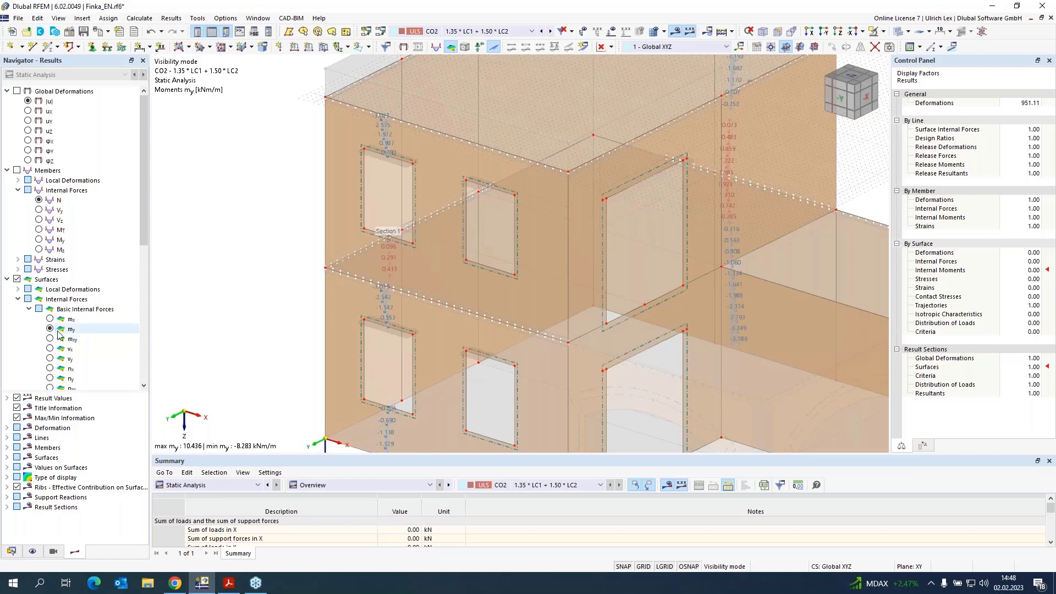
Step: Open the vertical wall line 144 and create a new member on it with member type Result Beam
{"action": "scroll", "coordinate": [367, 335], "scroll_direction": "up", "scroll_amount": 5}
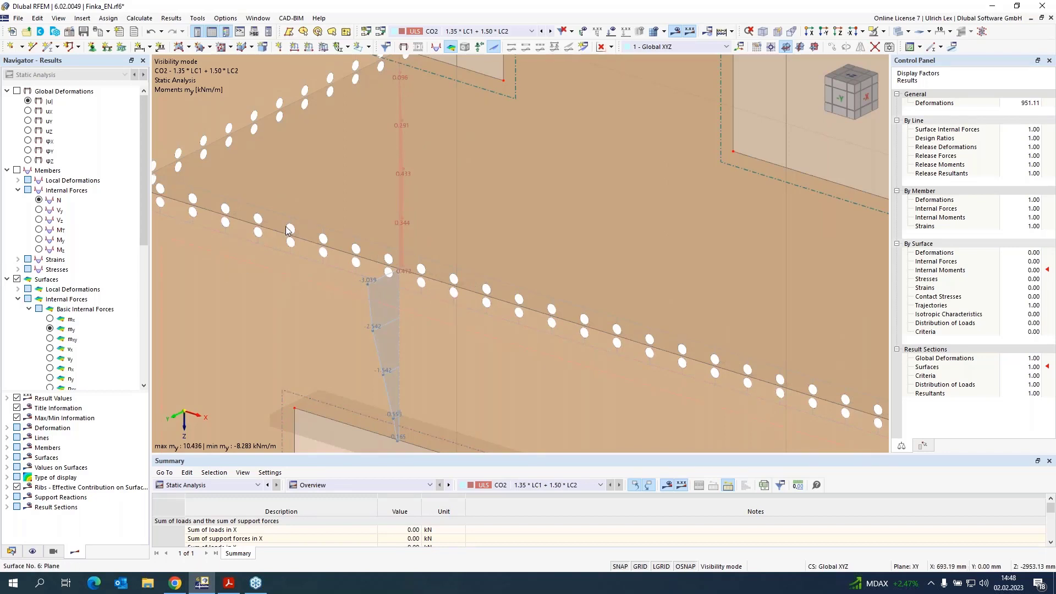
{"action": "scroll", "coordinate": [289, 229], "scroll_direction": "down", "scroll_amount": 10}
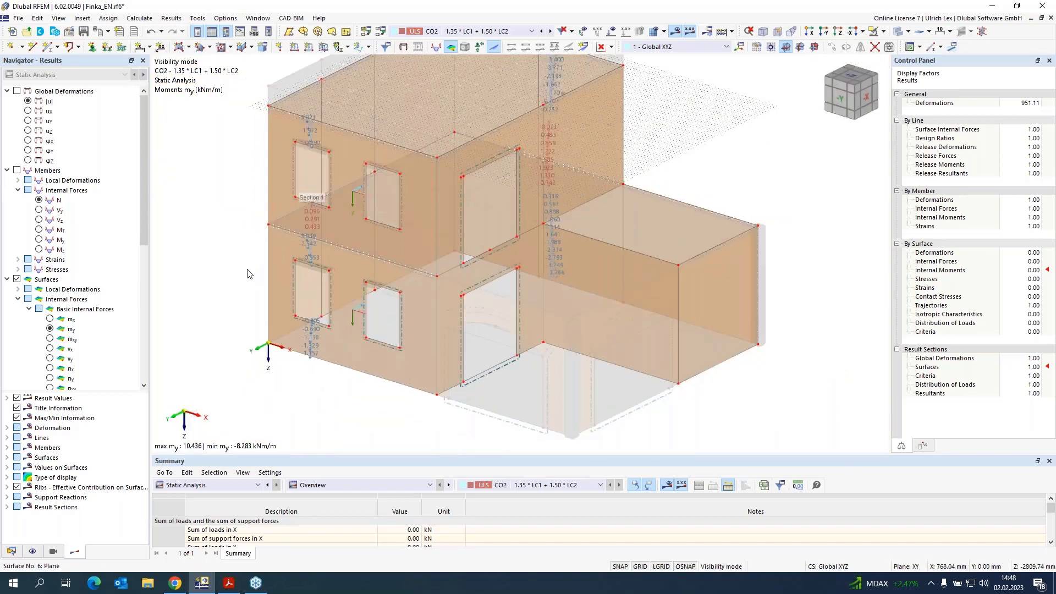
{"action": "middle_click_drag", "start_coordinate": [216, 306], "coordinate": [405, 328], "text": "ctrl"}
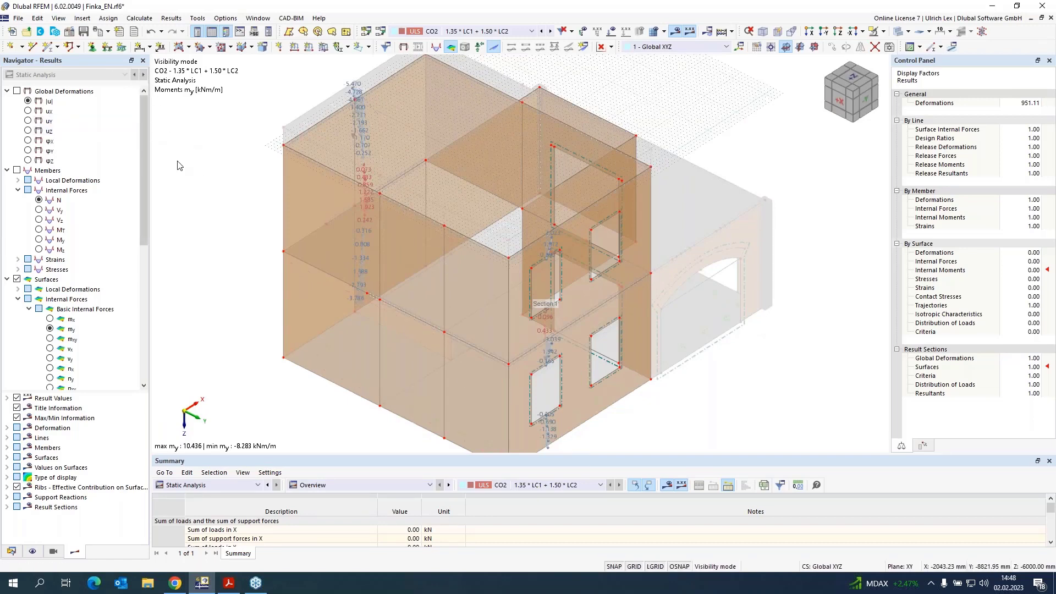
{"action": "double_click", "coordinate": [445, 395]}
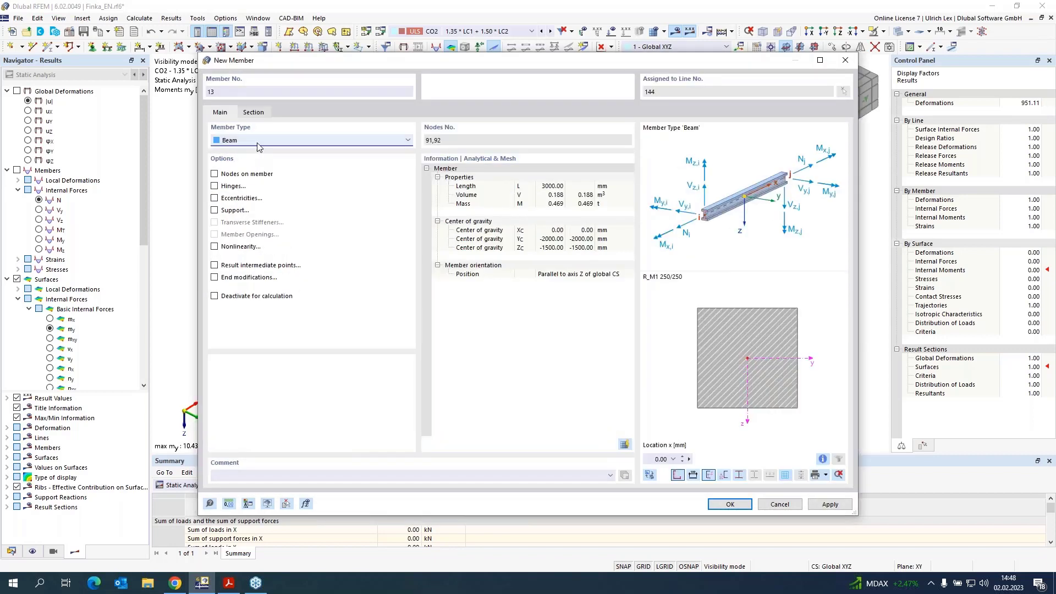
{"action": "left_click", "coordinate": [255, 142]}
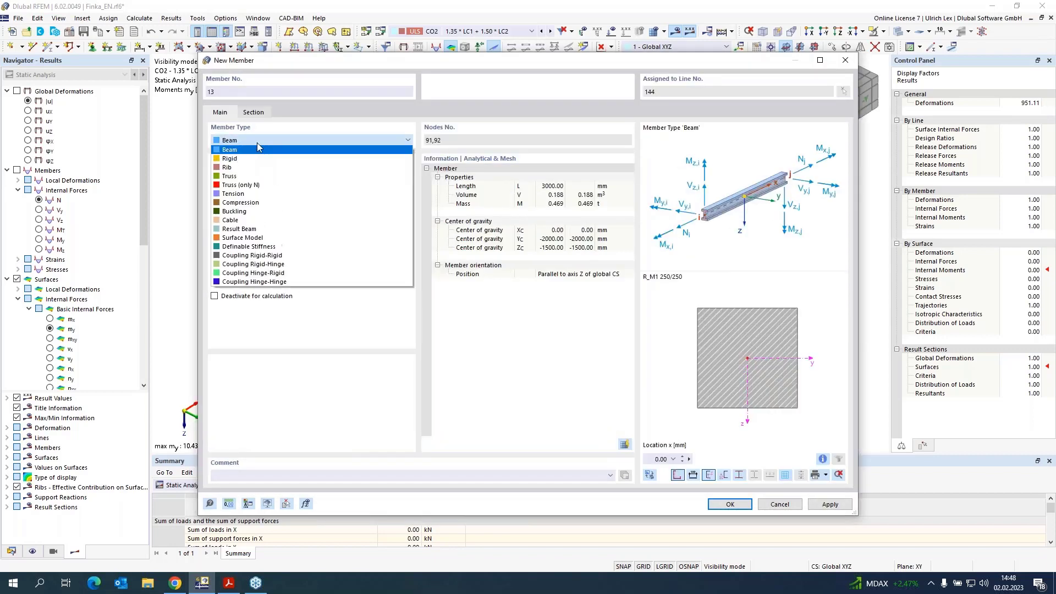
{"action": "left_click", "coordinate": [314, 229]}
{"action": "left_click", "coordinate": [260, 113]}
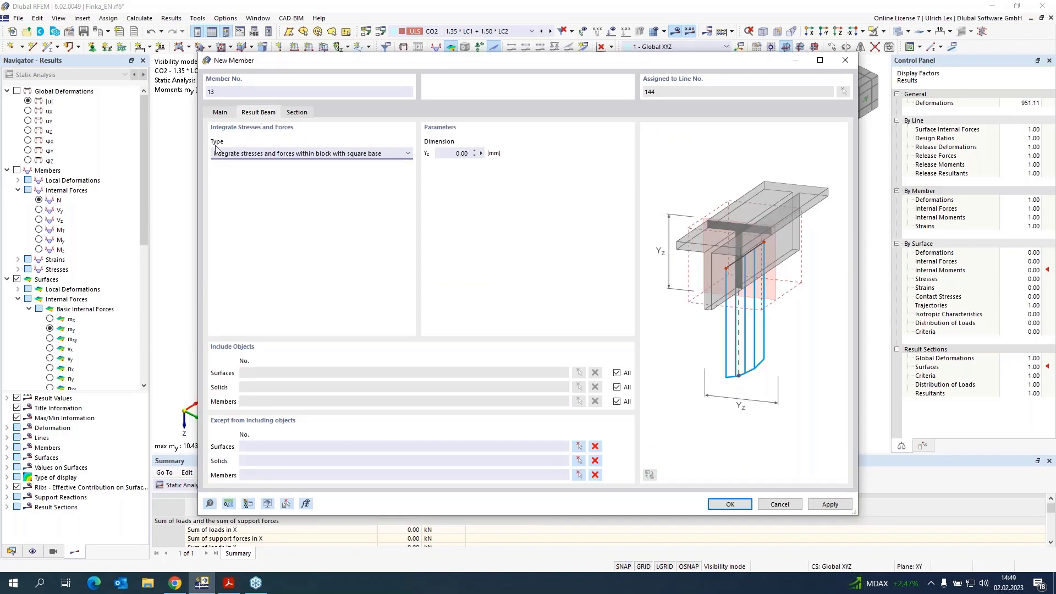
Step: Keep integration within a block with square base and set the result beam's dimension Yz to 1000 mm
{"action": "left_click", "coordinate": [394, 155]}
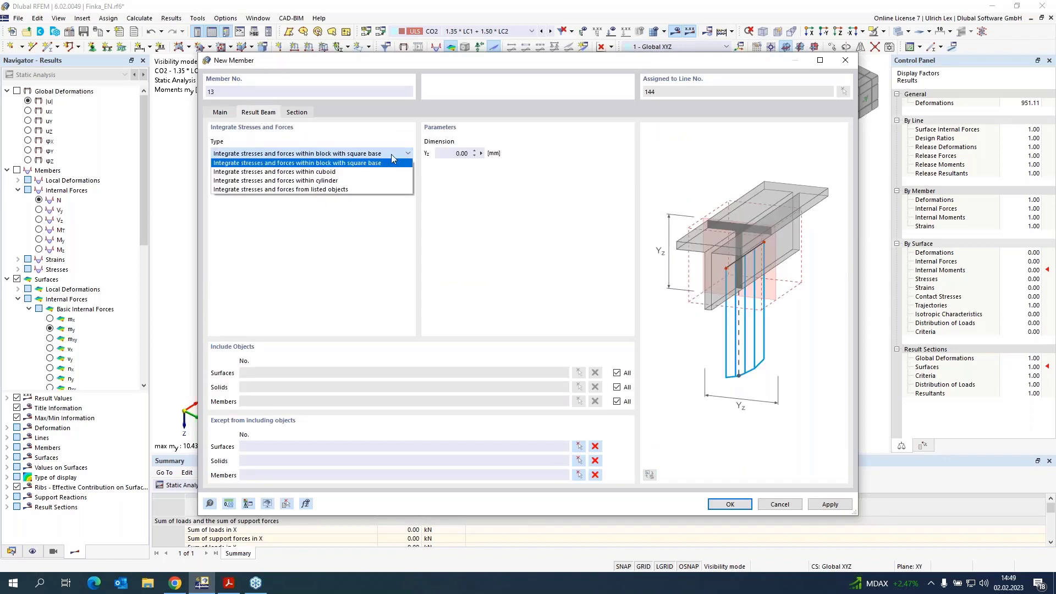
{"action": "left_click", "coordinate": [391, 154]}
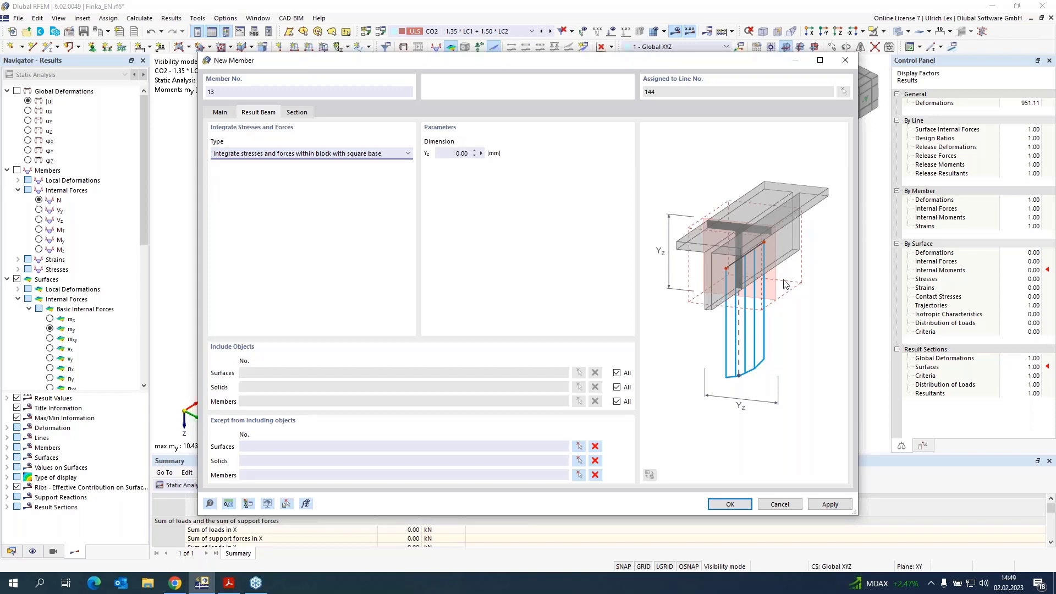
{"action": "left_click", "coordinate": [451, 154]}
Step: Restrict the result beam's included surfaces to surface 2 by picking that wall in the model
{"action": "left_click", "coordinate": [617, 373]}
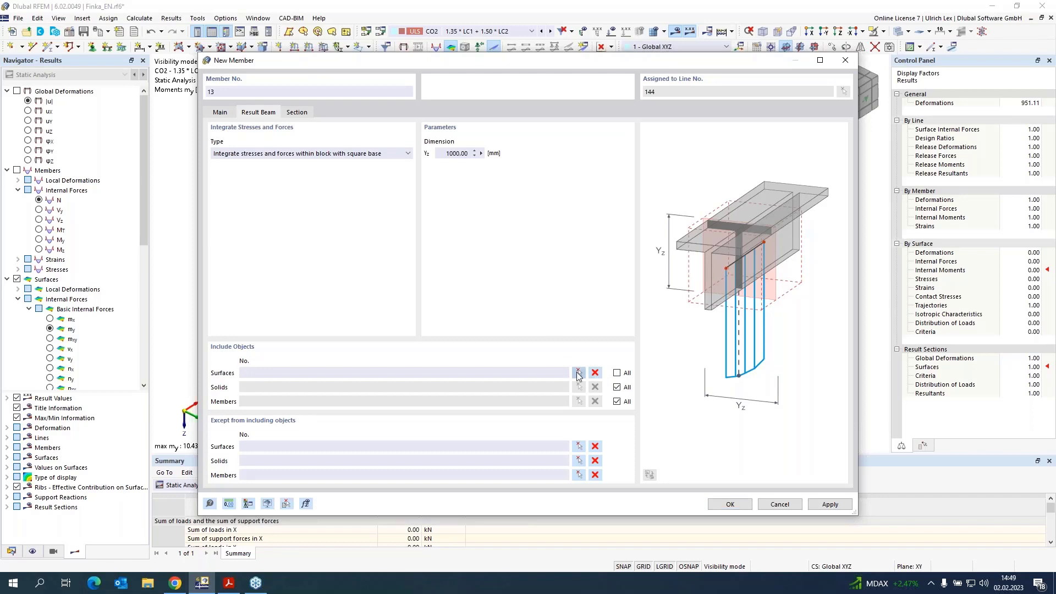
{"action": "left_click", "coordinate": [578, 374]}
{"action": "scroll", "coordinate": [483, 343], "scroll_direction": "up", "scroll_amount": 4}
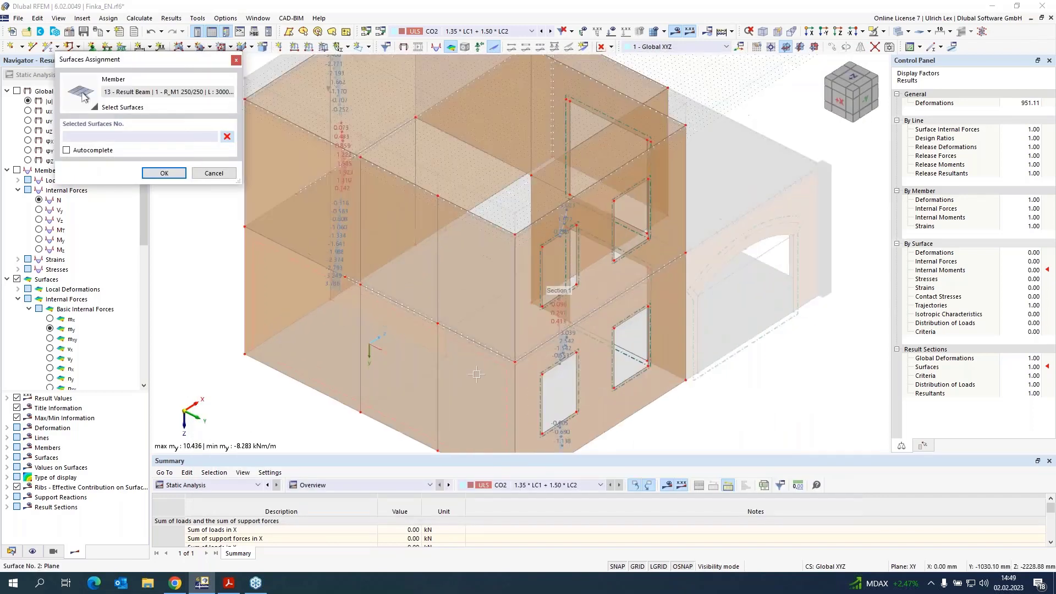
{"action": "left_click", "coordinate": [483, 343]}
{"action": "left_click", "coordinate": [154, 175]}
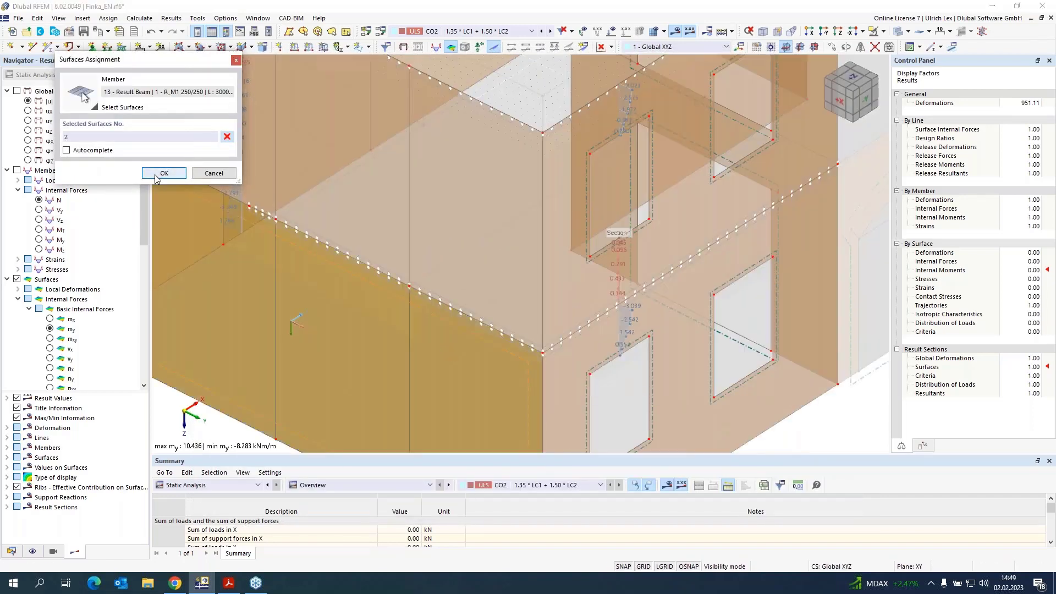
Step: Create a new rectangular section for the result beam with width b and height h of 50 mm
{"action": "left_click", "coordinate": [303, 116]}
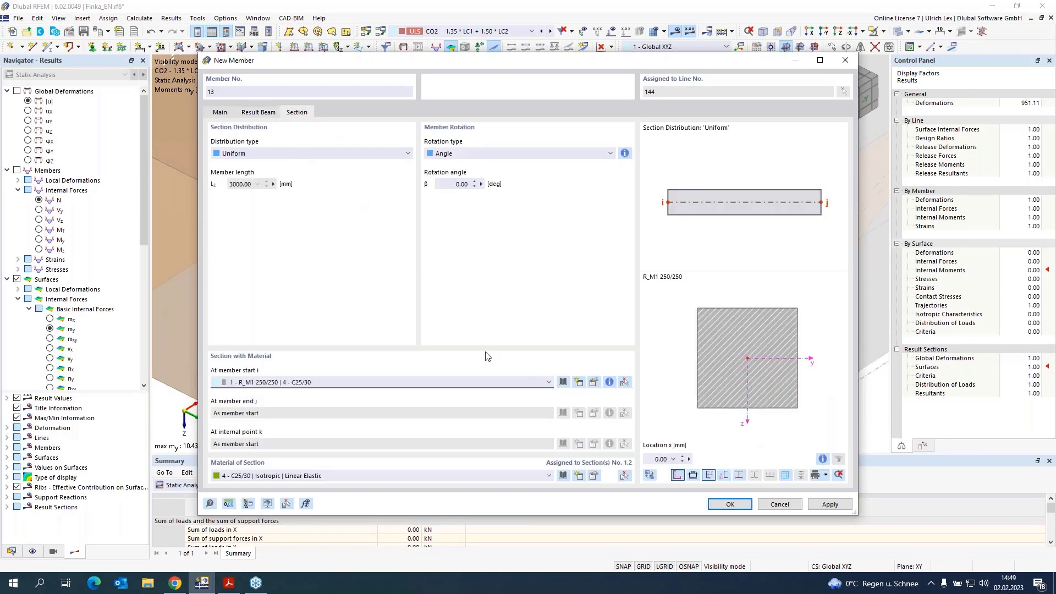
{"action": "left_click", "coordinate": [580, 382]}
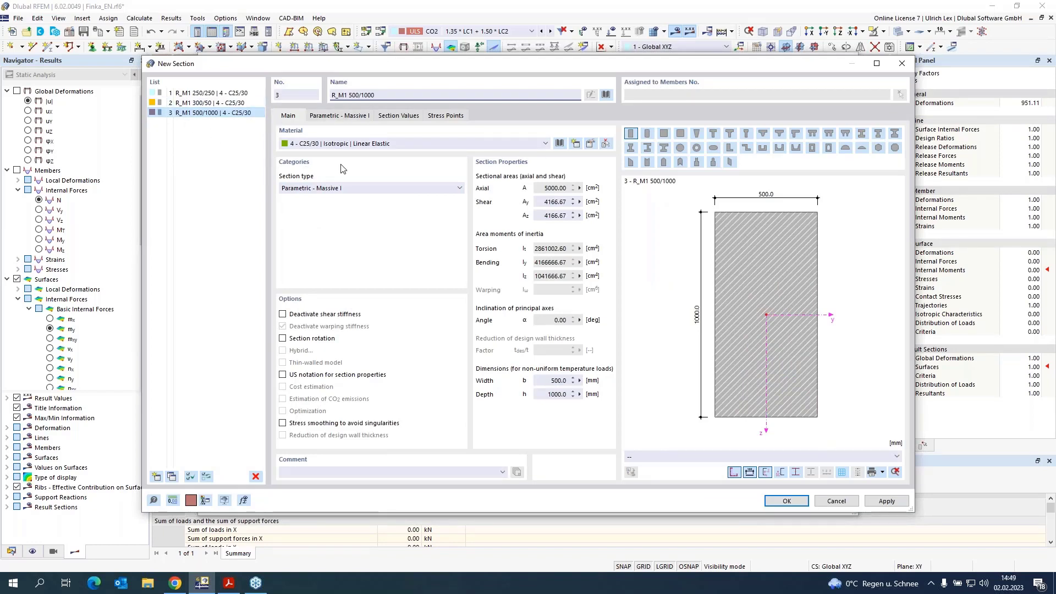
{"action": "left_click", "coordinate": [358, 116]}
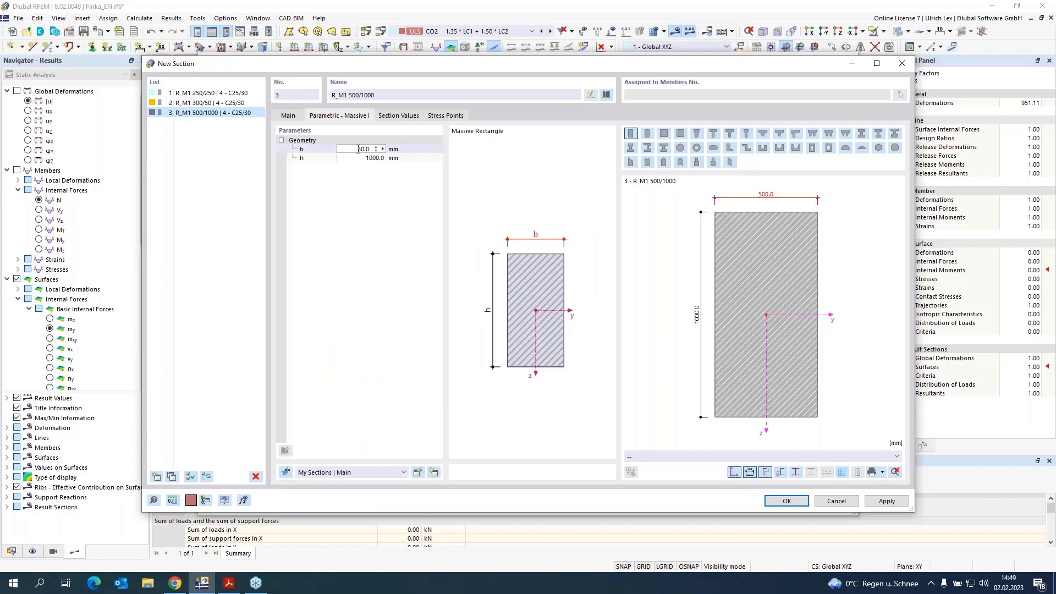
{"action": "key", "text": "Tab"}
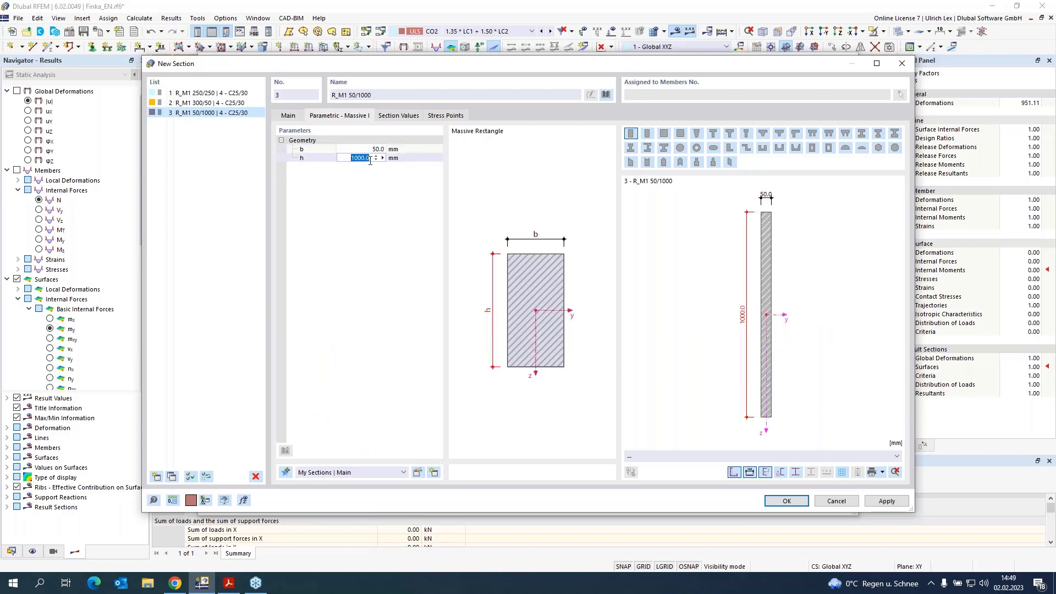
{"action": "type", "text": "50"}
{"action": "key", "text": "Return"}
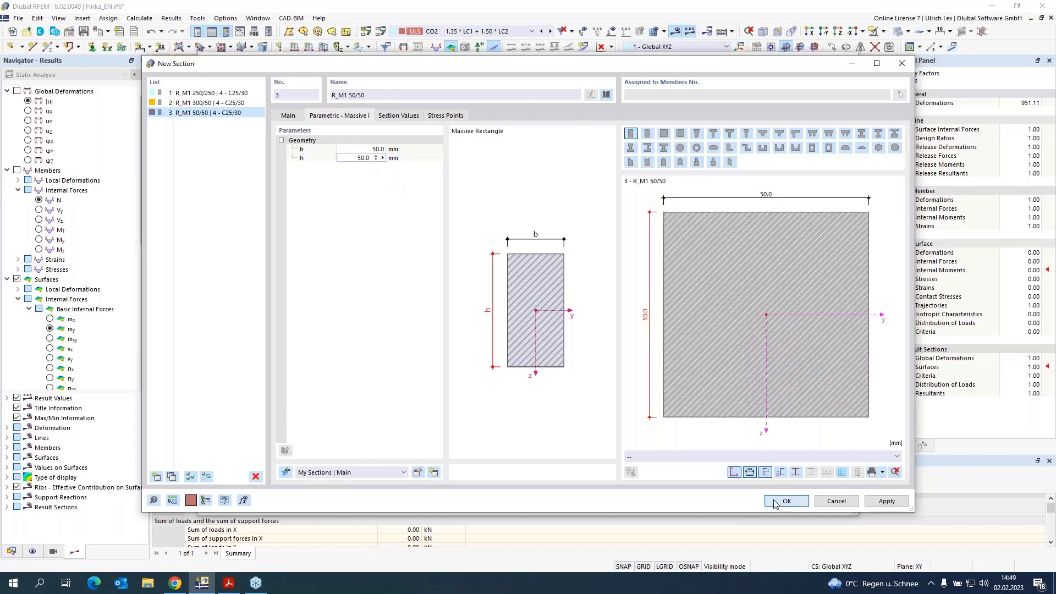
{"action": "left_click", "coordinate": [776, 503]}
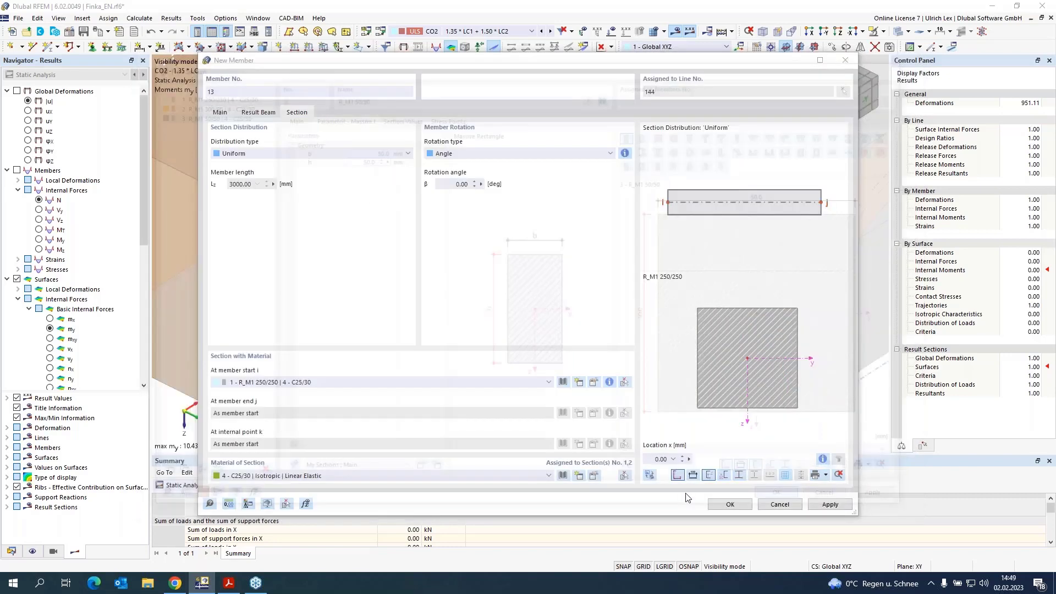
Step: Confirm the new result beam and the edited line, and save the model
{"action": "left_click", "coordinate": [739, 505]}
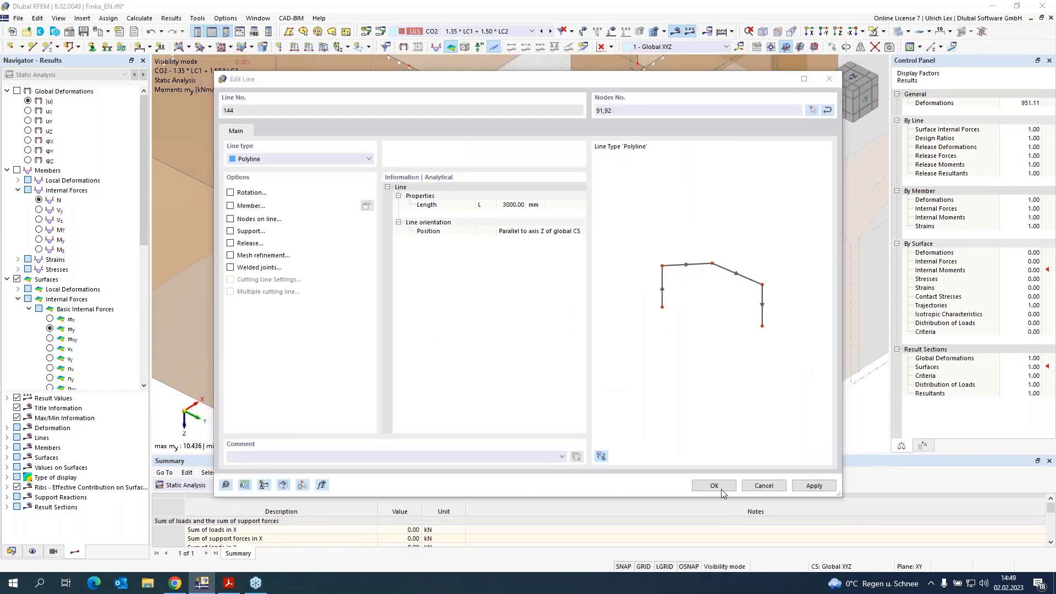
{"action": "left_click", "coordinate": [714, 485]}
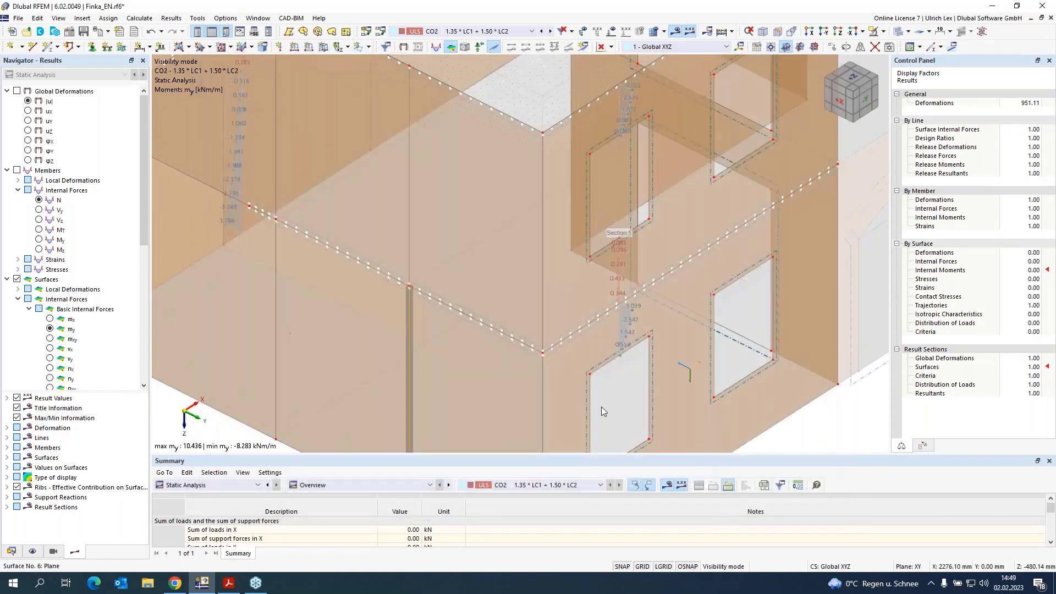
{"action": "key", "text": "ctrl+s"}
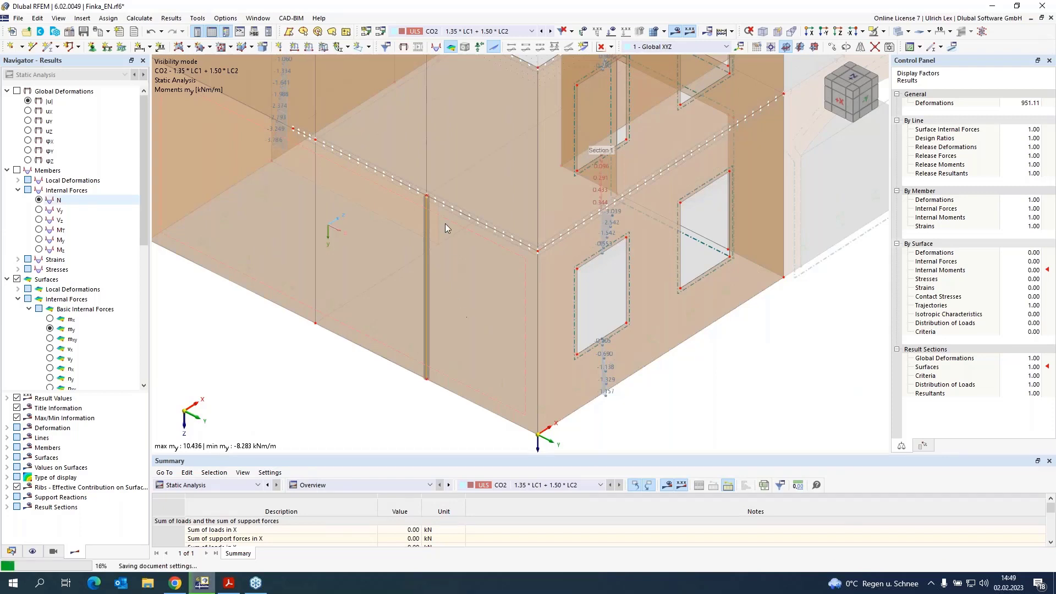
Step: Switch on member results and display the internal moment My of members
{"action": "left_click", "coordinate": [17, 170]}
{"action": "left_click", "coordinate": [8, 170]}
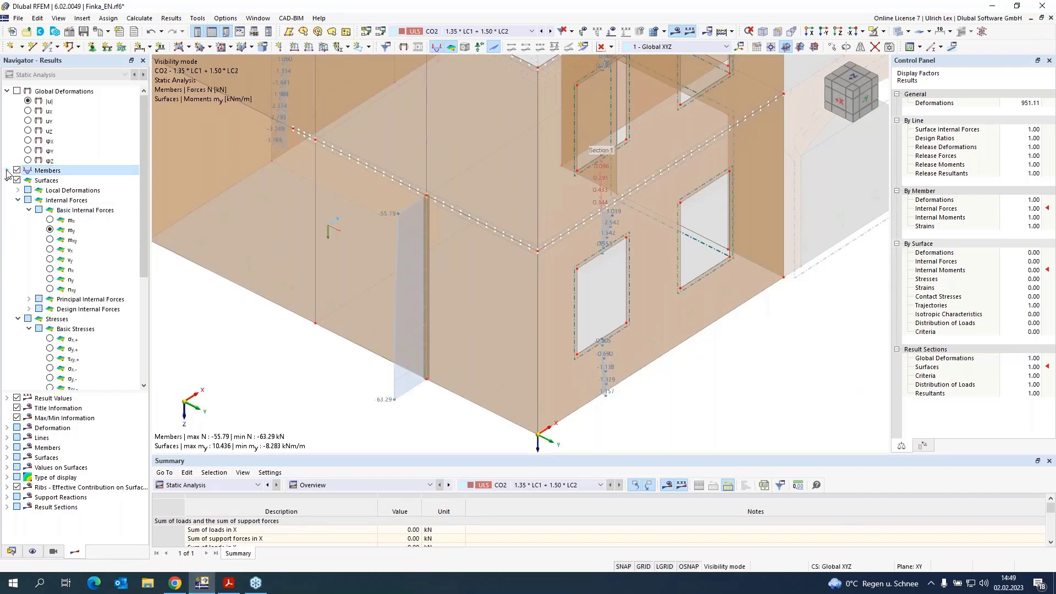
{"action": "left_click", "coordinate": [8, 170]}
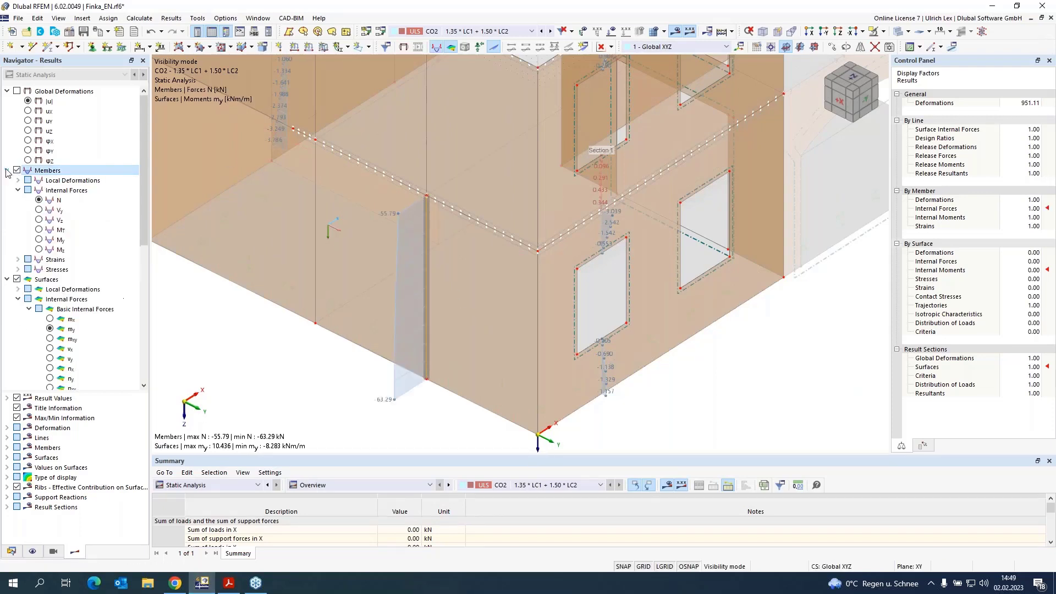
{"action": "left_click", "coordinate": [39, 240]}
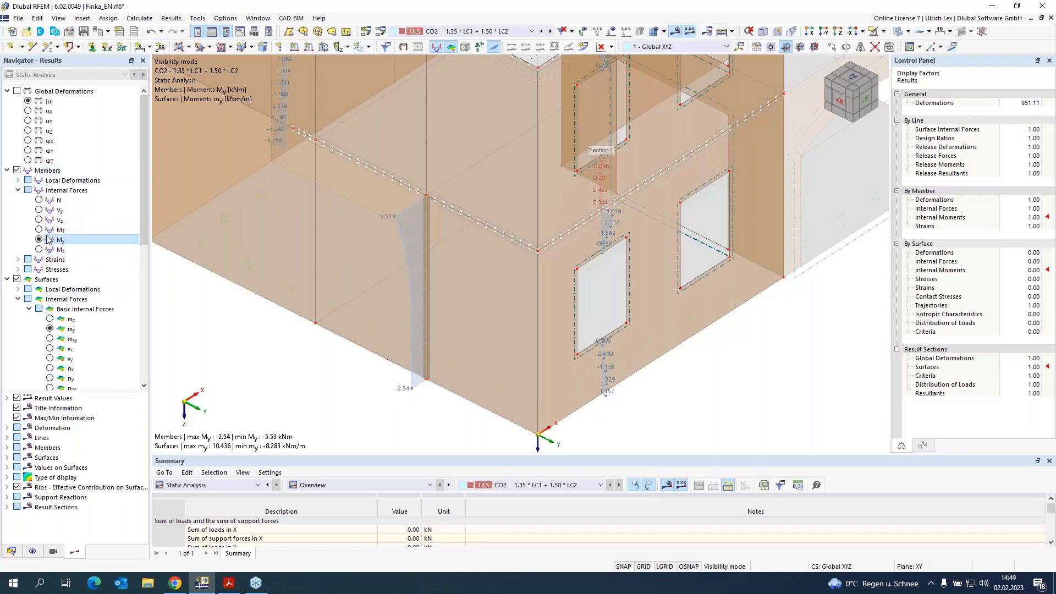
Step: Create a Result Beam member on vertical line 145 integrating within a square-base block with Yz of 1000 mm
{"action": "double_click", "coordinate": [426, 144]}
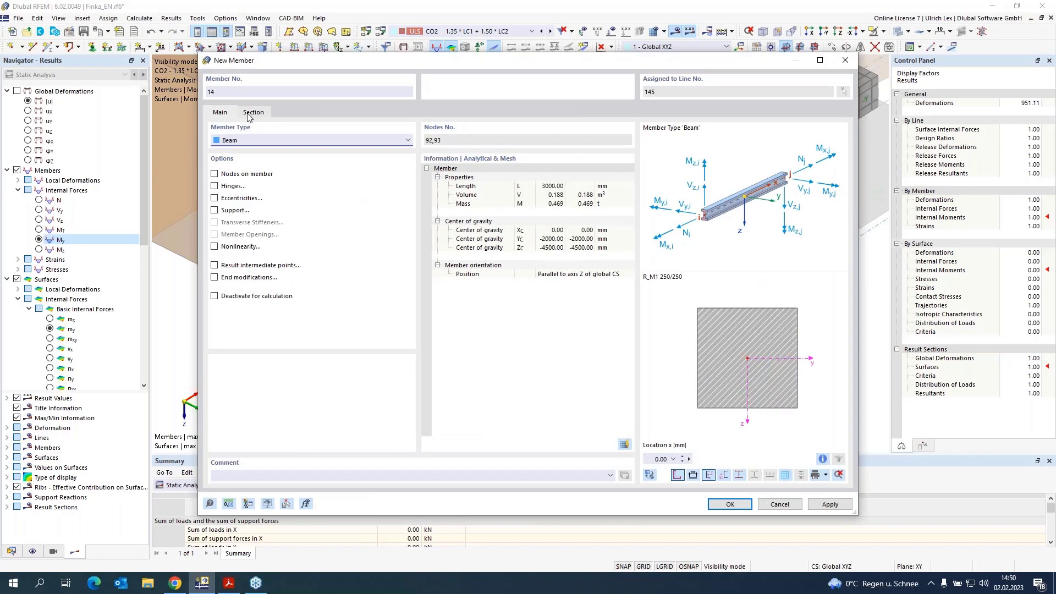
{"action": "left_click", "coordinate": [251, 113]}
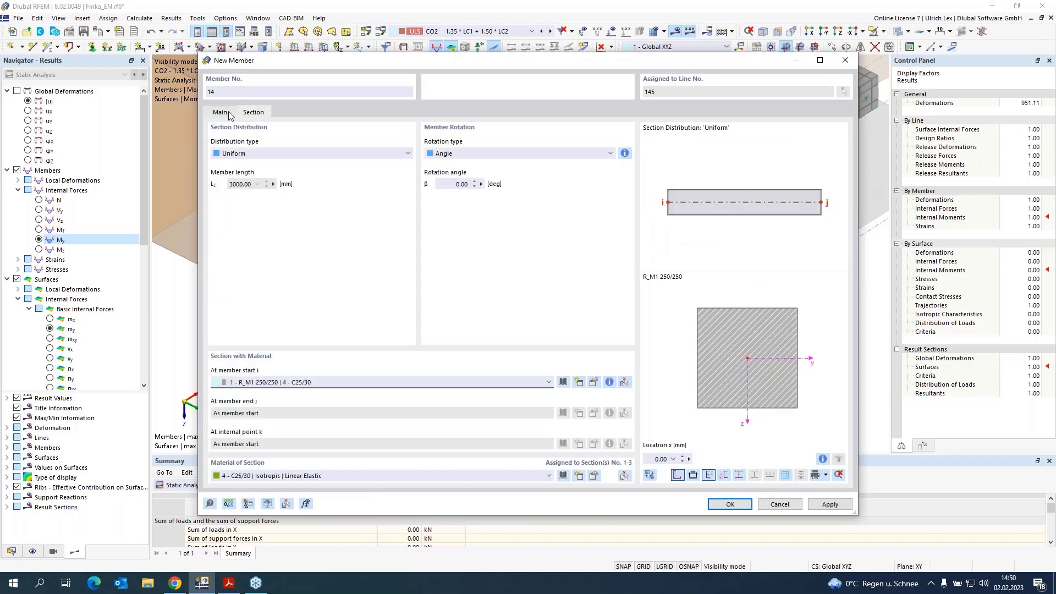
{"action": "left_click", "coordinate": [230, 113]}
{"action": "left_click", "coordinate": [275, 141]}
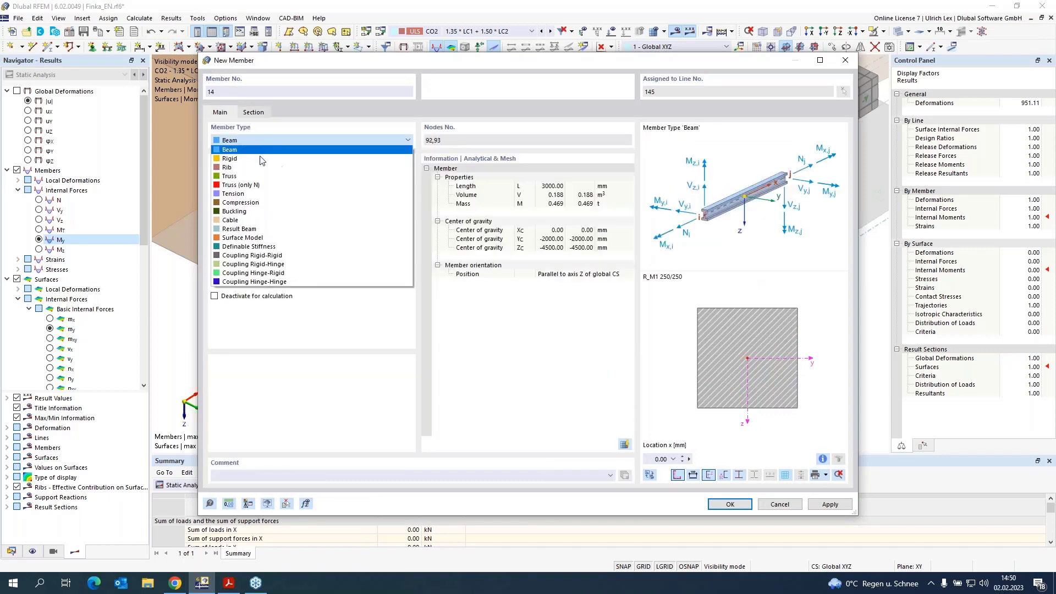
{"action": "left_click", "coordinate": [275, 228]}
{"action": "left_click", "coordinate": [258, 112]}
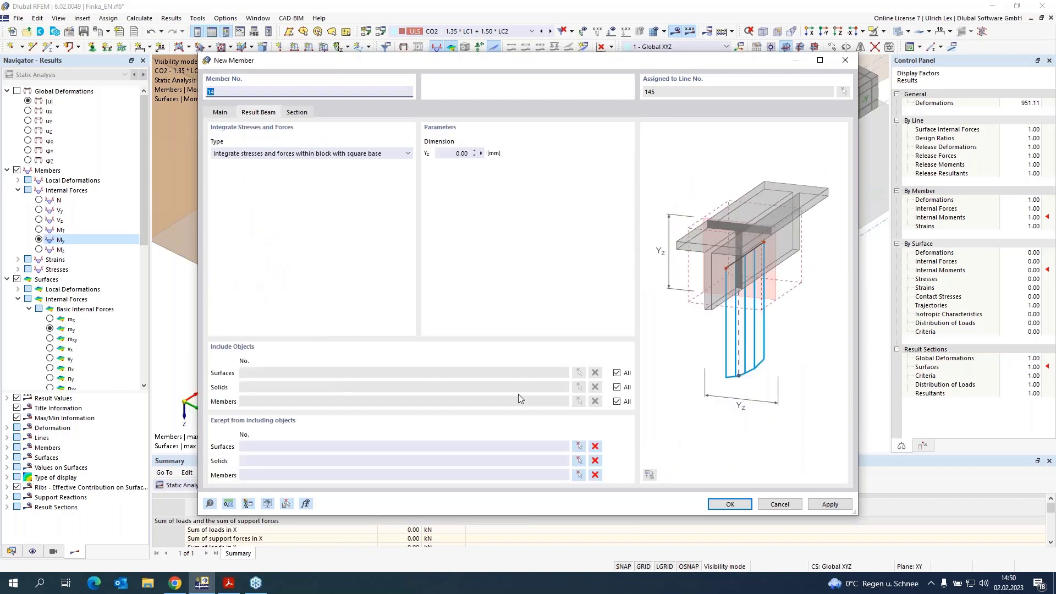
{"action": "left_click", "coordinate": [455, 153]}
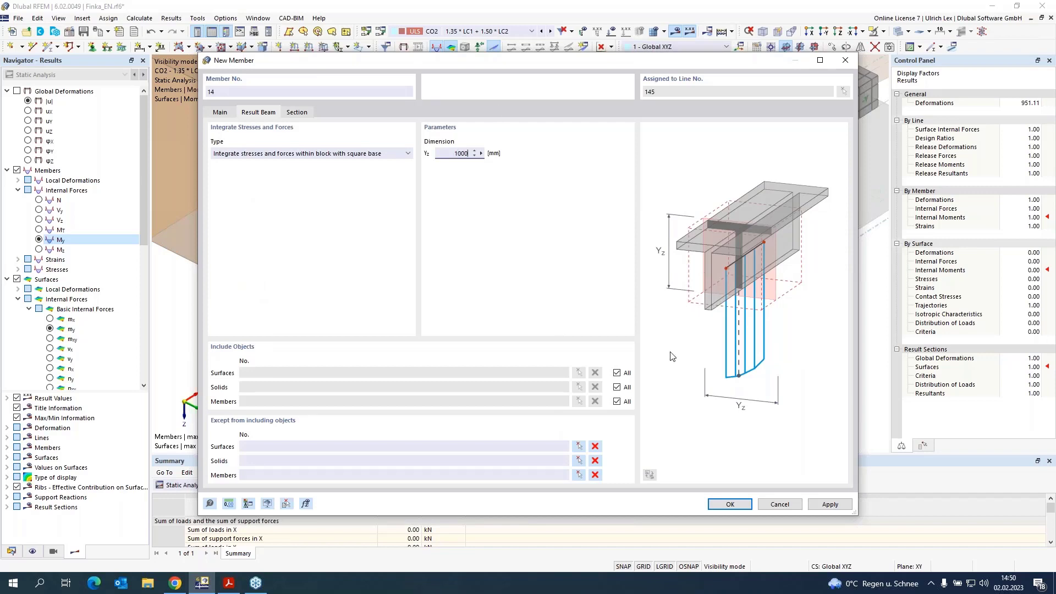
Step: Restrict the result beam's included surfaces to surface 10 picked in the model and confirm the member and line
{"action": "left_click", "coordinate": [617, 372]}
{"action": "left_click", "coordinate": [582, 373]}
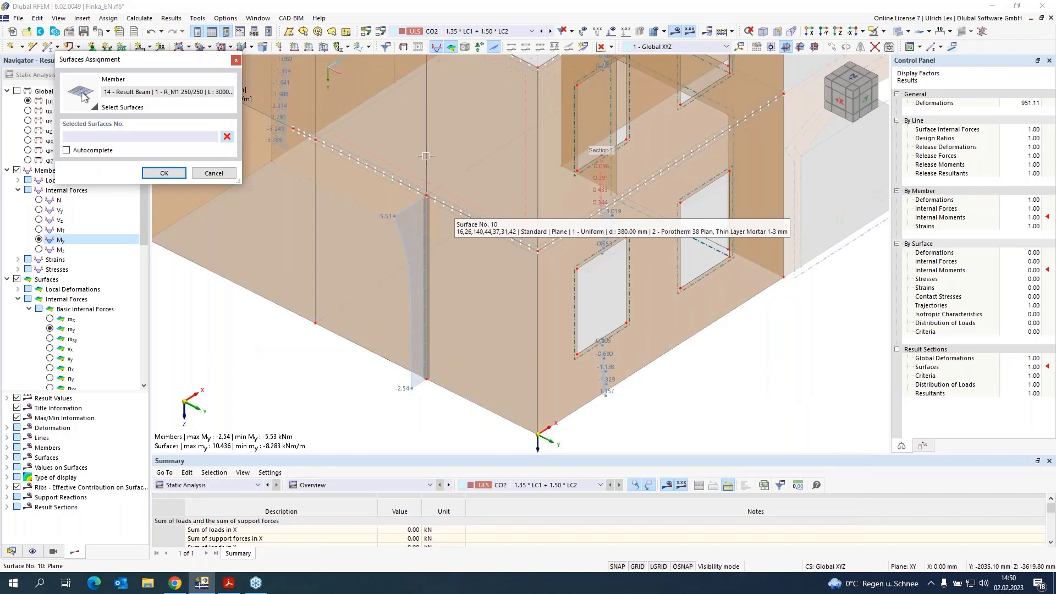
{"action": "left_click", "coordinate": [426, 156]}
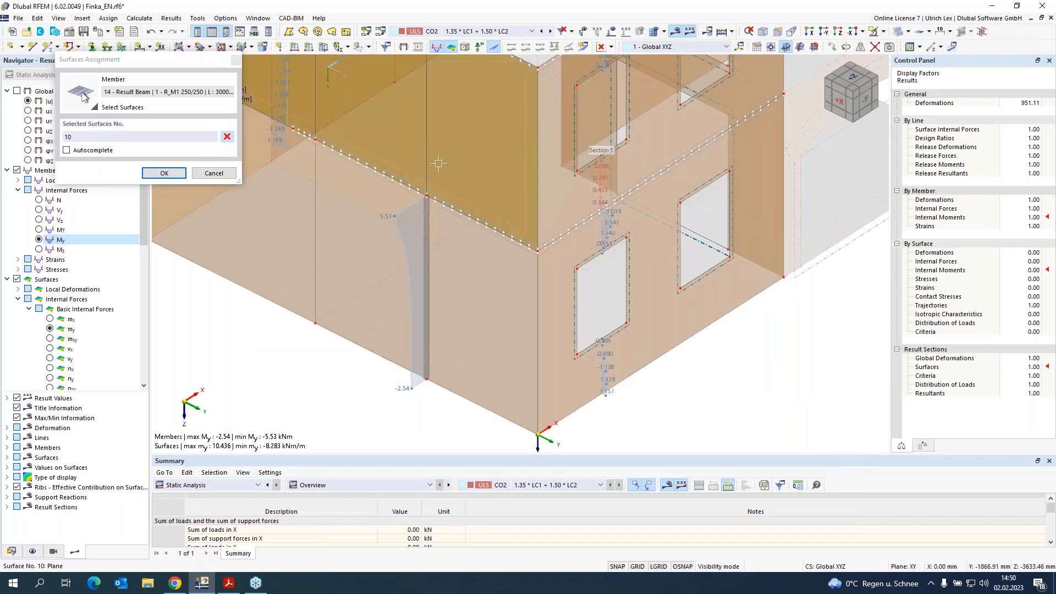
{"action": "left_click", "coordinate": [164, 173]}
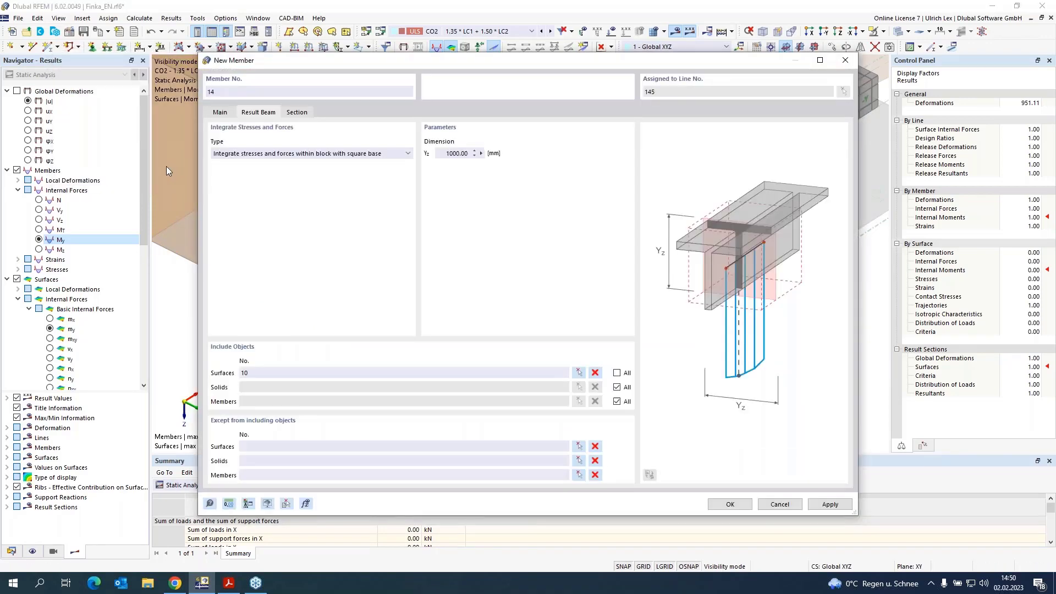
{"action": "left_click", "coordinate": [721, 505]}
{"action": "left_click", "coordinate": [712, 488]}
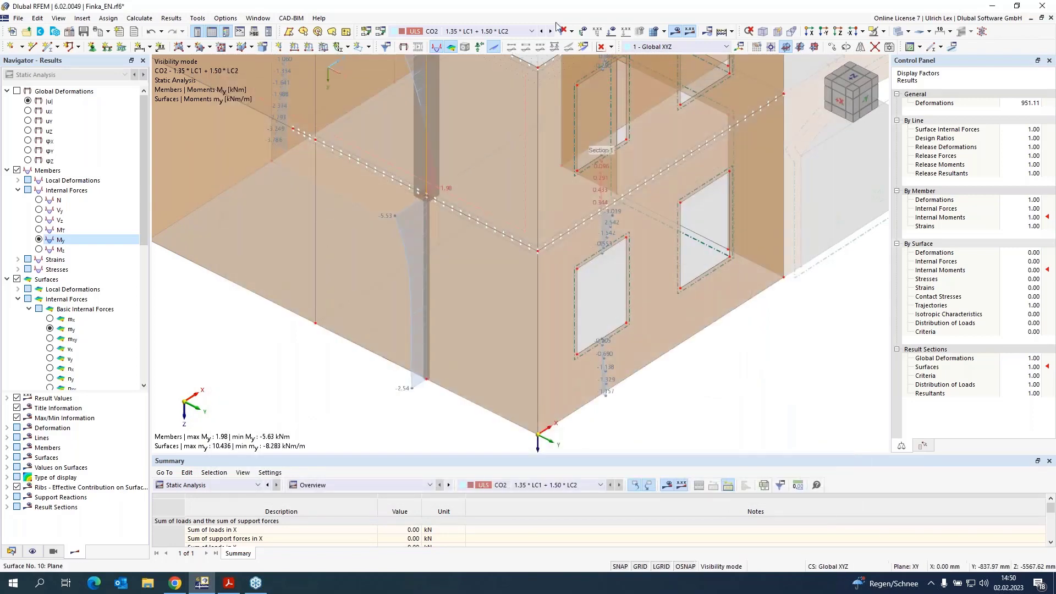
Step: Switch the model display to wireframe and cancel the visibility mode to show all objects
{"action": "left_click", "coordinate": [898, 31]}
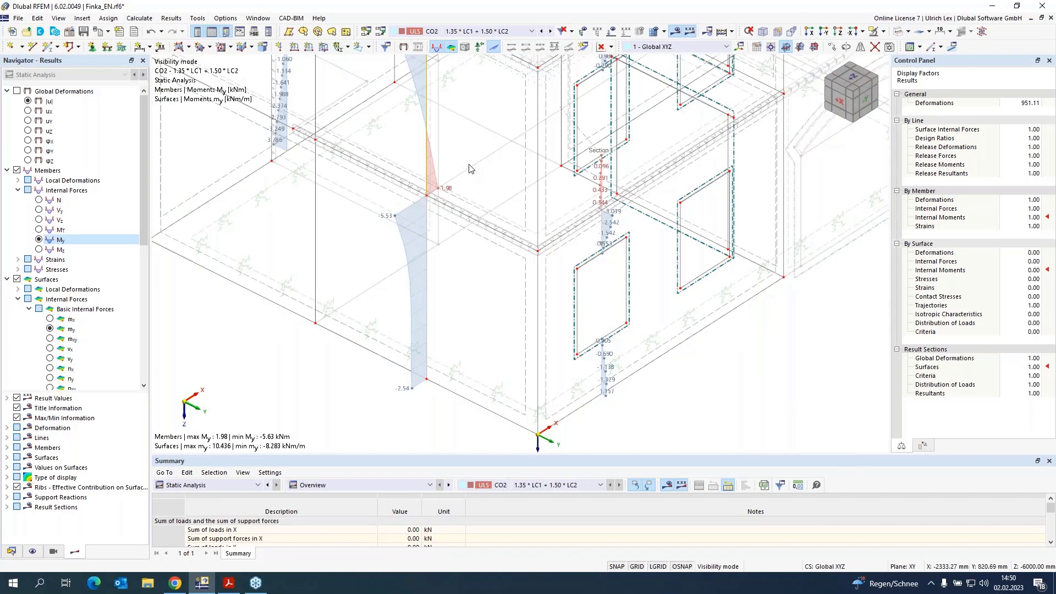
{"action": "scroll", "coordinate": [472, 168], "scroll_direction": "up", "scroll_amount": 2}
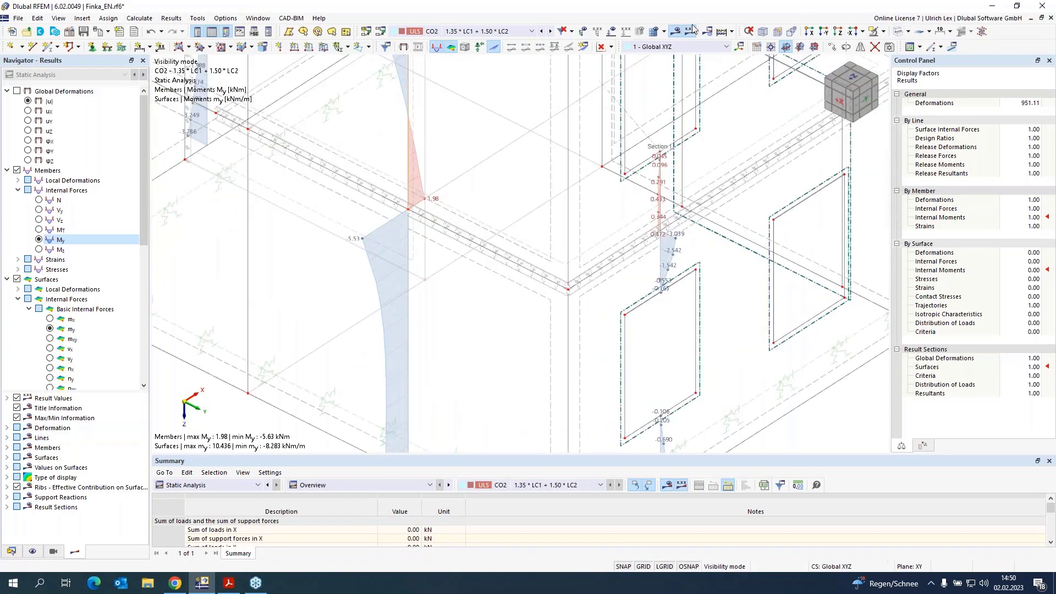
{"action": "left_click", "coordinate": [875, 32]}
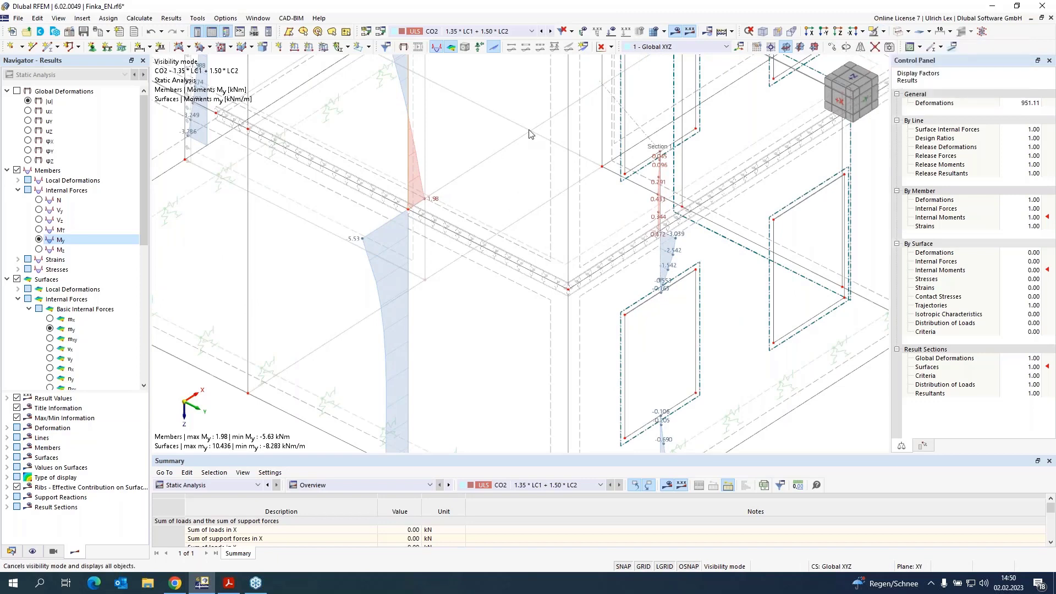
Step: Create a Result Beam member on line 147 integrating within a square-base block with Yz of 1000 mm
{"action": "double_click", "coordinate": [461, 175]}
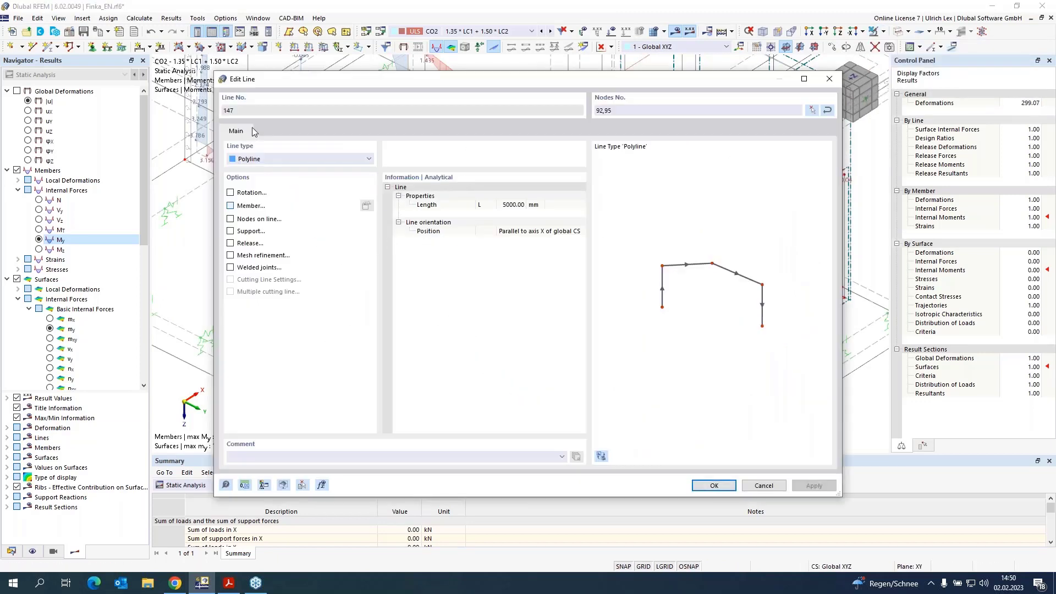
{"action": "left_click", "coordinate": [254, 112]}
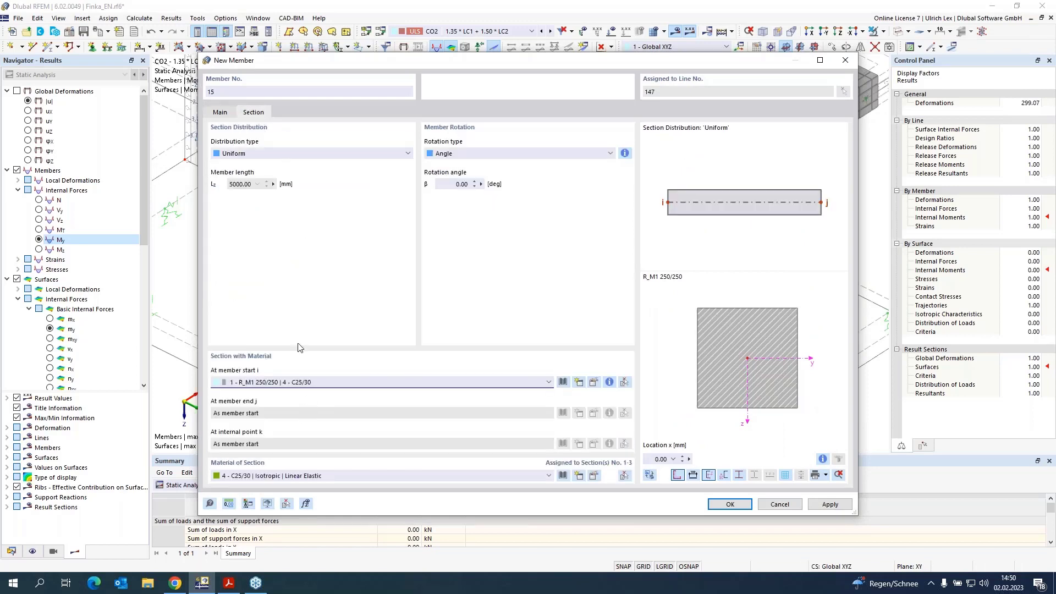
{"action": "left_click", "coordinate": [221, 113]}
{"action": "left_click", "coordinate": [250, 141]}
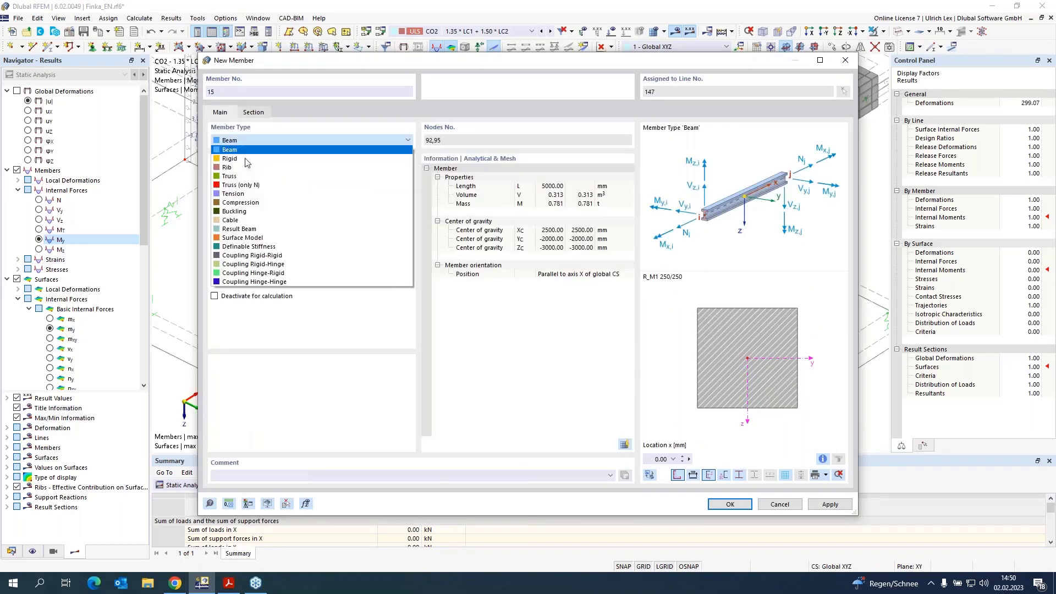
{"action": "left_click", "coordinate": [268, 232]}
{"action": "left_click", "coordinate": [259, 113]}
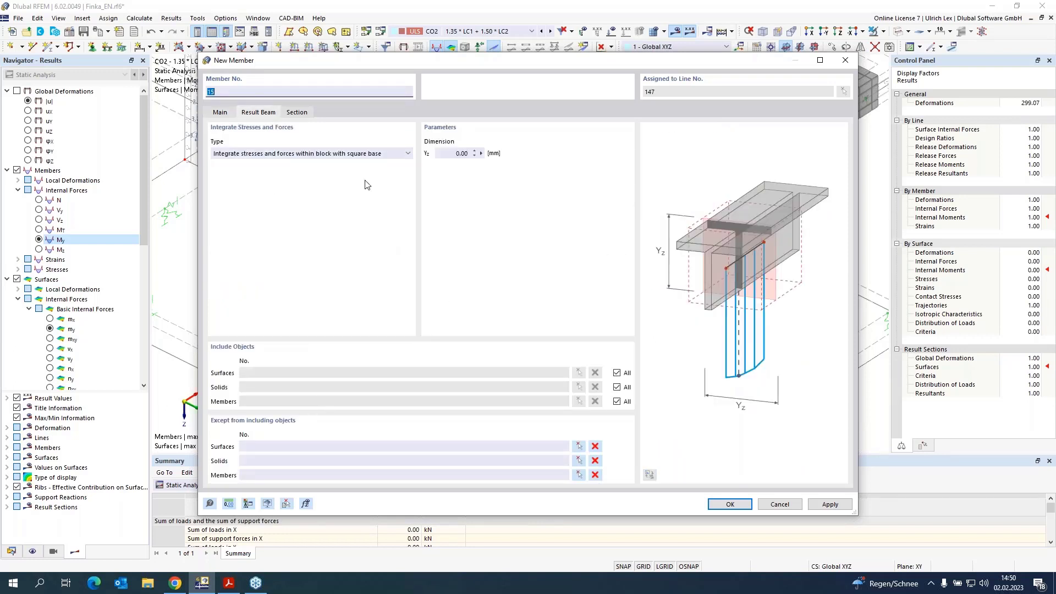
{"action": "left_click", "coordinate": [455, 153]}
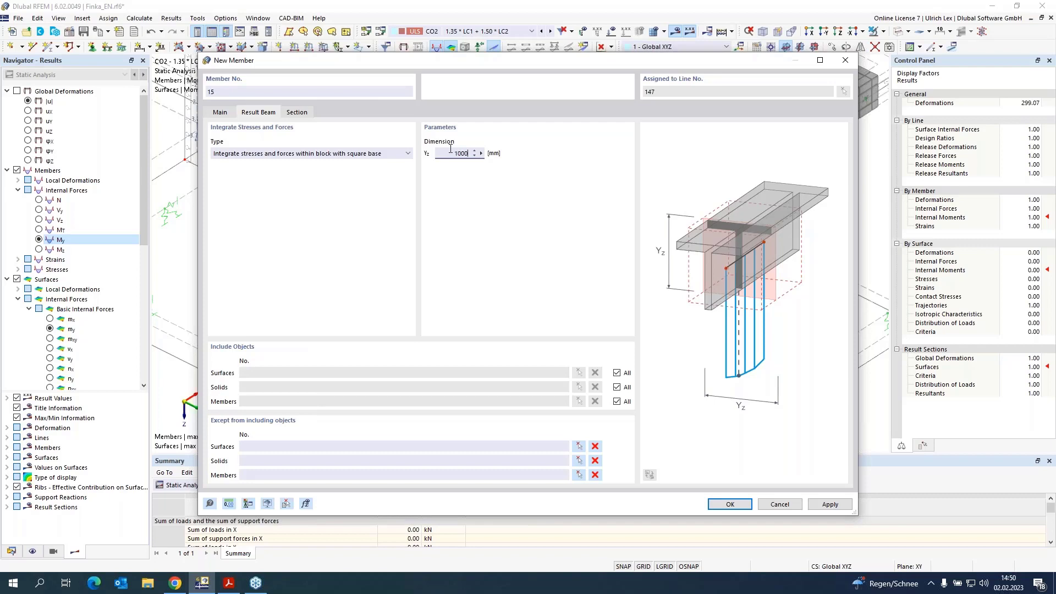
Step: Limit the result beam's included surfaces to surface 15 picked in the model, and confirm the member and the line
{"action": "left_click", "coordinate": [617, 374]}
{"action": "left_click", "coordinate": [578, 373]}
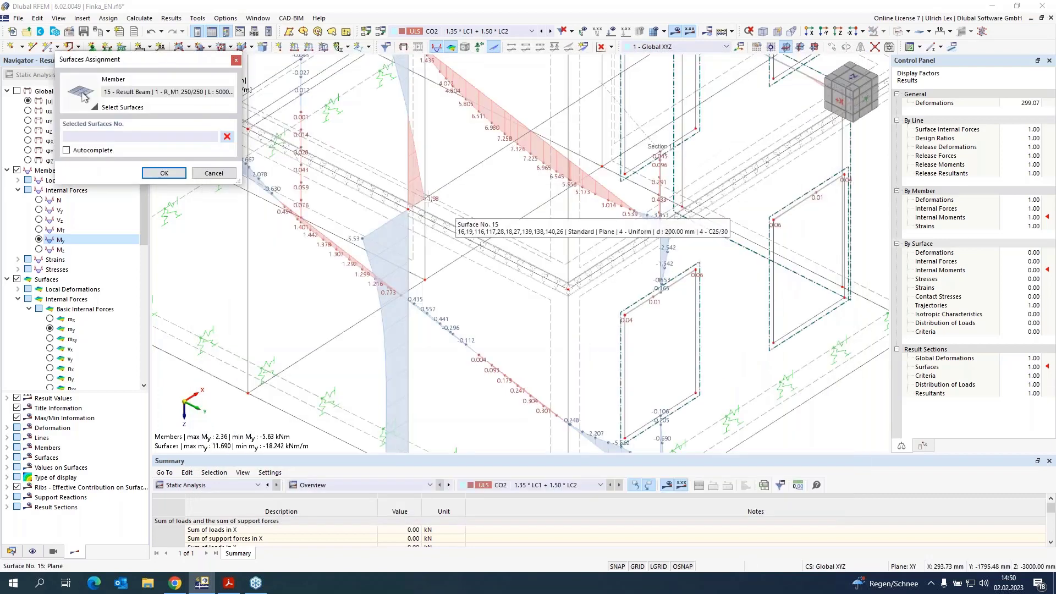
{"action": "scroll", "coordinate": [578, 274], "scroll_direction": "up", "scroll_amount": 3}
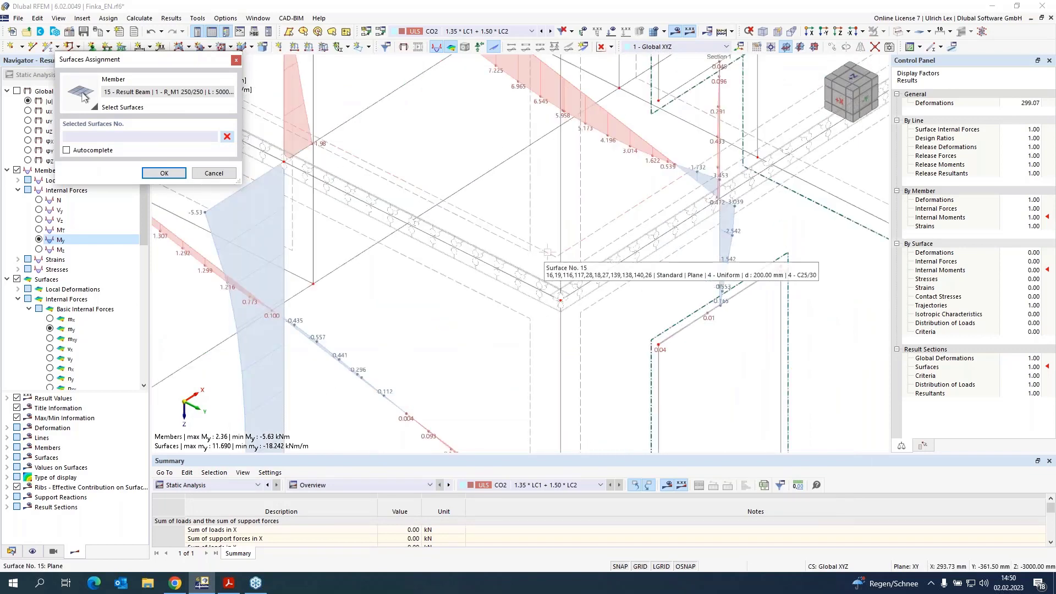
{"action": "left_click", "coordinate": [536, 247]}
{"action": "left_click", "coordinate": [165, 174]}
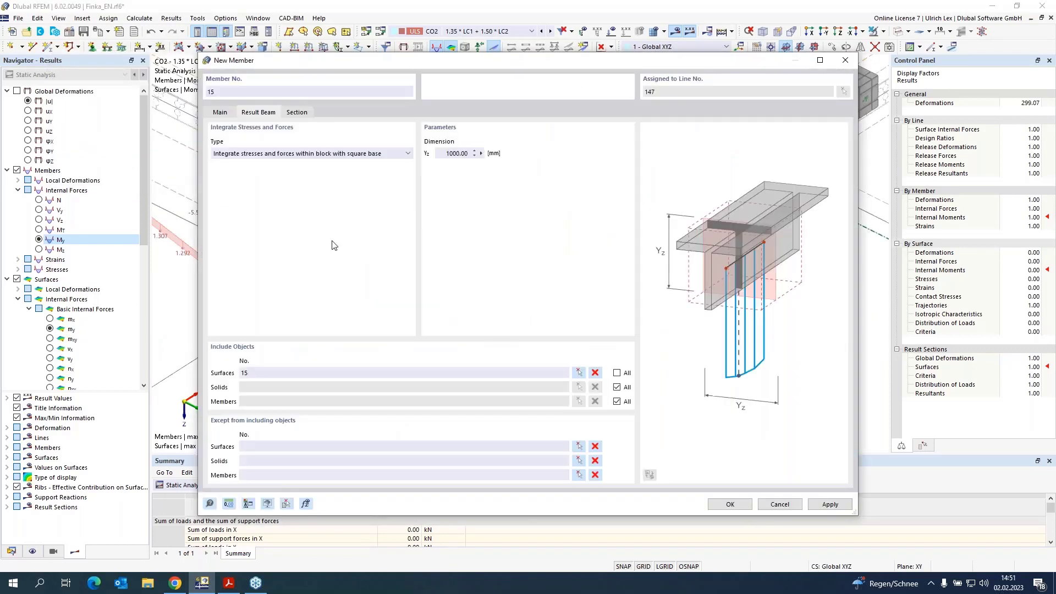
{"action": "left_click", "coordinate": [728, 504]}
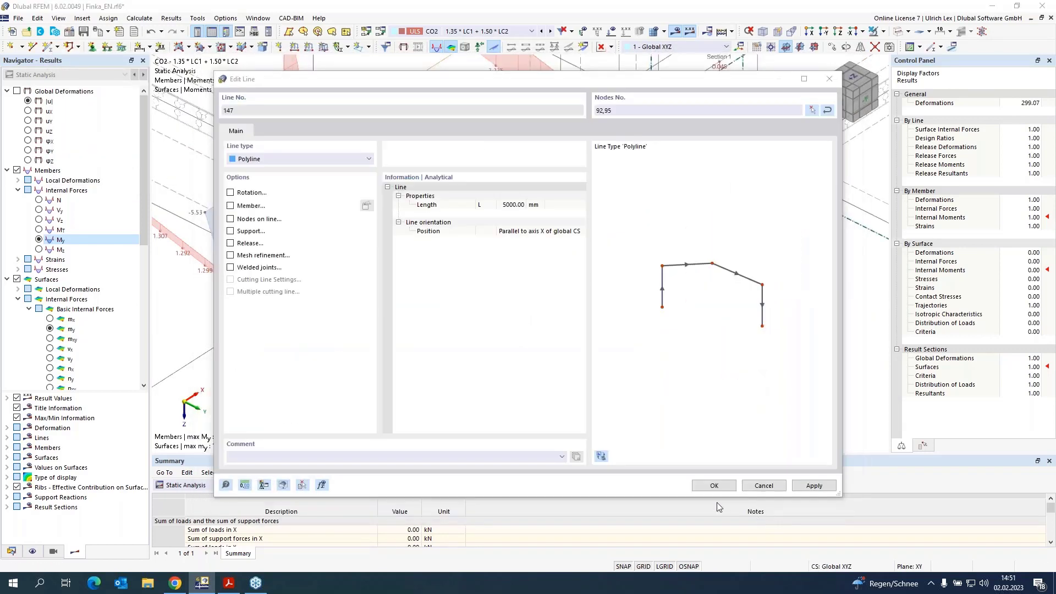
{"action": "left_click", "coordinate": [719, 486]}
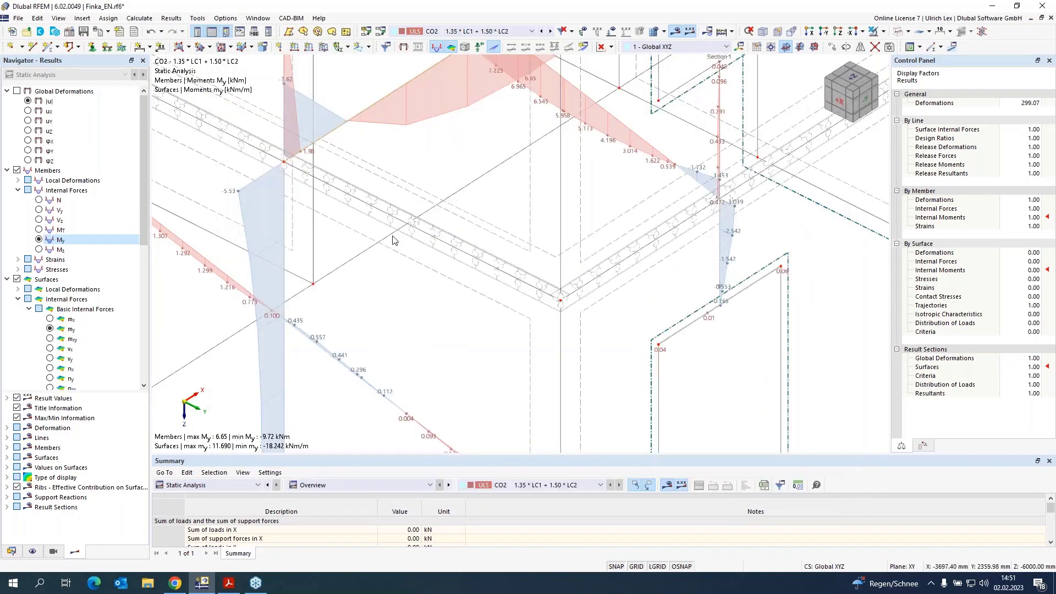
Step: Examine the My moment diagrams of the members and result beams across the whole building
{"action": "scroll", "coordinate": [311, 234], "scroll_direction": "down", "scroll_amount": 3}
{"action": "scroll", "coordinate": [312, 233], "scroll_direction": "up", "scroll_amount": 1}
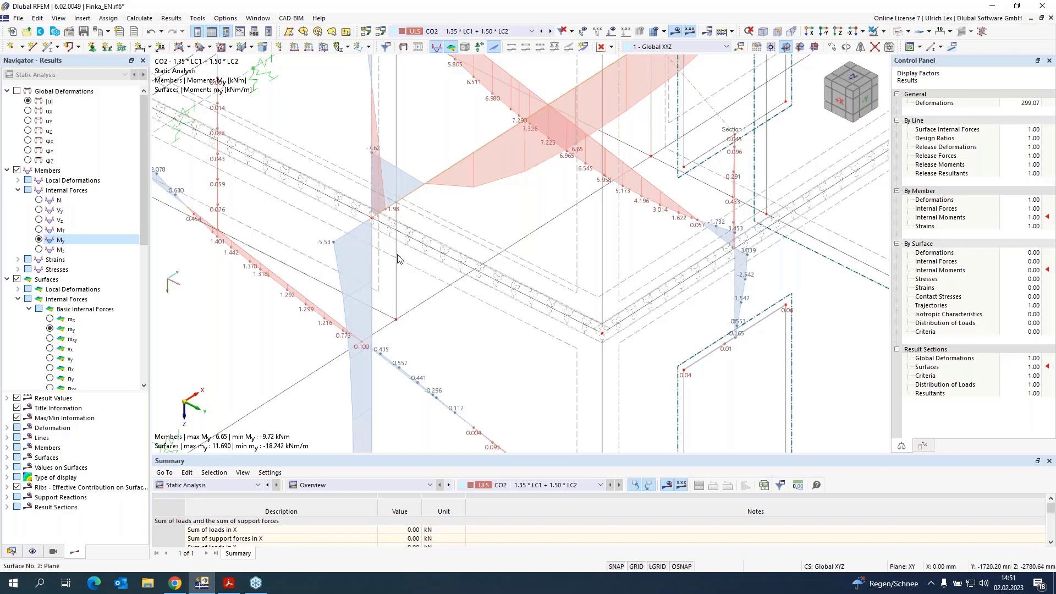
{"action": "scroll", "coordinate": [437, 279], "scroll_direction": "down", "scroll_amount": 3}
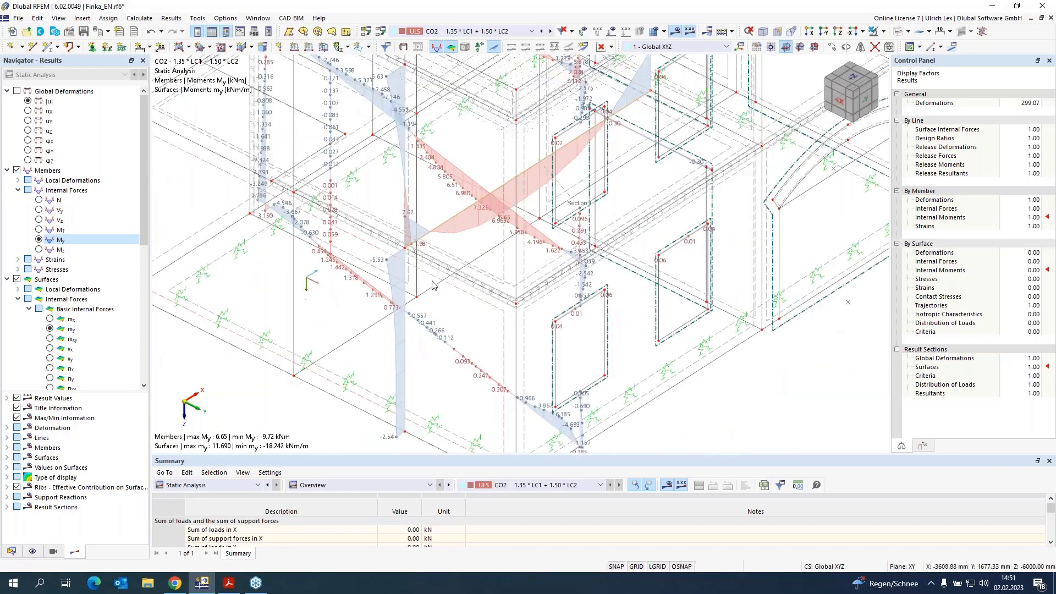
{"action": "scroll", "coordinate": [437, 292], "scroll_direction": "up", "scroll_amount": 1}
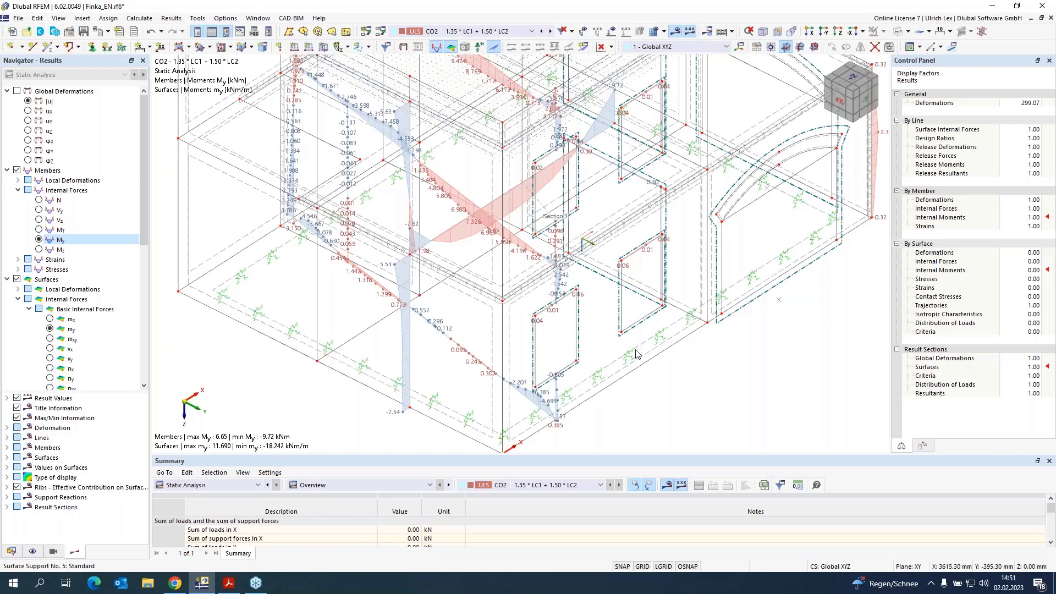
{"action": "scroll", "coordinate": [476, 347], "scroll_direction": "down", "scroll_amount": 2}
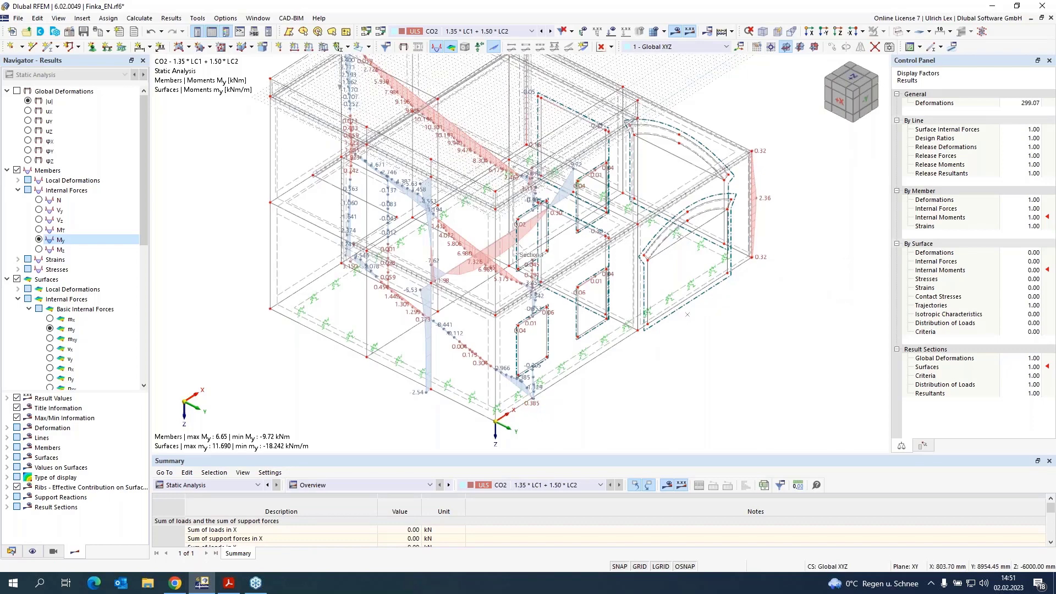
{"action": "middle_click_drag", "start_coordinate": [799, 337], "coordinate": [636, 284], "text": "ctrl"}
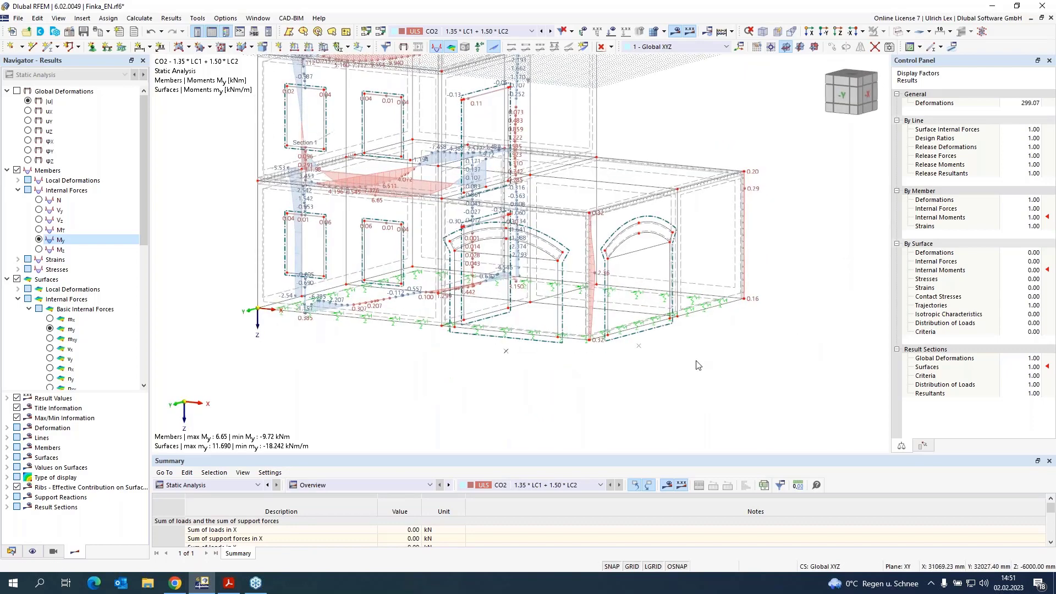
{"action": "middle_click_drag", "start_coordinate": [697, 364], "coordinate": [742, 167], "text": "ctrl"}
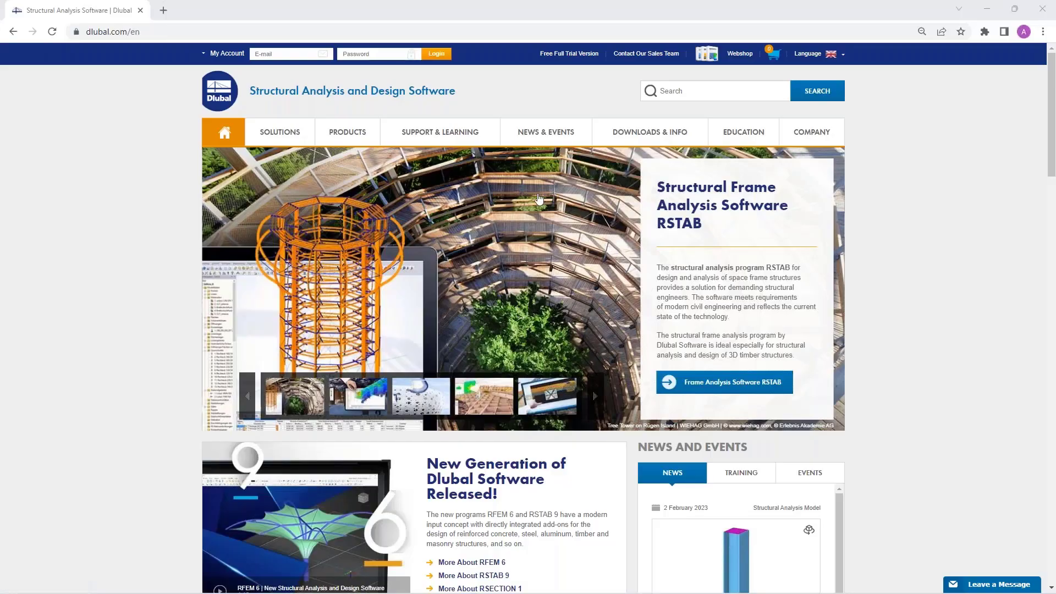
Step: Switch to the browser and open the Webinars page under News & Events on the Dlubal website
{"action": "mouse_move", "coordinate": [294, 122]}
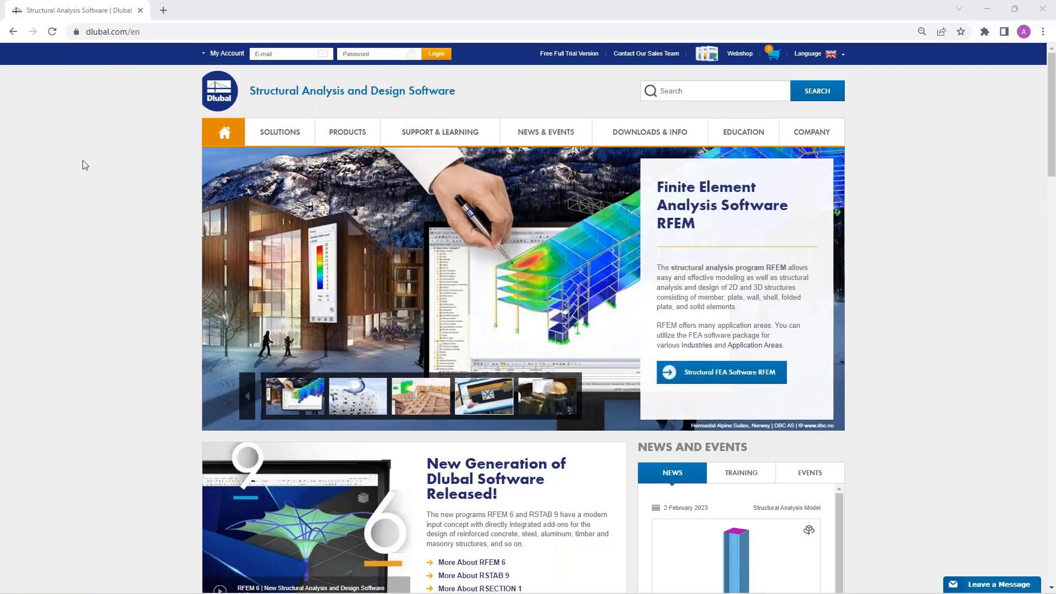
{"action": "mouse_move", "coordinate": [541, 136]}
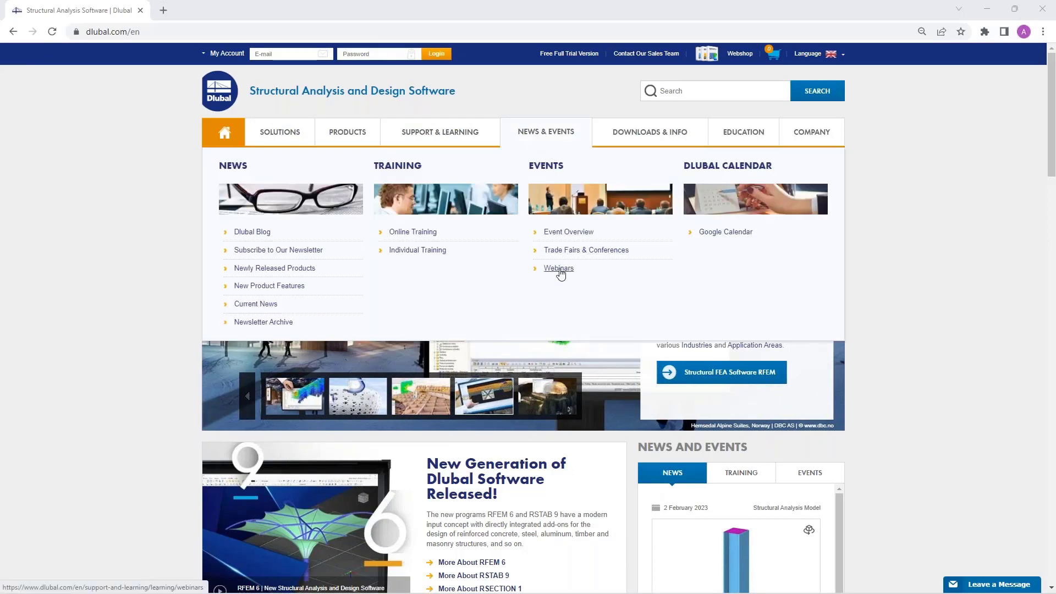
{"action": "left_click", "coordinate": [559, 269]}
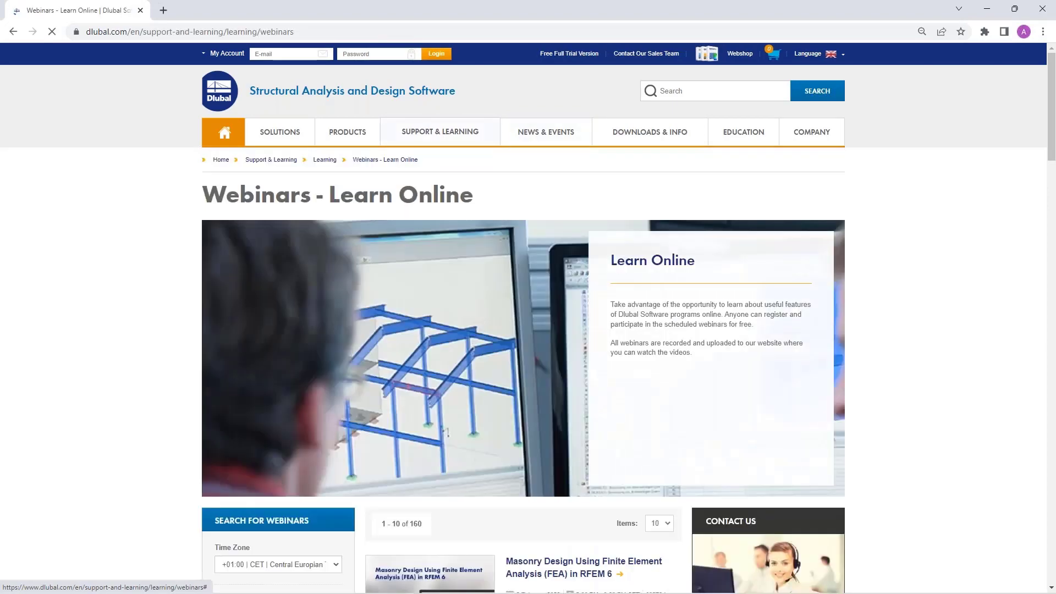
Step: Browse the webinar list and open the 'Masonry Design Using Finite Element Analysis (FEA) in RFEM 6' webinar
{"action": "scroll", "coordinate": [559, 330], "scroll_direction": "down", "scroll_amount": 6}
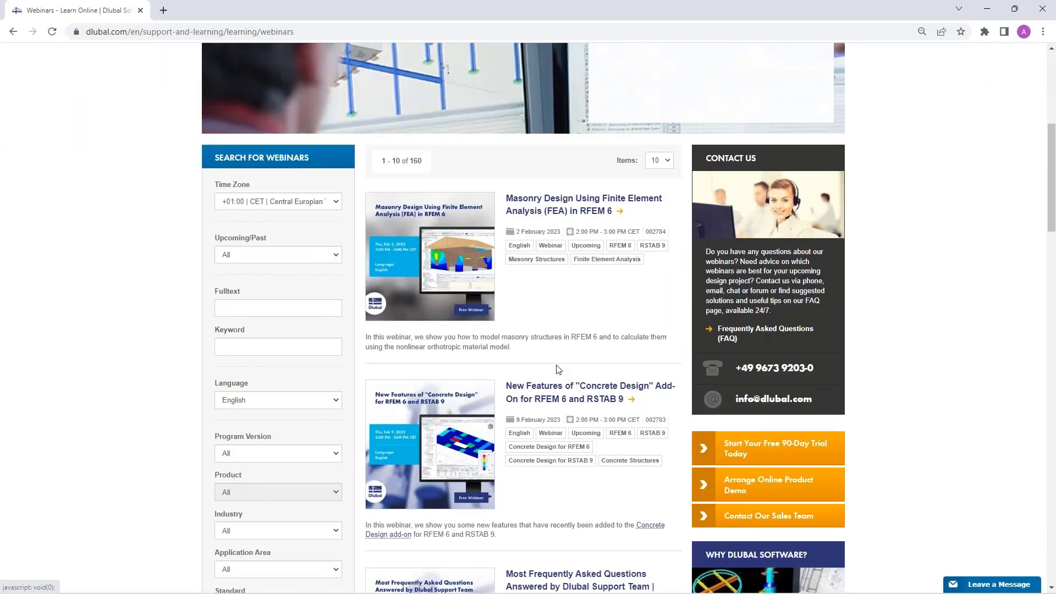
{"action": "scroll", "coordinate": [559, 369], "scroll_direction": "down", "scroll_amount": 1}
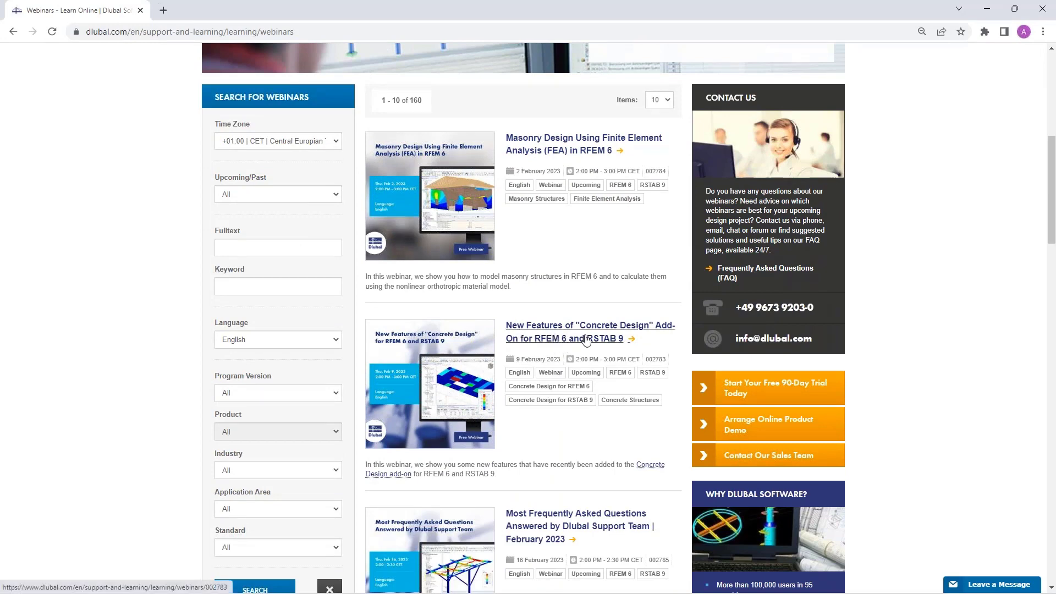
{"action": "scroll", "coordinate": [605, 346], "scroll_direction": "down", "scroll_amount": 2}
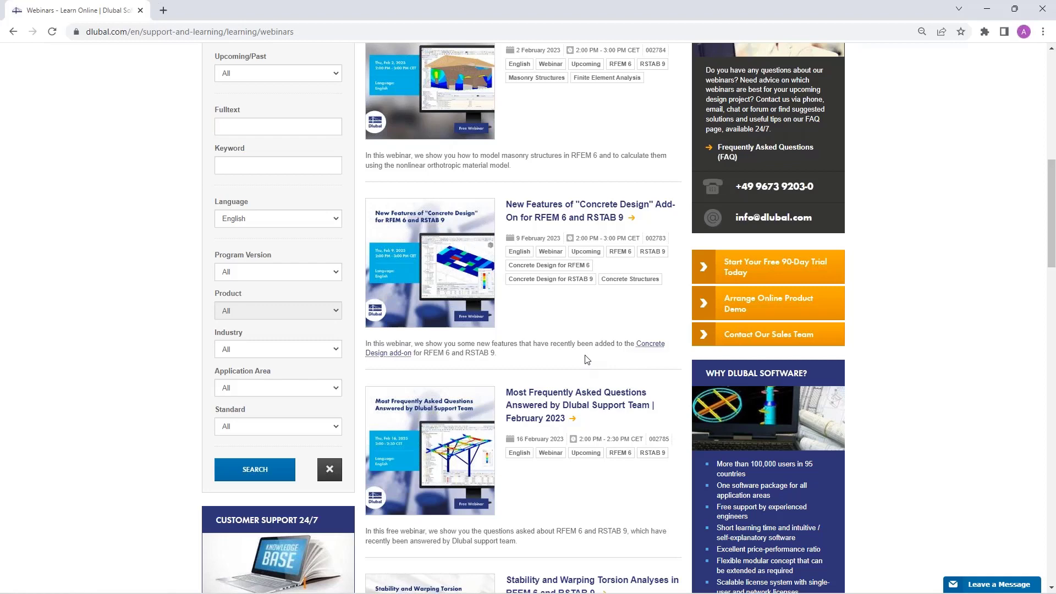
{"action": "scroll", "coordinate": [579, 360], "scroll_direction": "up", "scroll_amount": 5}
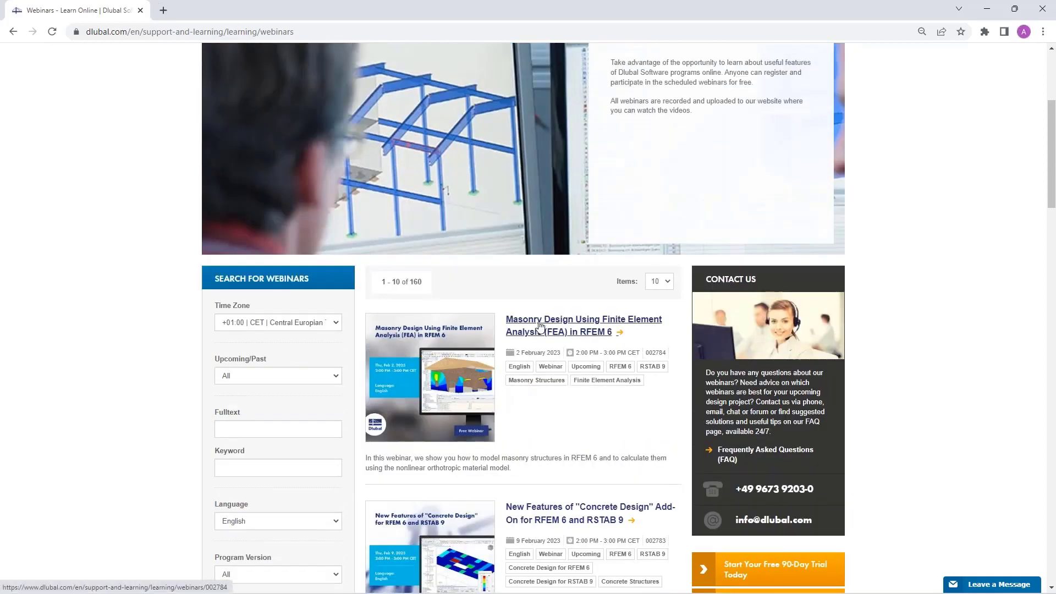
{"action": "left_click", "coordinate": [539, 324]}
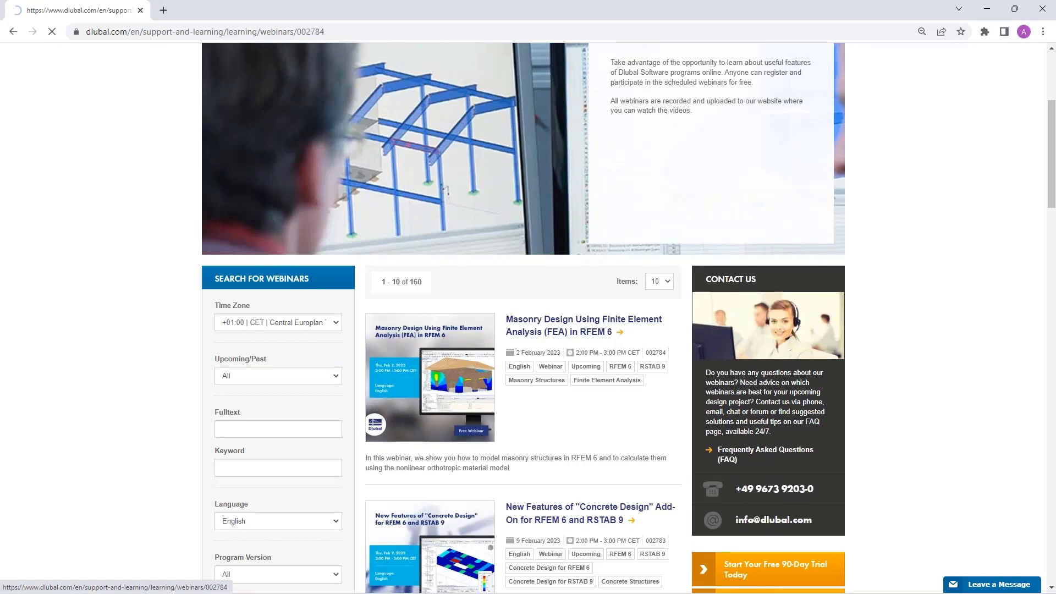
Step: Scroll through the webinar page's details, speakers, downloads, related videos and models to download
{"action": "scroll", "coordinate": [478, 351], "scroll_direction": "down", "scroll_amount": 3}
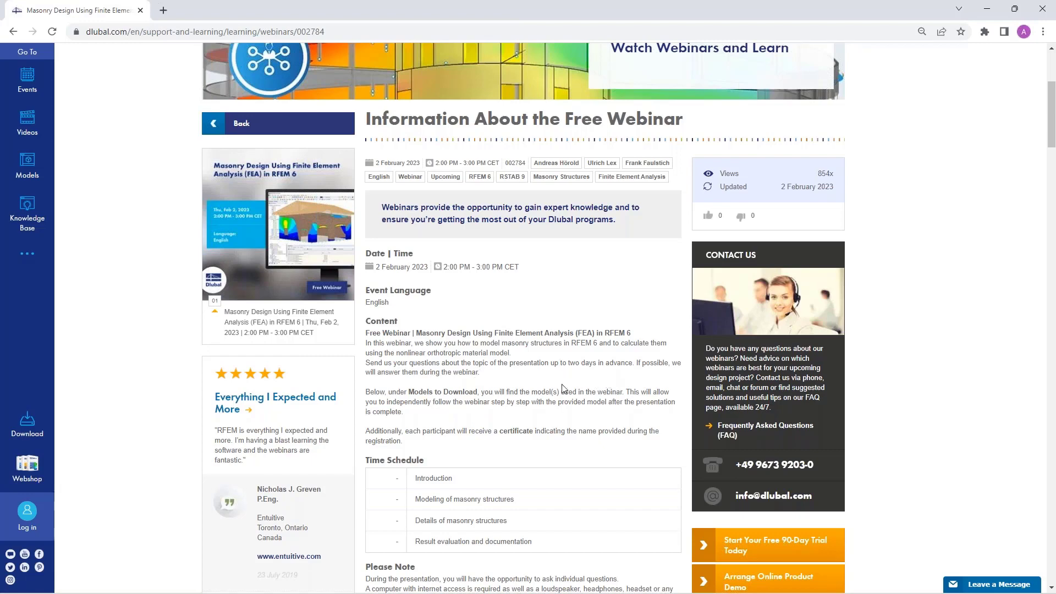
{"action": "scroll", "coordinate": [522, 416], "scroll_direction": "down", "scroll_amount": 6}
{"action": "scroll", "coordinate": [522, 330], "scroll_direction": "down", "scroll_amount": 6}
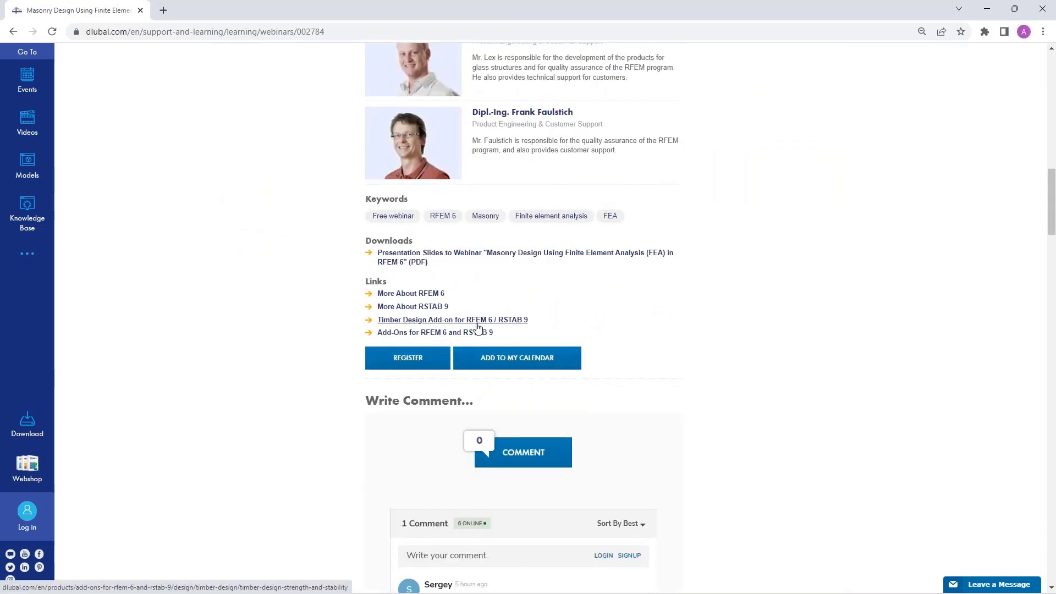
{"action": "scroll", "coordinate": [473, 328], "scroll_direction": "down", "scroll_amount": 9}
{"action": "scroll", "coordinate": [477, 328], "scroll_direction": "down", "scroll_amount": 6}
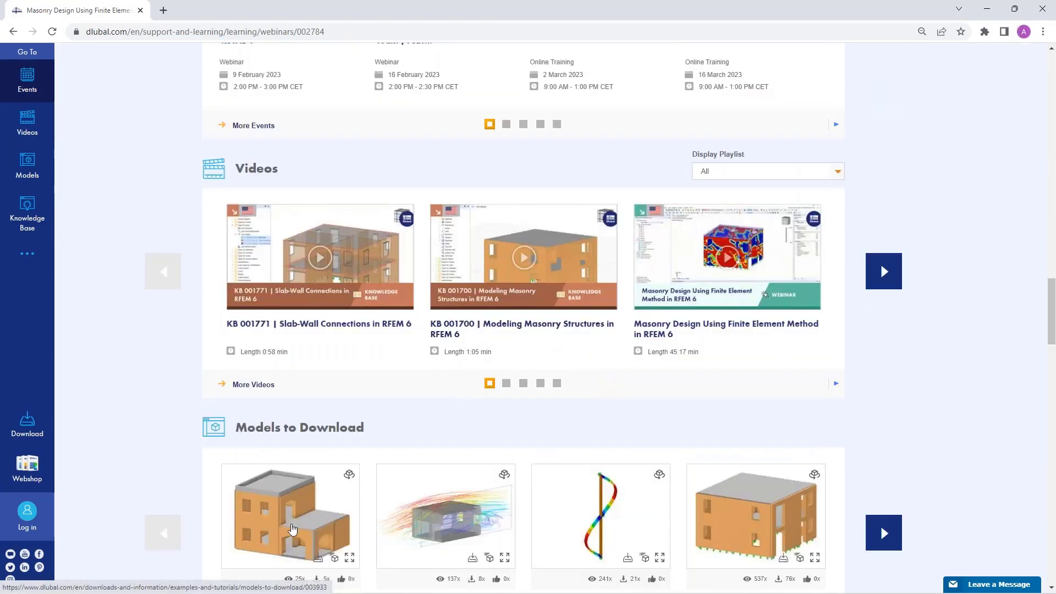
{"action": "scroll", "coordinate": [290, 522], "scroll_direction": "down", "scroll_amount": 3}
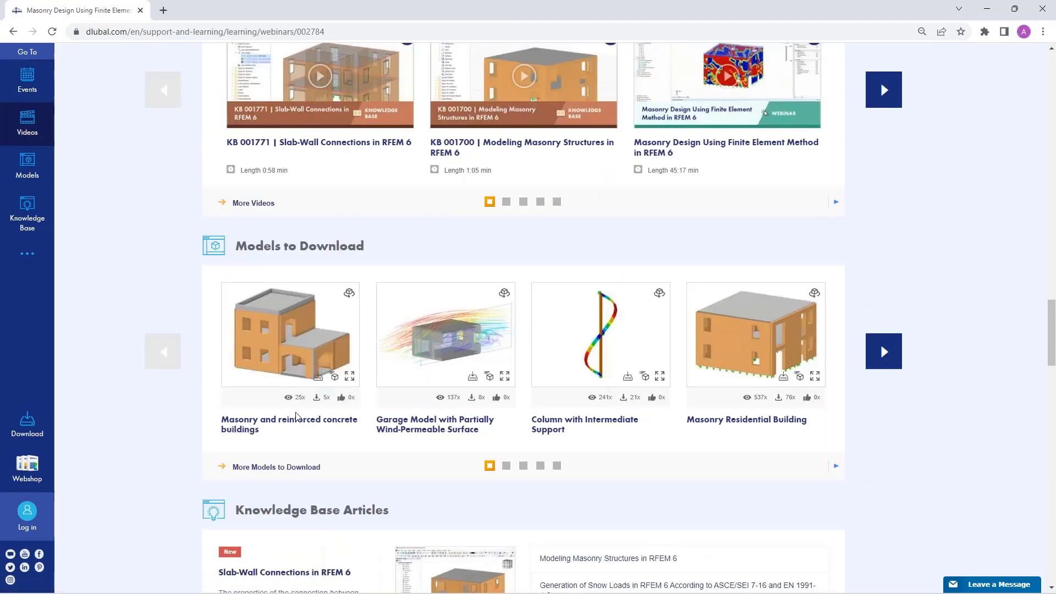
{"action": "scroll", "coordinate": [445, 383], "scroll_direction": "up", "scroll_amount": 18}
{"action": "scroll", "coordinate": [446, 384], "scroll_direction": "up", "scroll_amount": 17}
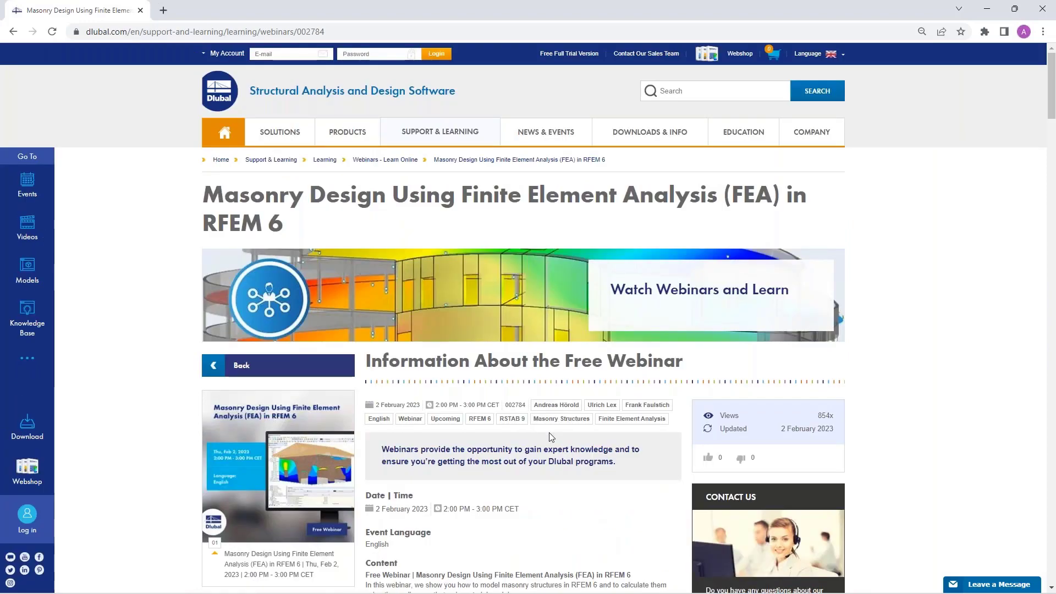
{"action": "scroll", "coordinate": [551, 437], "scroll_direction": "down", "scroll_amount": 5}
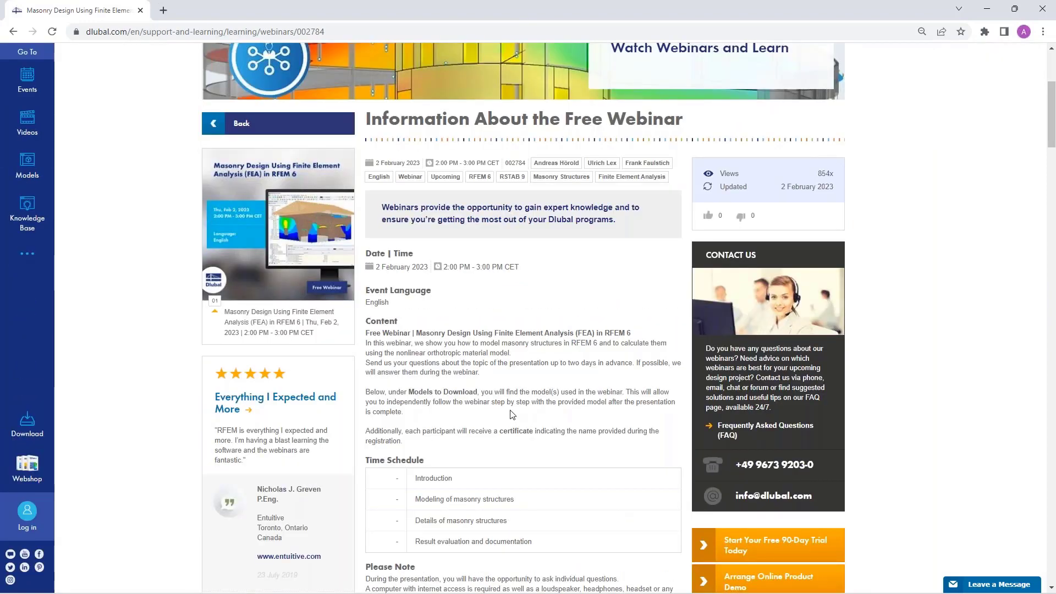
{"action": "scroll", "coordinate": [510, 413], "scroll_direction": "up", "scroll_amount": 4}
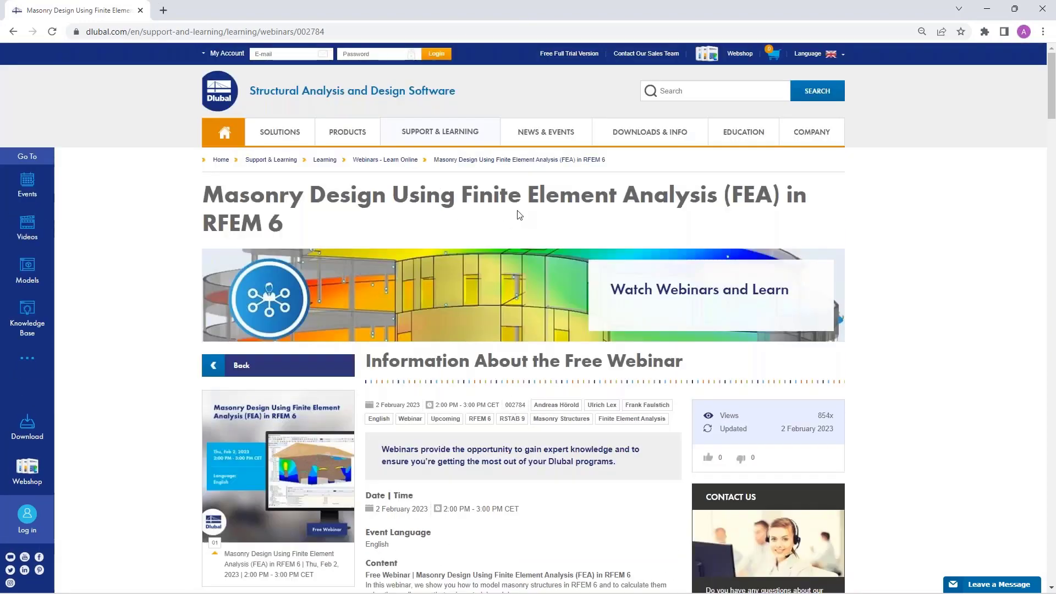
Step: View the Free Full Trial Version page and go back to the webinar page
{"action": "left_click", "coordinate": [562, 55]}
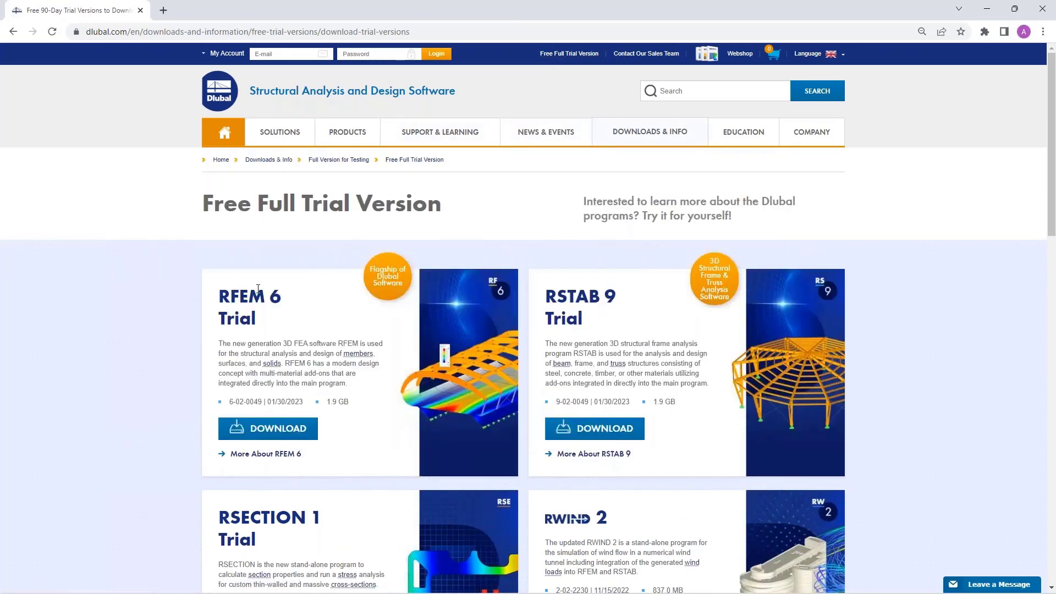
{"action": "scroll", "coordinate": [258, 289], "scroll_direction": "down", "scroll_amount": 2}
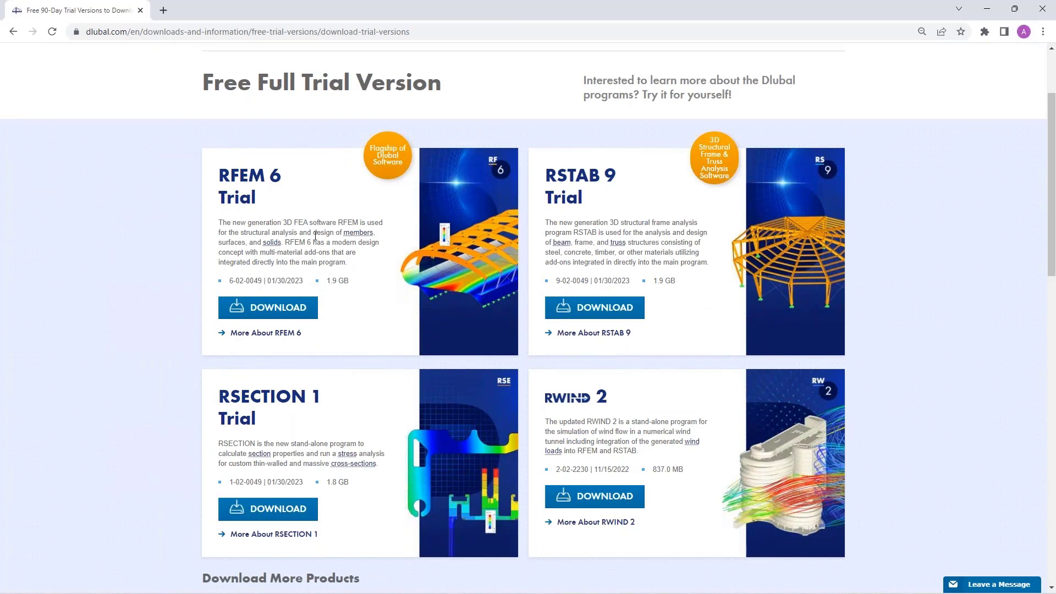
{"action": "left_click", "coordinate": [12, 32]}
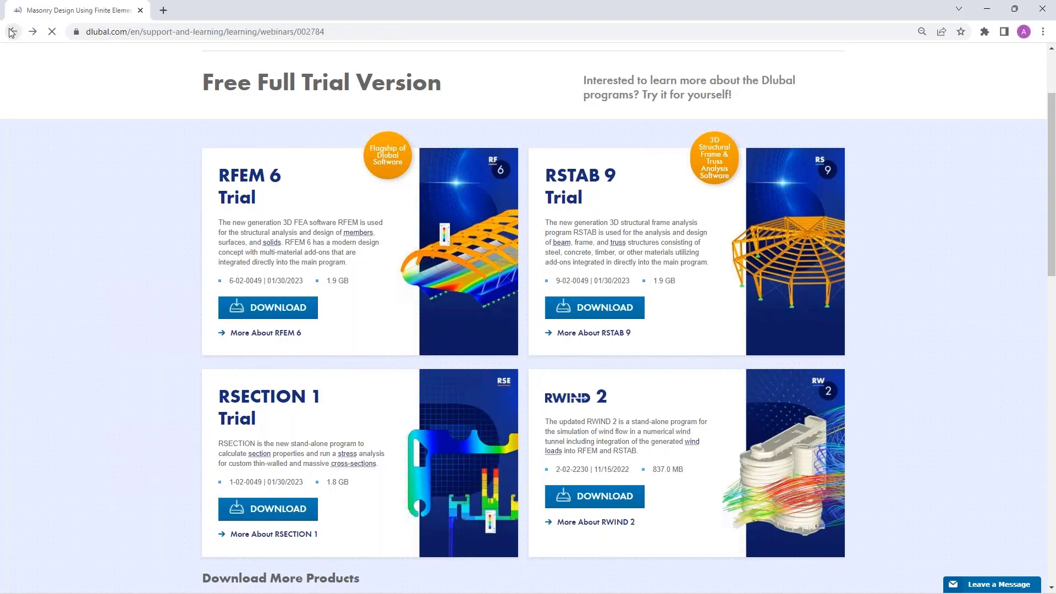
Step: Open the Contact Our Sales Team page and view its contact form
{"action": "mouse_move", "coordinate": [545, 134]}
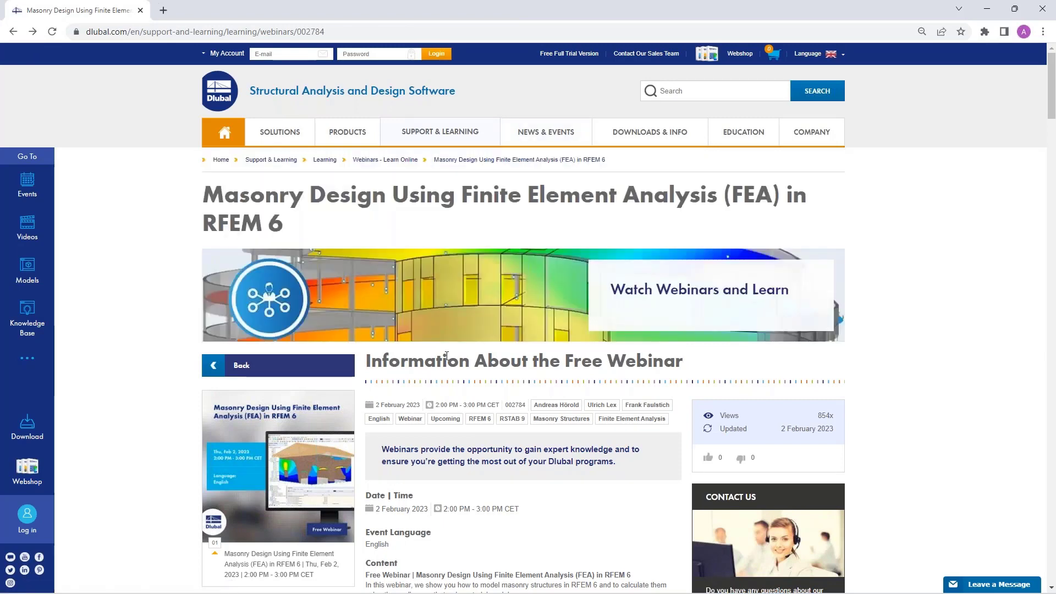
{"action": "mouse_move", "coordinate": [441, 130]}
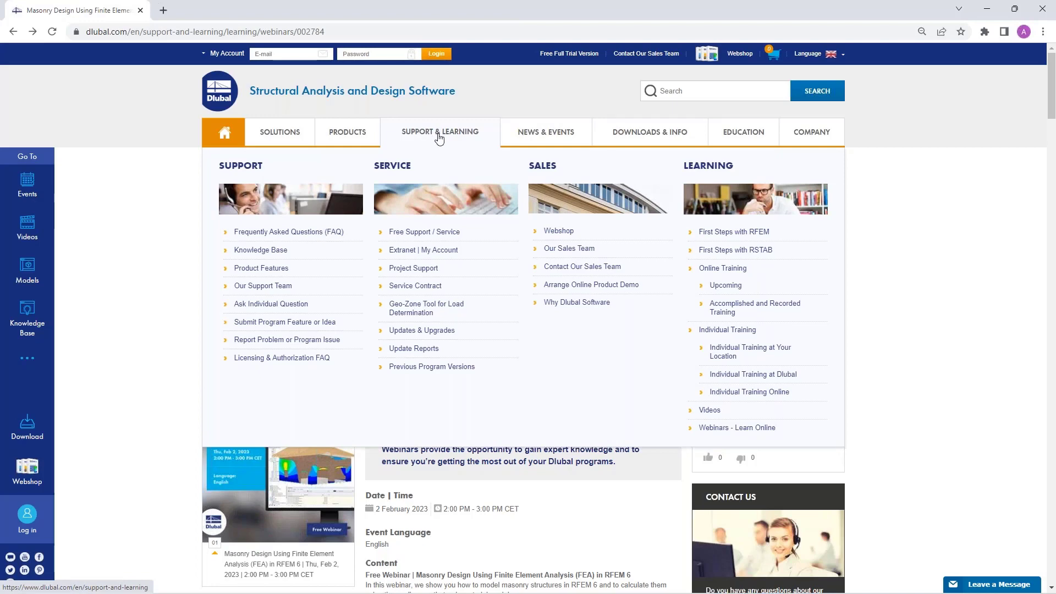
{"action": "left_click", "coordinate": [586, 269]}
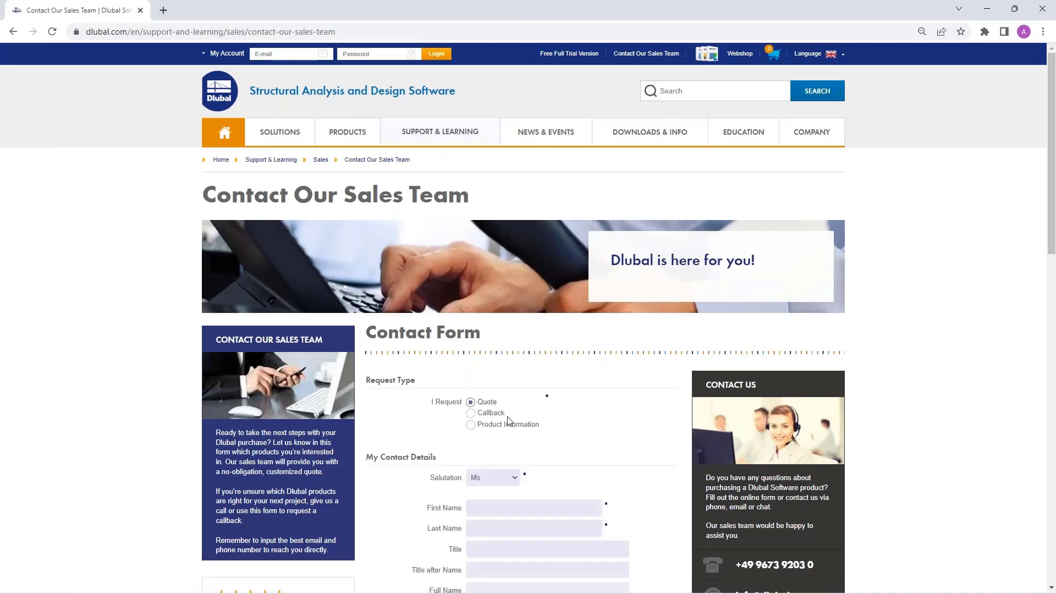
{"action": "scroll", "coordinate": [584, 468], "scroll_direction": "down", "scroll_amount": 1}
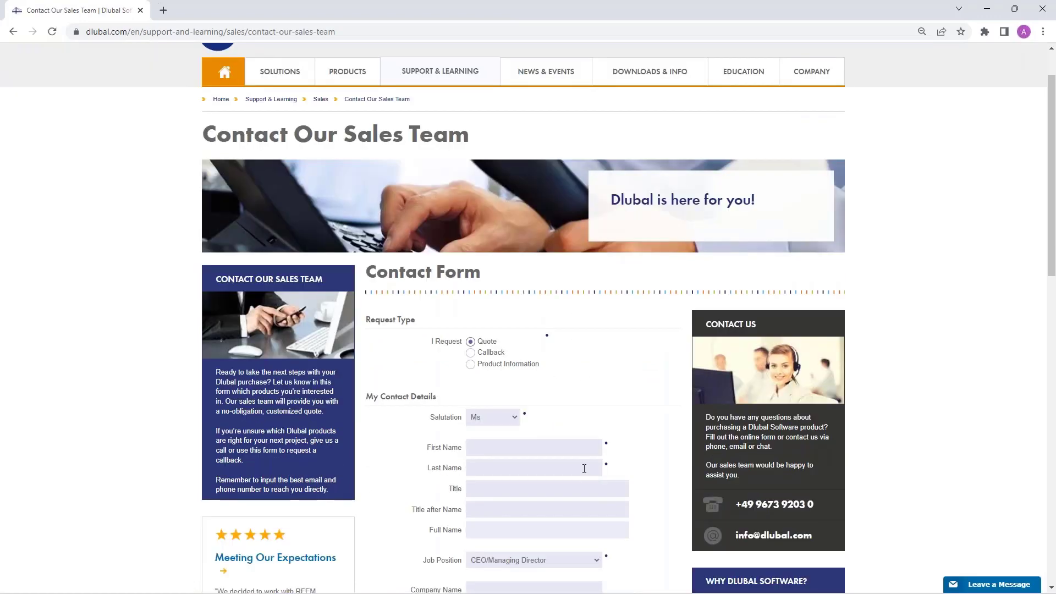